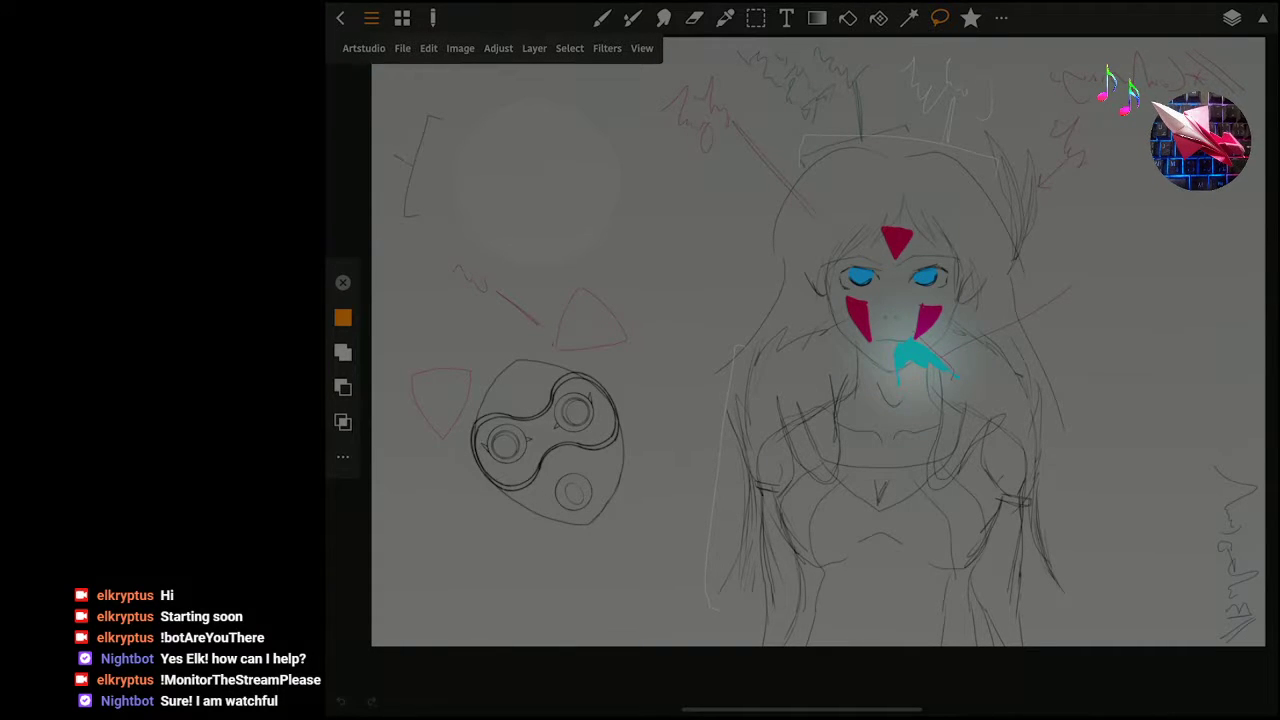
# Zoom around the face, then show the Layers panel with the 'progress' group, Layer 27 and Layer 8.
pyautogui.scroll(5, 810, 340)
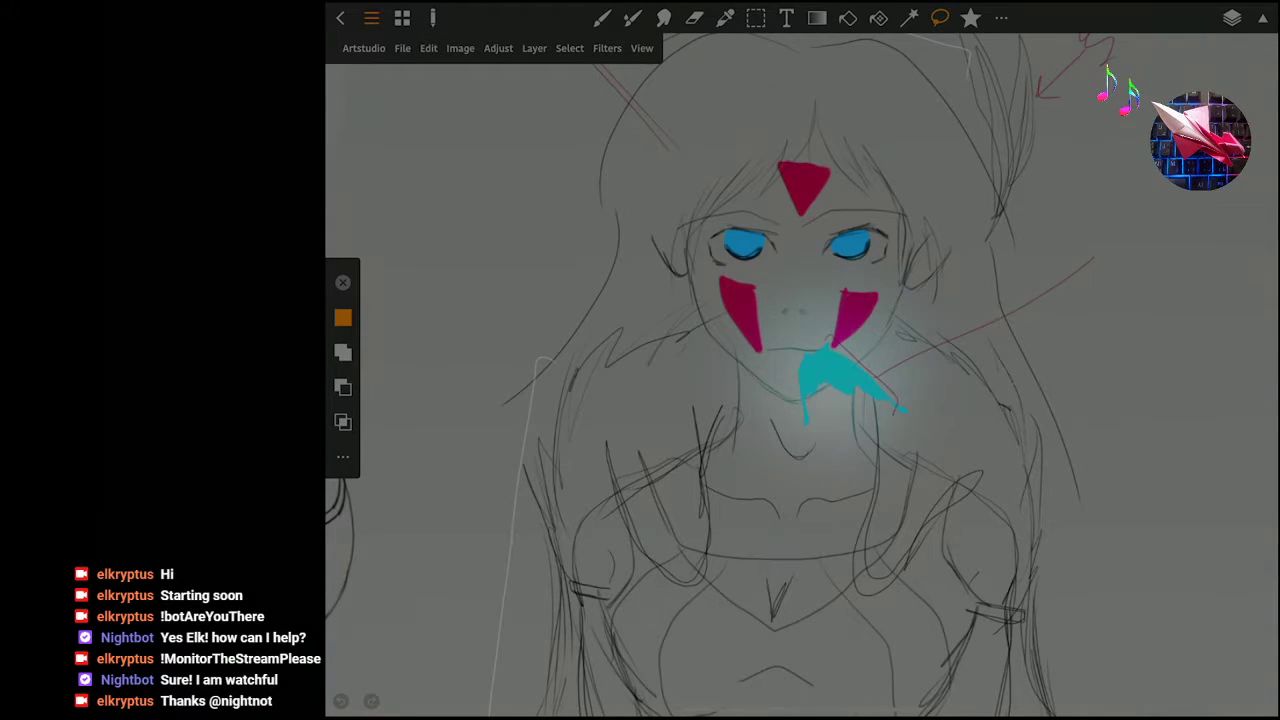
pyautogui.scroll(1, 800, 400)
pyautogui.scroll(1, 800, 400)
pyautogui.scroll(1, 800, 400)
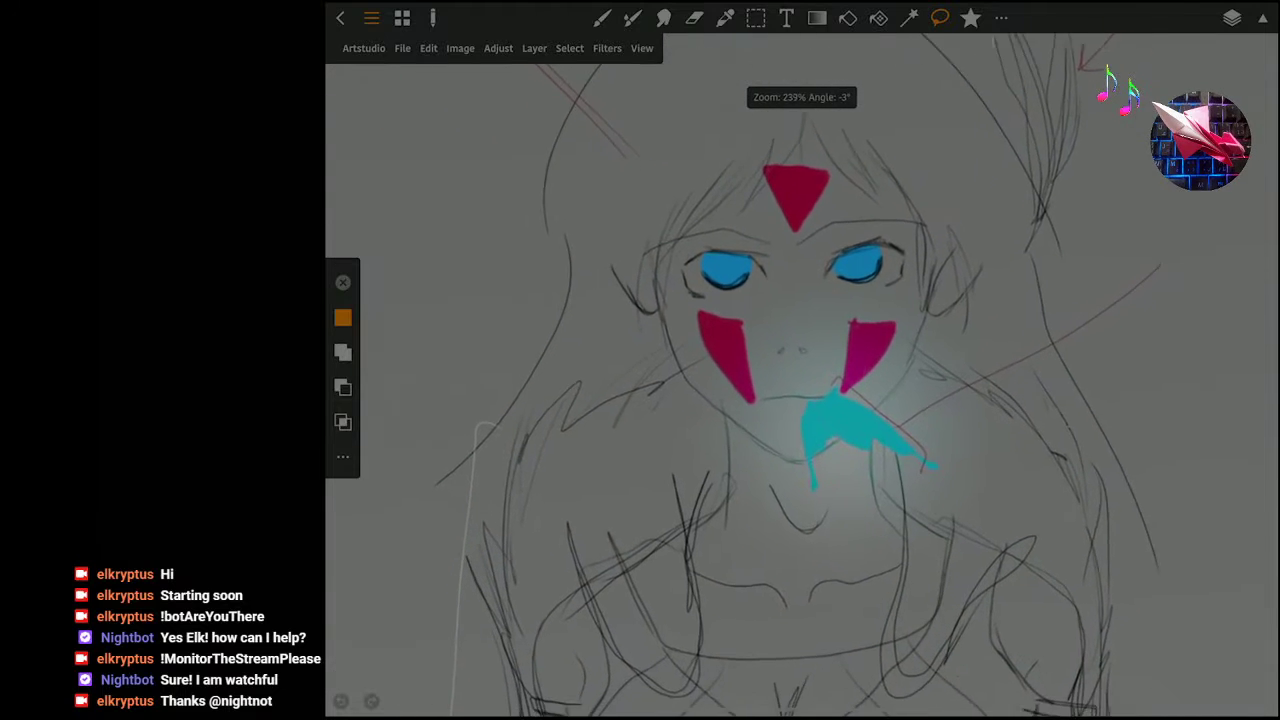
pyautogui.scroll(1, 800, 400)
pyautogui.scroll(-1, 700, 380)
pyautogui.scroll(-1, 700, 380)
pyautogui.scroll(-1, 700, 380)
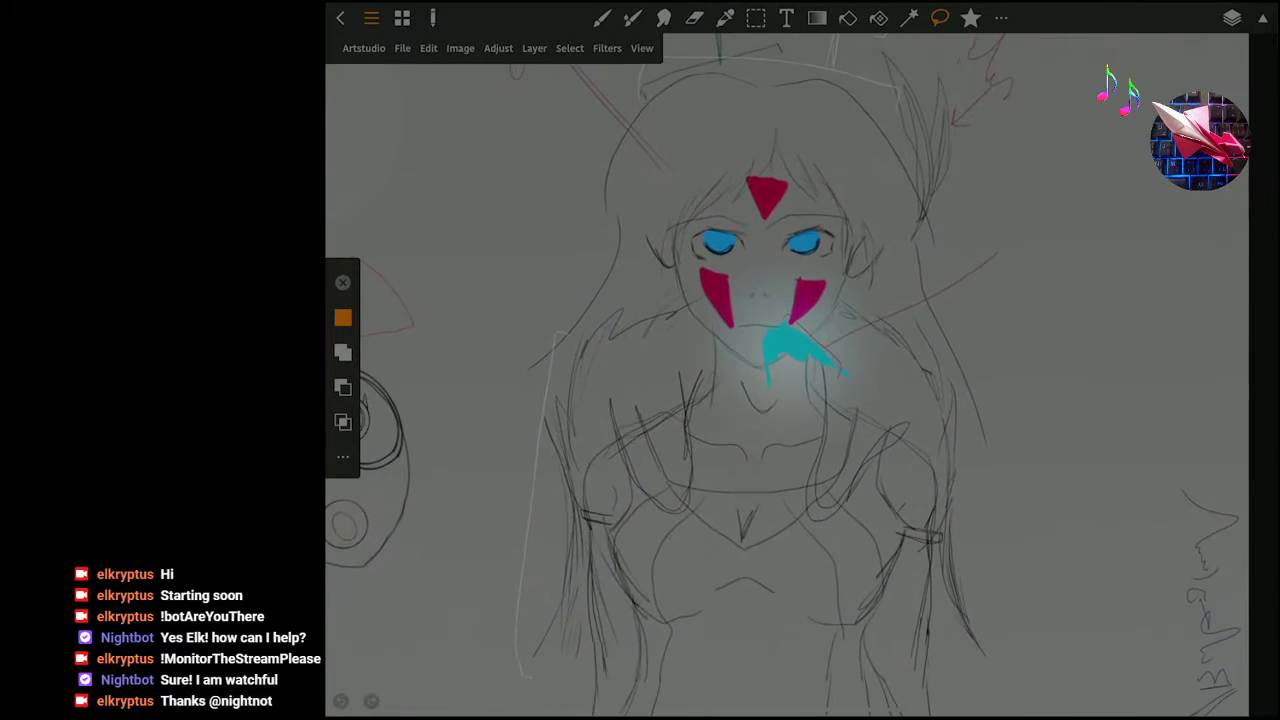
pyautogui.scroll(-2, 700, 380)
pyautogui.scroll(1, 790, 370)
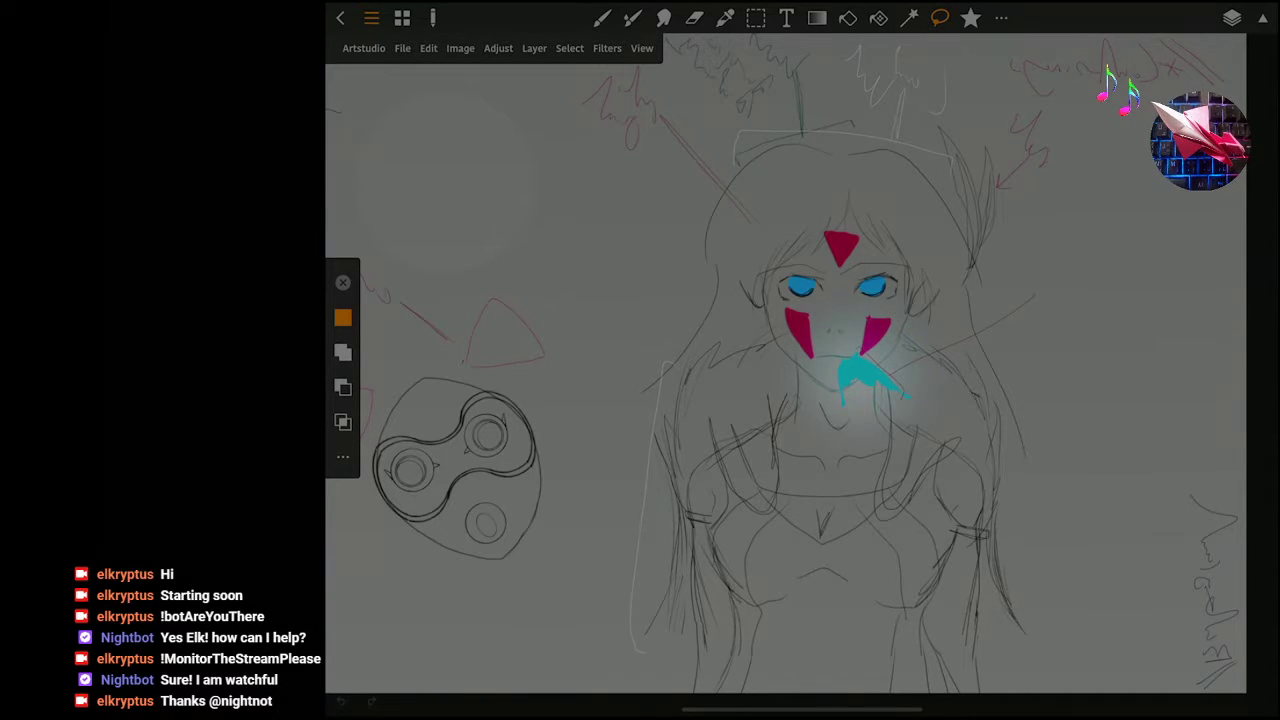
pyautogui.click(1232, 17)
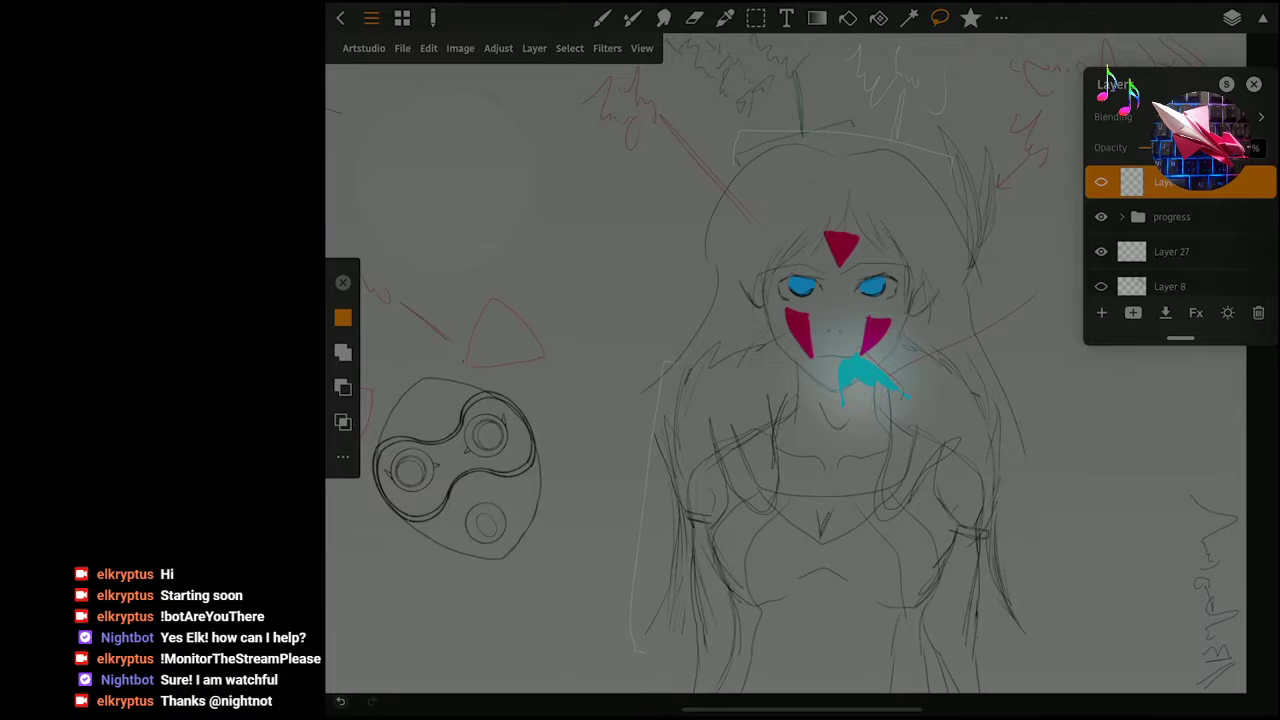
# Replace the empty top layer with a new blank layer.
pyautogui.click(1258, 312)
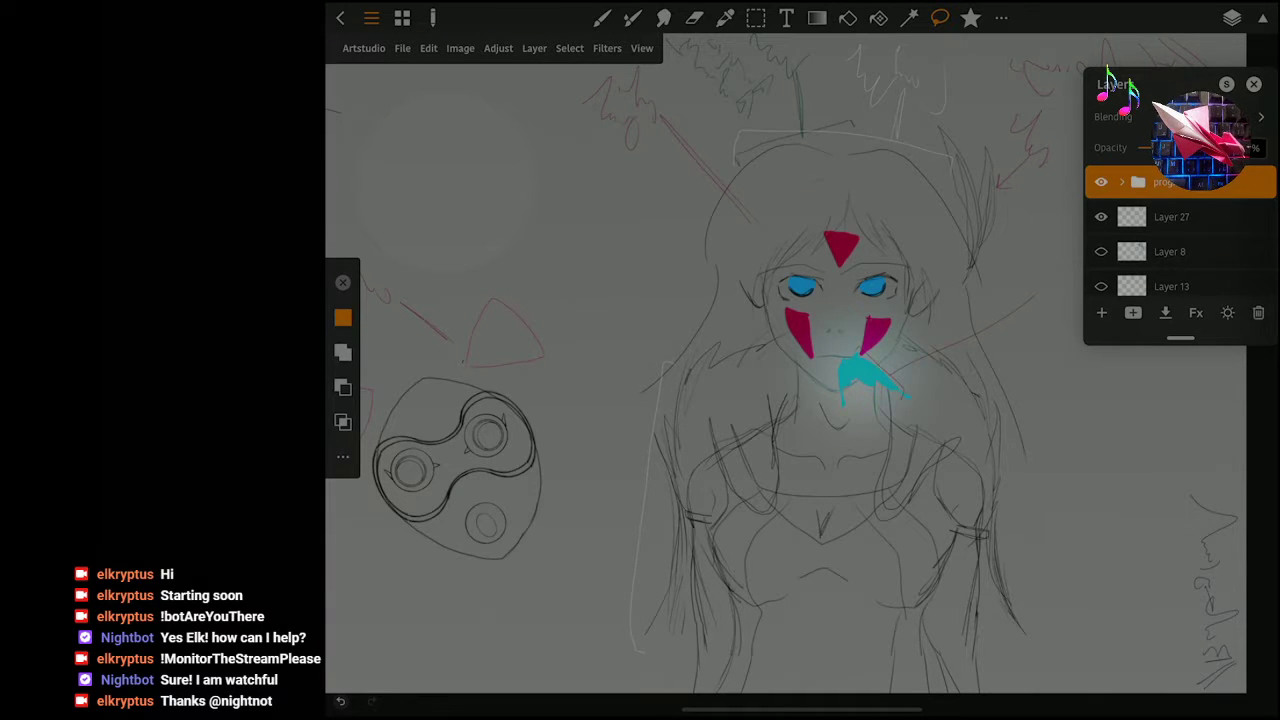
pyautogui.click(1101, 312)
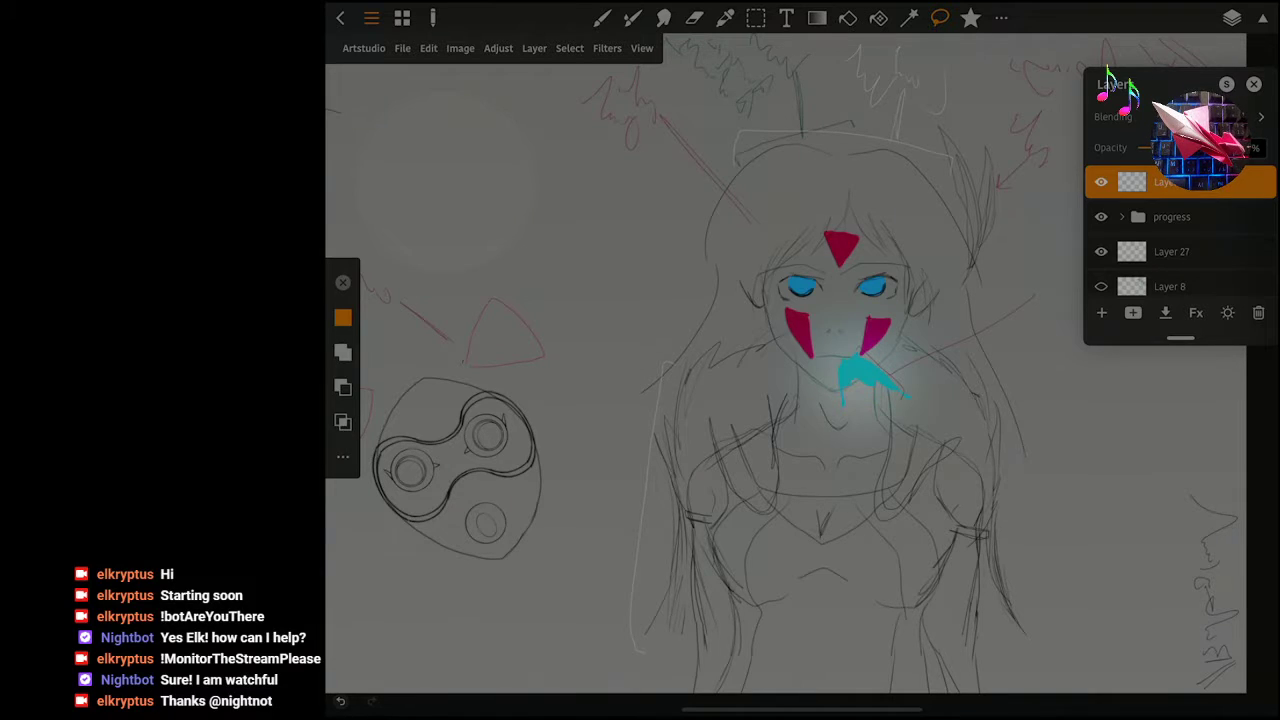
pyautogui.click(1232, 17)
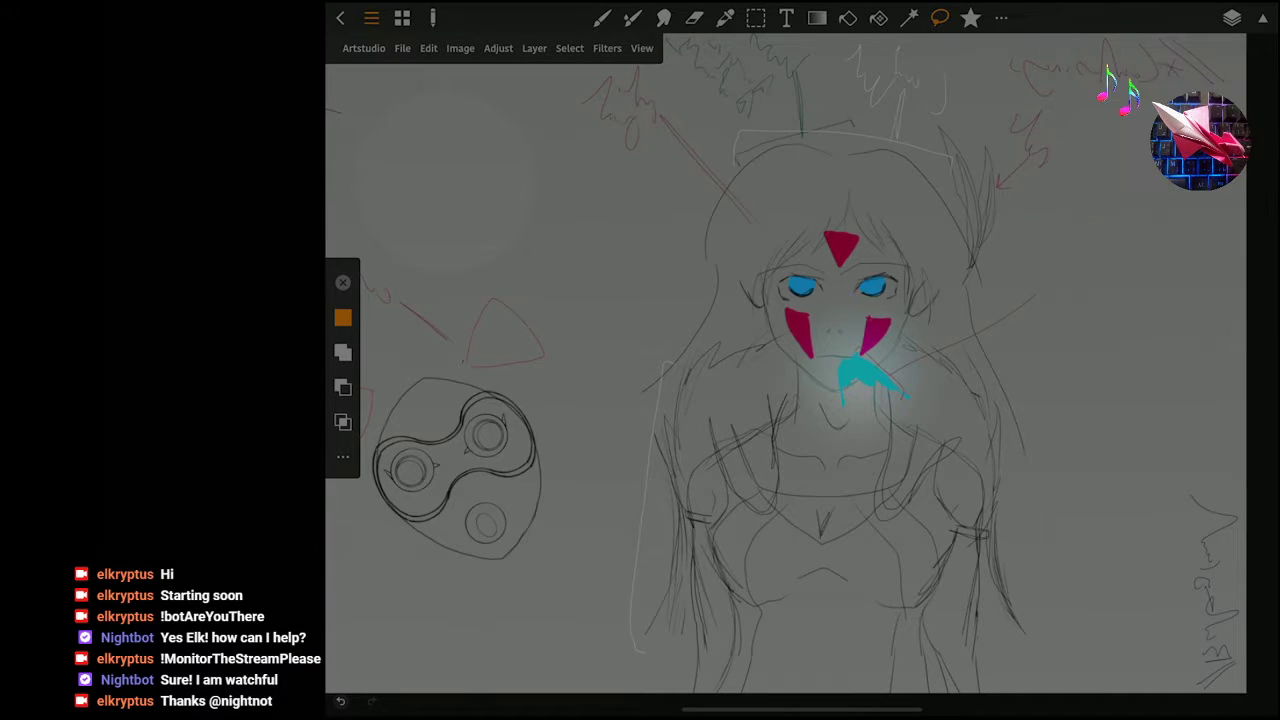
pyautogui.scroll(-5, 800, 360)
pyautogui.scroll(8, 820, 330)
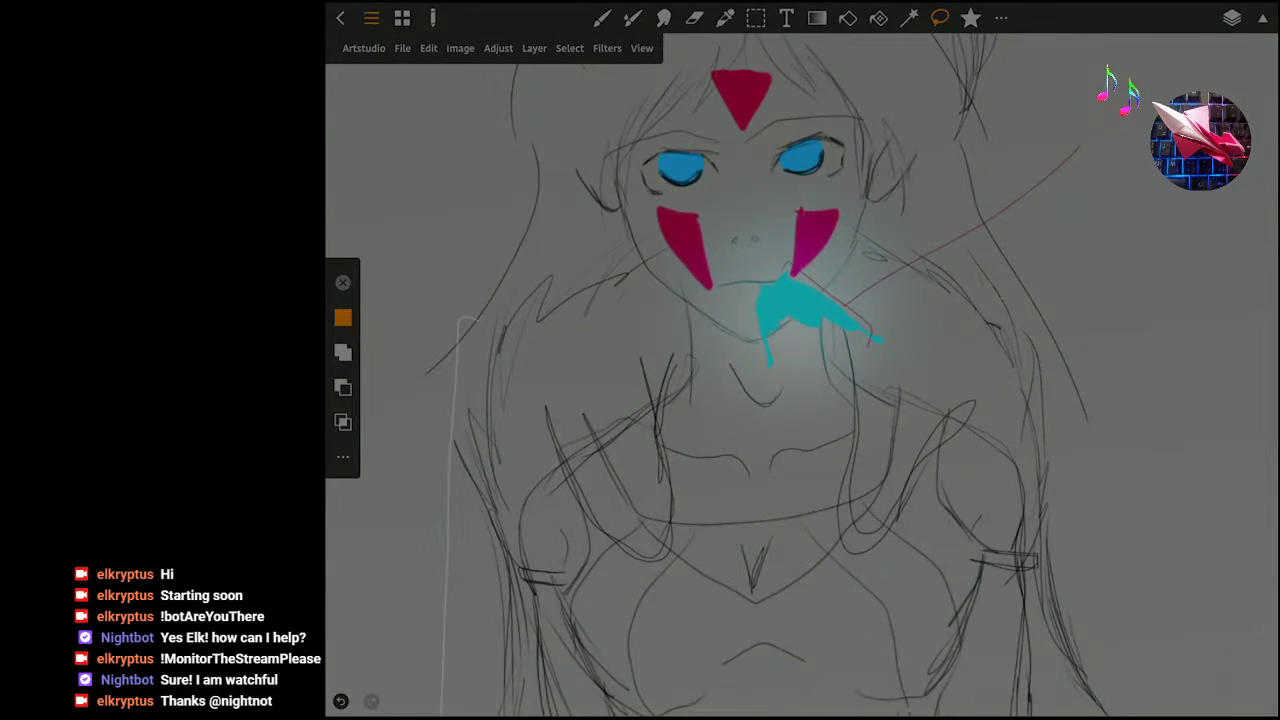
pyautogui.scroll(-2, 800, 380)
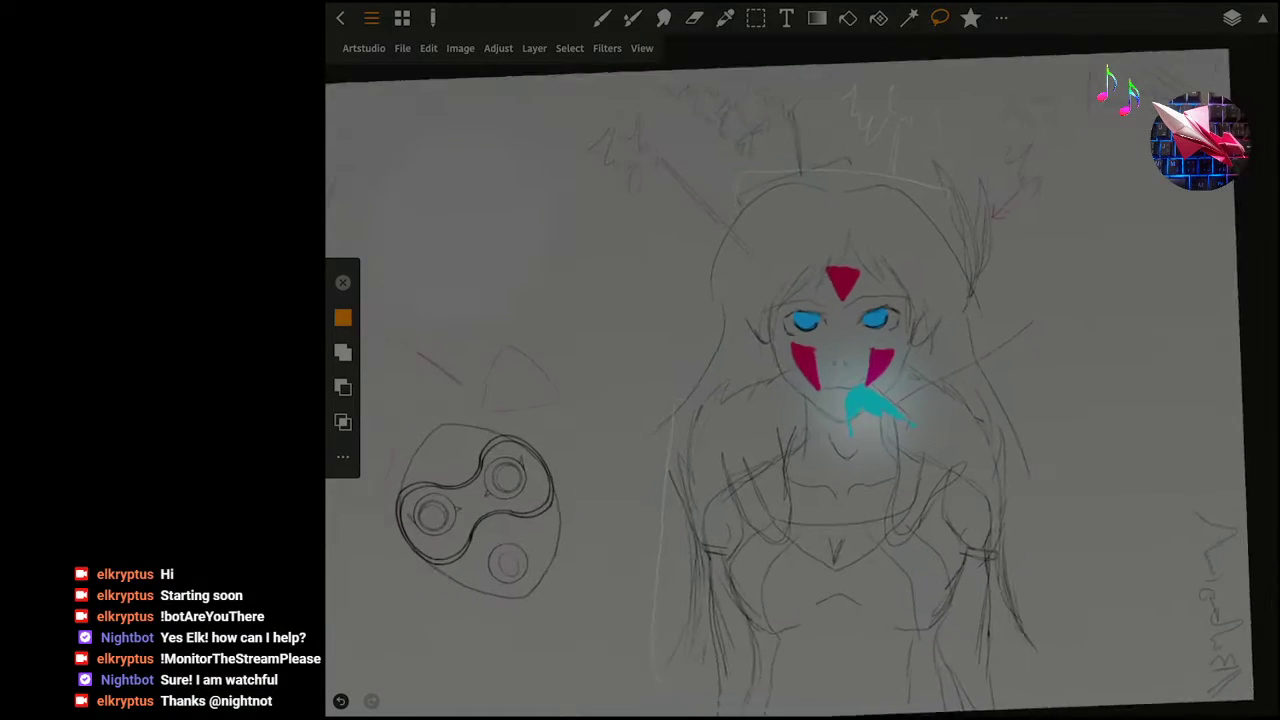
pyautogui.click(402, 48)
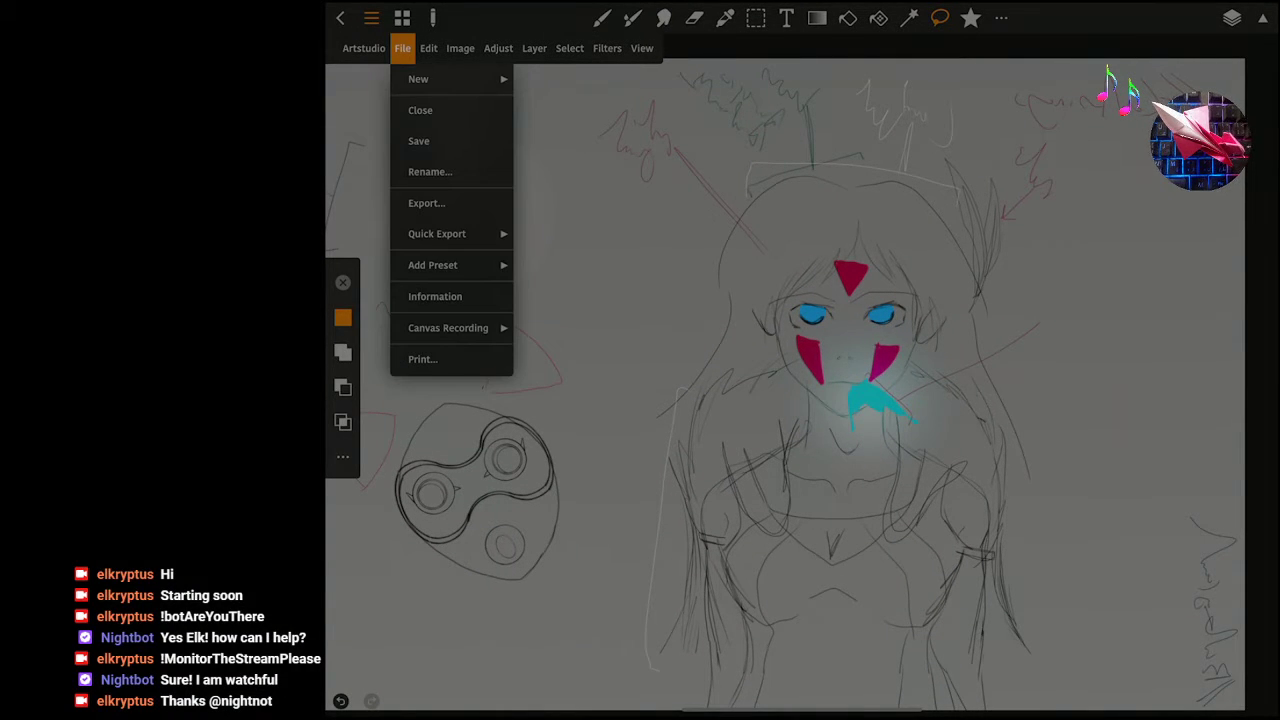
pyautogui.press('Escape')
# Delete the P02 and P01 progress layers and make Layer 27 visible.
pyautogui.click(1232, 18)
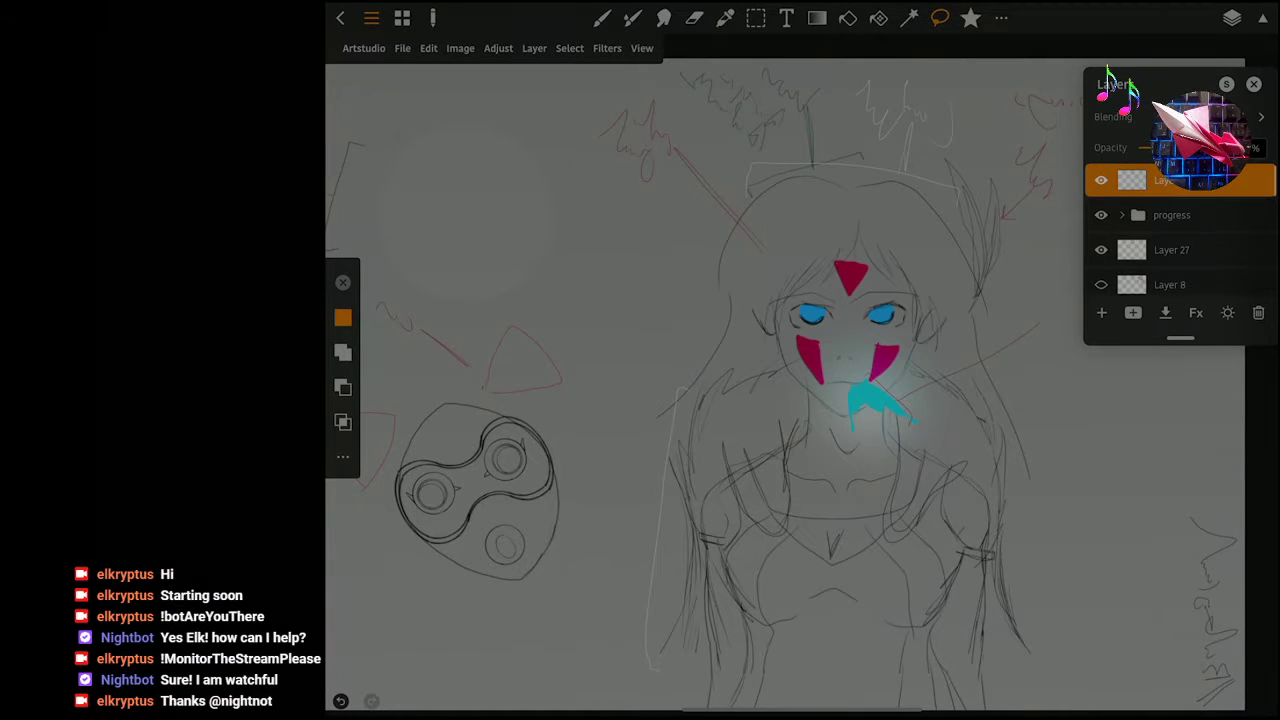
pyautogui.scroll(-2, 1180, 240)
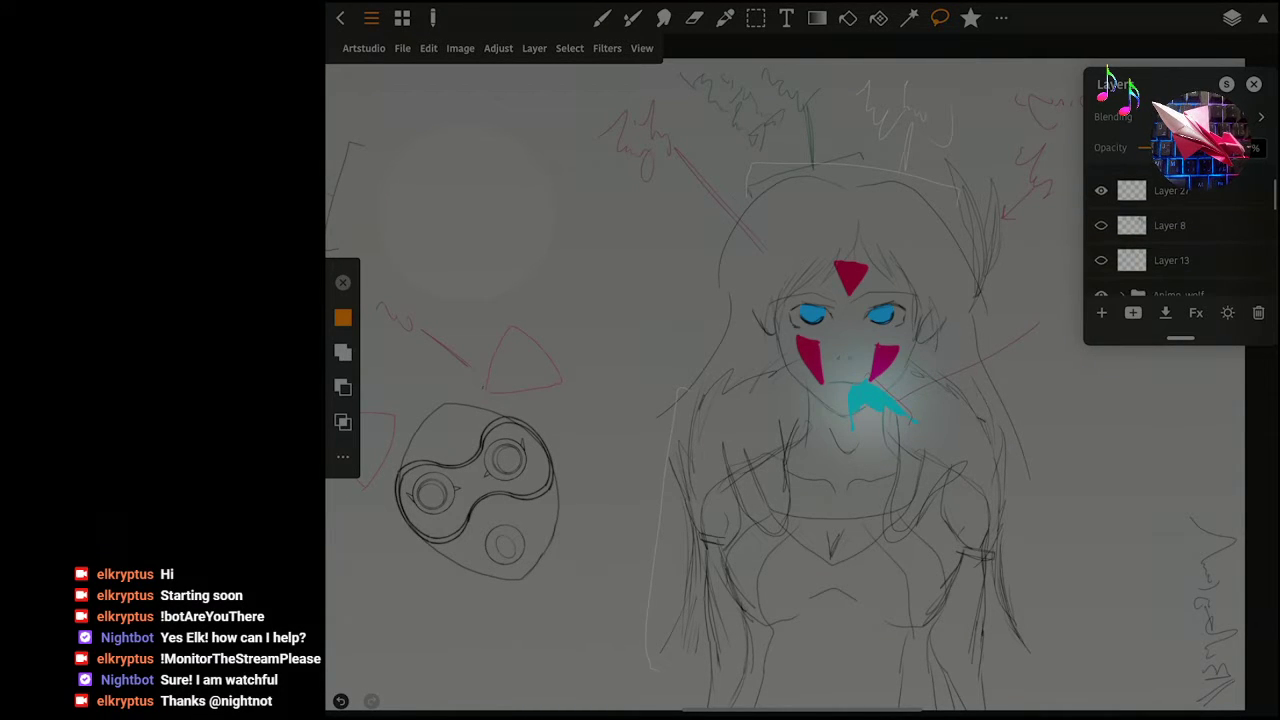
pyautogui.scroll(2, 1180, 240)
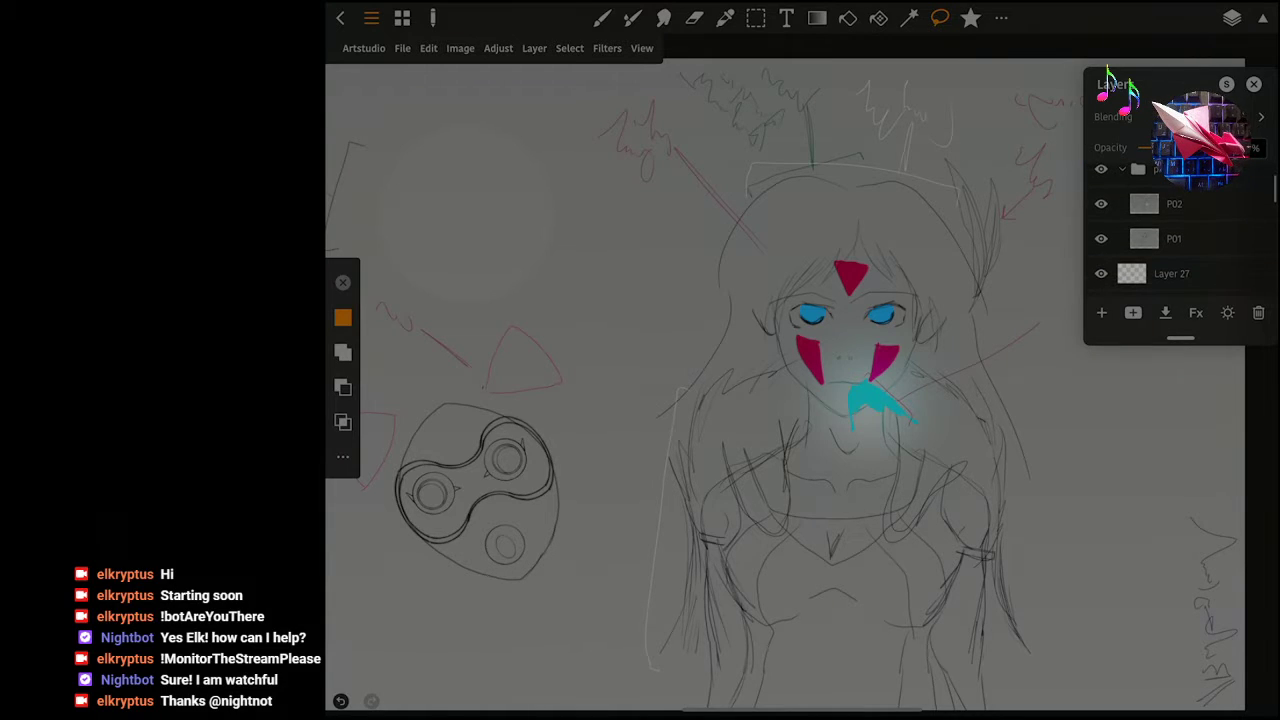
pyautogui.click(1180, 204)
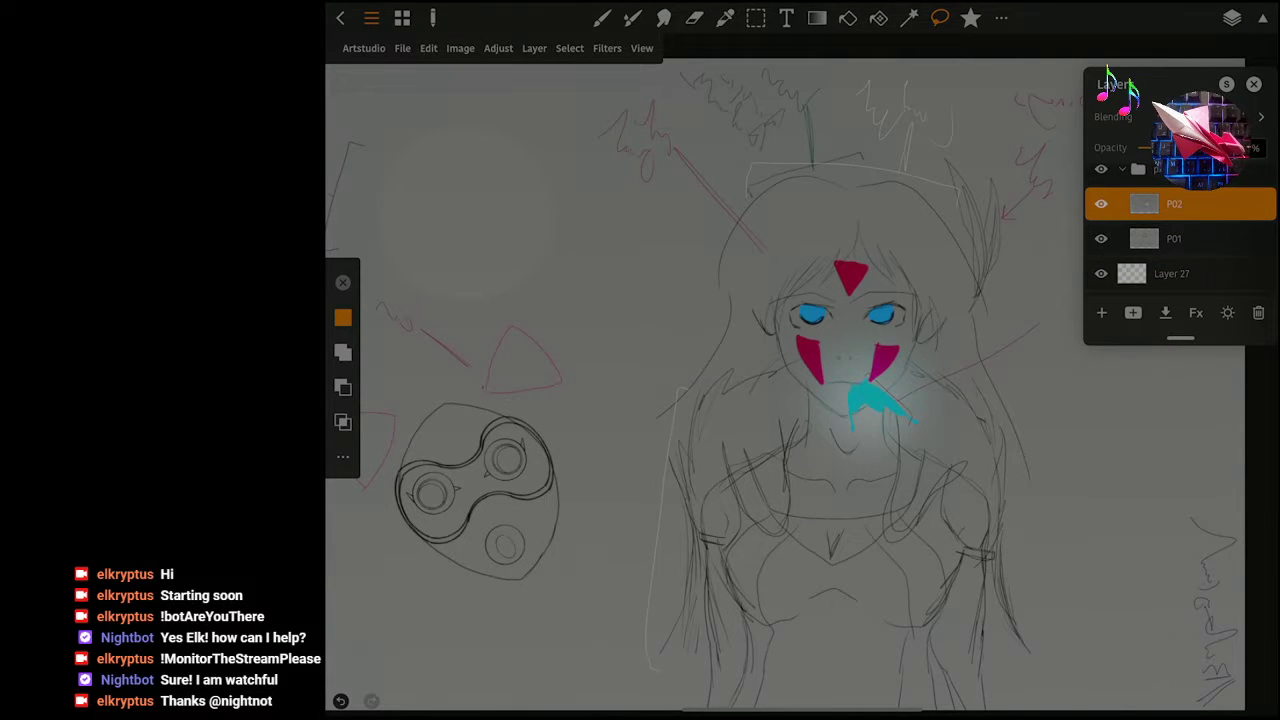
pyautogui.click(1258, 312)
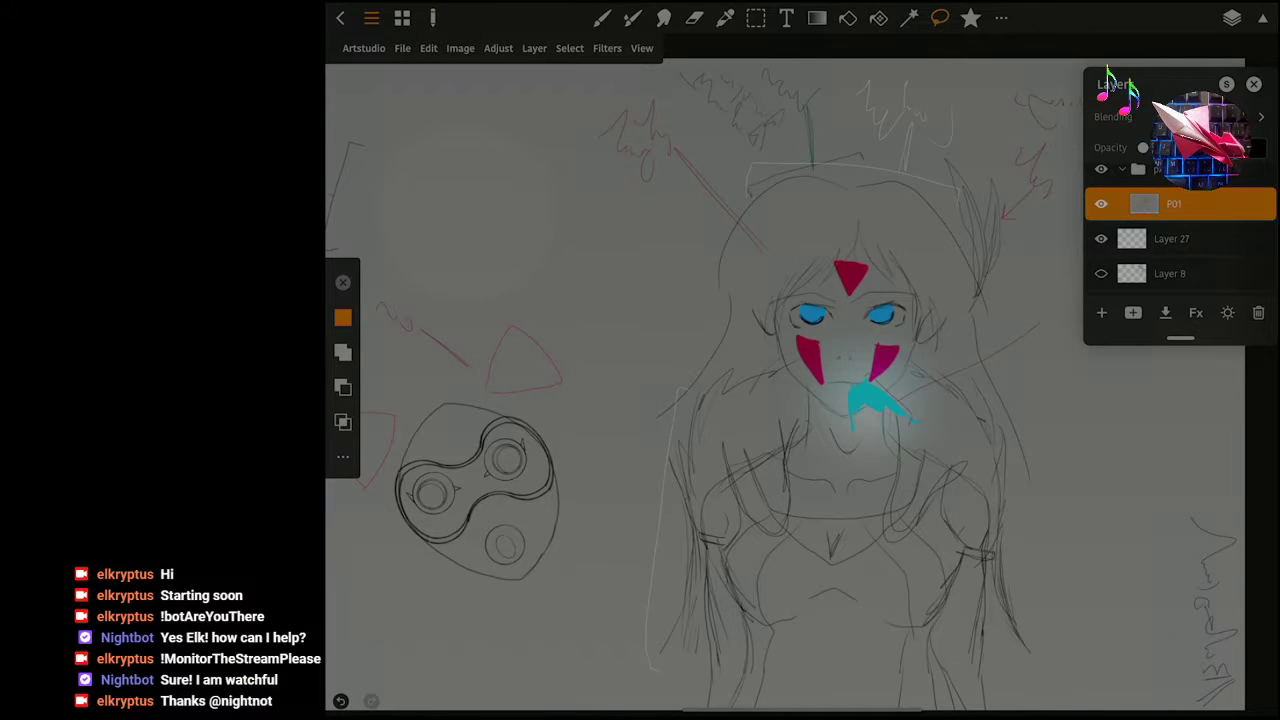
pyautogui.click(1258, 312)
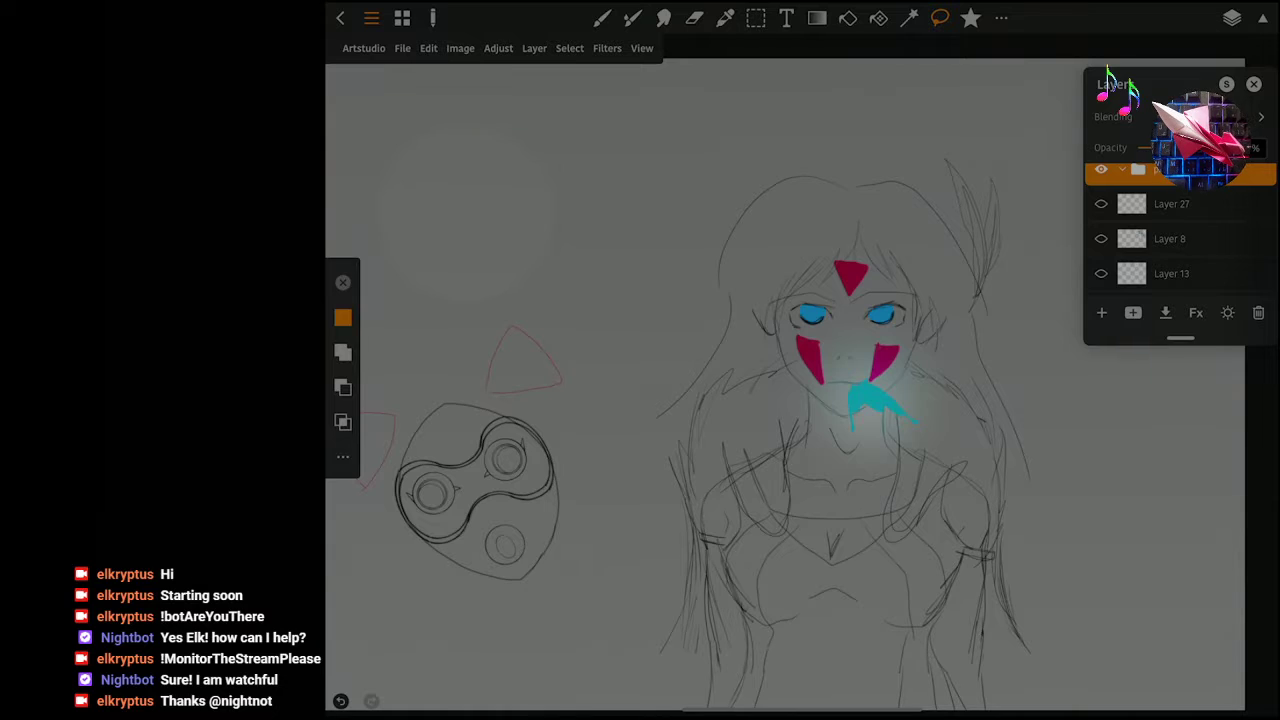
pyautogui.click(1101, 203)
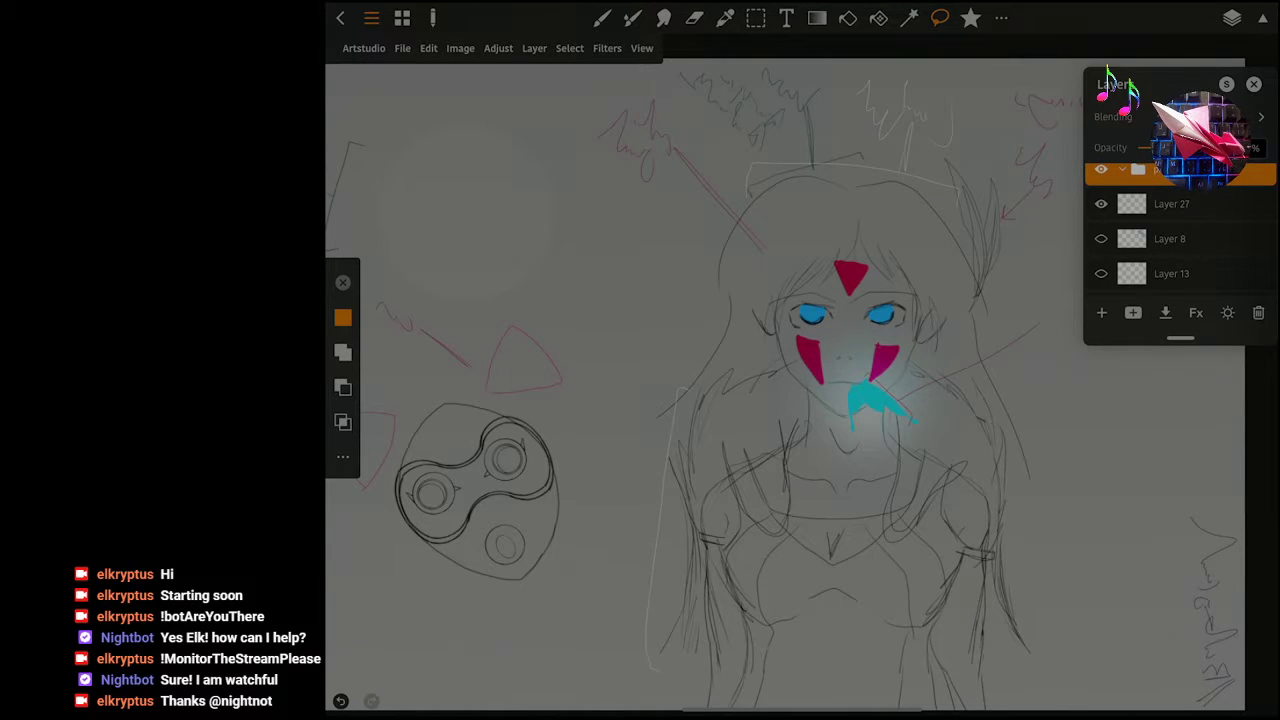
pyautogui.click(1254, 84)
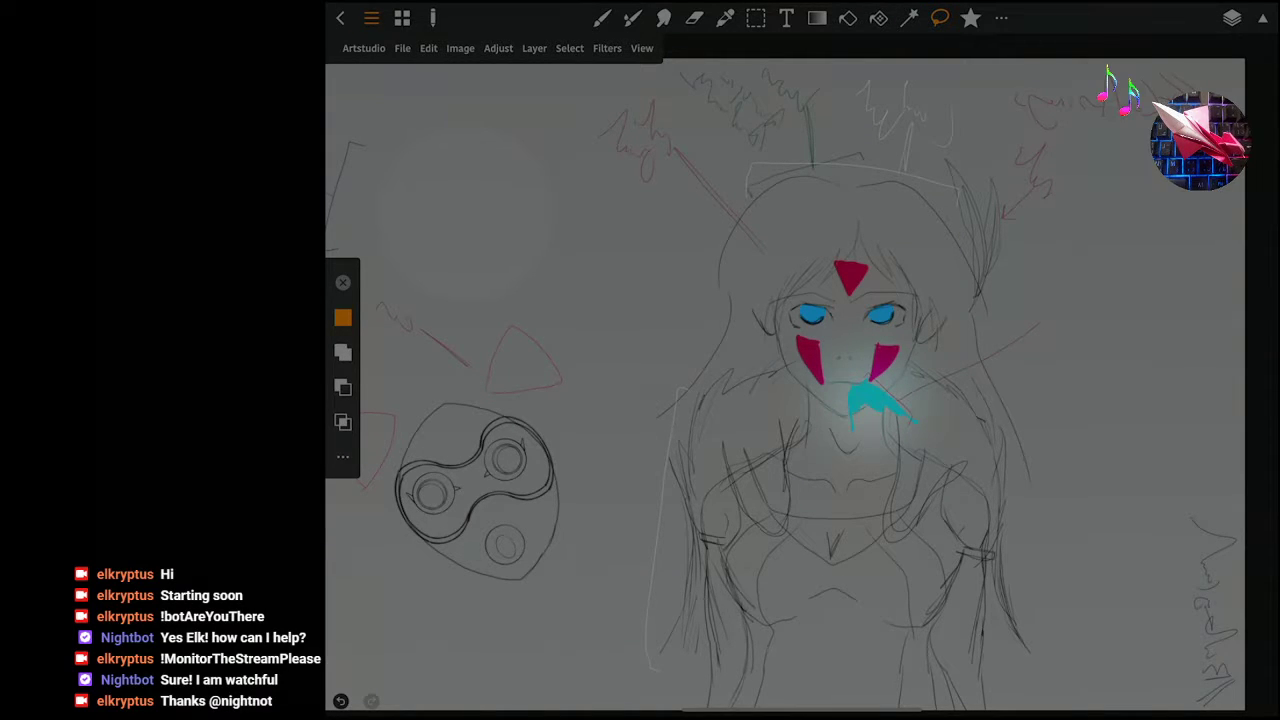
pyautogui.scroll(-2, 785, 384)
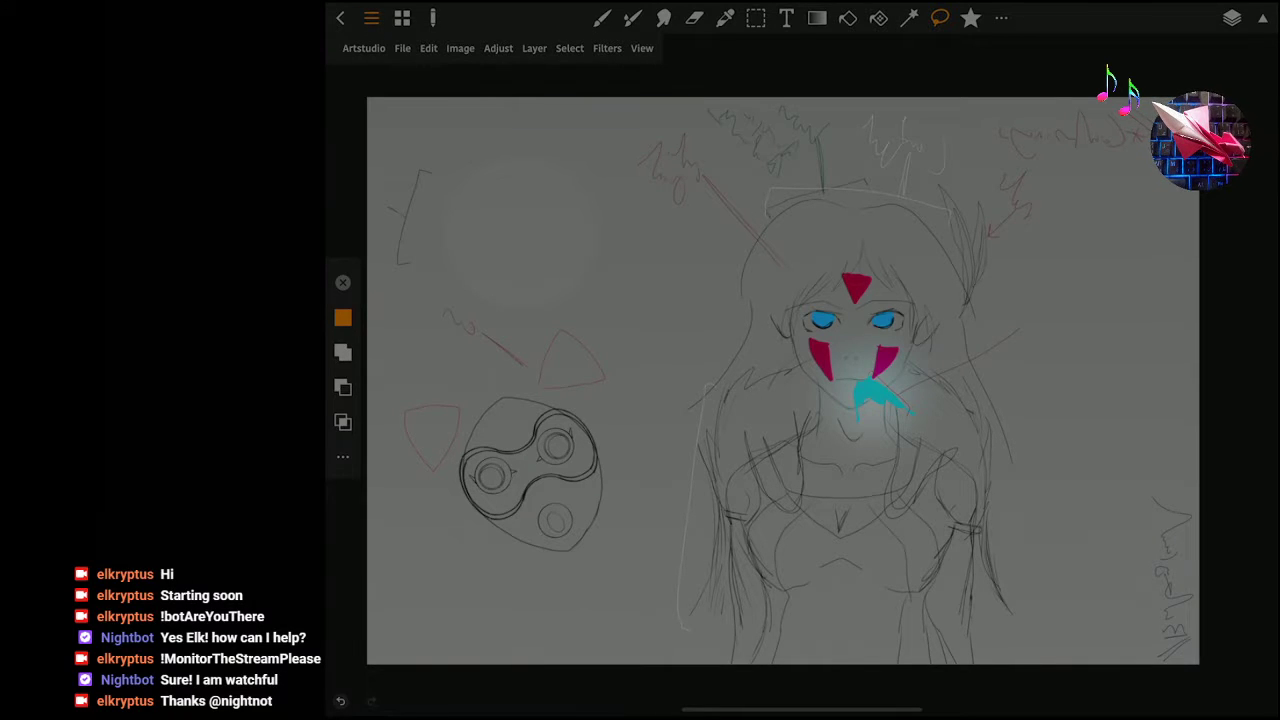
# Mirror the canvas horizontally with View > Mirror and inspect the flipped page.
pyautogui.click(642, 48)
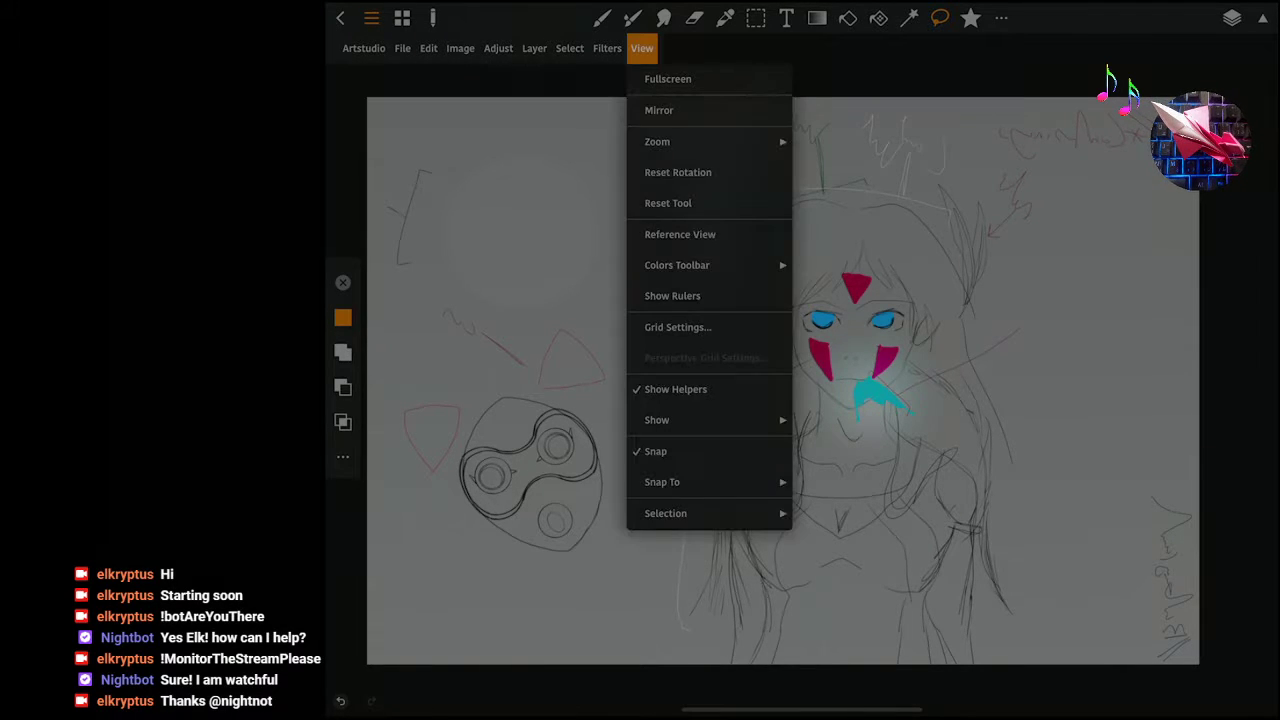
pyautogui.click(690, 108)
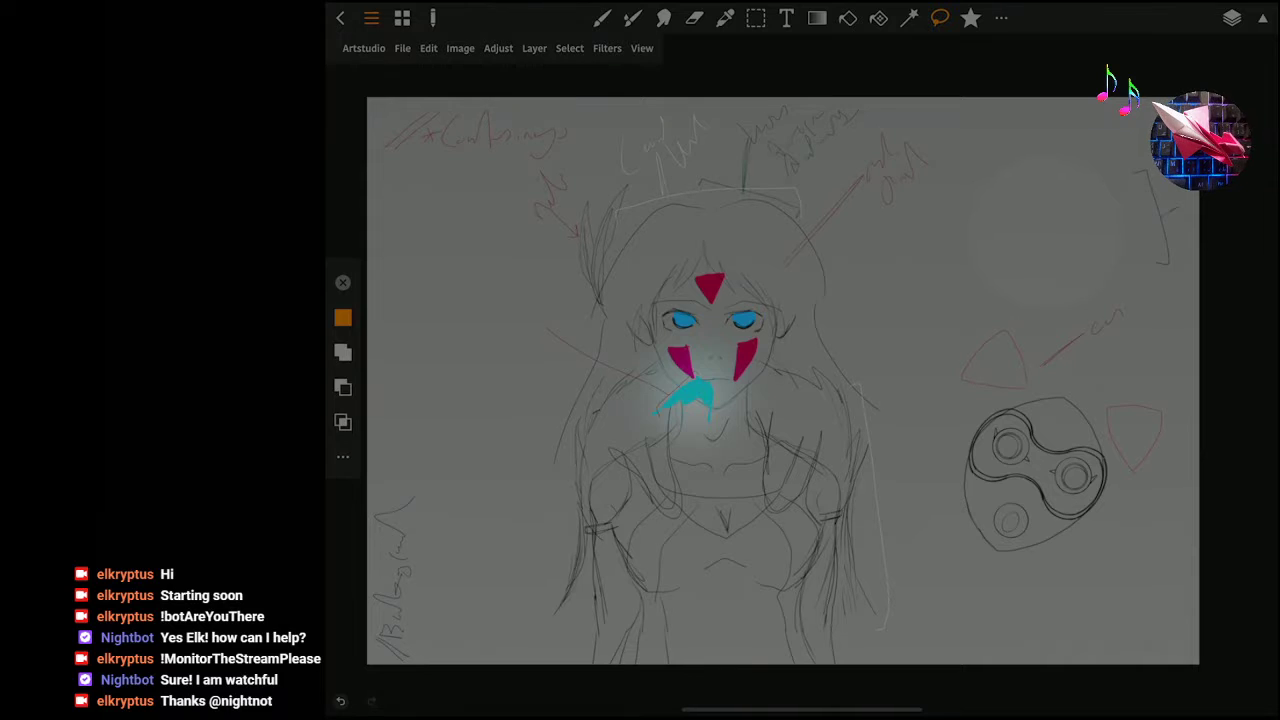
pyautogui.scroll(2, 771, 418)
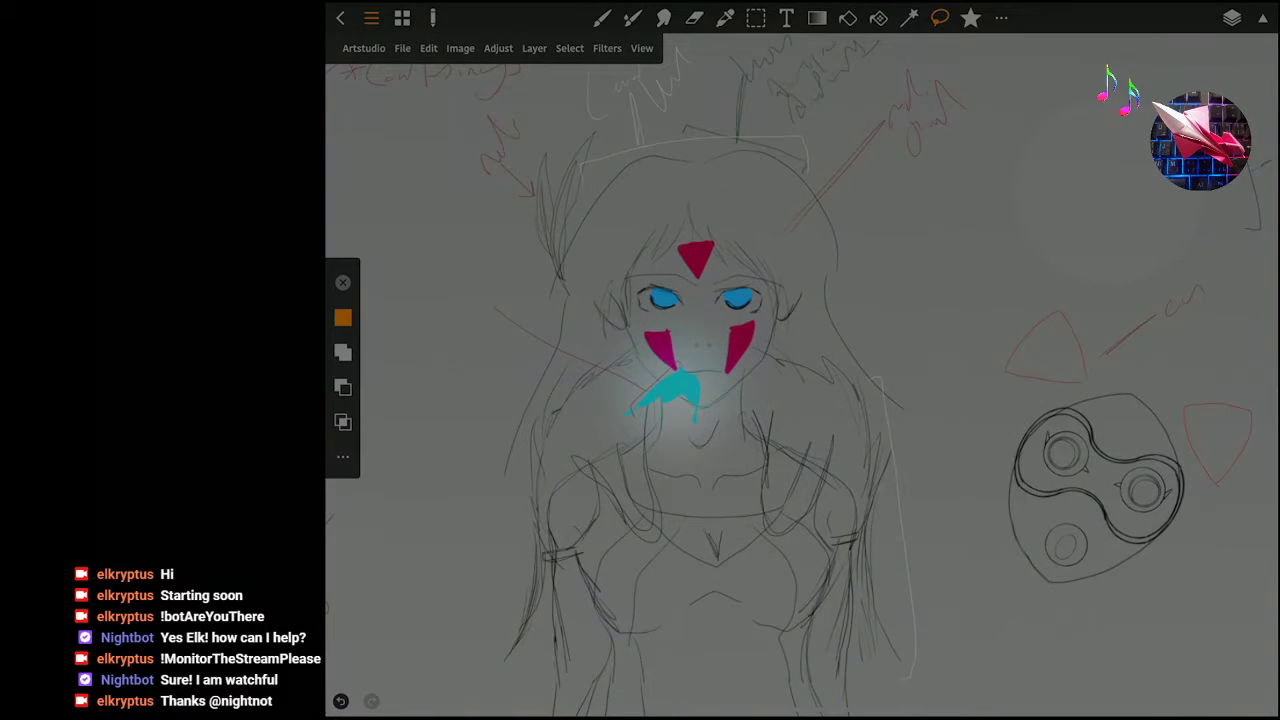
pyautogui.scroll(-1, 800, 400)
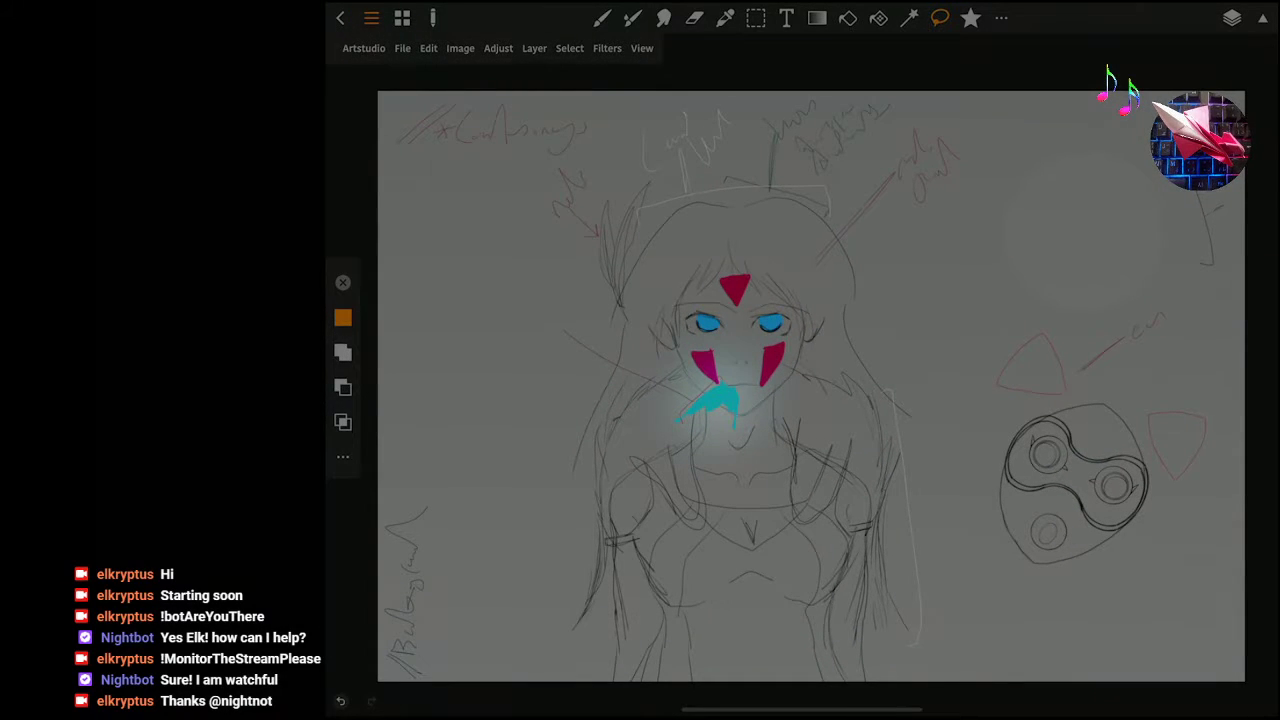
pyautogui.scroll(5, 405, 590)
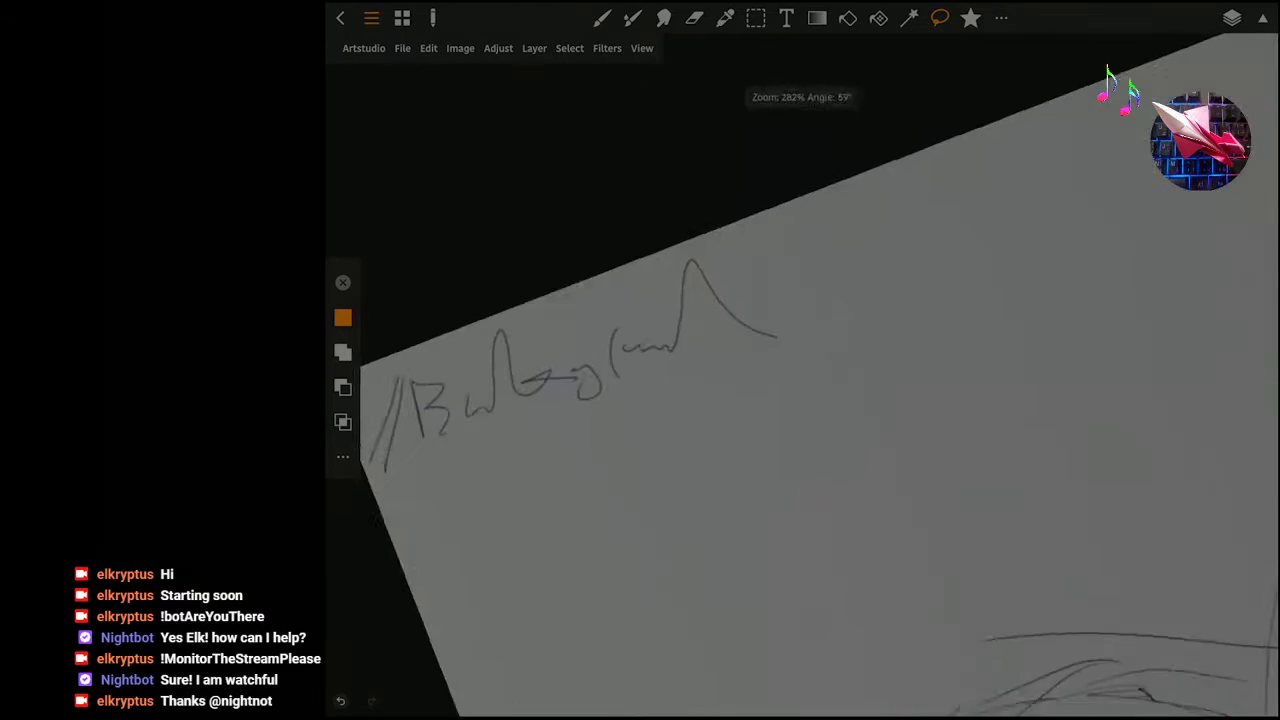
pyautogui.scroll(2, 405, 590)
pyautogui.scroll(2, 405, 590)
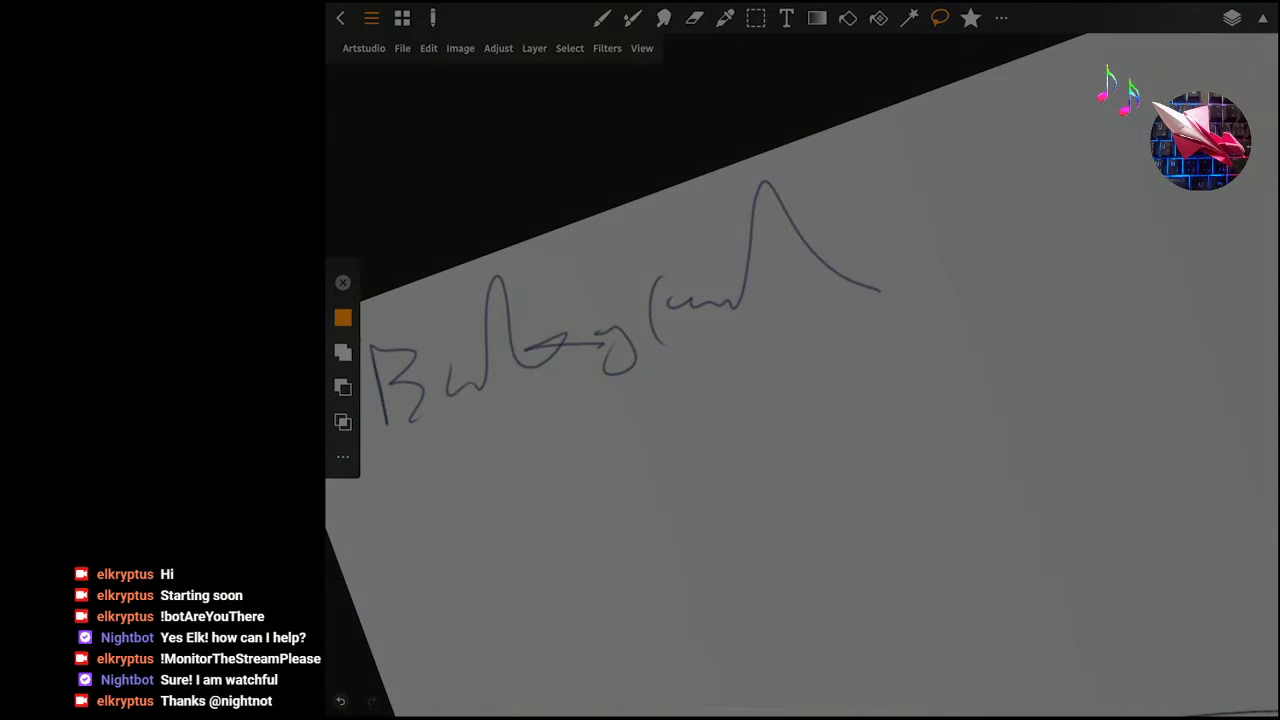
pyautogui.scroll(-2, 700, 360)
pyautogui.scroll(-5, 700, 360)
pyautogui.scroll(-2, 700, 360)
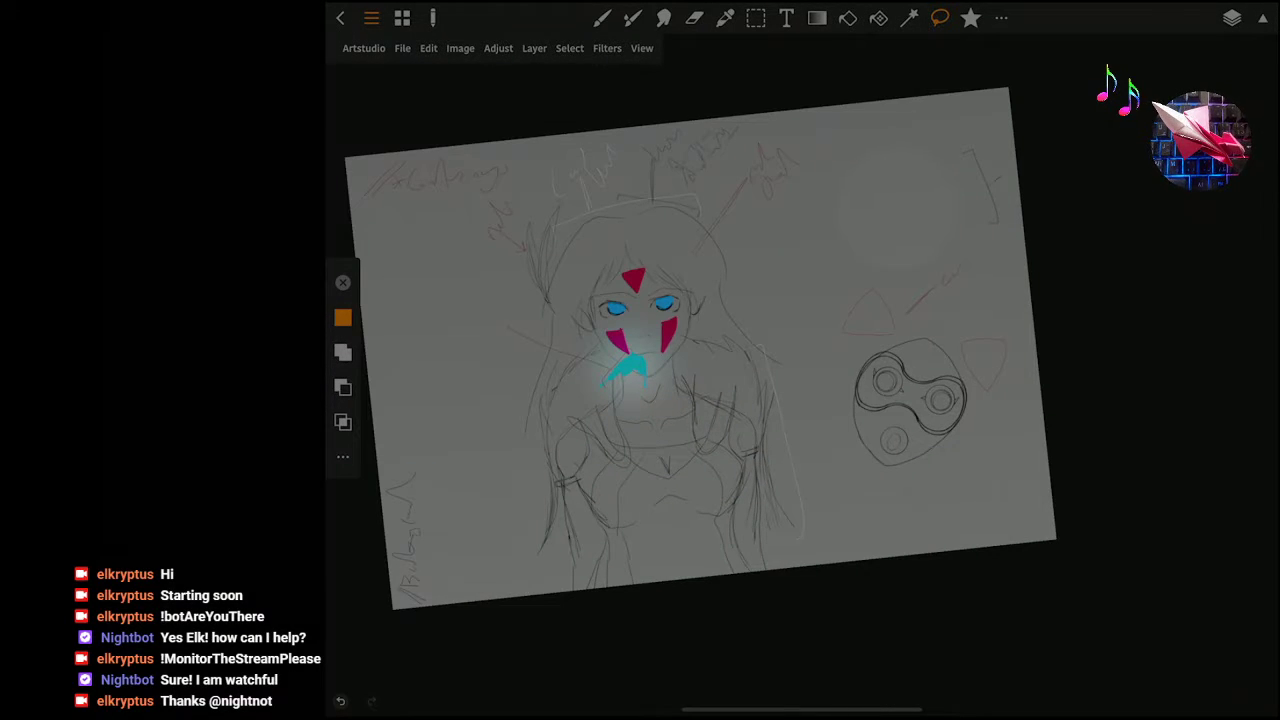
pyautogui.scroll(3, 700, 360)
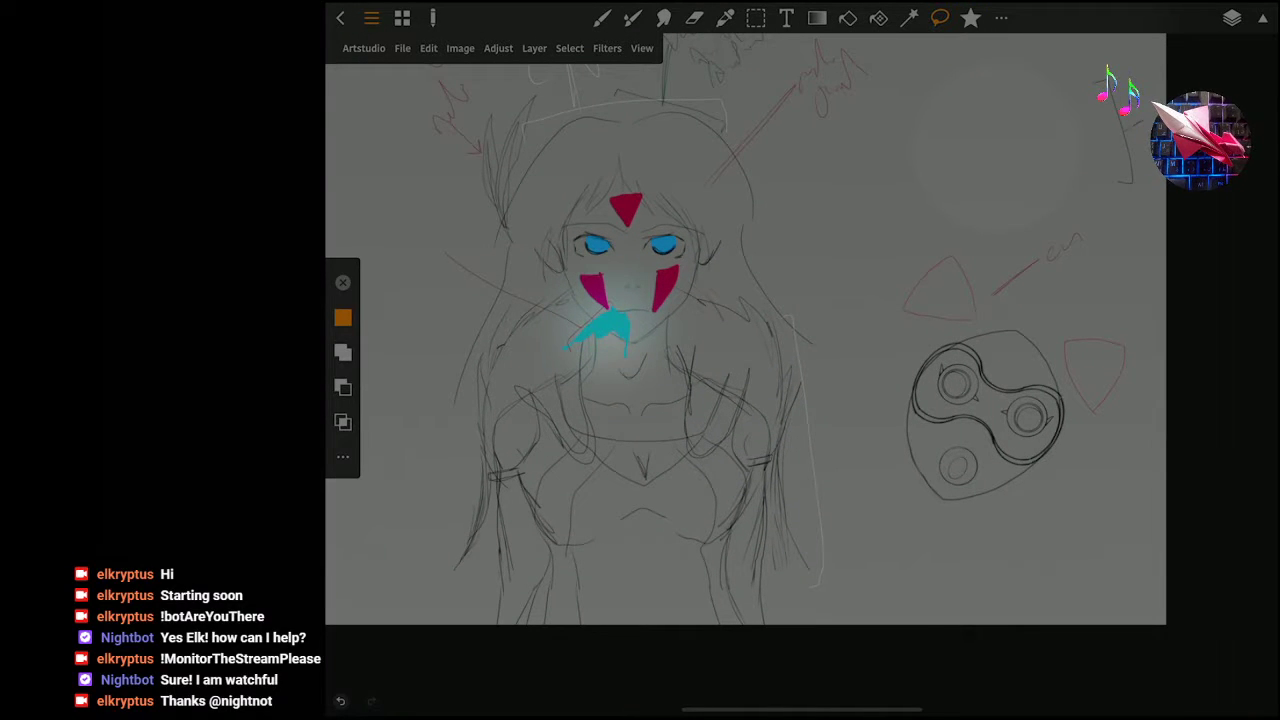
pyautogui.scroll(-3, 730, 400)
# Hide Layer 27's handwritten notes and red guide lines.
pyautogui.click(1232, 18)
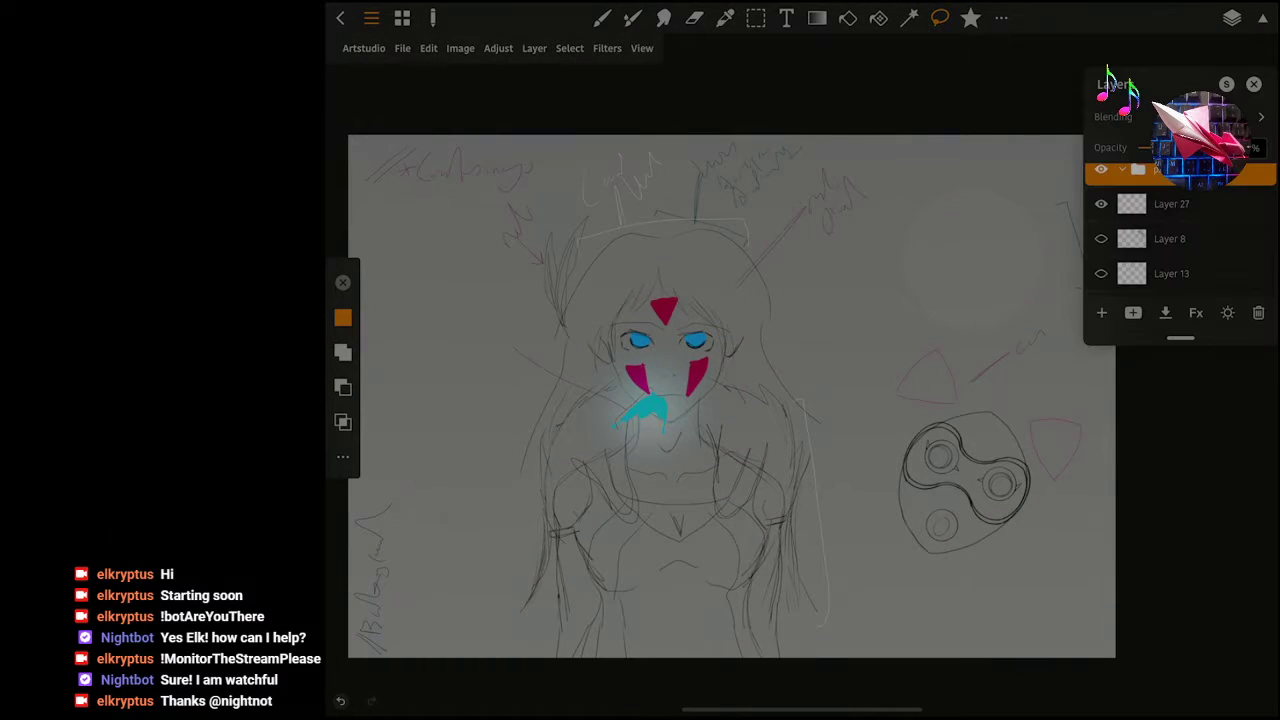
pyautogui.click(1101, 203)
pyautogui.scroll(2, 730, 400)
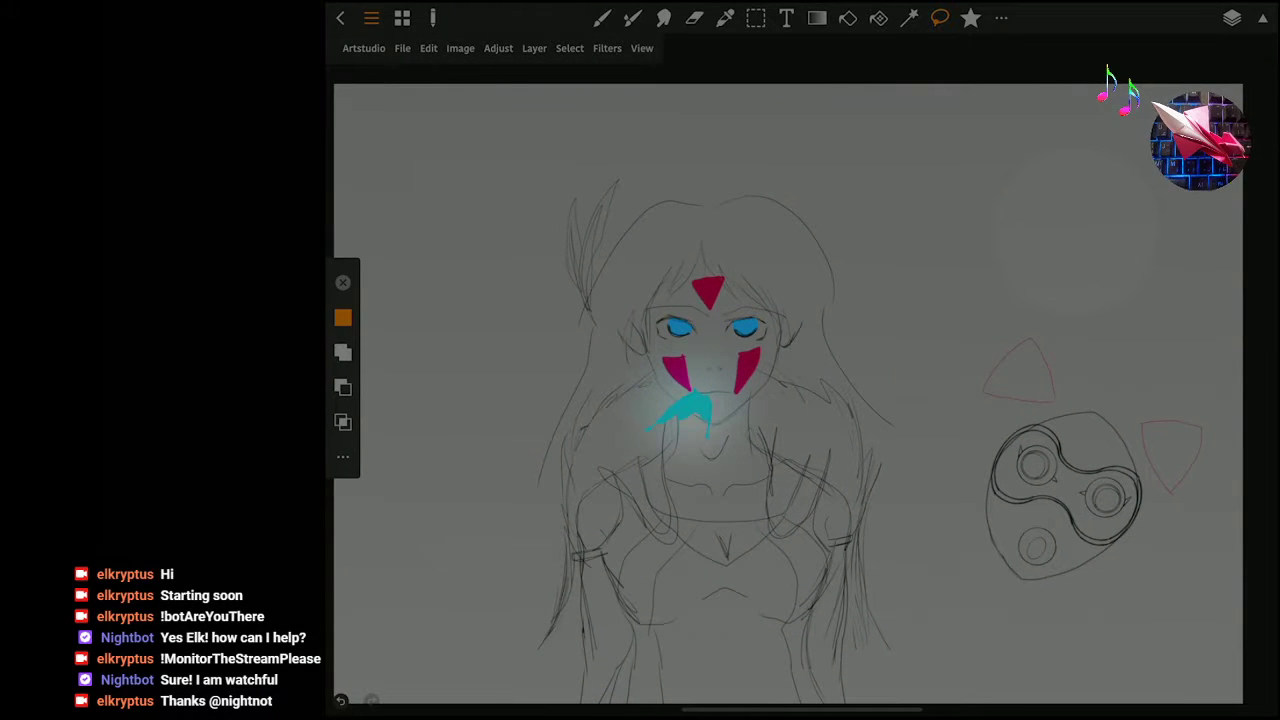
# Expand the Anime_wolf folder and select Layer 28, which holds the wolf sketch.
pyautogui.click(1232, 18)
pyautogui.scroll(-5, 1180, 240)
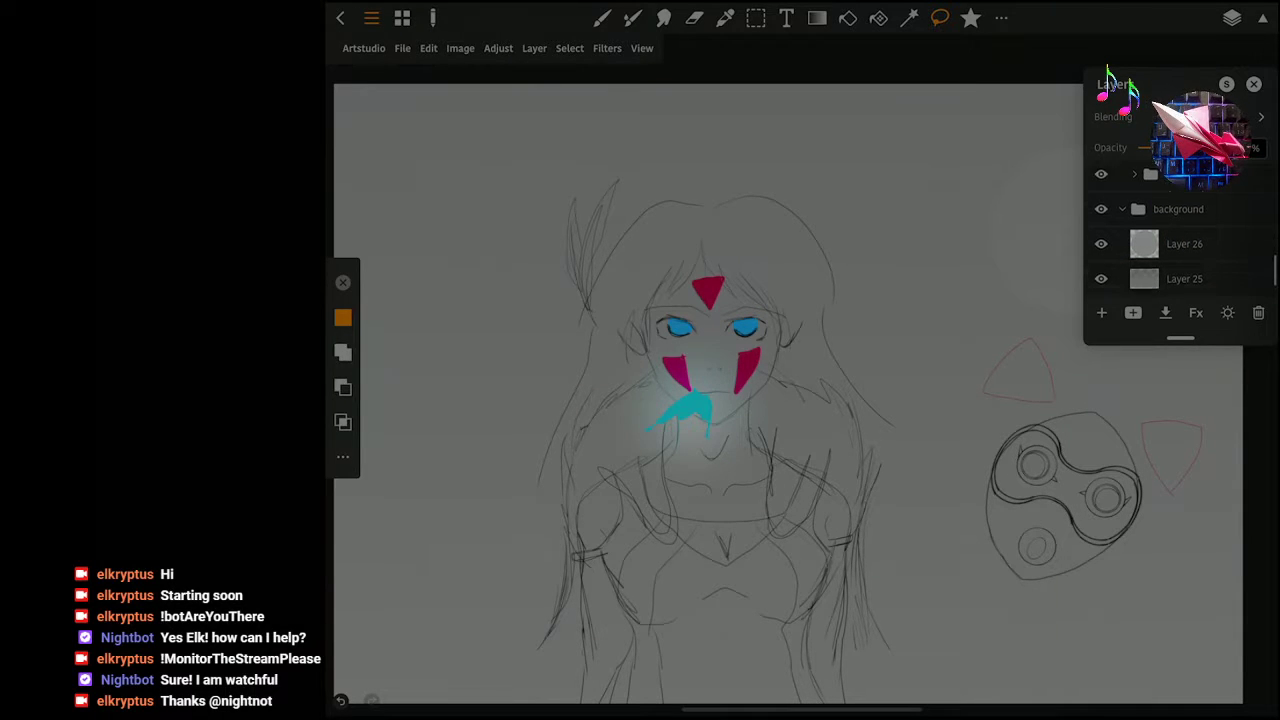
pyautogui.scroll(1, 1180, 240)
pyautogui.scroll(2, 1180, 250)
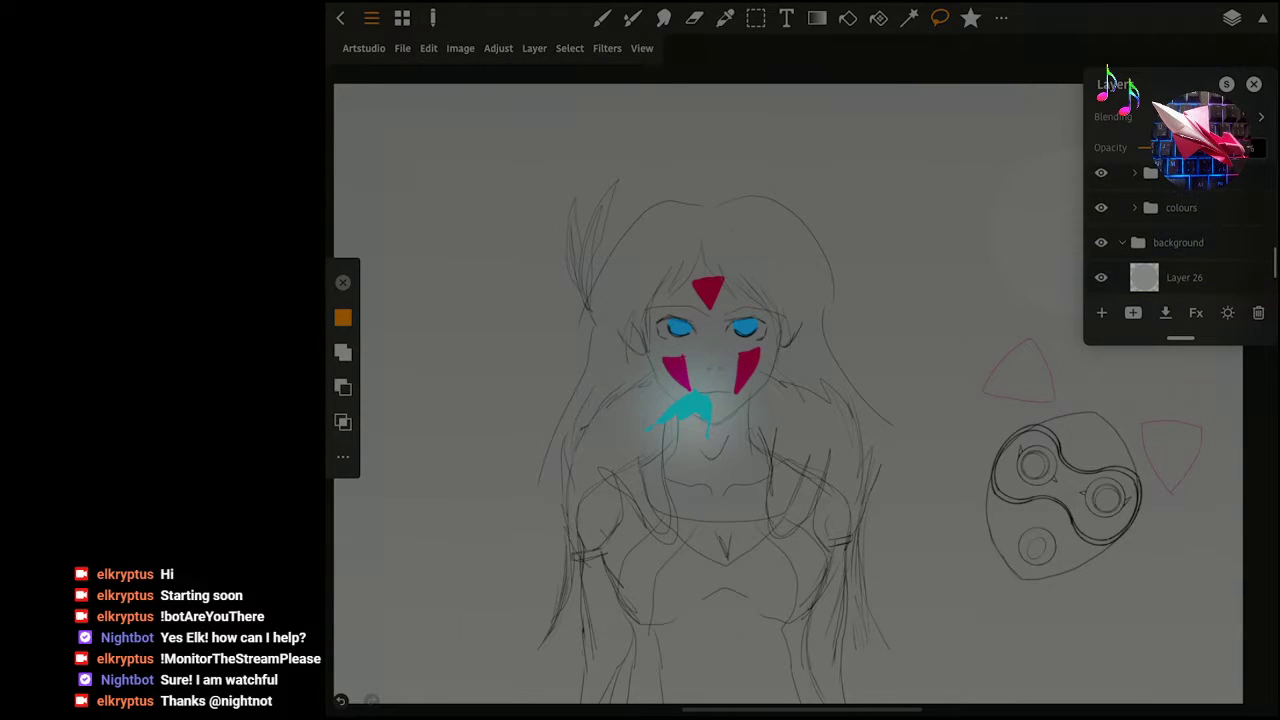
pyautogui.scroll(1, 1180, 240)
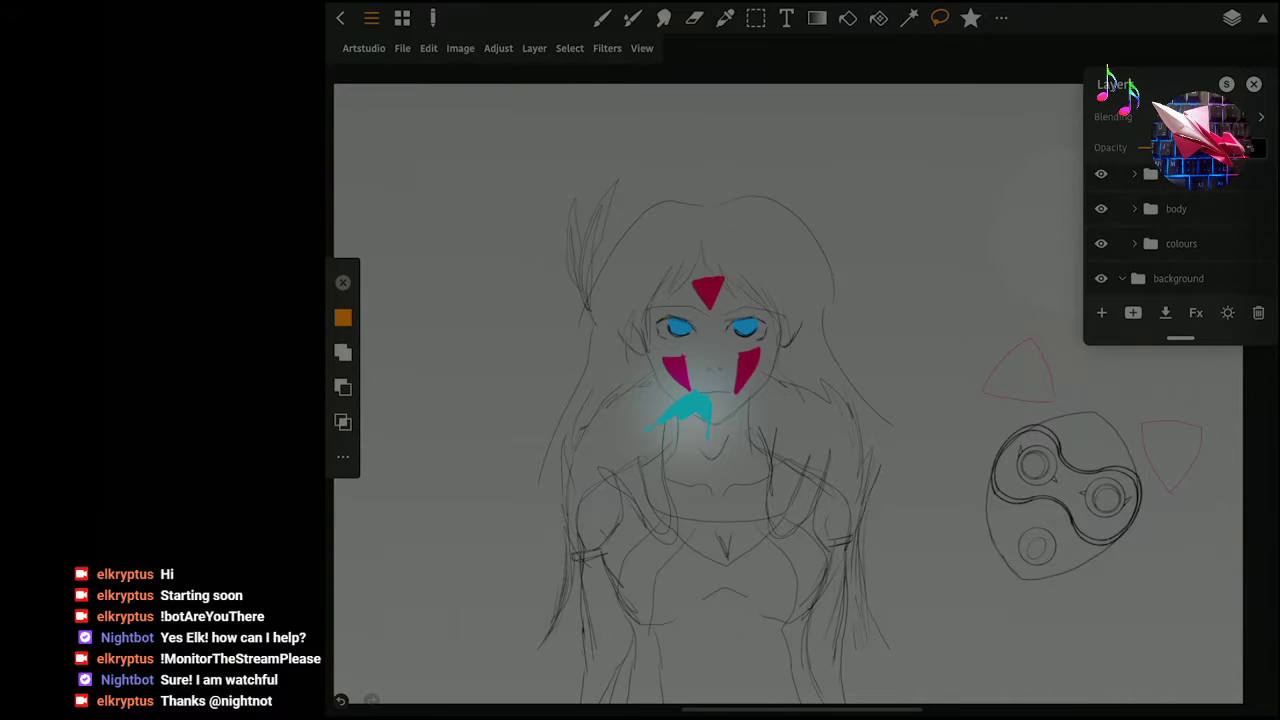
pyautogui.scroll(2, 1180, 240)
pyautogui.scroll(2, 1180, 240)
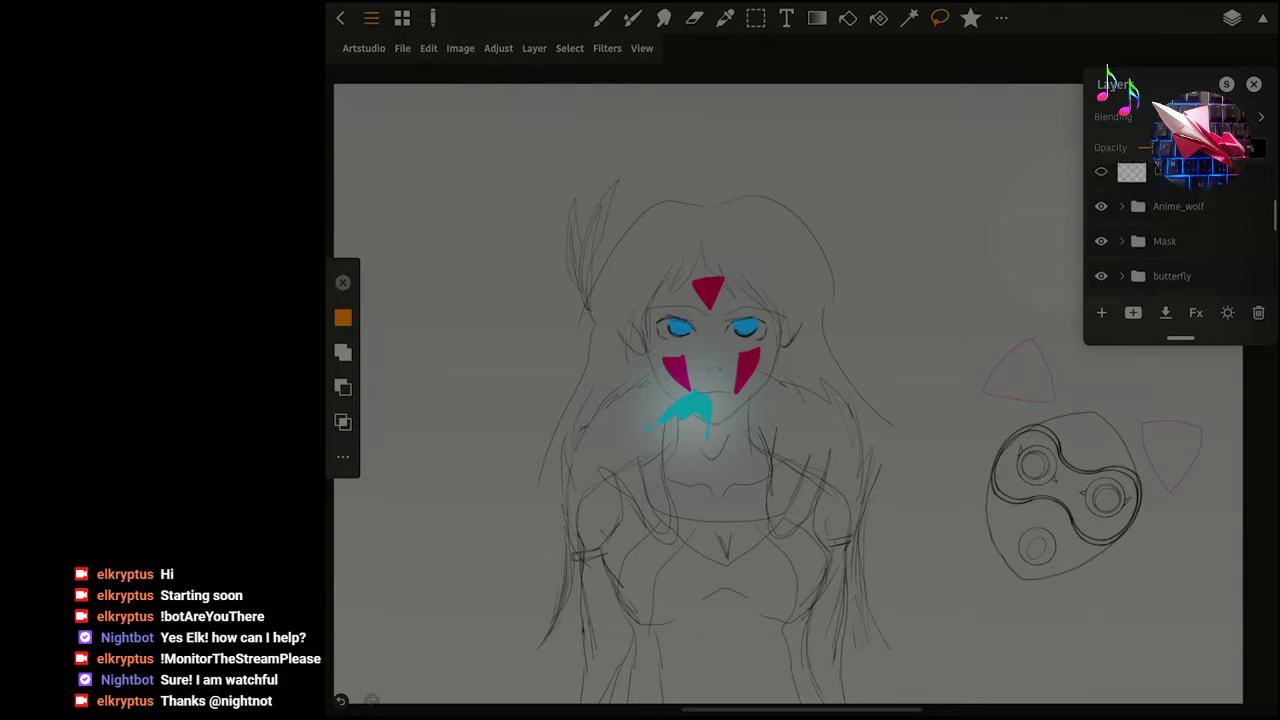
pyautogui.scroll(1, 1180, 240)
pyautogui.scroll(1, 1180, 240)
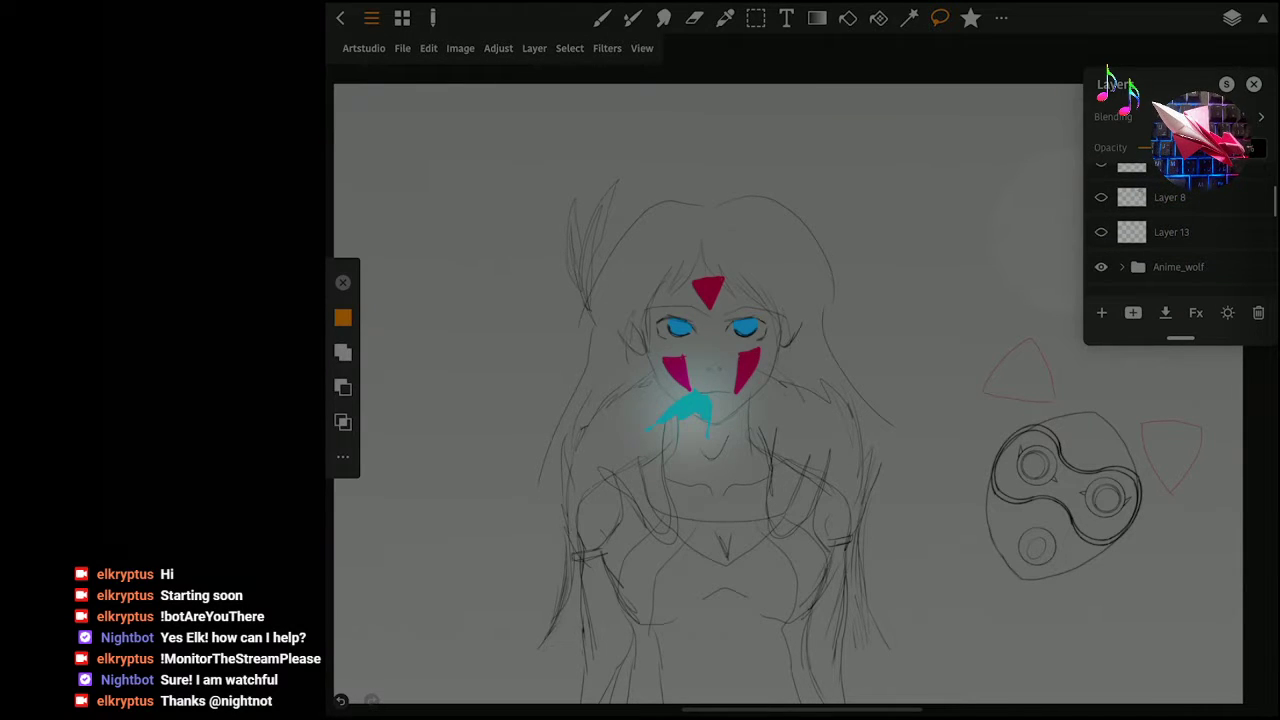
pyautogui.click(1122, 267)
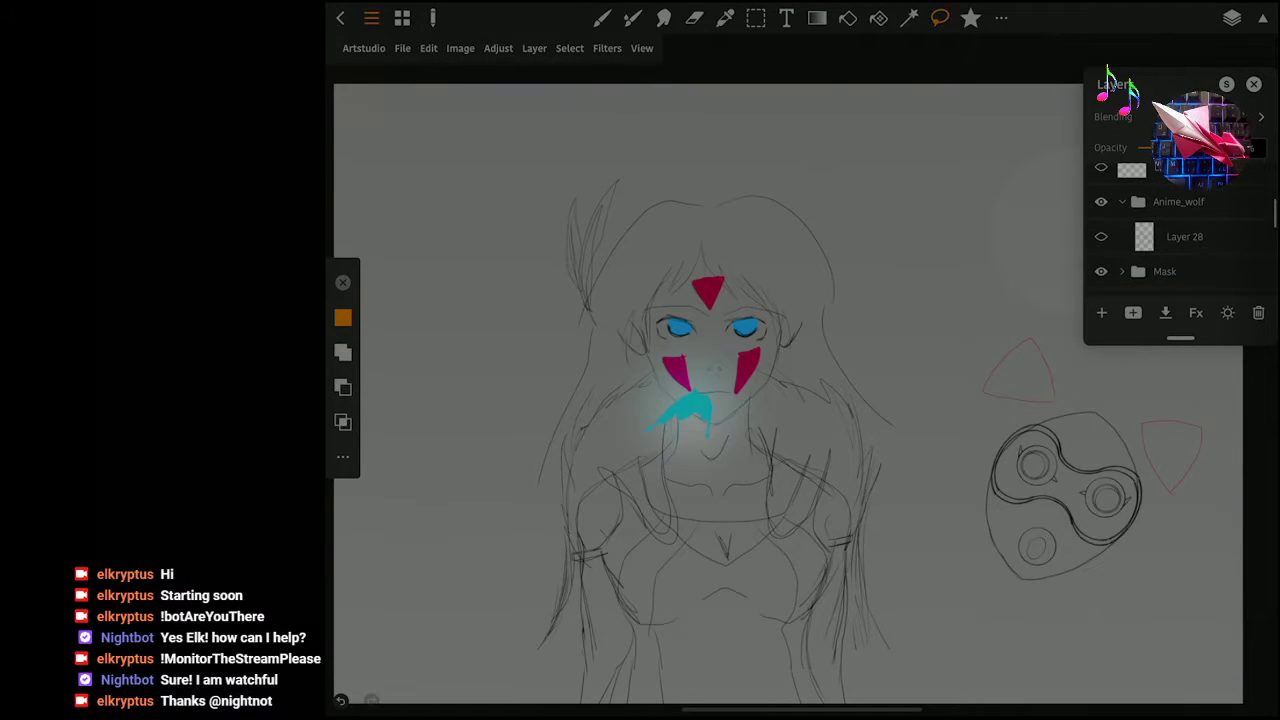
pyautogui.click(1184, 236)
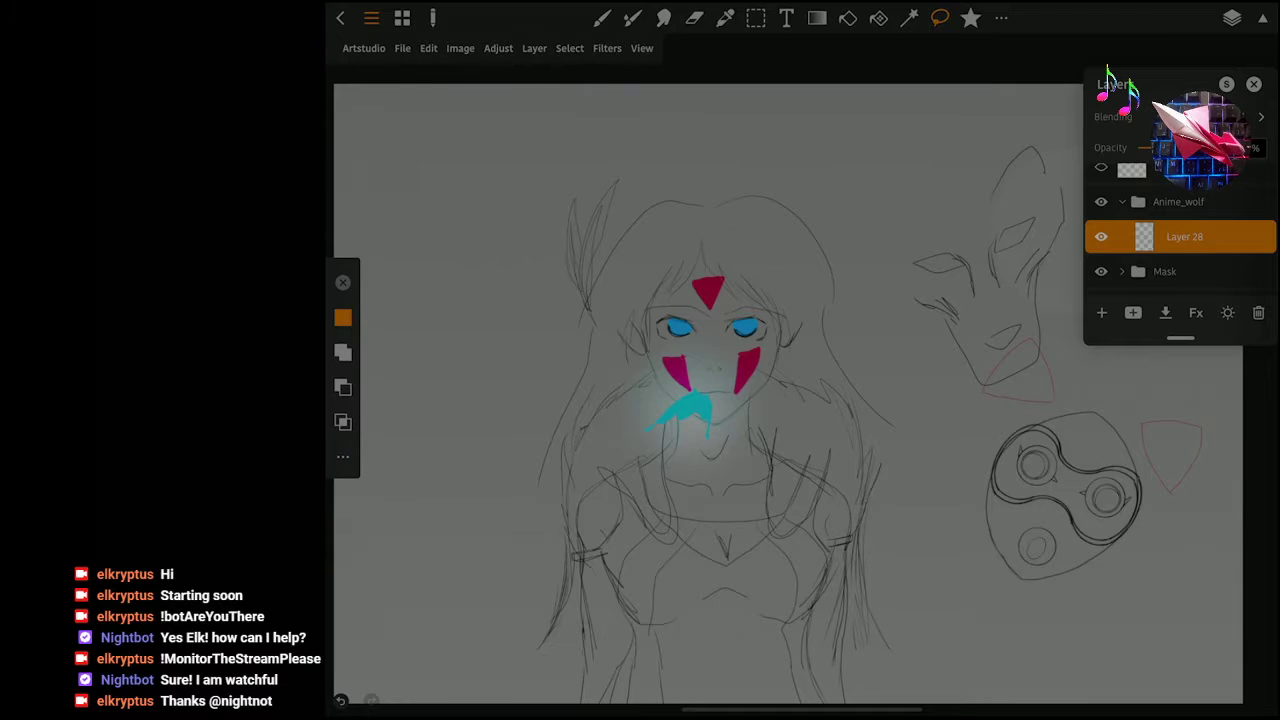
# Delete Layer 28 and add a fresh empty layer in the folder.
pyautogui.click(1258, 312)
pyautogui.click(1101, 312)
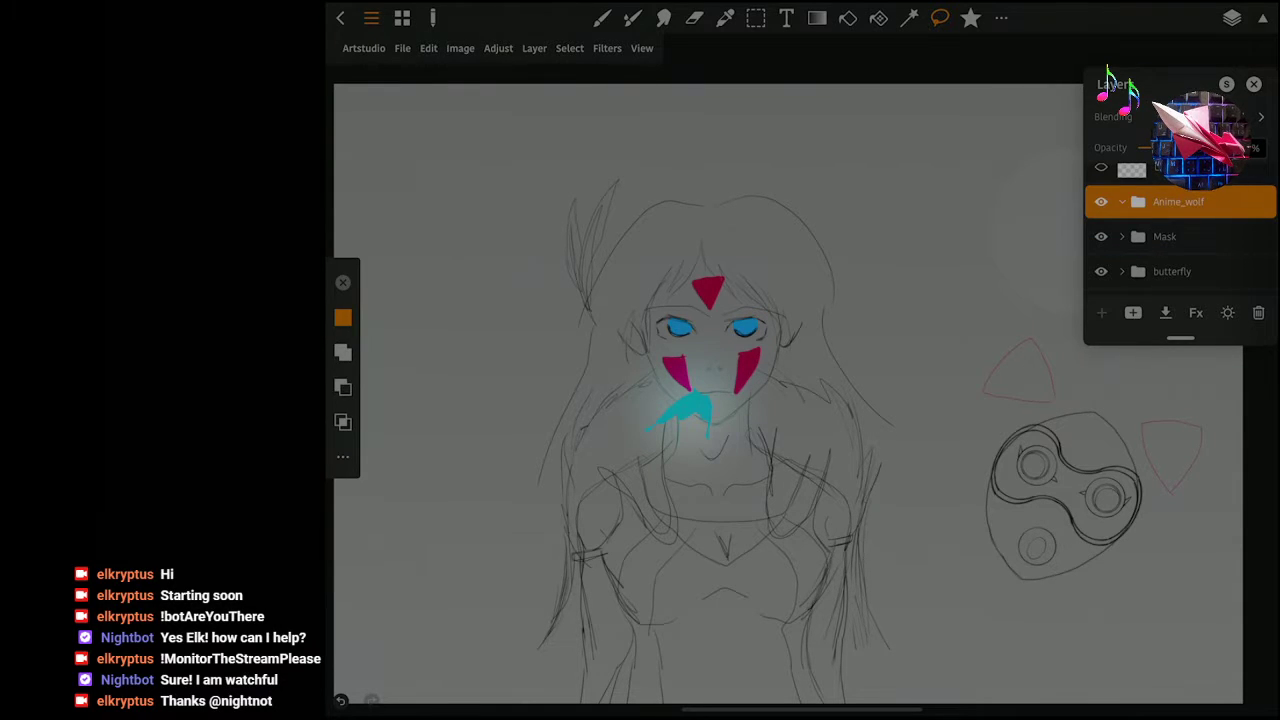
pyautogui.click(1254, 84)
# Save the drawing with Ctrl+S.
pyautogui.click(428, 48)
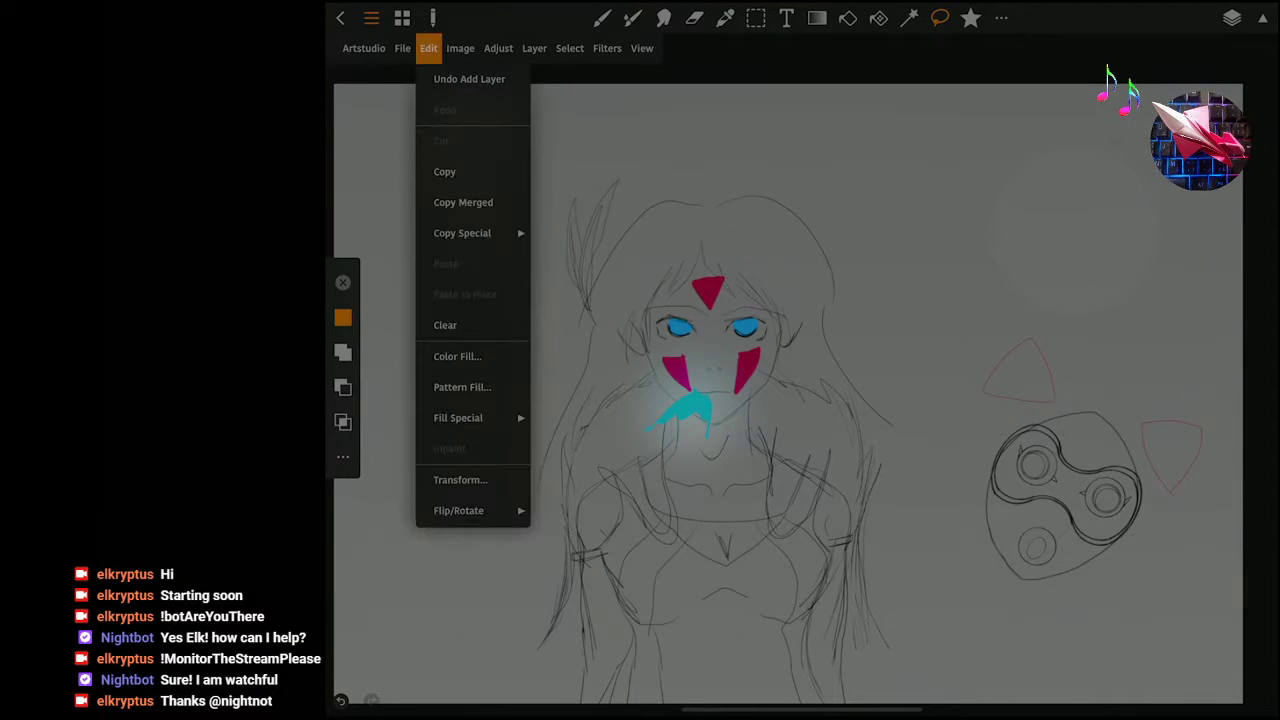
pyautogui.click(402, 48)
pyautogui.hotkey('ctrl', 's')
pyautogui.press('Escape')
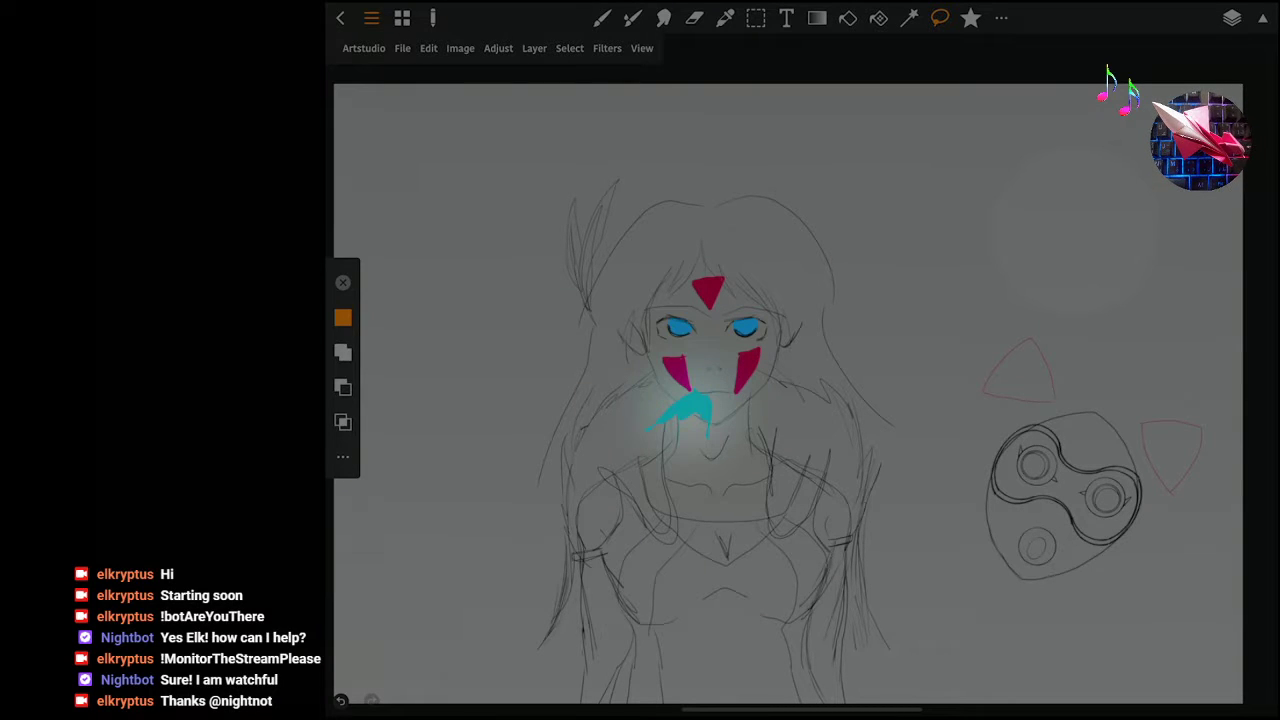
pyautogui.scroll(-3, 788, 394)
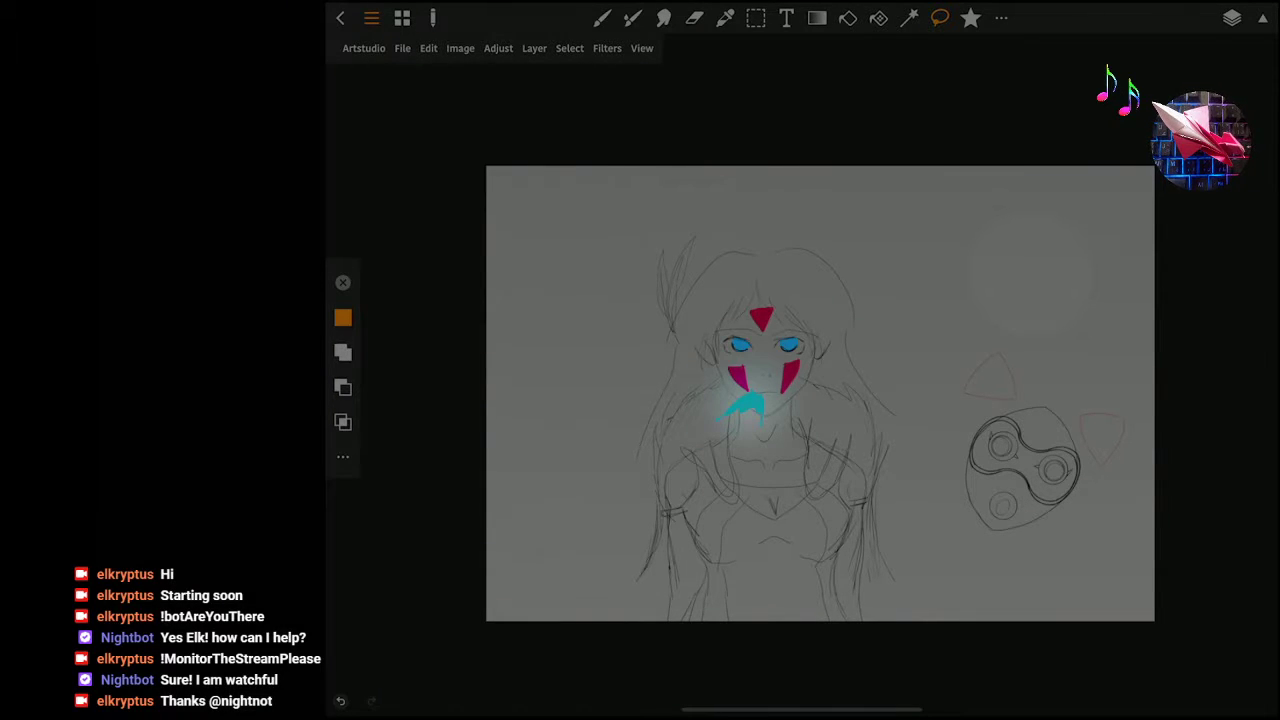
# Confirm the new empty Layer 28 under Anime_wolf and switch to the Brush tool.
pyautogui.click(1232, 18)
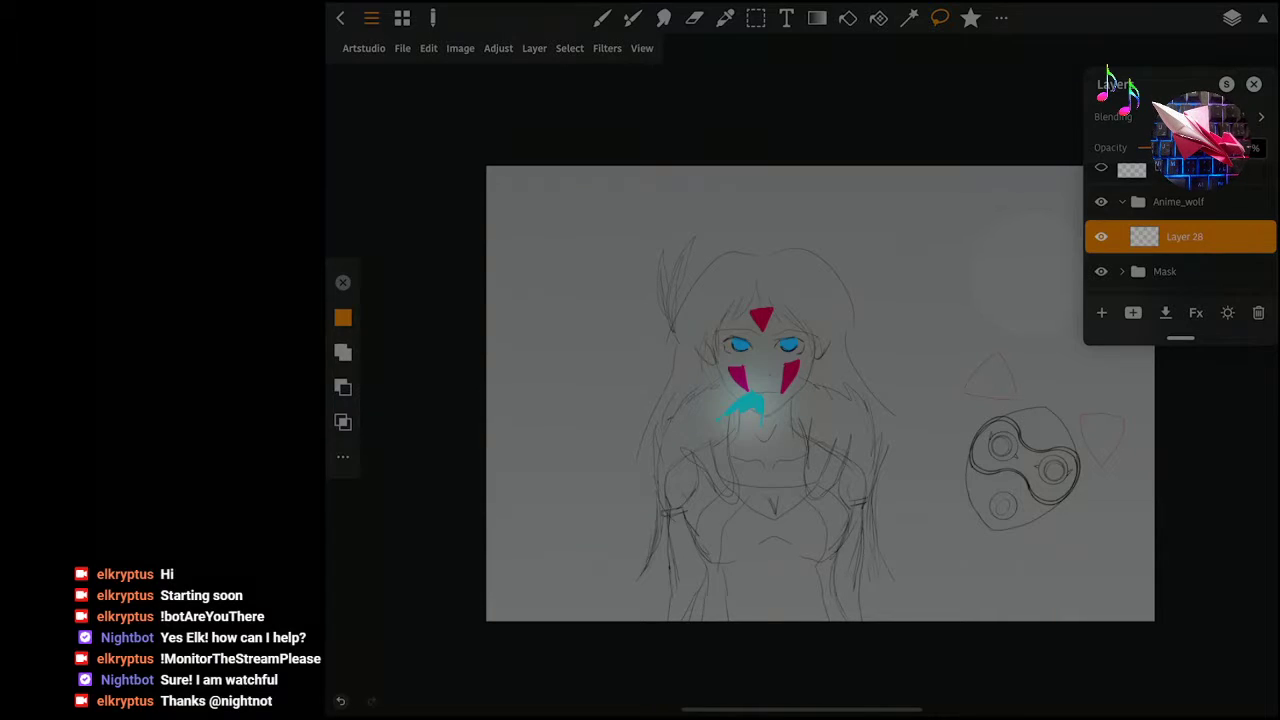
pyautogui.click(1184, 236)
pyautogui.click(1184, 236)
pyautogui.click(1232, 18)
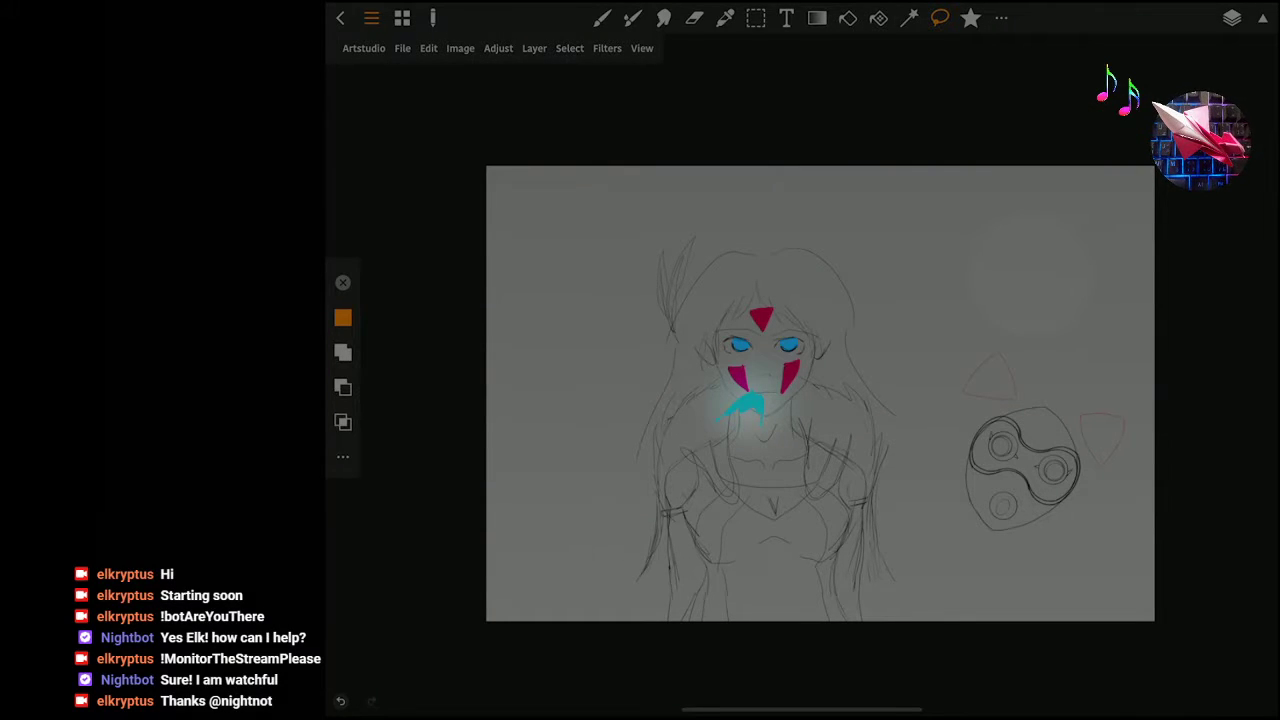
pyautogui.click(601, 18)
pyautogui.click(402, 48)
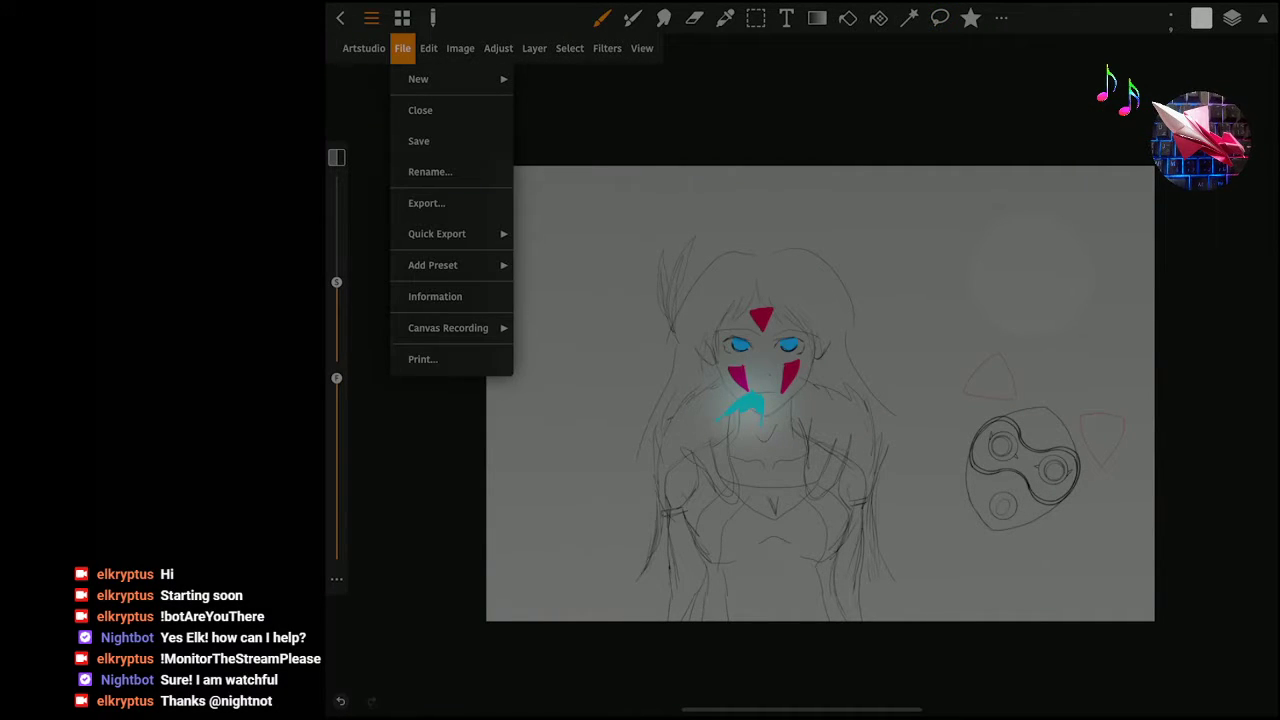
pyautogui.click(402, 48)
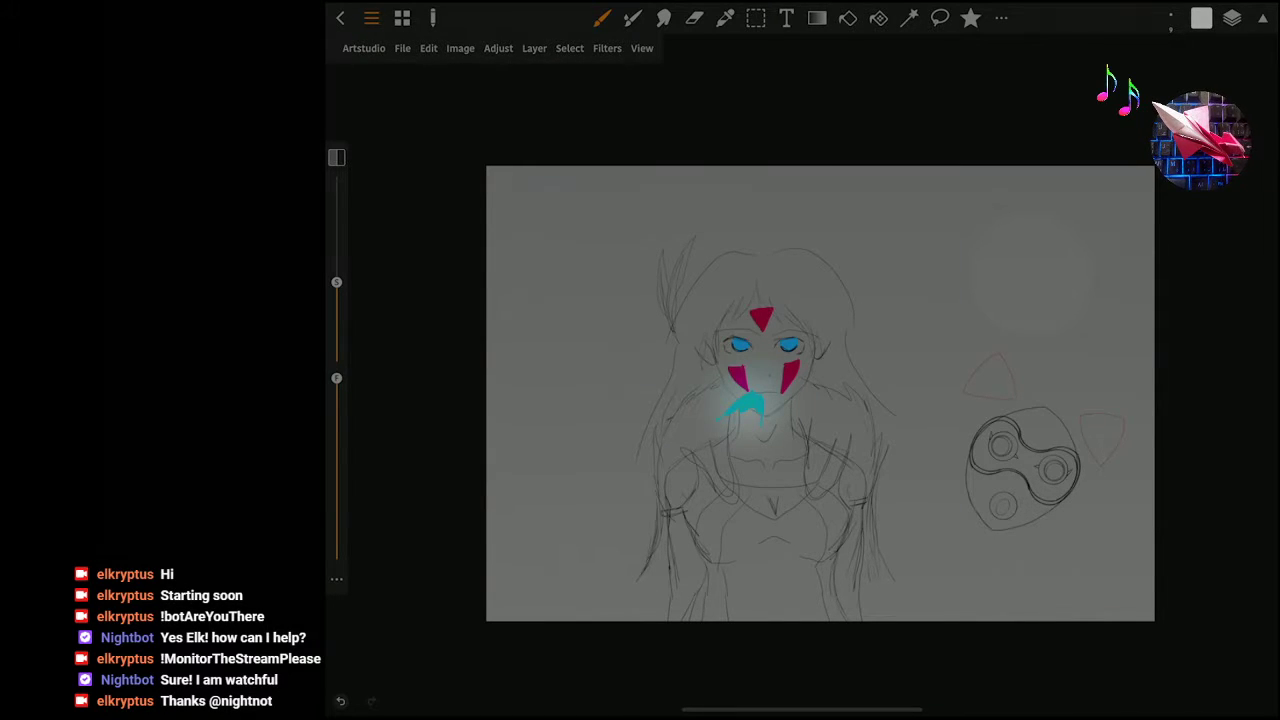
# Set the paint colour to black, undoing the trial strokes.
pyautogui.moveTo(1044, 234); pyautogui.dragTo(786, 472)
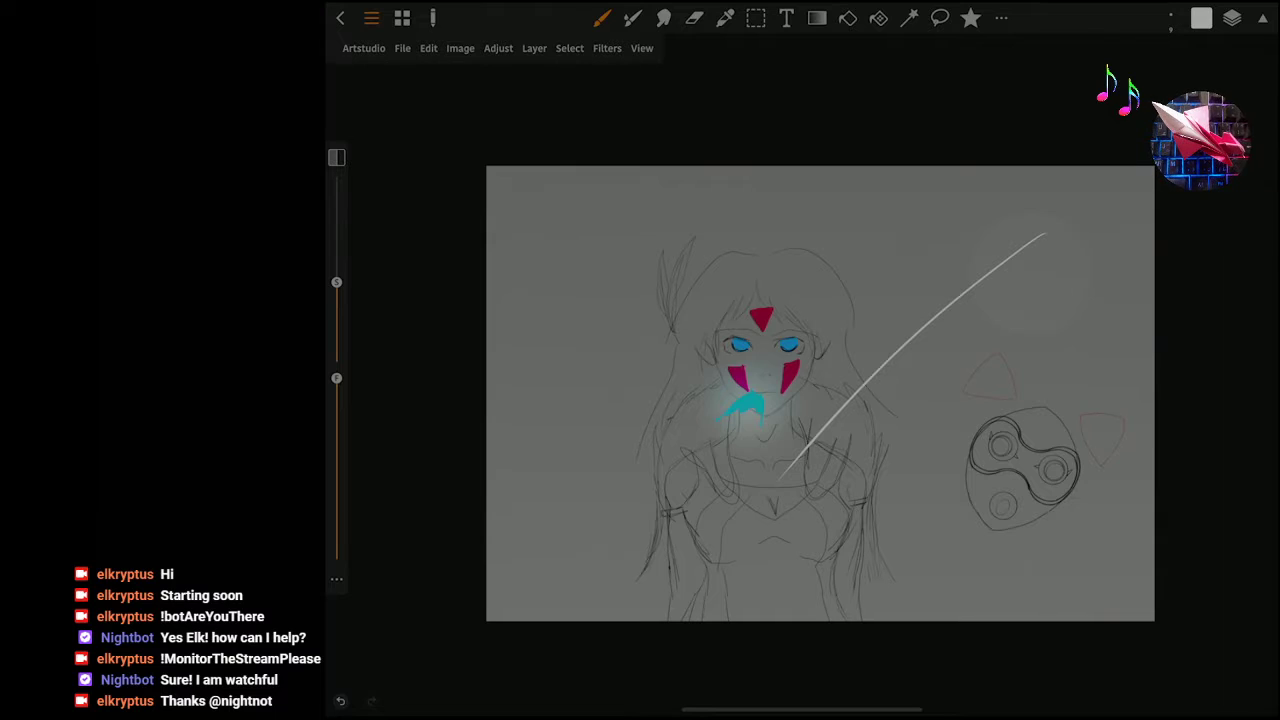
pyautogui.hotkey('ctrl', 'z')
pyautogui.click(1201, 17)
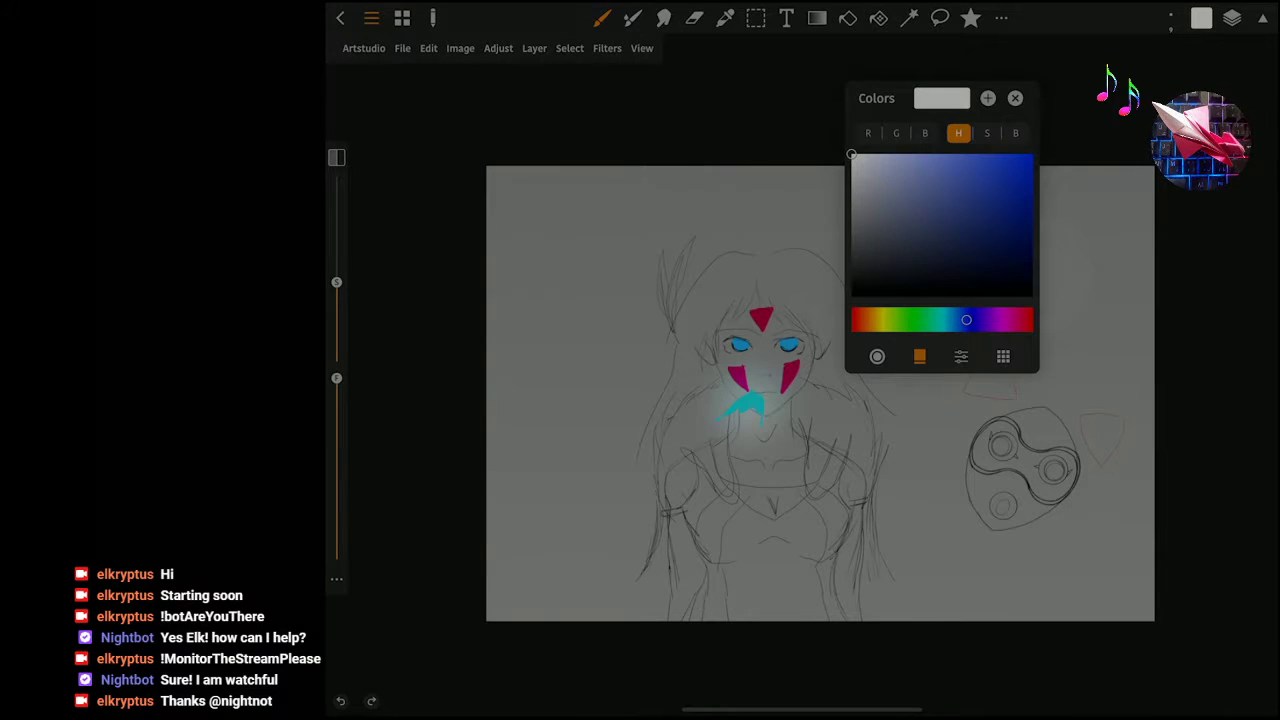
pyautogui.click(852, 294)
pyautogui.click(1201, 17)
pyautogui.moveTo(1086, 232); pyautogui.dragTo(700, 552)
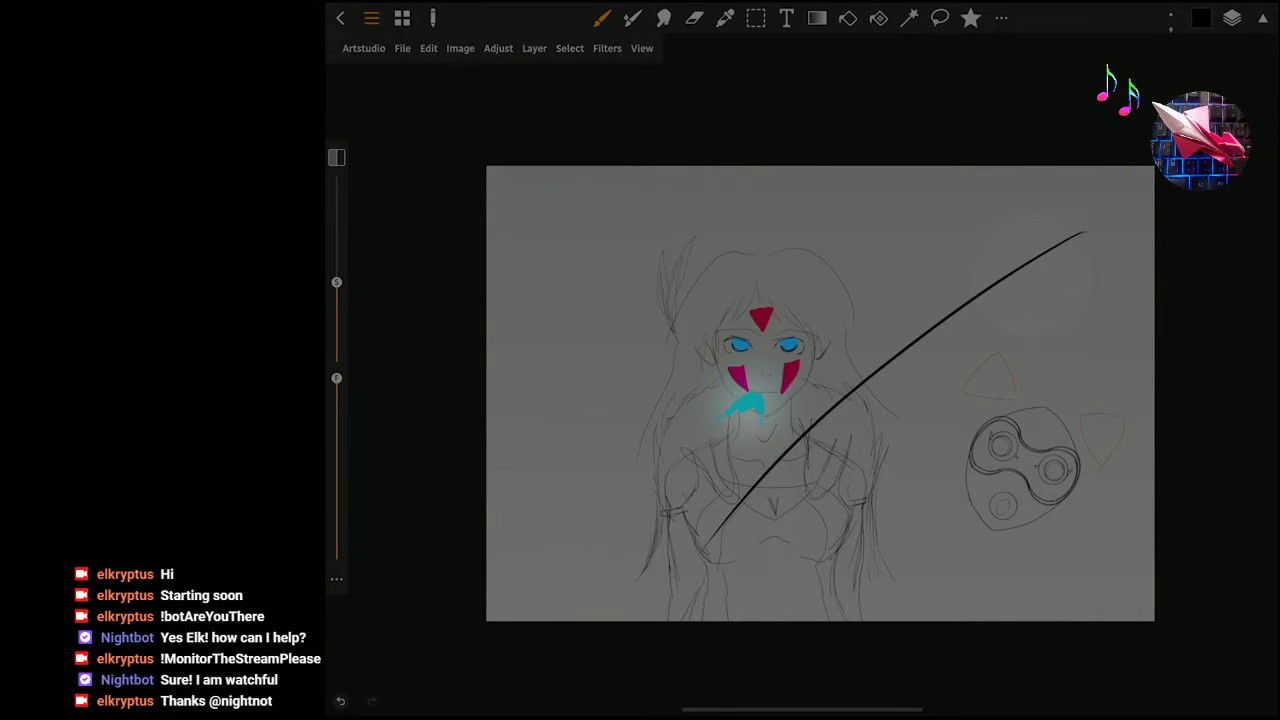
pyautogui.hotkey('ctrl', 'z')
# Set the brush size to 2 px after thin test strokes, and save the drawing.
pyautogui.moveTo(336, 282); pyautogui.dragTo(336, 347)
pyautogui.moveTo(1080, 226); pyautogui.dragTo(808, 462)
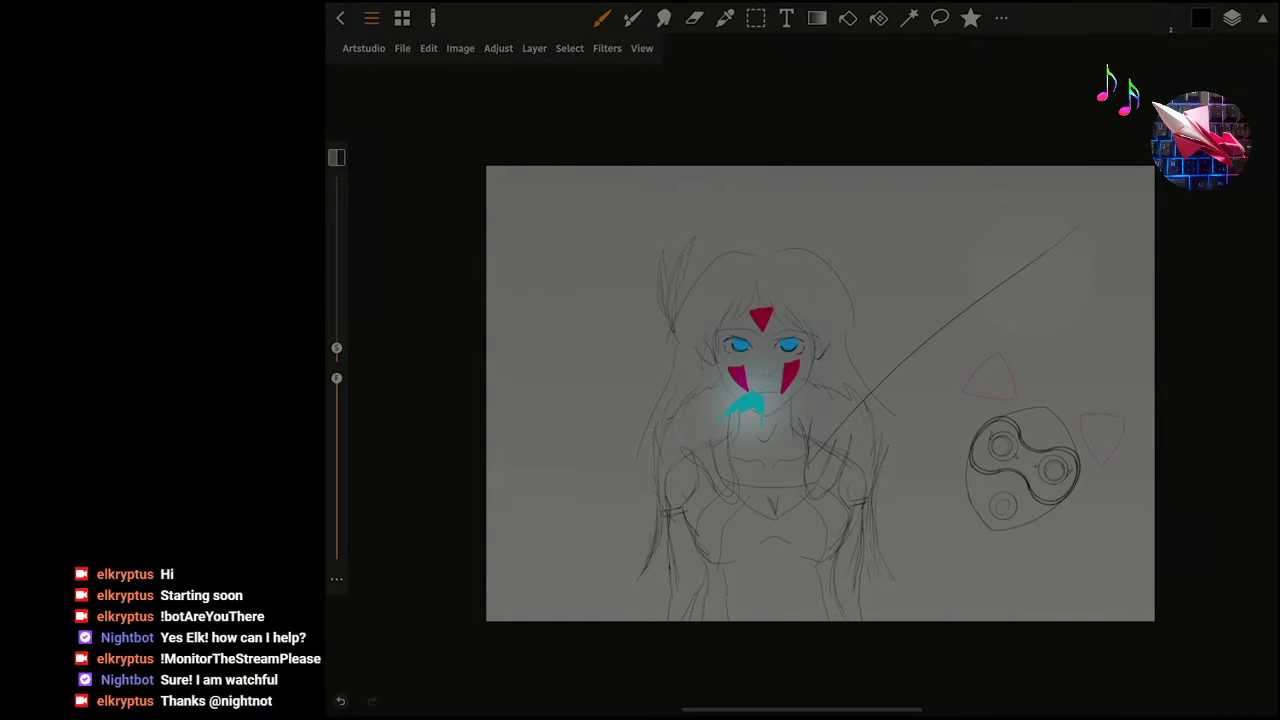
pyautogui.click(340, 701)
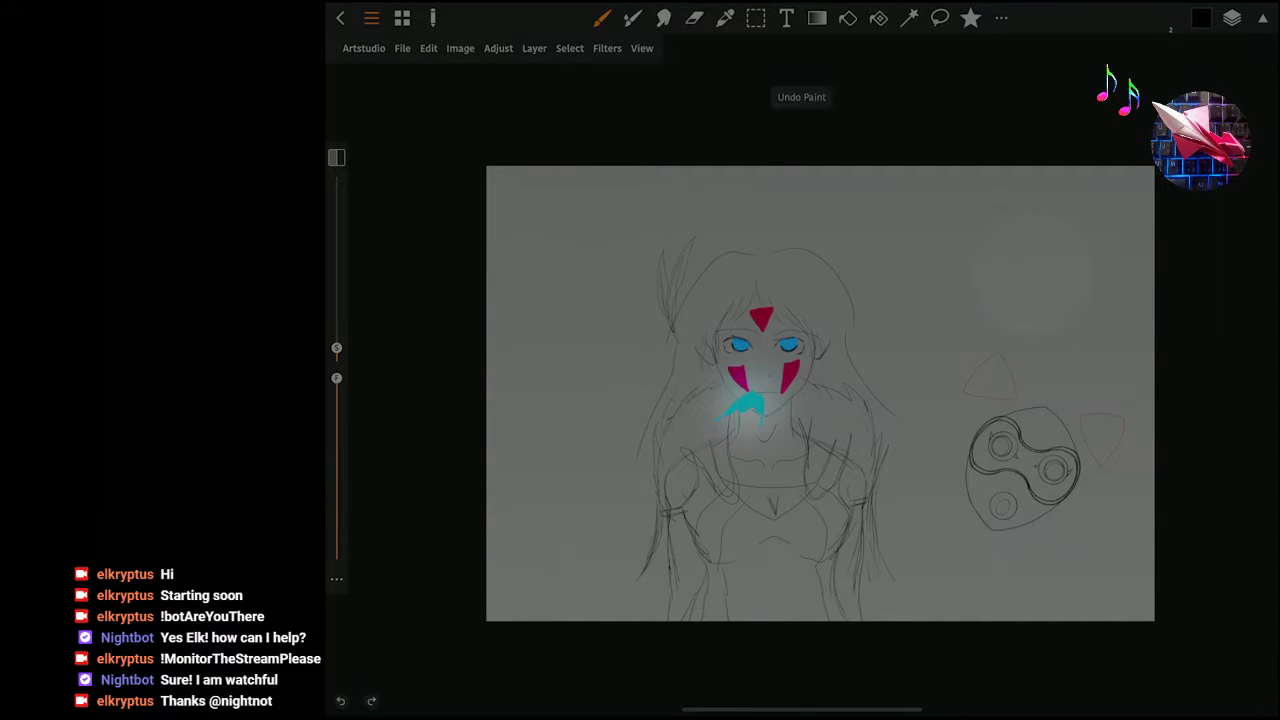
pyautogui.click(336, 347)
pyautogui.moveTo(1090, 268); pyautogui.dragTo(775, 535)
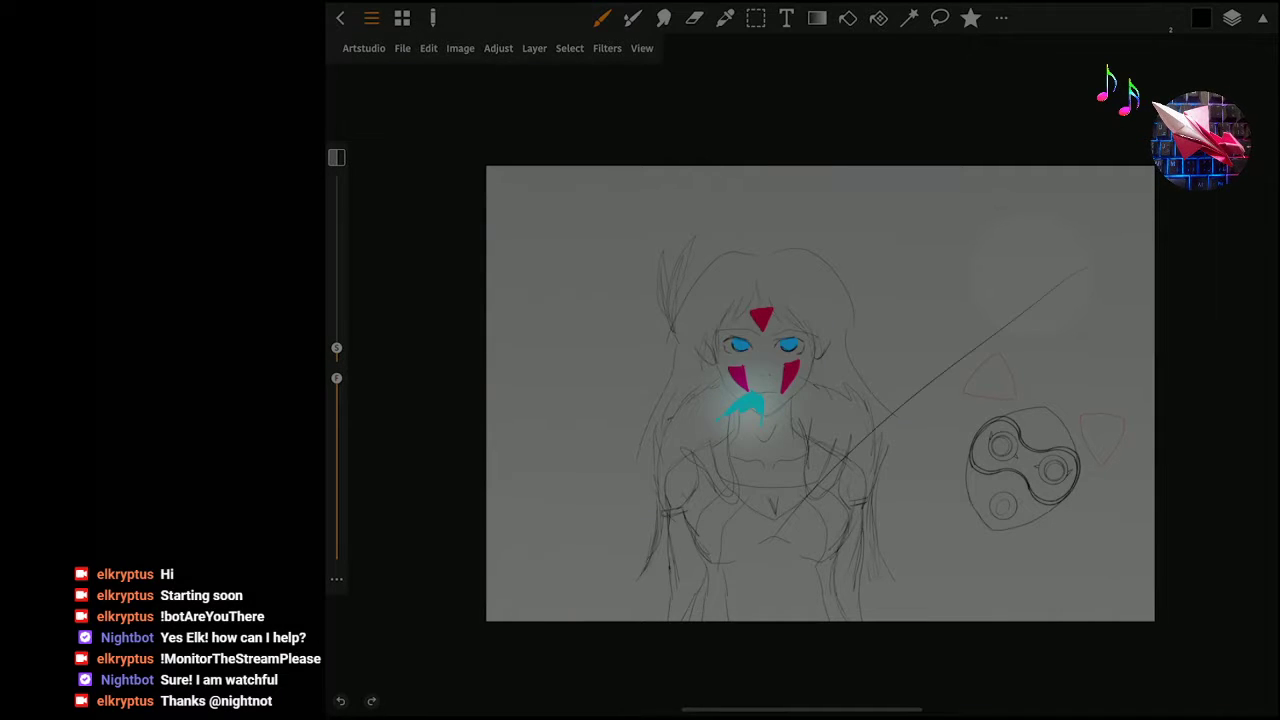
pyautogui.hotkey('ctrl', 'z')
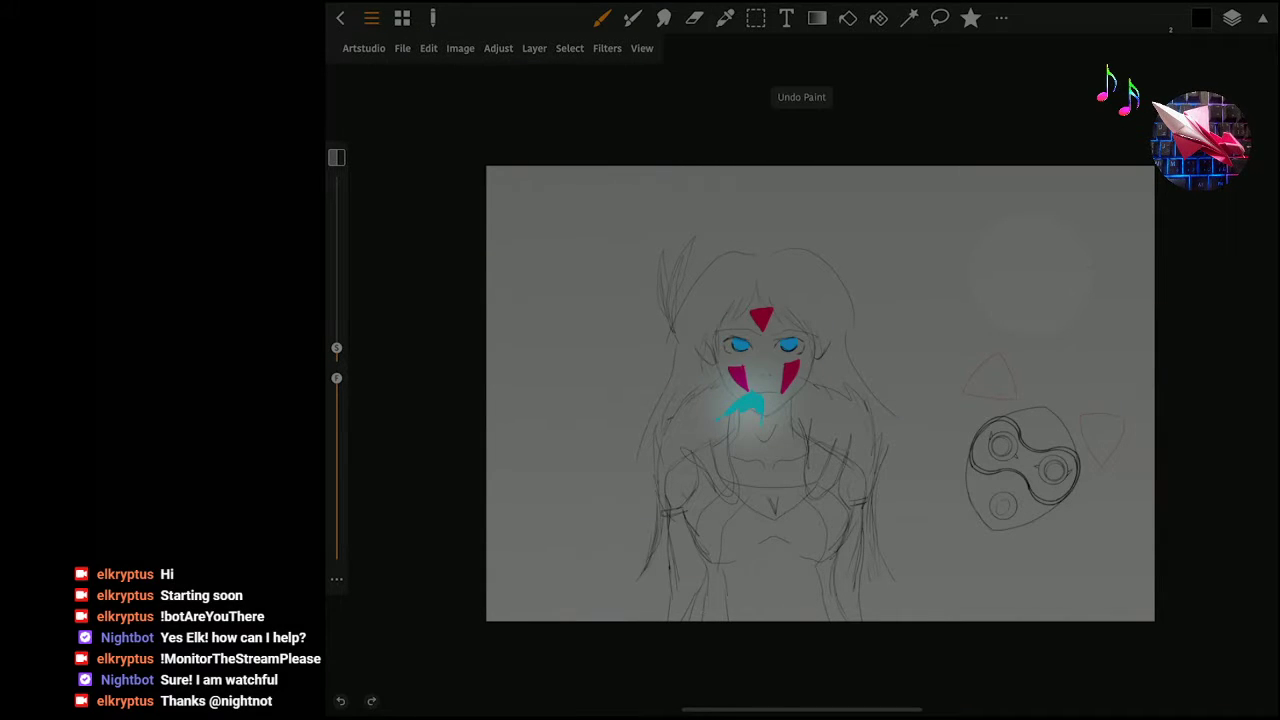
pyautogui.click(402, 48)
pyautogui.click(452, 141)
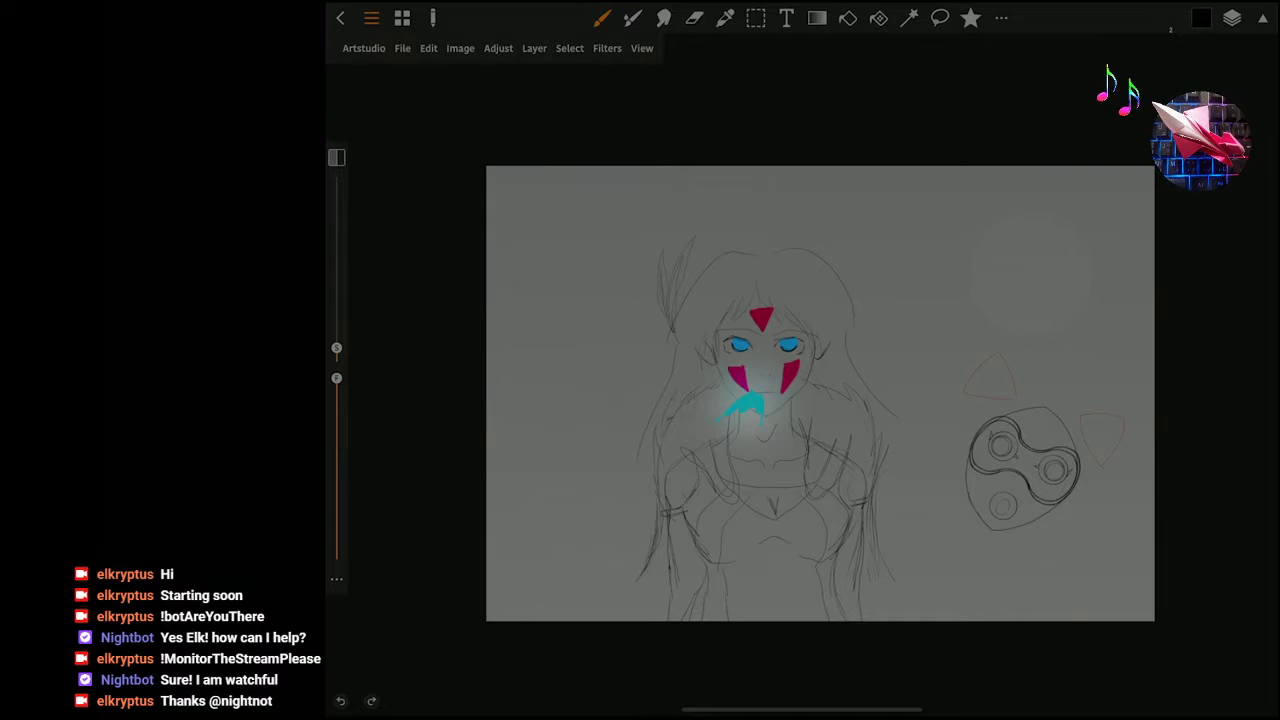
# Sketch trial wolf curves and a long diagonal line right of the girl.
pyautogui.scroll(5, 820, 393)
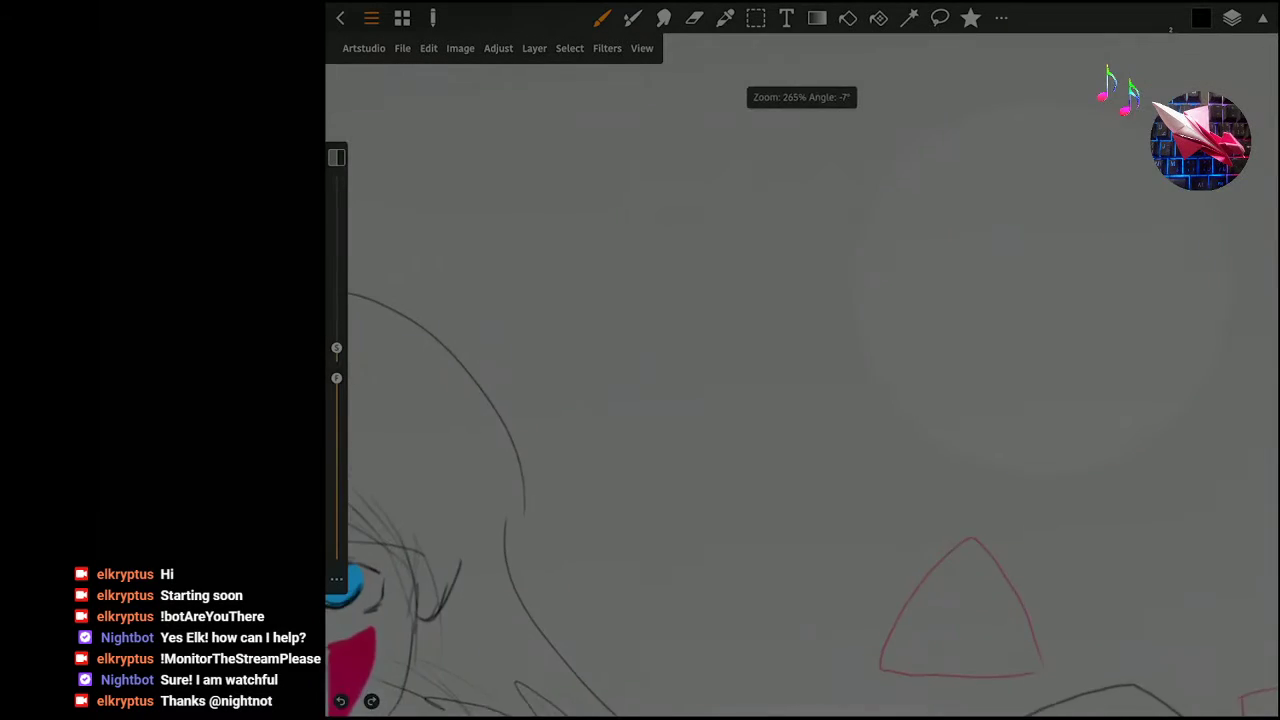
pyautogui.scroll(5, 820, 393)
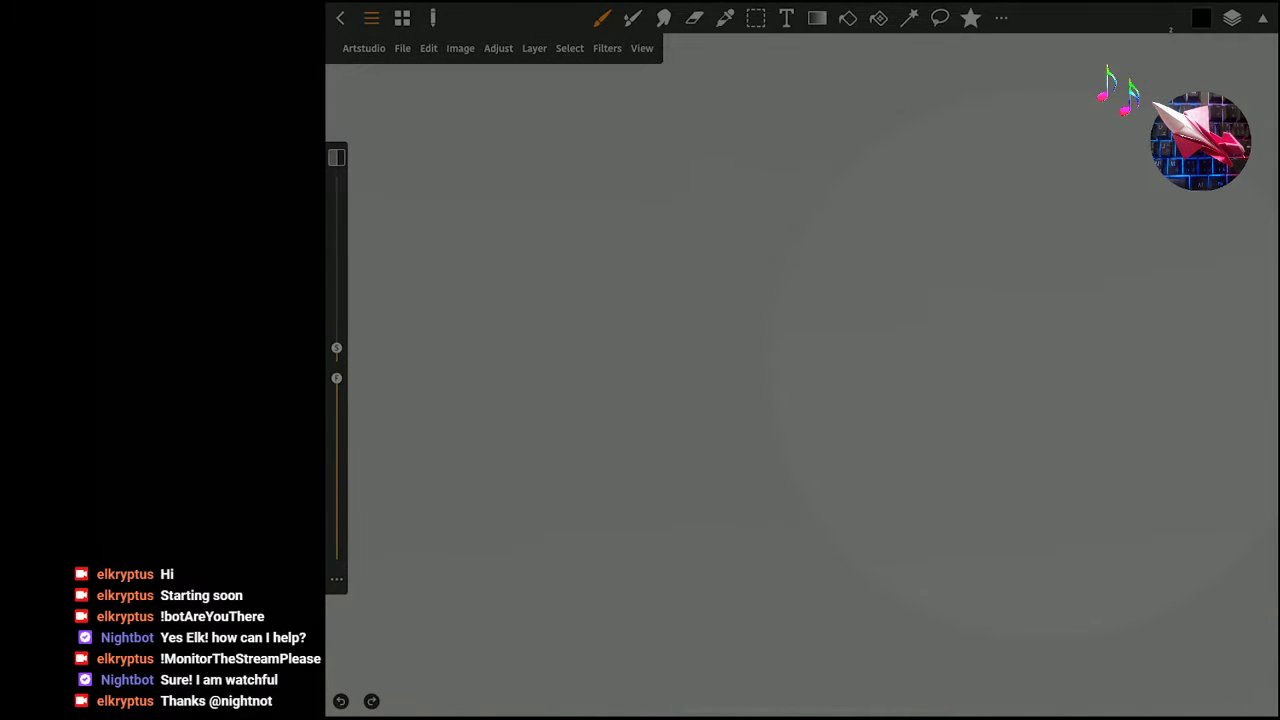
pyautogui.moveTo(907, 234)
pyautogui.mouseDown()
pyautogui.moveTo(769, 414)
pyautogui.moveTo(770, 528)
pyautogui.mouseUp()
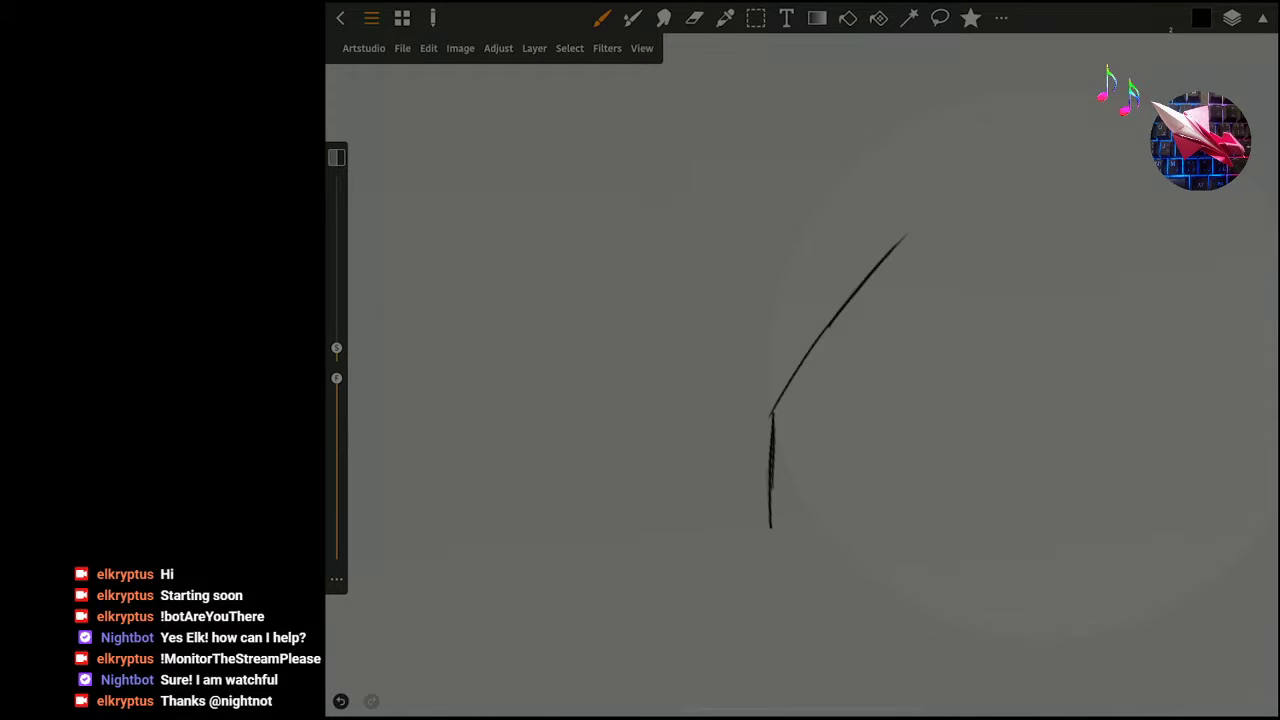
pyautogui.moveTo(775, 420); pyautogui.dragTo(950, 208)
pyautogui.moveTo(790, 384); pyautogui.dragTo(952, 198)
pyautogui.scroll(-5, 800, 400)
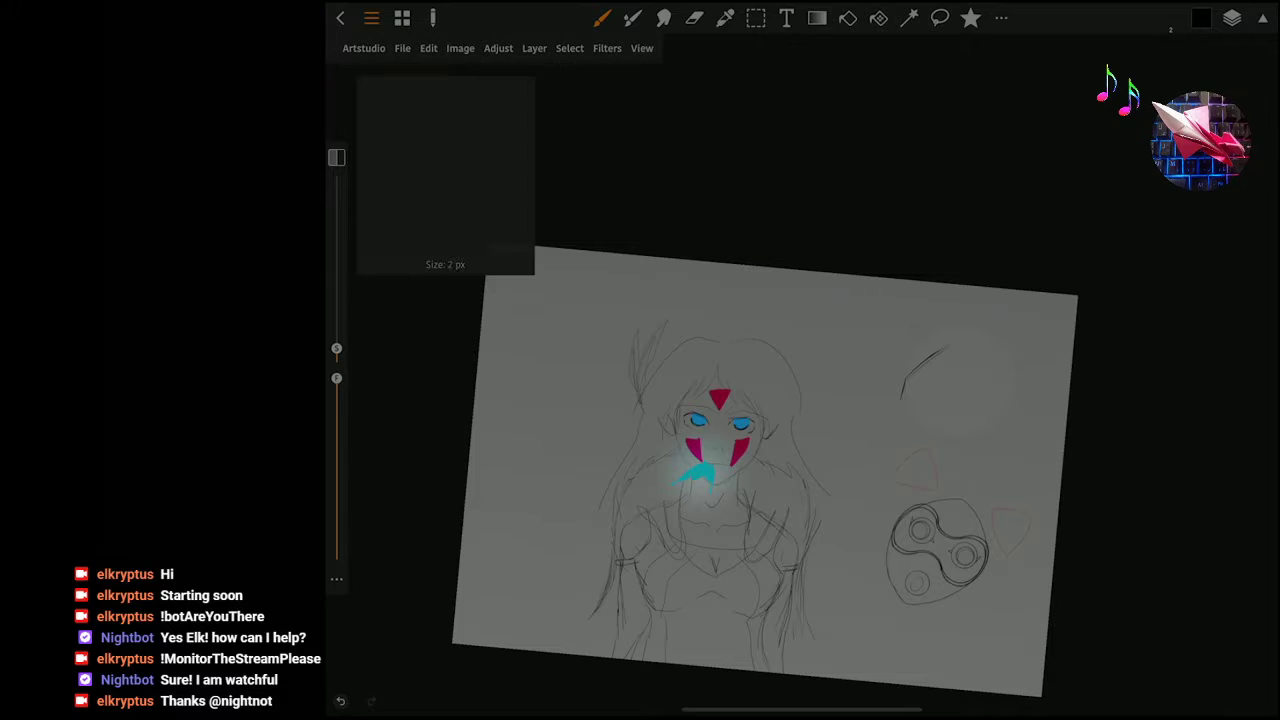
pyautogui.scroll(5, 930, 380)
pyautogui.moveTo(1120, 271); pyautogui.dragTo(620, 700)
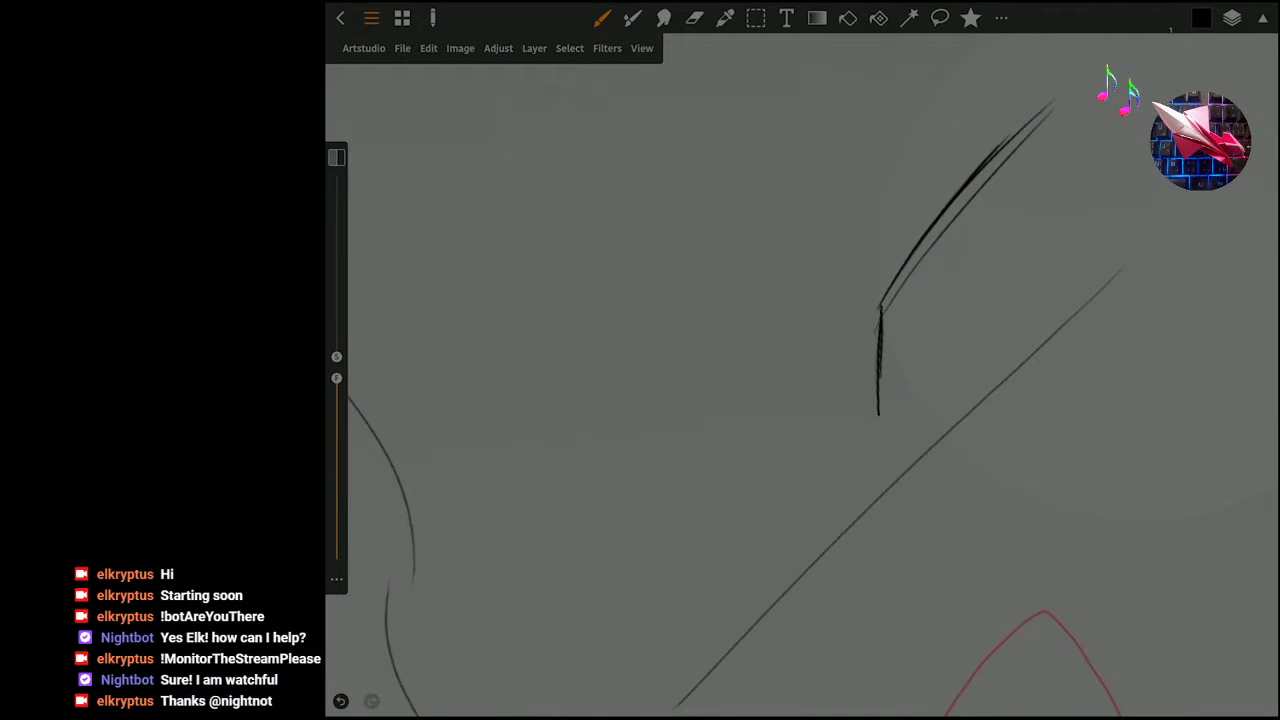
pyautogui.scroll(-5, 780, 450)
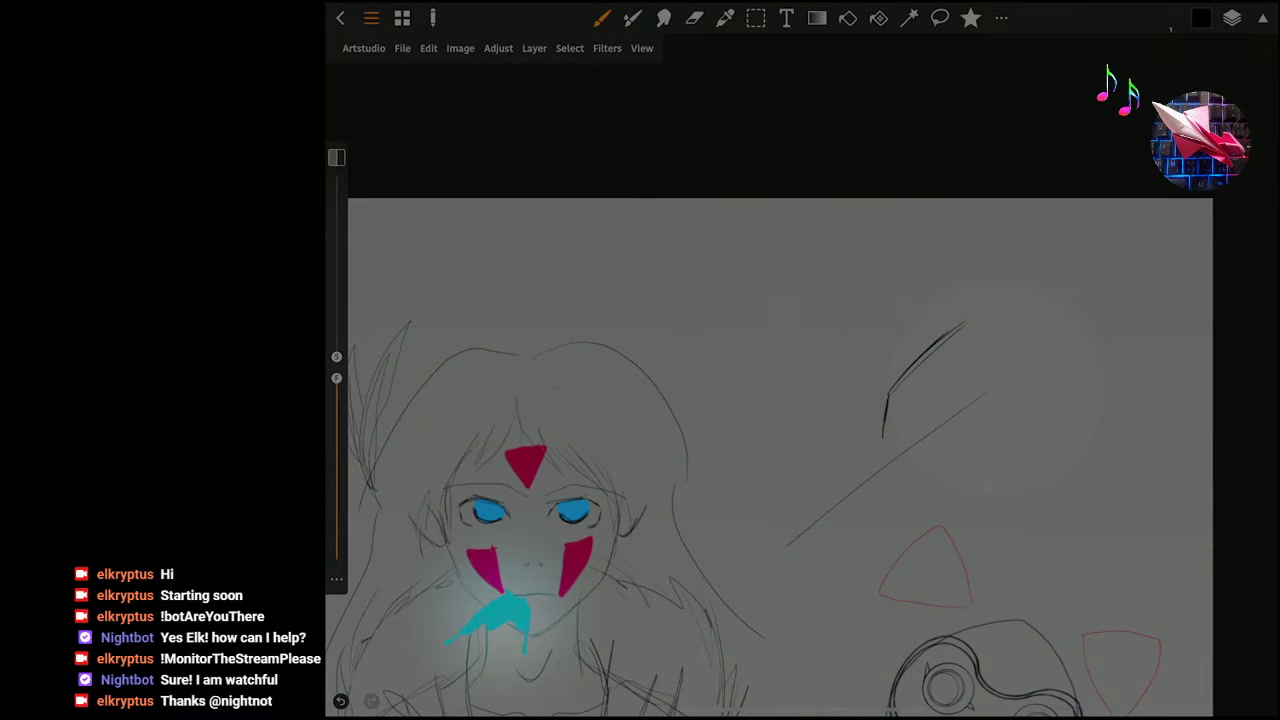
# Undo all the trial wolf strokes and save the drawing.
pyautogui.click(340, 701)
pyautogui.hotkey('ctrl', 'z')
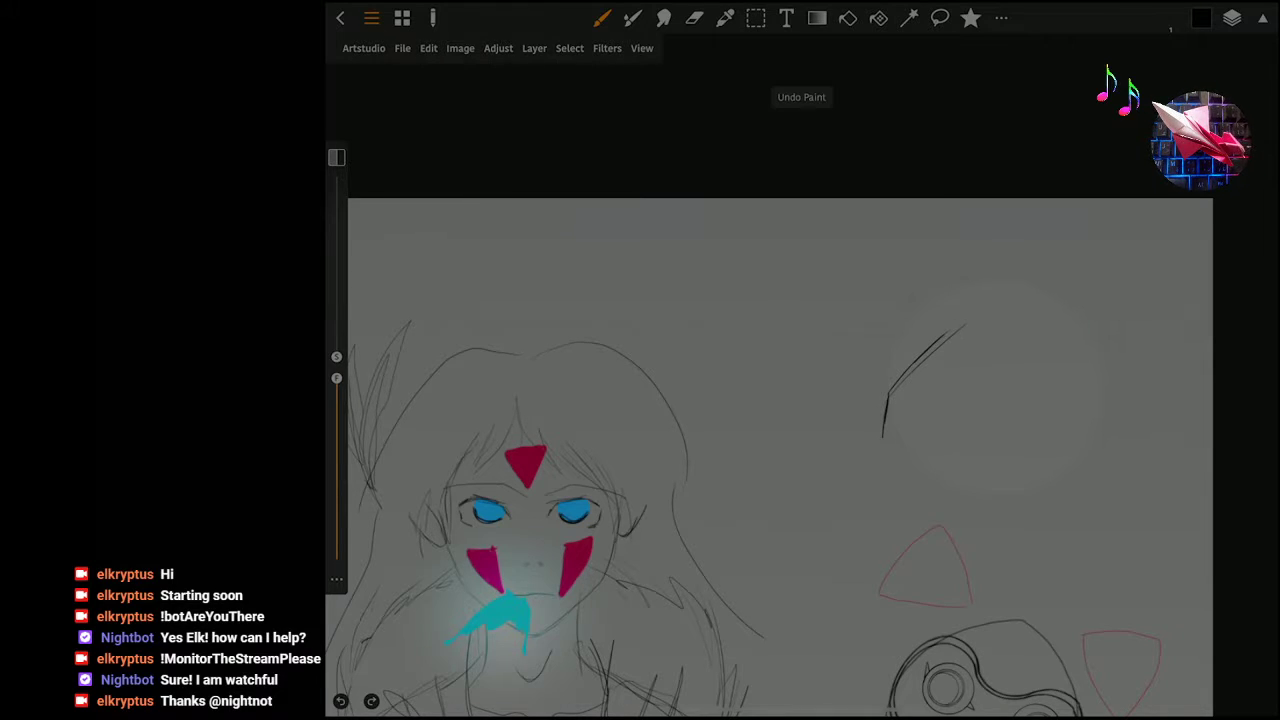
pyautogui.click(340, 701)
pyautogui.click(340, 701)
pyautogui.click(340, 701)
pyautogui.scroll(5, 780, 457)
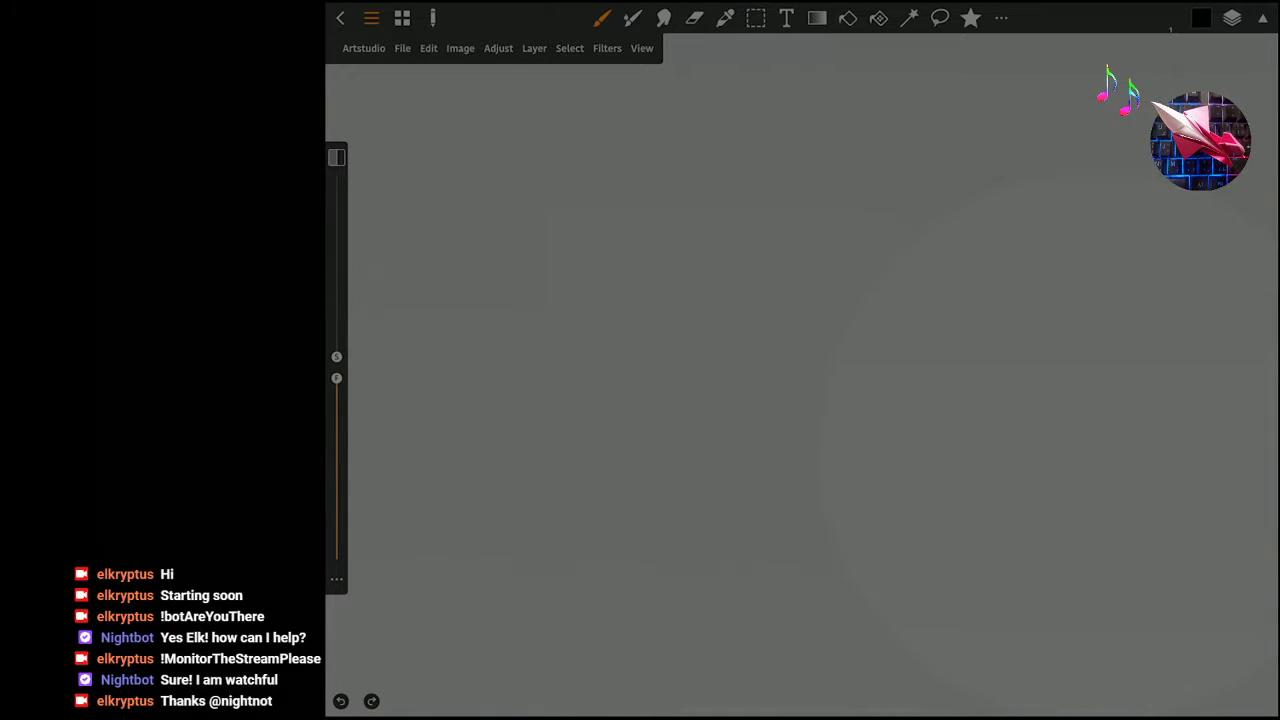
pyautogui.click(402, 48)
pyautogui.click(420, 140)
# Draw the long diagonal outline of the wolf's snout and head.
pyautogui.moveTo(906, 215)
pyautogui.mouseDown()
pyautogui.moveTo(808, 298)
pyautogui.moveTo(790, 350)
pyautogui.mouseUp()
pyautogui.moveTo(808, 304); pyautogui.dragTo(778, 402)
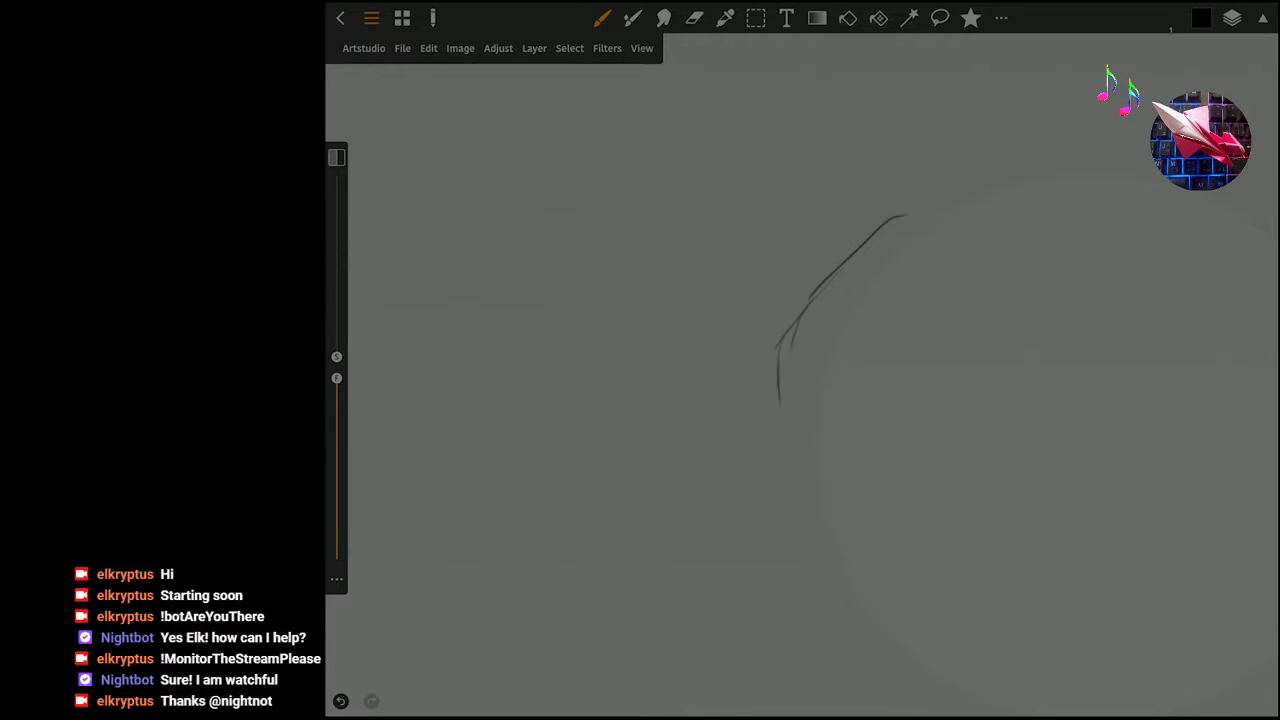
pyautogui.moveTo(786, 330)
pyautogui.mouseDown()
pyautogui.moveTo(756, 470)
pyautogui.moveTo(657, 580)
pyautogui.moveTo(674, 627)
pyautogui.moveTo(726, 632)
pyautogui.mouseUp()
pyautogui.scroll(-2, 760, 400)
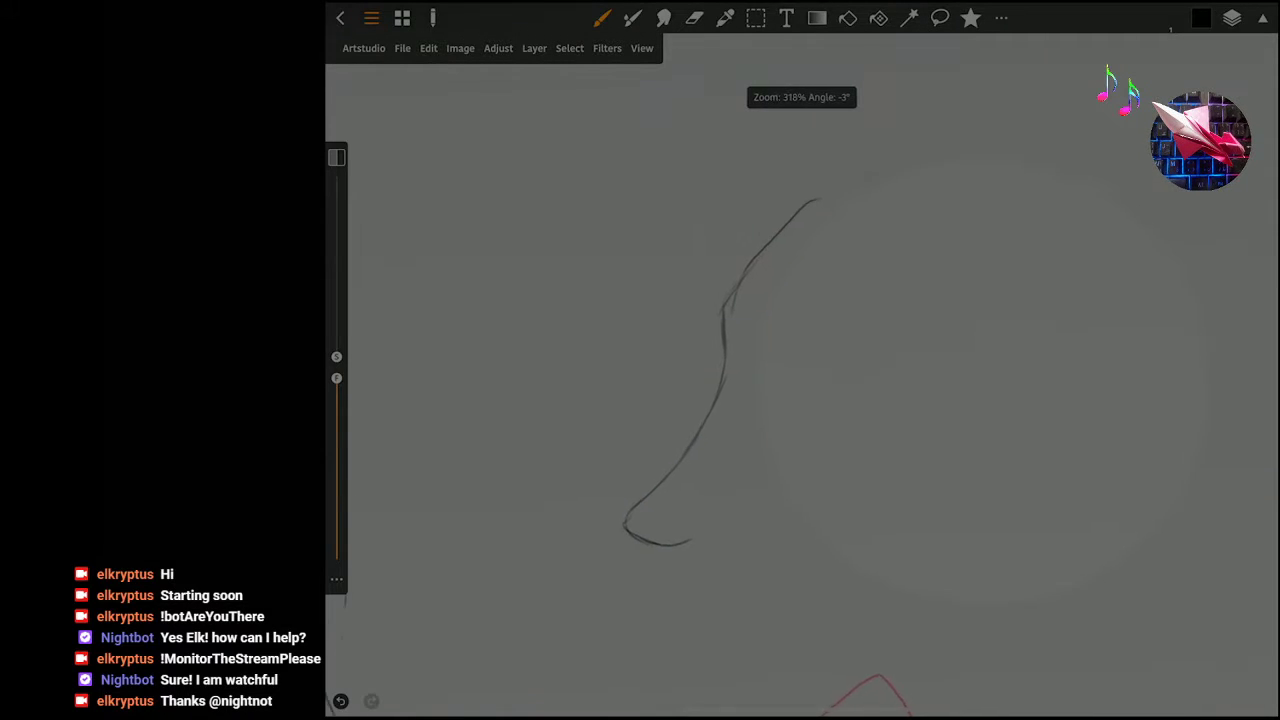
pyautogui.moveTo(664, 533)
pyautogui.mouseDown()
pyautogui.moveTo(704, 538)
pyautogui.moveTo(802, 448)
pyautogui.moveTo(928, 372)
pyautogui.moveTo(958, 282)
pyautogui.moveTo(947, 291)
pyautogui.mouseUp()
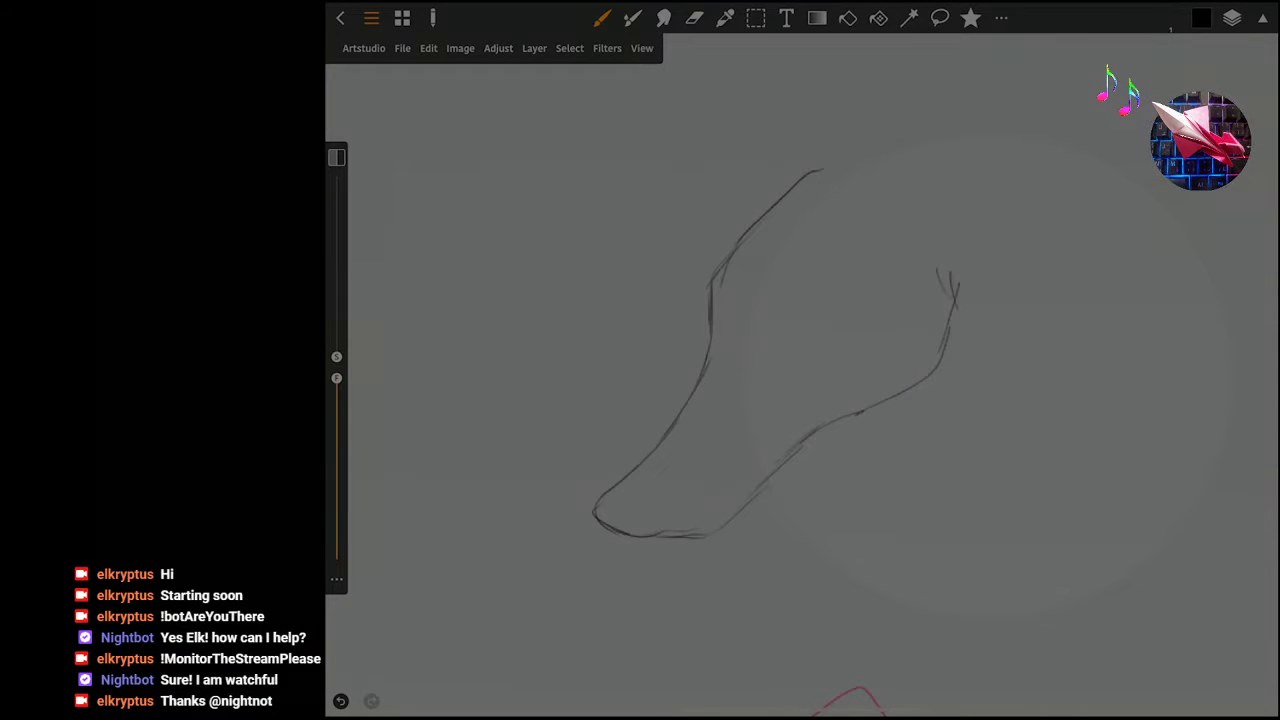
pyautogui.scroll(2, 760, 420)
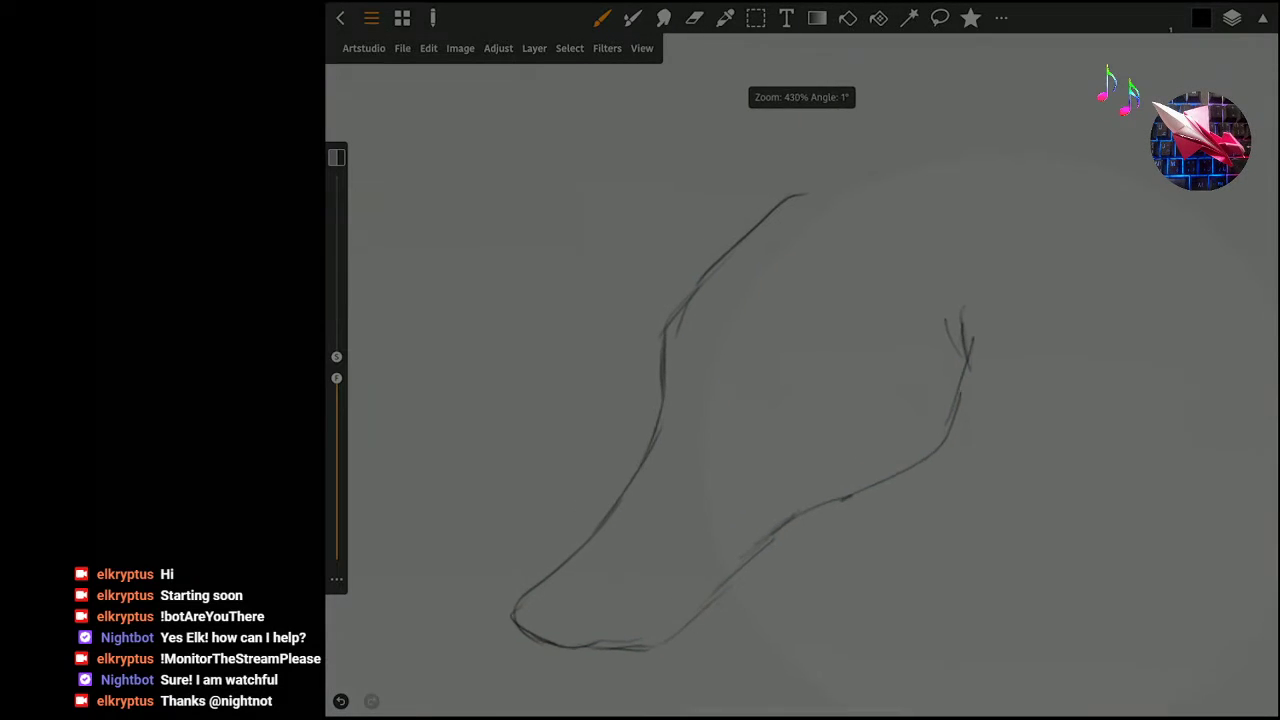
# Add the diamond-shaped eye, the top-of-head line and a tall pointed ear.
pyautogui.moveTo(720, 420)
pyautogui.mouseDown()
pyautogui.moveTo(722, 384)
pyautogui.moveTo(757, 330)
pyautogui.moveTo(750, 382)
pyautogui.moveTo(720, 424)
pyautogui.moveTo(716, 386)
pyautogui.moveTo(758, 332)
pyautogui.mouseUp()
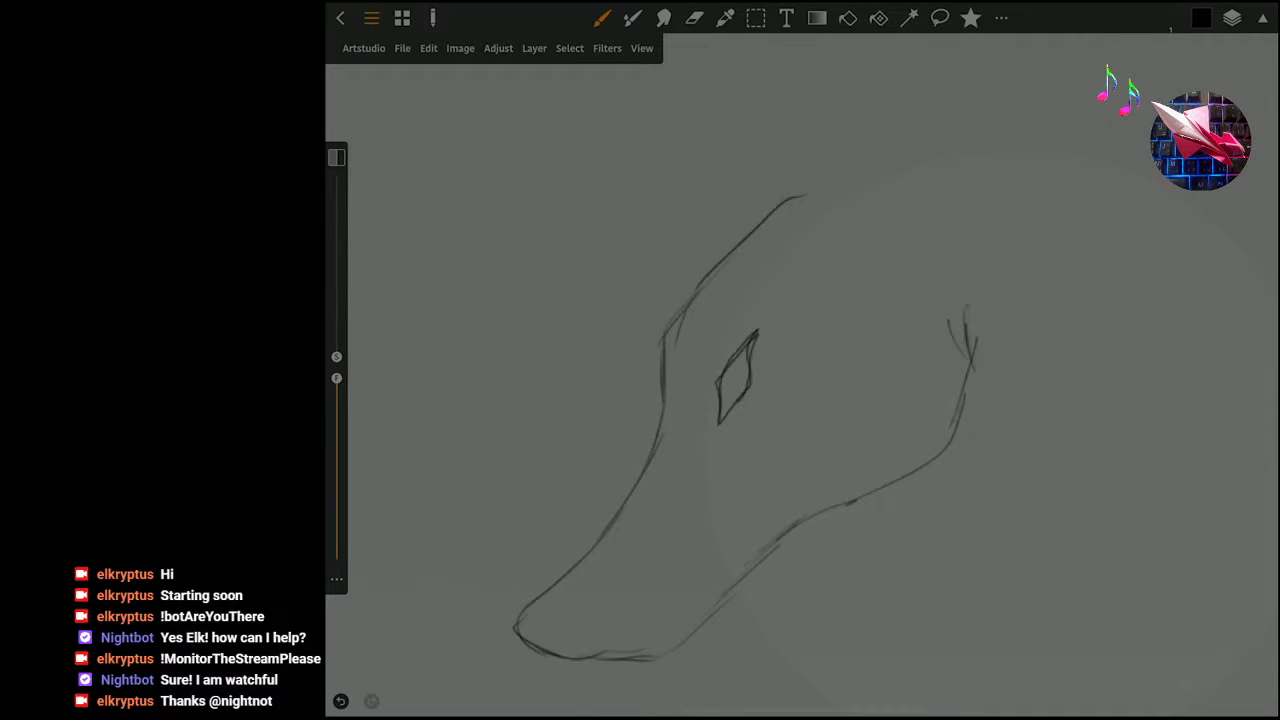
pyautogui.scroll(-2, 760, 400)
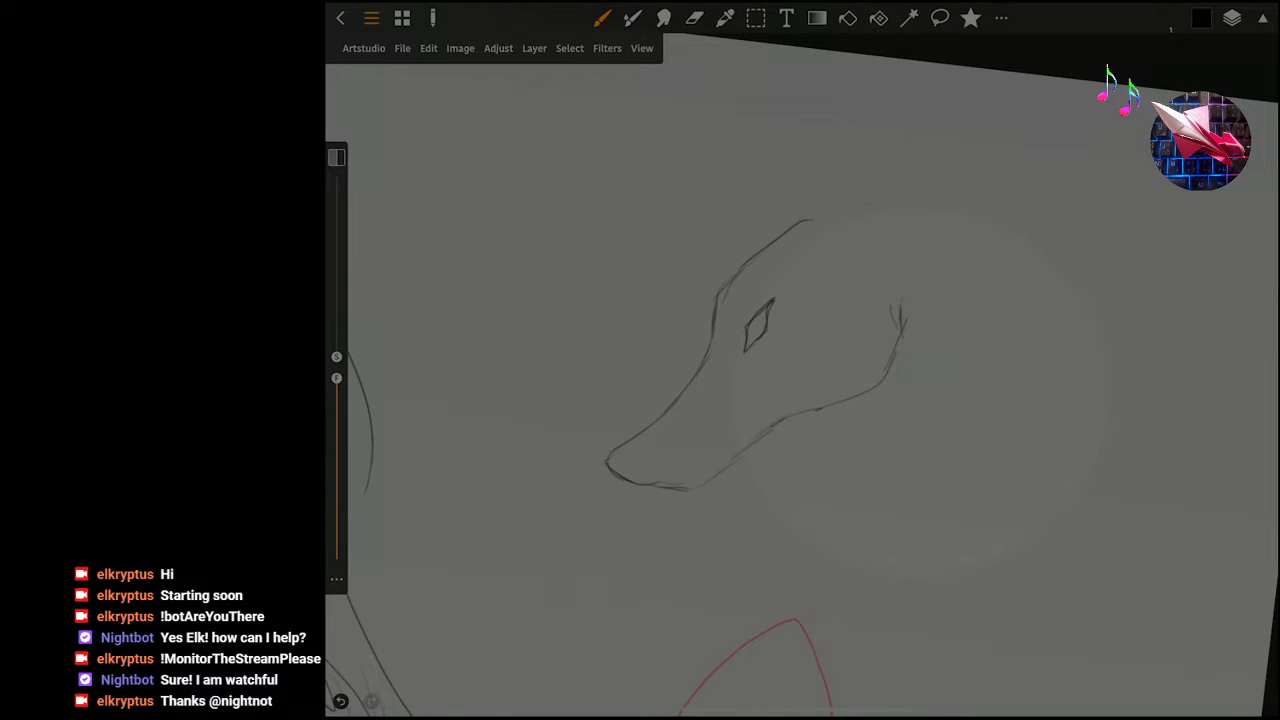
pyautogui.scroll(-2, 760, 400)
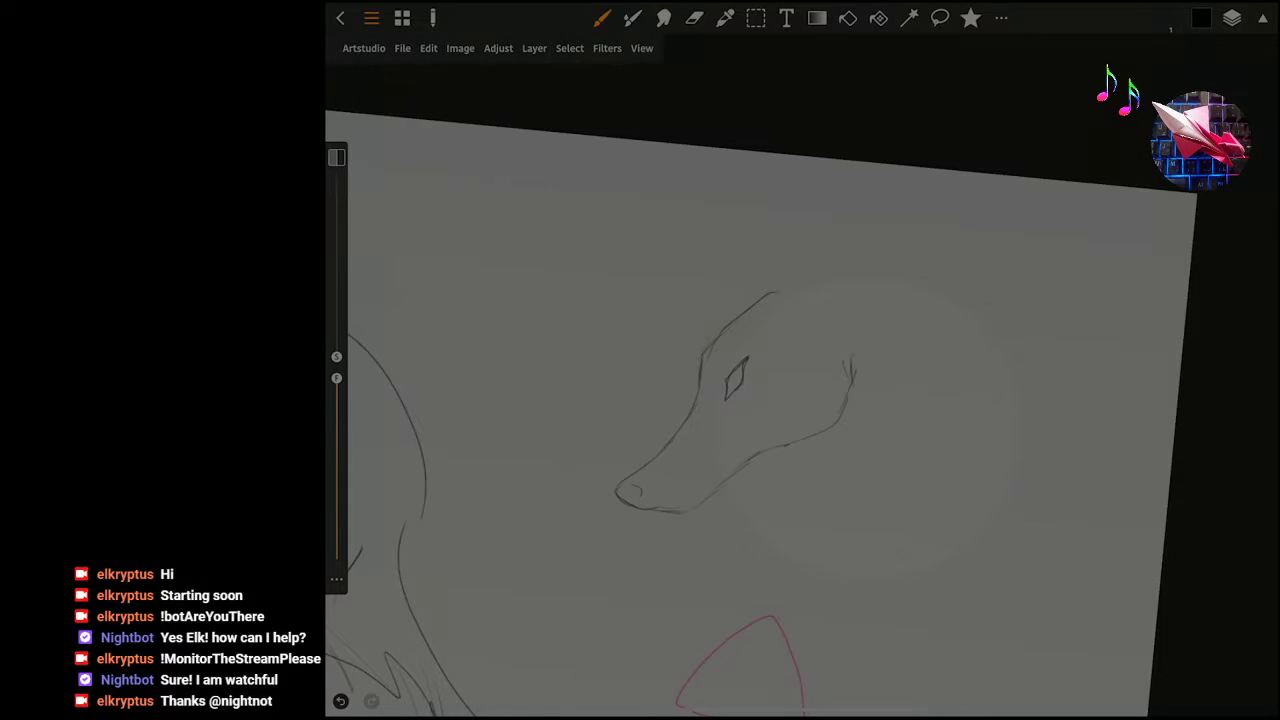
pyautogui.moveTo(703, 341)
pyautogui.mouseDown()
pyautogui.moveTo(768, 284)
pyautogui.moveTo(798, 277)
pyautogui.mouseUp()
pyautogui.moveTo(772, 296)
pyautogui.mouseDown()
pyautogui.moveTo(818, 226)
pyautogui.moveTo(878, 184)
pyautogui.moveTo(842, 280)
pyautogui.moveTo(800, 310)
pyautogui.mouseUp()
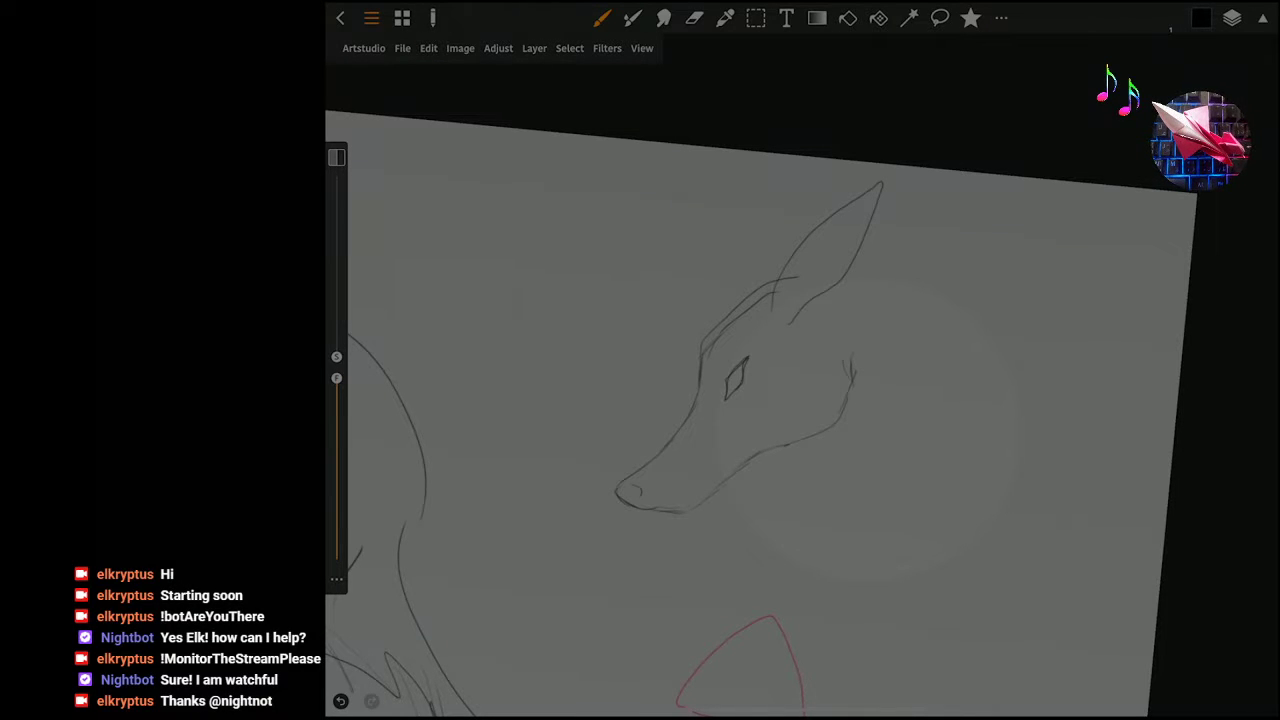
pyautogui.scroll(-3, 760, 420)
# Add a second ear outline to the wolf head.
pyautogui.scroll(3, 810, 410)
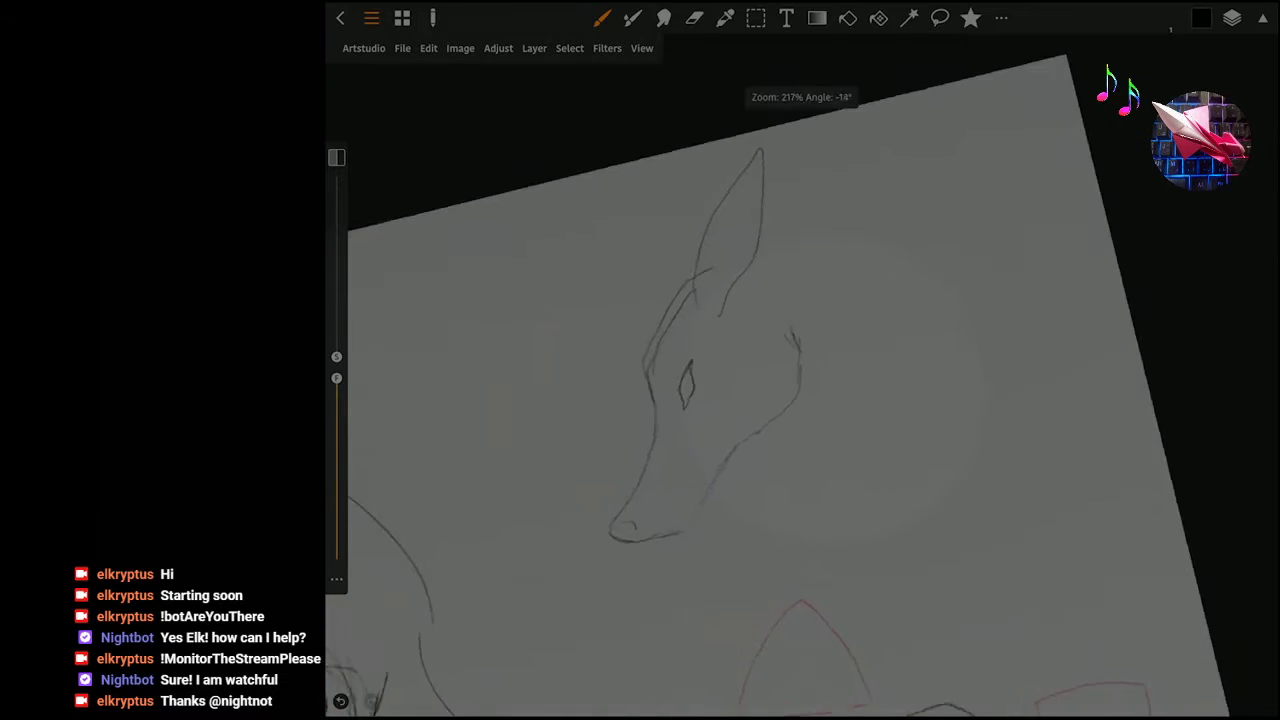
pyautogui.scroll(2, 810, 410)
pyautogui.scroll(-3, 800, 400)
pyautogui.scroll(-1, 800, 400)
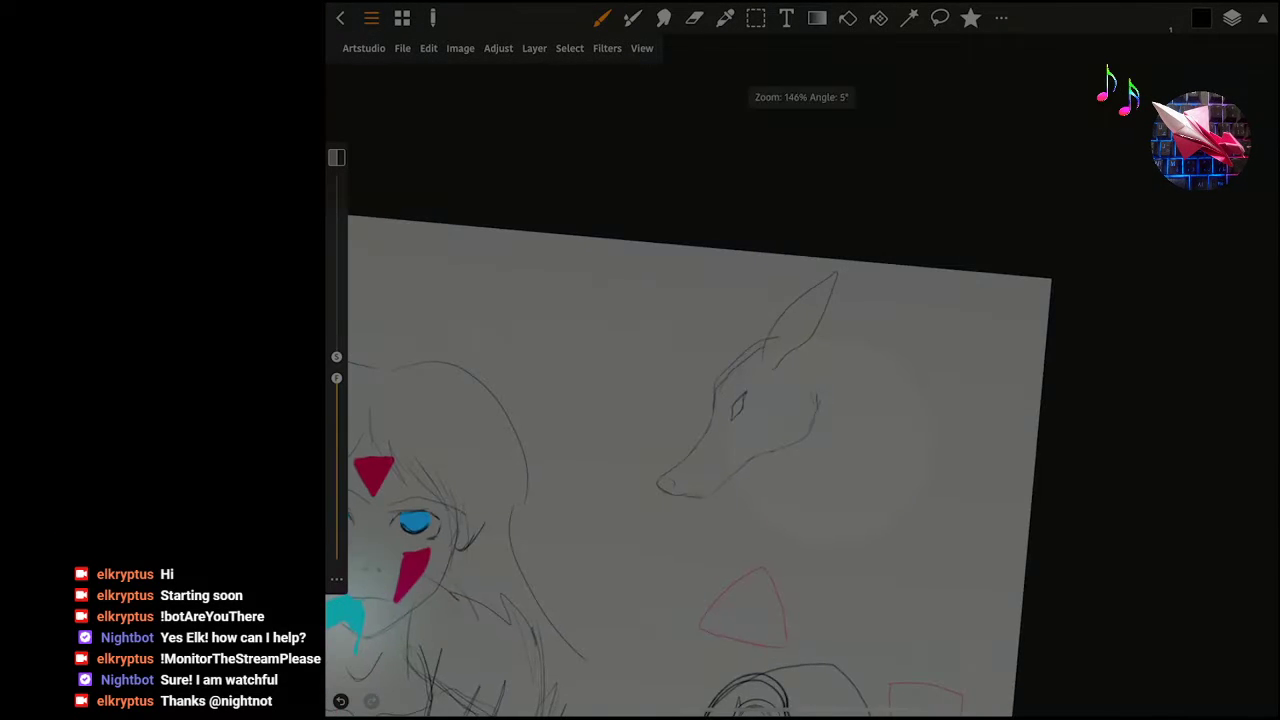
pyautogui.scroll(2, 800, 400)
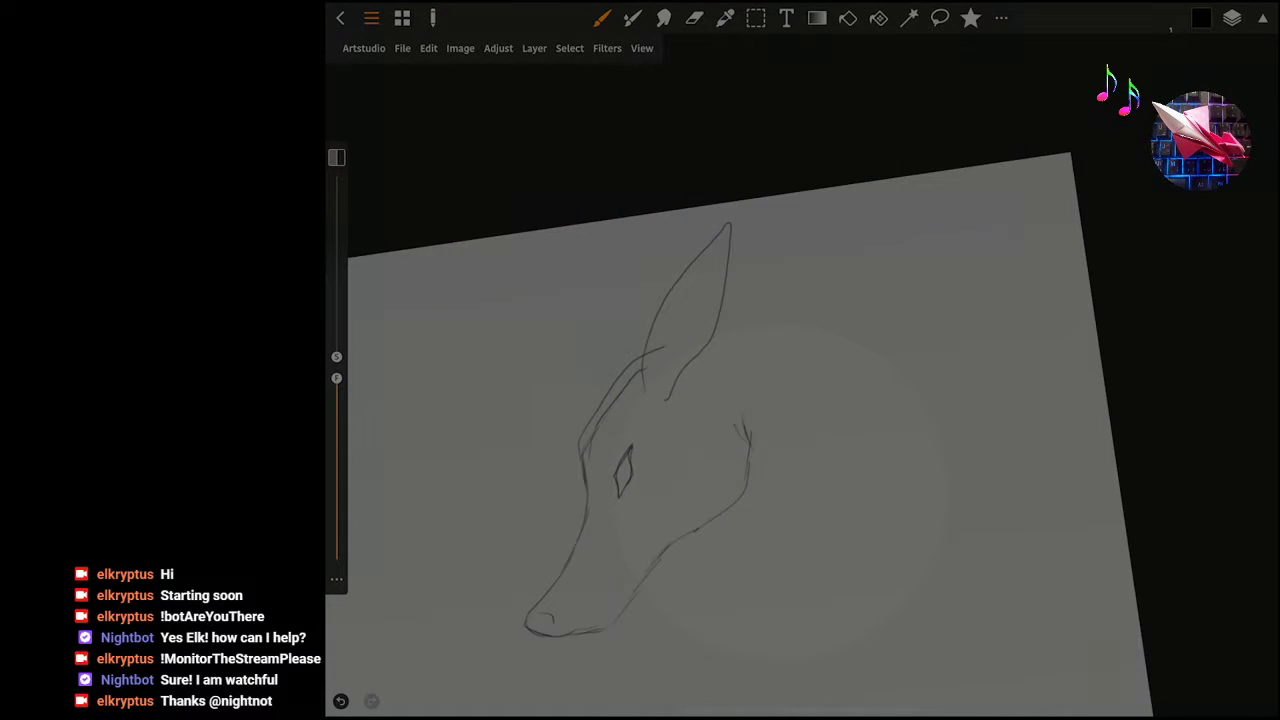
pyautogui.moveTo(601, 396)
pyautogui.mouseDown()
pyautogui.moveTo(606, 360)
pyautogui.moveTo(648, 280)
pyautogui.moveTo(662, 278)
pyautogui.moveTo(665, 305)
pyautogui.moveTo(598, 406)
pyautogui.mouseUp()
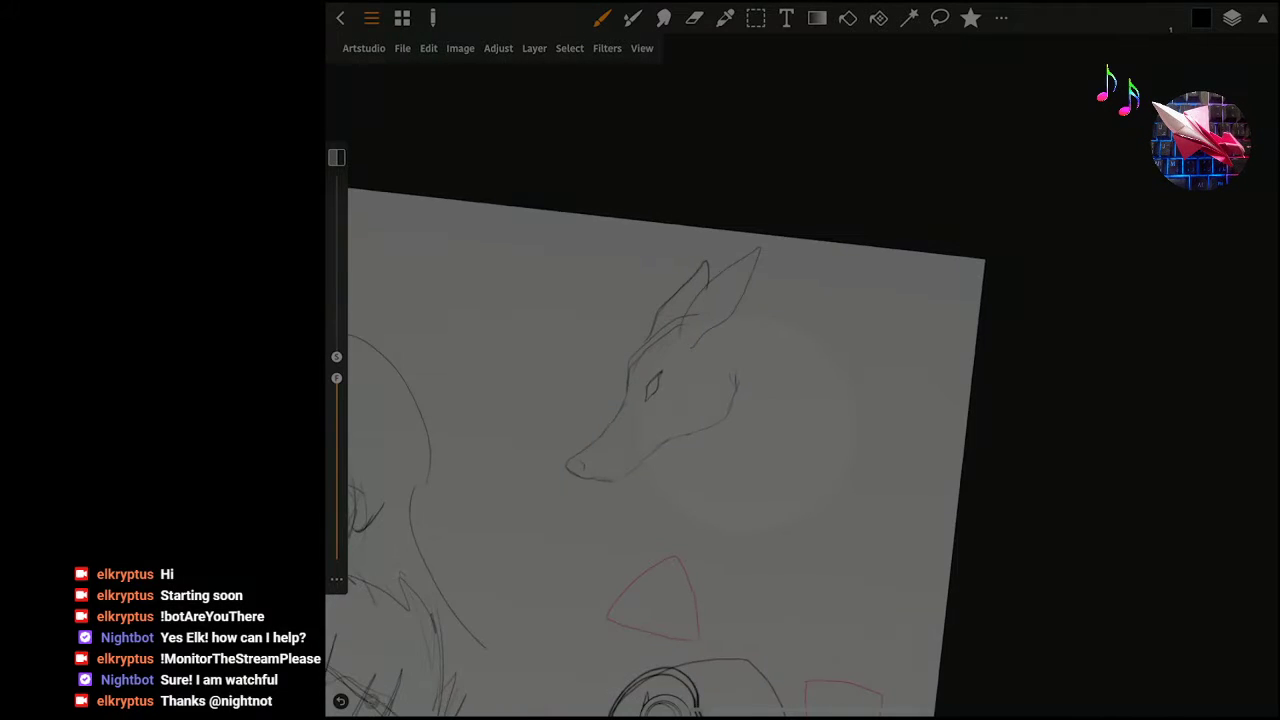
# Redraw the left side of the snout, removing the new nose-tip lines.
pyautogui.scroll(-2, 700, 450)
pyautogui.scroll(3, 660, 420)
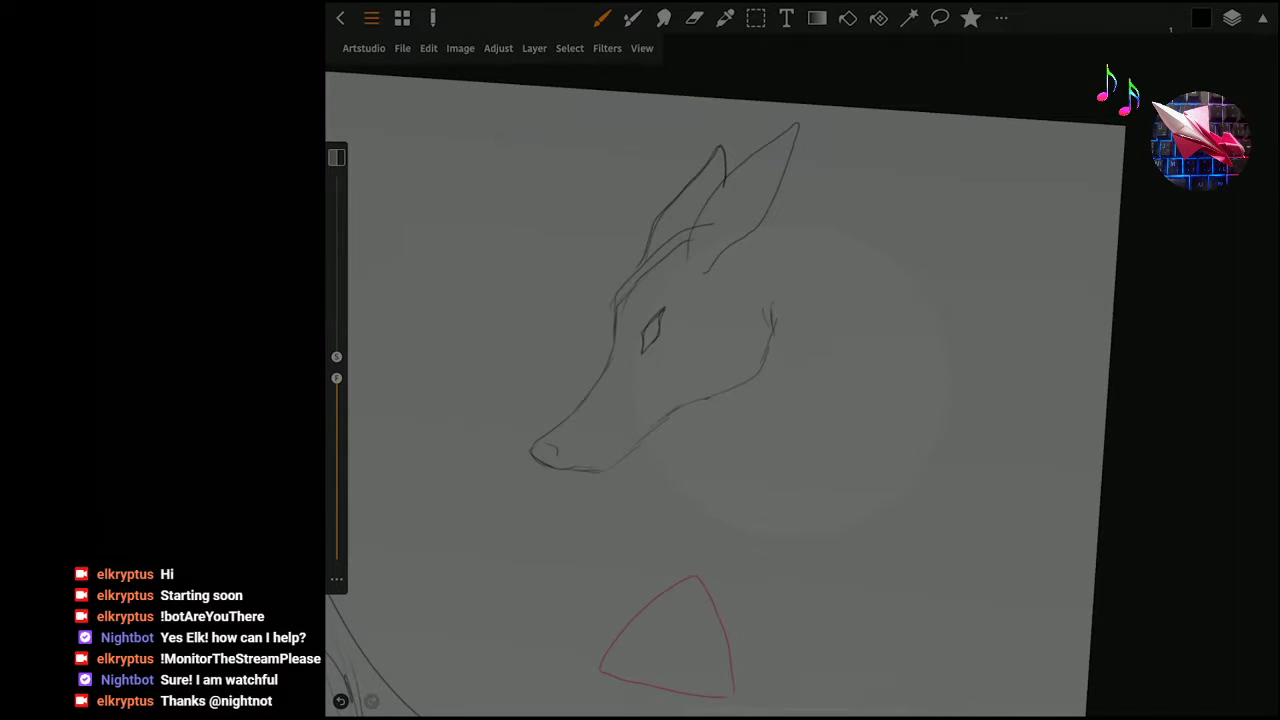
pyautogui.moveTo(606, 340); pyautogui.dragTo(542, 438)
pyautogui.moveTo(546, 468); pyautogui.dragTo(556, 438)
pyautogui.click(340, 700)
pyautogui.scroll(3, 700, 350)
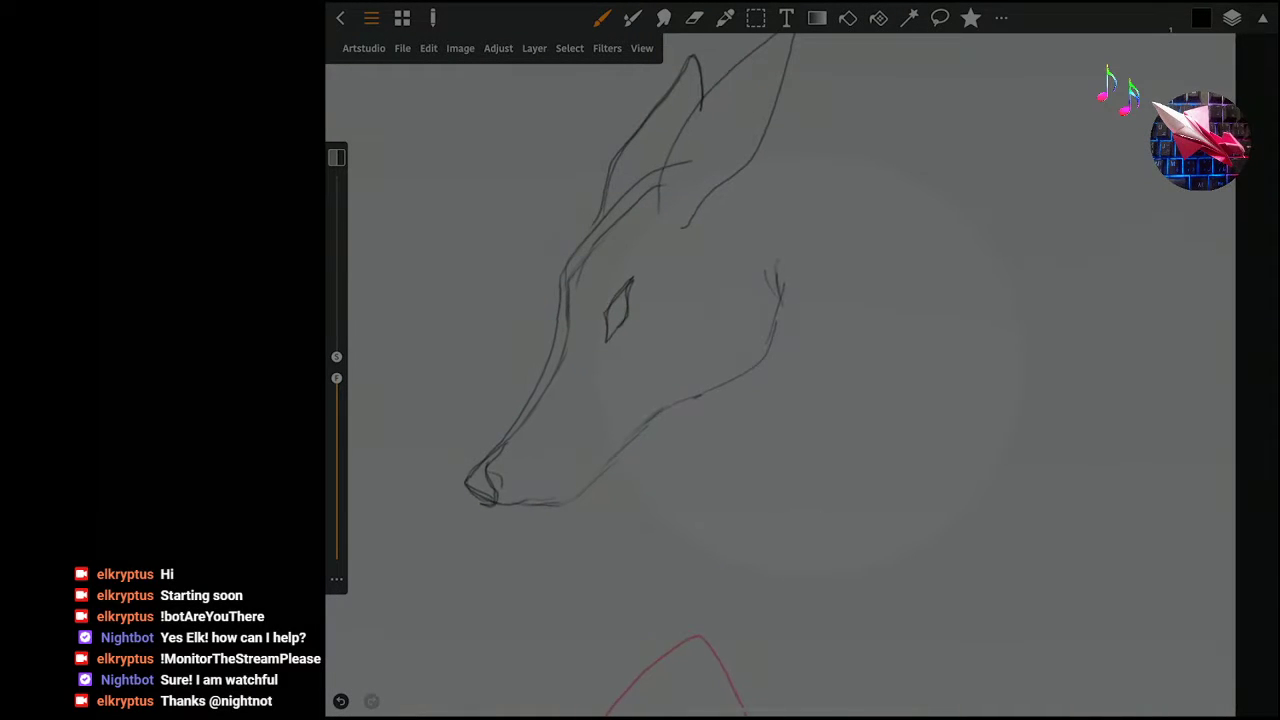
# Draw the lower jaw, the neck curve behind the head and a throat line.
pyautogui.moveTo(512, 506)
pyautogui.mouseDown()
pyautogui.moveTo(560, 510)
pyautogui.moveTo(660, 416)
pyautogui.moveTo(748, 378)
pyautogui.moveTo(802, 308)
pyautogui.moveTo(784, 252)
pyautogui.moveTo(796, 300)
pyautogui.mouseUp()
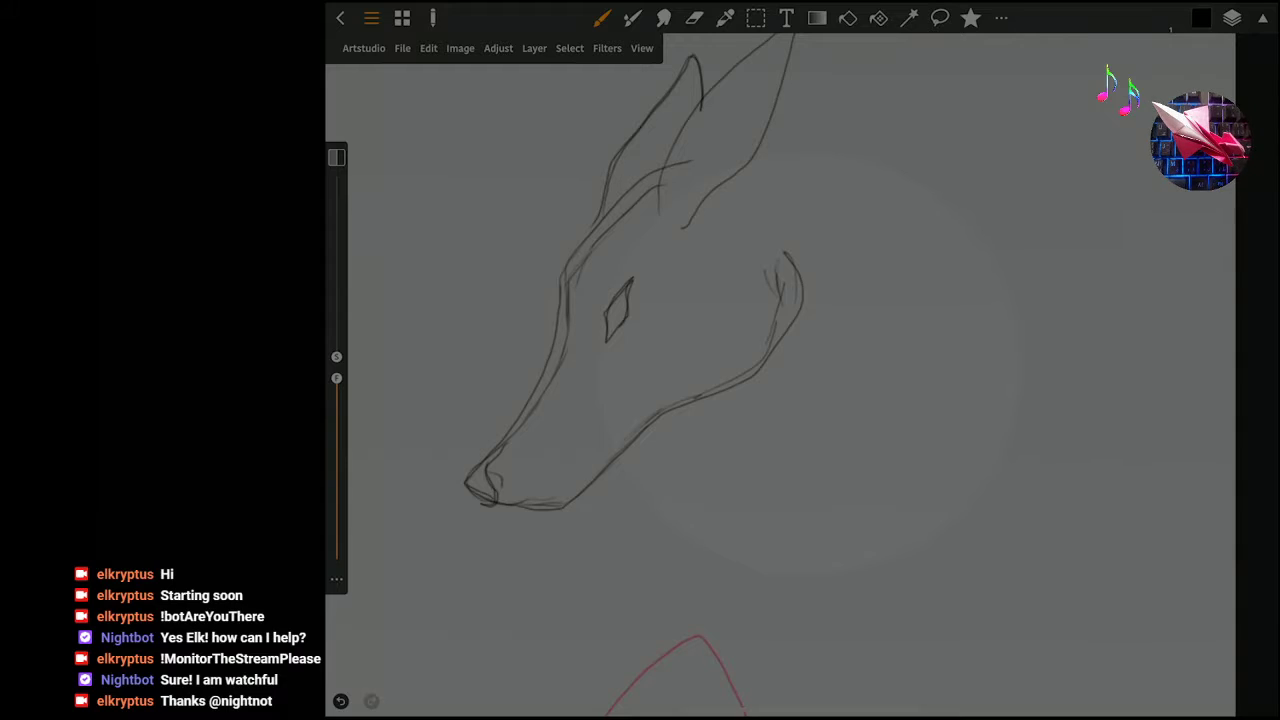
pyautogui.moveTo(758, 166); pyautogui.dragTo(946, 305)
pyautogui.moveTo(698, 412)
pyautogui.mouseDown()
pyautogui.moveTo(676, 452)
pyautogui.moveTo(580, 542)
pyautogui.mouseUp()
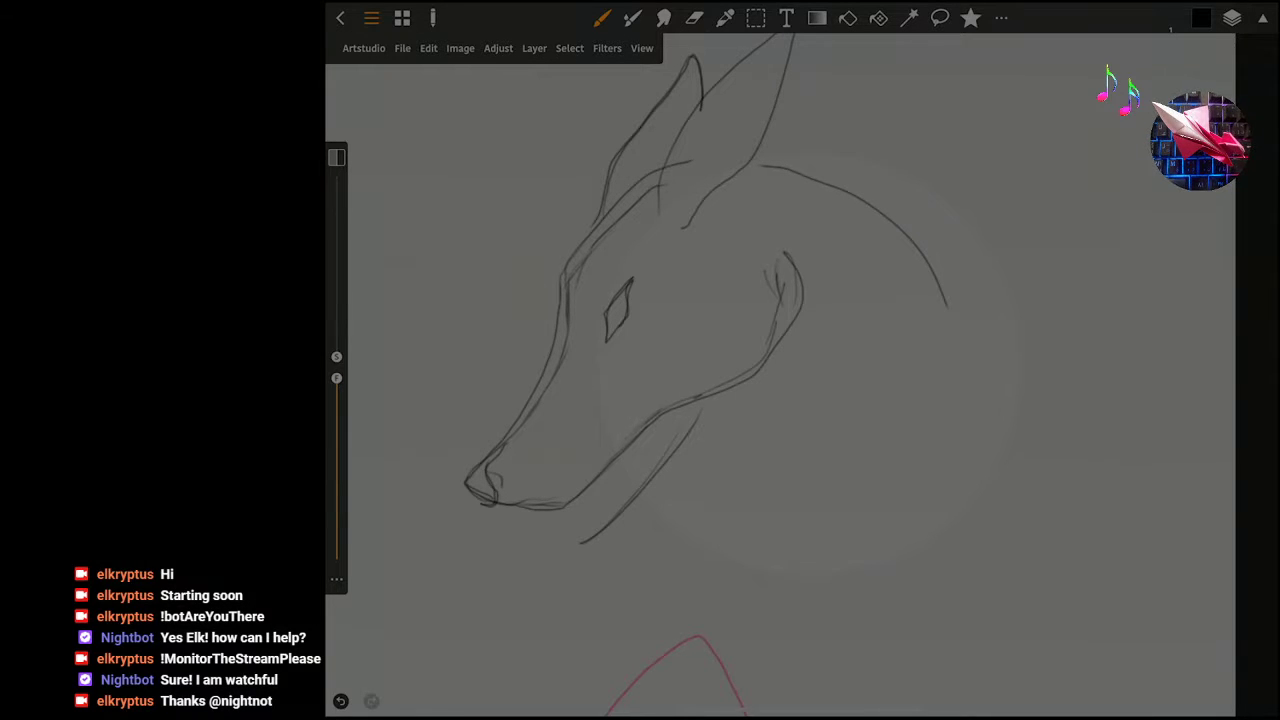
# Add faint strokes at the ear base and refine both ear tips with extra mane strands.
pyautogui.scroll(-2, 720, 400)
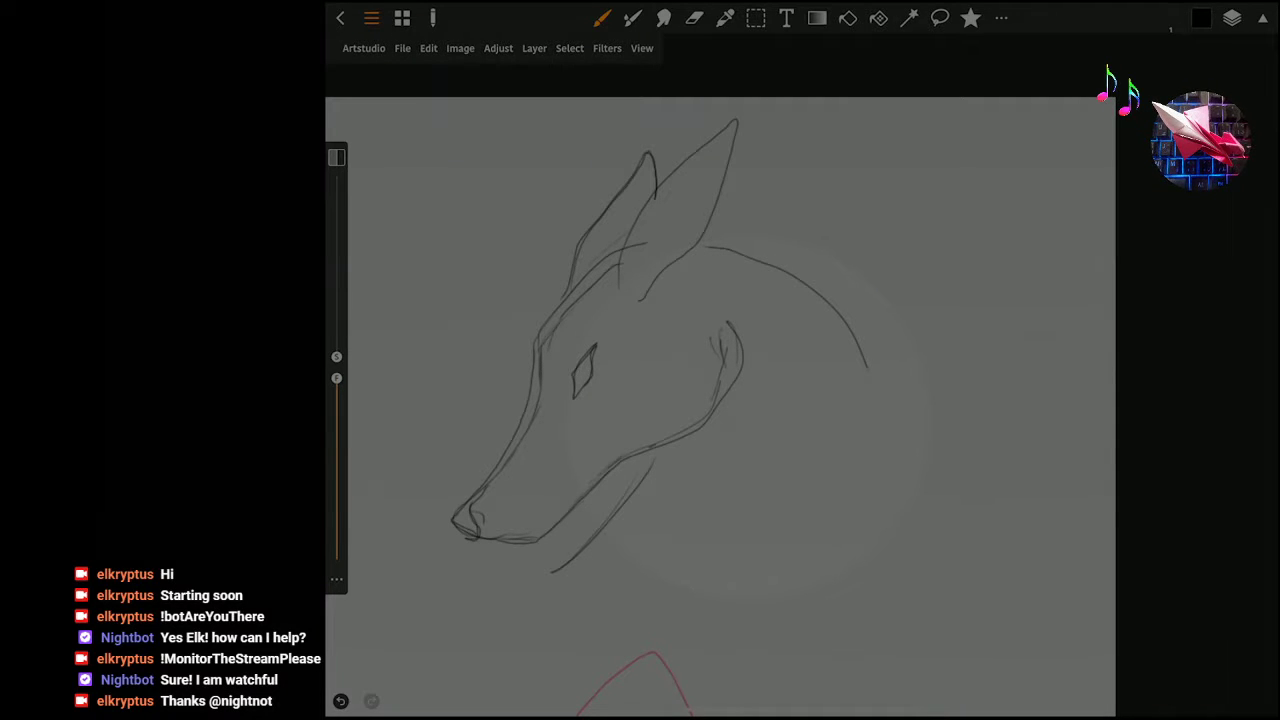
pyautogui.moveTo(706, 236)
pyautogui.mouseDown()
pyautogui.moveTo(788, 238)
pyautogui.moveTo(850, 290)
pyautogui.moveTo(887, 368)
pyautogui.moveTo(876, 390)
pyautogui.moveTo(892, 446)
pyautogui.mouseUp()
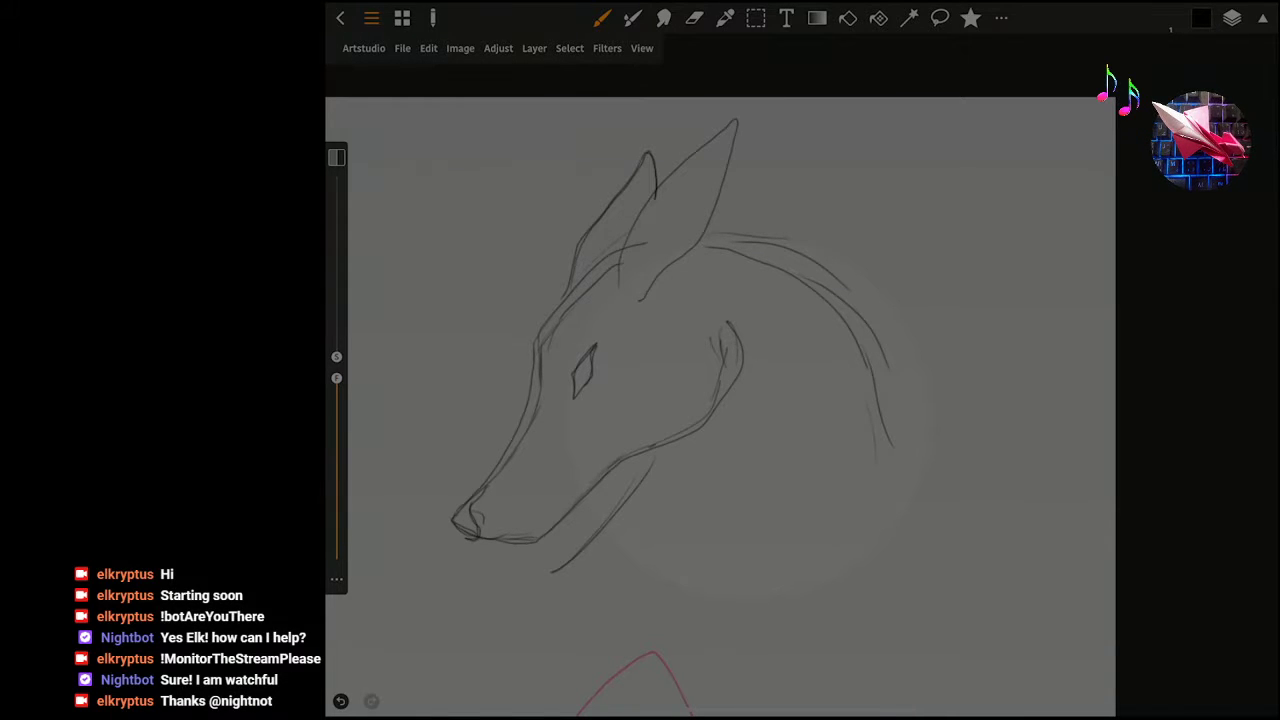
pyautogui.moveTo(736, 136); pyautogui.dragTo(744, 110)
pyautogui.moveTo(720, 400); pyautogui.dragTo(670, 350)
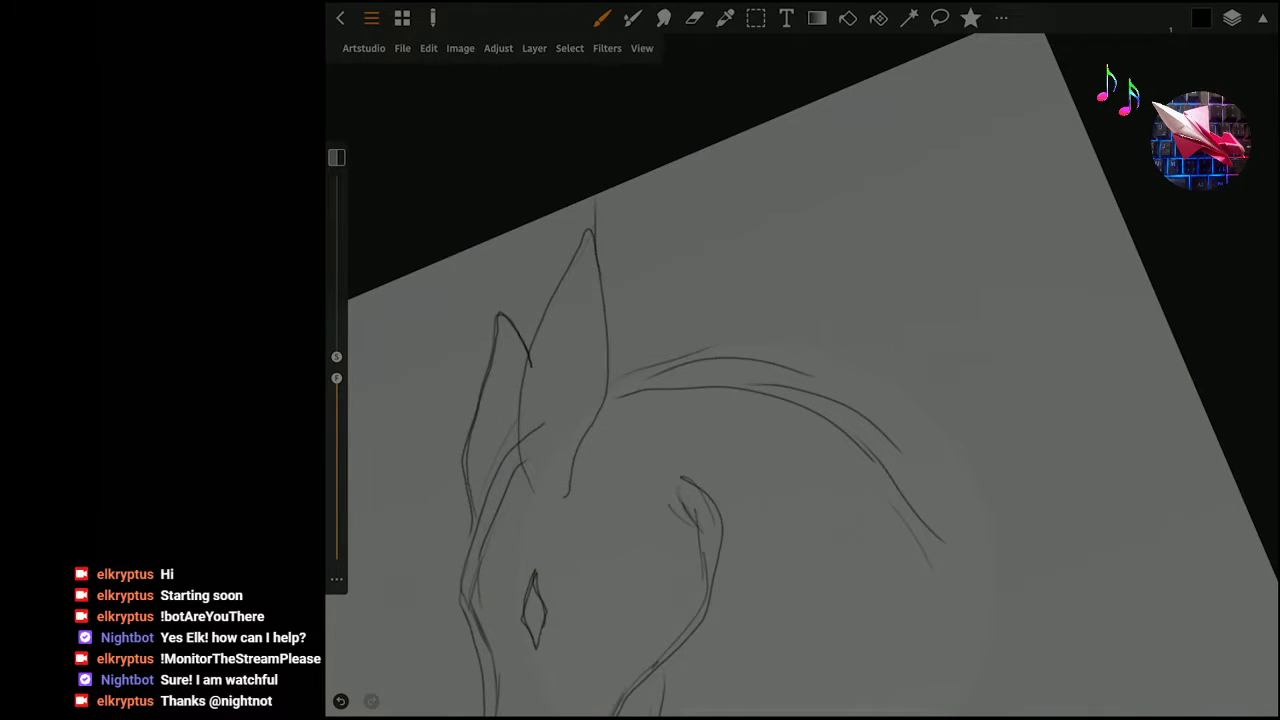
pyautogui.moveTo(498, 312); pyautogui.dragTo(502, 274)
pyautogui.moveTo(494, 354); pyautogui.dragTo(482, 280)
pyautogui.moveTo(584, 274); pyautogui.dragTo(572, 210)
pyautogui.moveTo(548, 286); pyautogui.dragTo(574, 222)
pyautogui.moveTo(700, 400)
pyautogui.mouseDown()
pyautogui.moveTo(640, 420)
pyautogui.moveTo(640, 400)
pyautogui.moveTo(652, 485)
pyautogui.mouseUp()
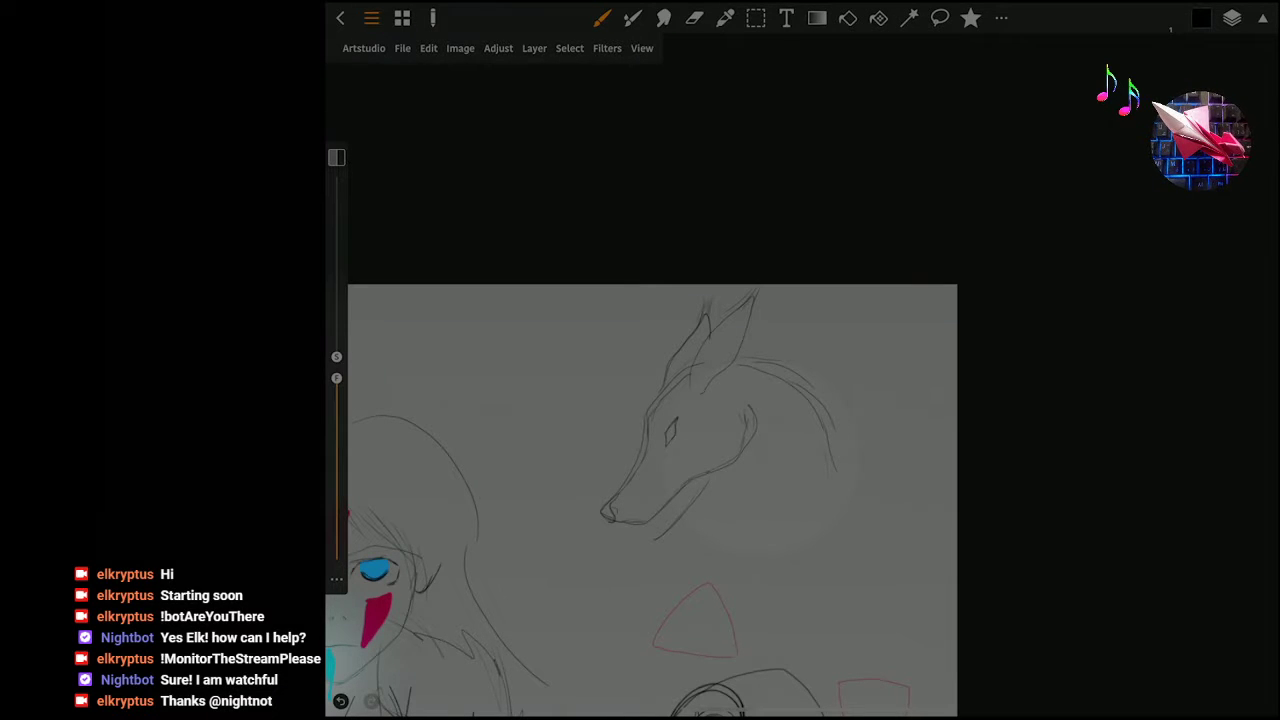
# Darken the snout outline and sketch a mouth line along the jaw, then undo it.
pyautogui.scroll(5, 700, 420)
pyautogui.scroll(1, 650, 320)
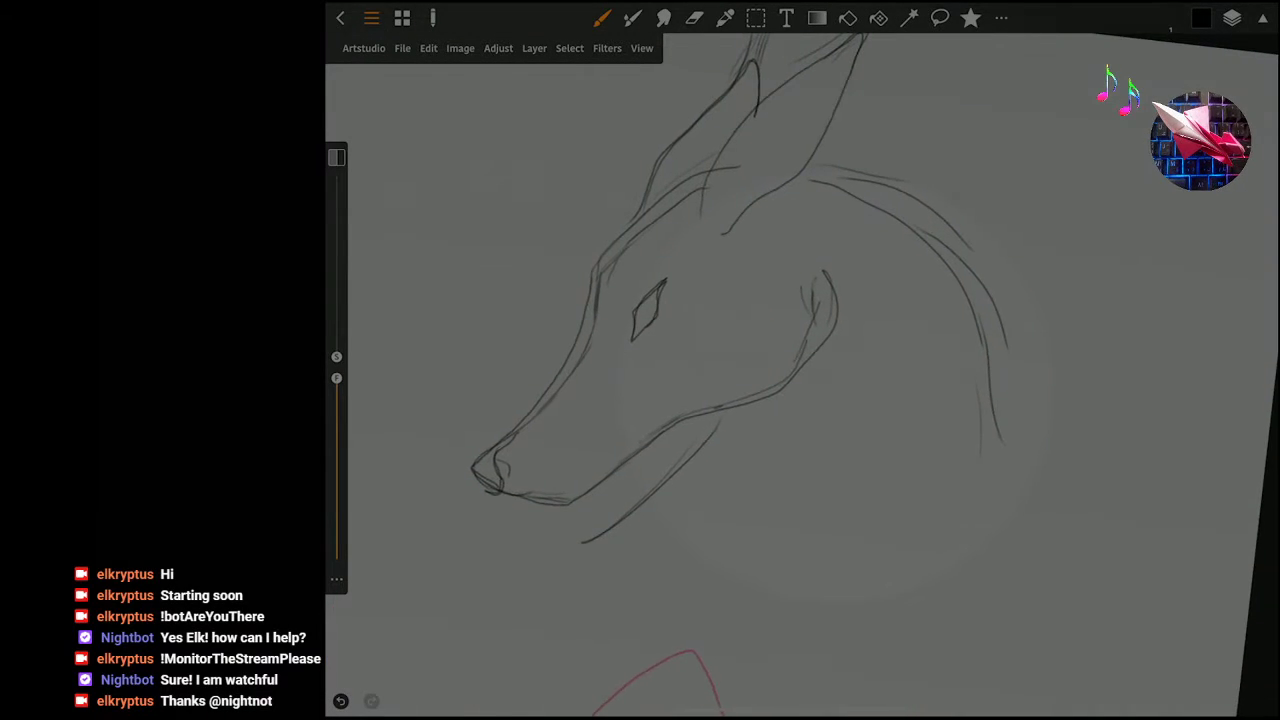
pyautogui.moveTo(530, 410); pyautogui.dragTo(478, 490)
pyautogui.moveTo(512, 498)
pyautogui.mouseDown()
pyautogui.moveTo(686, 378)
pyautogui.moveTo(542, 507)
pyautogui.mouseUp()
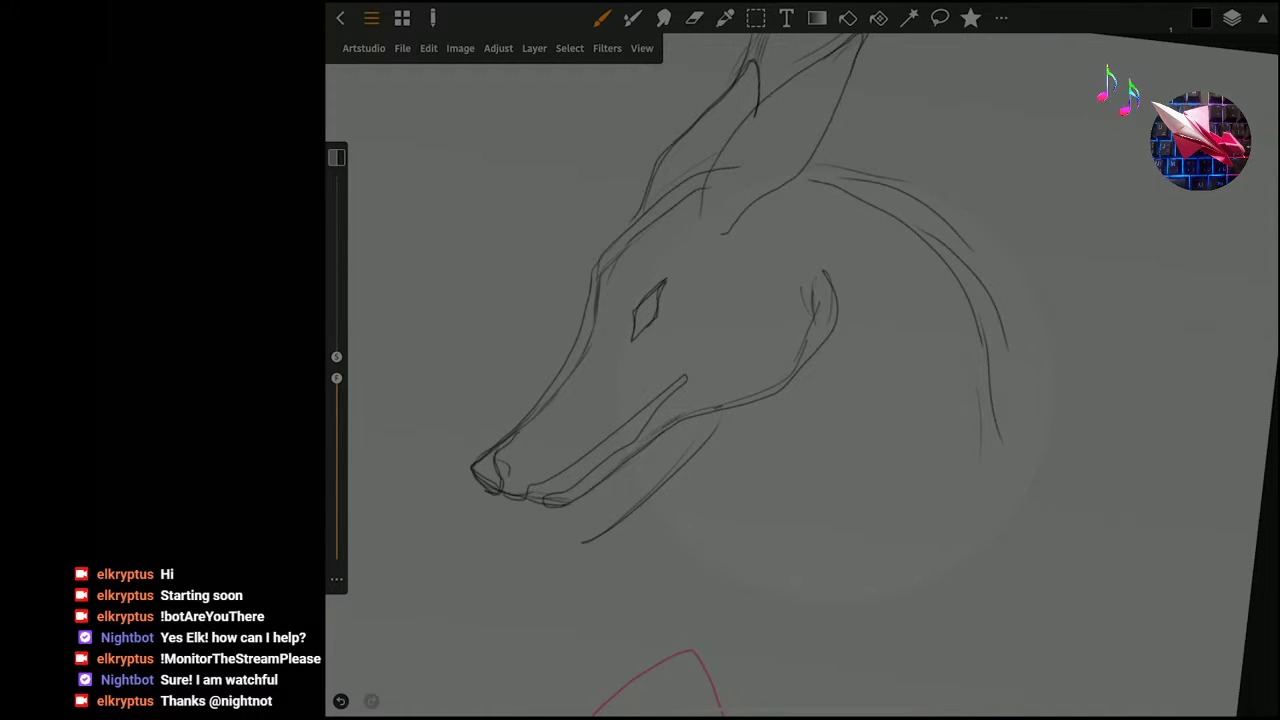
pyautogui.moveTo(700, 350); pyautogui.dragTo(640, 330)
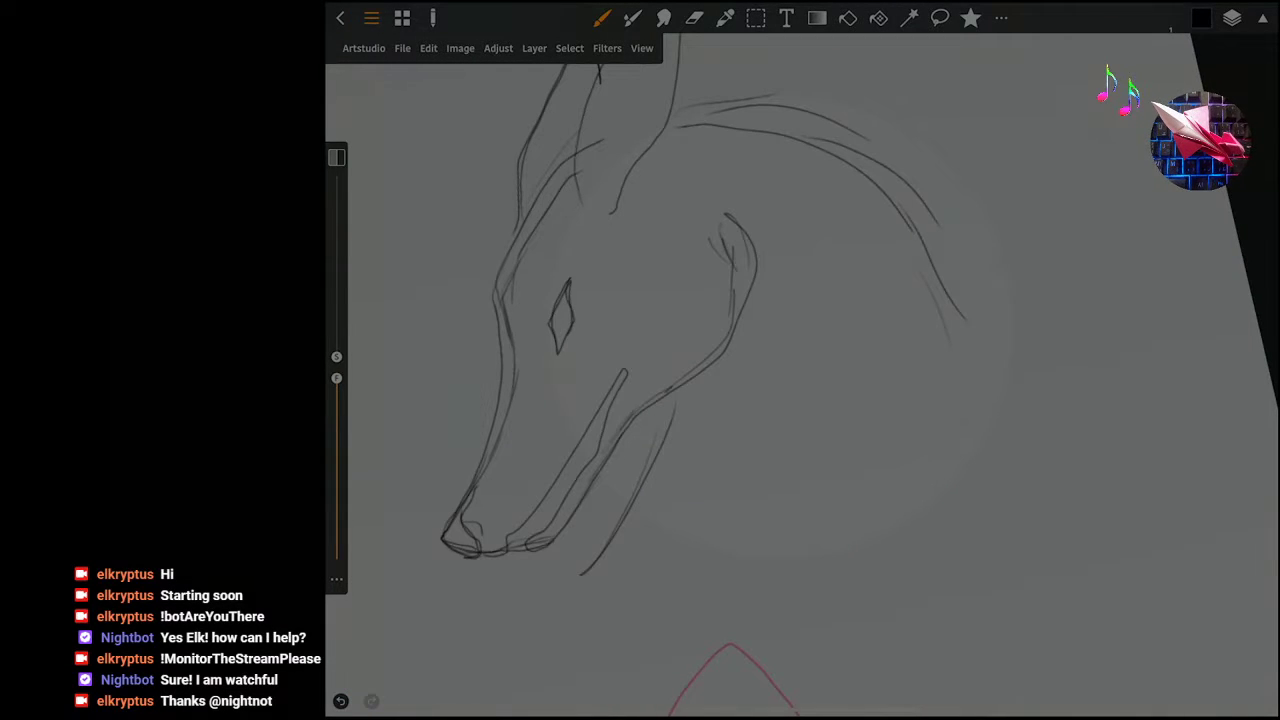
pyautogui.hotkey('ctrl', 'z')
# Redraw a narrow open-jaw shape and firm up the left edge of the snout and head.
pyautogui.moveTo(505, 532)
pyautogui.mouseDown()
pyautogui.moveTo(586, 384)
pyautogui.moveTo(620, 400)
pyautogui.moveTo(530, 538)
pyautogui.moveTo(540, 550)
pyautogui.moveTo(566, 534)
pyautogui.mouseUp()
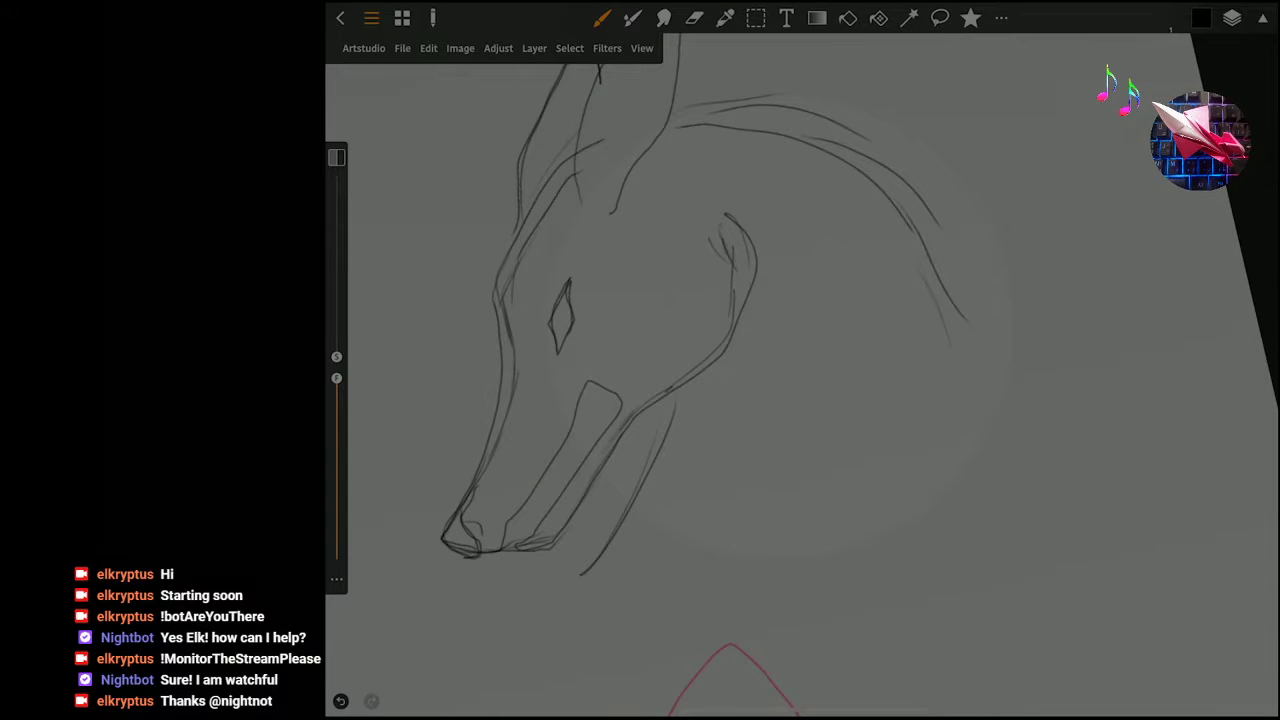
pyautogui.moveTo(700, 350); pyautogui.dragTo(640, 450)
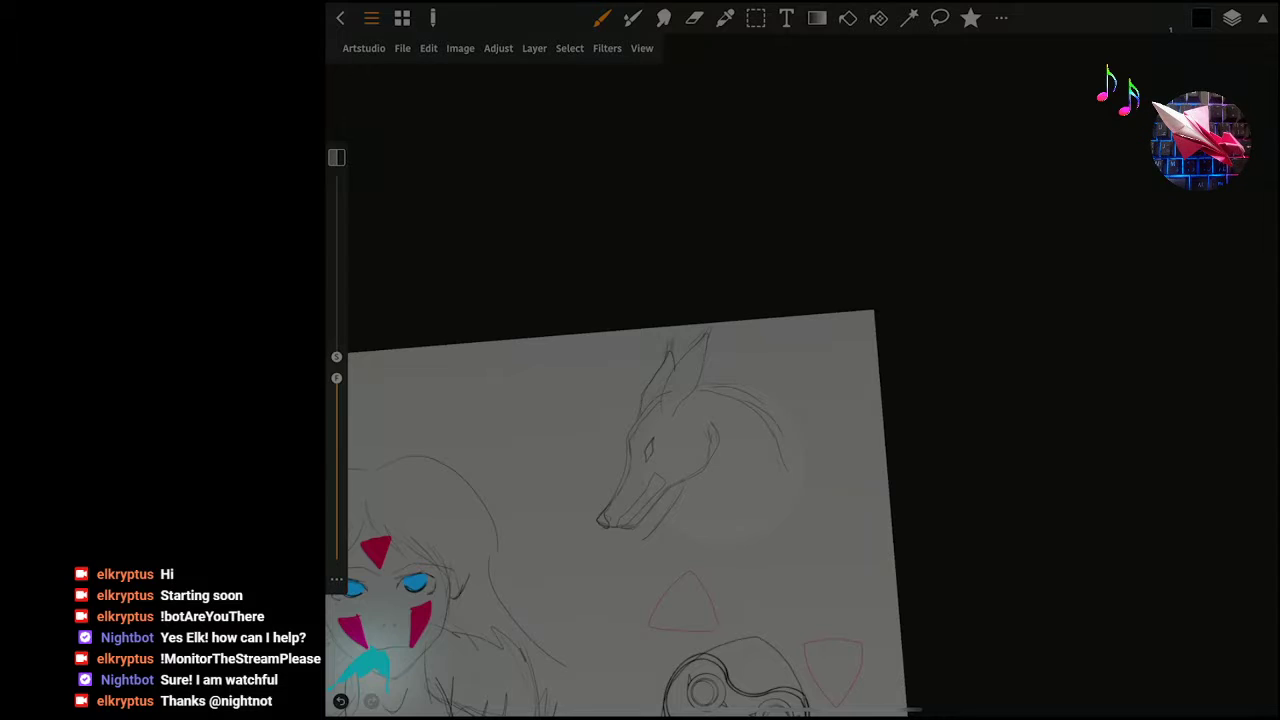
pyautogui.scroll(5, 640, 420)
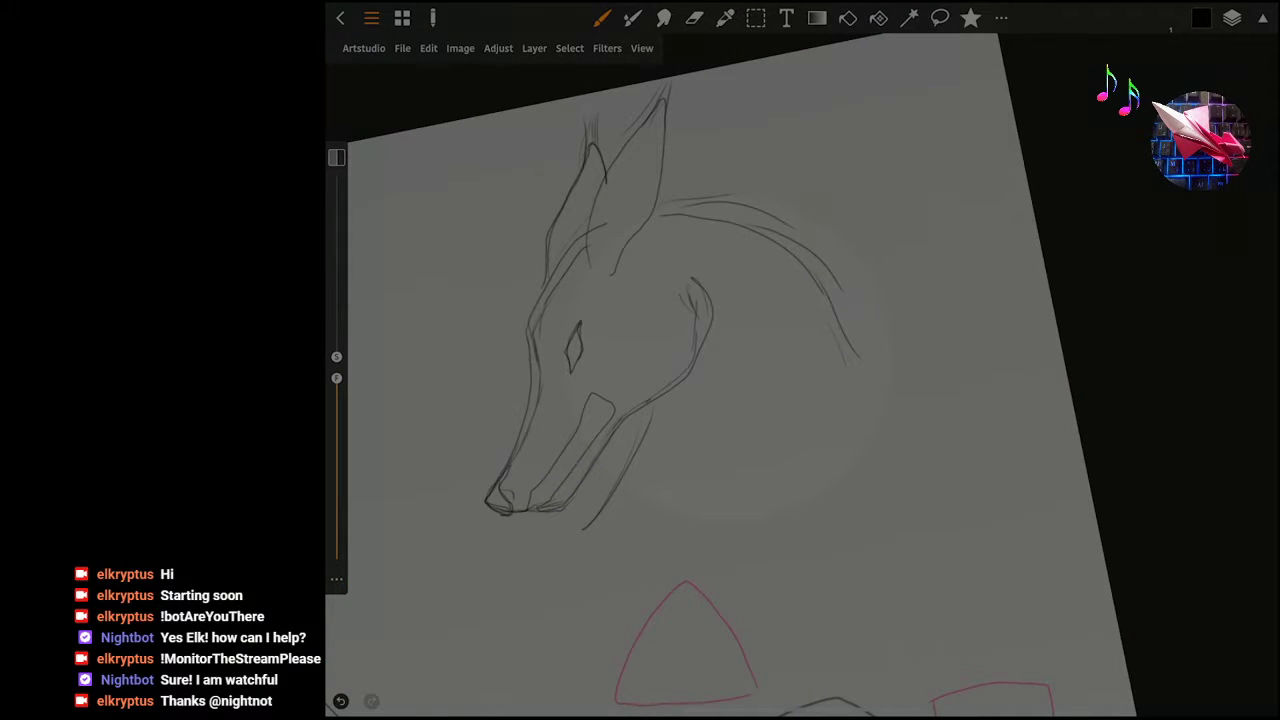
pyautogui.moveTo(478, 490); pyautogui.dragTo(540, 370)
pyautogui.moveTo(514, 420); pyautogui.dragTo(538, 296)
pyautogui.scroll(-5, 700, 400)
pyautogui.scroll(5, 700, 410)
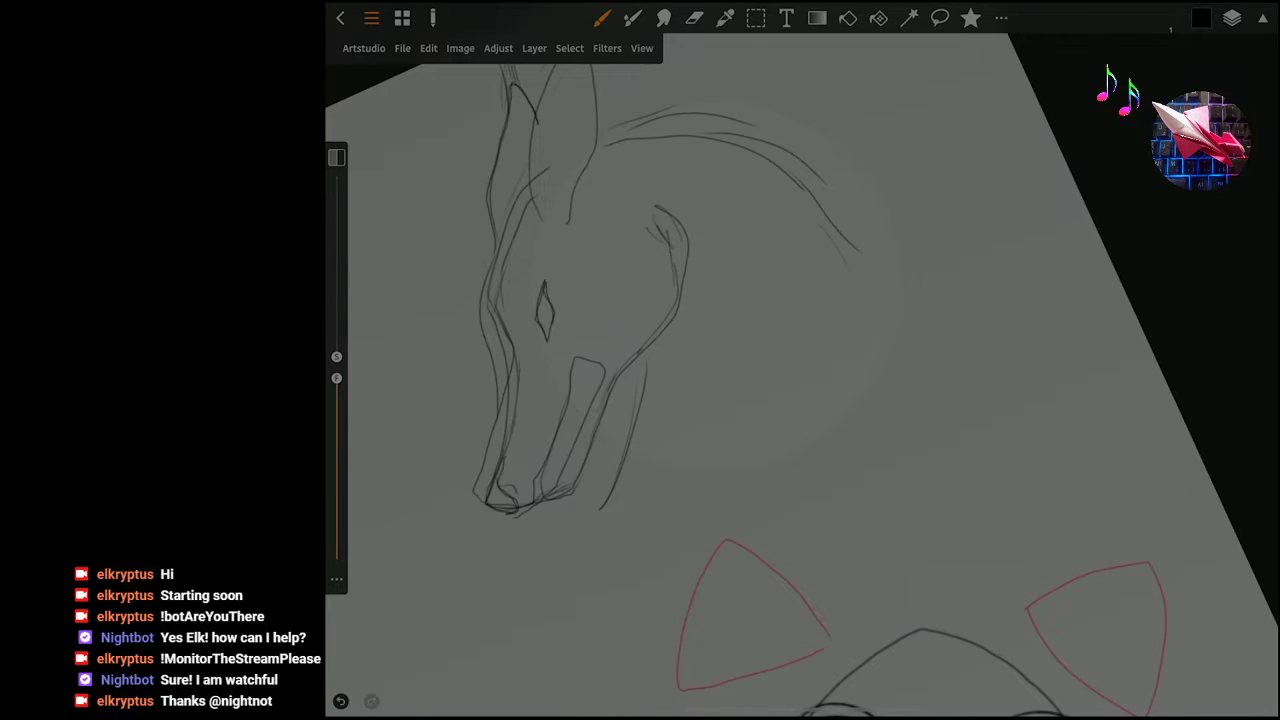
# Toggle the layers list, then redraw the lower jaw and the left side of the head.
pyautogui.press('l')
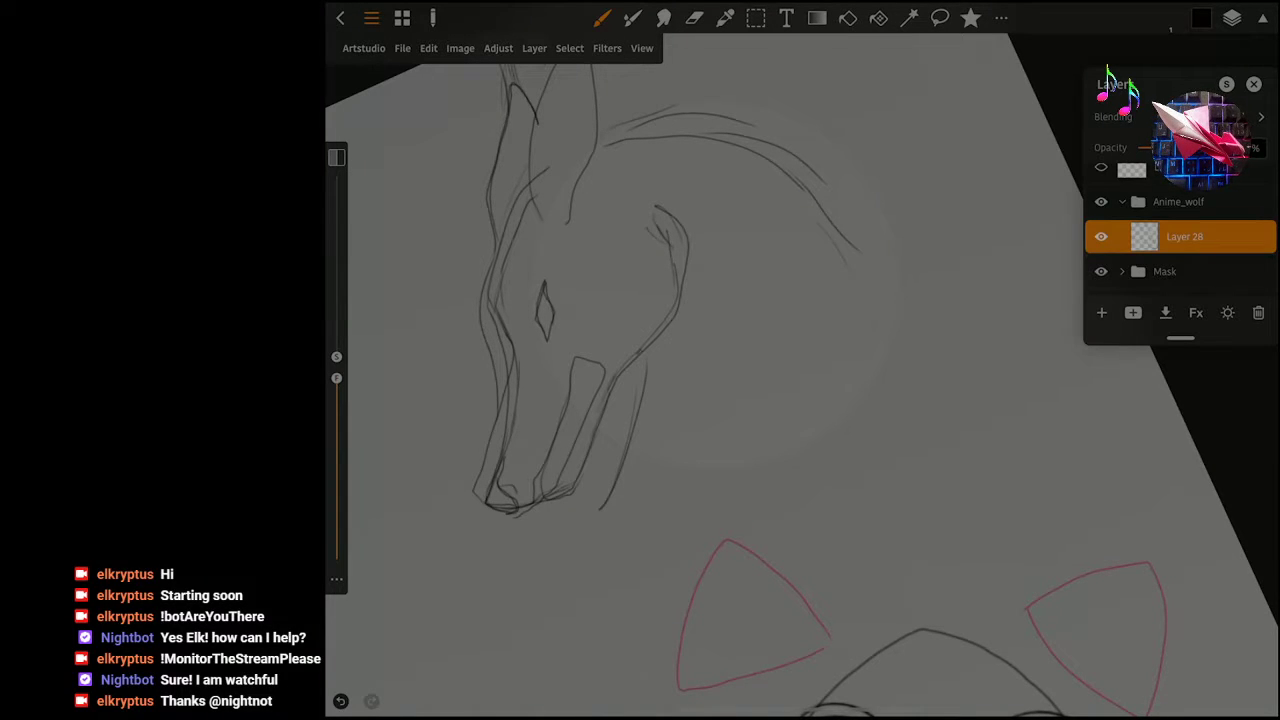
pyautogui.press('l')
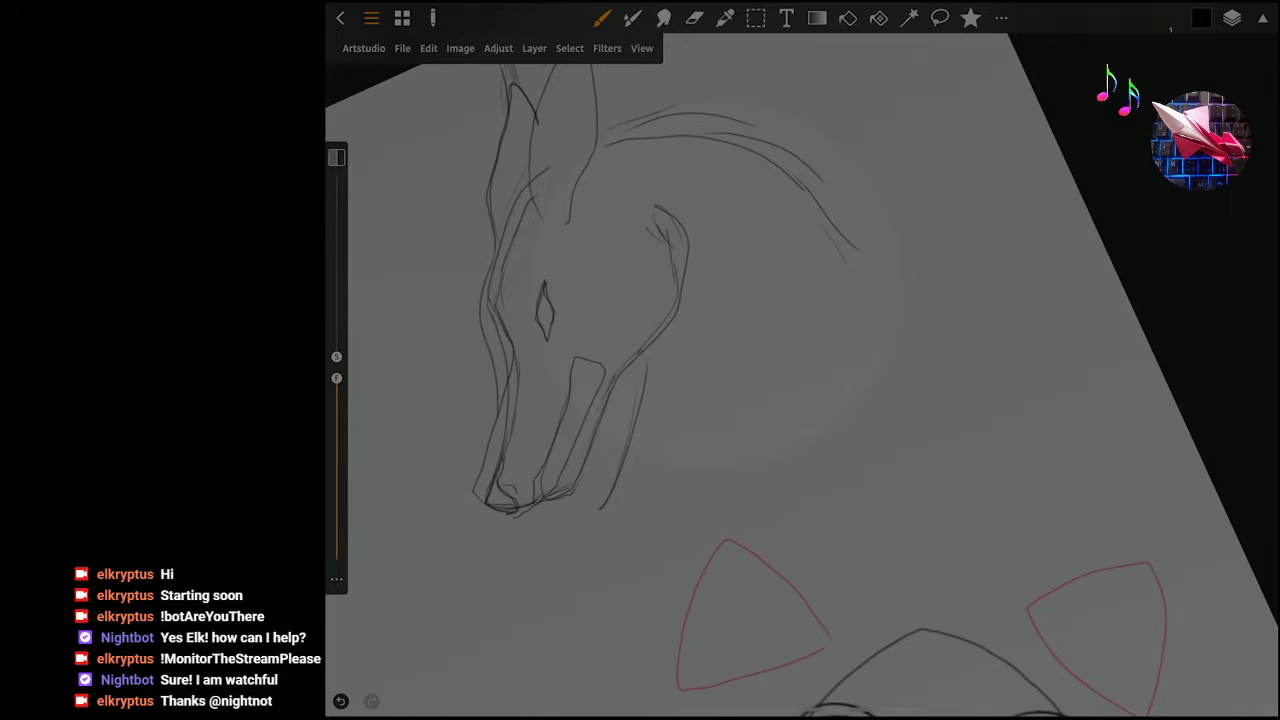
pyautogui.scroll(-3, 700, 400)
pyautogui.scroll(2, 700, 400)
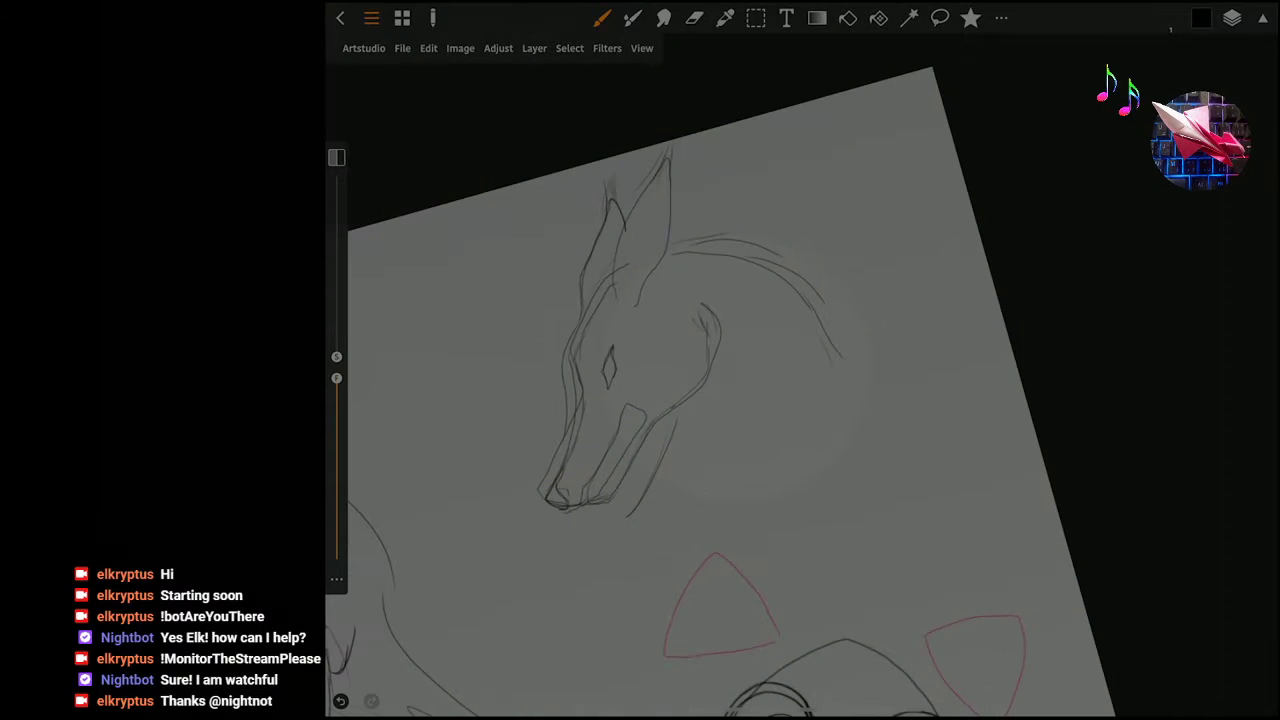
pyautogui.scroll(3, 700, 380)
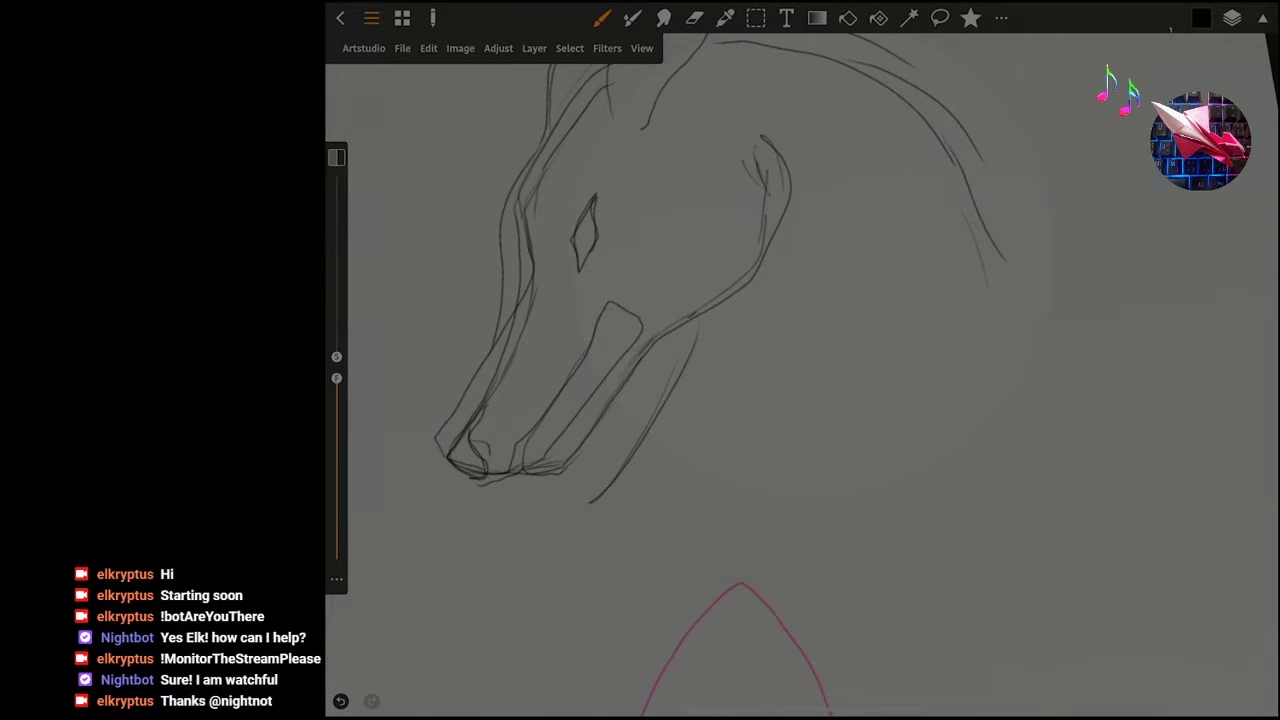
pyautogui.scroll(1, 600, 350)
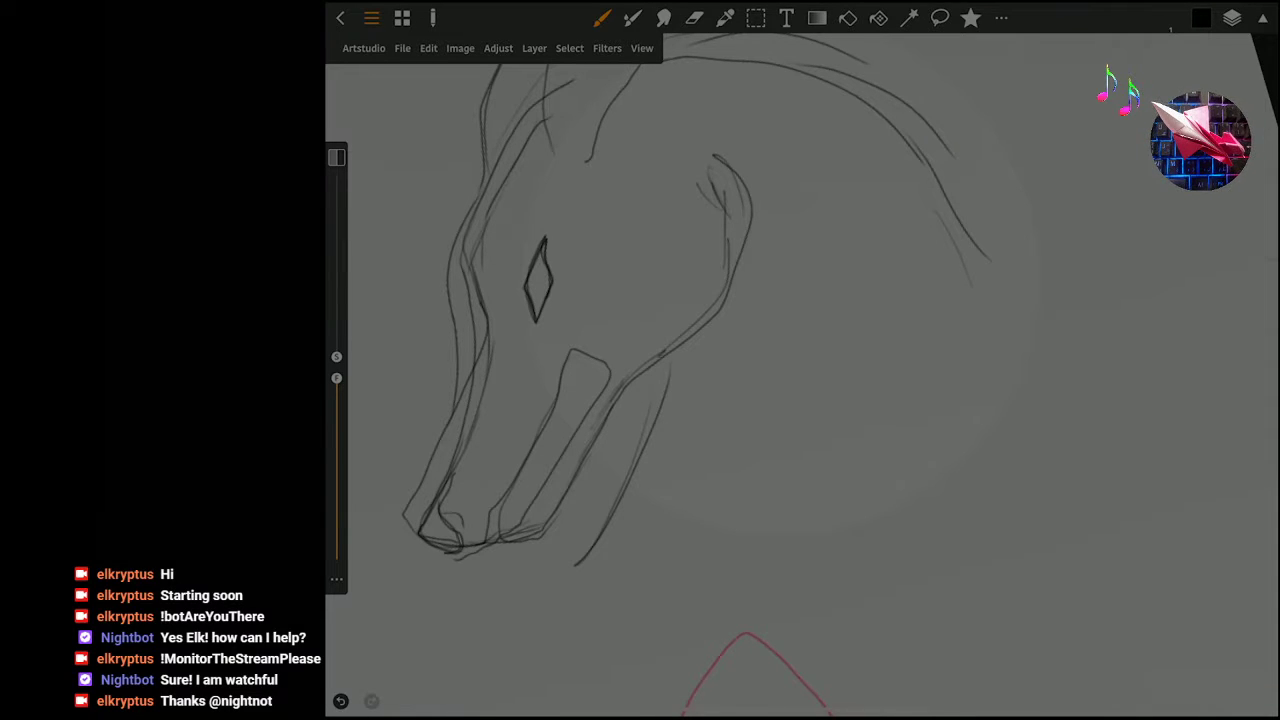
pyautogui.moveTo(440, 550)
pyautogui.mouseDown()
pyautogui.moveTo(414, 524)
pyautogui.moveTo(428, 474)
pyautogui.moveTo(408, 520)
pyautogui.moveTo(440, 556)
pyautogui.moveTo(460, 556)
pyautogui.moveTo(444, 474)
pyautogui.mouseUp()
pyautogui.scroll(-2, 780, 380)
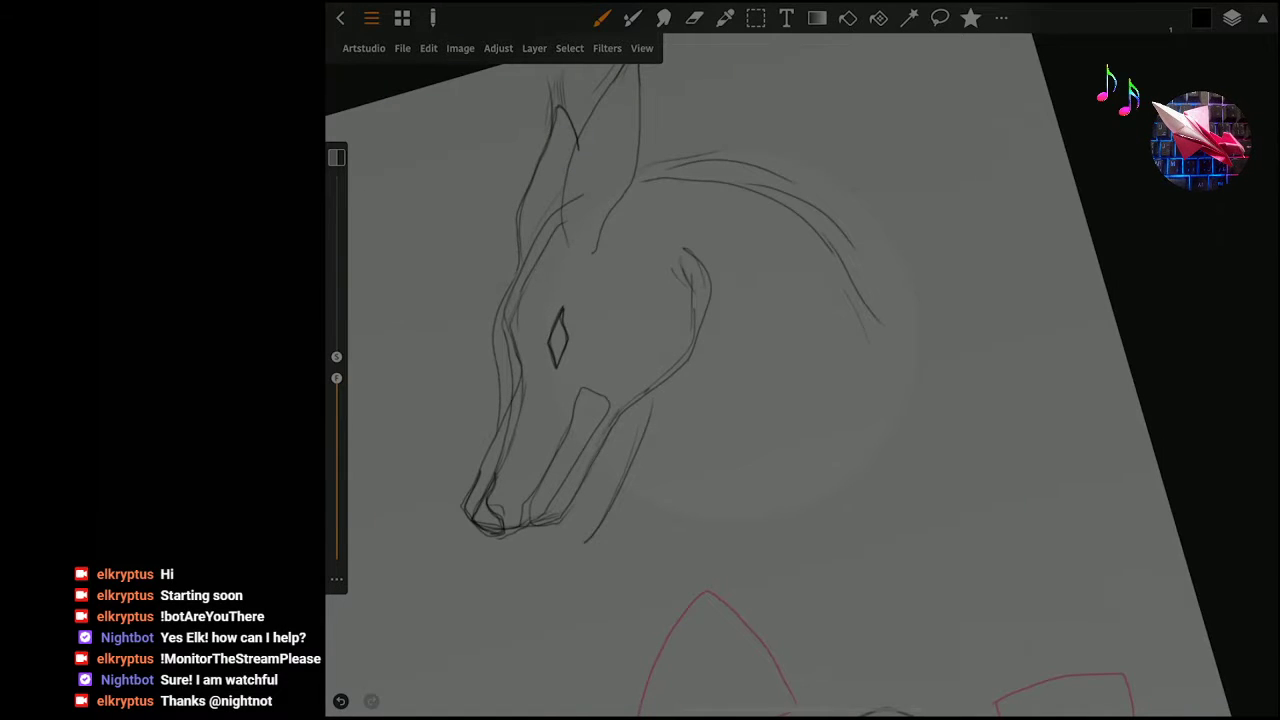
pyautogui.moveTo(525, 250)
pyautogui.mouseDown()
pyautogui.moveTo(500, 434)
pyautogui.moveTo(462, 528)
pyautogui.moveTo(546, 468)
pyautogui.moveTo(578, 408)
pyautogui.moveTo(608, 408)
pyautogui.moveTo(552, 514)
pyautogui.moveTo(564, 510)
pyautogui.moveTo(638, 400)
pyautogui.moveTo(694, 350)
pyautogui.moveTo(686, 256)
pyautogui.mouseUp()
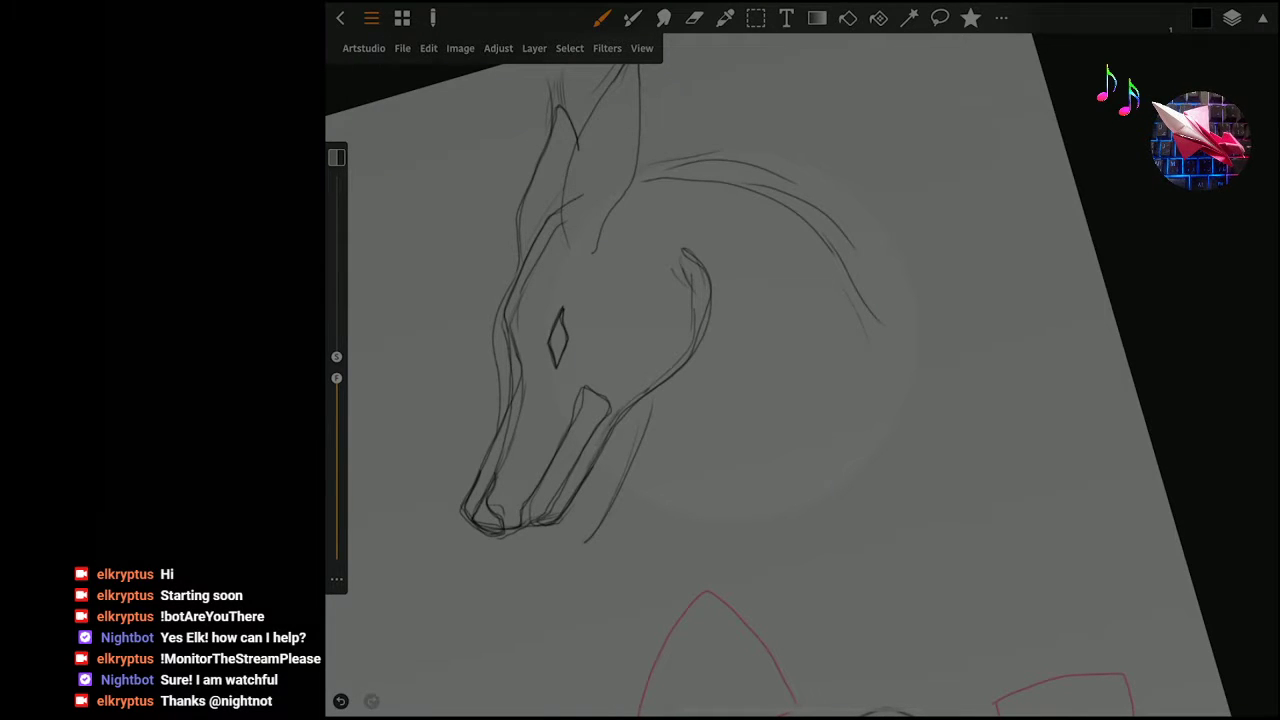
# Darken the neck's top edge, extend the mane curve, and add short jaw and neck strokes.
pyautogui.moveTo(646, 168); pyautogui.dragTo(752, 140)
pyautogui.moveTo(672, 162)
pyautogui.mouseDown()
pyautogui.moveTo(804, 180)
pyautogui.moveTo(836, 210)
pyautogui.mouseUp()
pyautogui.moveTo(774, 182)
pyautogui.mouseDown()
pyautogui.moveTo(878, 272)
pyautogui.moveTo(878, 374)
pyautogui.mouseUp()
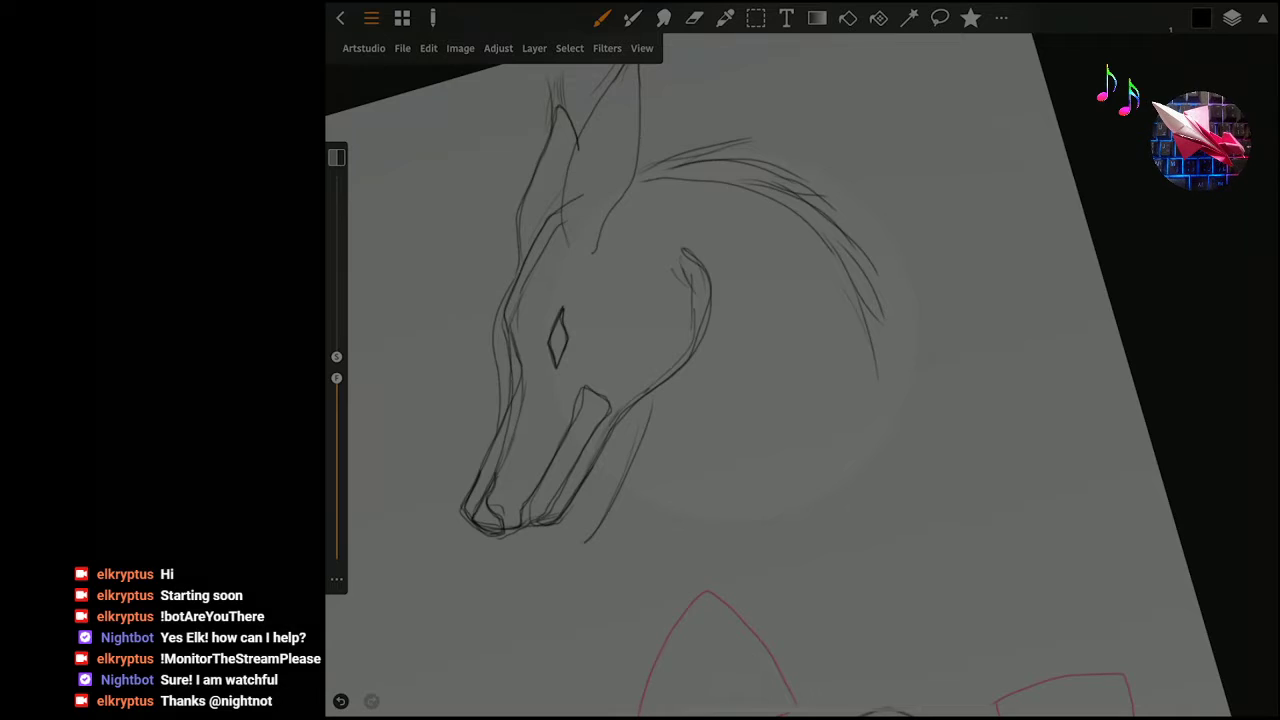
pyautogui.moveTo(866, 316)
pyautogui.mouseDown()
pyautogui.moveTo(924, 380)
pyautogui.moveTo(940, 376)
pyautogui.mouseUp()
pyautogui.moveTo(650, 424); pyautogui.dragTo(600, 546)
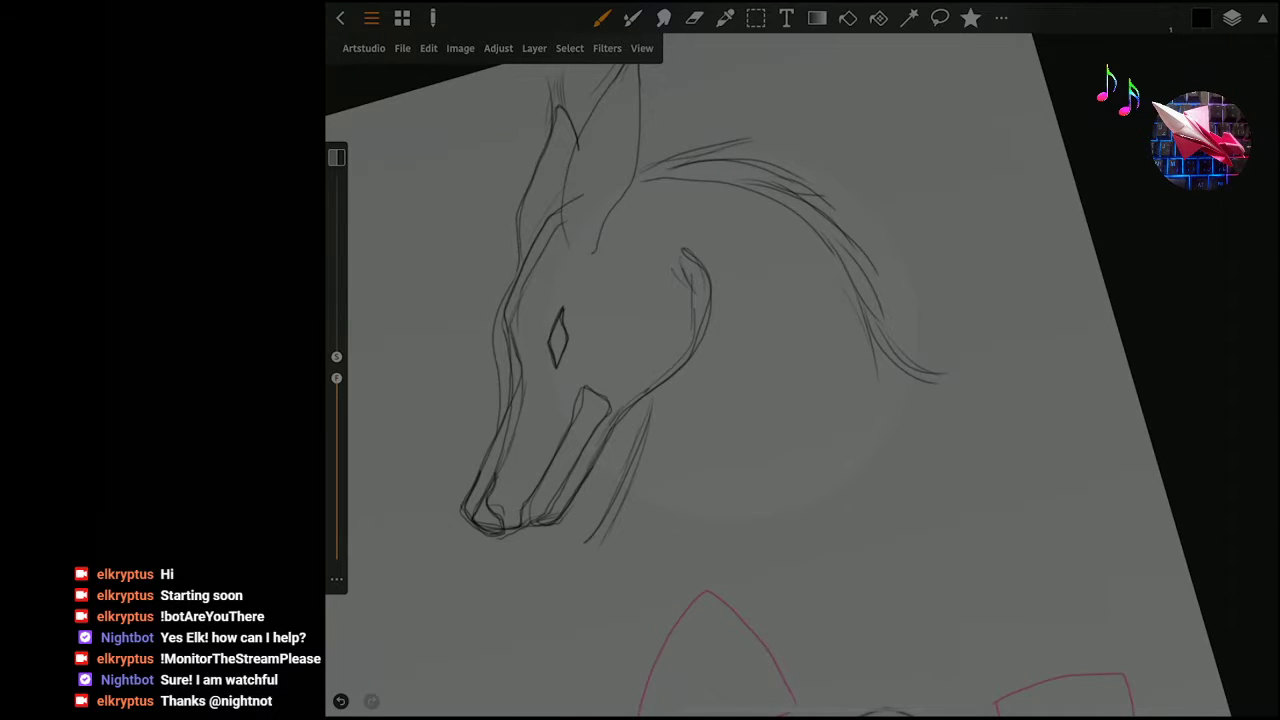
pyautogui.moveTo(636, 488); pyautogui.dragTo(596, 550)
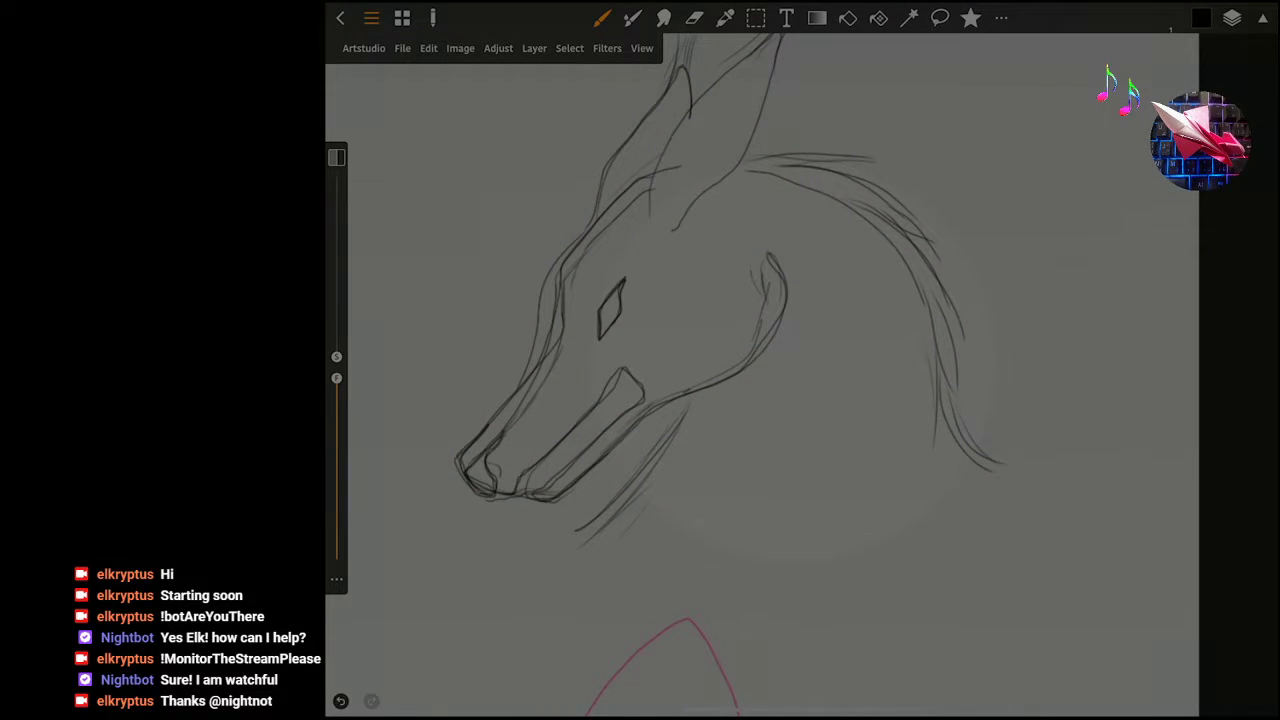
# Select Layer 28 and lower its opacity so the rough sketch becomes a faint guide.
pyautogui.click(1232, 17)
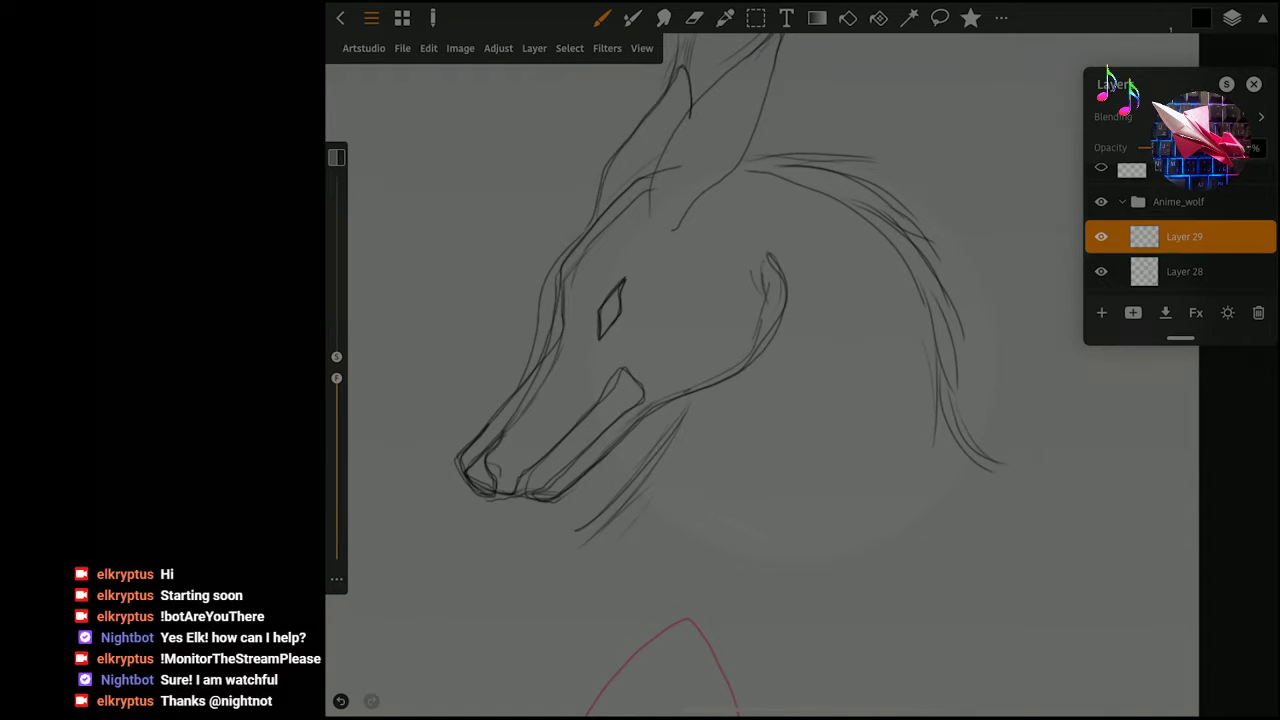
pyautogui.click(1184, 271)
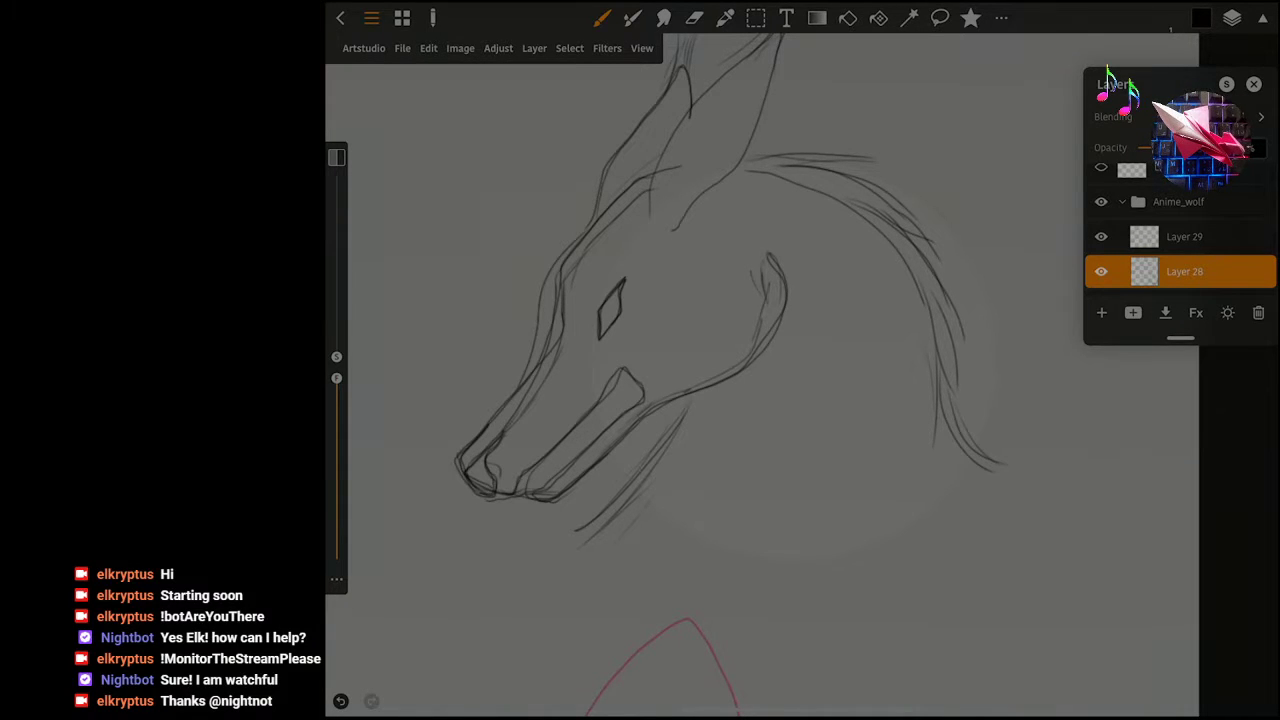
pyautogui.press('Delete')
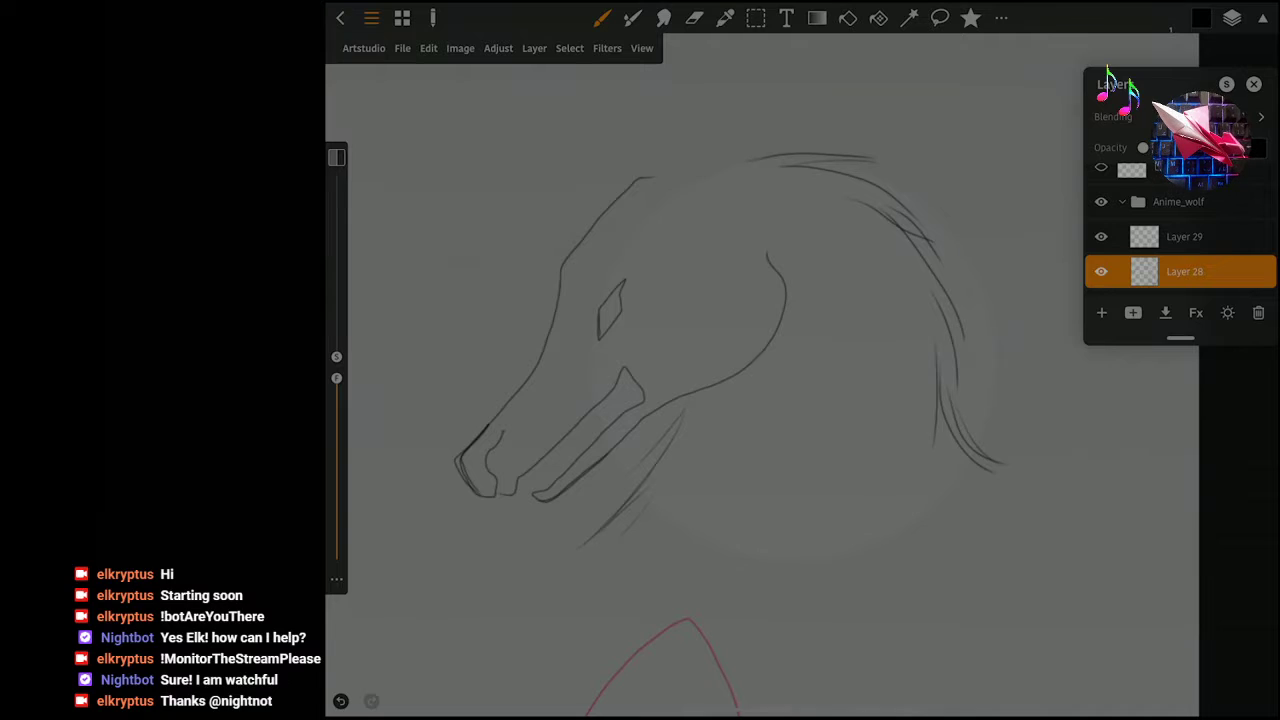
pyautogui.moveTo(1143, 147); pyautogui.dragTo(1165, 147)
pyautogui.click(1232, 17)
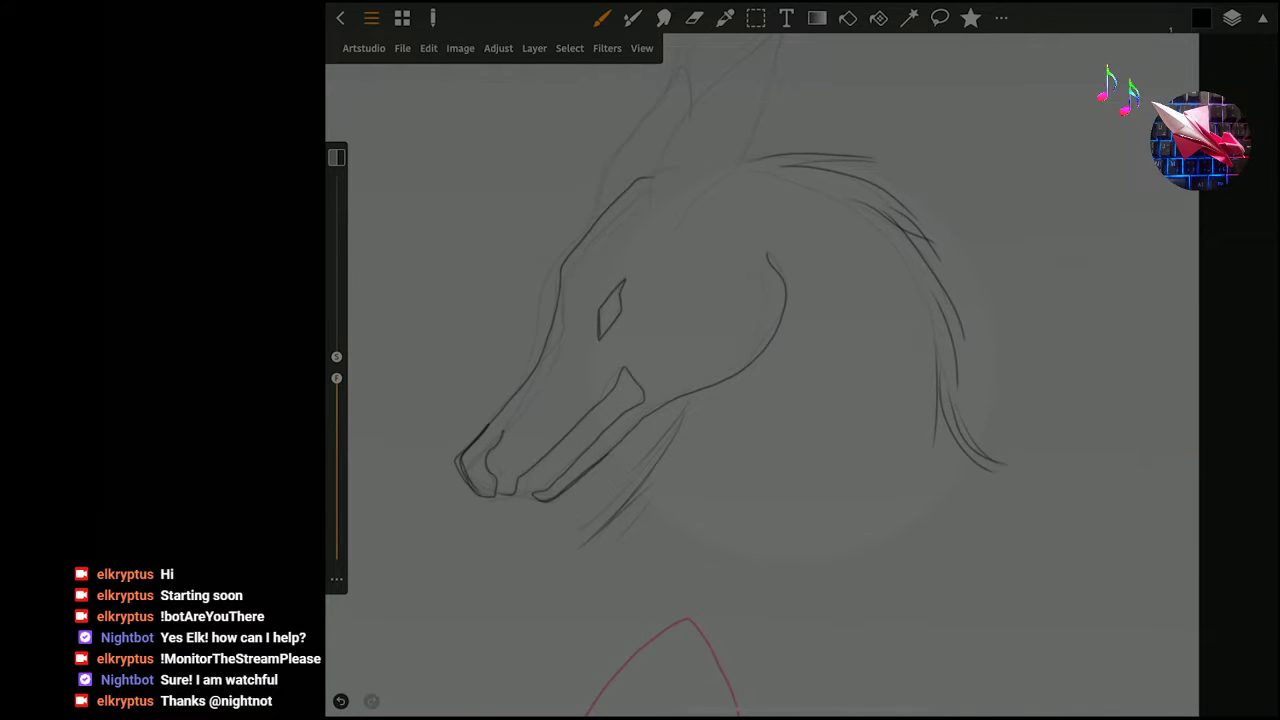
# Redraw the wolf's ear with outer edges, a refined tip and an inner ear outline.
pyautogui.moveTo(700, 350); pyautogui.dragTo(660, 470)
pyautogui.moveTo(592, 358)
pyautogui.mouseDown()
pyautogui.moveTo(606, 288)
pyautogui.moveTo(718, 150)
pyautogui.moveTo(692, 285)
pyautogui.moveTo(621, 396)
pyautogui.mouseUp()
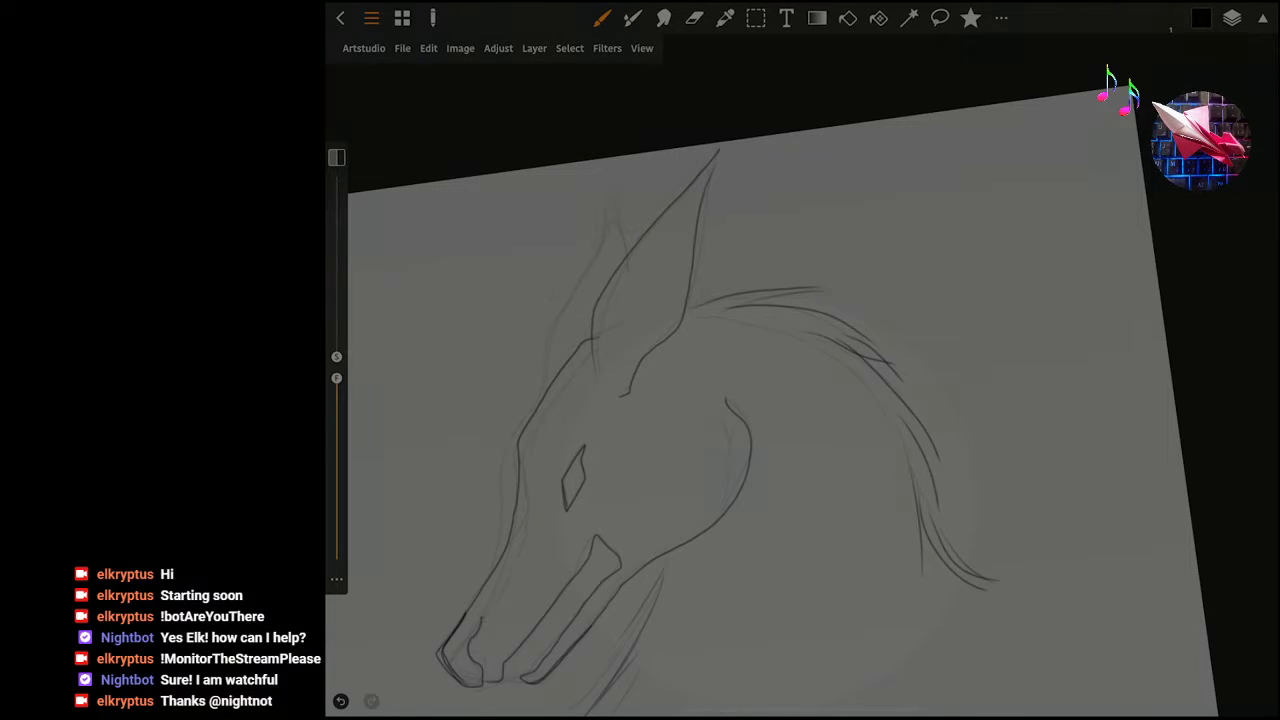
pyautogui.moveTo(538, 402)
pyautogui.mouseDown()
pyautogui.moveTo(612, 192)
pyautogui.moveTo(626, 254)
pyautogui.mouseUp()
pyautogui.moveTo(612, 184); pyautogui.dragTo(614, 238)
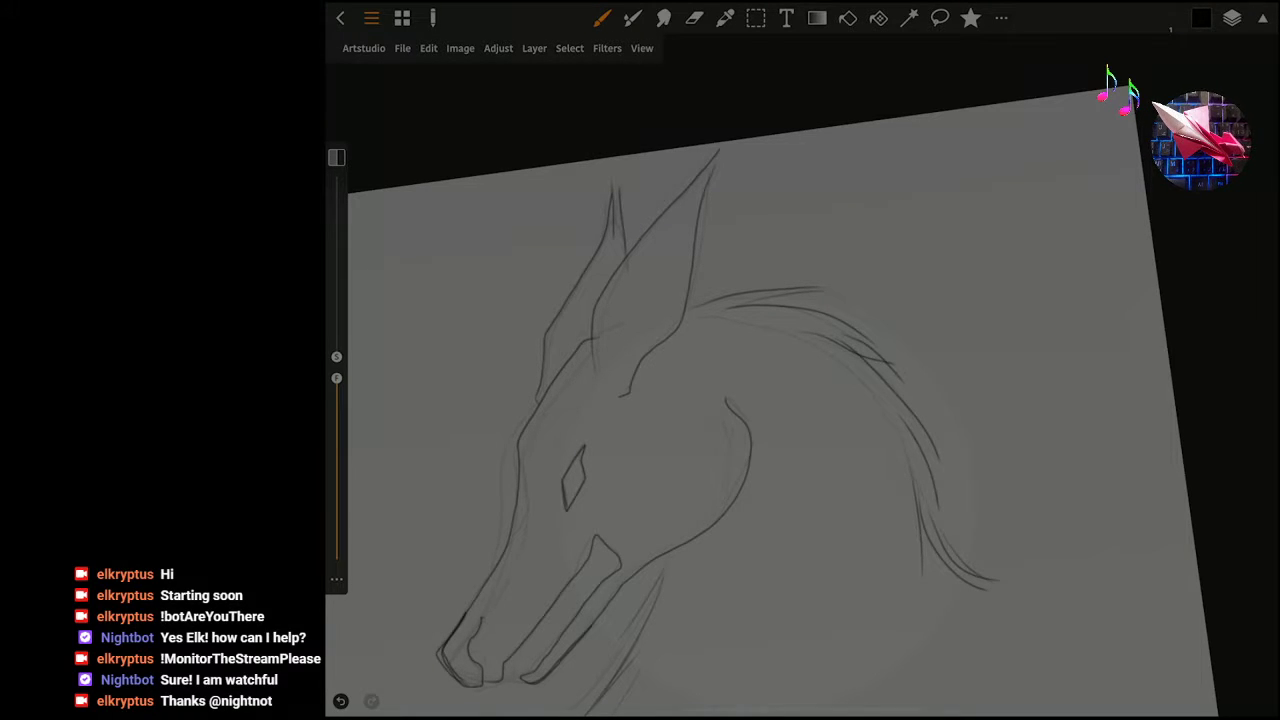
pyautogui.moveTo(714, 162); pyautogui.dragTo(690, 216)
pyautogui.moveTo(618, 380)
pyautogui.mouseDown()
pyautogui.moveTo(624, 314)
pyautogui.moveTo(686, 212)
pyautogui.moveTo(662, 322)
pyautogui.moveTo(620, 370)
pyautogui.mouseUp()
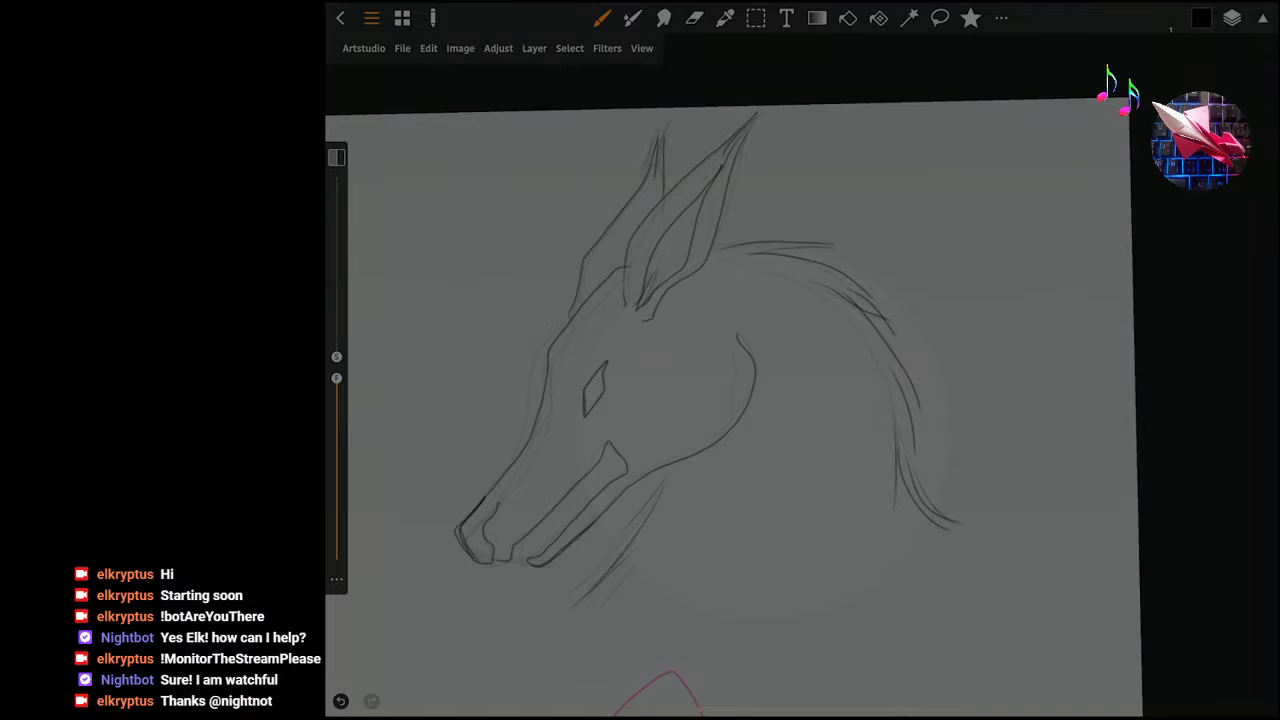
# Replace a long lower-jaw stroke with a shorter one near the jaw.
pyautogui.moveTo(494, 566); pyautogui.dragTo(588, 474)
pyautogui.hotkey('ctrl', 'z')
pyautogui.moveTo(488, 568); pyautogui.dragTo(511, 548)
pyautogui.scroll(-3, 684, 450)
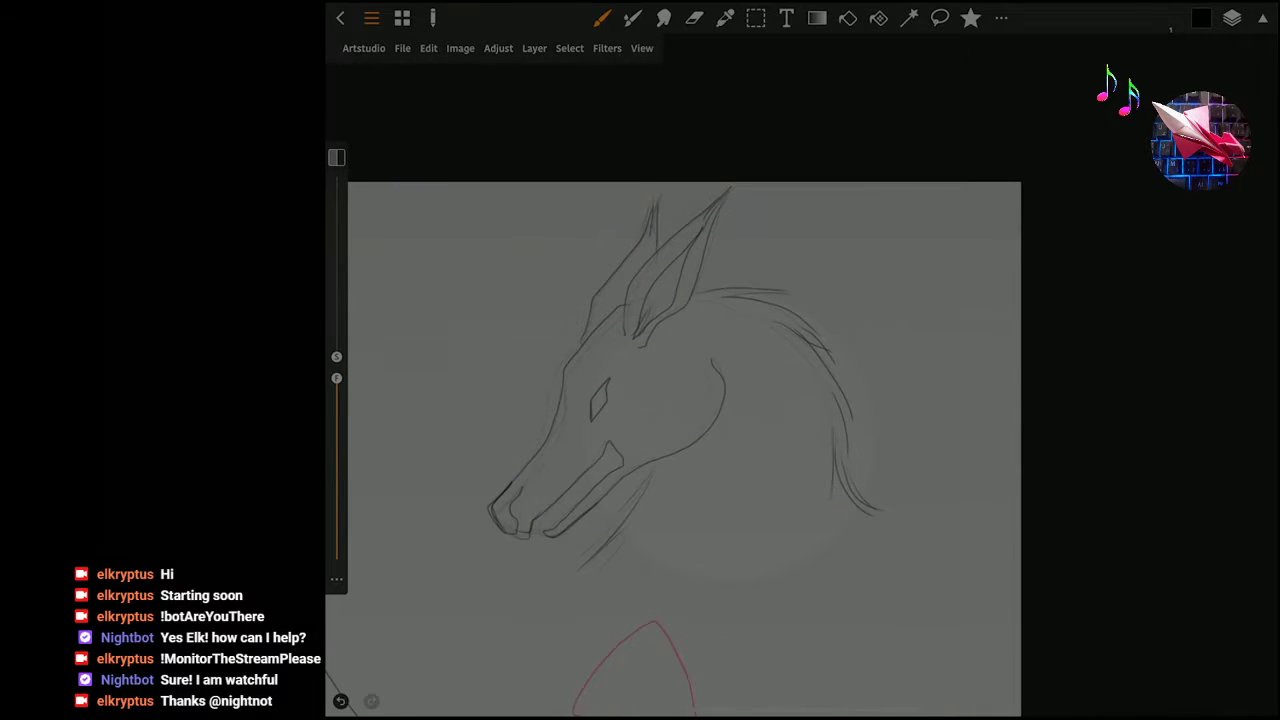
pyautogui.moveTo(684, 450); pyautogui.dragTo(700, 500)
# Fade Layer 28 to zero opacity, delete it, and save the document.
pyautogui.click(402, 48)
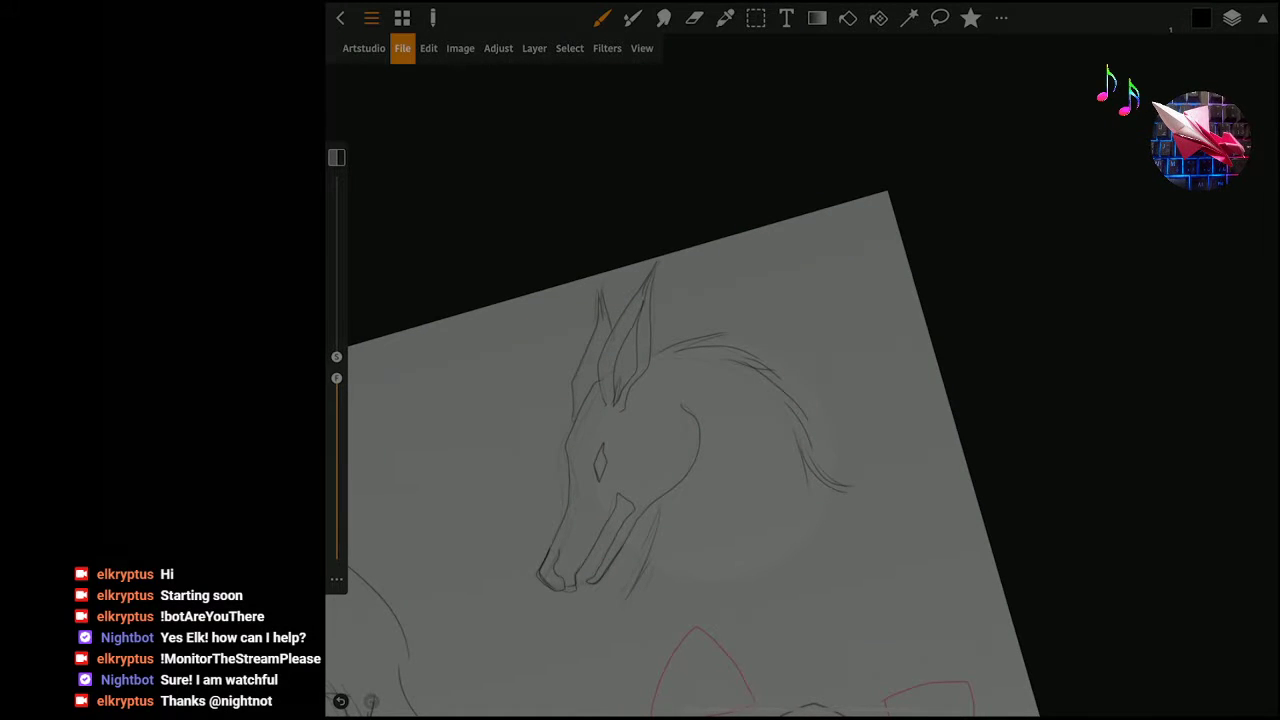
pyautogui.click(402, 48)
pyautogui.click(1232, 18)
pyautogui.click(1184, 271)
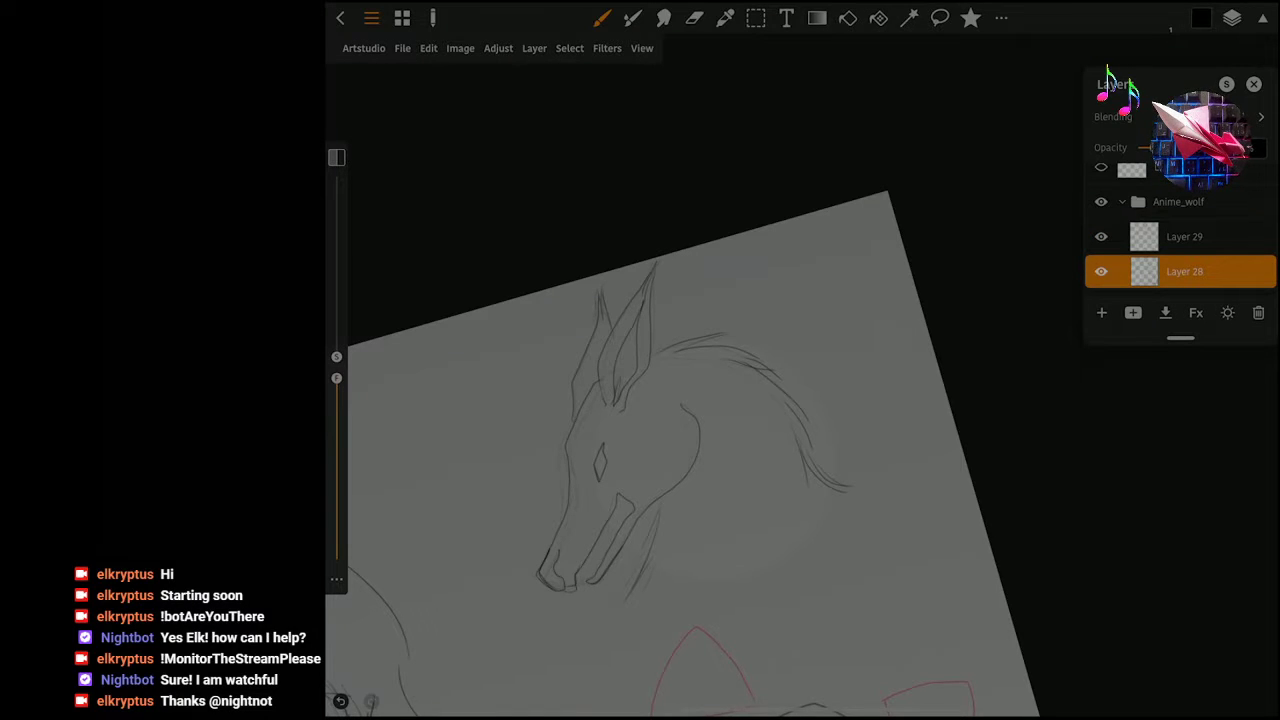
pyautogui.moveTo(1200, 147)
pyautogui.mouseDown()
pyautogui.moveTo(1143, 147)
pyautogui.moveTo(1240, 147)
pyautogui.moveTo(1143, 147)
pyautogui.mouseUp()
pyautogui.click(1258, 312)
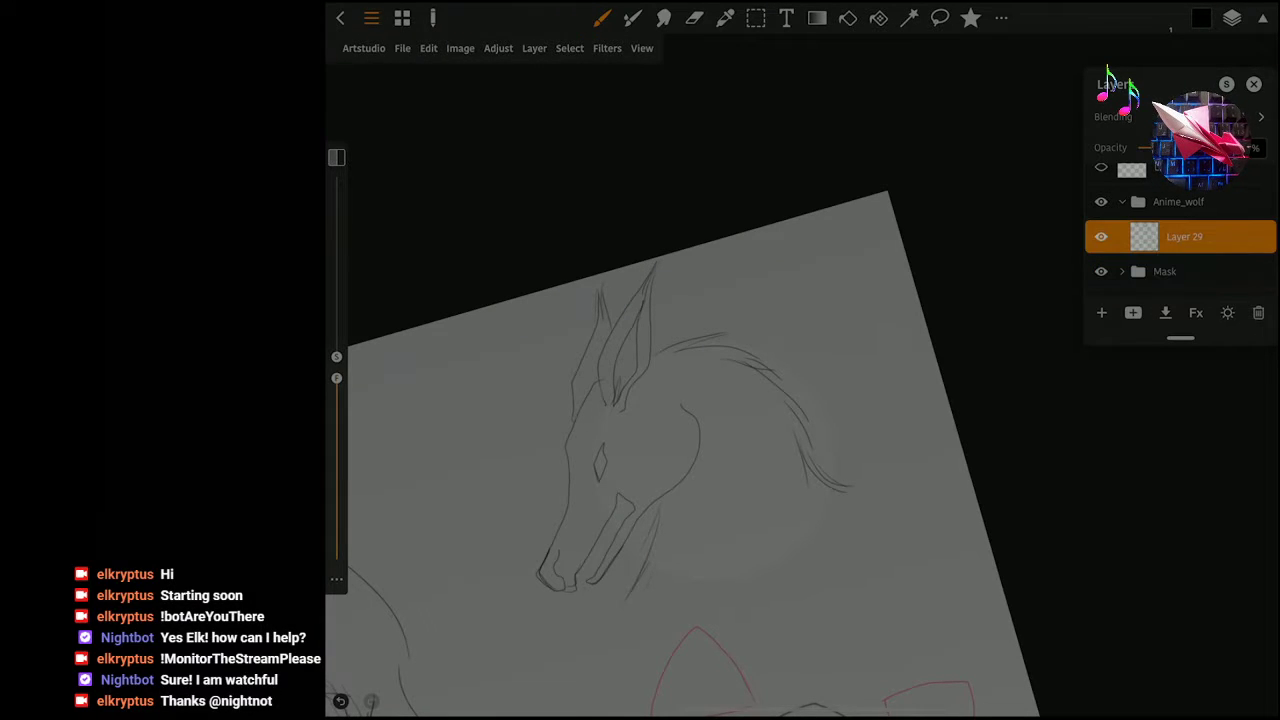
pyautogui.press('Escape')
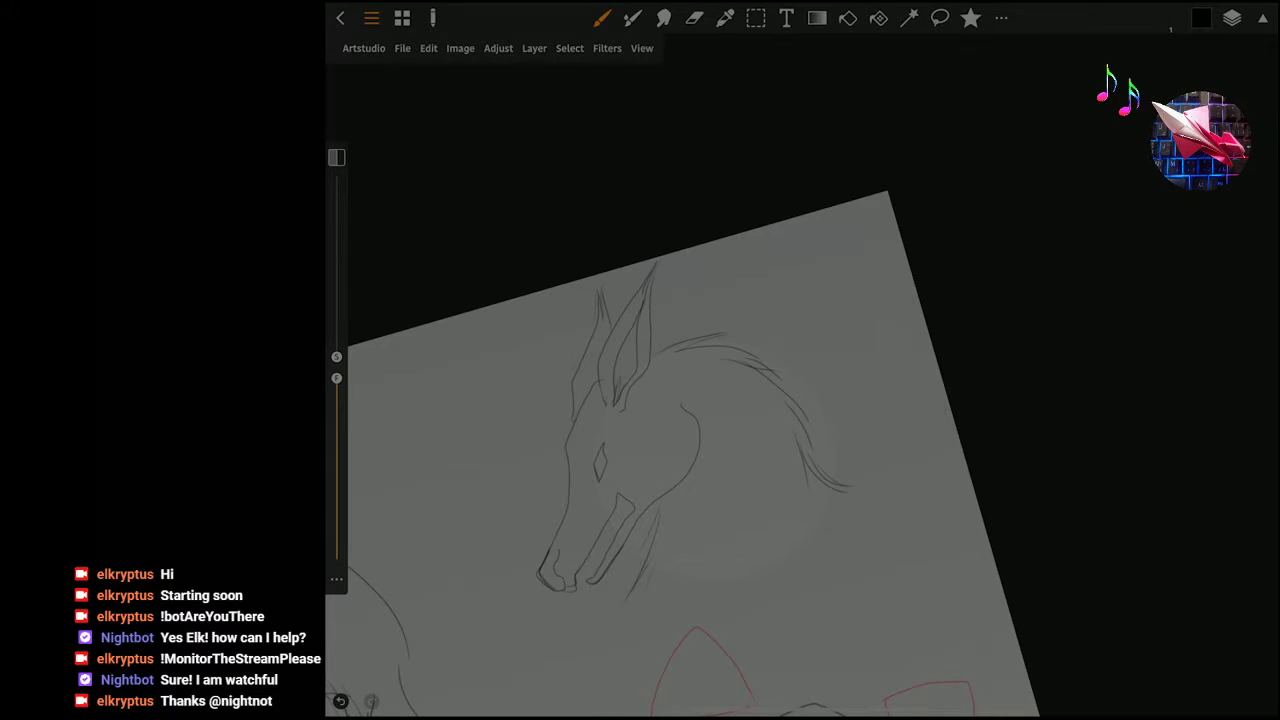
pyautogui.click(402, 48)
pyautogui.click(425, 137)
# Add a mane stroke atop the head and diagonal hatch shading under the jaw and neck.
pyautogui.scroll(3, 700, 400)
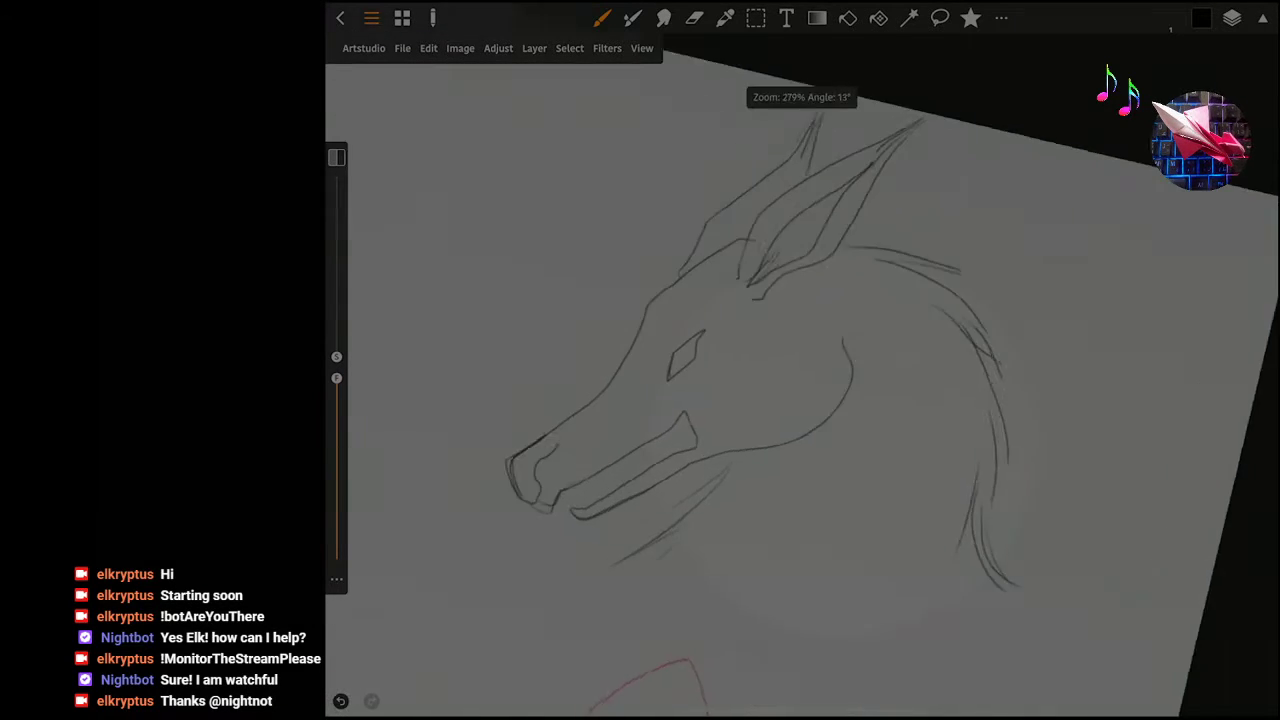
pyautogui.scroll(-3, 700, 400)
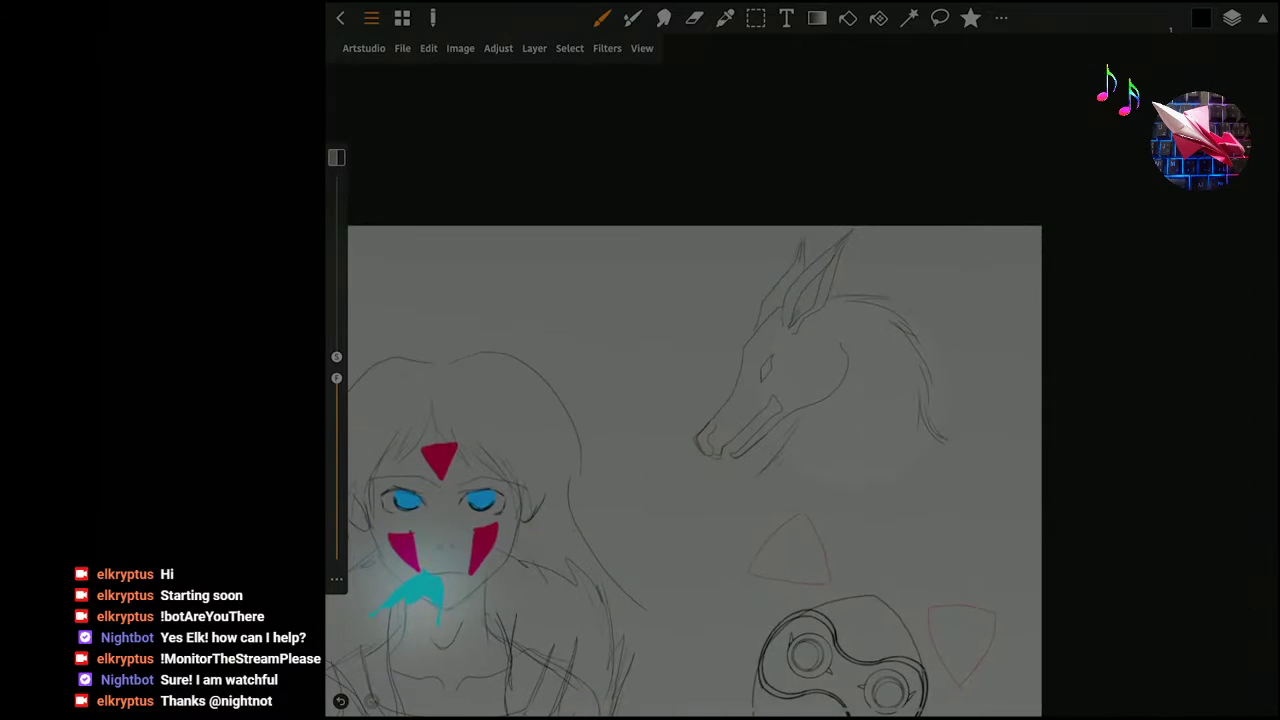
pyautogui.scroll(2, 700, 400)
pyautogui.scroll(1, 700, 400)
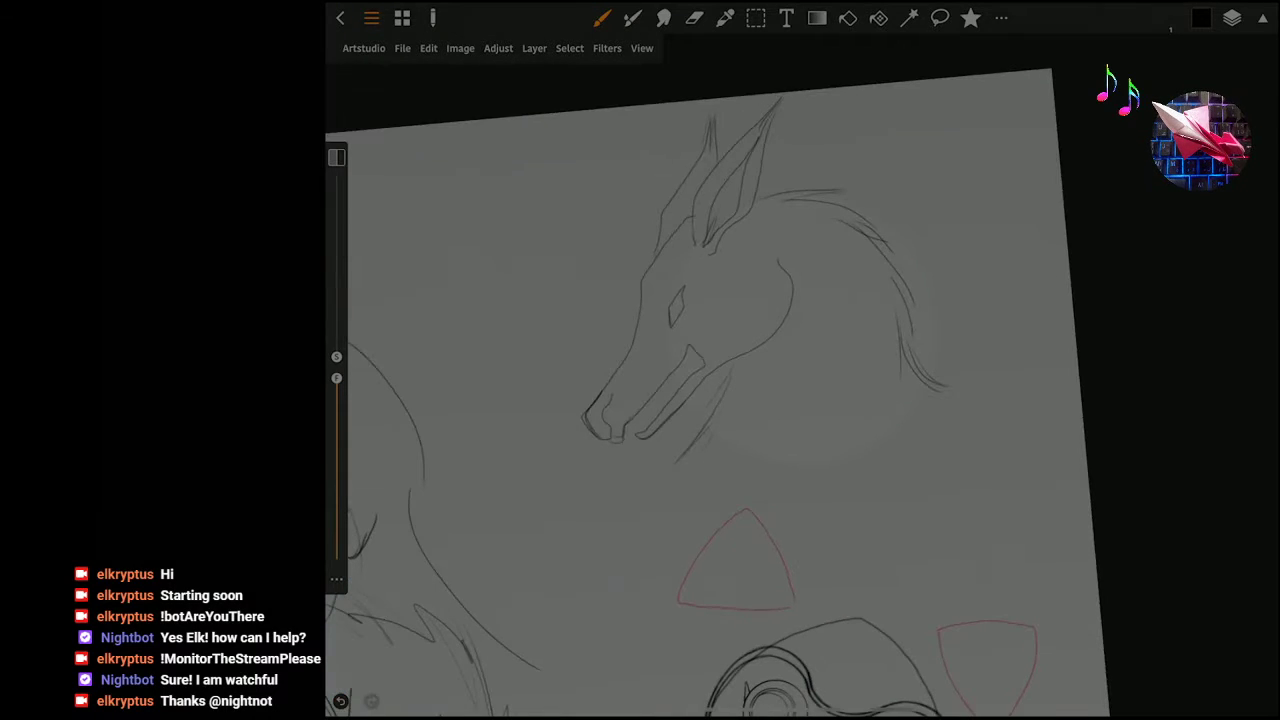
pyautogui.moveTo(765, 184); pyautogui.dragTo(815, 174)
pyautogui.moveTo(760, 418); pyautogui.dragTo(712, 464)
pyautogui.moveTo(866, 366); pyautogui.dragTo(814, 428)
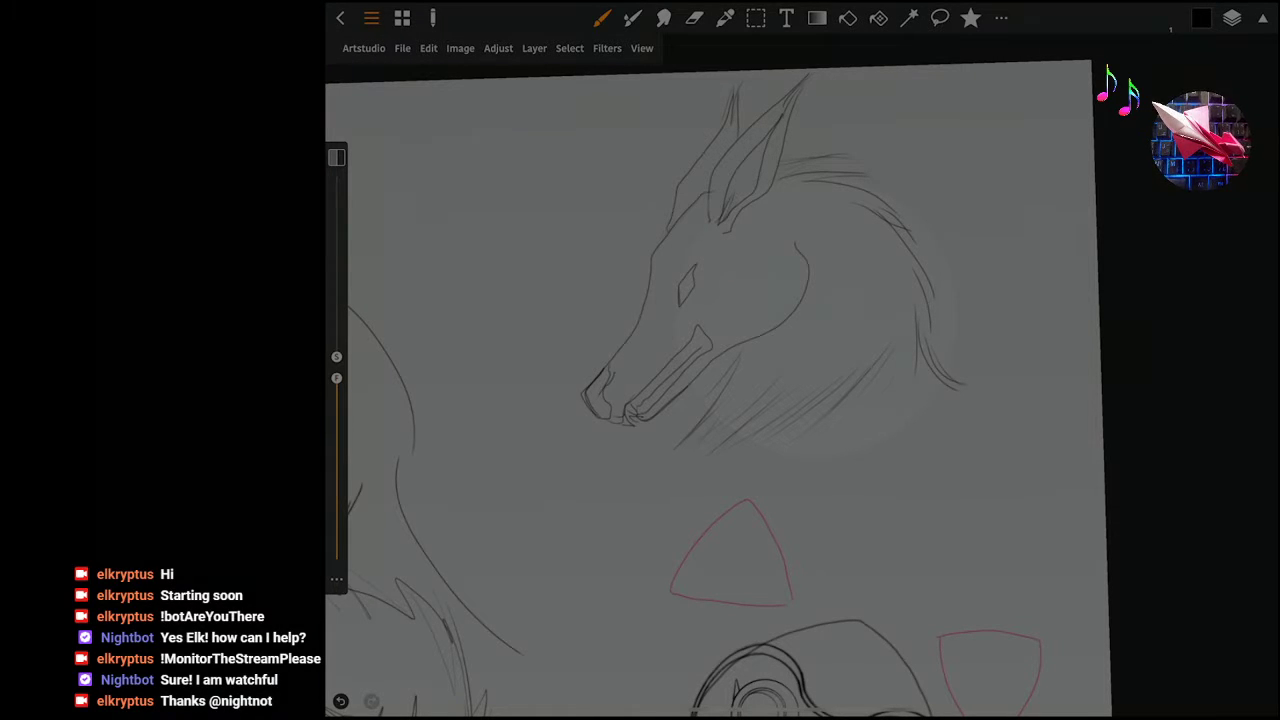
# Hatch the muzzle and retrace the upper muzzle line, nose tip and jaw-cheek line.
pyautogui.moveTo(673, 383)
pyautogui.mouseDown()
pyautogui.moveTo(701, 355)
pyautogui.moveTo(640, 402)
pyautogui.mouseUp()
pyautogui.moveTo(650, 294)
pyautogui.mouseDown()
pyautogui.moveTo(608, 364)
pyautogui.moveTo(604, 418)
pyautogui.mouseUp()
pyautogui.moveTo(596, 394); pyautogui.dragTo(606, 404)
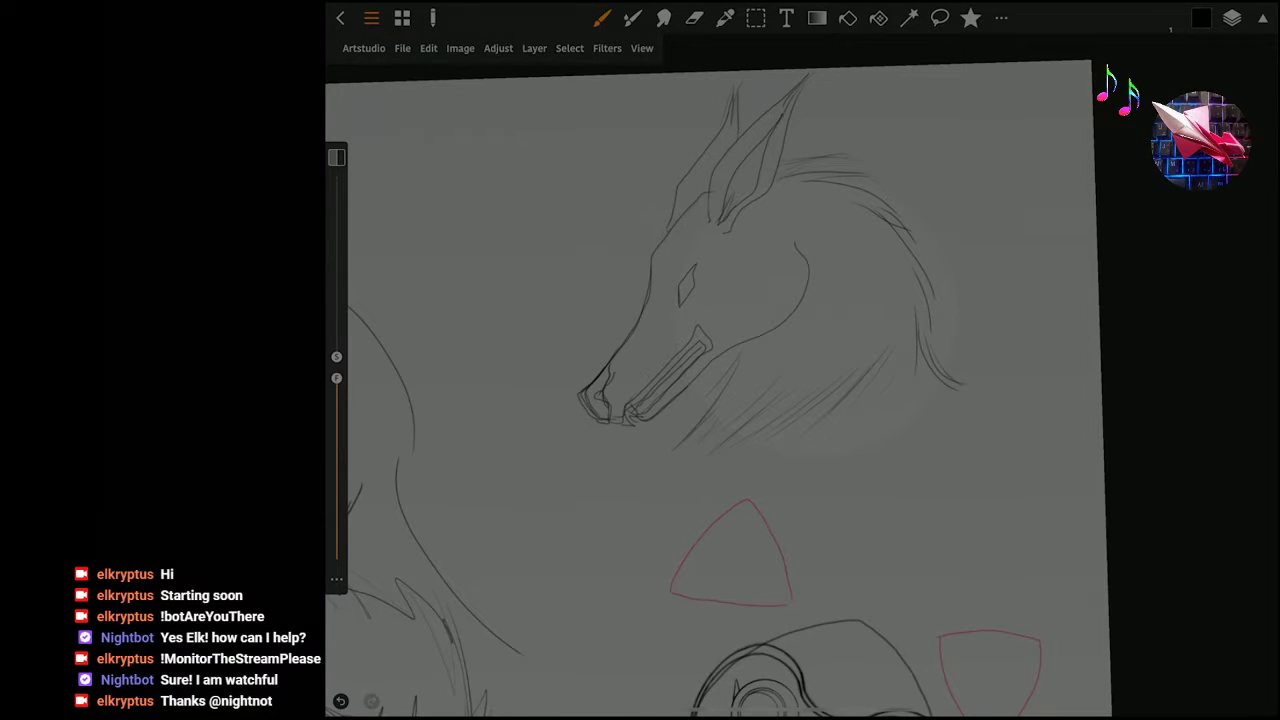
pyautogui.moveTo(803, 256)
pyautogui.mouseDown()
pyautogui.moveTo(790, 312)
pyautogui.moveTo(666, 404)
pyautogui.mouseUp()
pyautogui.scroll(-3, 720, 390)
pyautogui.scroll(-3, 720, 390)
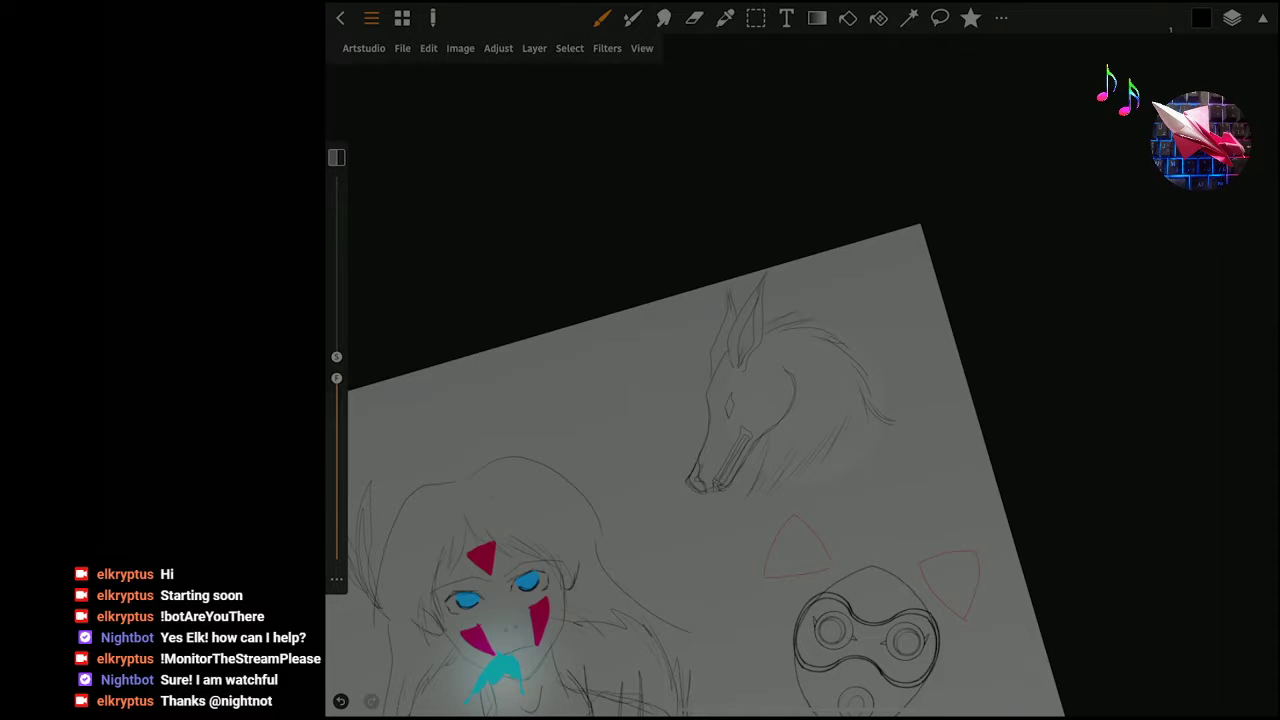
# Mirror the canvas view horizontally so the wolf faces right.
pyautogui.click(641, 48)
pyautogui.click(659, 110)
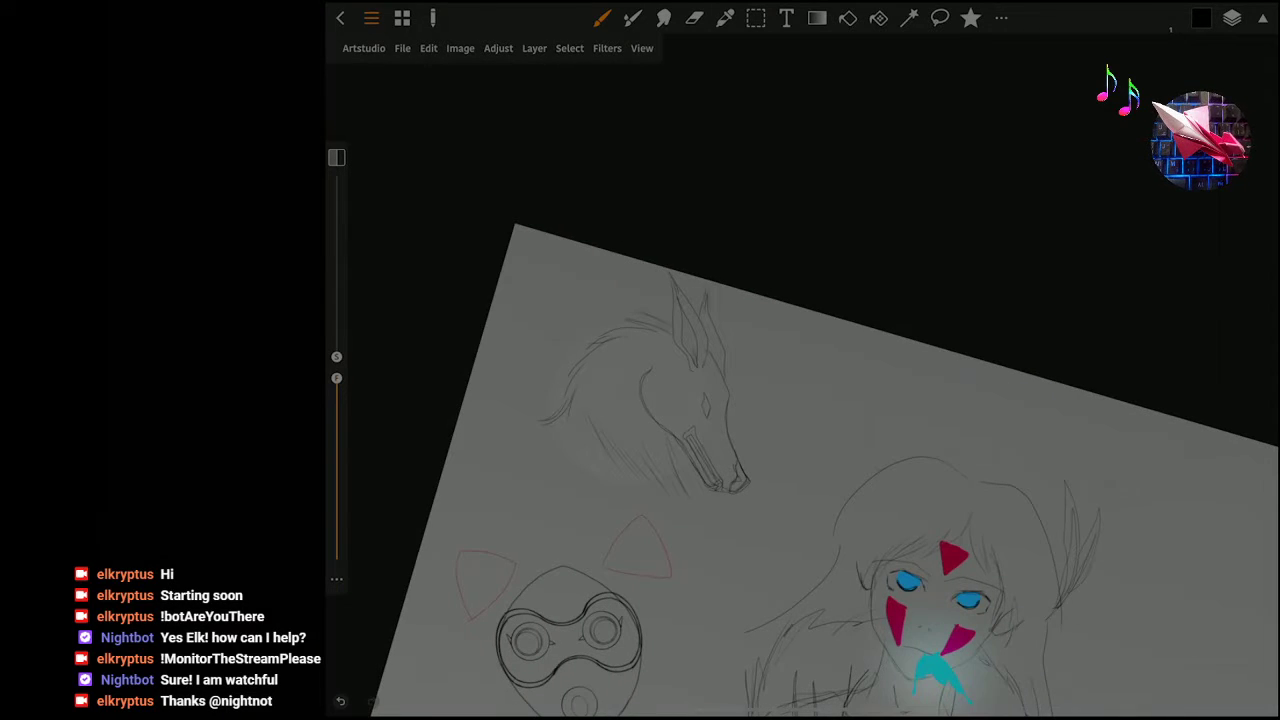
pyautogui.scroll(2, 800, 400)
pyautogui.scroll(2, 800, 400)
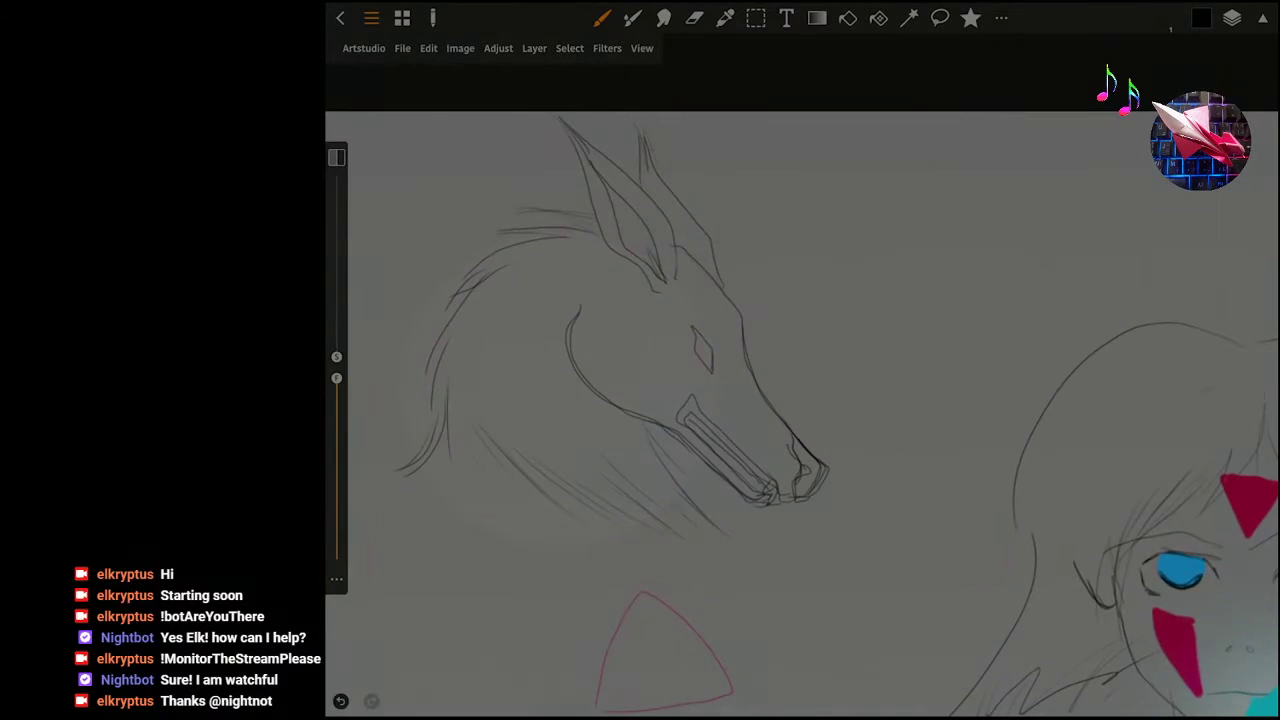
pyautogui.scroll(2, 800, 400)
# Save the document as Untitled 30, dismissing the rename dialog without changes.
pyautogui.click(428, 48)
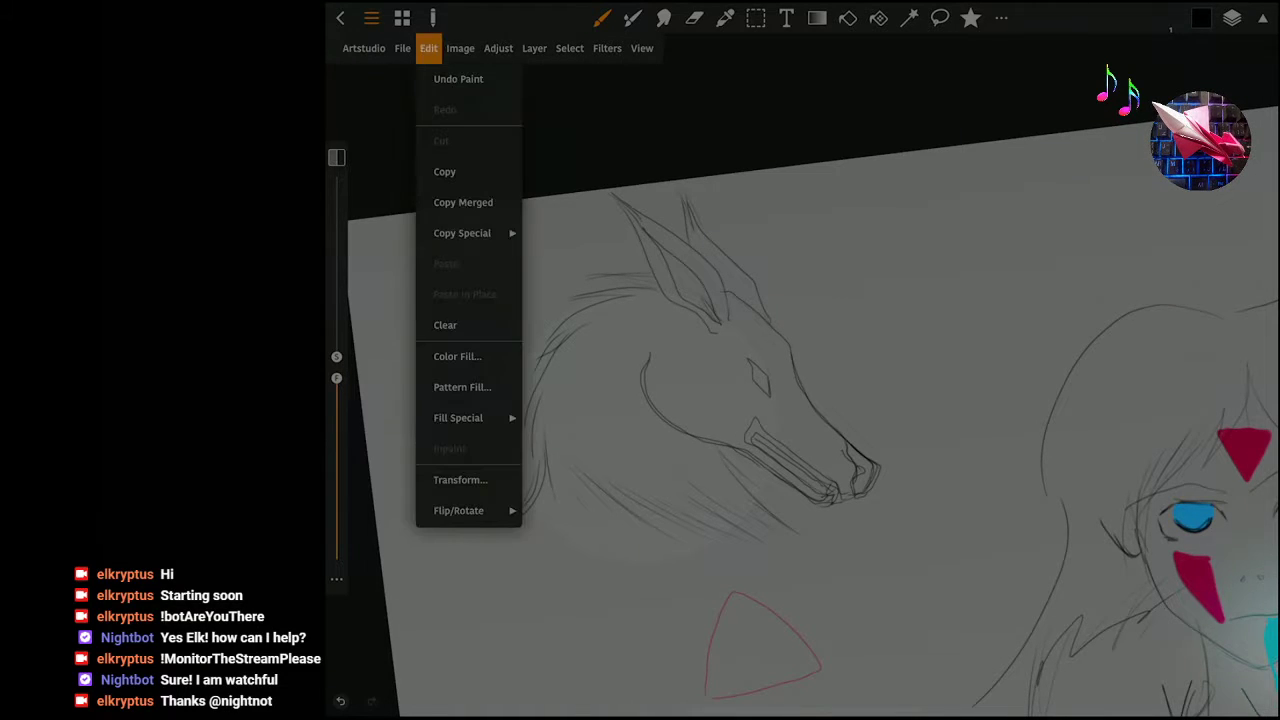
pyautogui.click(402, 48)
pyautogui.click(440, 171)
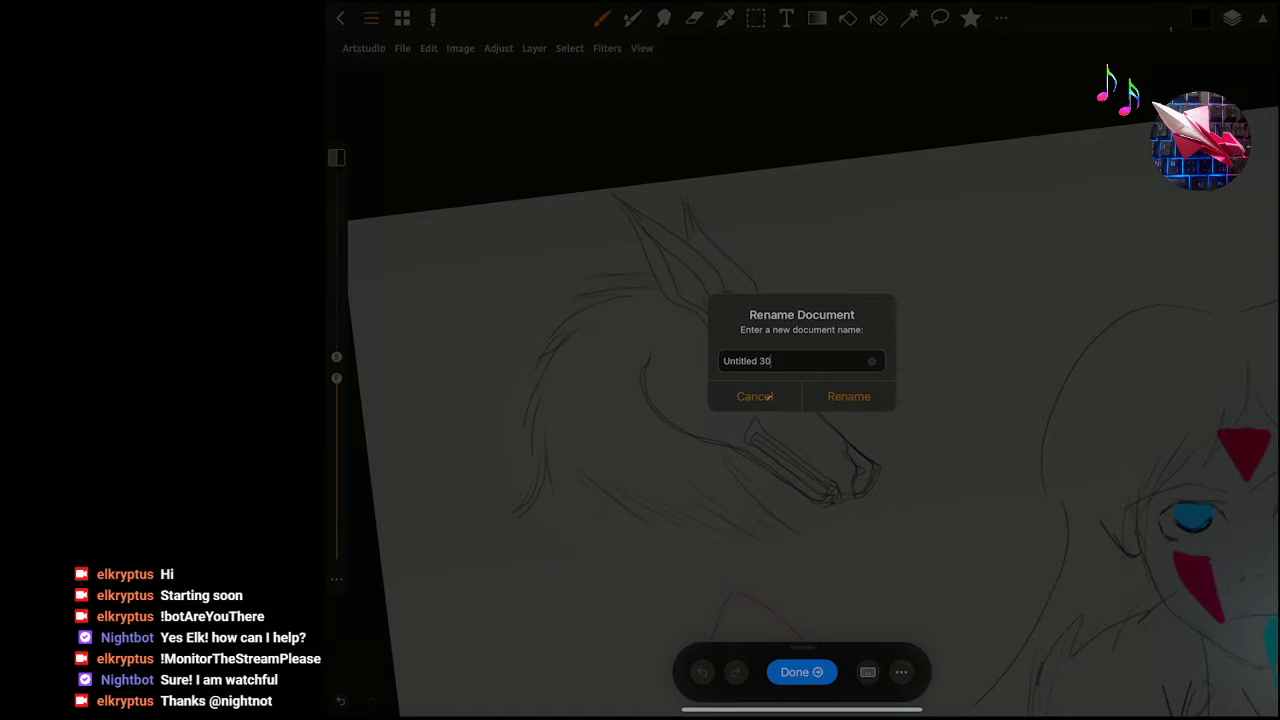
pyautogui.write(',')
pyautogui.click(867, 672)
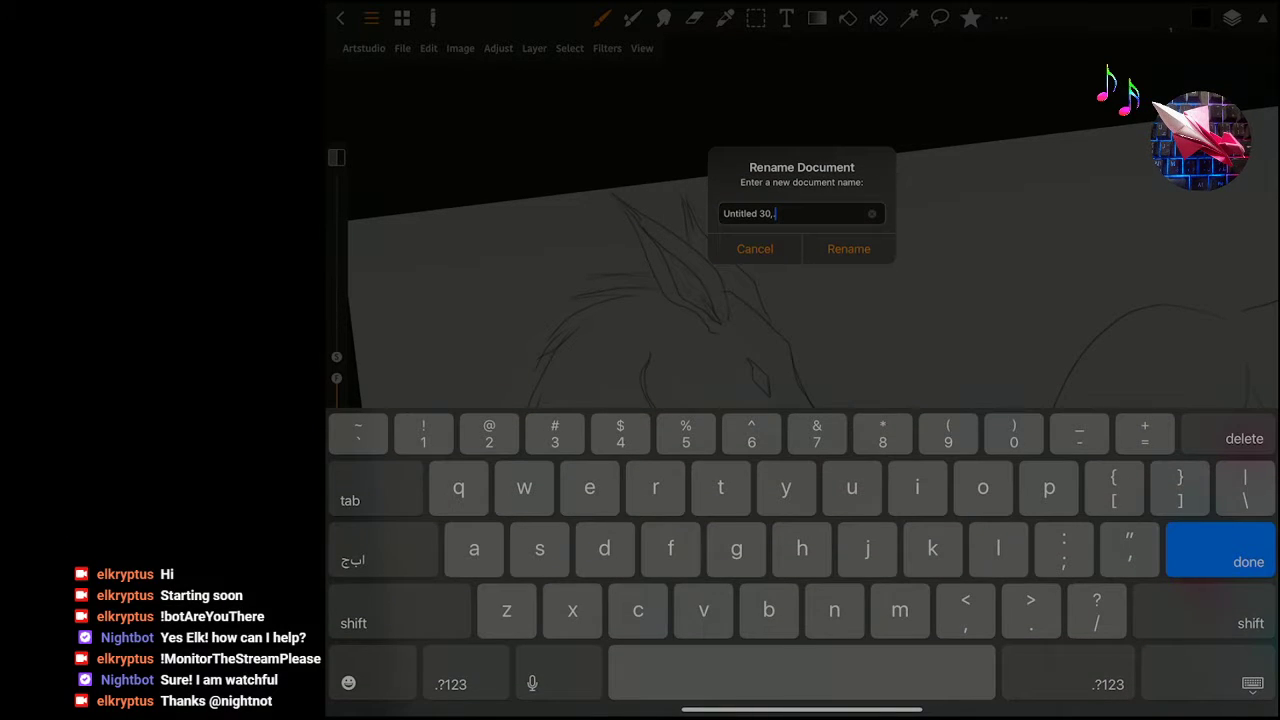
pyautogui.click(848, 248)
pyautogui.click(402, 48)
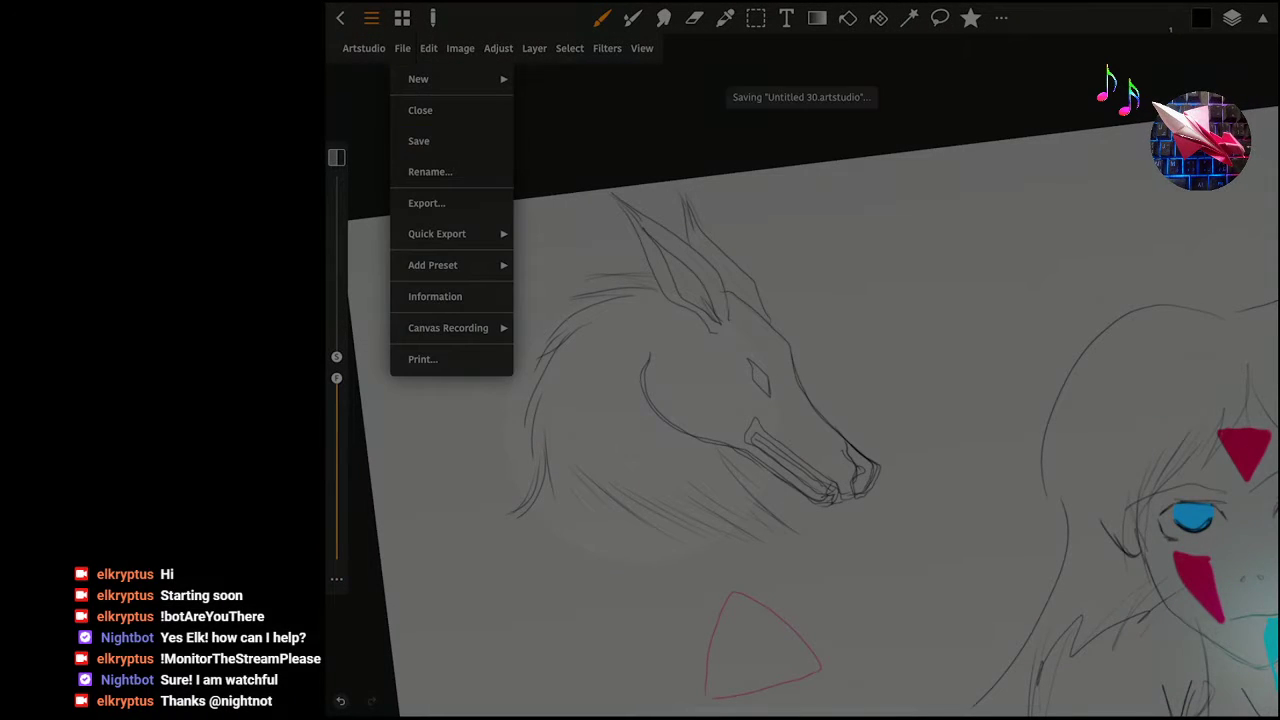
pyautogui.press('Escape')
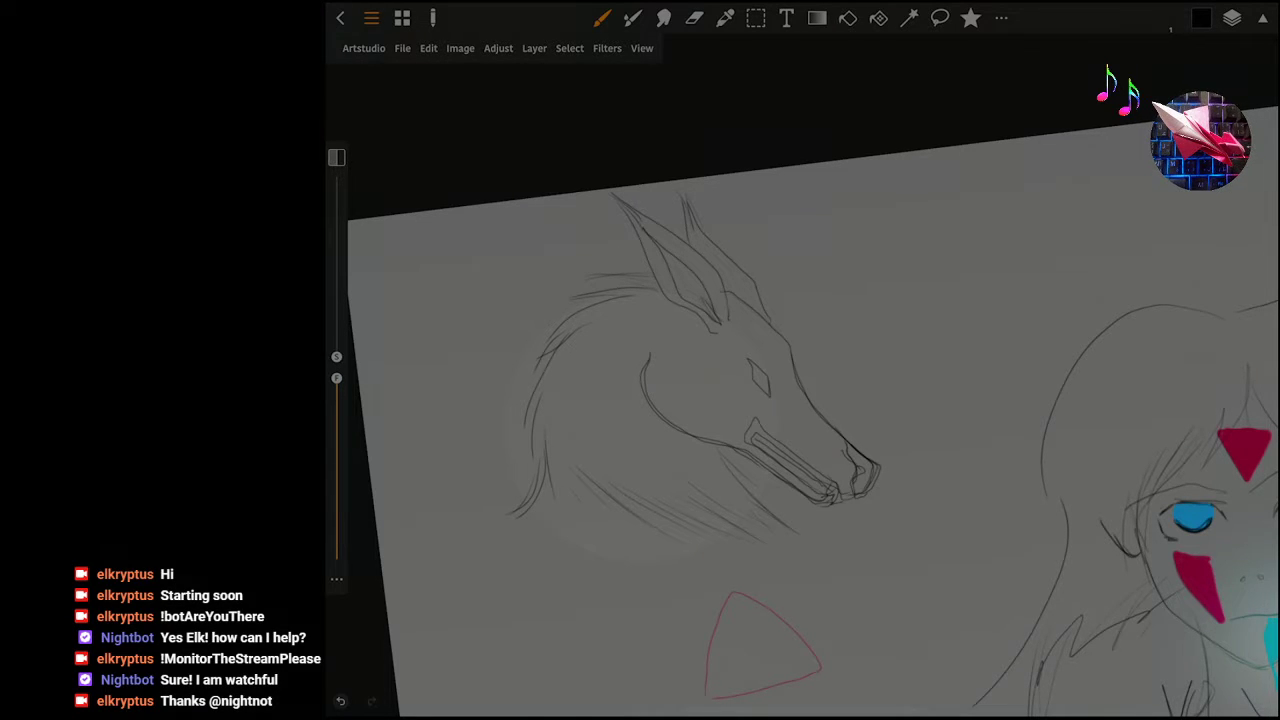
# Flip the canvas view back to normal so the wolf head faces left again.
pyautogui.scroll(2, 700, 400)
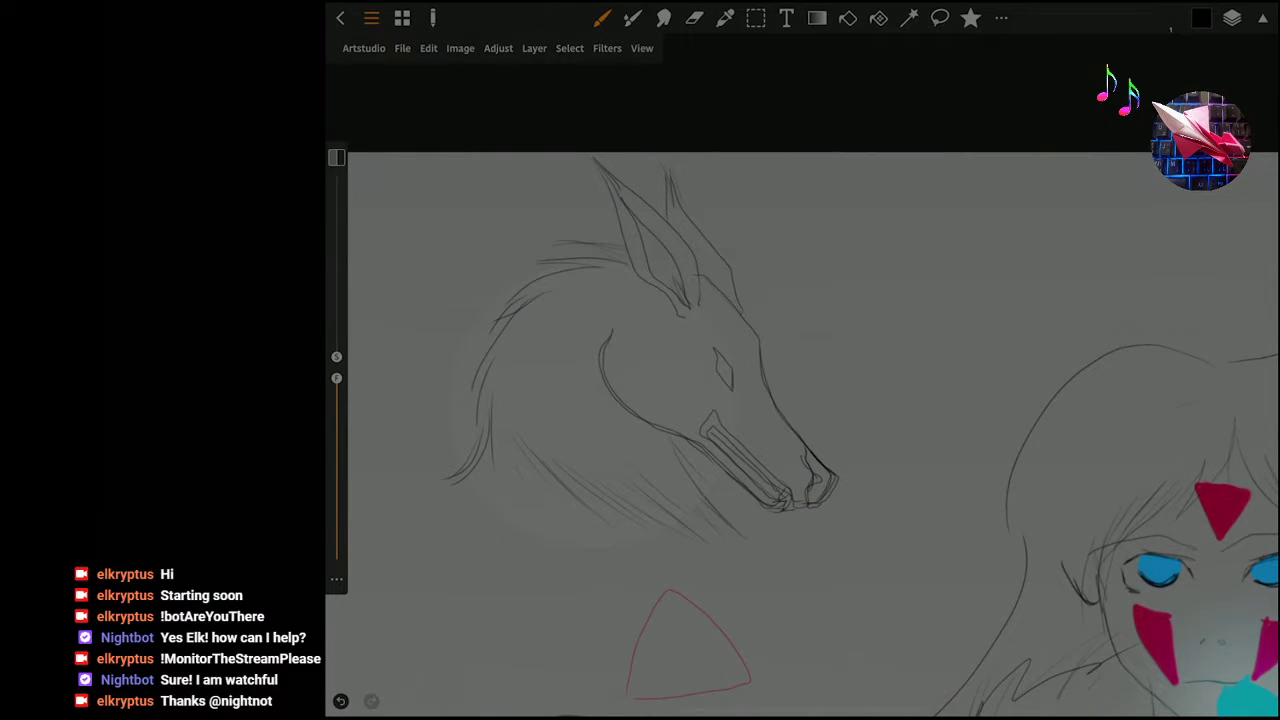
pyautogui.click(642, 48)
pyautogui.click(709, 108)
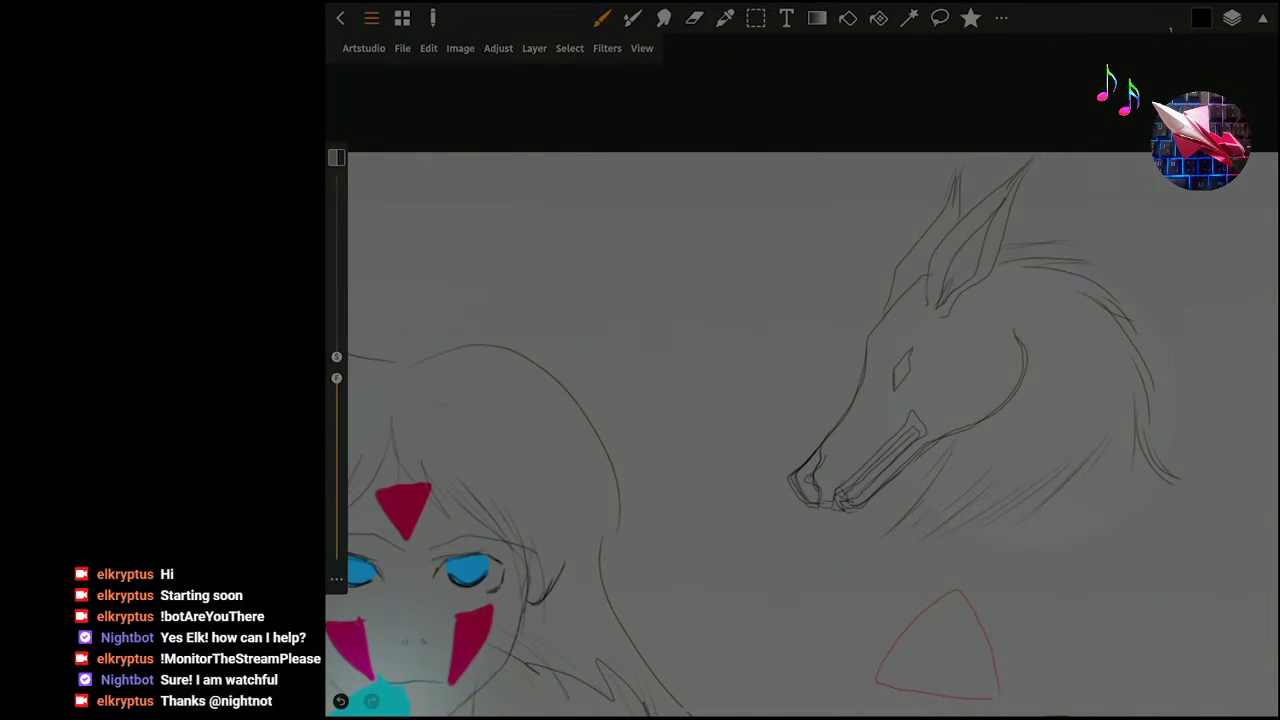
pyautogui.scroll(5, 850, 380)
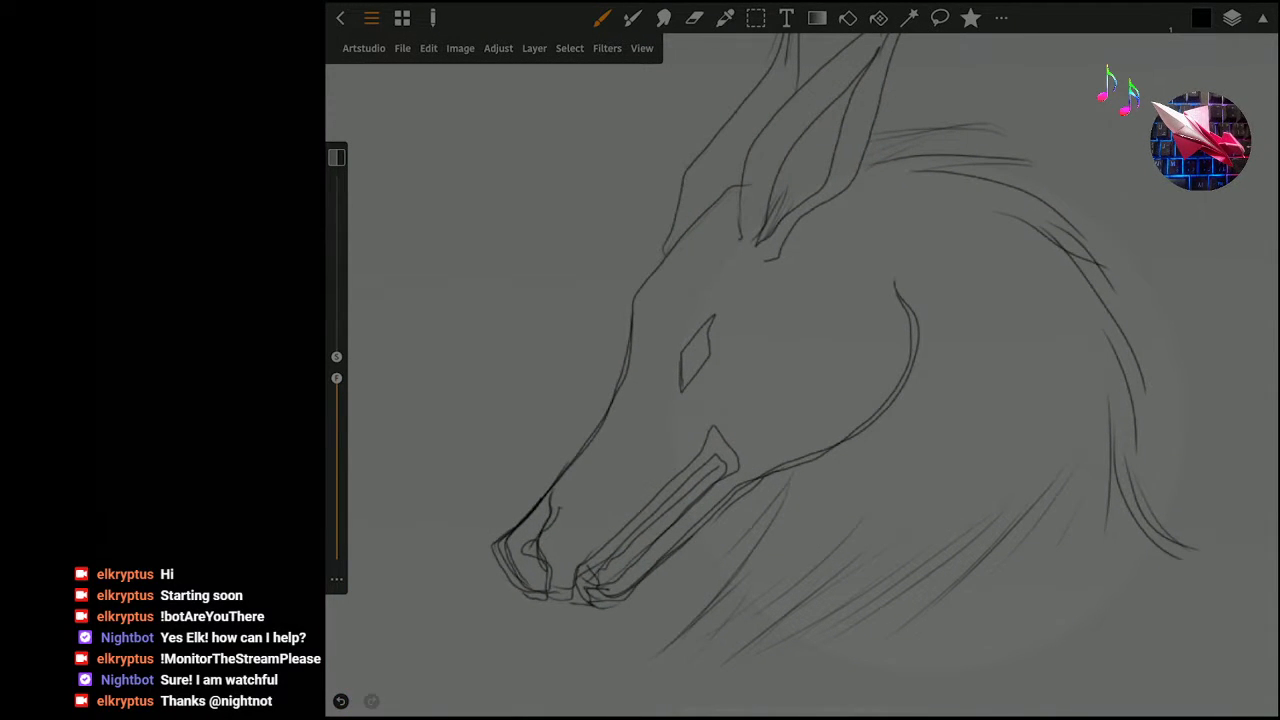
# Lasso-select the wolf's diamond eye and start a Free-mode transform on it.
pyautogui.press('l')
pyautogui.moveTo(650, 405); pyautogui.dragTo(754, 352)
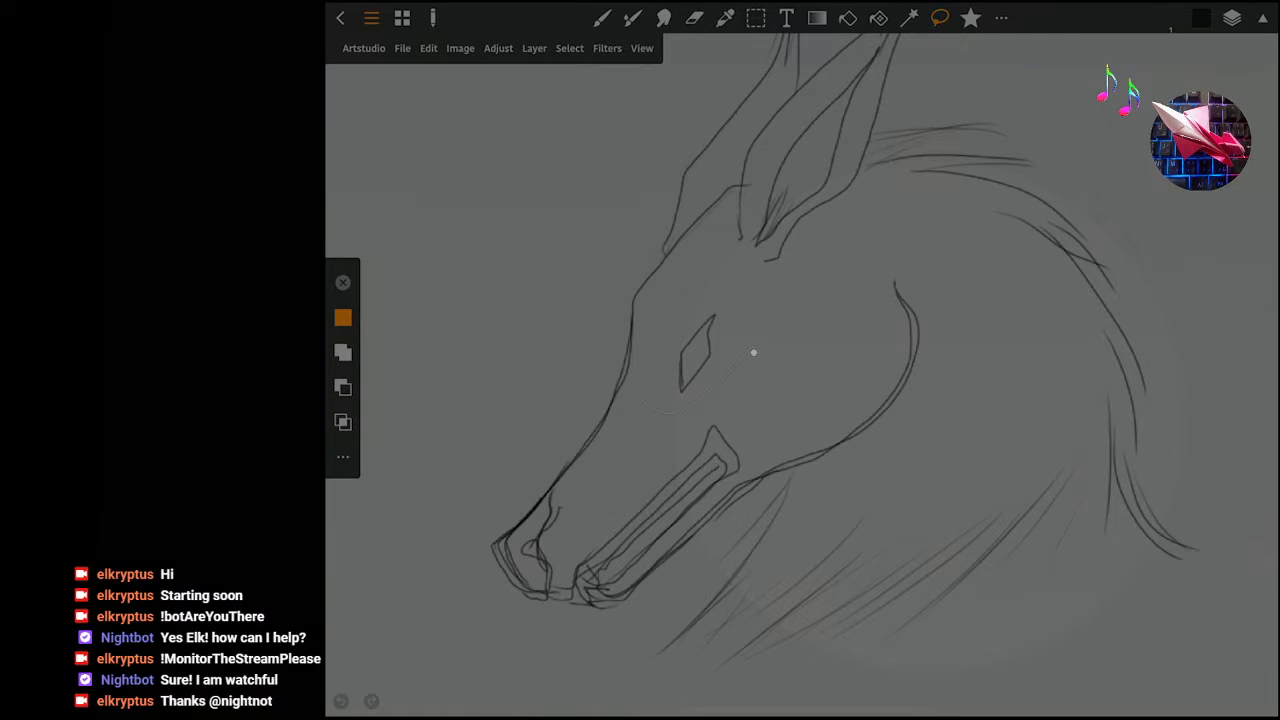
pyautogui.click(428, 48)
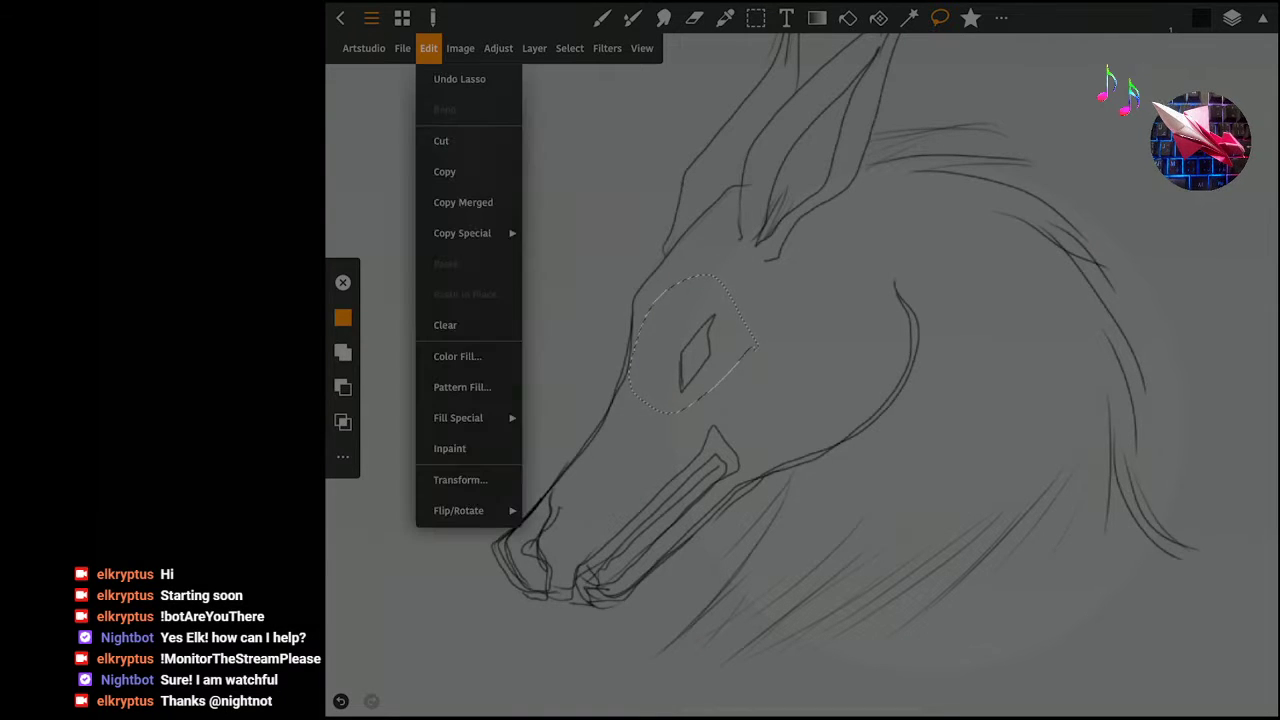
pyautogui.click(460, 479)
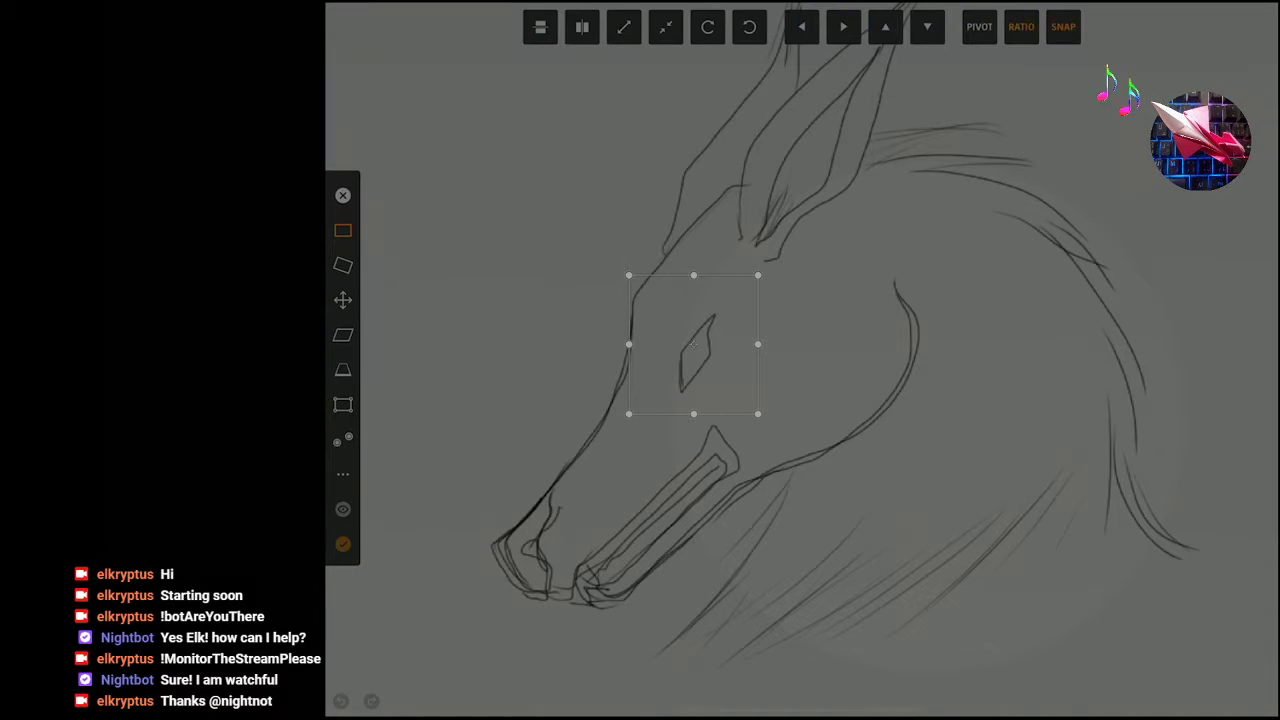
pyautogui.click(343, 474)
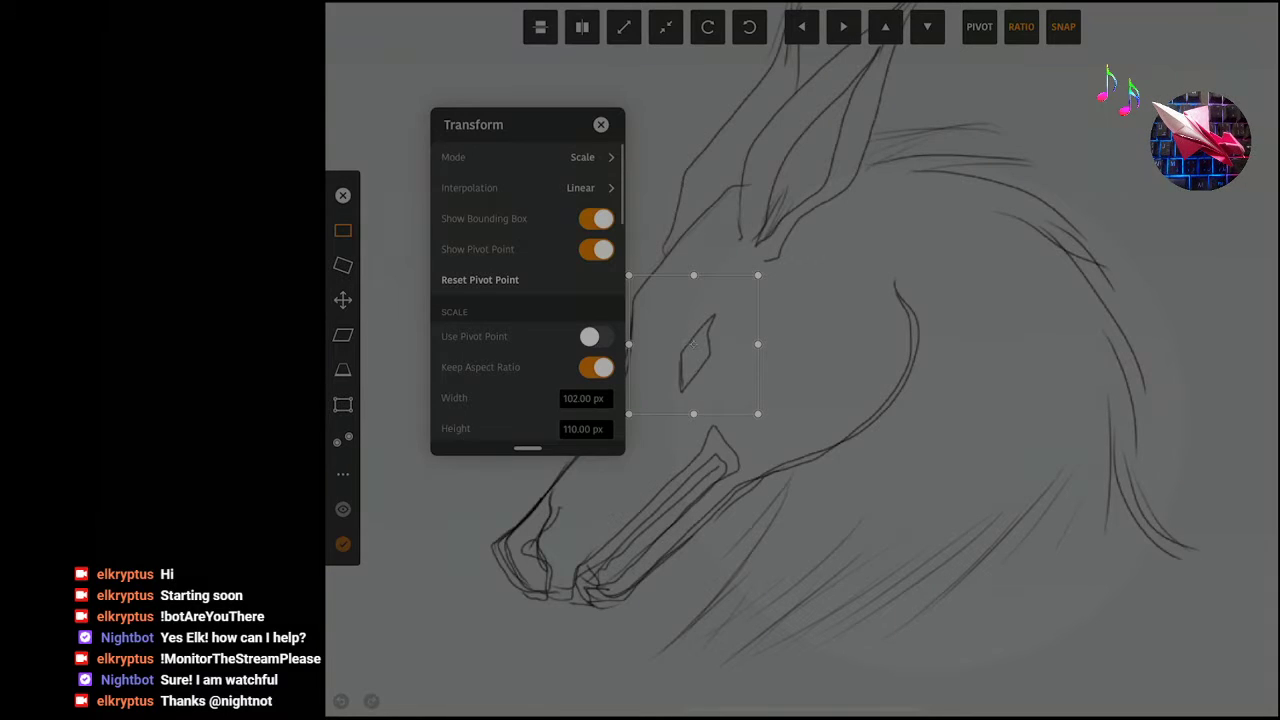
pyautogui.click(580, 157)
pyautogui.click(620, 217)
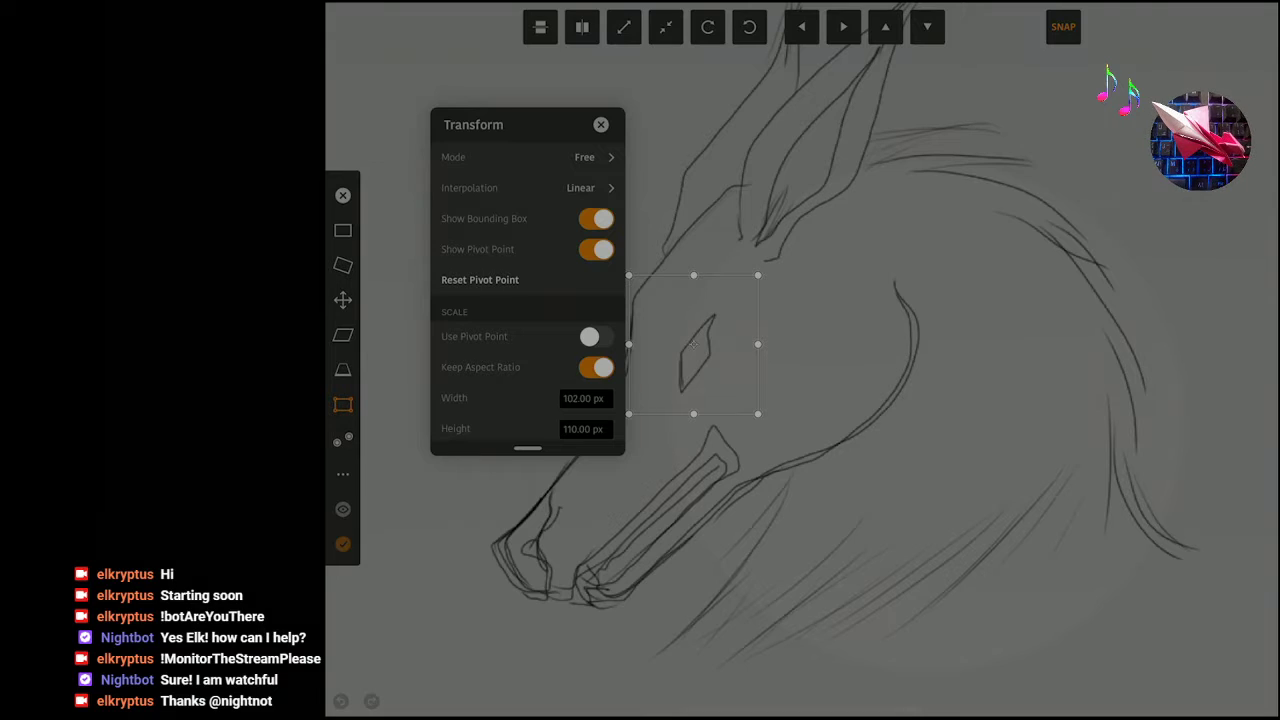
pyautogui.click(343, 265)
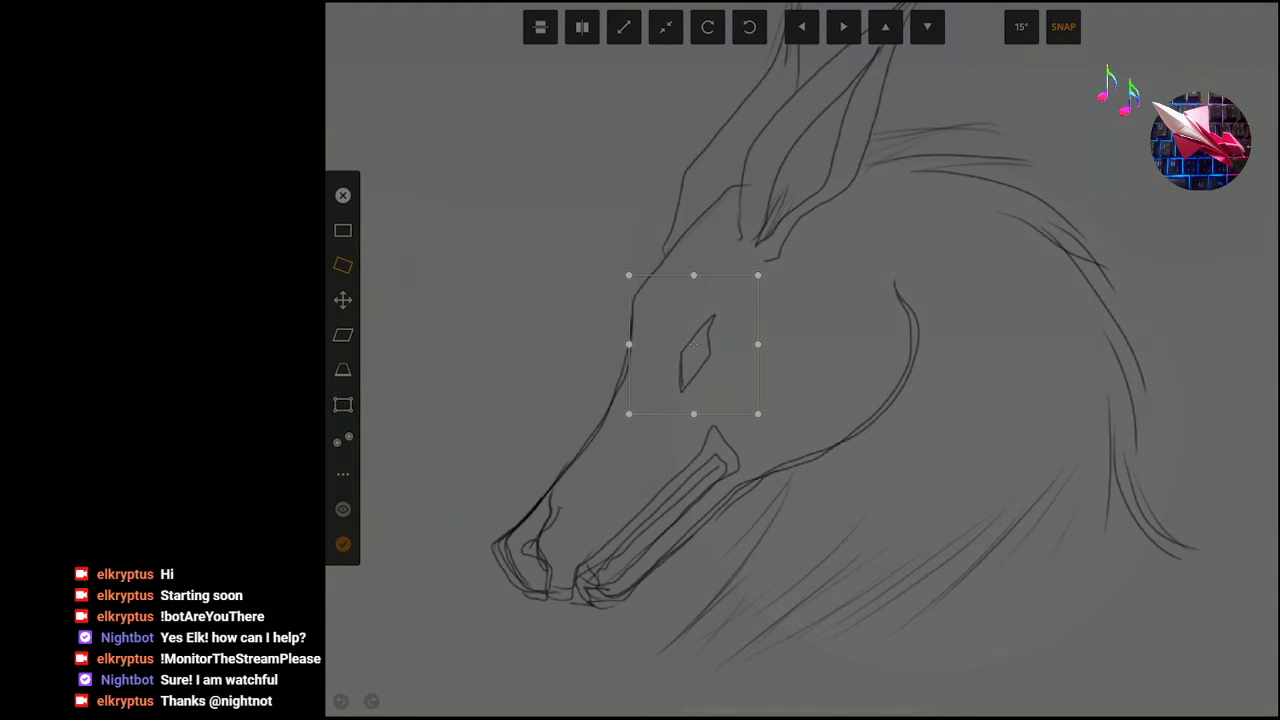
# Scale the eye to about 127.4%, shift it up the head, and apply the transform.
pyautogui.moveTo(693, 345); pyautogui.dragTo(694, 314)
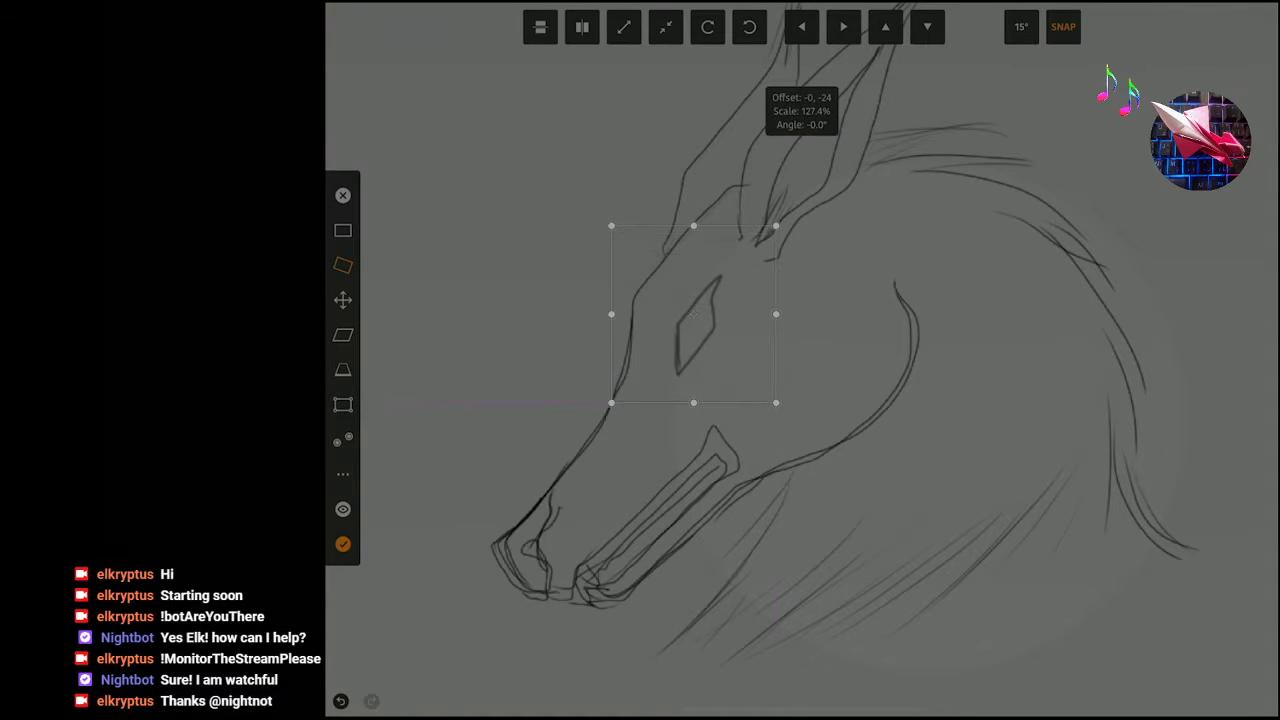
pyautogui.scroll(-5, 730, 380)
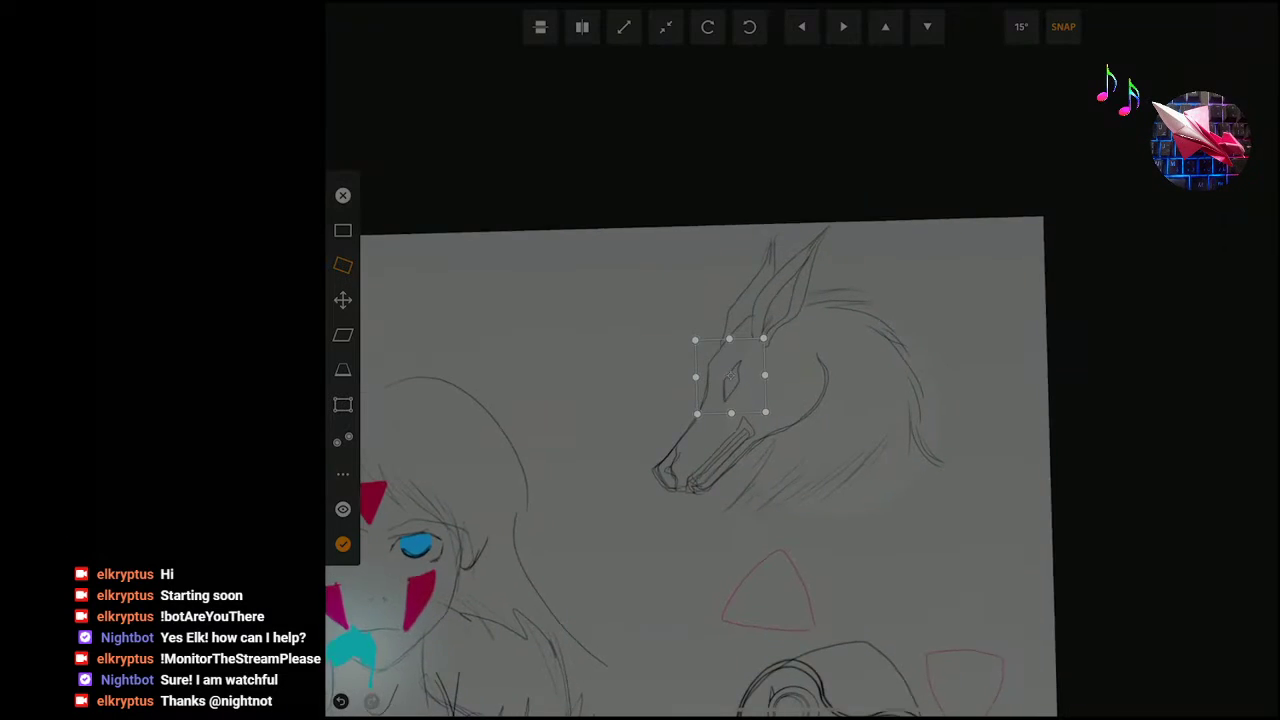
pyautogui.moveTo(731, 375); pyautogui.dragTo(690, 352)
pyautogui.scroll(2, 731, 372)
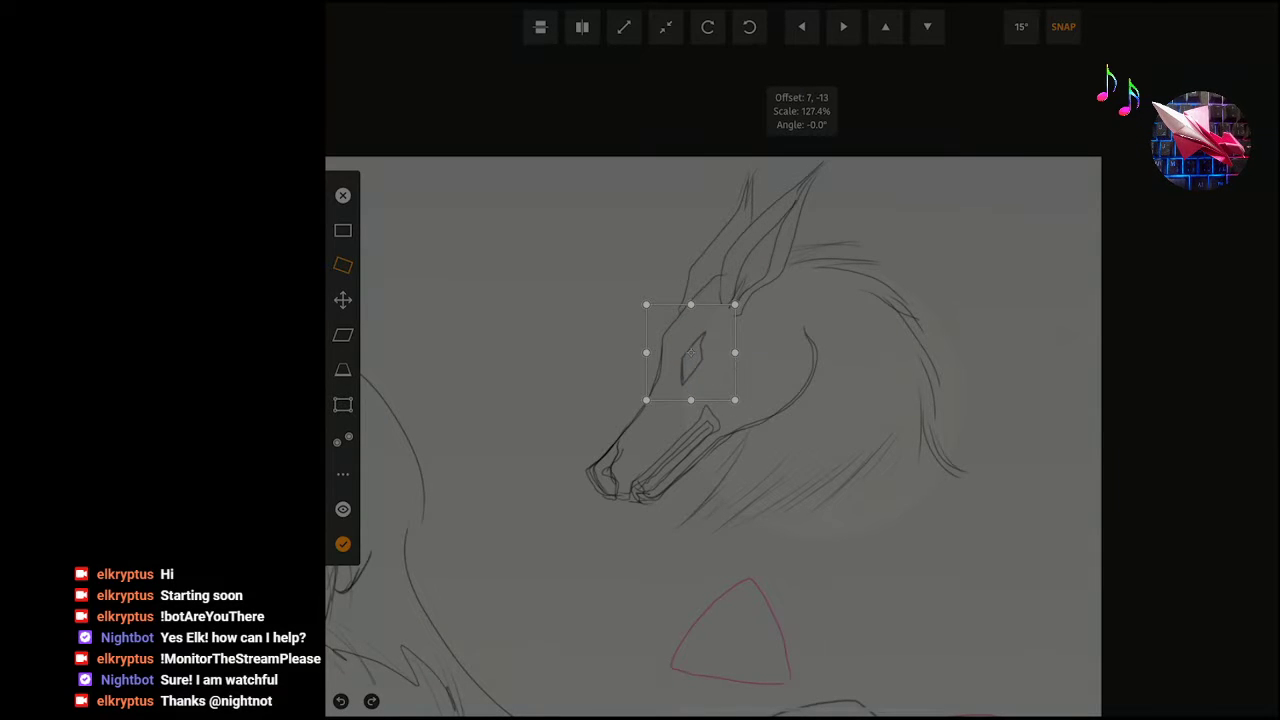
pyautogui.press('Return')
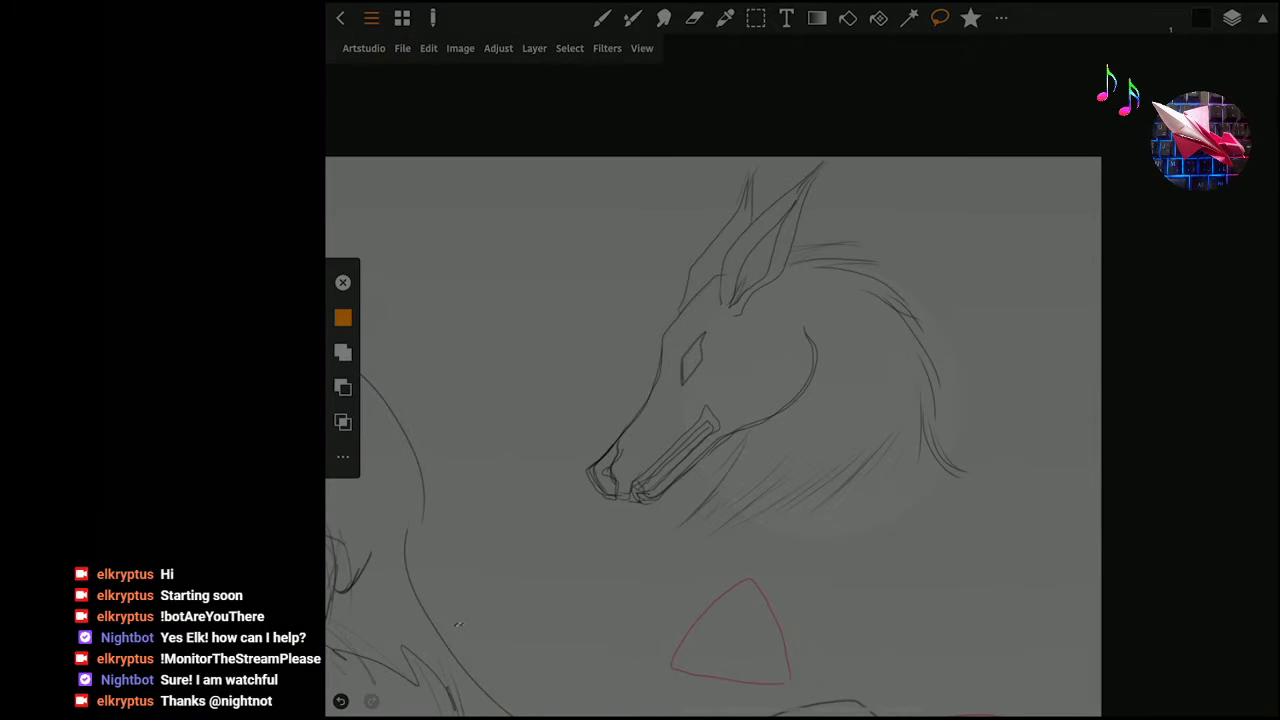
# Cancel the Rename Document dialog and save the document under its current name.
pyautogui.click(402, 48)
pyautogui.click(430, 169)
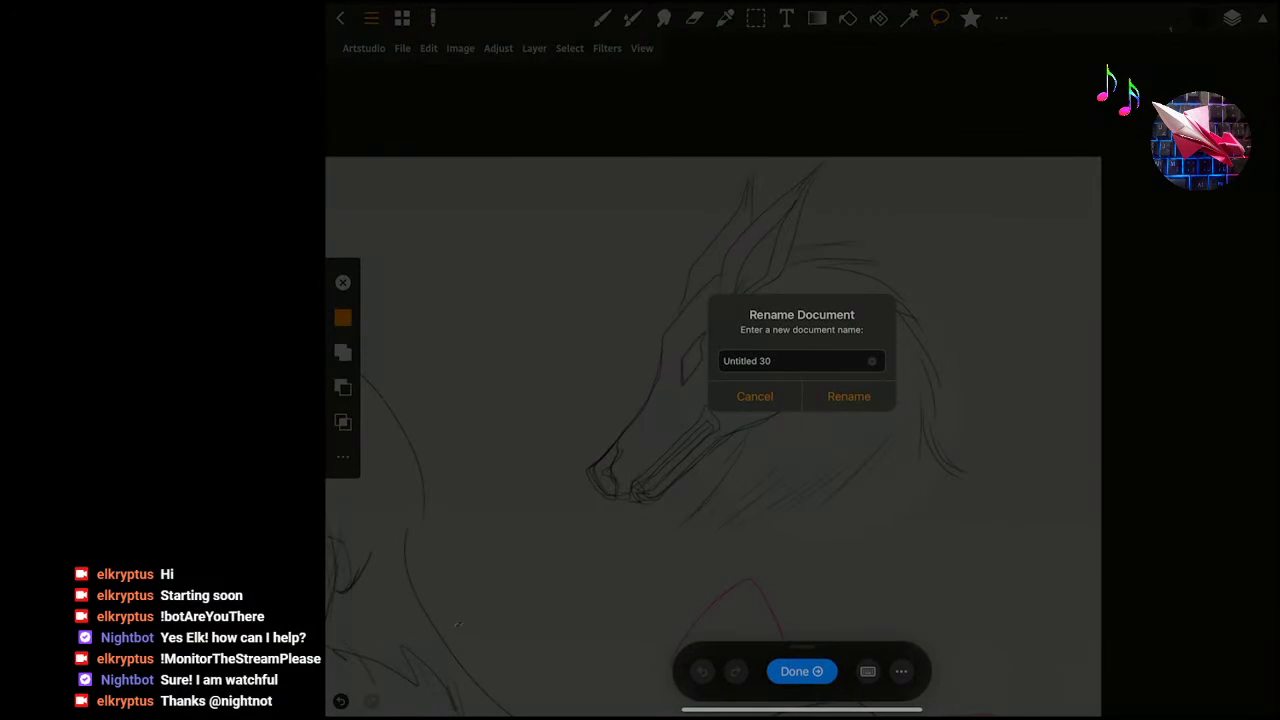
pyautogui.click(754, 396)
pyautogui.click(402, 48)
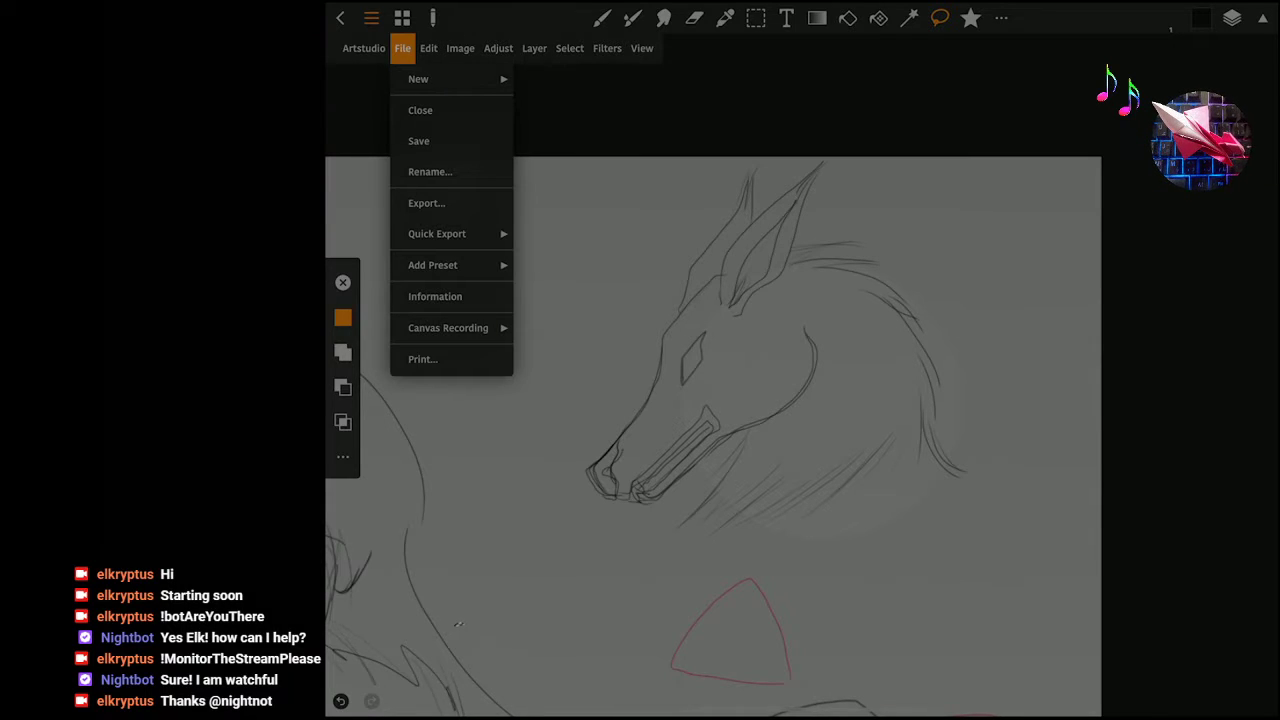
pyautogui.click(418, 141)
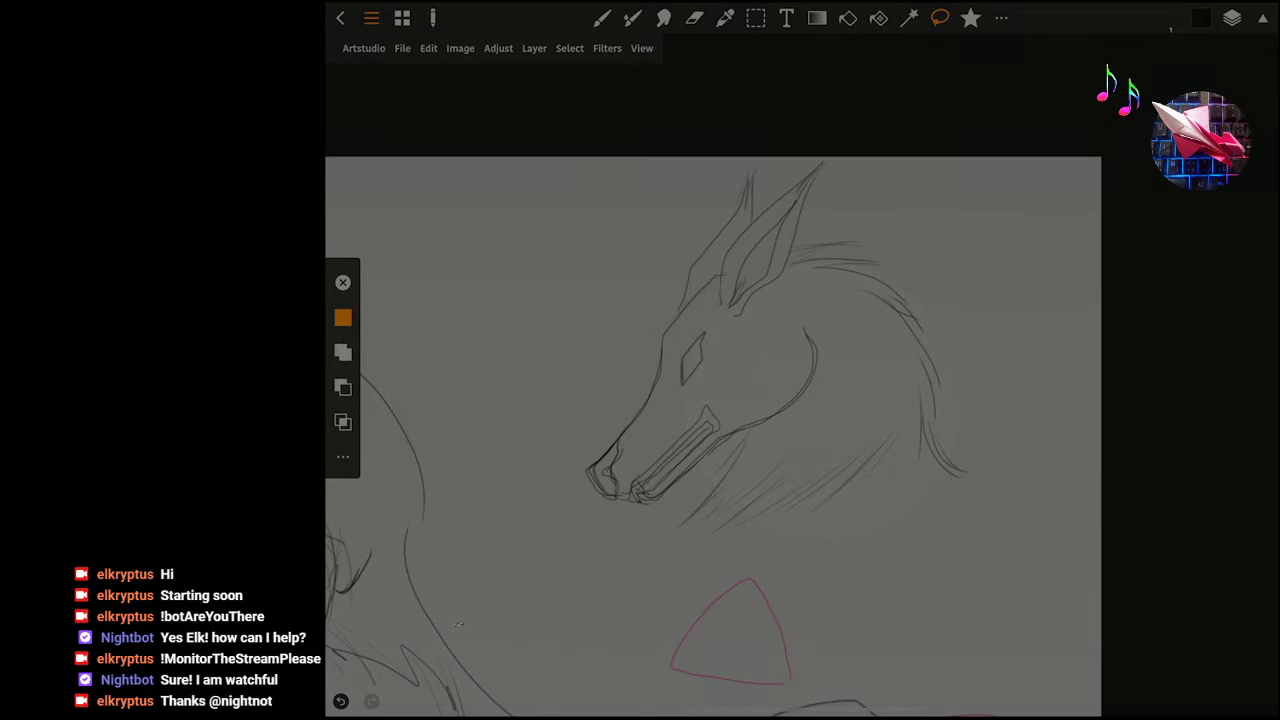
# Clear a stray selection on the neck and return to the pencil brush.
pyautogui.scroll(5, 713, 437)
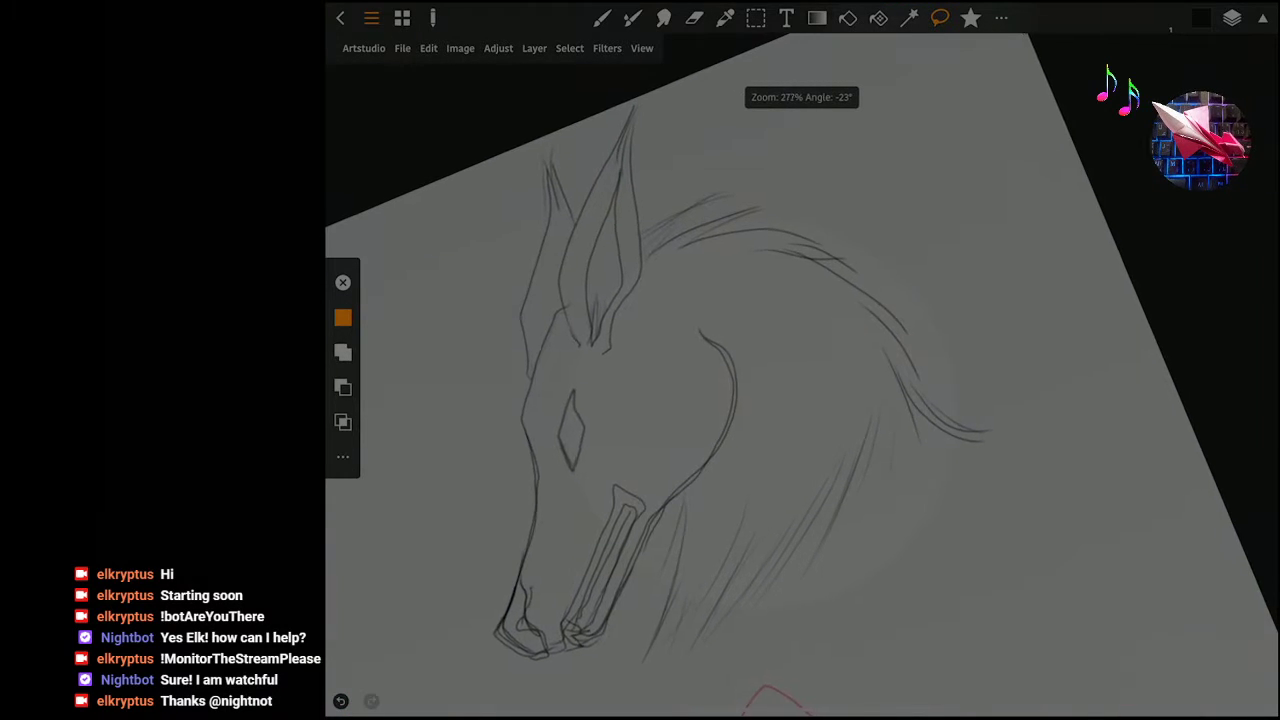
pyautogui.scroll(3, 640, 380)
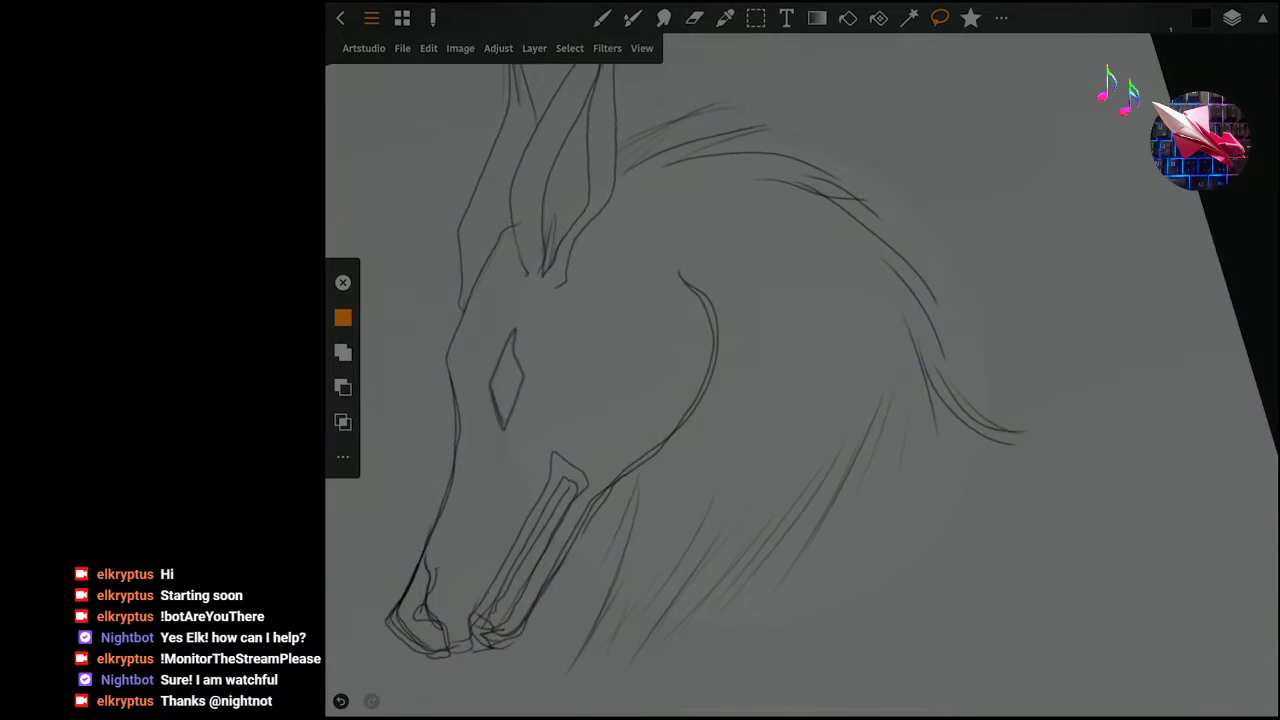
pyautogui.moveTo(604, 490); pyautogui.dragTo(610, 486)
pyautogui.press('b')
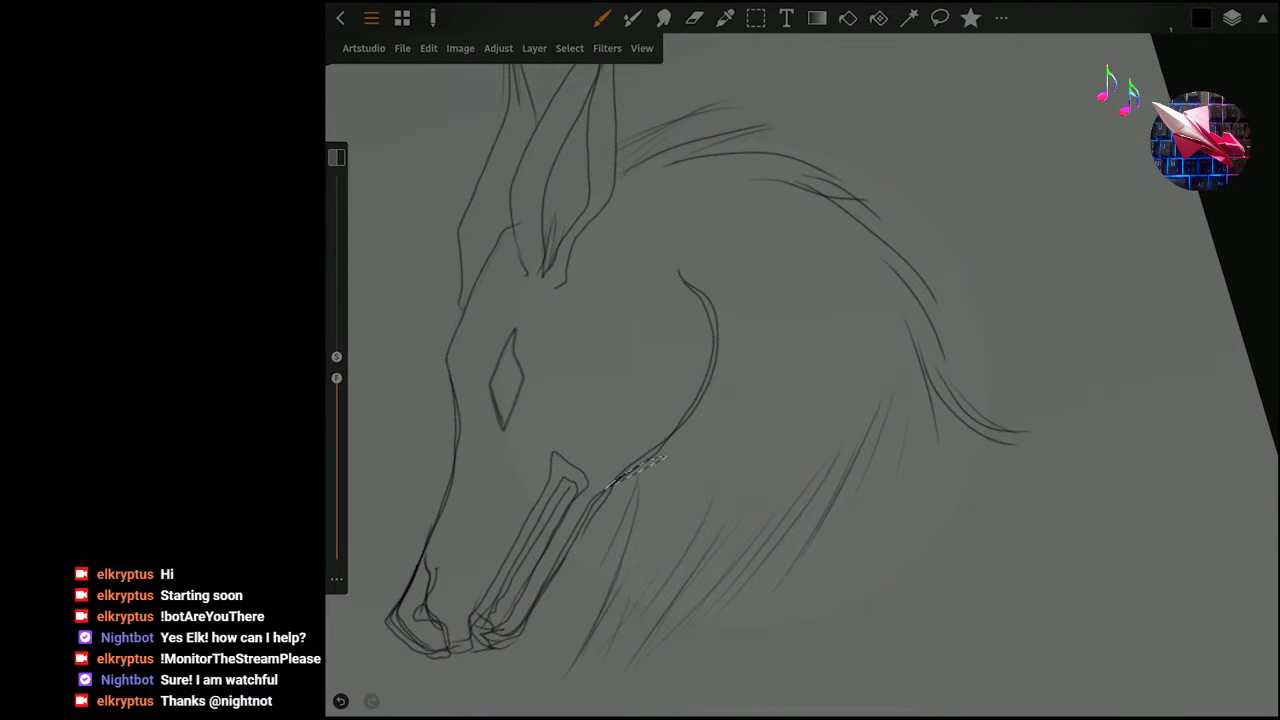
pyautogui.press('m')
pyautogui.hotkey('ctrl', 'd')
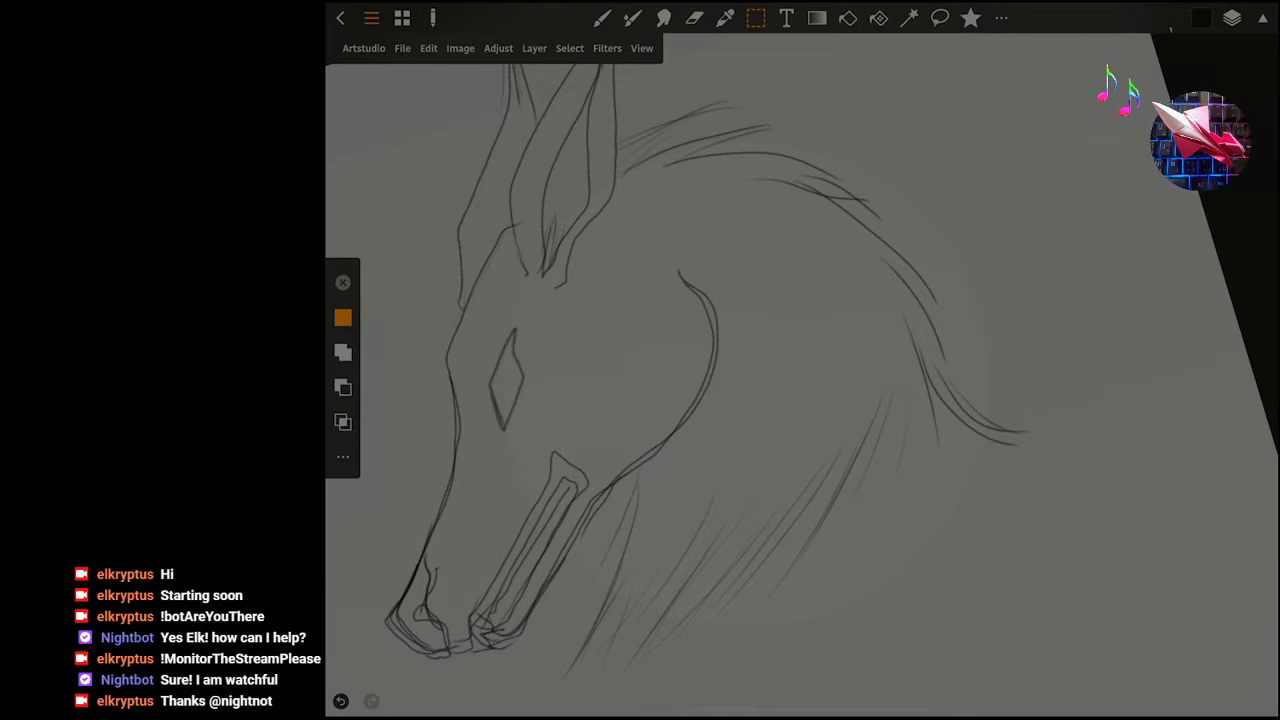
pyautogui.press('b')
pyautogui.moveTo(640, 400); pyautogui.dragTo(680, 380)
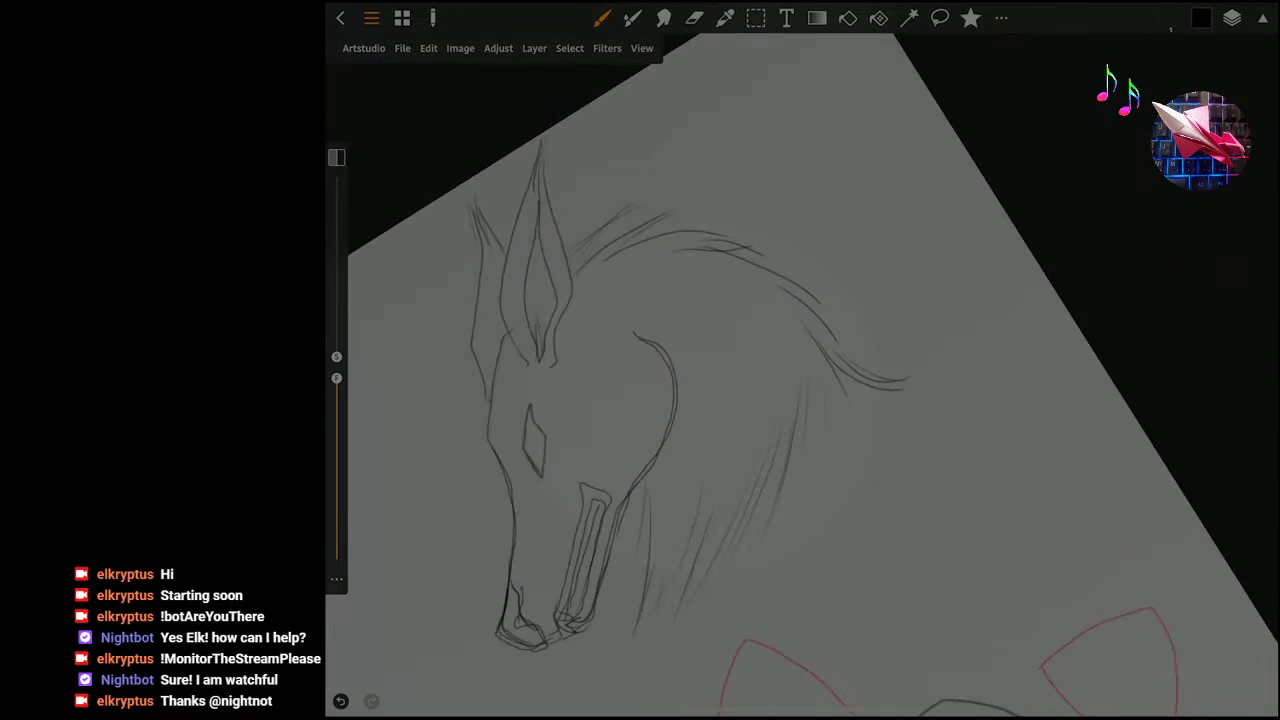
# Add several short pencil strokes along the wolf's neck curve.
pyautogui.moveTo(636, 490); pyautogui.dragTo(670, 464)
pyautogui.moveTo(688, 418); pyautogui.dragTo(658, 462)
pyautogui.moveTo(690, 404); pyautogui.dragTo(675, 431)
pyautogui.moveTo(660, 332); pyautogui.dragTo(683, 402)
pyautogui.moveTo(688, 356); pyautogui.dragTo(633, 496)
pyautogui.scroll(-5, 640, 400)
pyautogui.scroll(-3, 640, 400)
pyautogui.scroll(5, 740, 420)
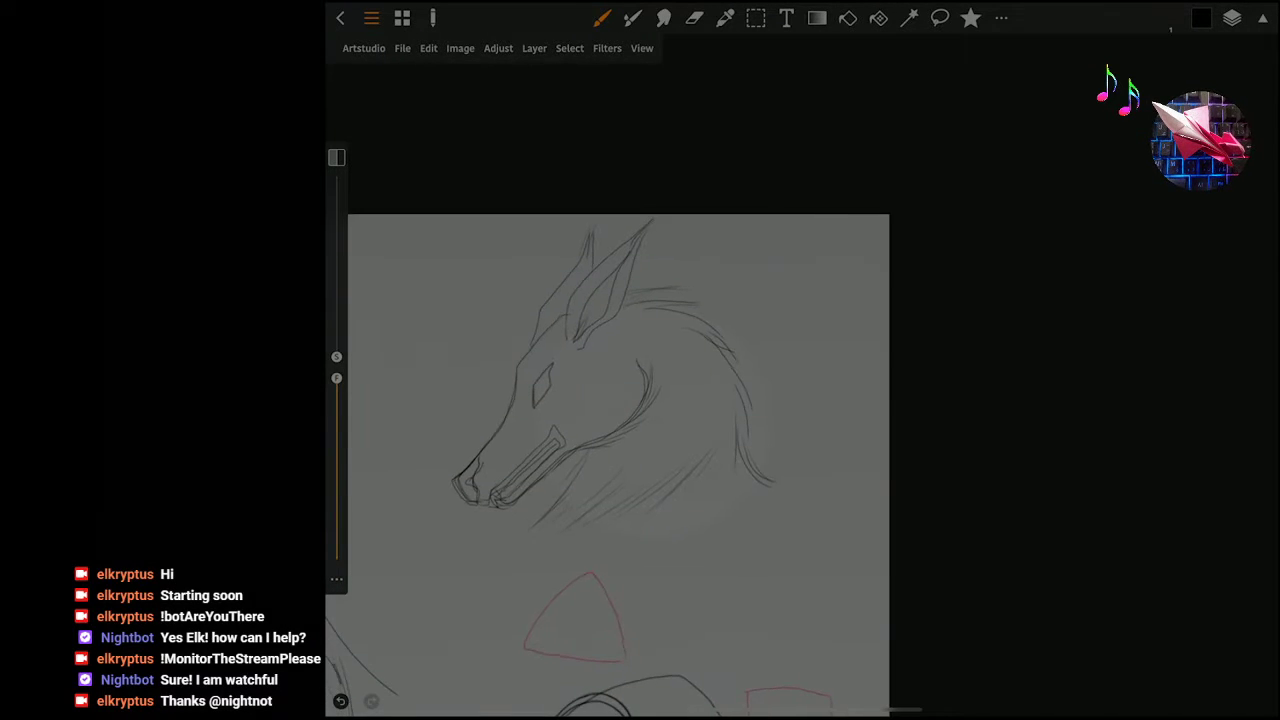
pyautogui.scroll(3, 740, 420)
# Trace a line down the head's left side, discarding a stray stroke beside the ear.
pyautogui.moveTo(647, 230); pyautogui.dragTo(630, 302)
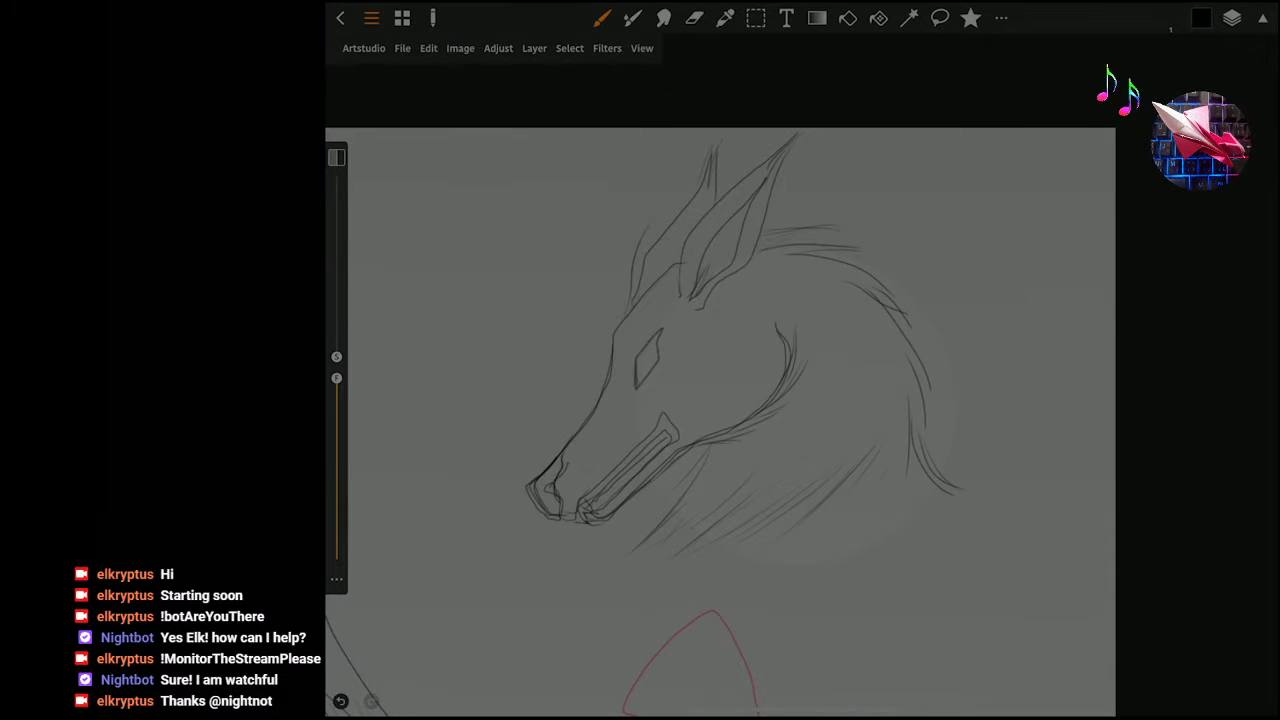
pyautogui.moveTo(655, 228); pyautogui.dragTo(634, 290)
pyautogui.hotkey('ctrl', 'z')
pyautogui.moveTo(651, 280); pyautogui.dragTo(588, 428)
pyautogui.scroll(-5, 720, 420)
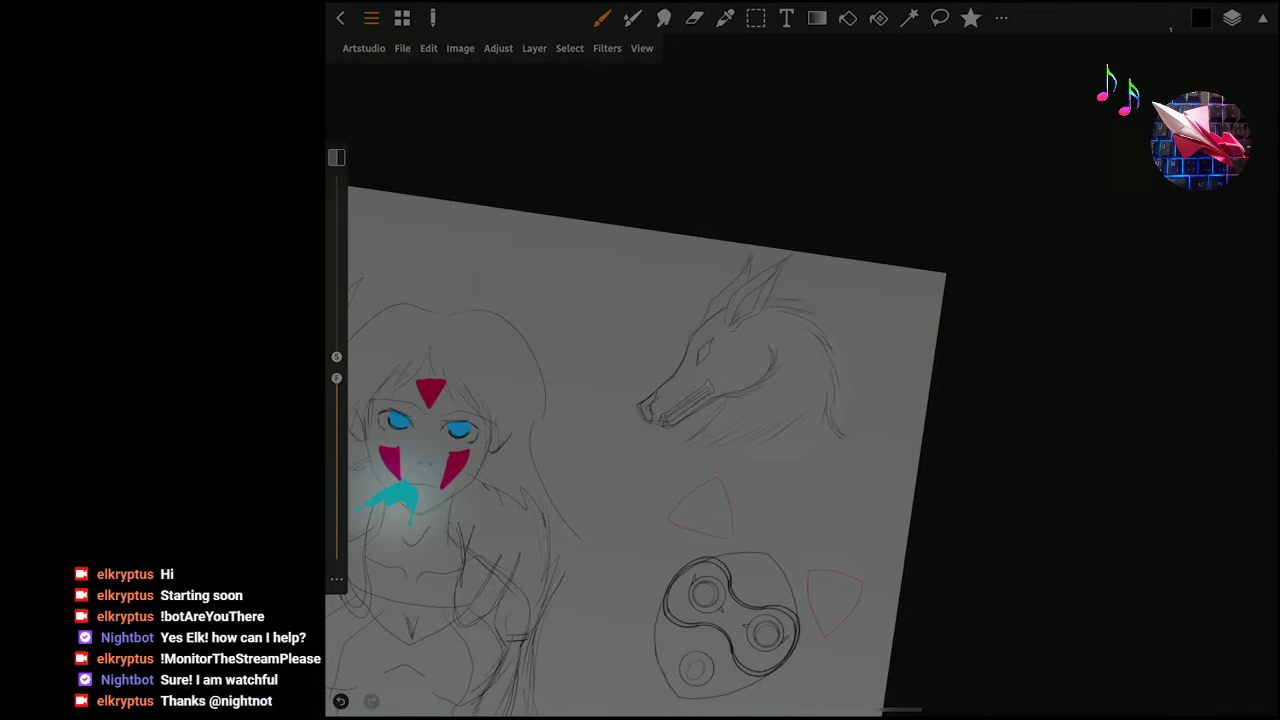
pyautogui.scroll(5, 740, 360)
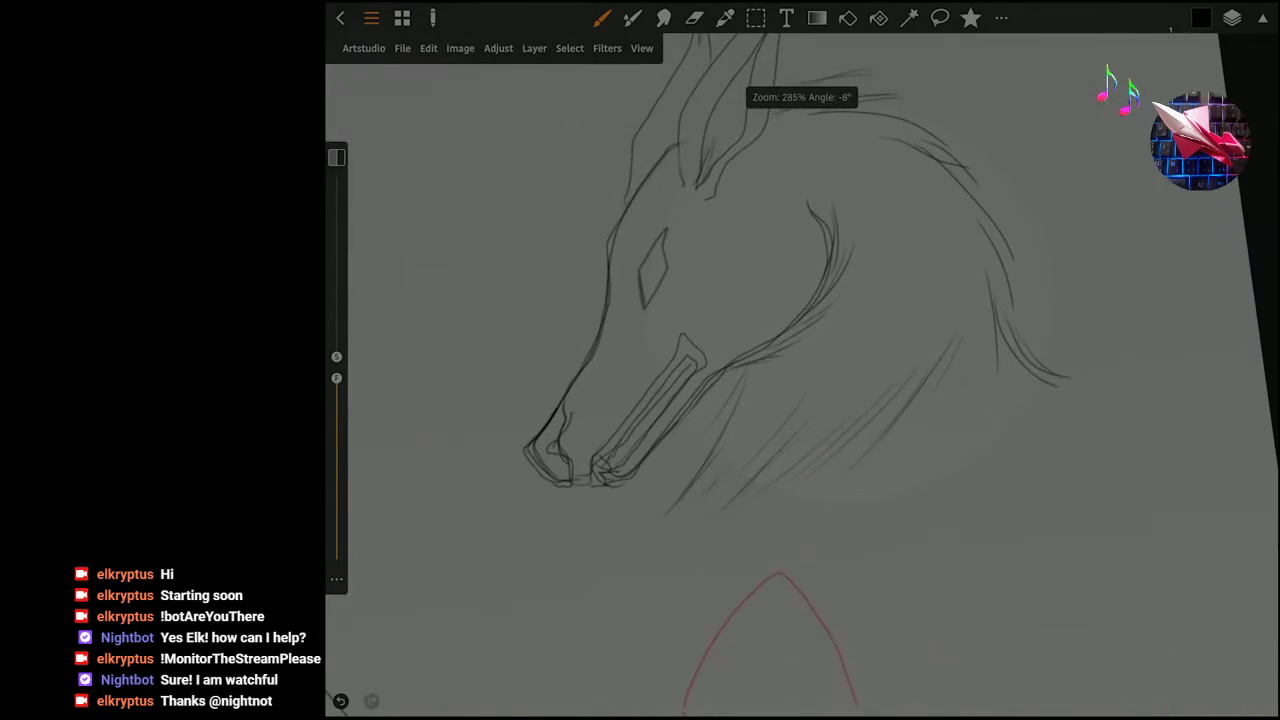
# Save the drawing from the File menu and zoom in on the wolf's eye.
pyautogui.click(402, 48)
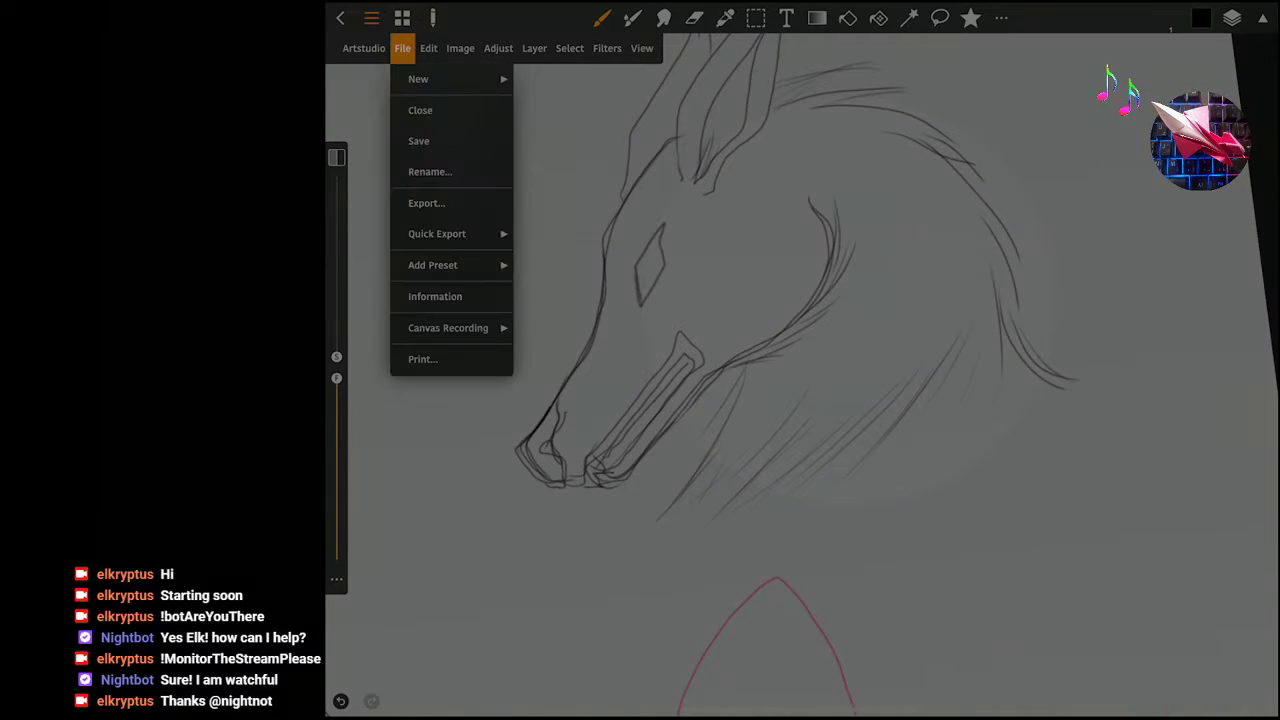
pyautogui.click(425, 141)
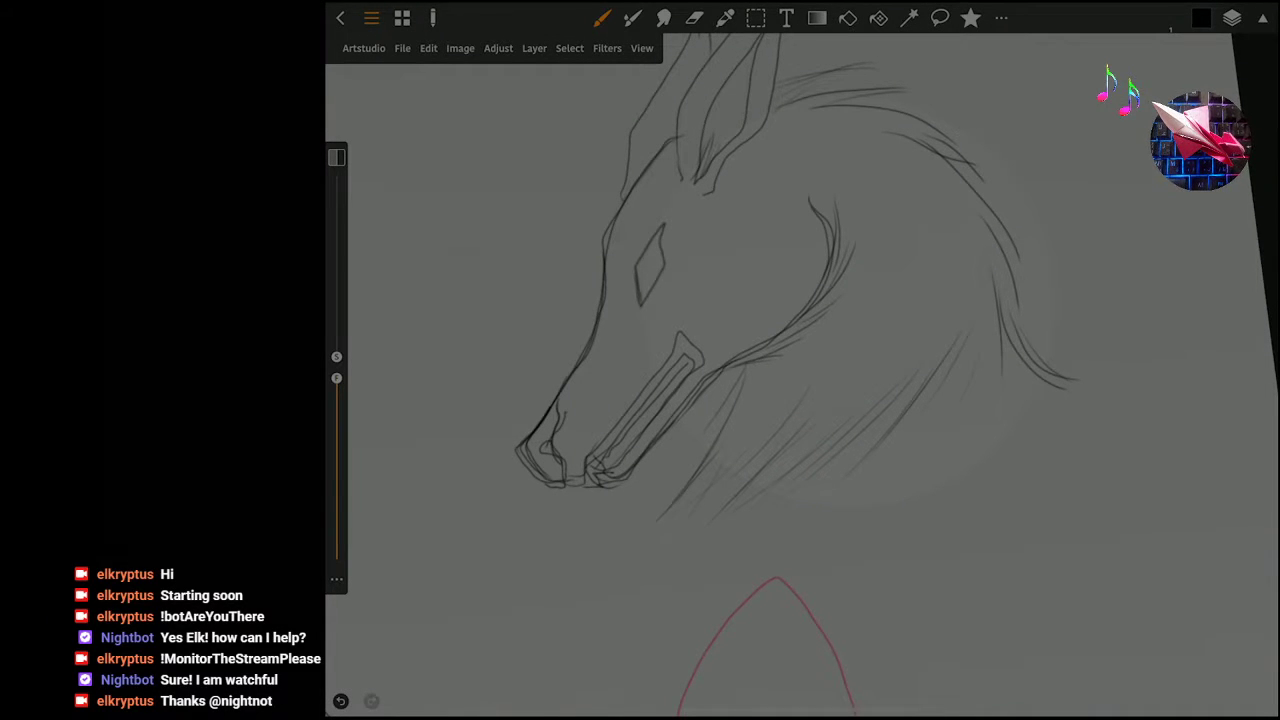
pyautogui.scroll(2, 650, 300)
pyautogui.scroll(4, 650, 300)
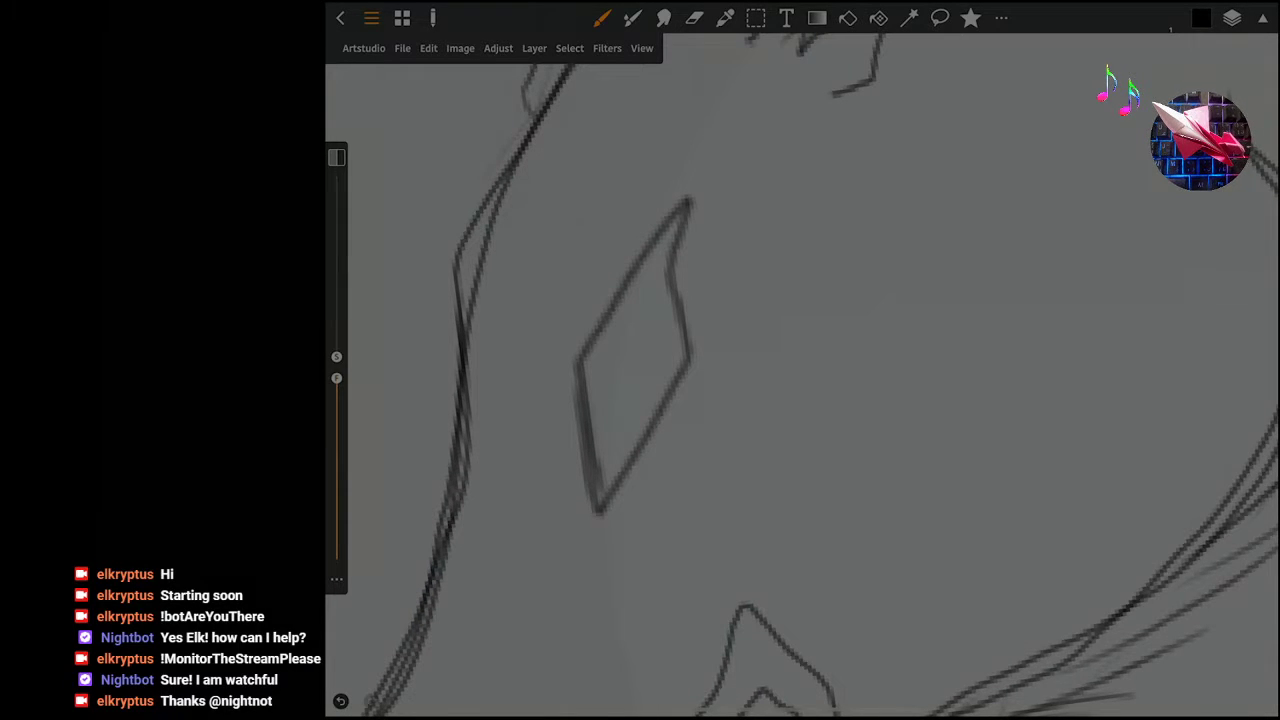
# Sketch an eyelid curve and lines inside the wolf's eye, undoing the stroke across it.
pyautogui.moveTo(590, 420)
pyautogui.mouseDown()
pyautogui.moveTo(658, 406)
pyautogui.moveTo(590, 398)
pyautogui.mouseUp()
pyautogui.moveTo(614, 306)
pyautogui.mouseDown()
pyautogui.moveTo(645, 302)
pyautogui.moveTo(680, 326)
pyautogui.moveTo(610, 310)
pyautogui.mouseUp()
pyautogui.moveTo(598, 366)
pyautogui.mouseDown()
pyautogui.moveTo(672, 364)
pyautogui.moveTo(586, 356)
pyautogui.mouseUp()
pyautogui.scroll(-5, 750, 400)
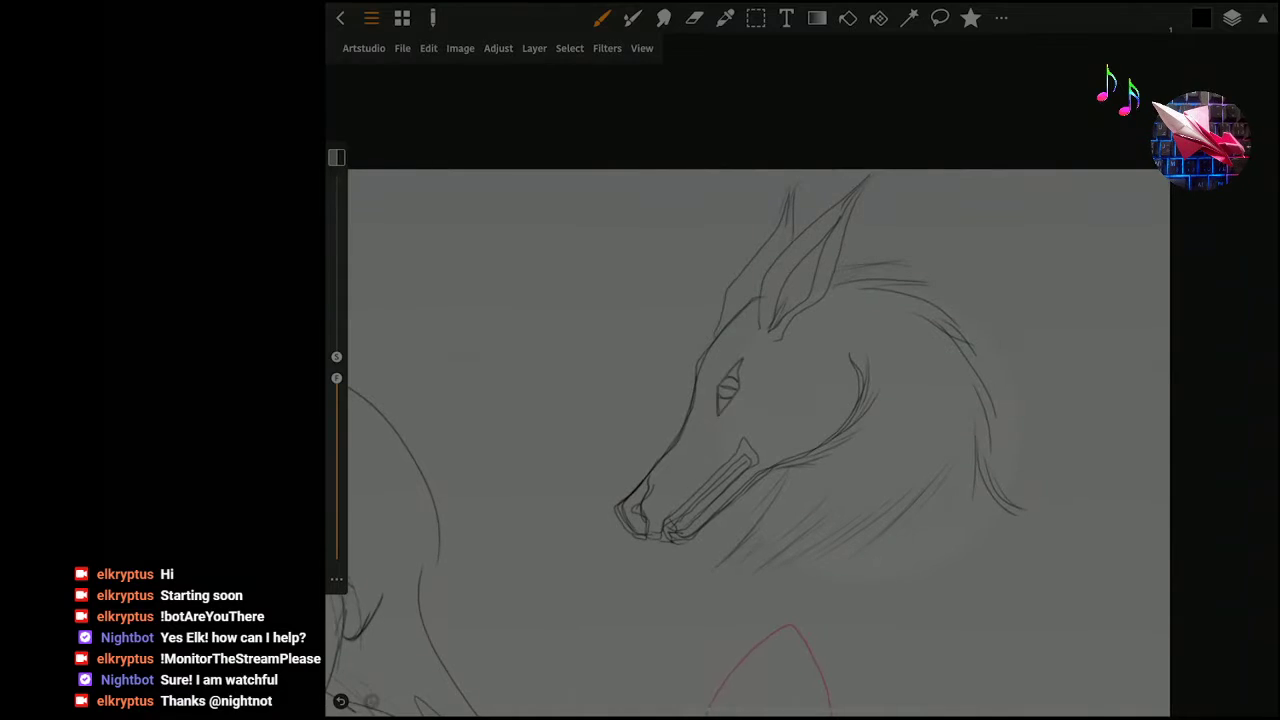
pyautogui.scroll(-3, 680, 480)
pyautogui.scroll(3, 752, 377)
pyautogui.scroll(3, 752, 377)
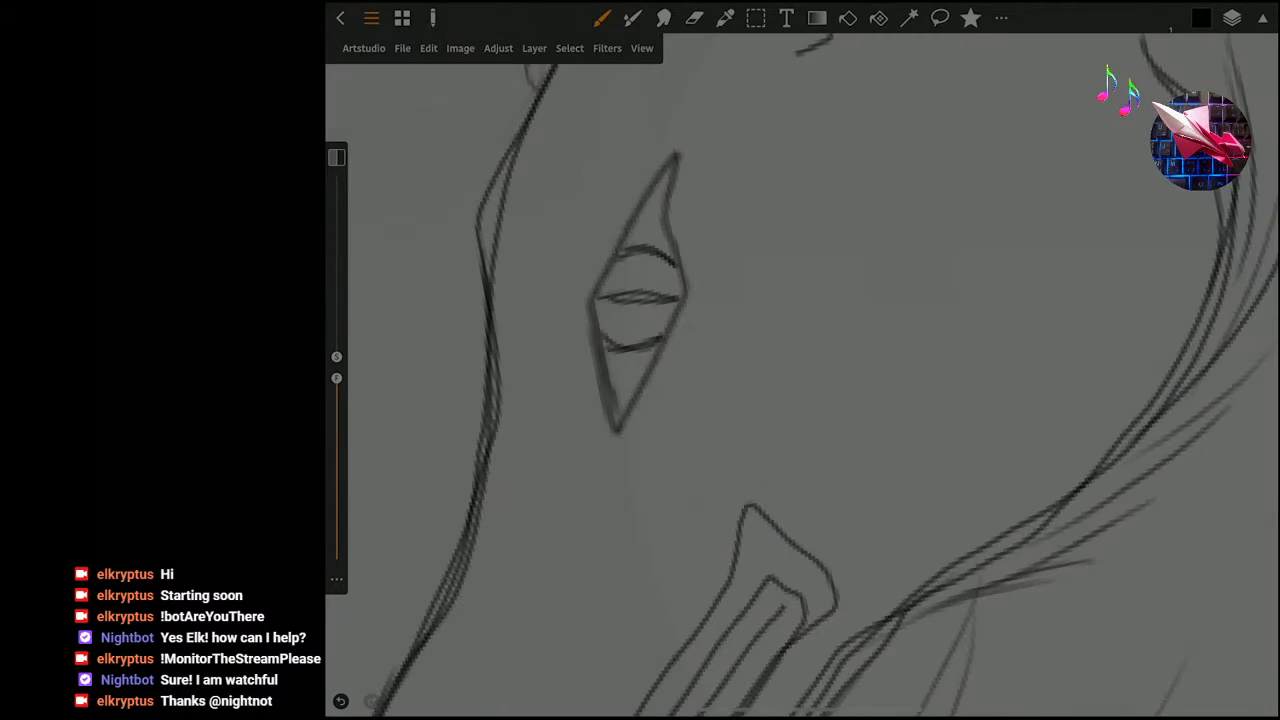
pyautogui.hotkey('ctrl', 'z')
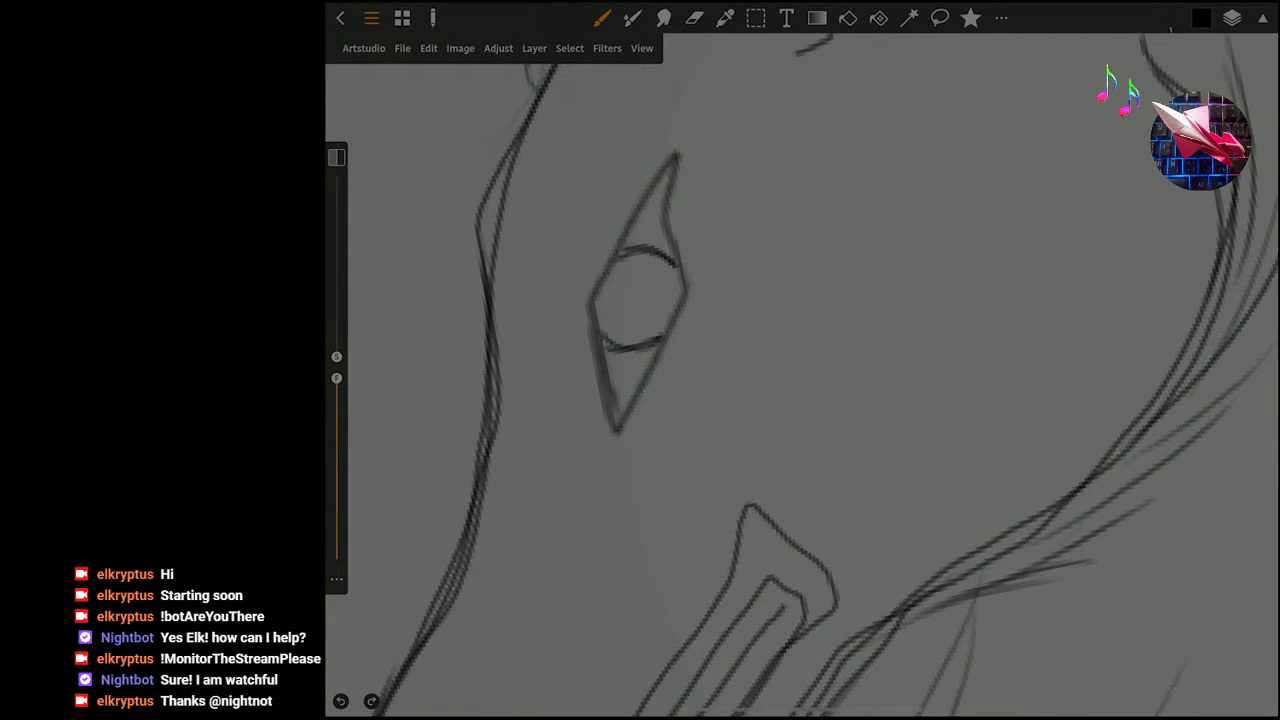
# Darken the eye's top line, upper-left line and lower tip, and retrace its left outline.
pyautogui.click(662, 188)
pyautogui.moveTo(666, 186); pyautogui.dragTo(644, 208)
pyautogui.moveTo(624, 410); pyautogui.dragTo(610, 418)
pyautogui.moveTo(680, 146)
pyautogui.mouseDown()
pyautogui.moveTo(588, 318)
pyautogui.moveTo(612, 440)
pyautogui.moveTo(600, 458)
pyautogui.mouseUp()
pyautogui.scroll(-5, 800, 400)
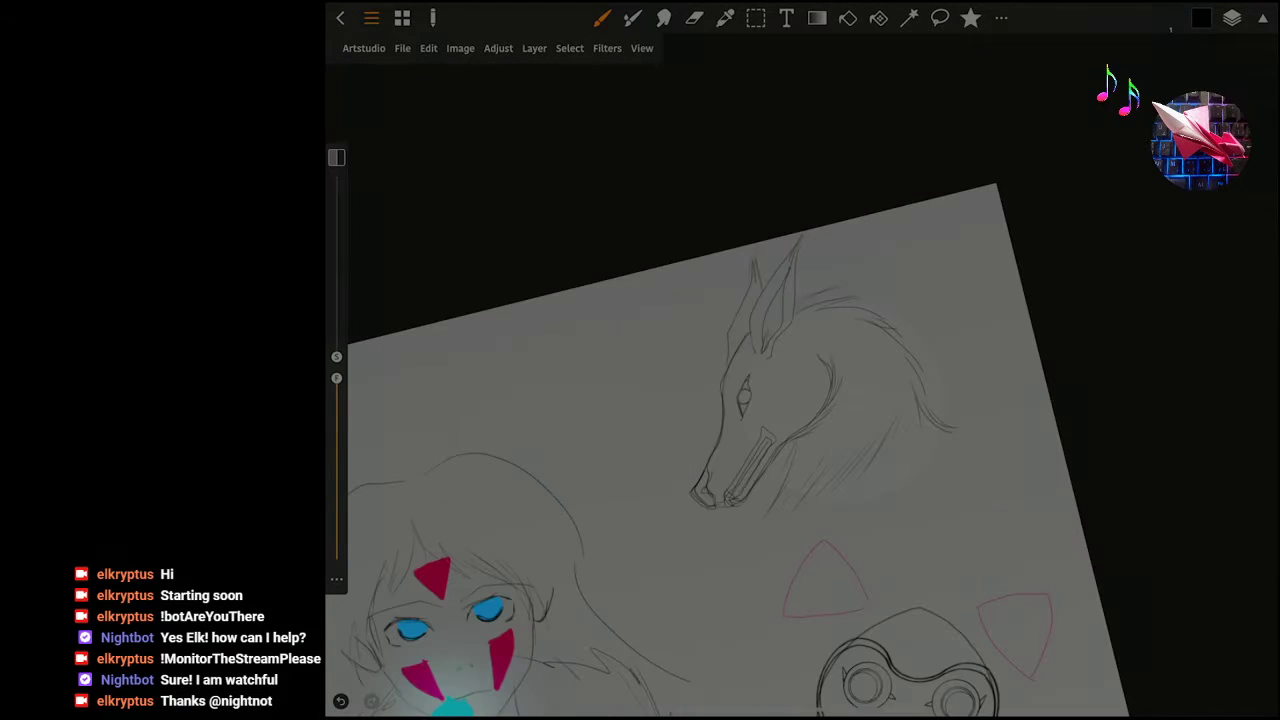
pyautogui.scroll(5, 744, 396)
pyautogui.scroll(3, 744, 396)
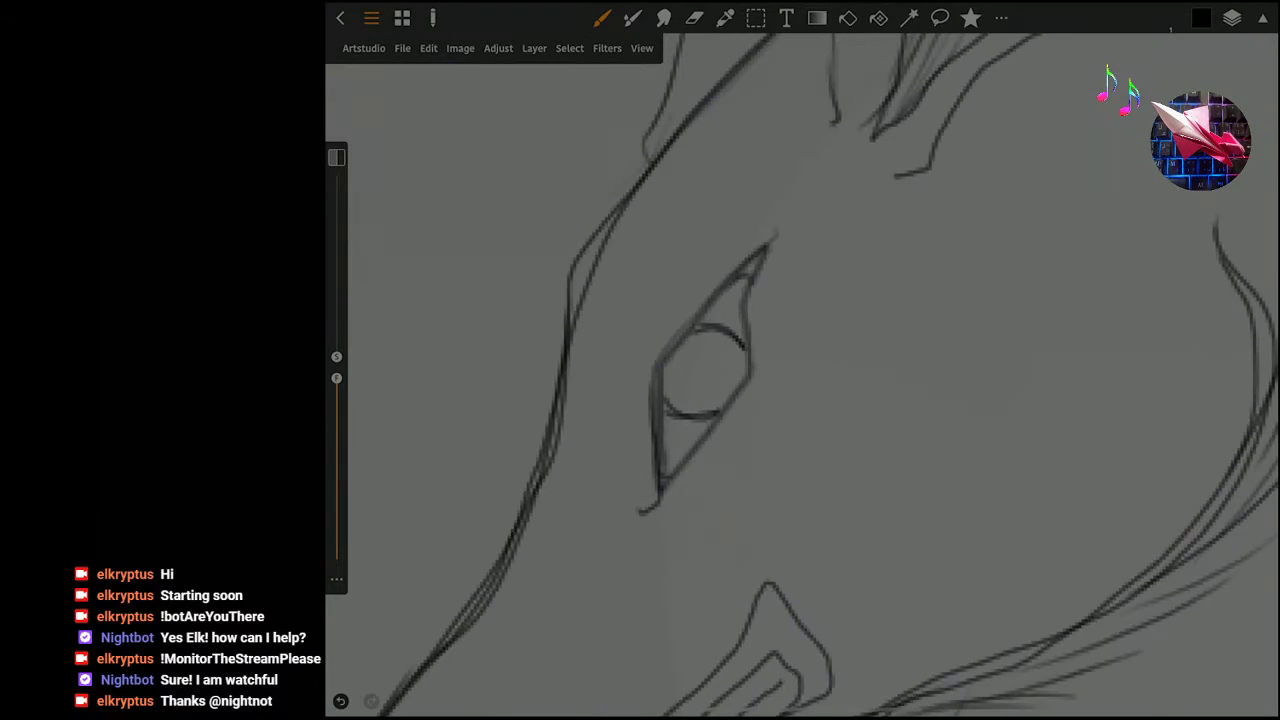
# Add small strokes inside the eye and along its left edge, then undo the last stroke.
pyautogui.moveTo(680, 362); pyautogui.dragTo(716, 396)
pyautogui.scroll(-5, 800, 400)
pyautogui.scroll(-5, 800, 400)
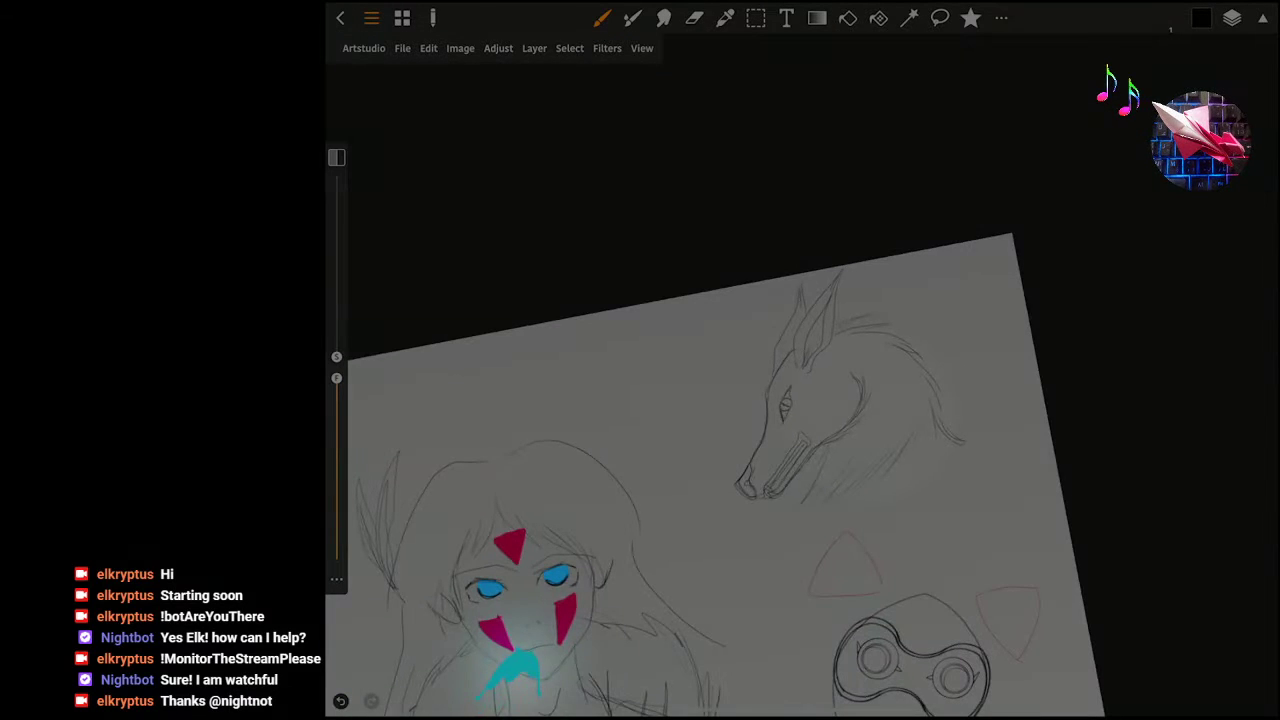
pyautogui.scroll(5, 785, 405)
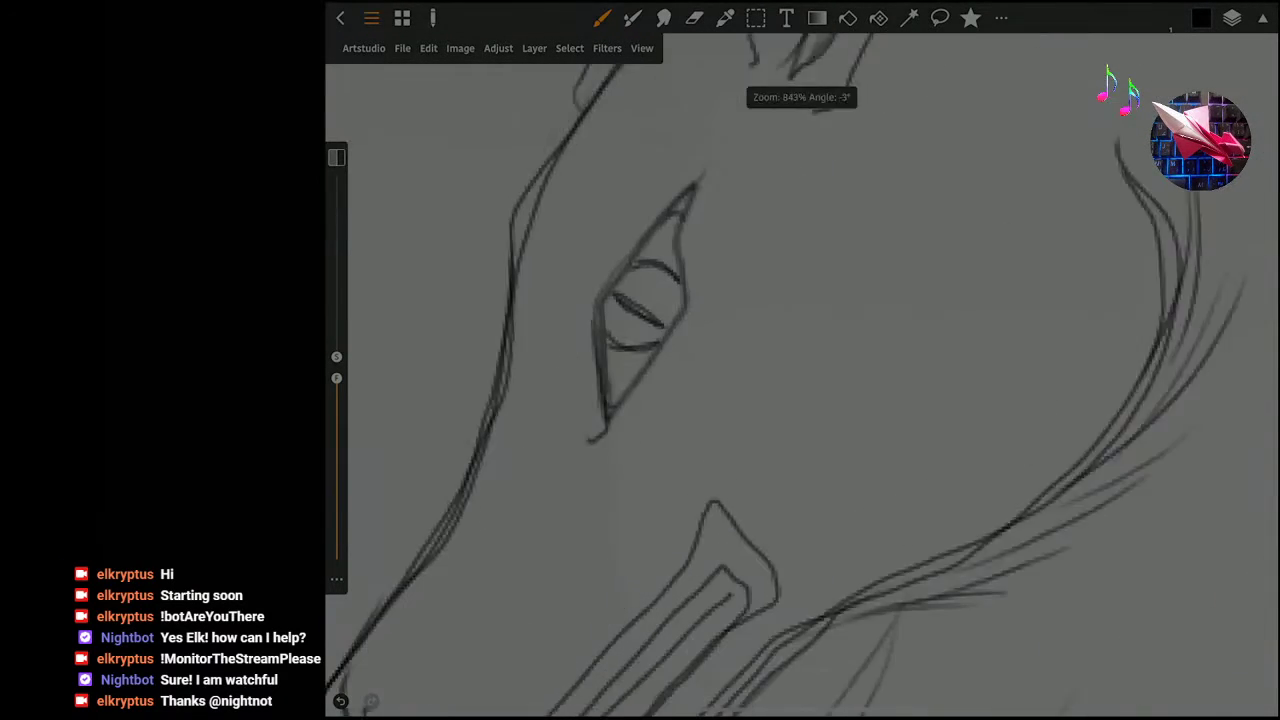
pyautogui.scroll(2, 785, 405)
pyautogui.moveTo(702, 166)
pyautogui.mouseDown()
pyautogui.moveTo(632, 282)
pyautogui.moveTo(588, 450)
pyautogui.mouseUp()
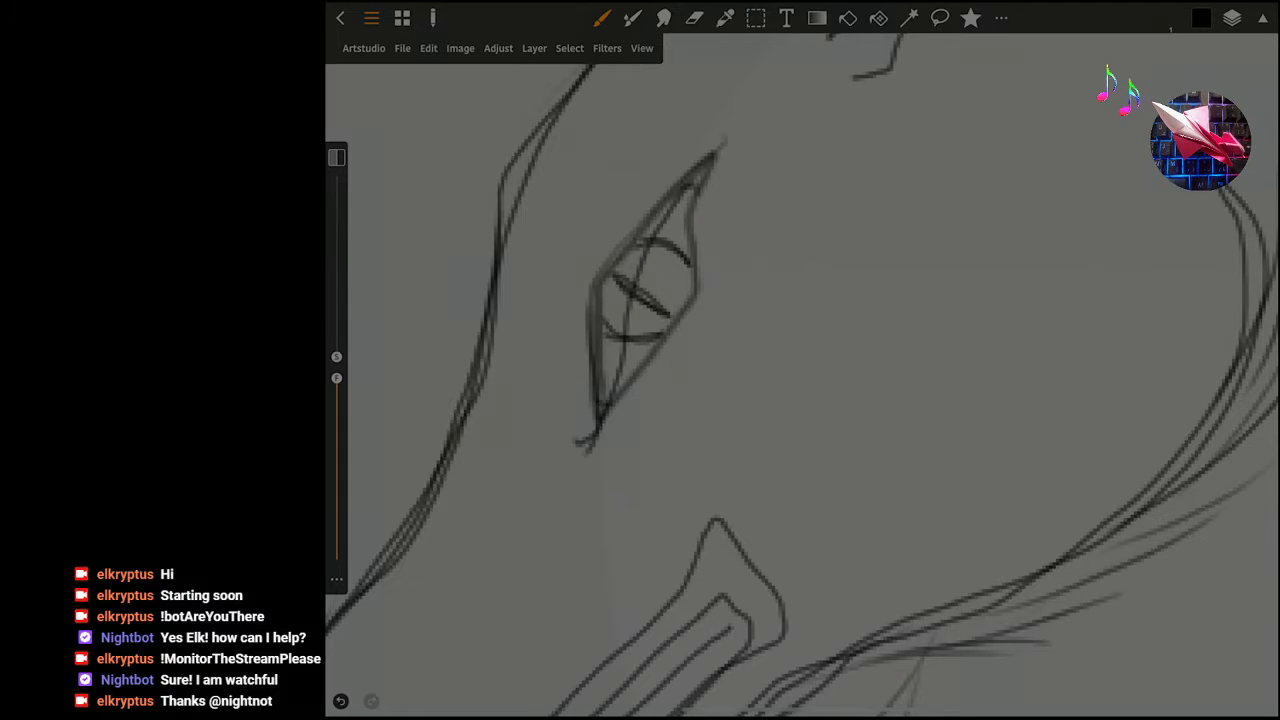
pyautogui.scroll(-5, 800, 400)
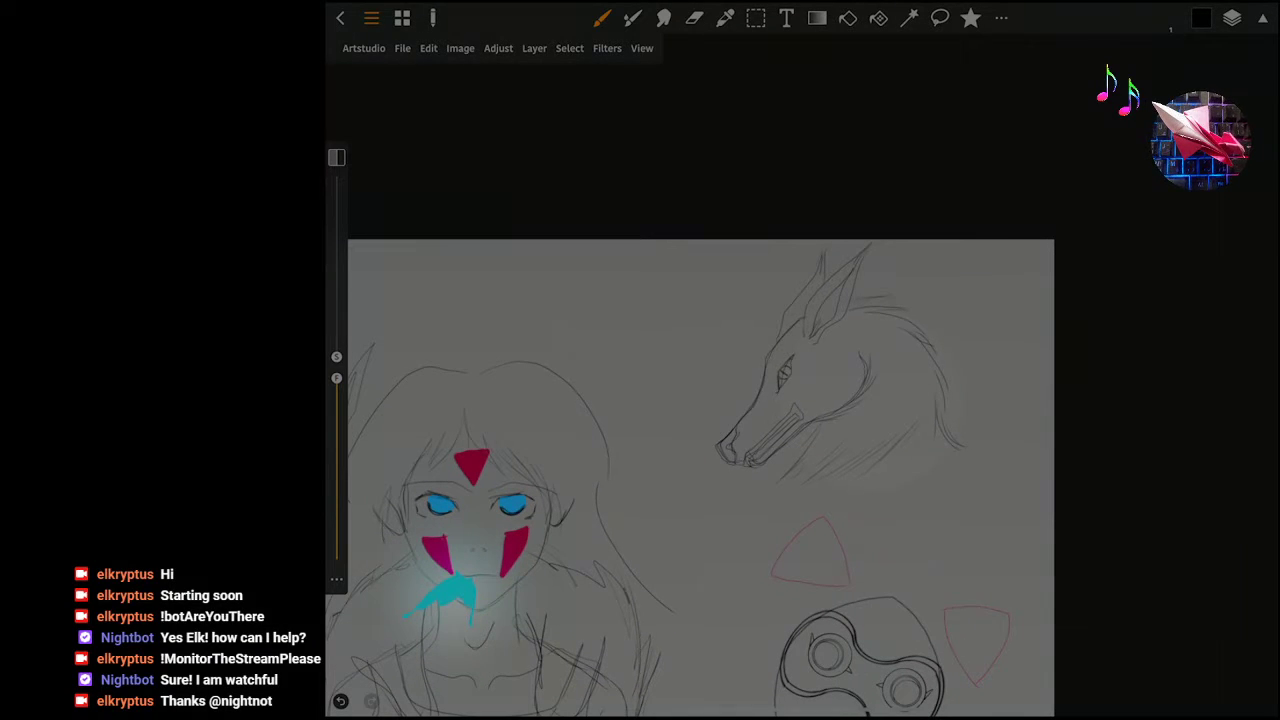
pyautogui.hotkey('ctrl', 'z')
# Toggle View > Mirror on and back off, then zoom in on the wolf's eye.
pyautogui.click(642, 48)
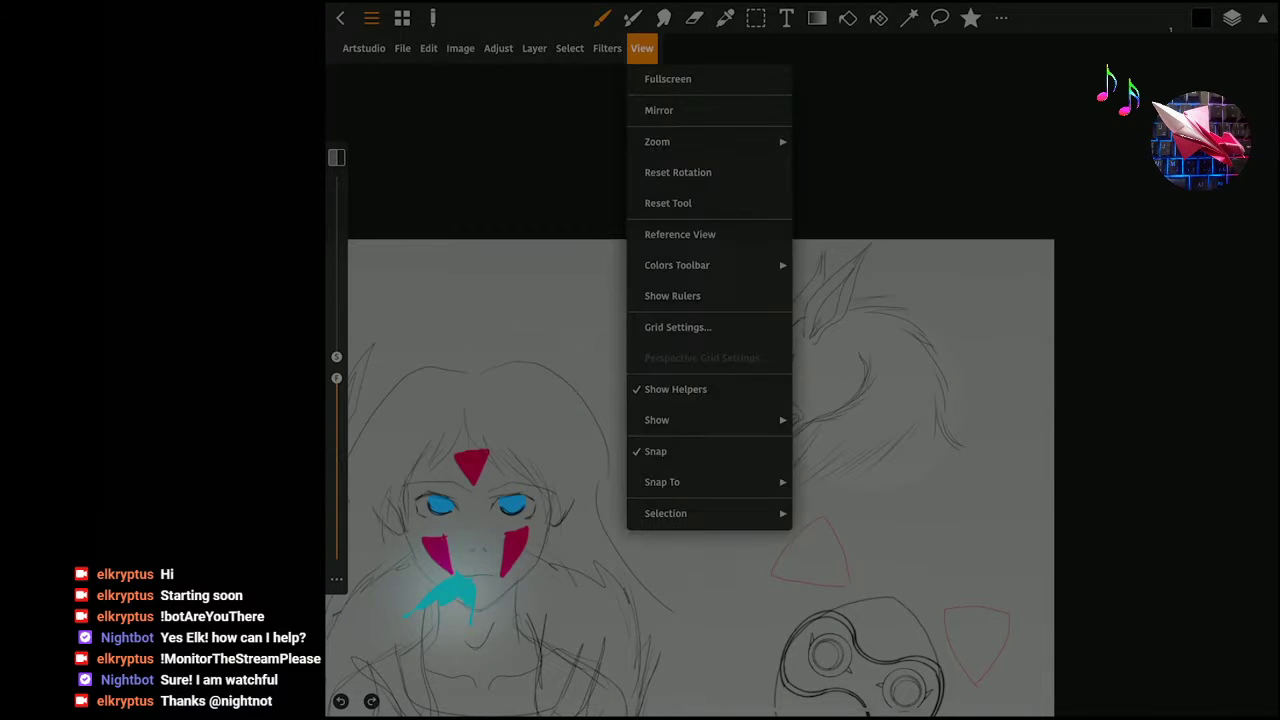
pyautogui.click(662, 106)
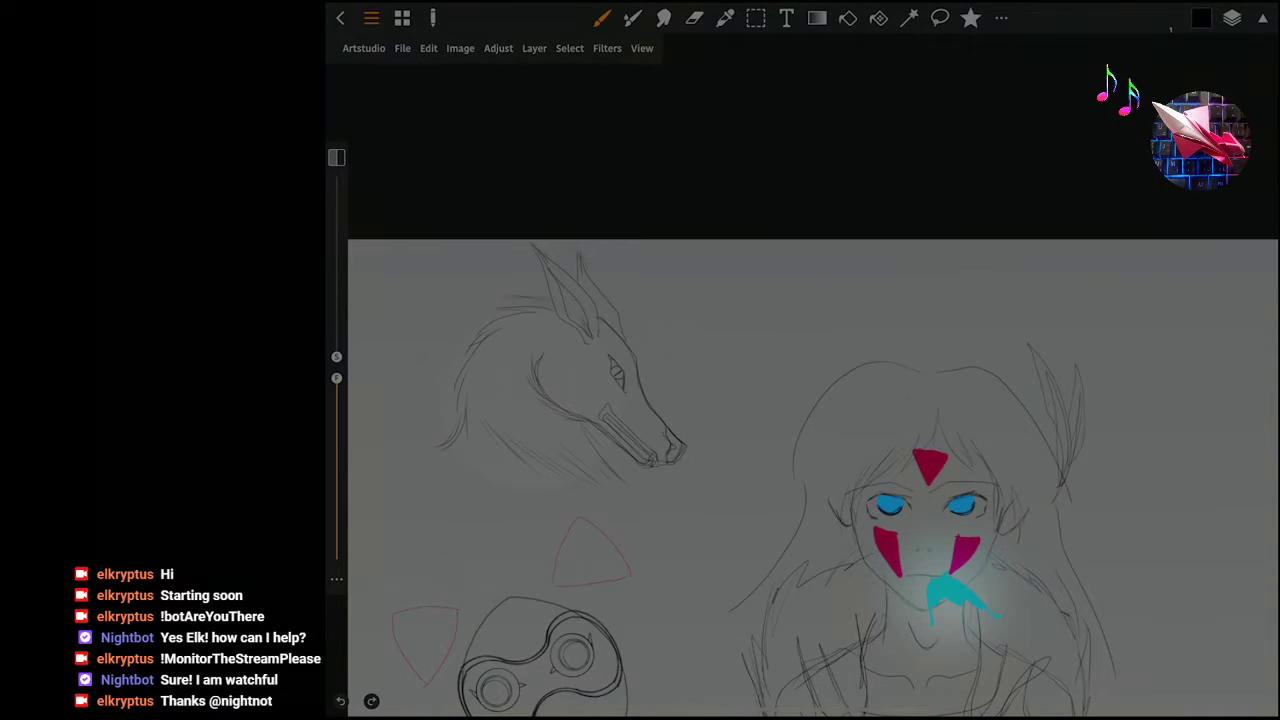
pyautogui.click(642, 48)
pyautogui.click(659, 110)
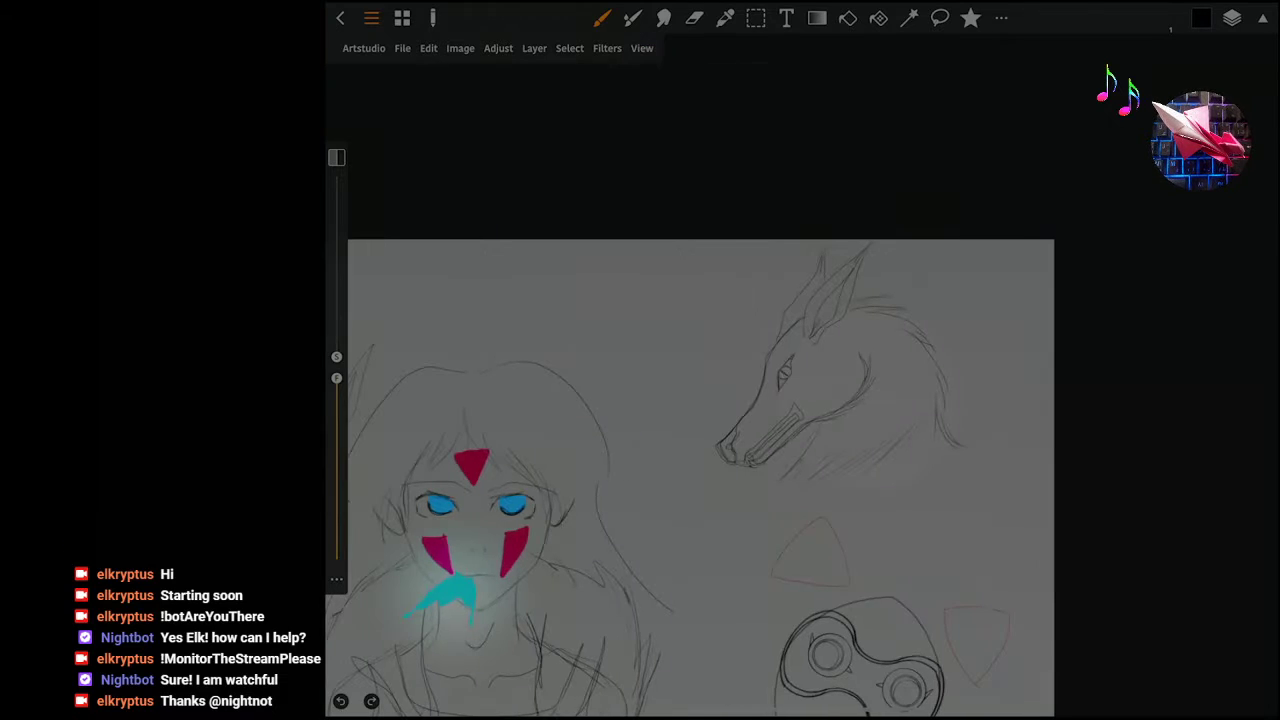
pyautogui.scroll(5, 826, 385)
pyautogui.scroll(3, 826, 385)
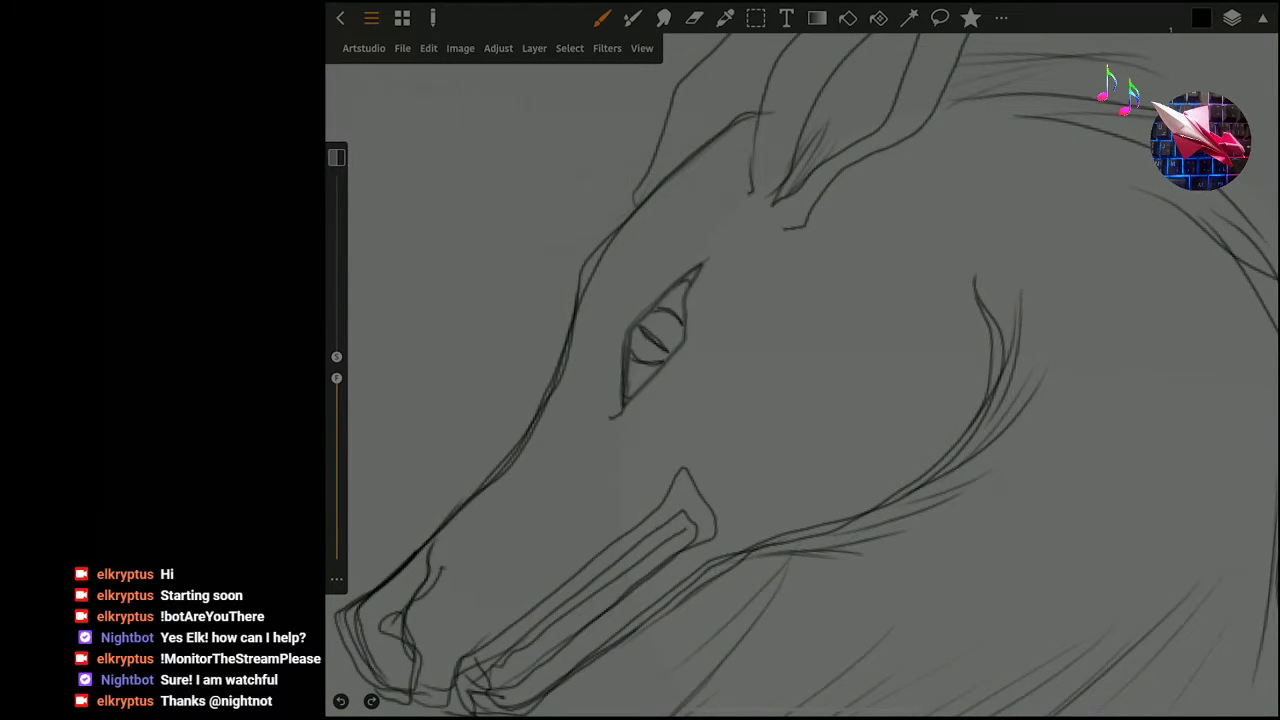
# Undo six of the old eye and pupil strokes on the wolf.
pyautogui.click(340, 701)
pyautogui.click(340, 701)
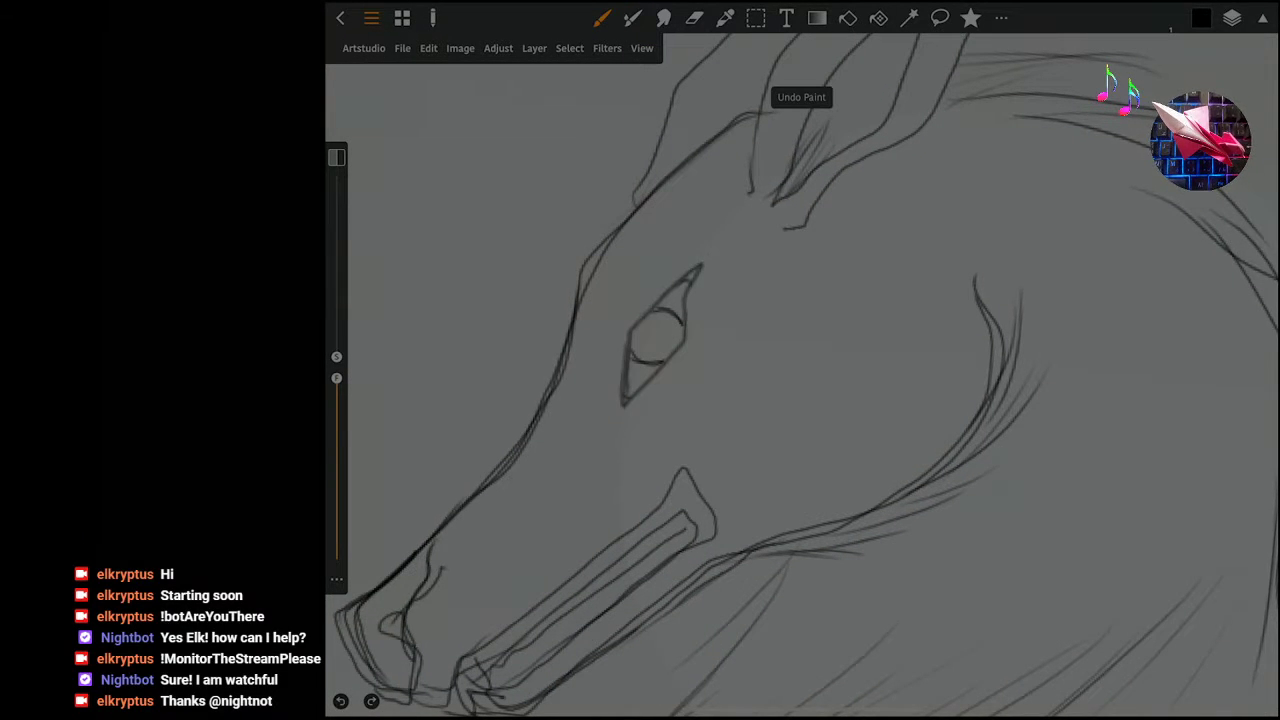
pyautogui.click(340, 701)
pyautogui.click(340, 701)
pyautogui.click(340, 701)
pyautogui.click(340, 701)
# Redraw the eye's right and upper-right edges, lower-left corner, and the iris circle.
pyautogui.moveTo(628, 400)
pyautogui.mouseDown()
pyautogui.moveTo(693, 334)
pyautogui.moveTo(702, 272)
pyautogui.moveTo(632, 340)
pyautogui.moveTo(630, 400)
pyautogui.mouseUp()
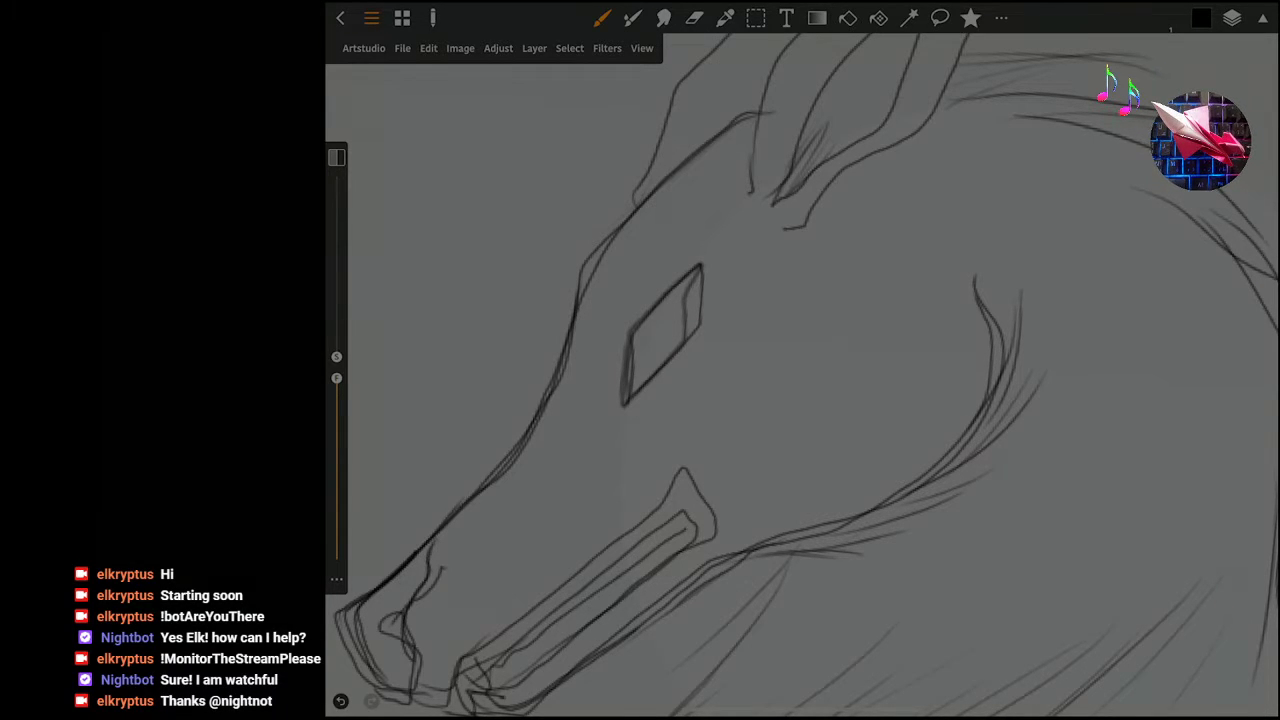
pyautogui.moveTo(701, 268)
pyautogui.mouseDown()
pyautogui.moveTo(700, 292)
pyautogui.moveTo(676, 286)
pyautogui.mouseUp()
pyautogui.moveTo(624, 398); pyautogui.dragTo(619, 417)
pyautogui.moveTo(634, 350); pyautogui.dragTo(660, 372)
pyautogui.moveTo(694, 304)
pyautogui.mouseDown()
pyautogui.moveTo(682, 330)
pyautogui.moveTo(694, 306)
pyautogui.mouseUp()
# Draw a pupil, undo it, and add two curved lines inside the iris instead.
pyautogui.scroll(-3, 760, 380)
pyautogui.scroll(-3, 760, 380)
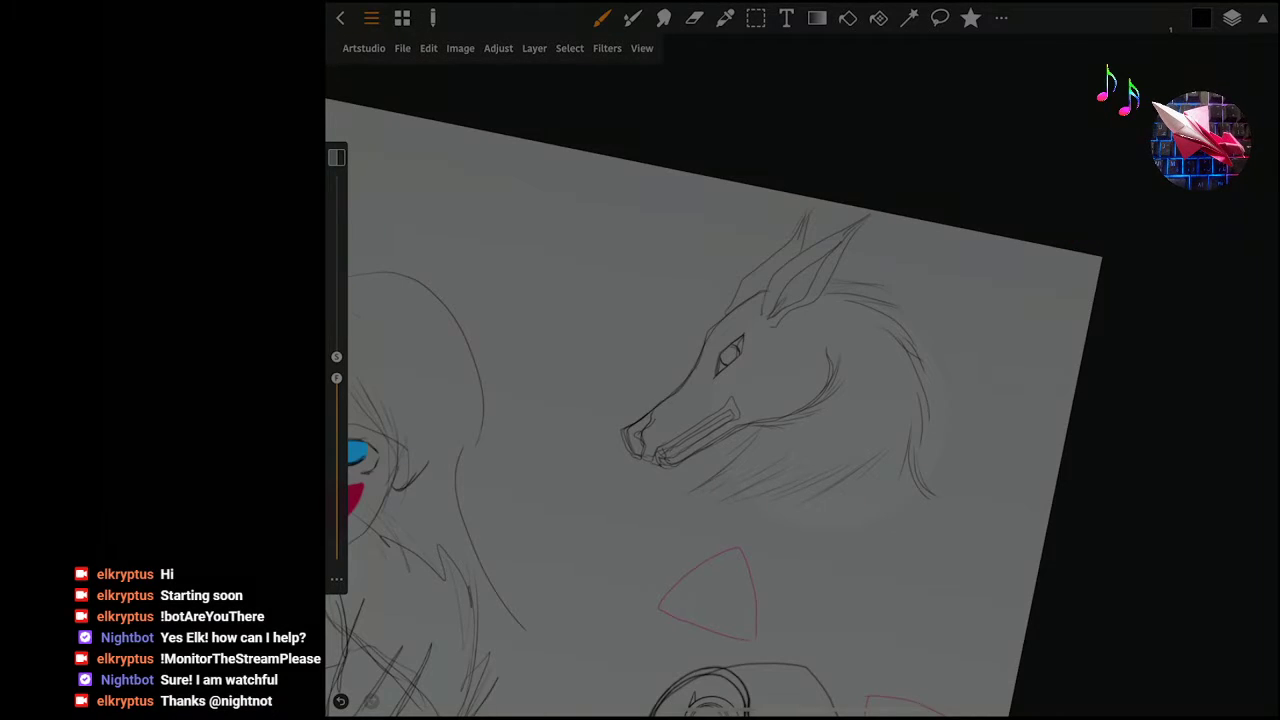
pyautogui.scroll(5, 728, 352)
pyautogui.scroll(3, 728, 352)
pyautogui.moveTo(568, 304)
pyautogui.mouseDown()
pyautogui.moveTo(622, 352)
pyautogui.moveTo(572, 302)
pyautogui.mouseUp()
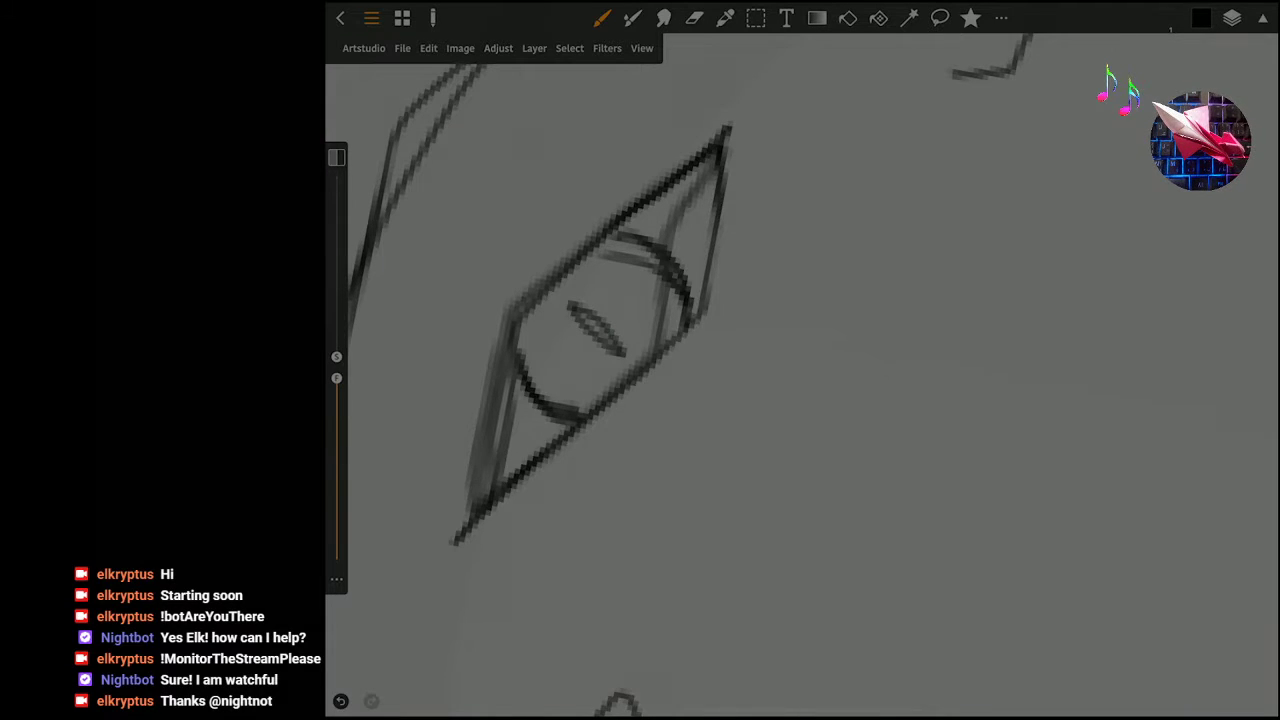
pyautogui.hotkey('ctrl', 'z')
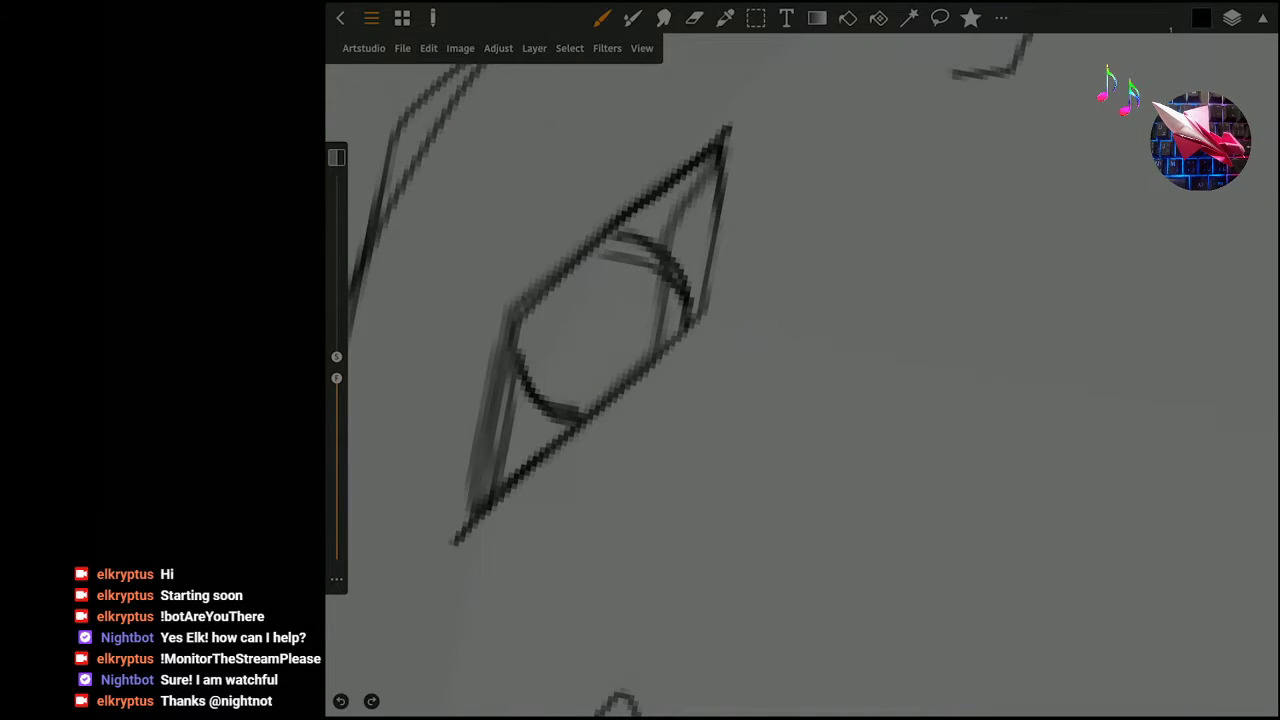
pyautogui.moveTo(540, 332); pyautogui.dragTo(588, 390)
pyautogui.moveTo(558, 294); pyautogui.dragTo(570, 386)
# Add a stroke above the eye, sharpen its lower-left tip and trace its upper-left edge.
pyautogui.scroll(-5, 800, 375)
pyautogui.scroll(-3, 800, 400)
pyautogui.scroll(-3, 800, 400)
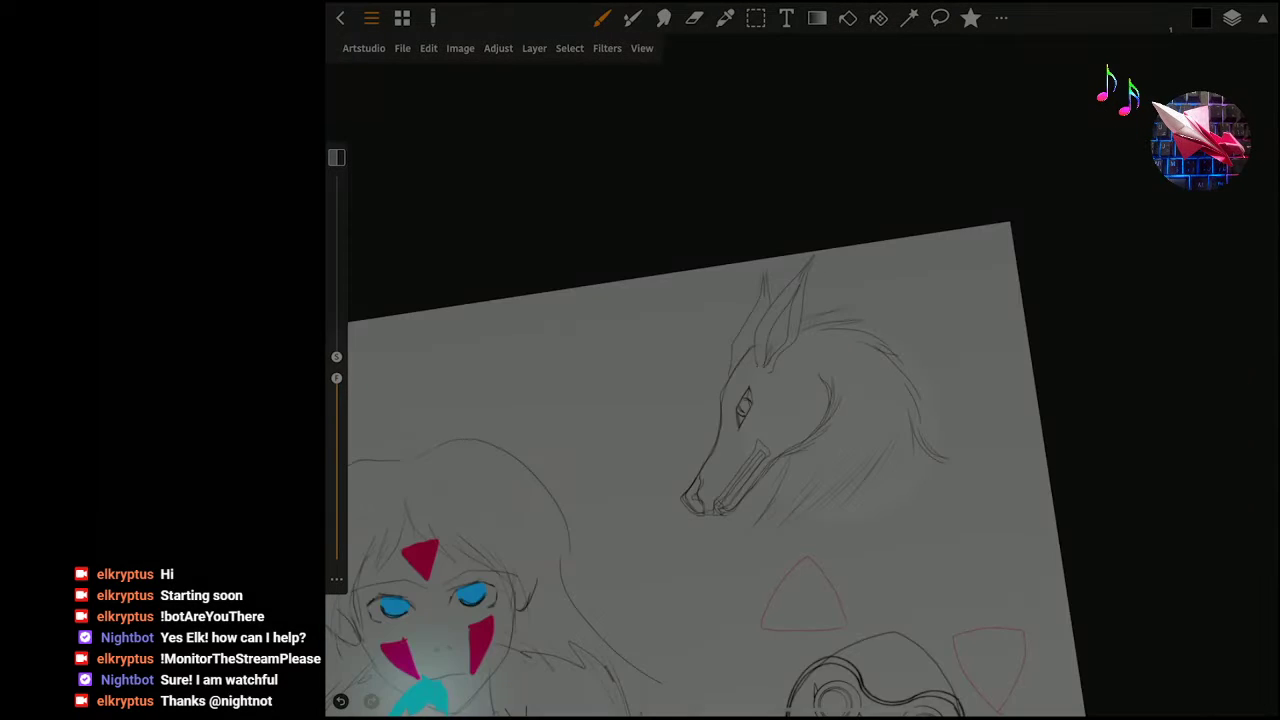
pyautogui.scroll(-3, 680, 450)
pyautogui.scroll(5, 680, 450)
pyautogui.scroll(2, 640, 420)
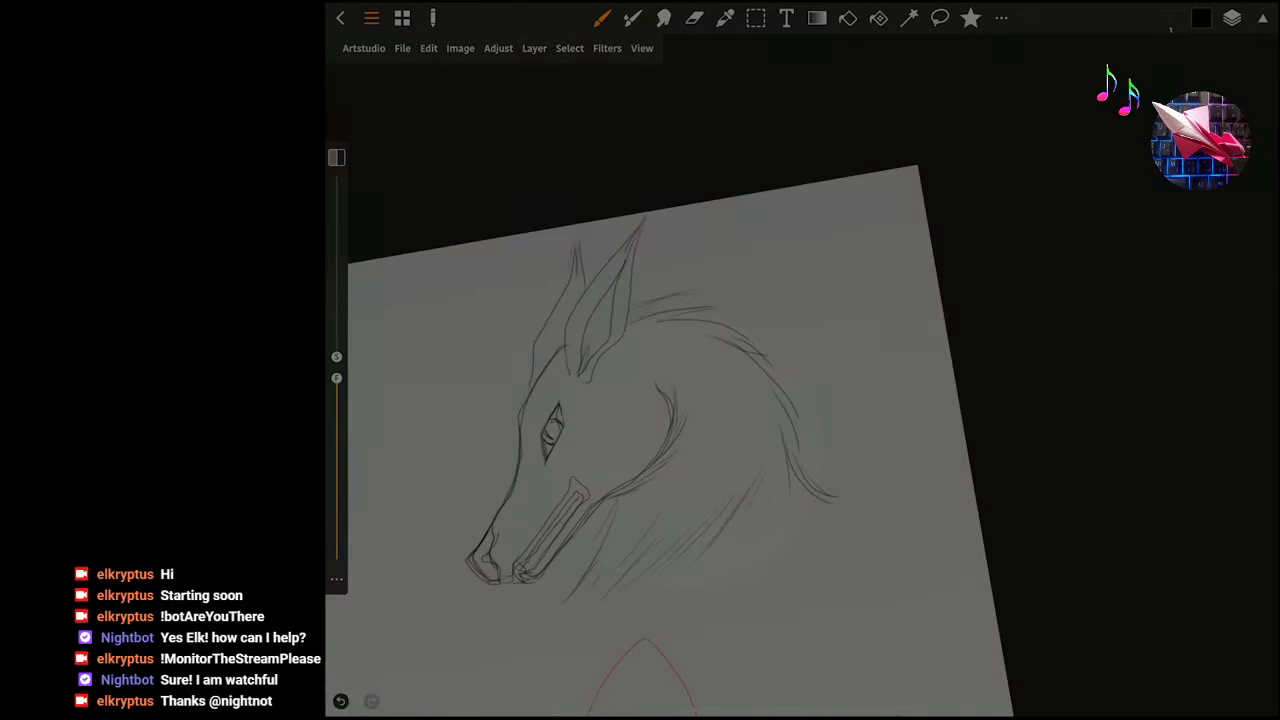
pyautogui.scroll(2, 640, 400)
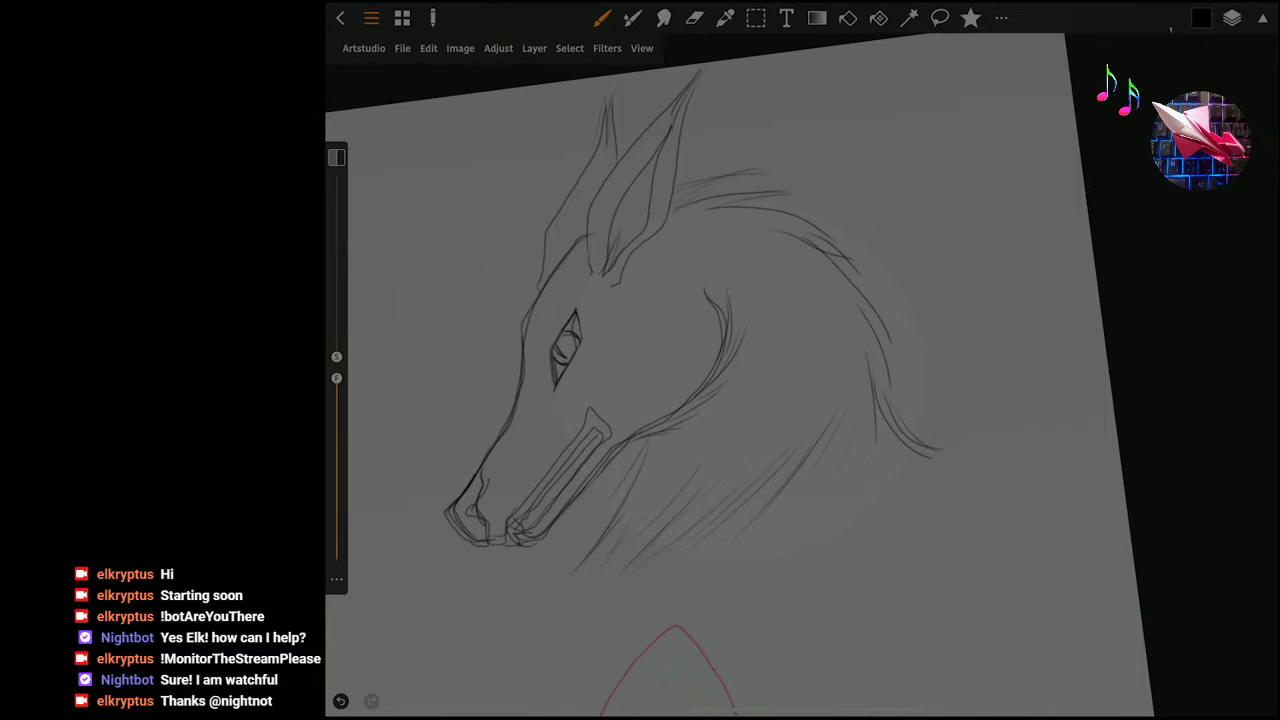
pyautogui.scroll(3, 600, 360)
pyautogui.scroll(2, 600, 360)
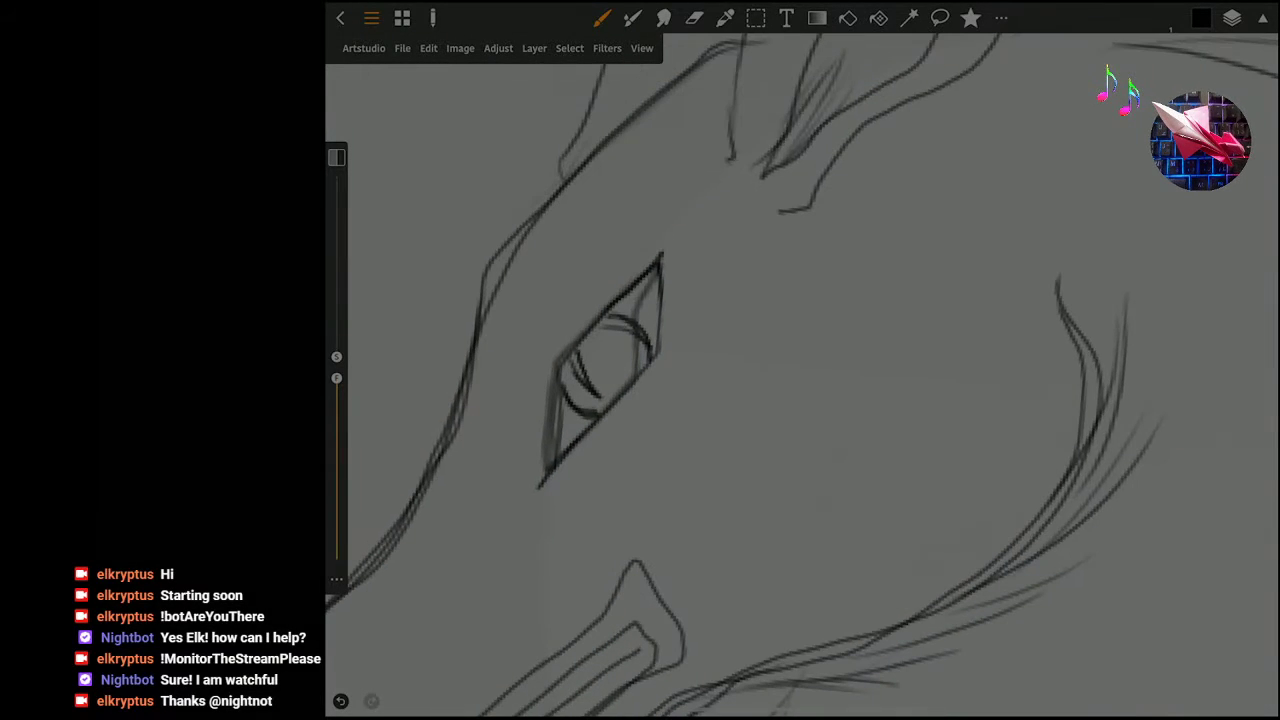
pyautogui.moveTo(672, 228); pyautogui.dragTo(634, 272)
pyautogui.moveTo(540, 482); pyautogui.dragTo(526, 494)
pyautogui.moveTo(540, 410)
pyautogui.mouseDown()
pyautogui.moveTo(552, 354)
pyautogui.moveTo(610, 296)
pyautogui.mouseUp()
pyautogui.scroll(-5, 800, 380)
pyautogui.scroll(-5, 800, 380)
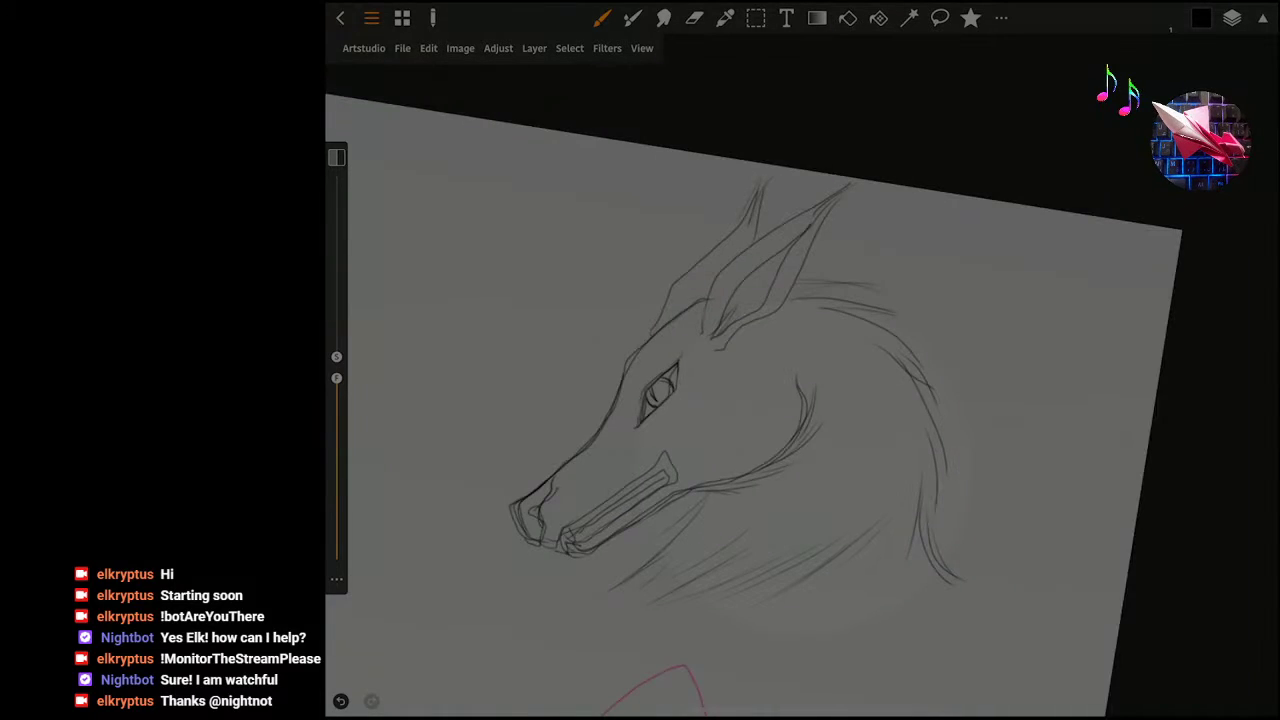
pyautogui.scroll(-3, 800, 380)
pyautogui.scroll(3, 650, 440)
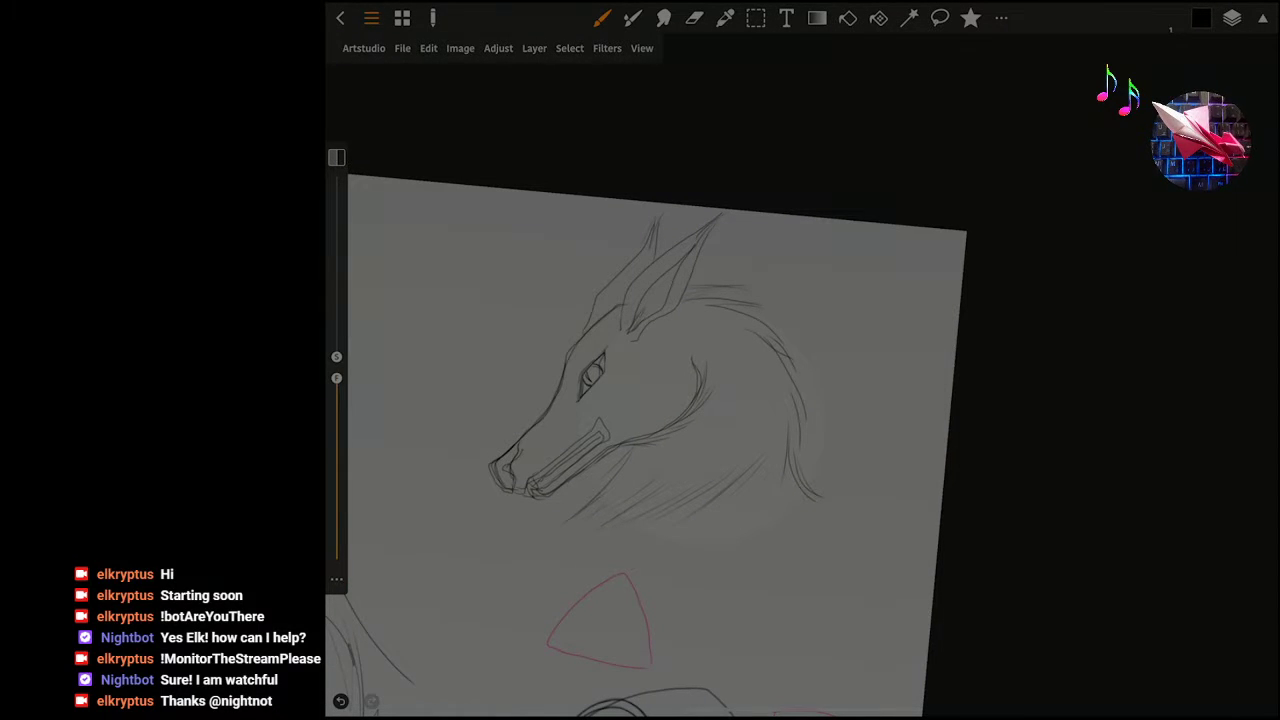
pyautogui.scroll(5, 700, 400)
pyautogui.scroll(3, 700, 400)
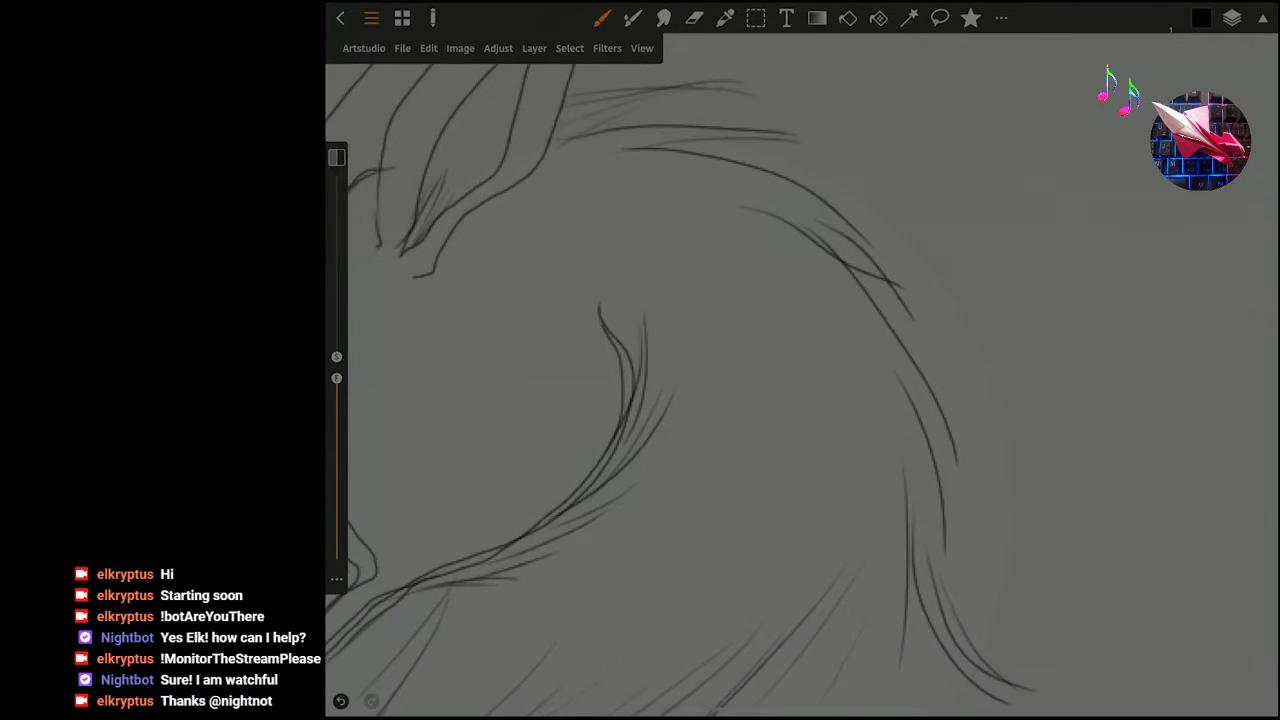
# Lasso-select the stray mane curls and cut them with Edit > Cut.
pyautogui.press('l')
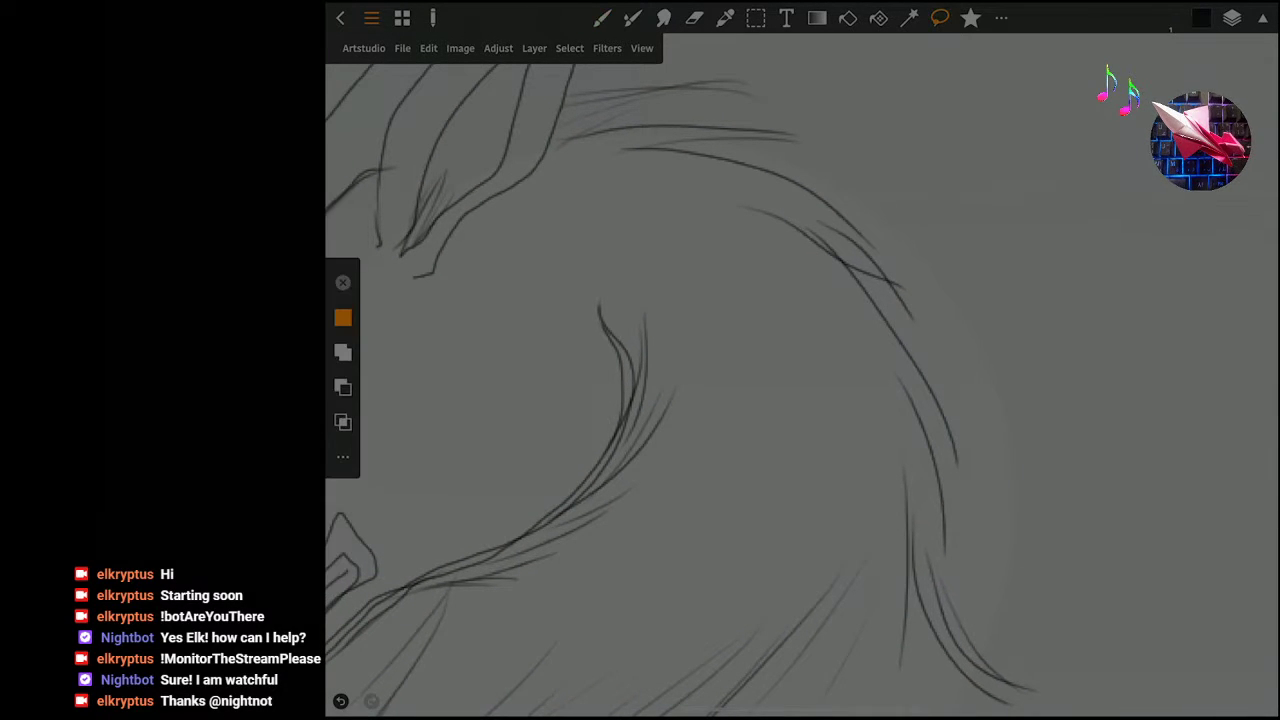
pyautogui.scroll(3, 670, 400)
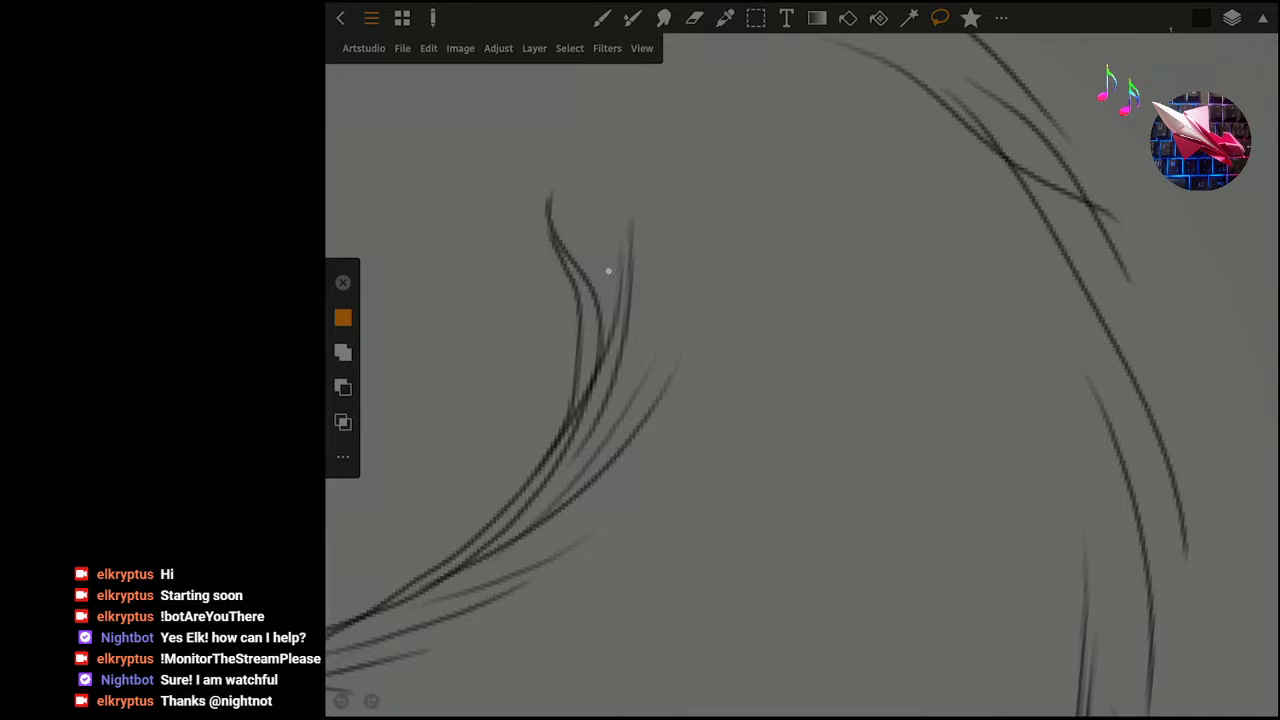
pyautogui.moveTo(608, 268); pyautogui.dragTo(609, 285)
pyautogui.click(608, 326)
pyautogui.moveTo(608, 326); pyautogui.dragTo(606, 330)
pyautogui.click(428, 48)
pyautogui.click(441, 141)
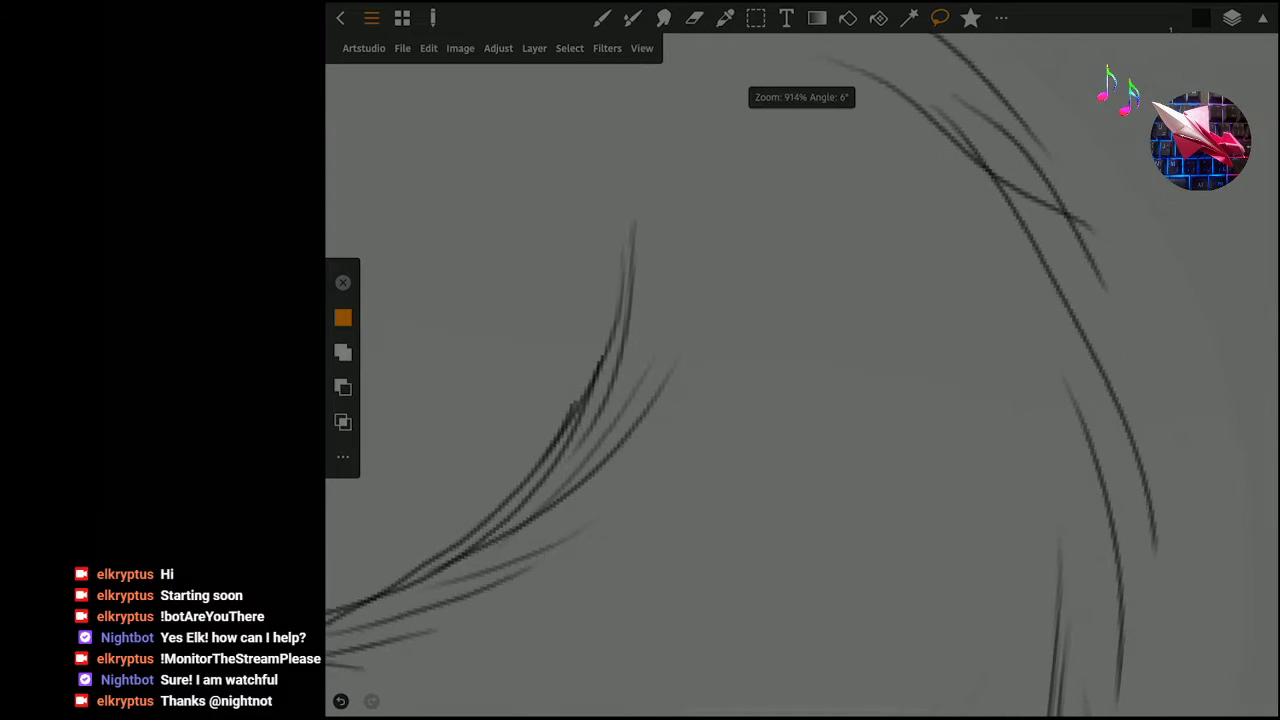
pyautogui.scroll(-10, 640, 400)
pyautogui.scroll(1, 620, 490)
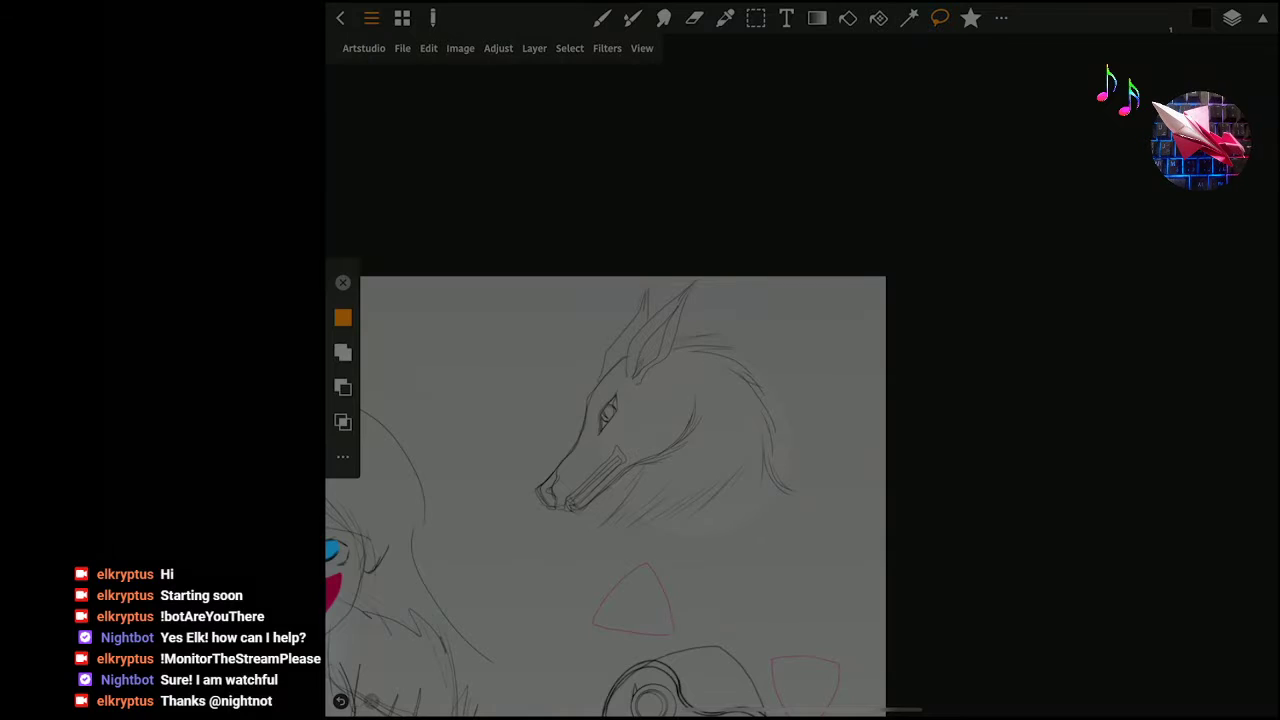
pyautogui.click(402, 48)
pyautogui.click(402, 48)
# Switch back to the pencil brush and add four fur strokes behind the ear and on the mane.
pyautogui.press('b')
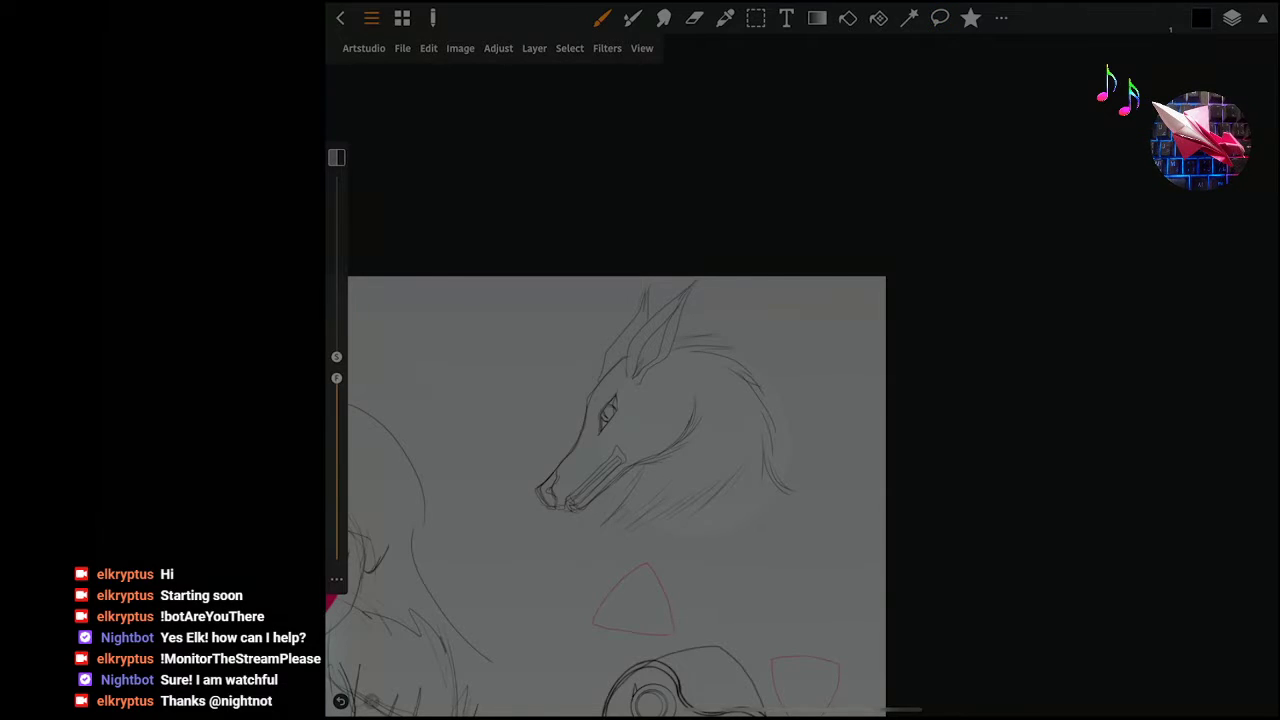
pyautogui.scroll(5, 650, 380)
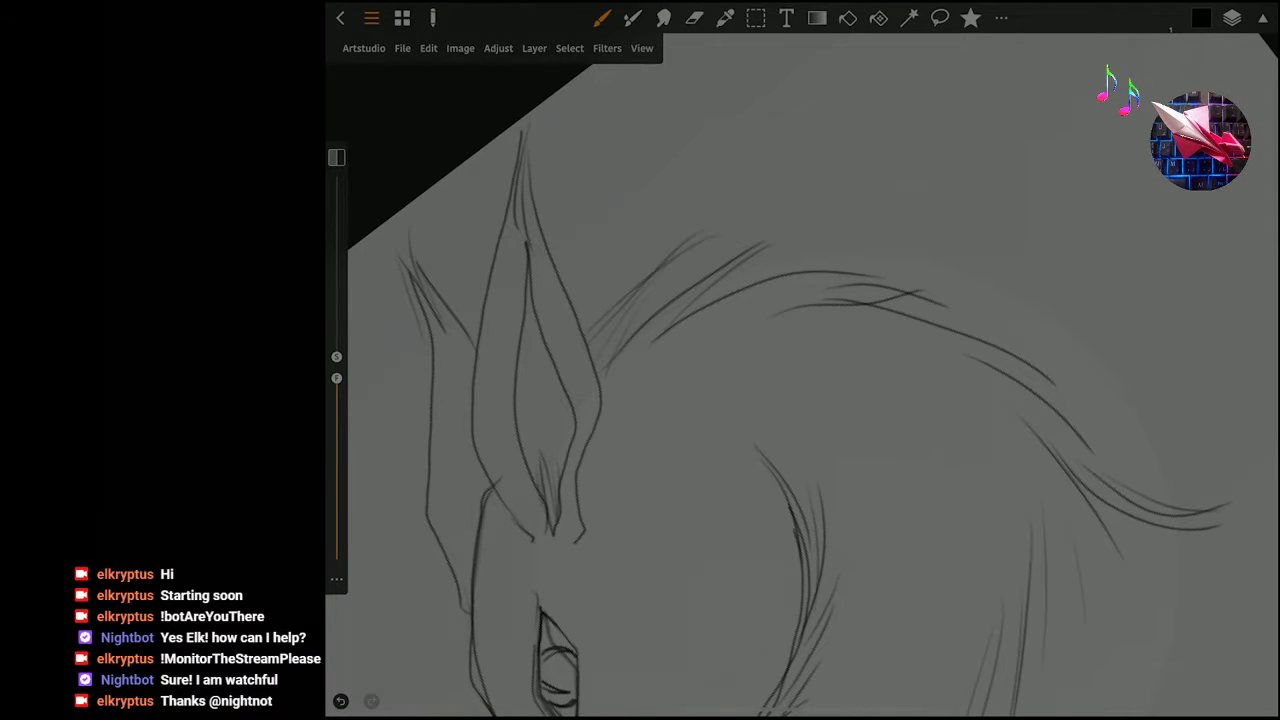
pyautogui.moveTo(584, 334); pyautogui.dragTo(676, 256)
pyautogui.moveTo(590, 346); pyautogui.dragTo(646, 280)
pyautogui.moveTo(604, 346)
pyautogui.mouseDown()
pyautogui.moveTo(700, 250)
pyautogui.moveTo(634, 312)
pyautogui.mouseUp()
pyautogui.moveTo(616, 354); pyautogui.dragTo(686, 260)
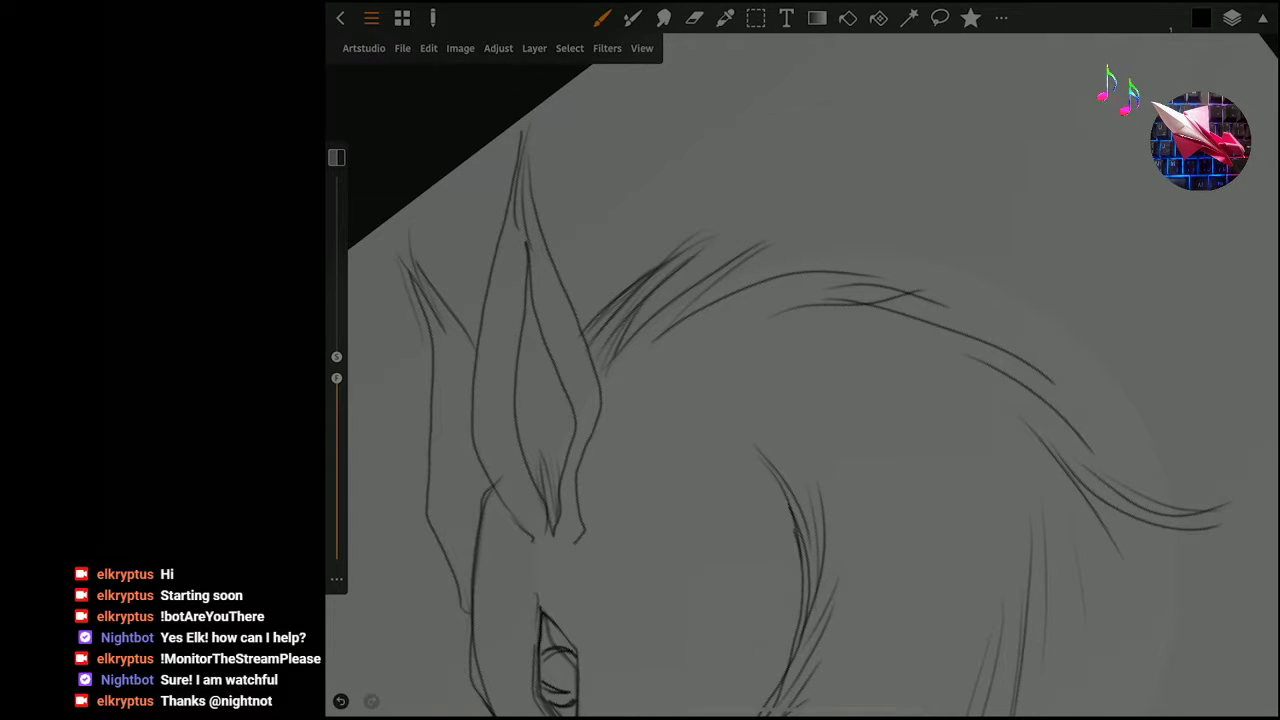
pyautogui.scroll(-5, 800, 380)
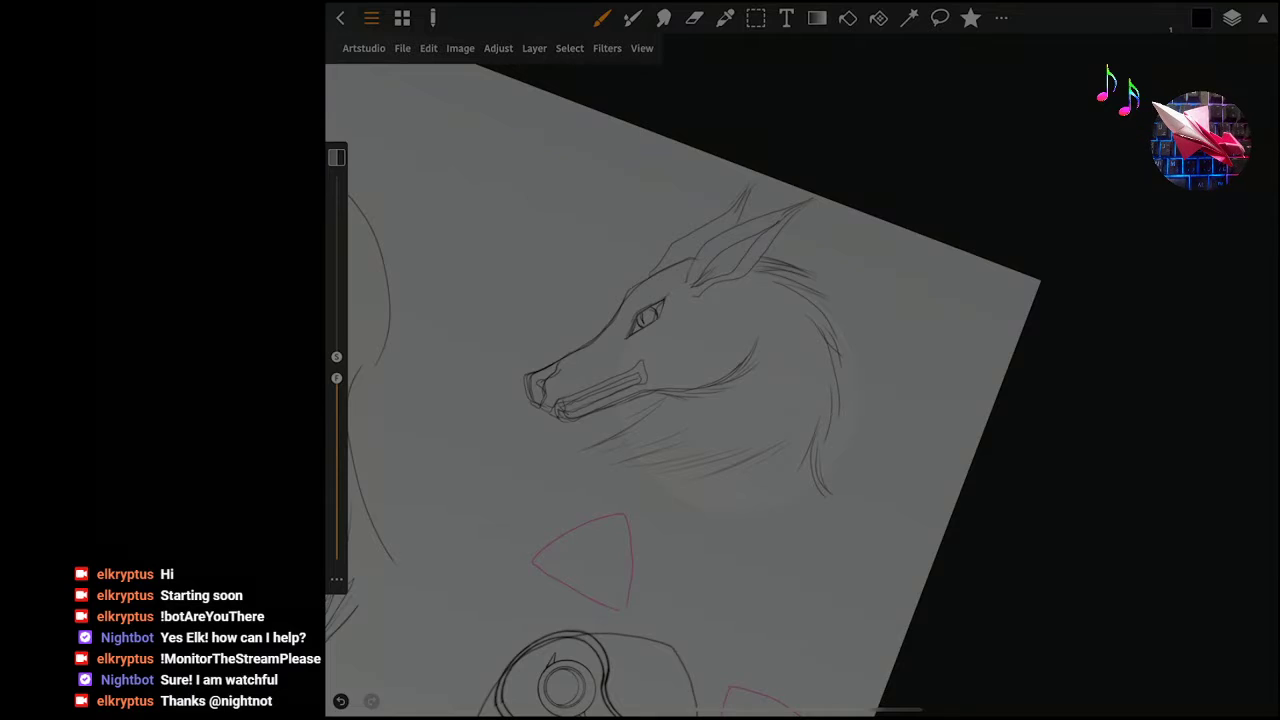
pyautogui.scroll(5, 760, 380)
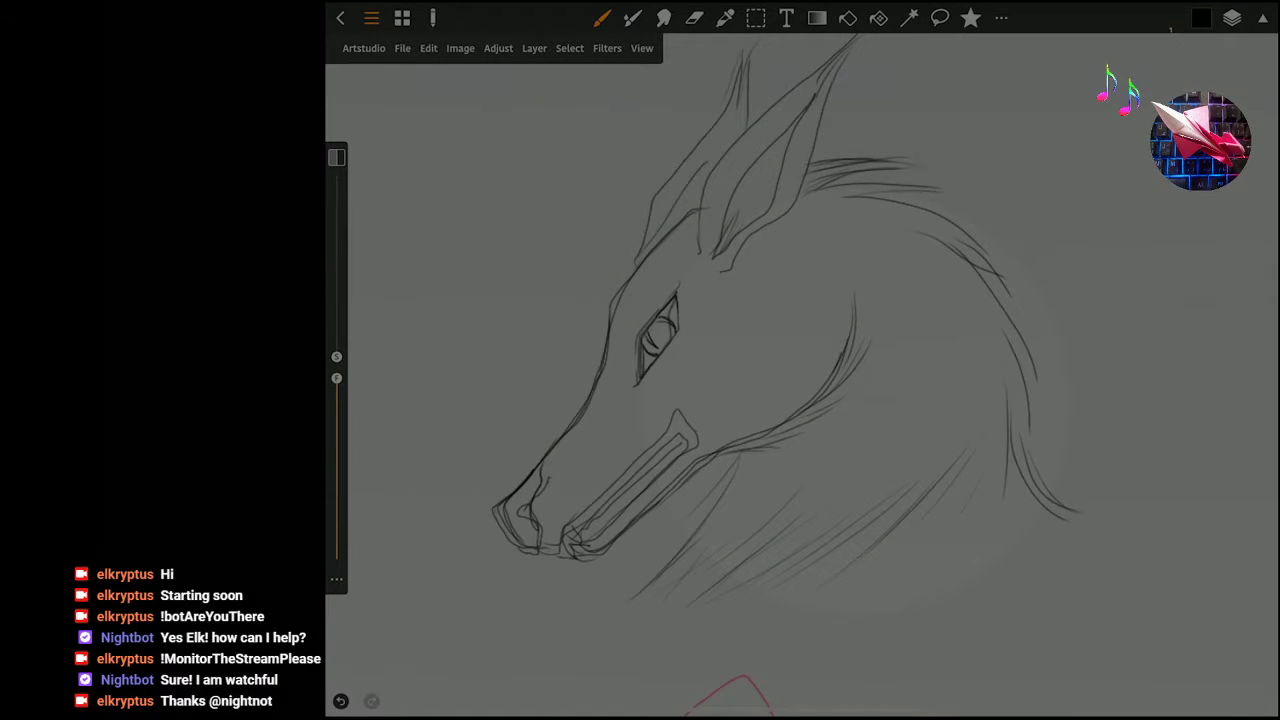
# Undo the last fur stroke and try a forehead-to-snout line twice, undoing both.
pyautogui.scroll(-5, 760, 380)
pyautogui.scroll(-3, 700, 400)
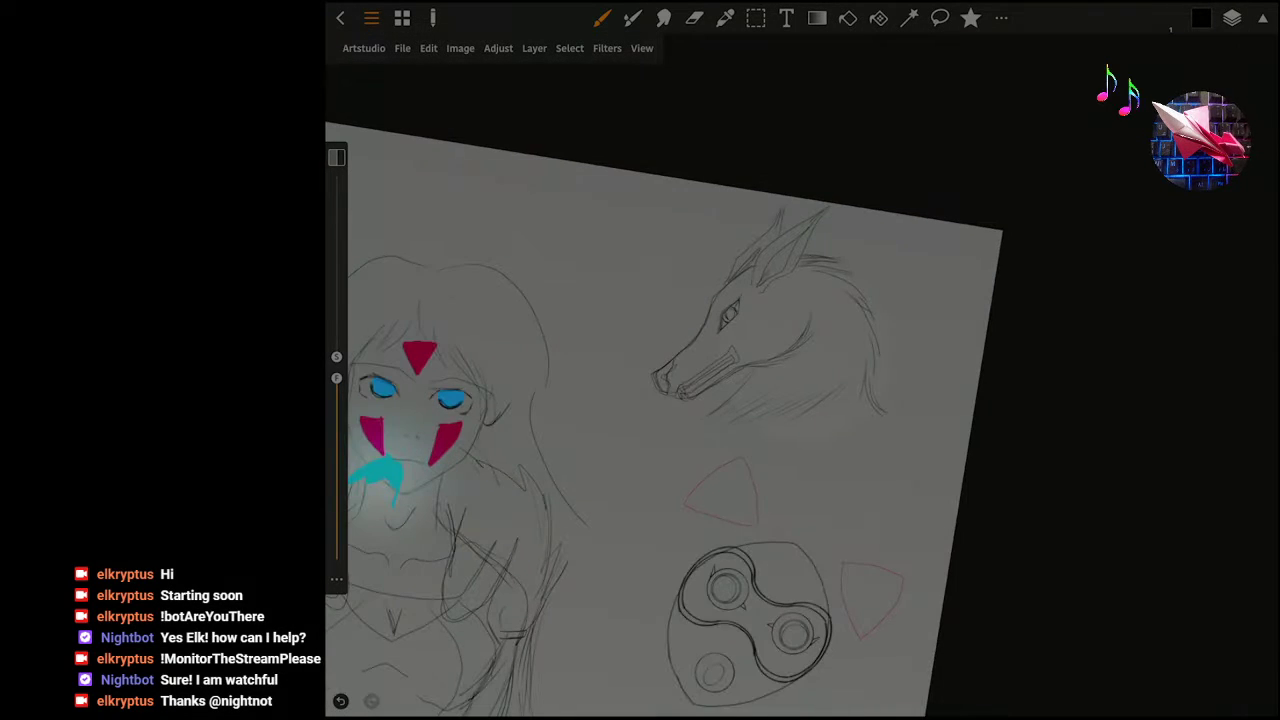
pyautogui.click(340, 701)
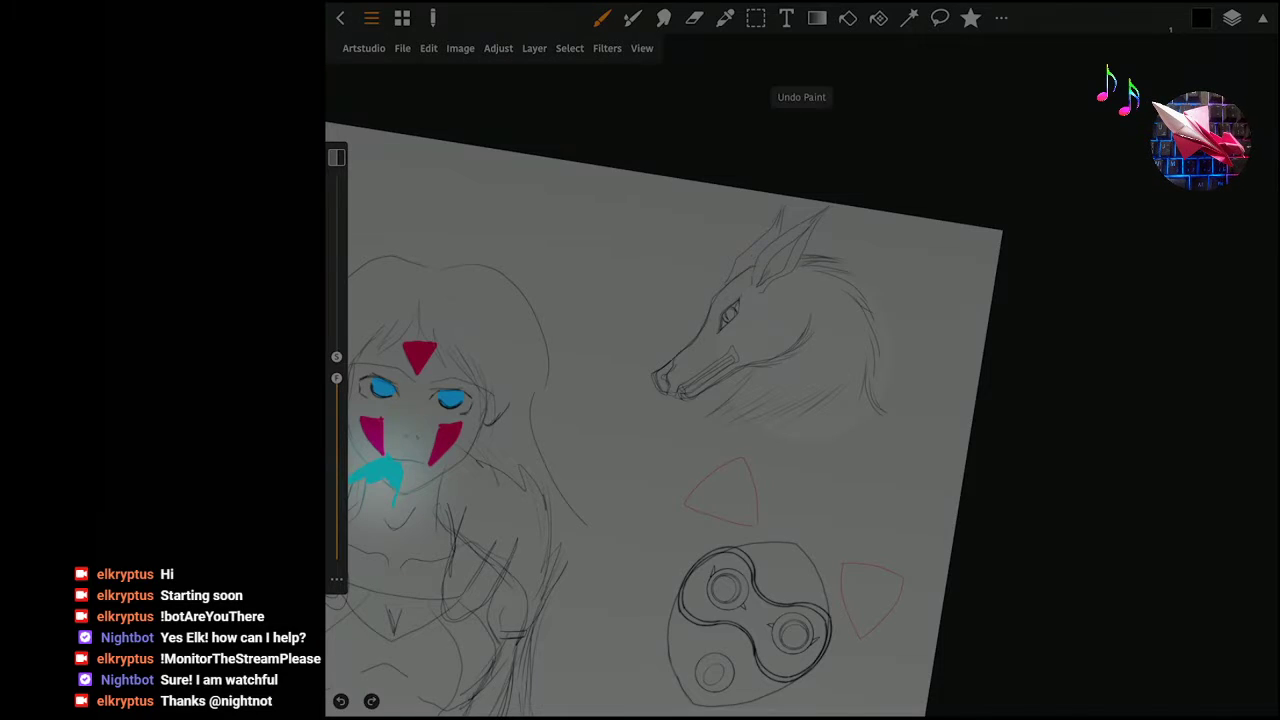
pyautogui.scroll(5, 760, 330)
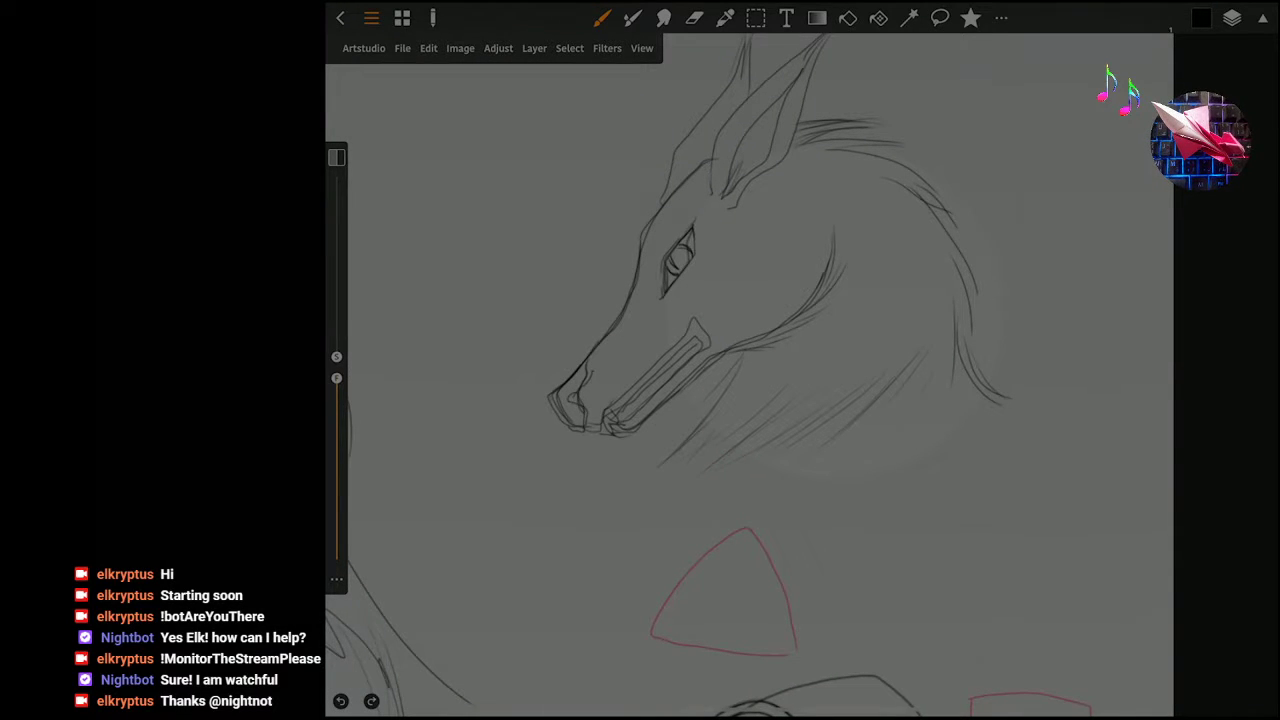
pyautogui.moveTo(650, 250); pyautogui.dragTo(588, 350)
pyautogui.hotkey('ctrl', 'z')
pyautogui.moveTo(645, 245); pyautogui.dragTo(556, 388)
pyautogui.scroll(-5, 750, 380)
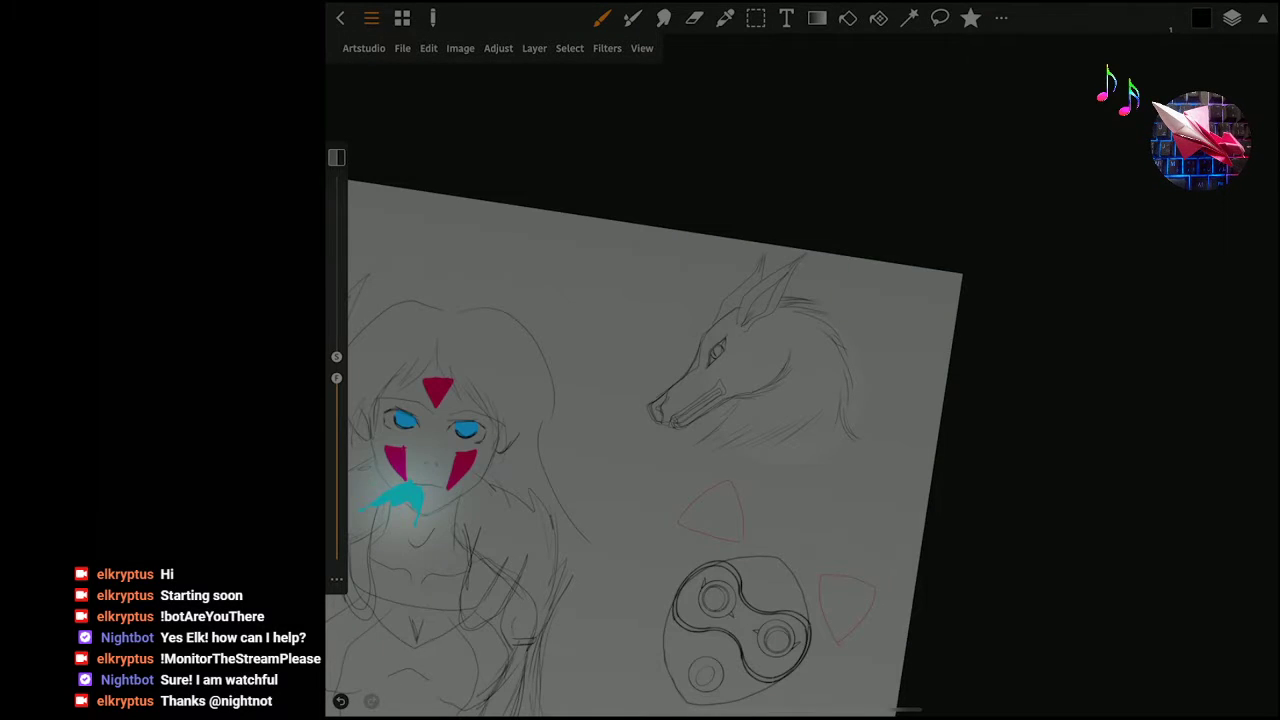
pyautogui.hotkey('ctrl', 'z')
pyautogui.scroll(5, 740, 370)
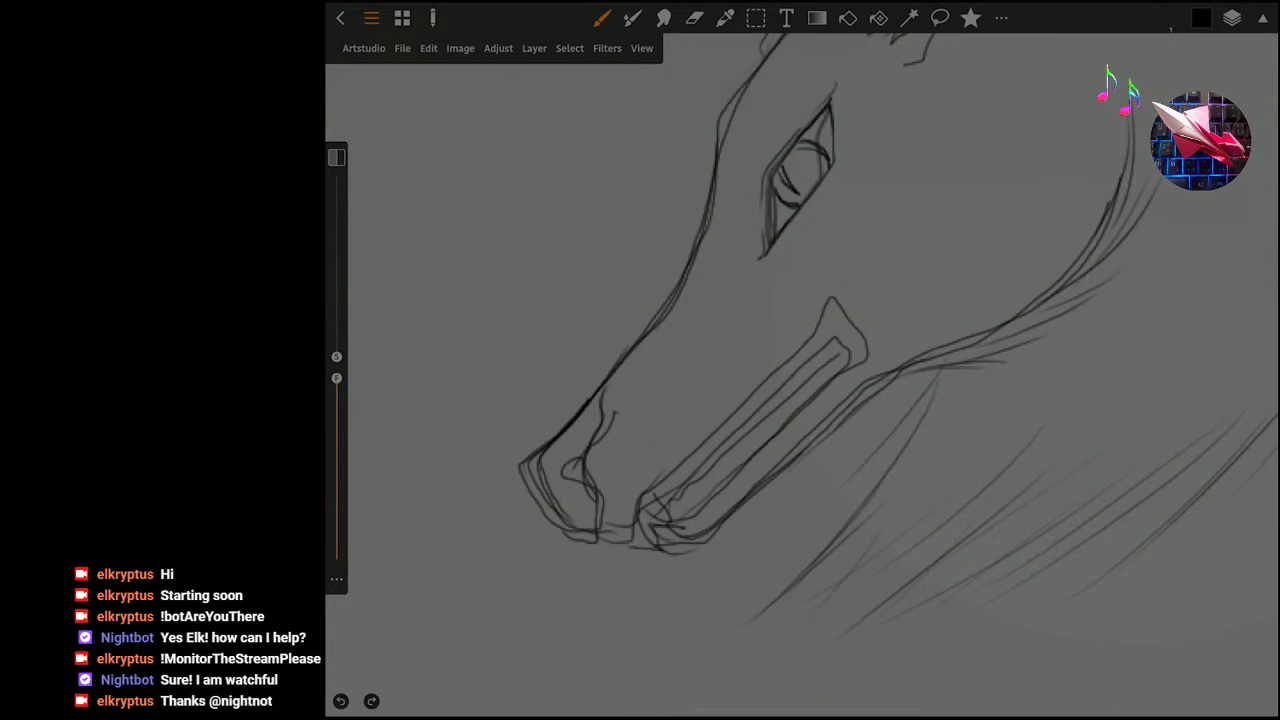
# Reinforce the line along the snout and trace the wolf's lower jaw outline.
pyautogui.moveTo(611, 387); pyautogui.dragTo(598, 423)
pyautogui.moveTo(565, 535)
pyautogui.mouseDown()
pyautogui.moveTo(522, 470)
pyautogui.moveTo(568, 492)
pyautogui.mouseUp()
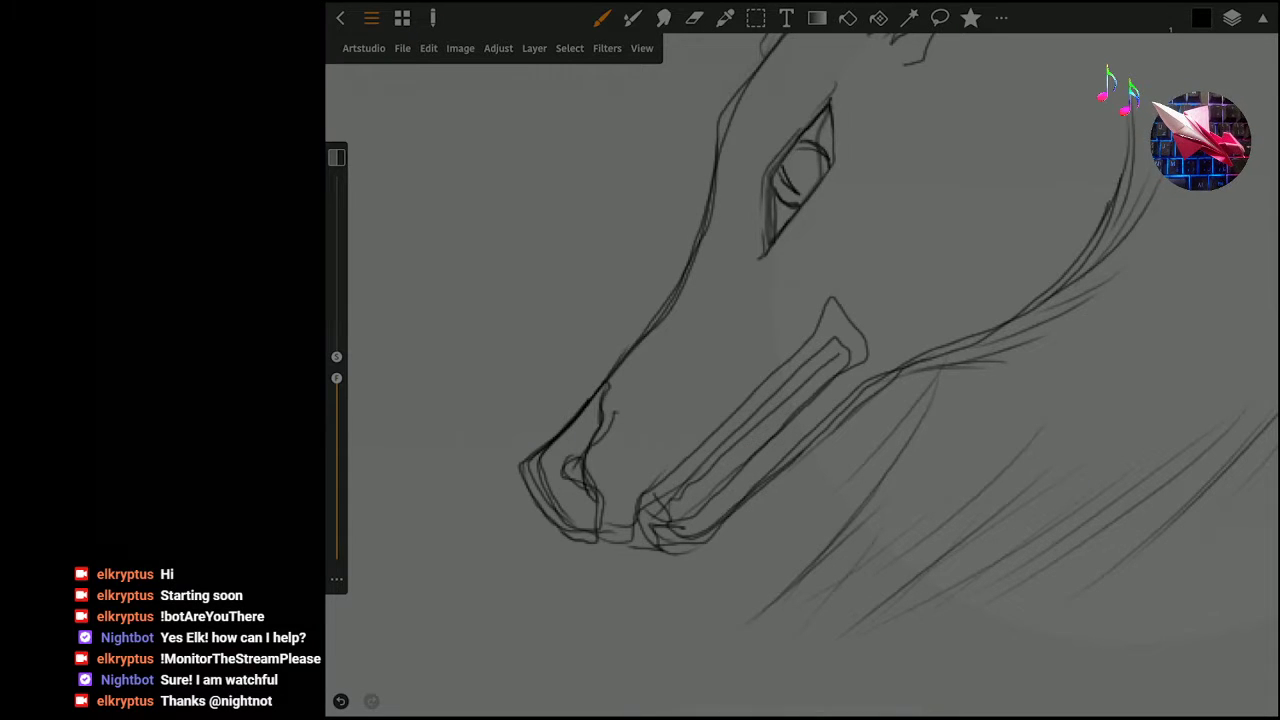
pyautogui.scroll(-5, 800, 380)
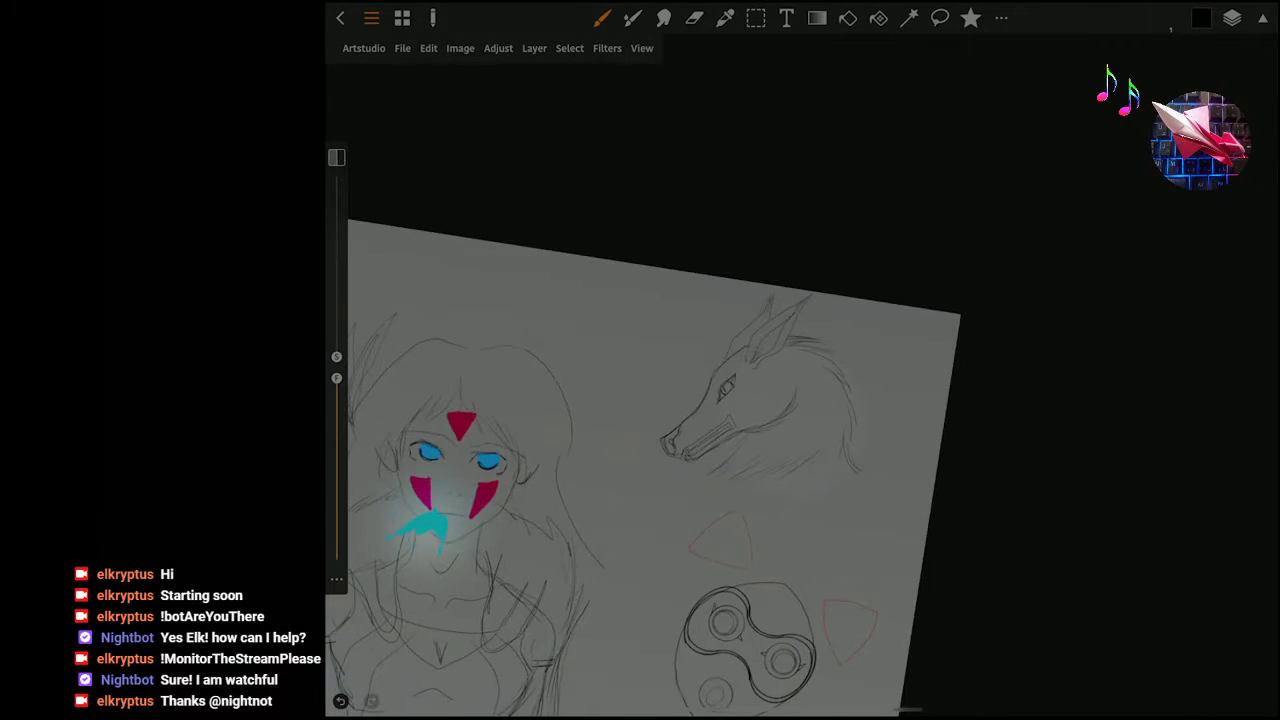
pyautogui.scroll(3, 680, 400)
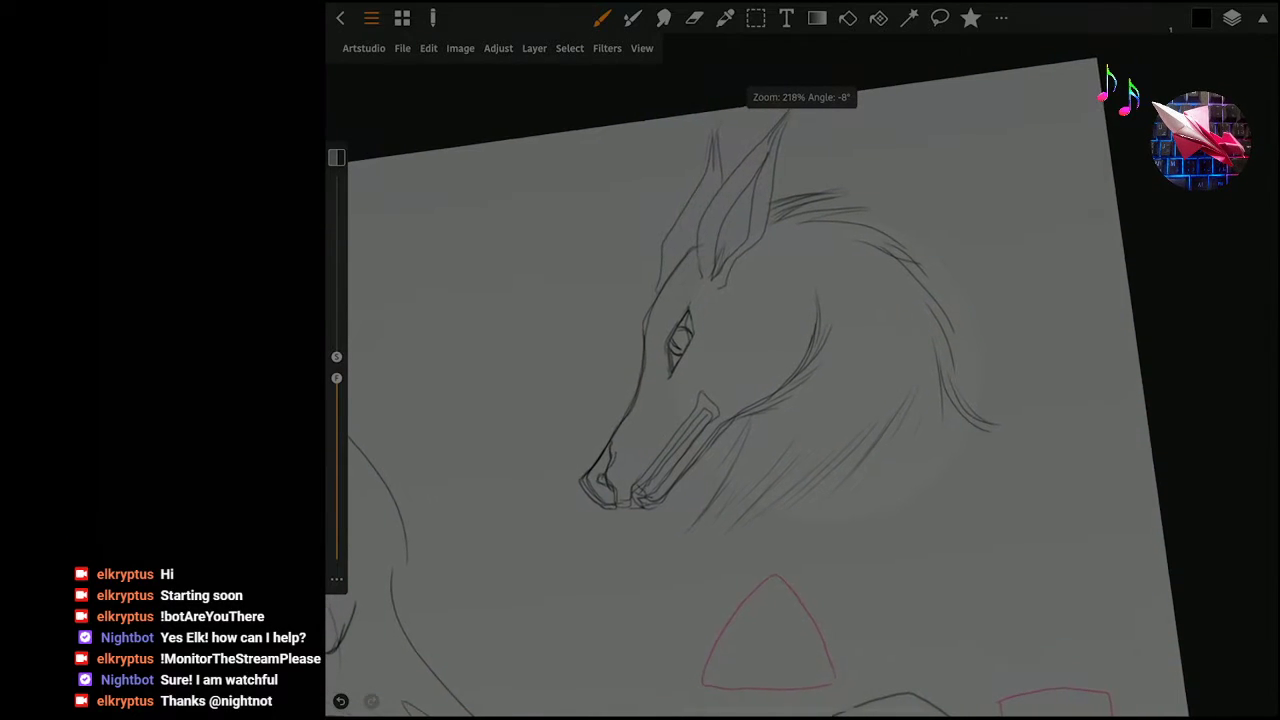
pyautogui.scroll(1, 680, 400)
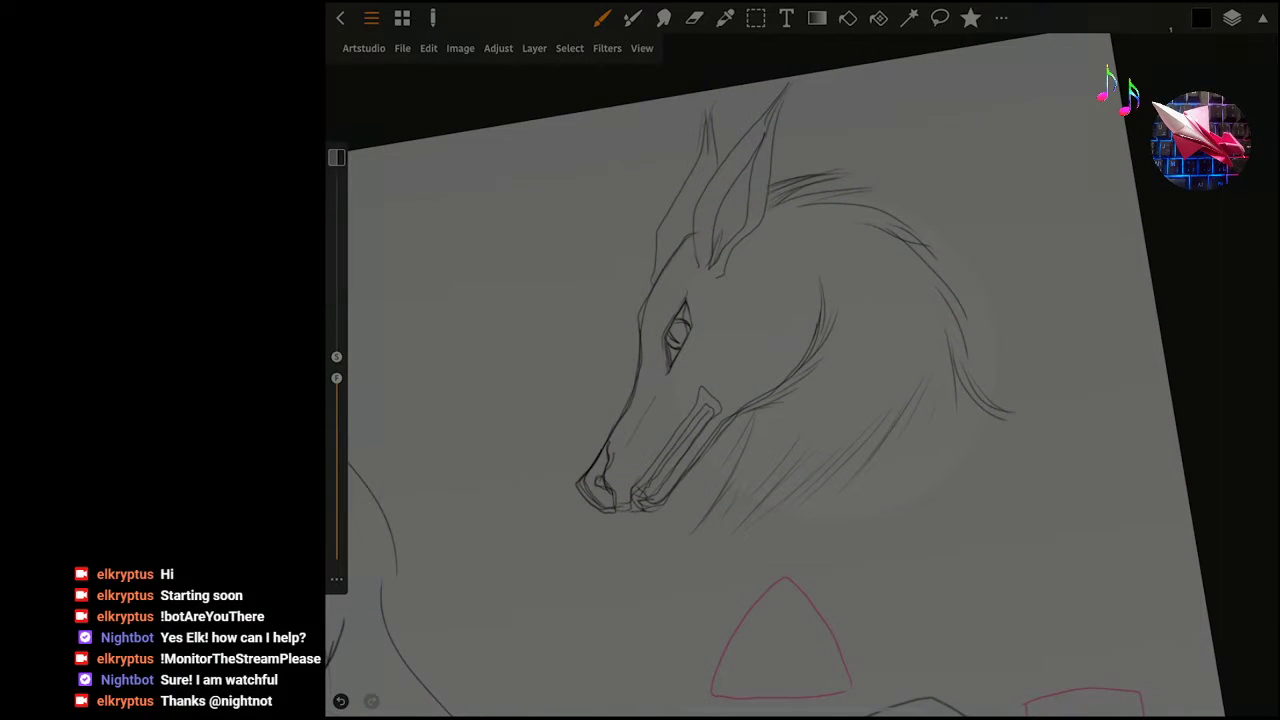
# Redraw short strokes near the muzzle and lower jaw, undoing the ones that miss.
pyautogui.moveTo(666, 380); pyautogui.dragTo(630, 440)
pyautogui.click(340, 701)
pyautogui.moveTo(663, 383); pyautogui.dragTo(652, 398)
pyautogui.scroll(-5, 780, 400)
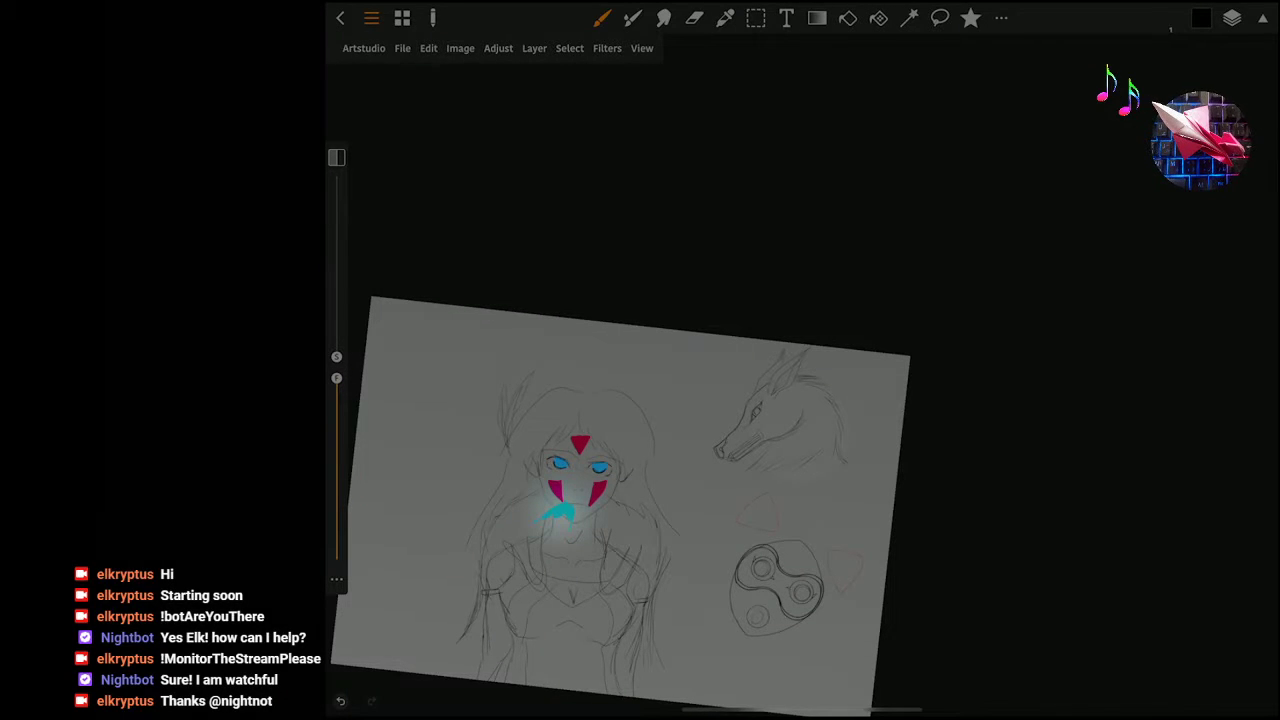
pyautogui.scroll(5, 780, 410)
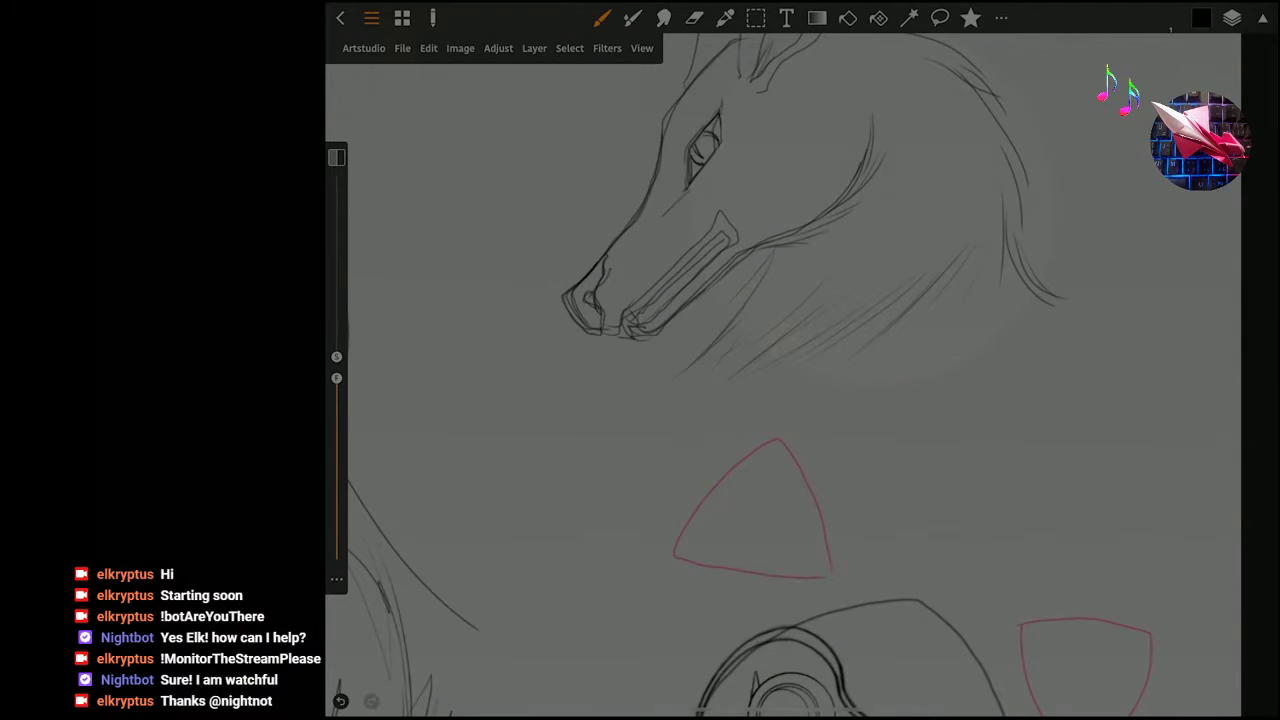
pyautogui.moveTo(595, 333); pyautogui.dragTo(619, 340)
pyautogui.hotkey('ctrl', 'z')
pyautogui.moveTo(622, 306); pyautogui.dragTo(620, 336)
# Save the drawing as 'Untitled 30.artstudio' from the File menu.
pyautogui.scroll(-5, 780, 400)
pyautogui.scroll(3, 700, 420)
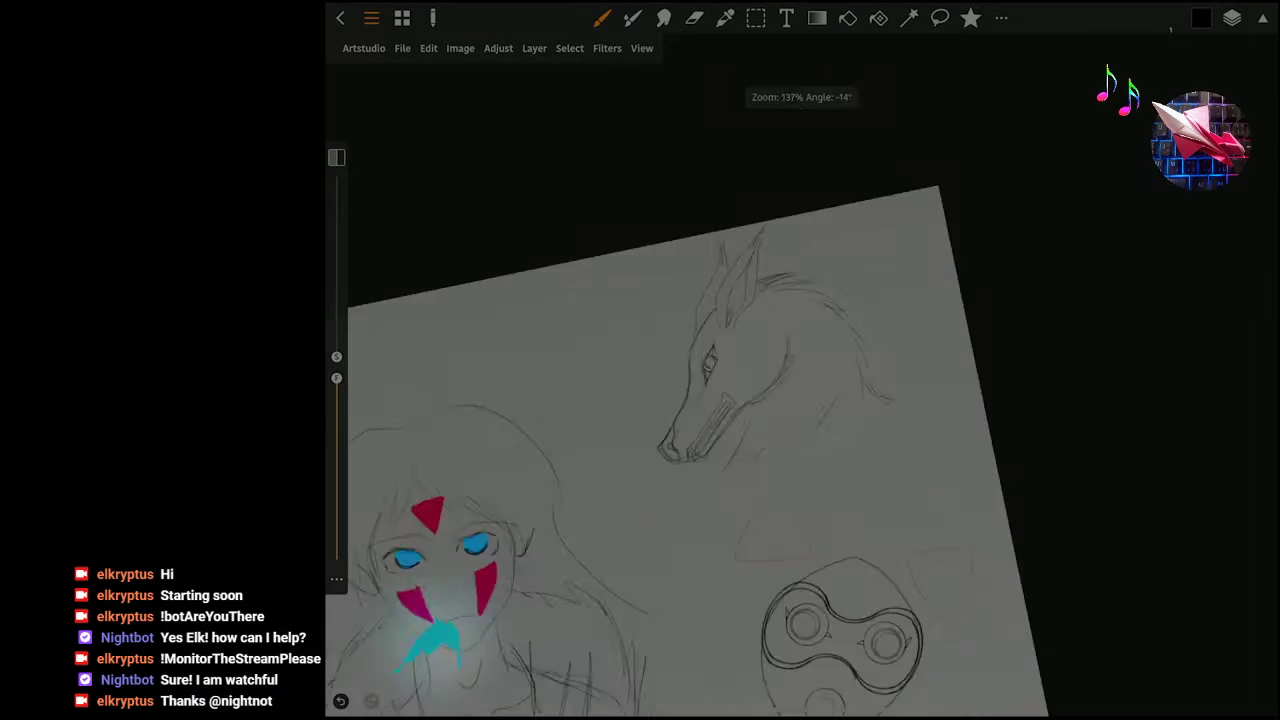
pyautogui.scroll(3, 700, 420)
pyautogui.scroll(2, 700, 420)
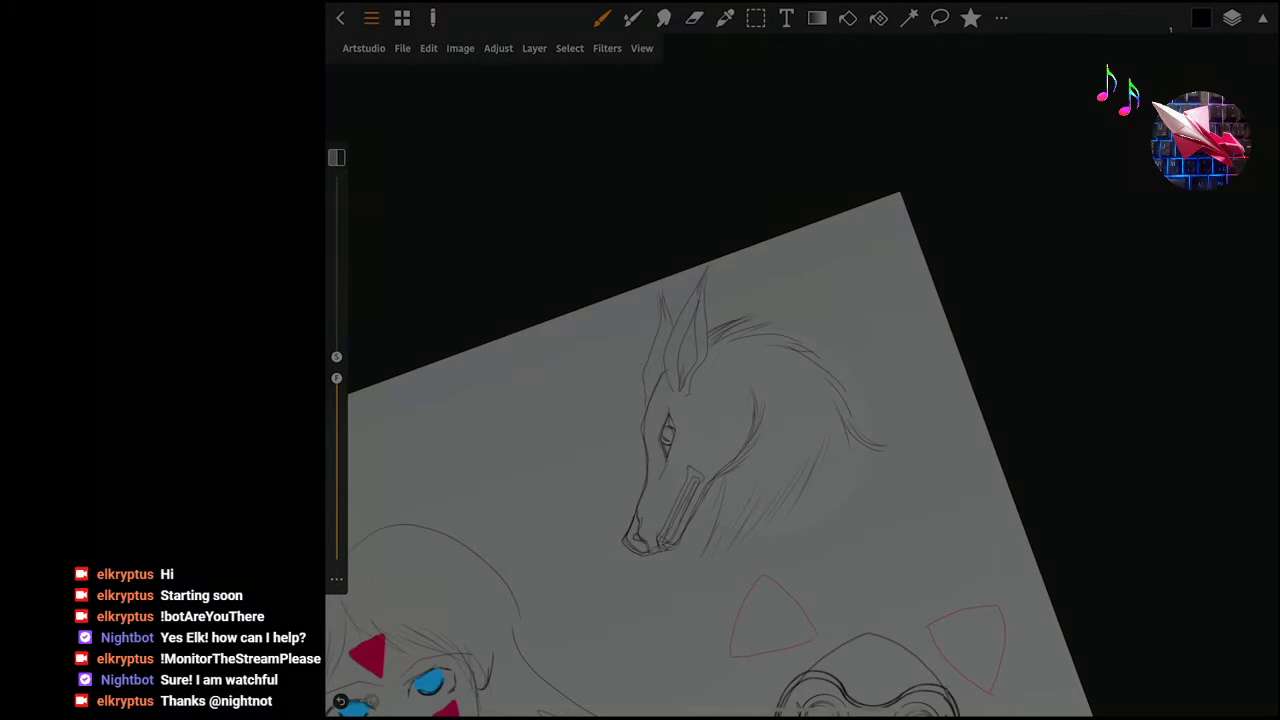
pyautogui.click(402, 48)
pyautogui.click(420, 140)
# Mirror the canvas view so the wolf head faces right, and zoom in.
pyautogui.click(641, 48)
pyautogui.click(659, 110)
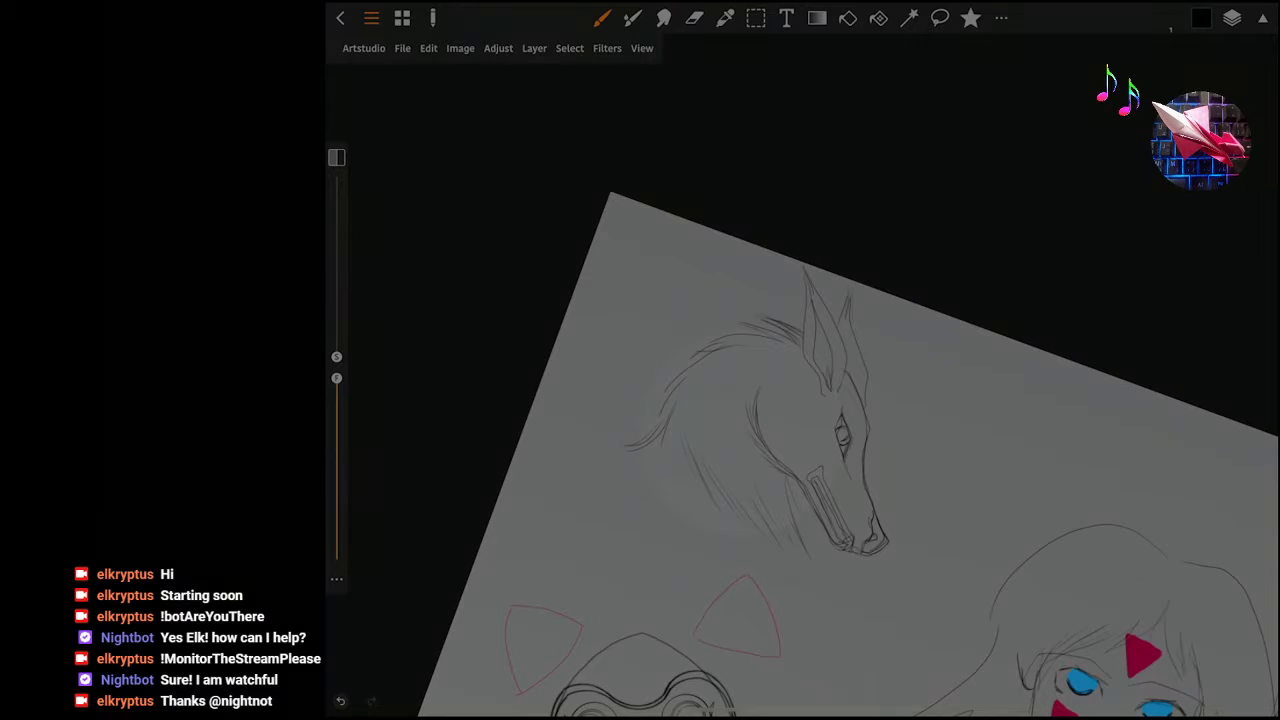
pyautogui.scroll(5, 800, 380)
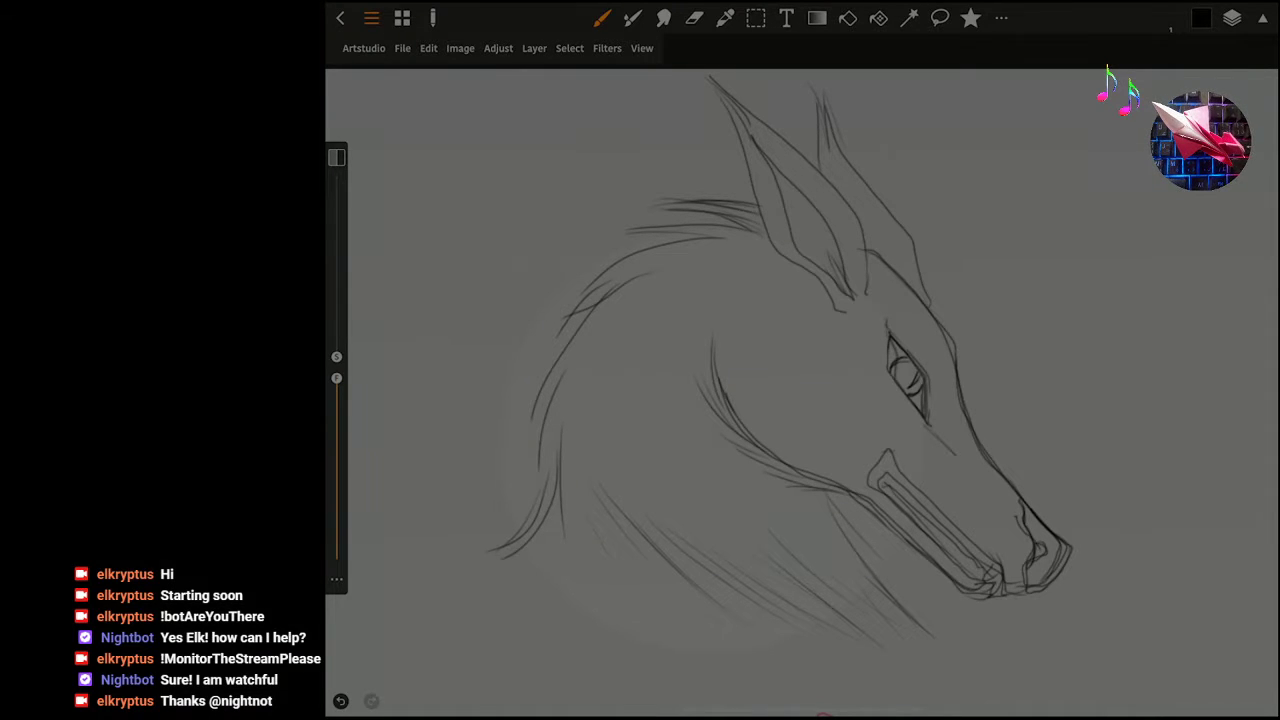
# Save the drawing again and start Edit > Transform on the whole wolf sketch layer.
pyautogui.click(402, 48)
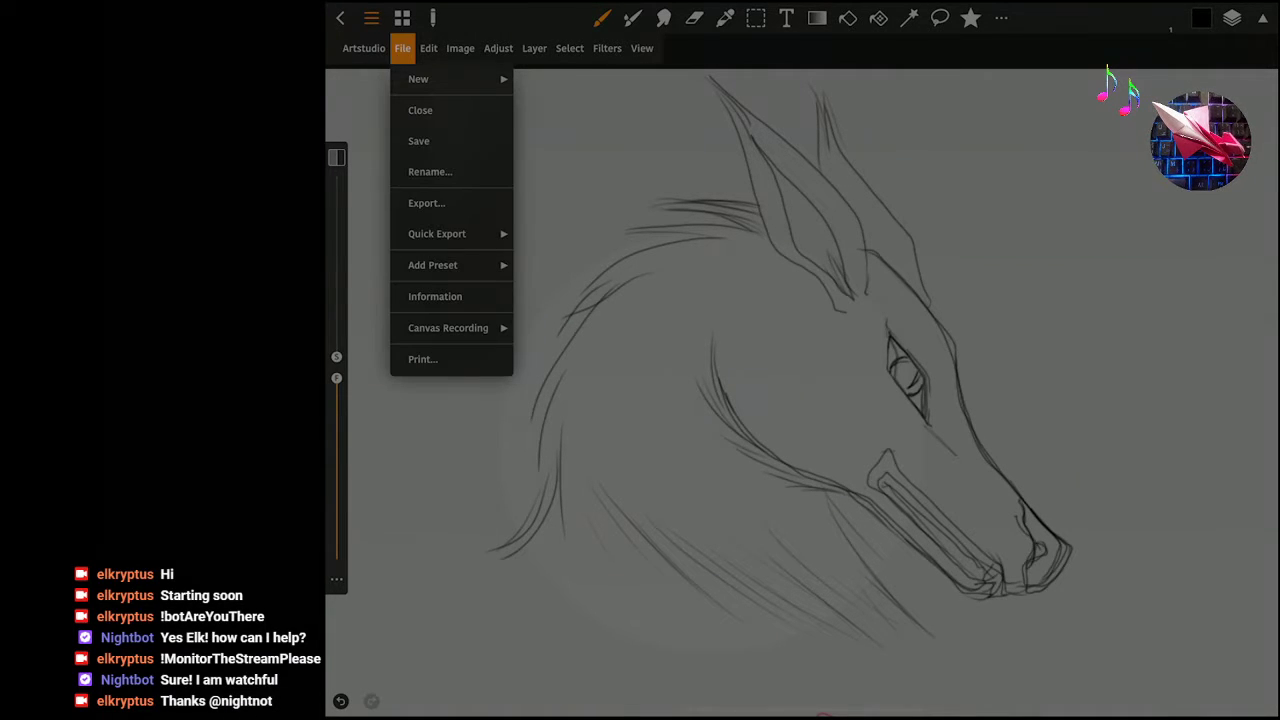
pyautogui.click(418, 141)
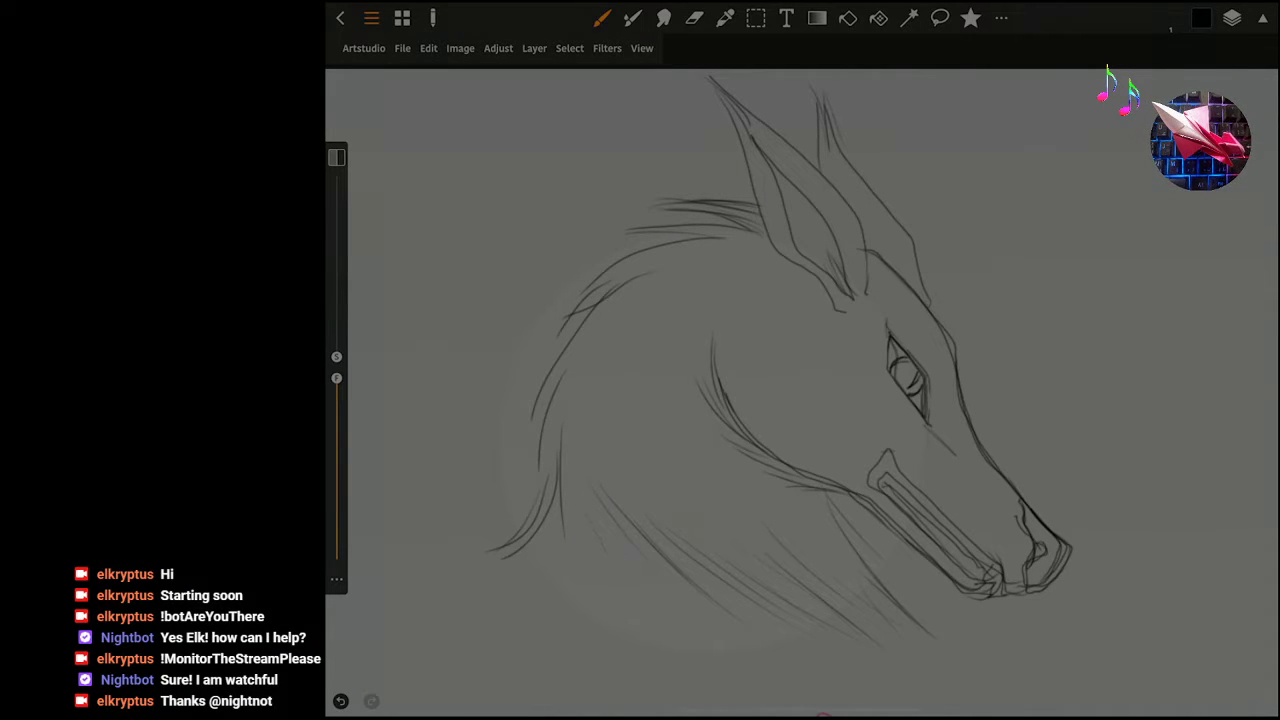
pyautogui.click(428, 48)
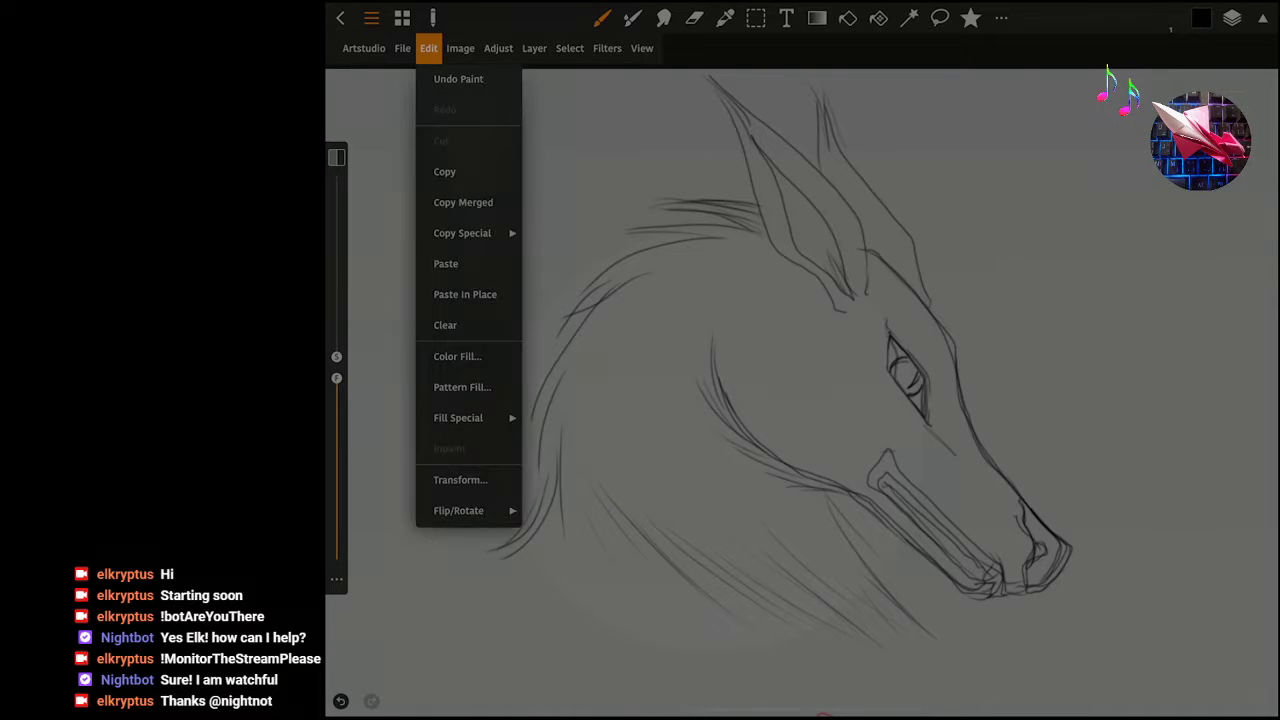
pyautogui.click(460, 479)
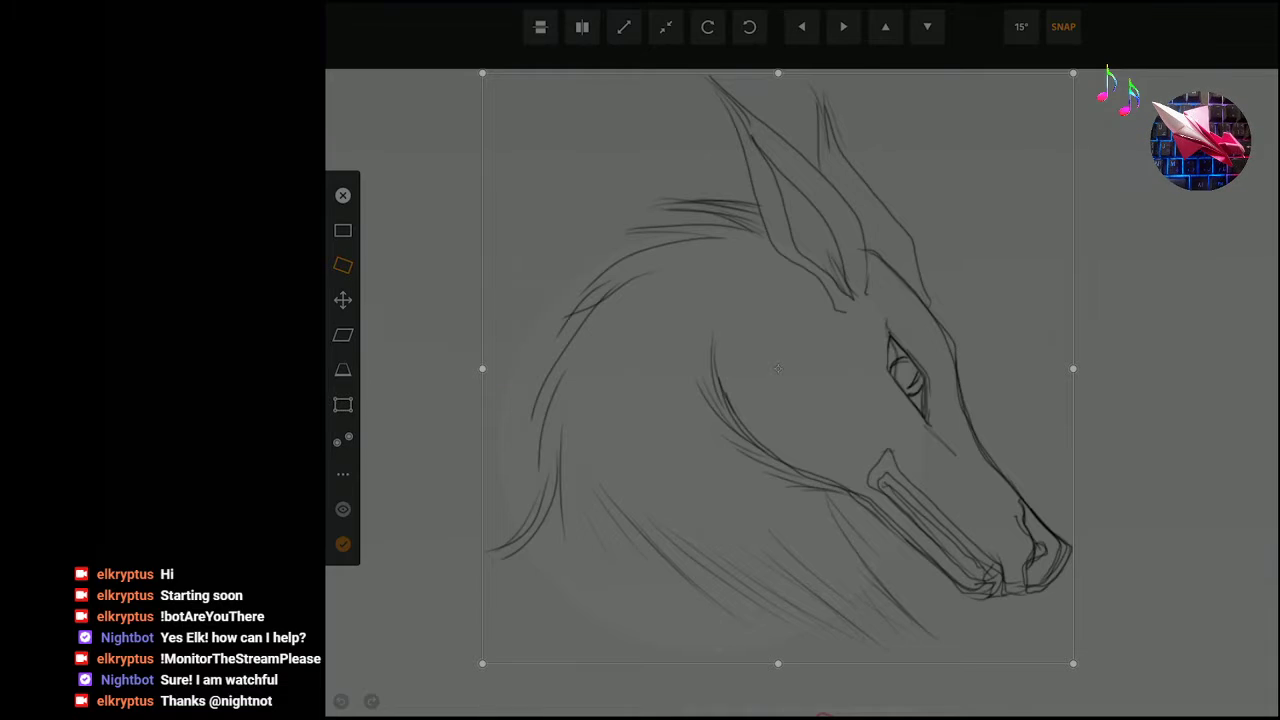
# Set the transform mode to Free in the Transform settings.
pyautogui.click(343, 474)
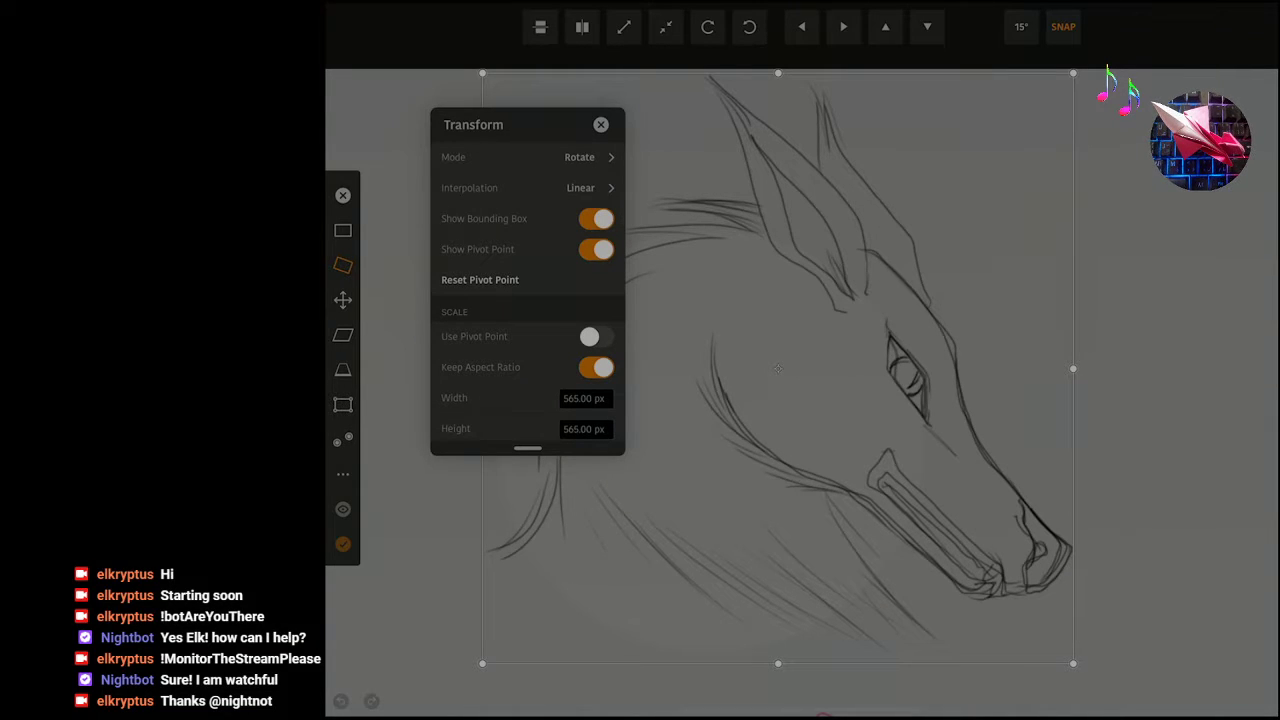
pyautogui.click(585, 157)
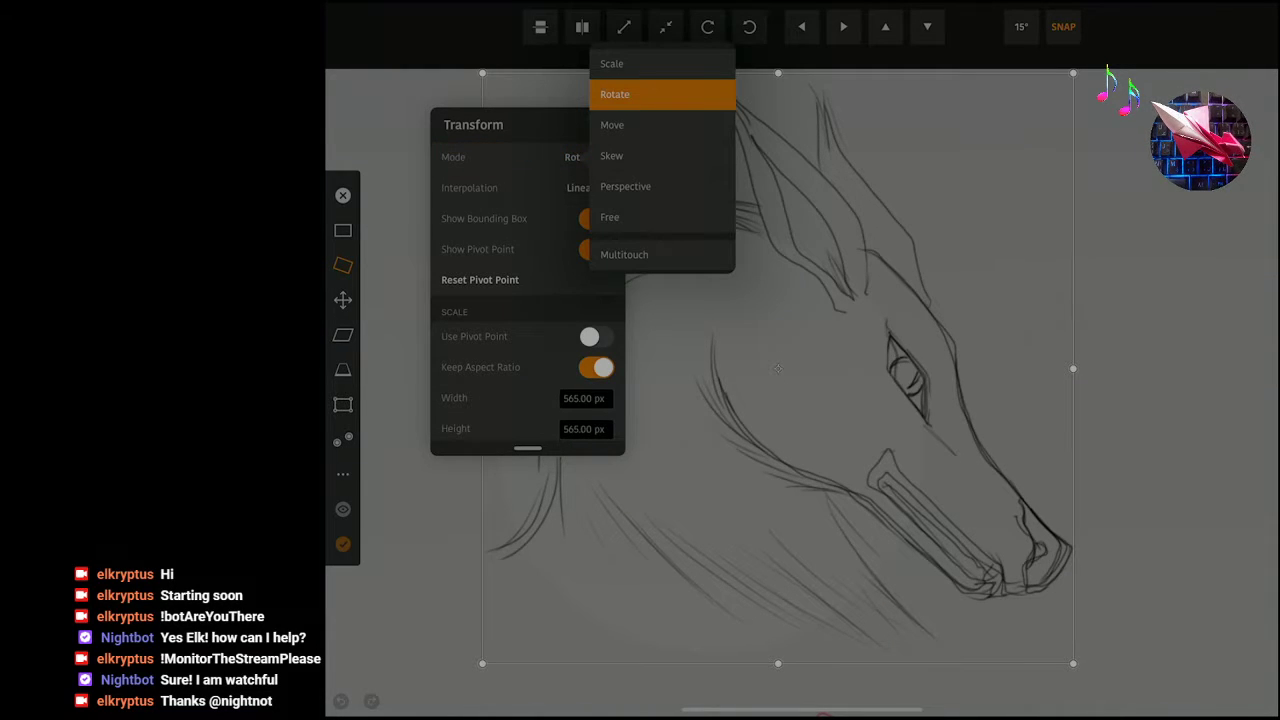
pyautogui.click(615, 217)
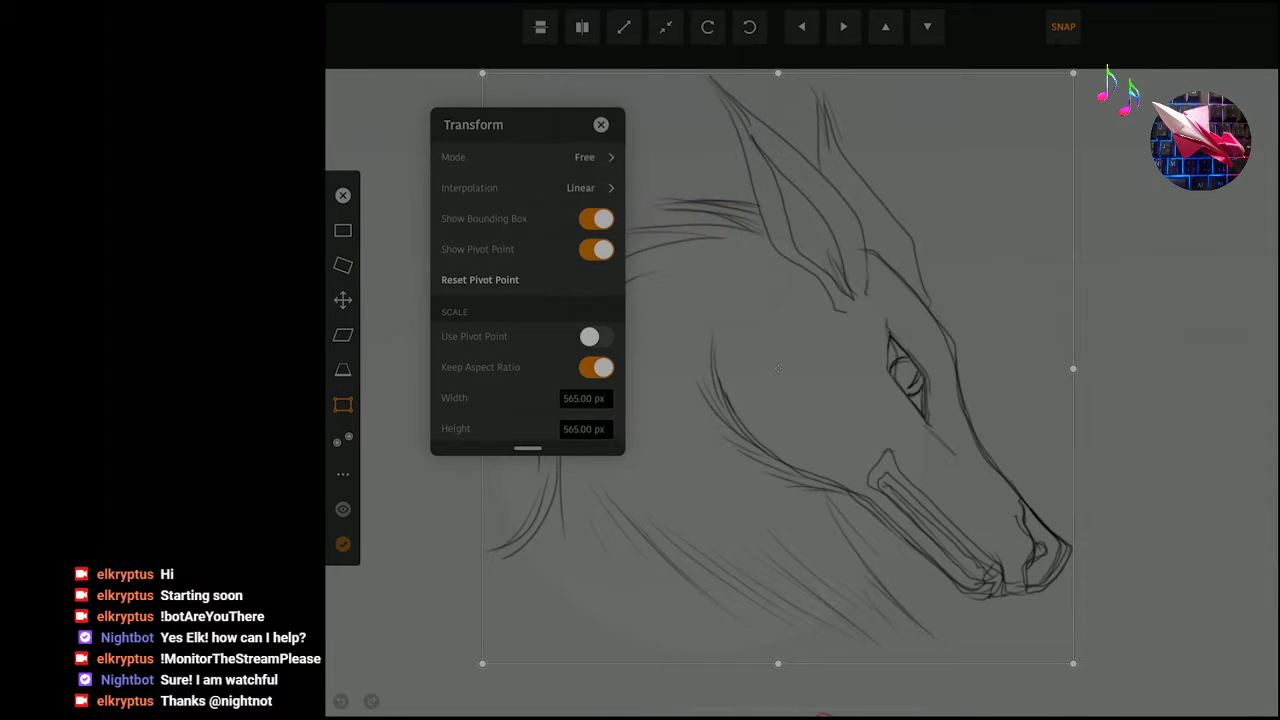
pyautogui.click(601, 124)
# Narrow the wolf head to 90.1% width, tilt it -5.8° and offset it -15, -13.
pyautogui.moveTo(1073, 368); pyautogui.dragTo(1047, 365)
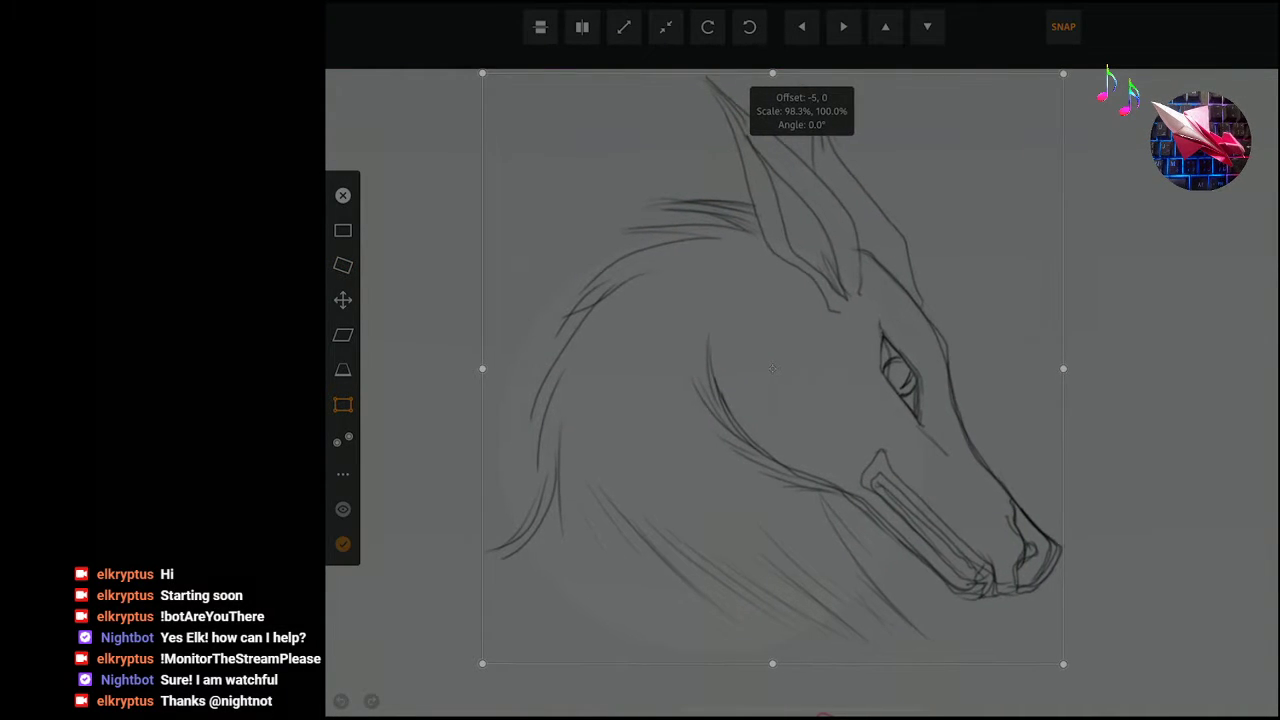
pyautogui.moveTo(1047, 365); pyautogui.dragTo(1212, 367)
pyautogui.moveTo(1212, 72)
pyautogui.mouseDown()
pyautogui.moveTo(1110, 22)
pyautogui.moveTo(1175, 73)
pyautogui.moveTo(861, 218)
pyautogui.moveTo(1146, 5)
pyautogui.mouseUp()
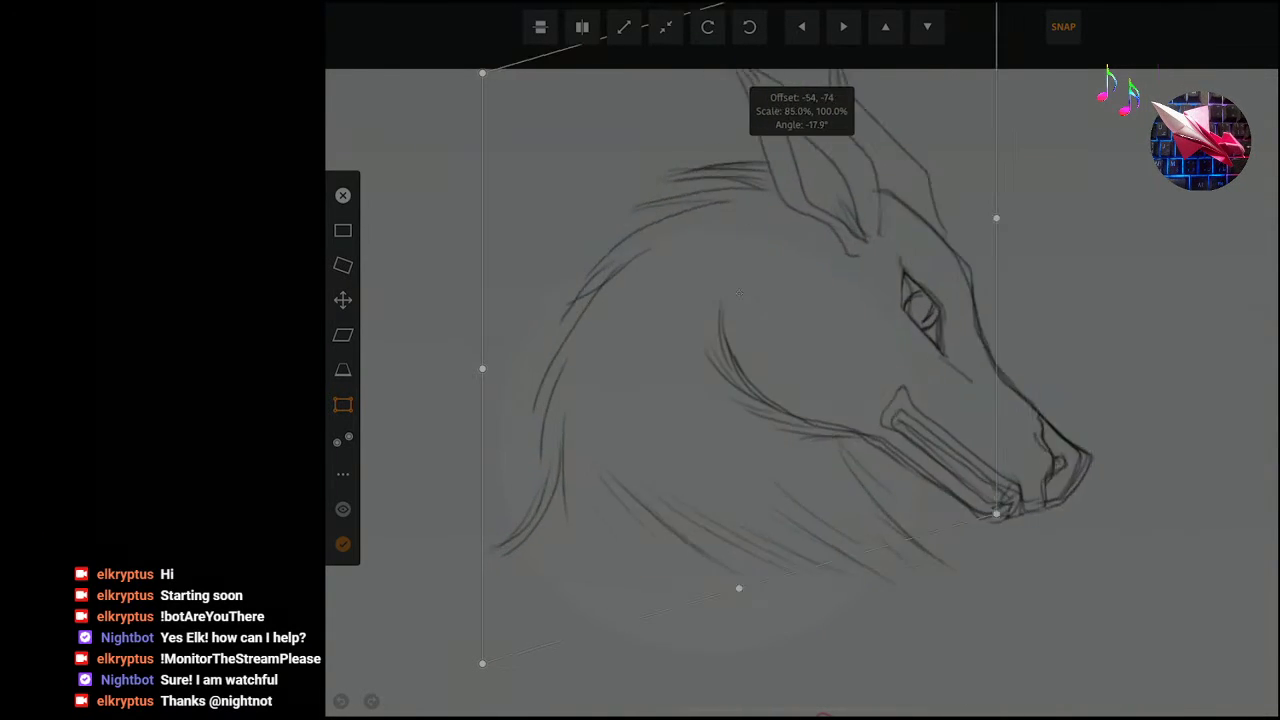
pyautogui.moveTo(1146, 5); pyautogui.dragTo(1213, 3)
pyautogui.hotkey('ctrl', 'z')
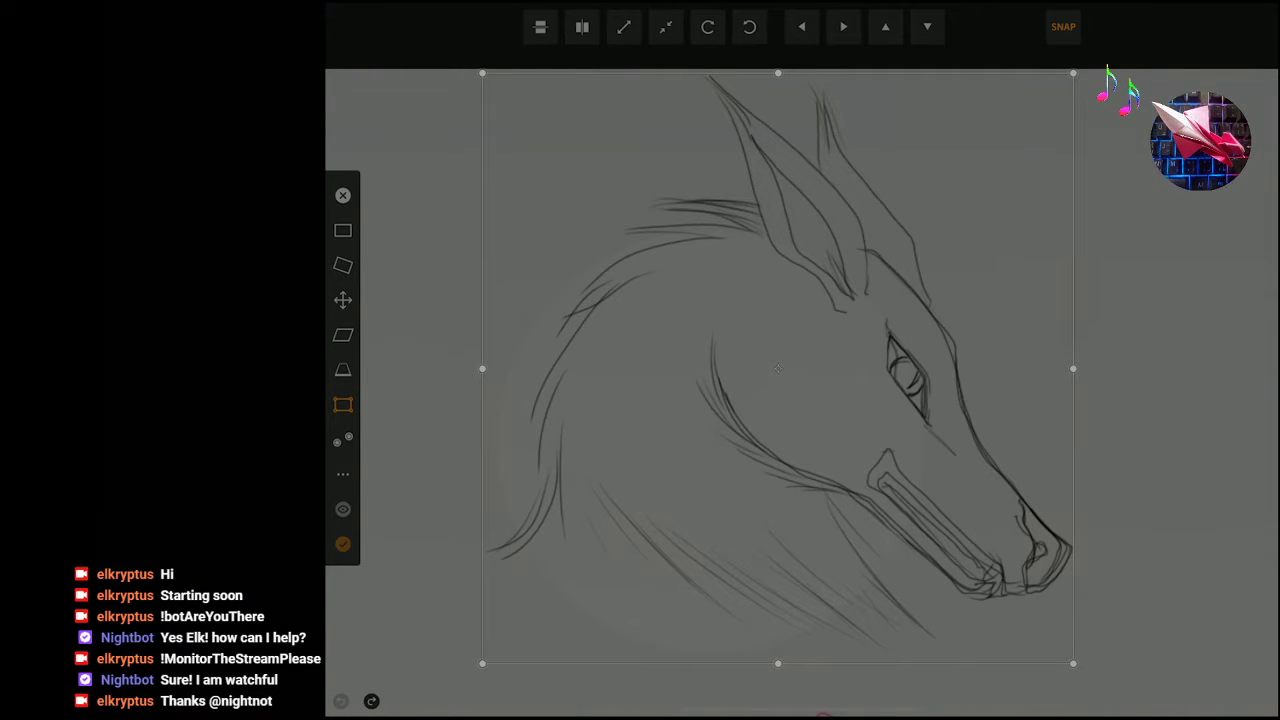
pyautogui.moveTo(1073, 663)
pyautogui.mouseDown()
pyautogui.moveTo(1011, 590)
pyautogui.moveTo(1012, 609)
pyautogui.mouseUp()
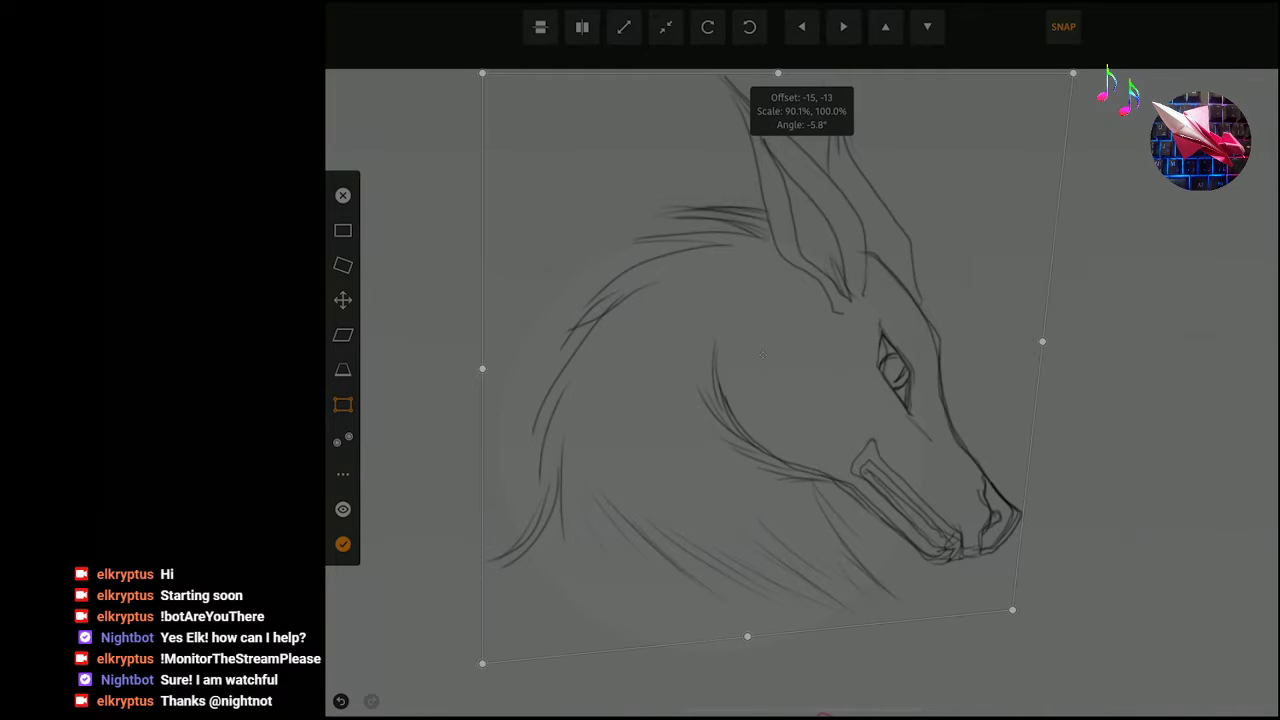
# Toggle undo and redo to compare the reshaped wolf head against the original.
pyautogui.hotkey('ctrl', 'z')
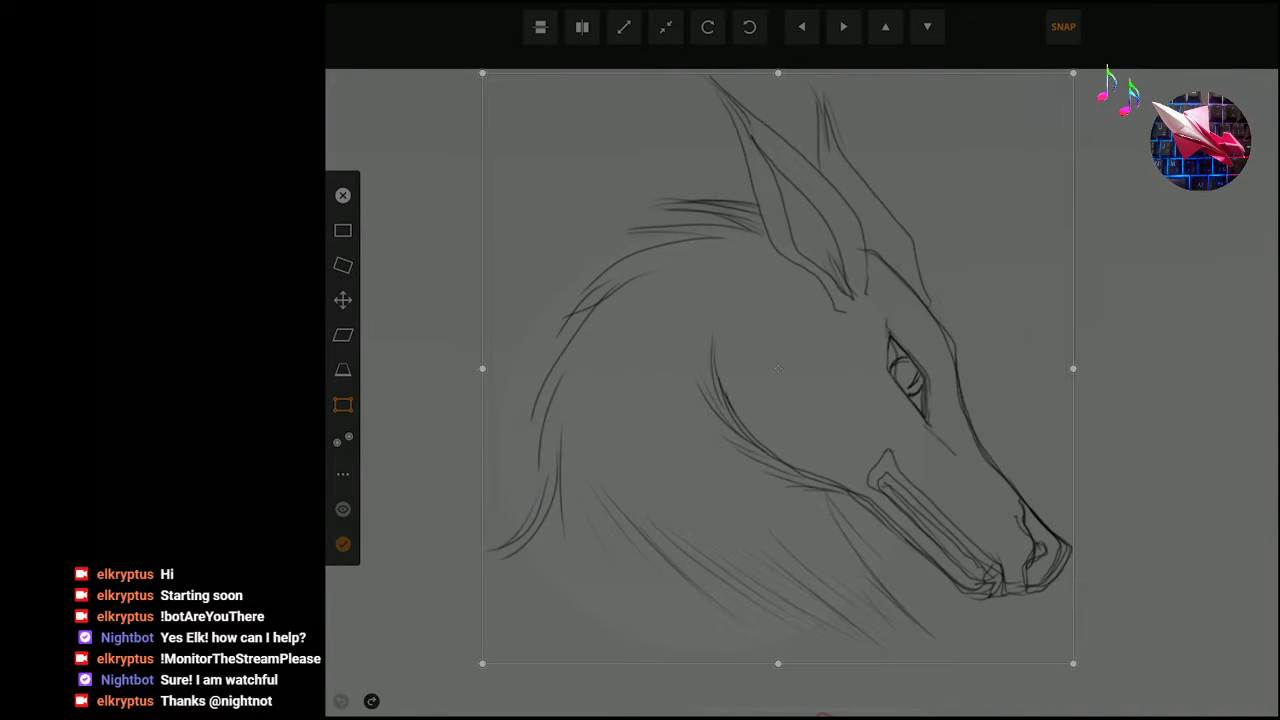
pyautogui.hotkey('ctrl', 'shift', 'z')
pyautogui.hotkey('ctrl', 'z')
pyautogui.hotkey('ctrl', 'shift', 'z')
pyautogui.hotkey('ctrl', 'z')
pyautogui.hotkey('ctrl', 'shift', 'z')
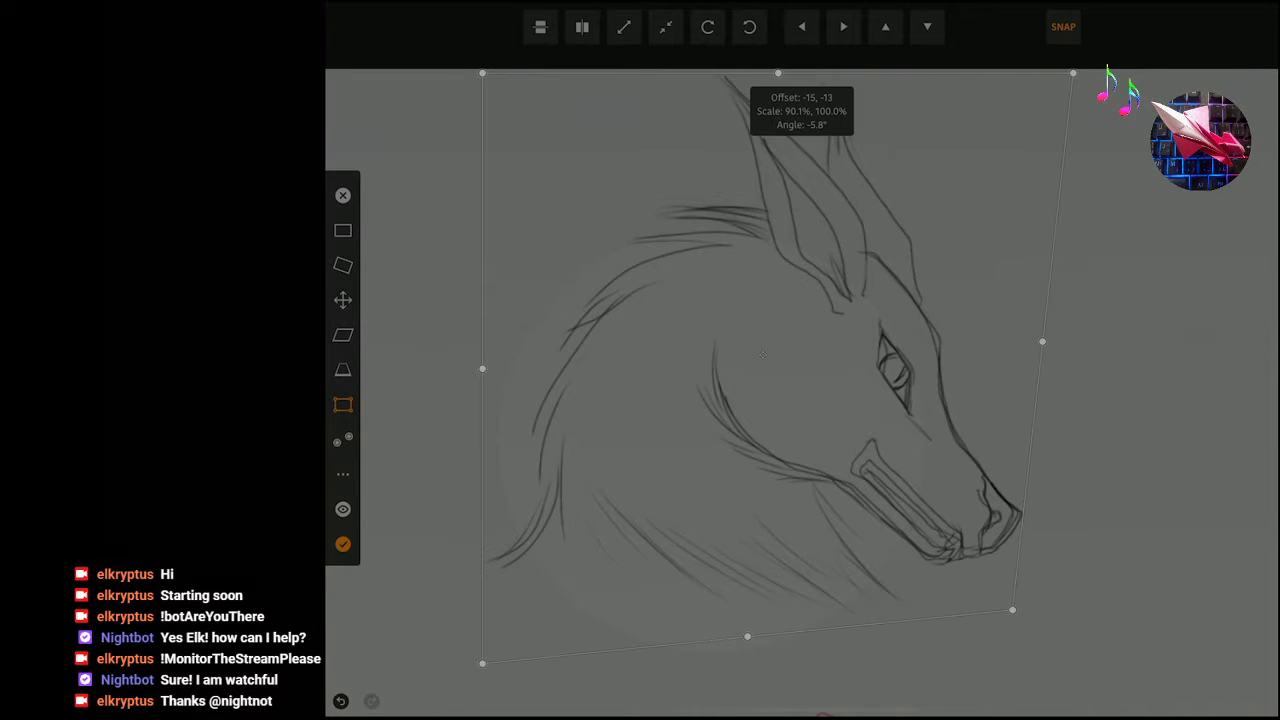
pyautogui.hotkey('ctrl', 'z')
pyautogui.hotkey('ctrl', 'shift', 'z')
pyautogui.hotkey('ctrl', 'z')
pyautogui.hotkey('ctrl', 'shift', 'z')
pyautogui.hotkey('ctrl', 'z')
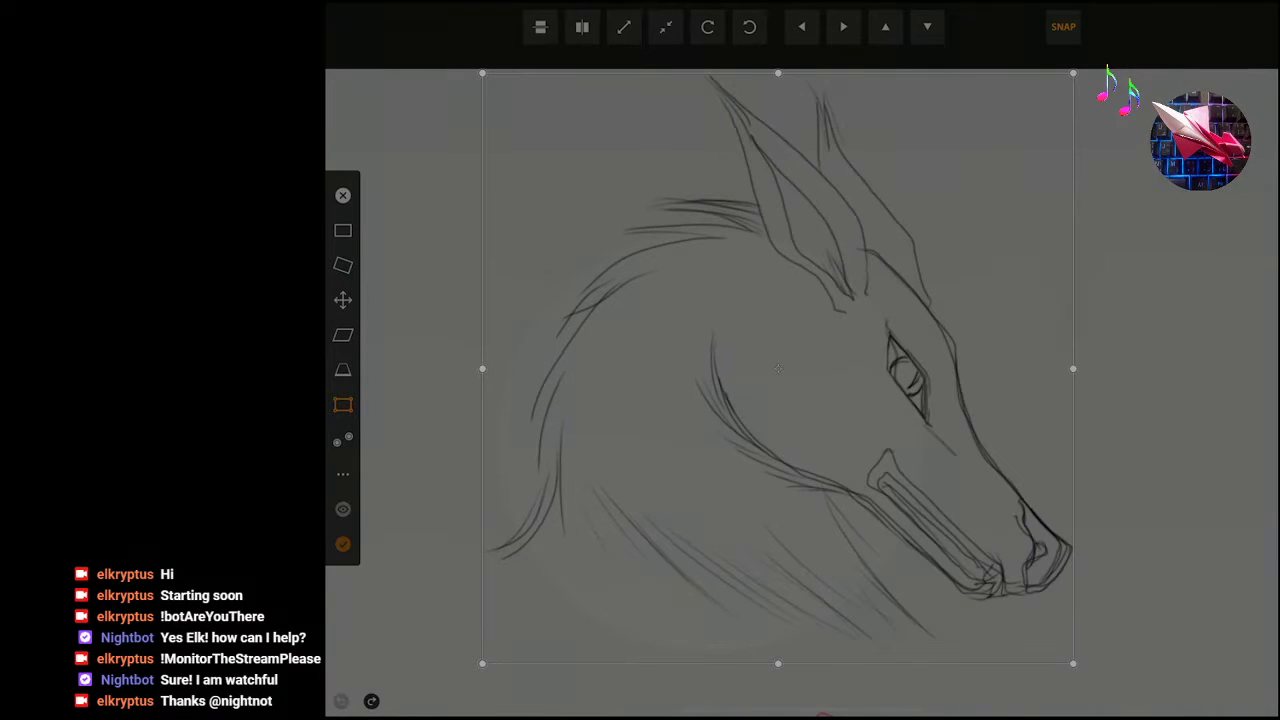
pyautogui.hotkey('ctrl', 'shift', 'z')
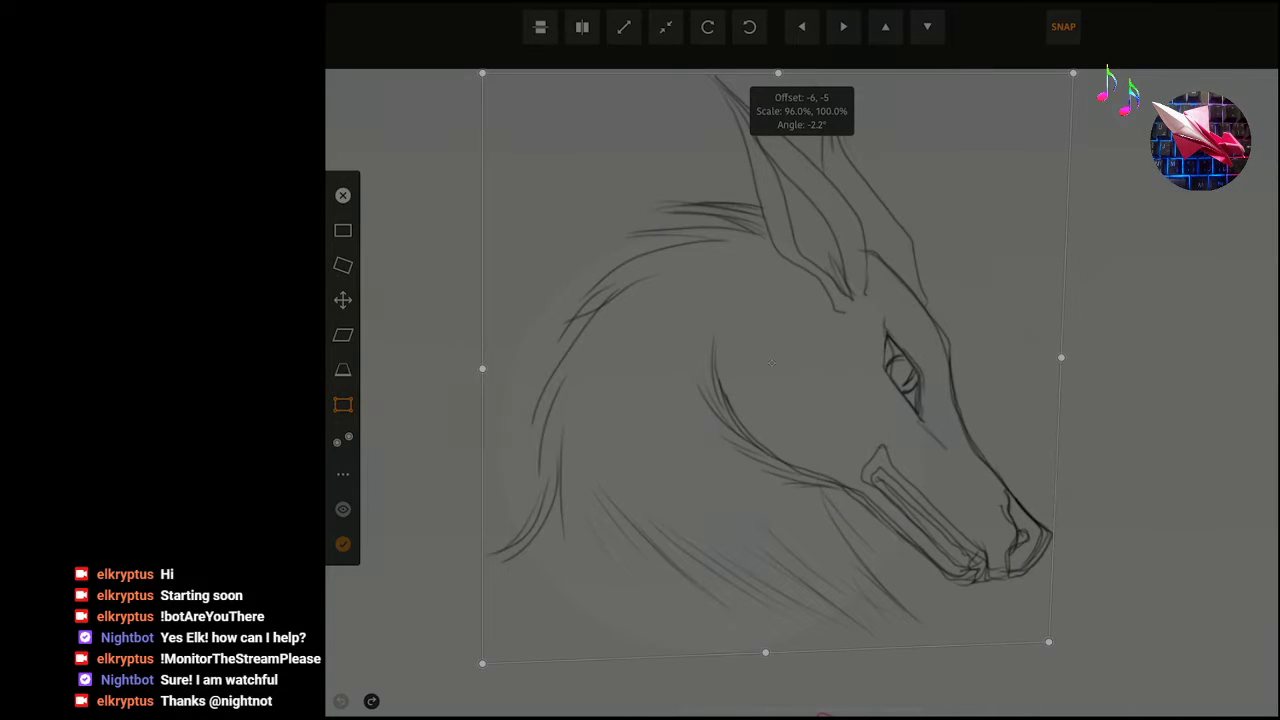
pyautogui.hotkey('ctrl', 'shift', 'z')
# Adjust the corners to 91.7% by 93.1% scale with -5.2° tilt, then apply the transform.
pyautogui.moveTo(1045, 634); pyautogui.dragTo(1038, 627)
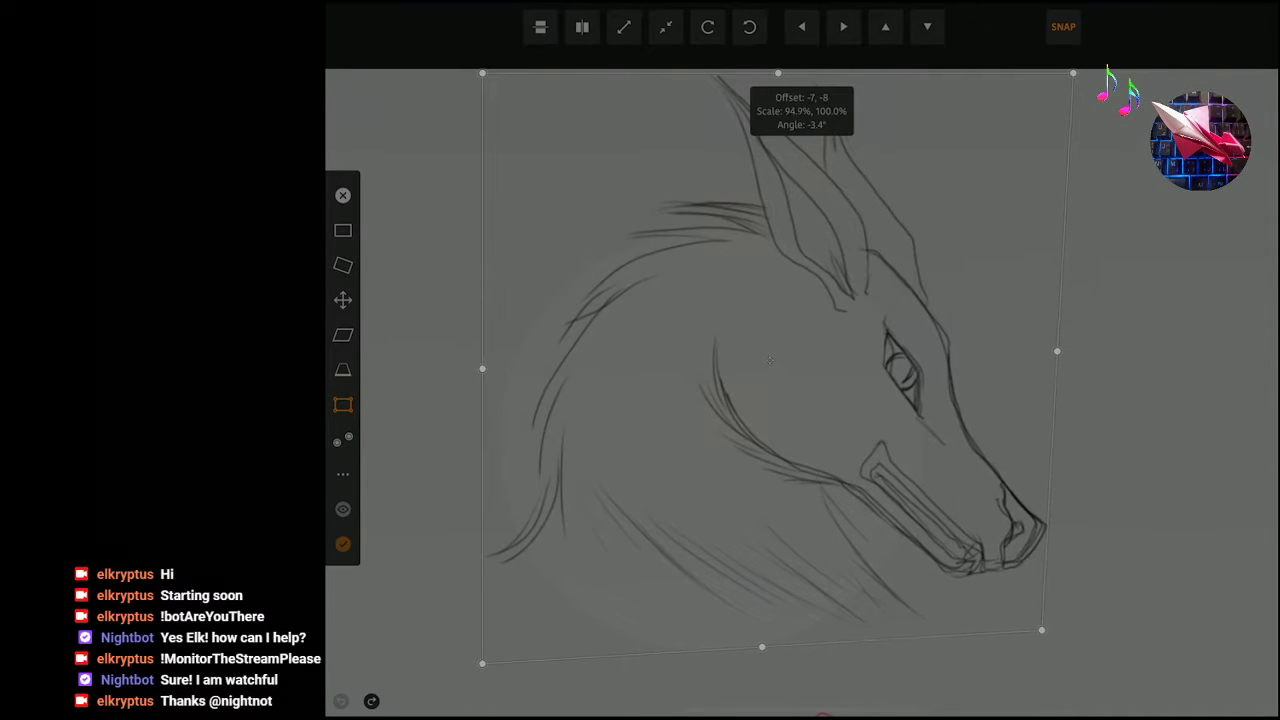
pyautogui.hotkey('ctrl', 'shift', 'z')
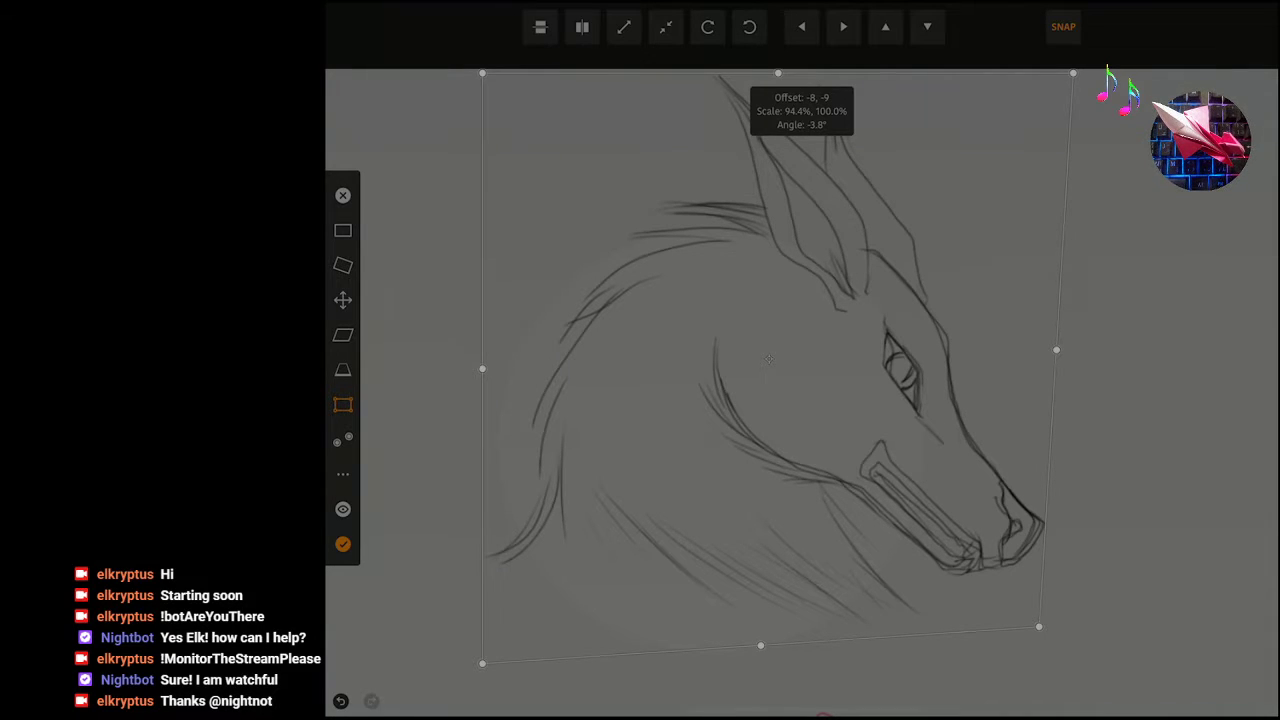
pyautogui.moveTo(482, 662); pyautogui.dragTo(488, 652)
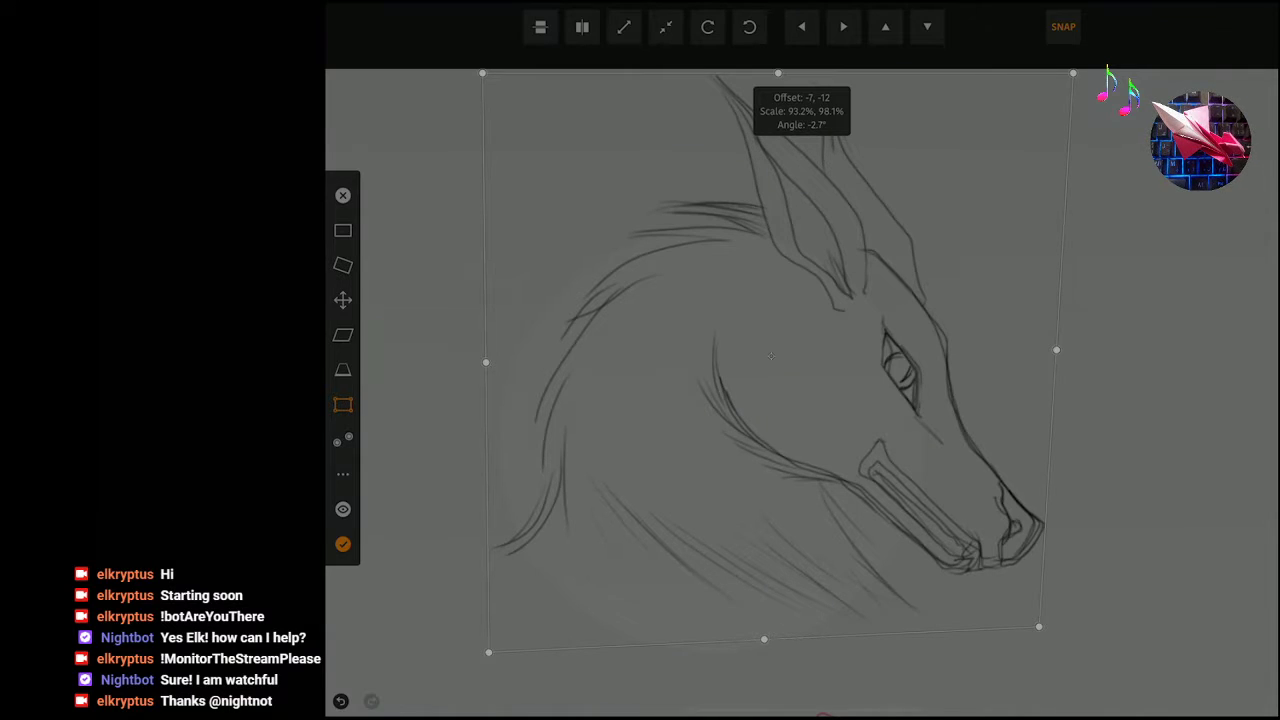
pyautogui.scroll(-3, 770, 380)
pyautogui.moveTo(571, 214)
pyautogui.mouseDown()
pyautogui.moveTo(605, 239)
pyautogui.moveTo(580, 233)
pyautogui.mouseUp()
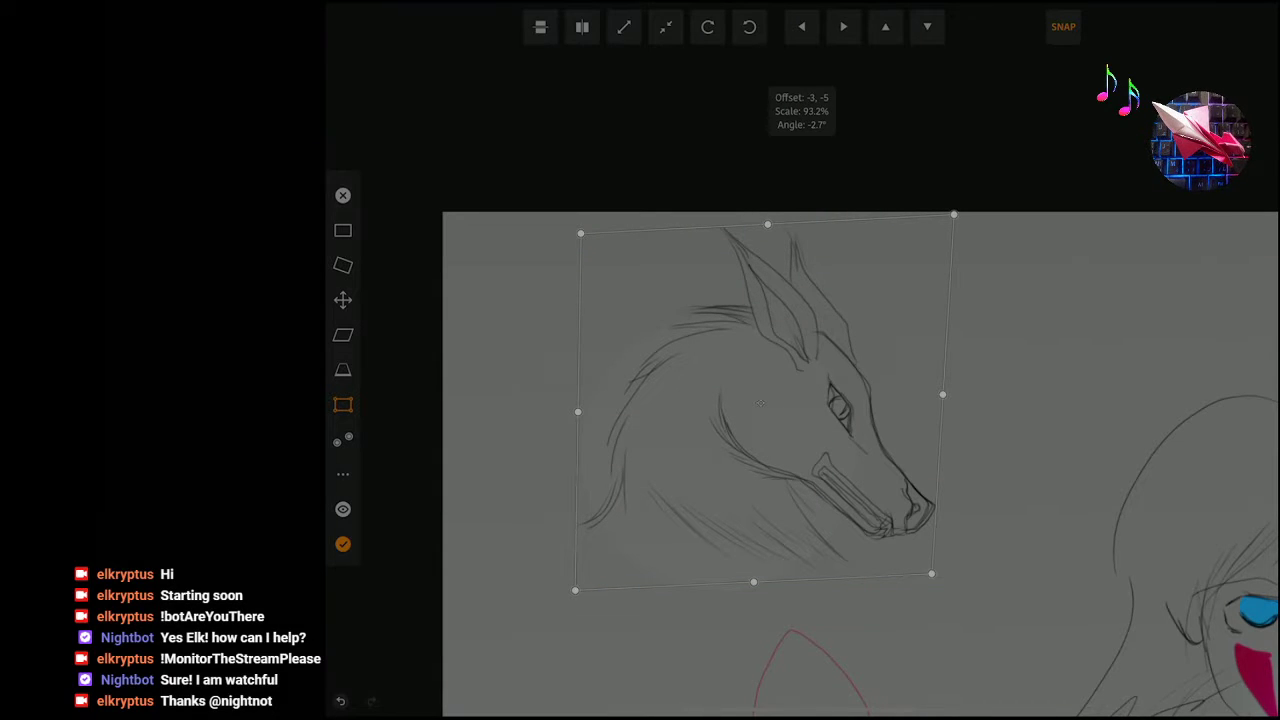
pyautogui.moveTo(942, 394); pyautogui.dragTo(936, 379)
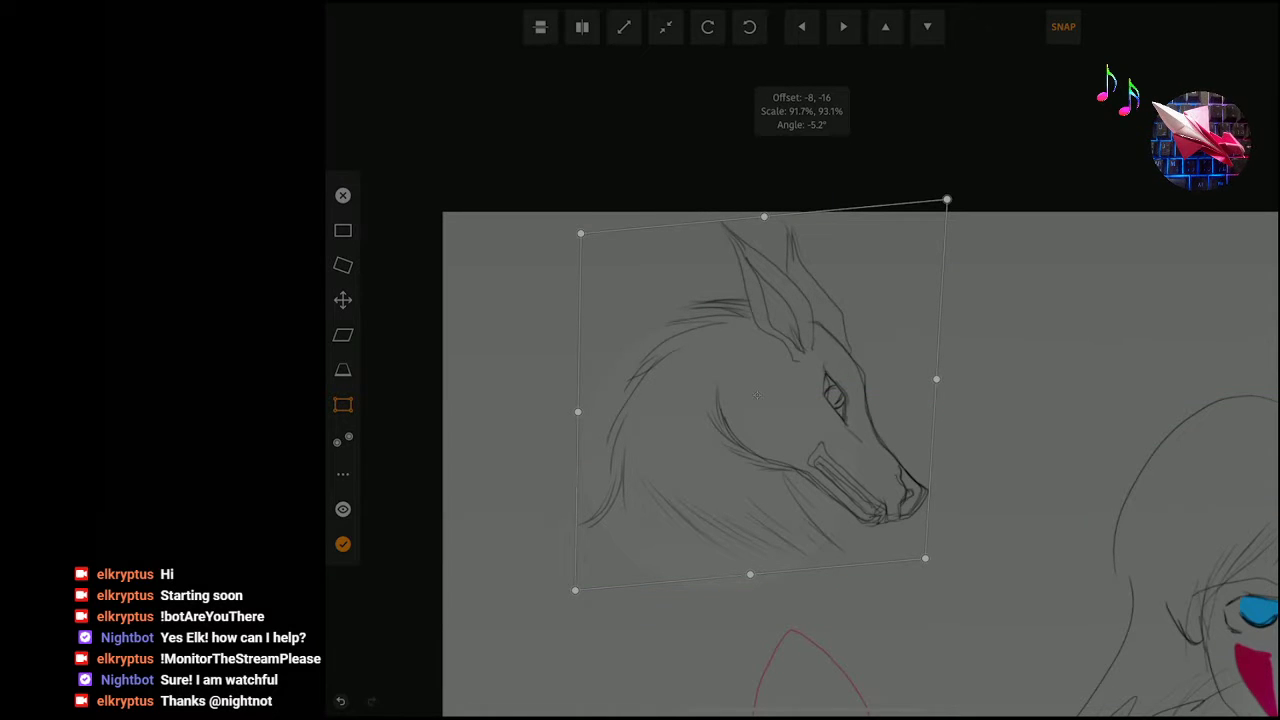
pyautogui.scroll(3, 757, 395)
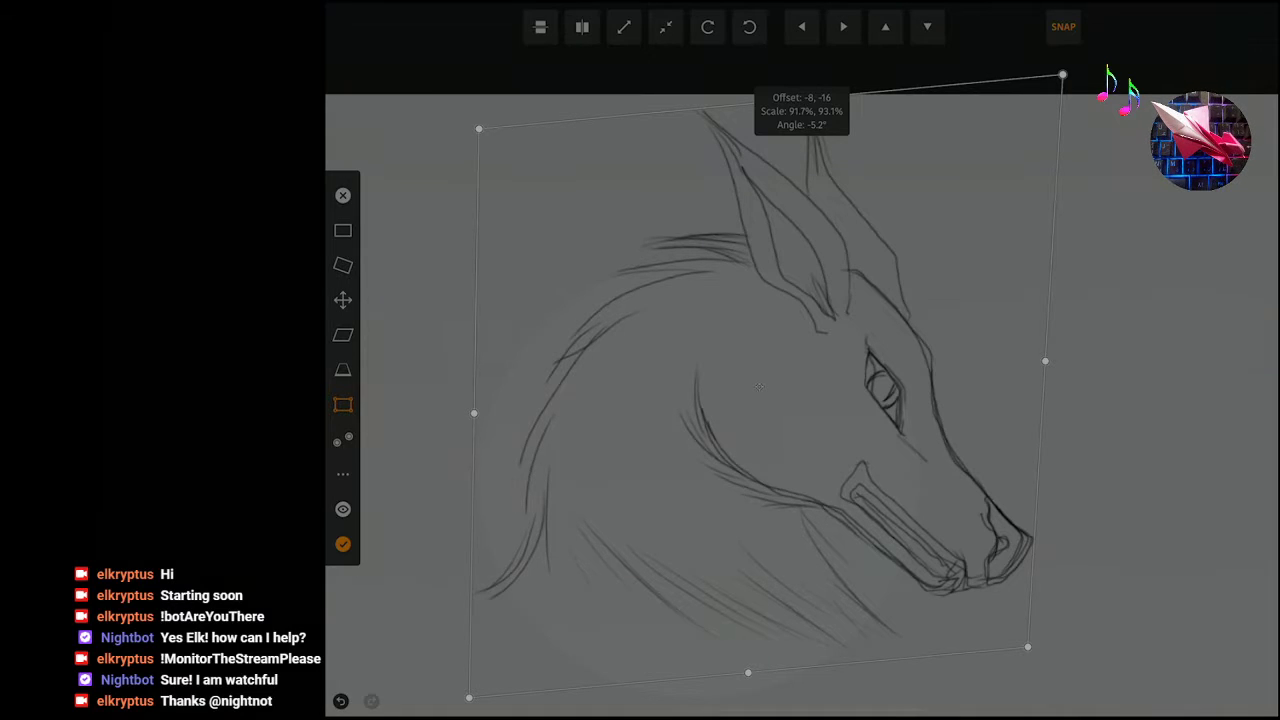
pyautogui.press('Return')
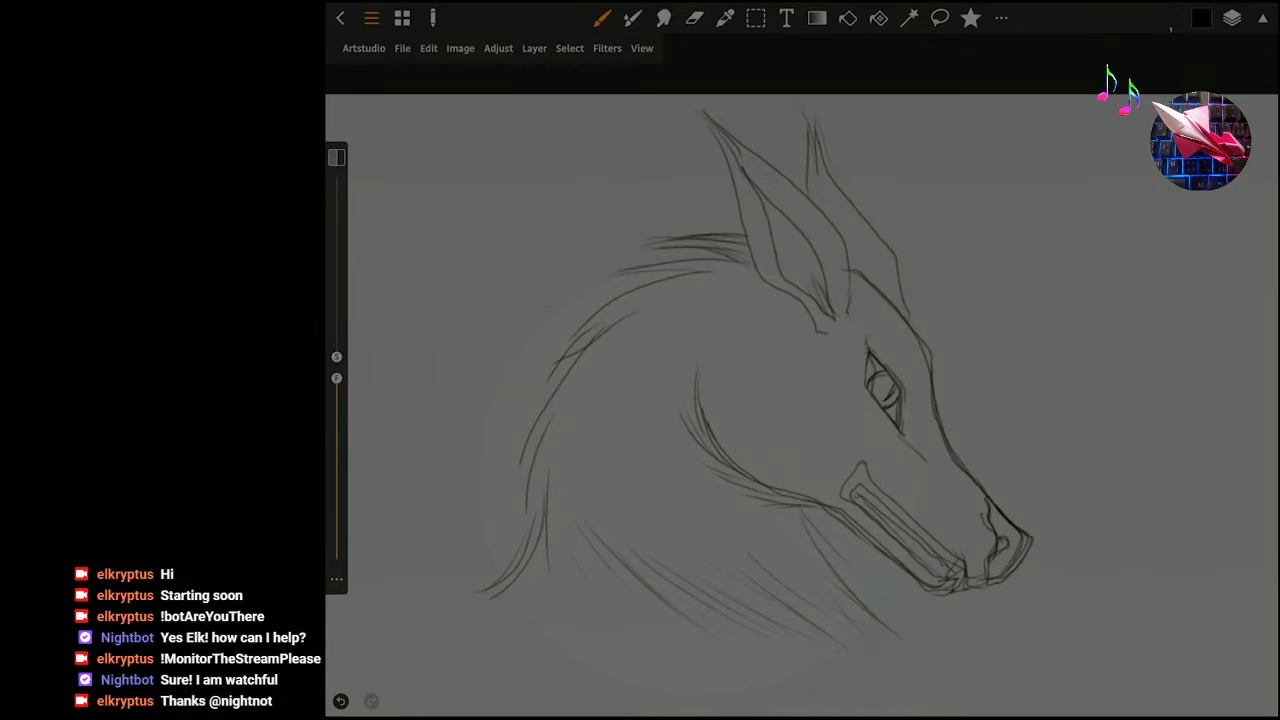
# Save the drawing and turn off View > Mirror to unflip the canvas.
pyautogui.click(402, 48)
pyautogui.click(440, 141)
pyautogui.click(641, 48)
pyautogui.click(659, 110)
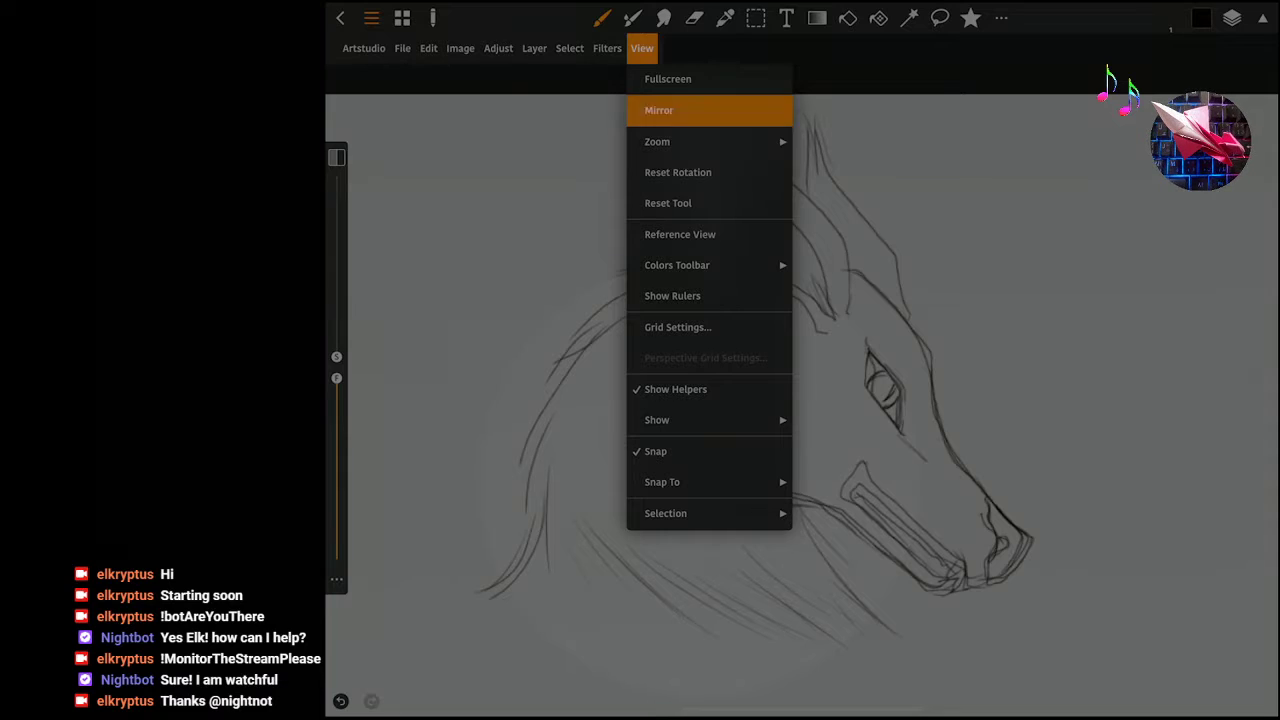
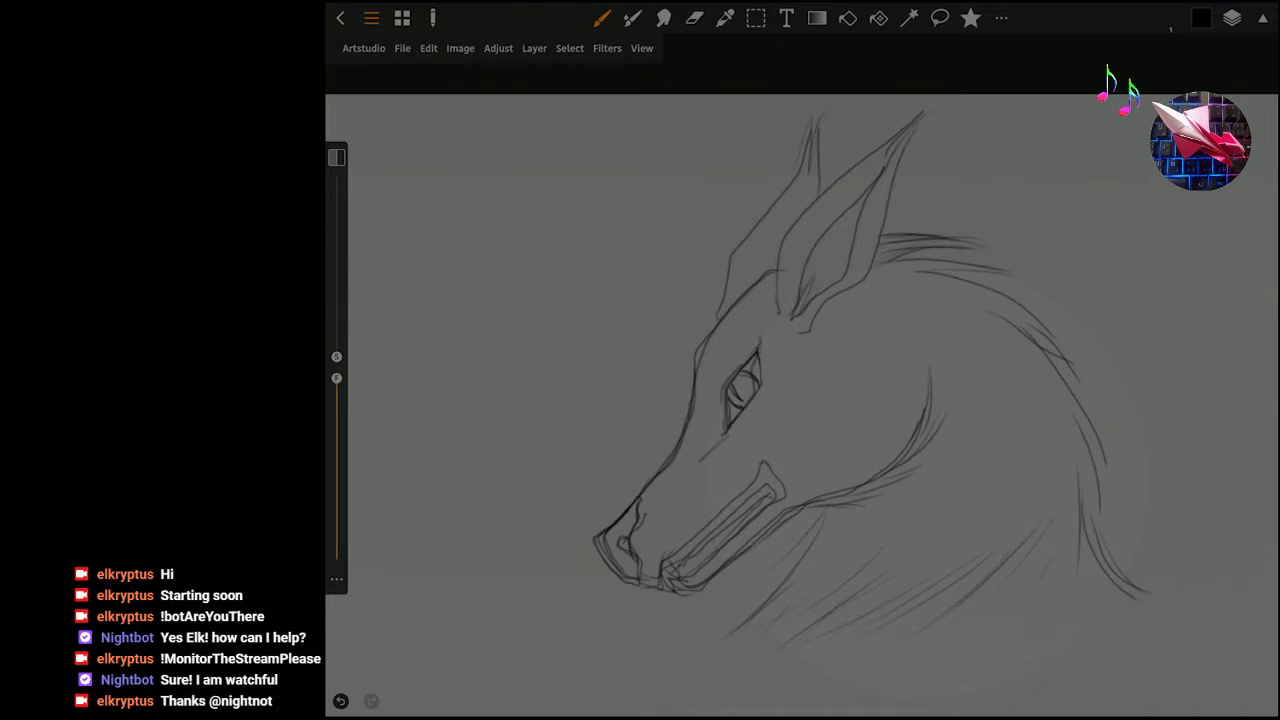
# Save the sketch, then try a stroke along the wolf's snout and redraw its upper edge.
pyautogui.click(402, 48)
pyautogui.click(420, 141)
pyautogui.moveTo(692, 370)
pyautogui.mouseDown()
pyautogui.moveTo(600, 512)
pyautogui.moveTo(596, 556)
pyautogui.mouseUp()
pyautogui.hotkey('ctrl', 'z')
pyautogui.moveTo(762, 338)
pyautogui.mouseDown()
pyautogui.moveTo(724, 436)
pyautogui.moveTo(700, 452)
pyautogui.mouseUp()
# Undo and redo the new snout stroke a few times, leaving it undone.
pyautogui.click(340, 701)
pyautogui.click(371, 701)
pyautogui.click(340, 701)
pyautogui.click(371, 701)
pyautogui.click(340, 701)
# Add short marks at the wolf's eye and redraw the muzzle top from brow to nose.
pyautogui.moveTo(745, 360); pyautogui.dragTo(759, 346)
pyautogui.moveTo(726, 425); pyautogui.dragTo(715, 447)
pyautogui.hotkey('ctrl', 'z')
pyautogui.moveTo(660, 476)
pyautogui.mouseDown()
pyautogui.moveTo(774, 278)
pyautogui.moveTo(806, 262)
pyautogui.mouseUp()
pyautogui.hotkey('ctrl', 'z')
pyautogui.moveTo(690, 372)
pyautogui.mouseDown()
pyautogui.moveTo(680, 424)
pyautogui.moveTo(612, 540)
pyautogui.mouseUp()
# Undo the redrawn muzzle line, zoom in, and darken the wolf eye's corners and under-line.
pyautogui.hotkey('ctrl', 'z')
pyautogui.scroll(3, 740, 390)
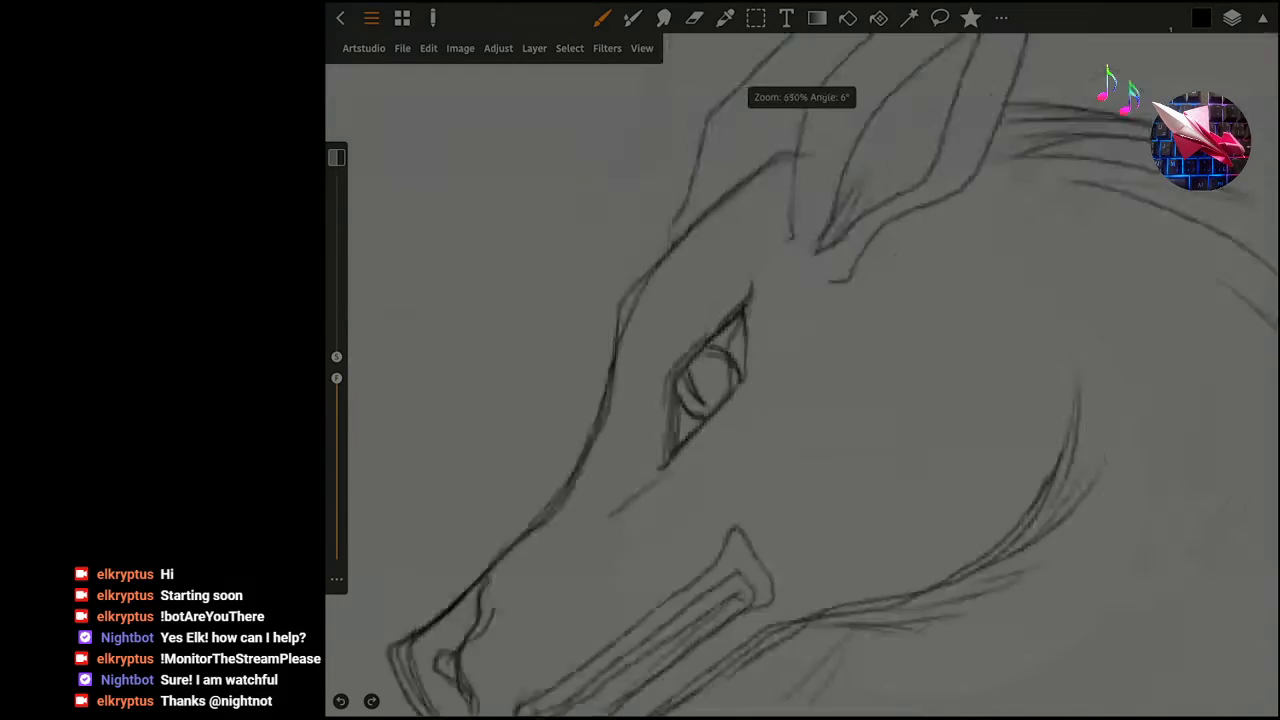
pyautogui.scroll(3, 740, 390)
pyautogui.scroll(2, 740, 390)
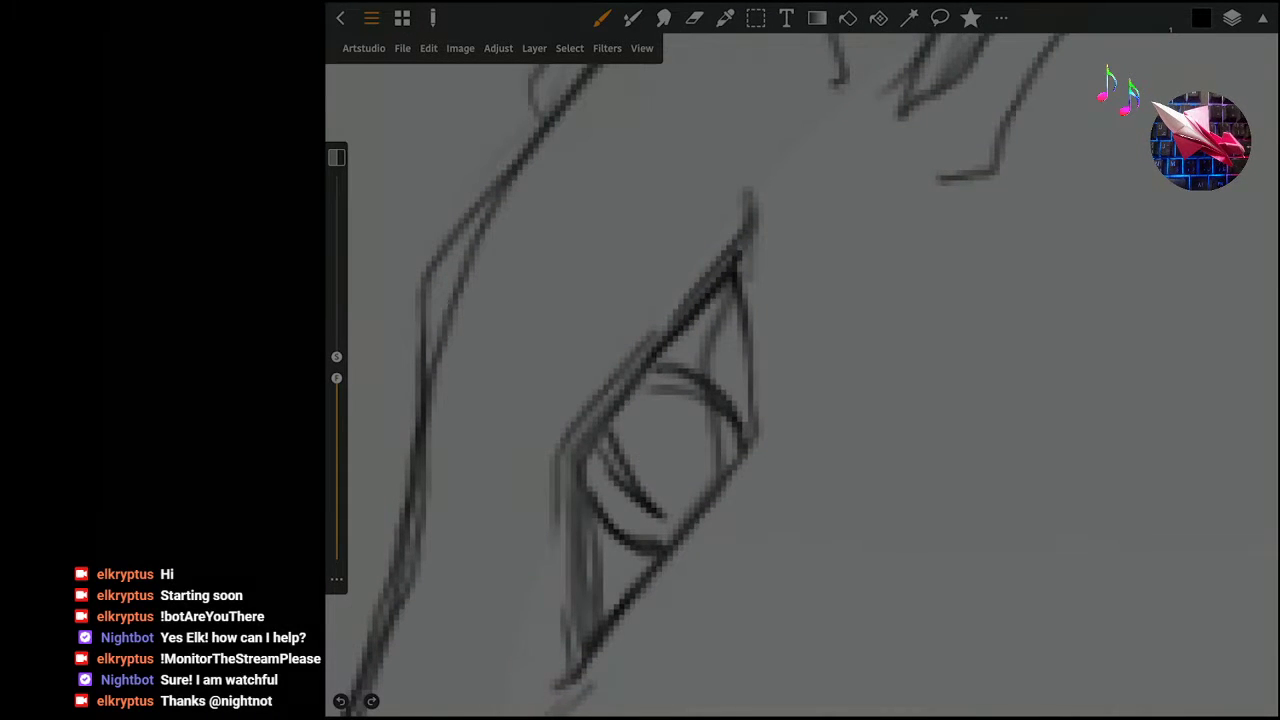
pyautogui.moveTo(582, 588); pyautogui.dragTo(622, 604)
pyautogui.moveTo(738, 288); pyautogui.dragTo(716, 306)
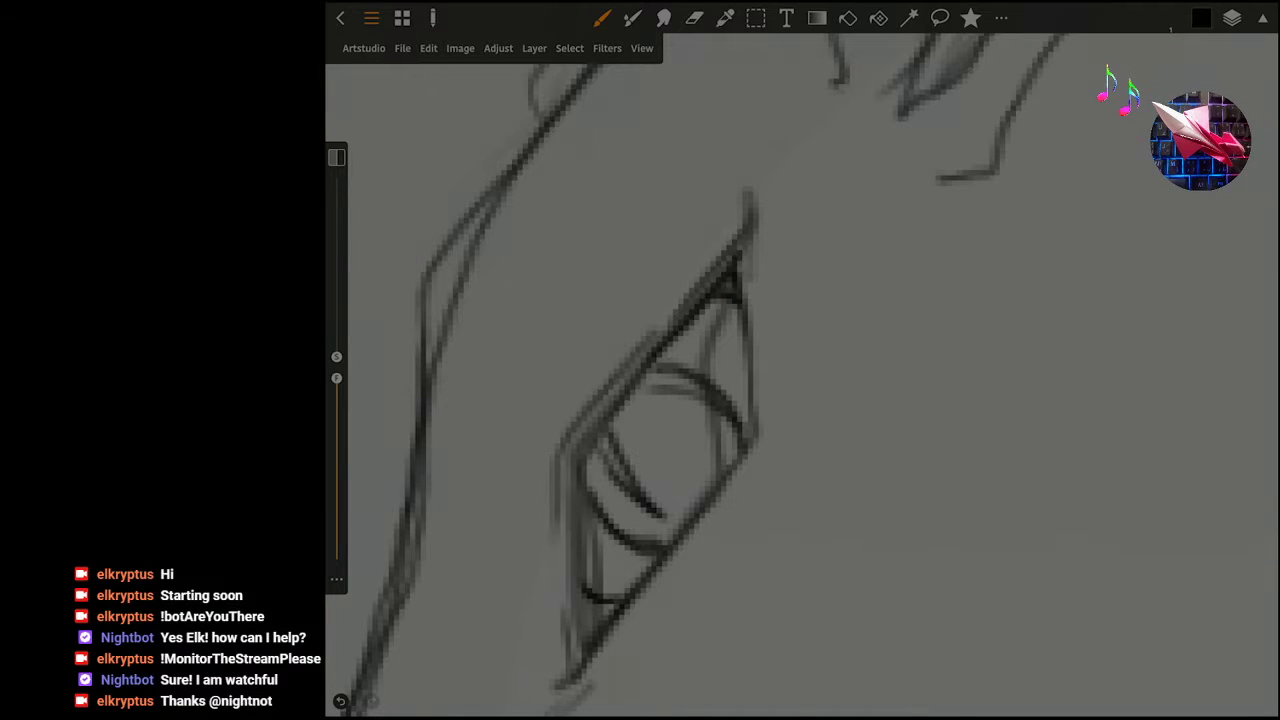
pyautogui.moveTo(744, 238); pyautogui.dragTo(740, 264)
# Zoom around the eye and glance at the File menu and layer list without changes.
pyautogui.scroll(-5, 680, 400)
pyautogui.scroll(-3, 680, 400)
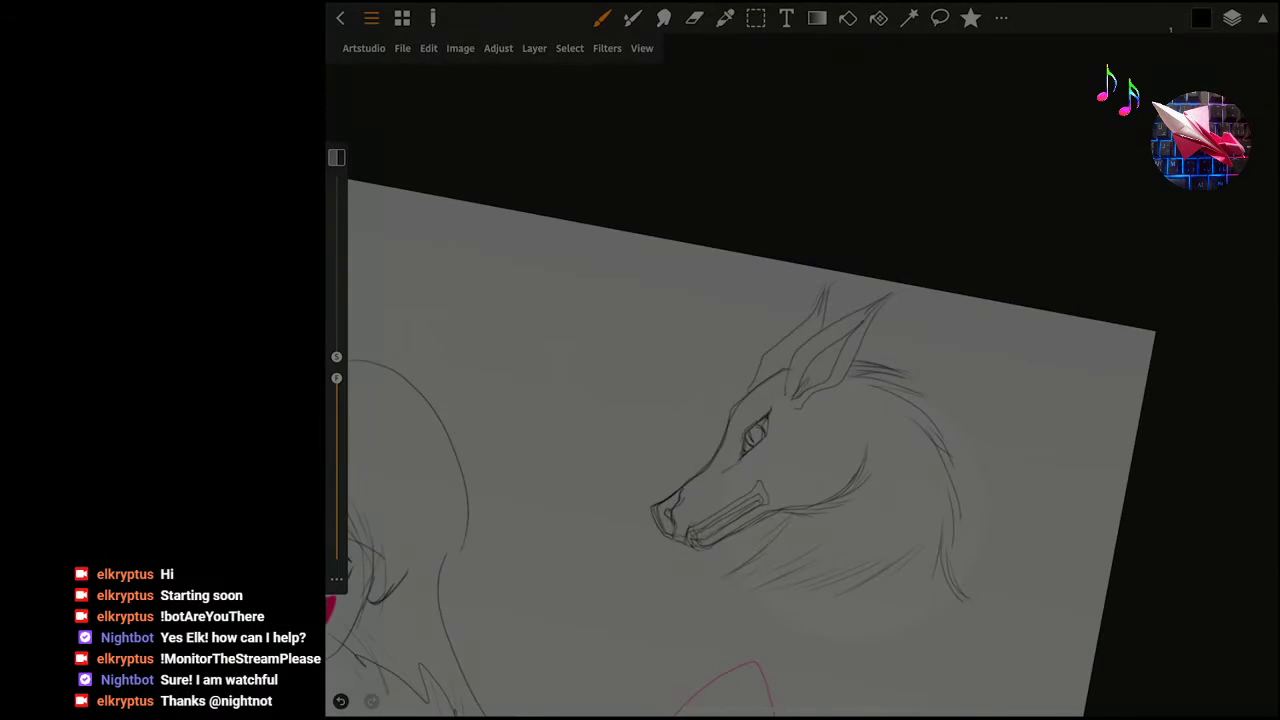
pyautogui.scroll(-2, 680, 400)
pyautogui.scroll(3, 787, 447)
pyautogui.scroll(3, 787, 447)
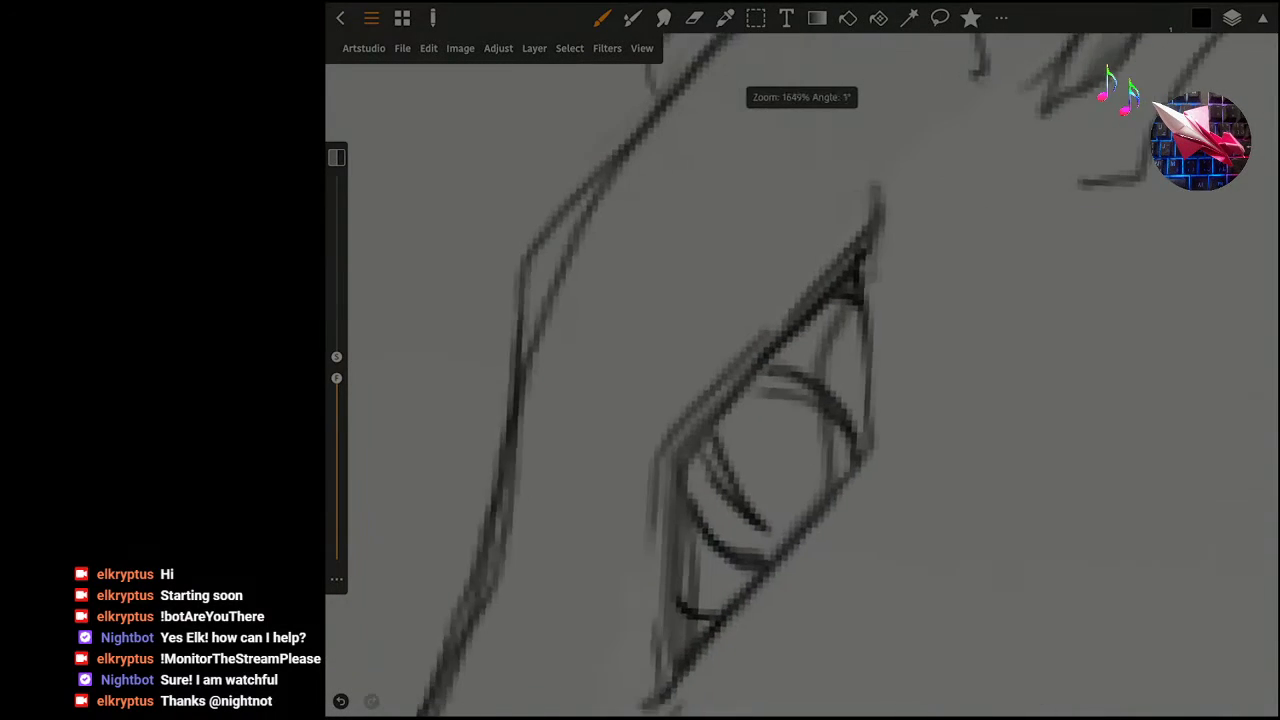
pyautogui.scroll(3, 787, 447)
pyautogui.click(402, 48)
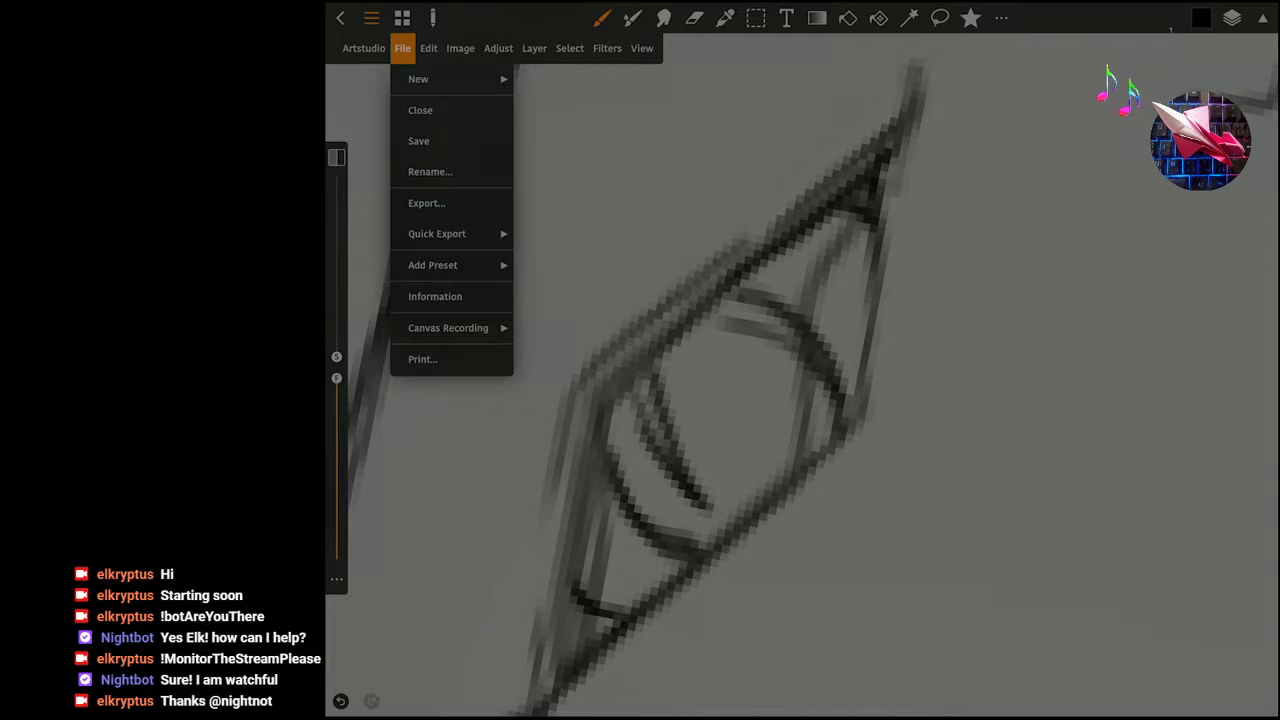
pyautogui.click(402, 48)
pyautogui.click(1232, 18)
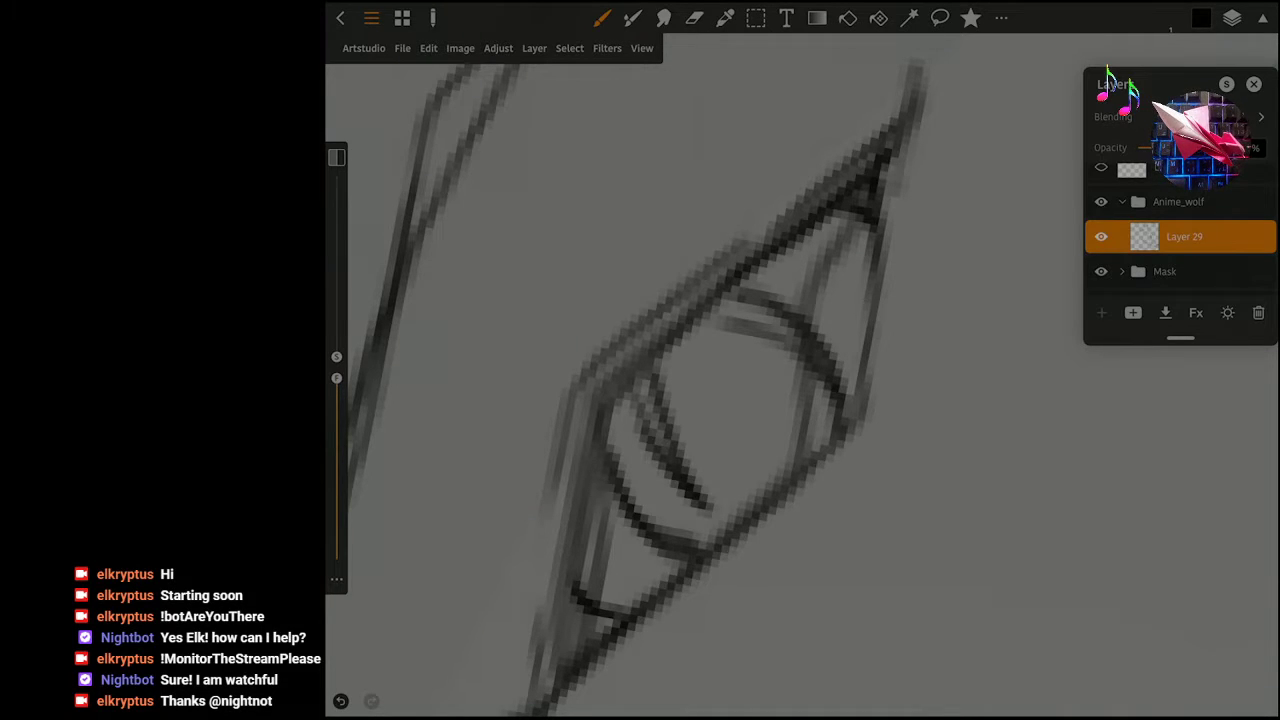
pyautogui.click(1232, 18)
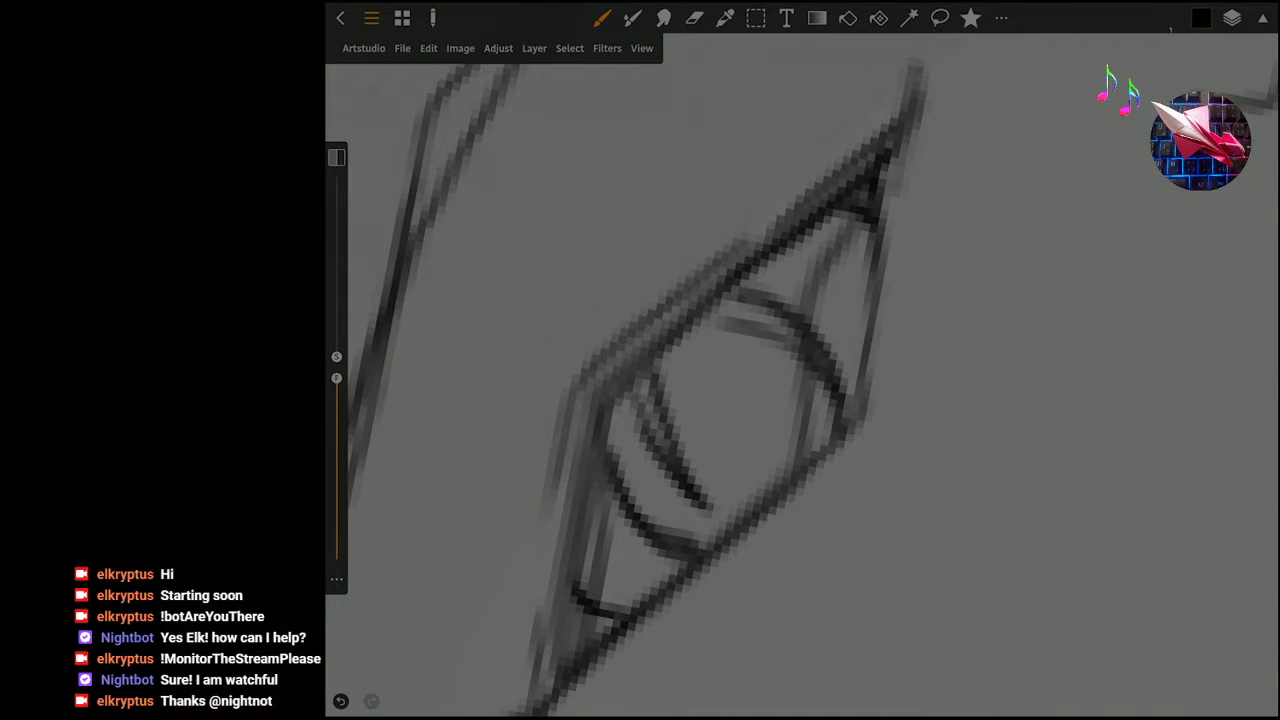
# Pick light grey, hatch a highlight into the iris and lighten the lower eyelid line.
pyautogui.click(1201, 18)
pyautogui.click(852, 155)
pyautogui.click(1201, 18)
pyautogui.moveTo(722, 342)
pyautogui.mouseDown()
pyautogui.moveTo(778, 362)
pyautogui.moveTo(790, 434)
pyautogui.moveTo(765, 462)
pyautogui.moveTo(792, 458)
pyautogui.moveTo(778, 442)
pyautogui.moveTo(784, 414)
pyautogui.moveTo(760, 400)
pyautogui.mouseUp()
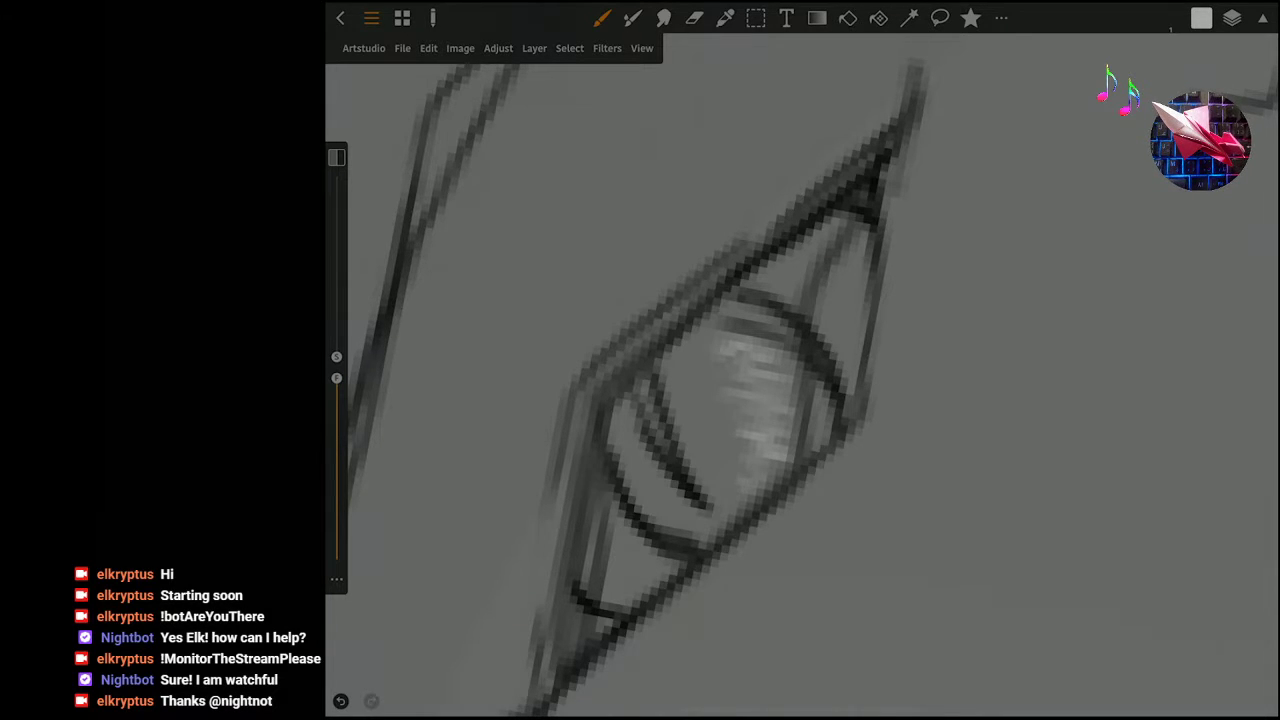
pyautogui.moveTo(615, 455); pyautogui.dragTo(700, 545)
pyautogui.scroll(-5, 800, 380)
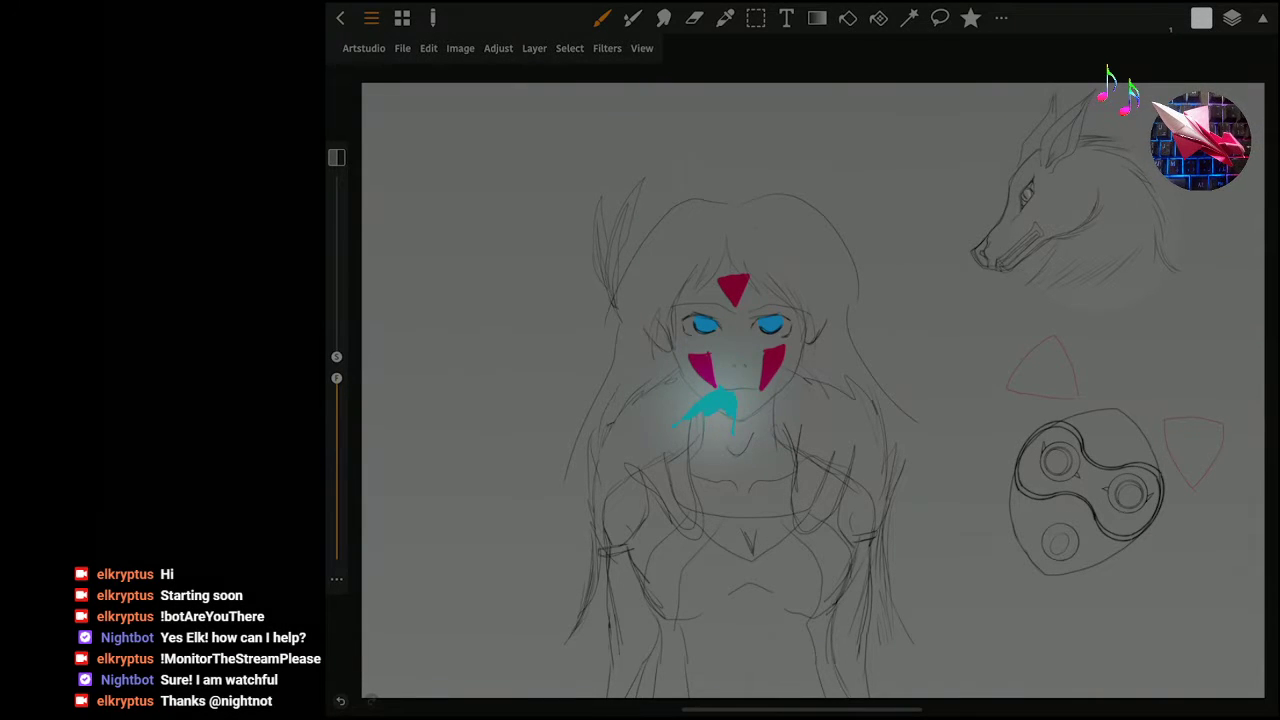
# Save the sketch and zoom in on the wolf head.
pyautogui.click(402, 48)
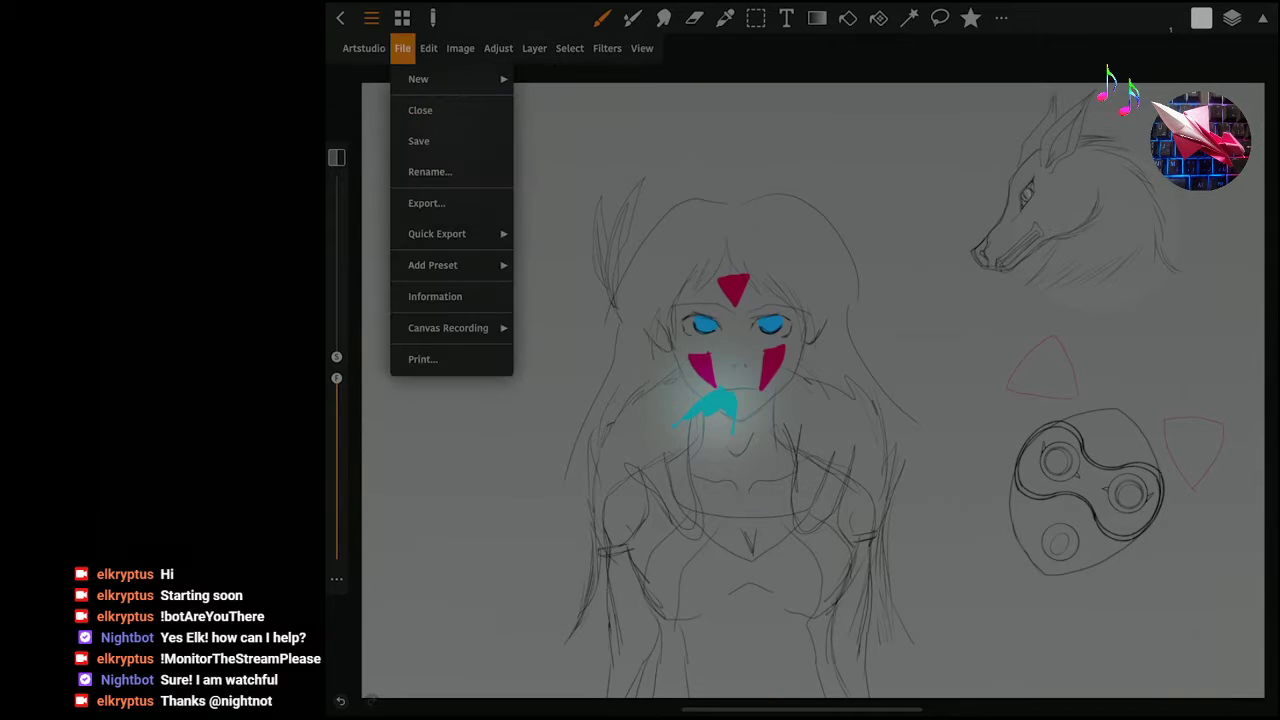
pyautogui.click(420, 140)
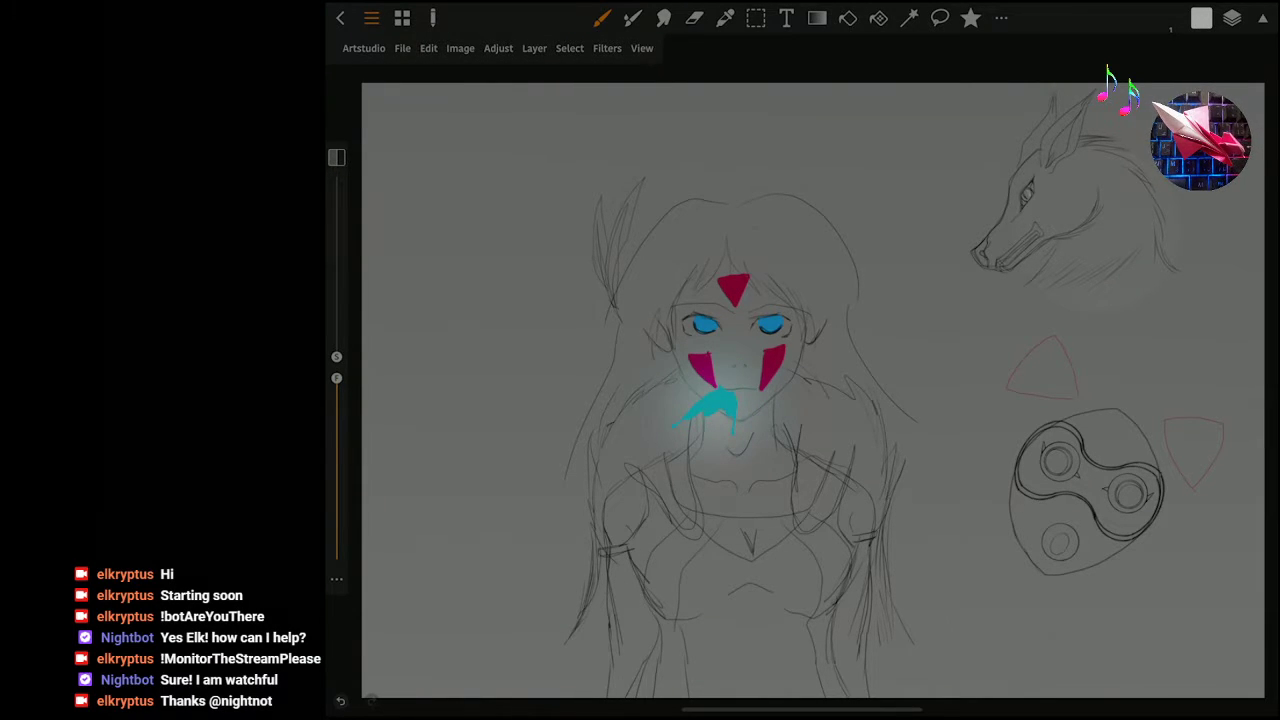
pyautogui.scroll(5, 1060, 210)
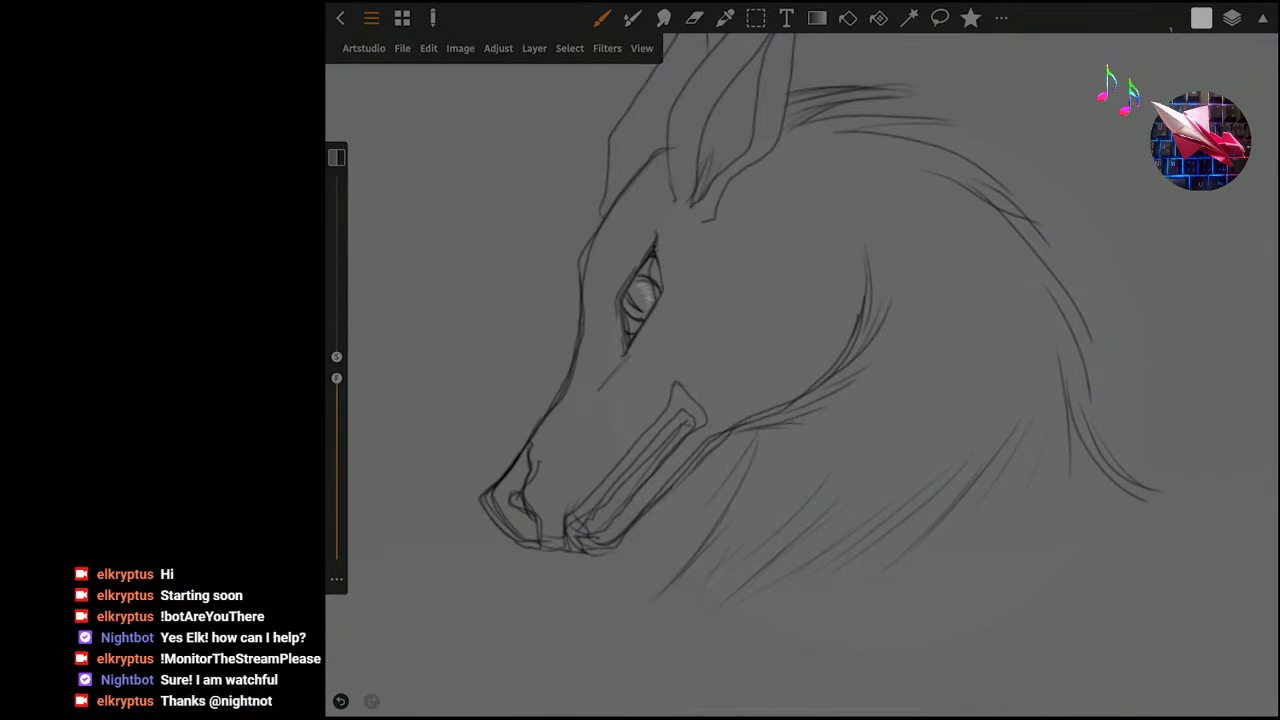
pyautogui.scroll(2, 800, 370)
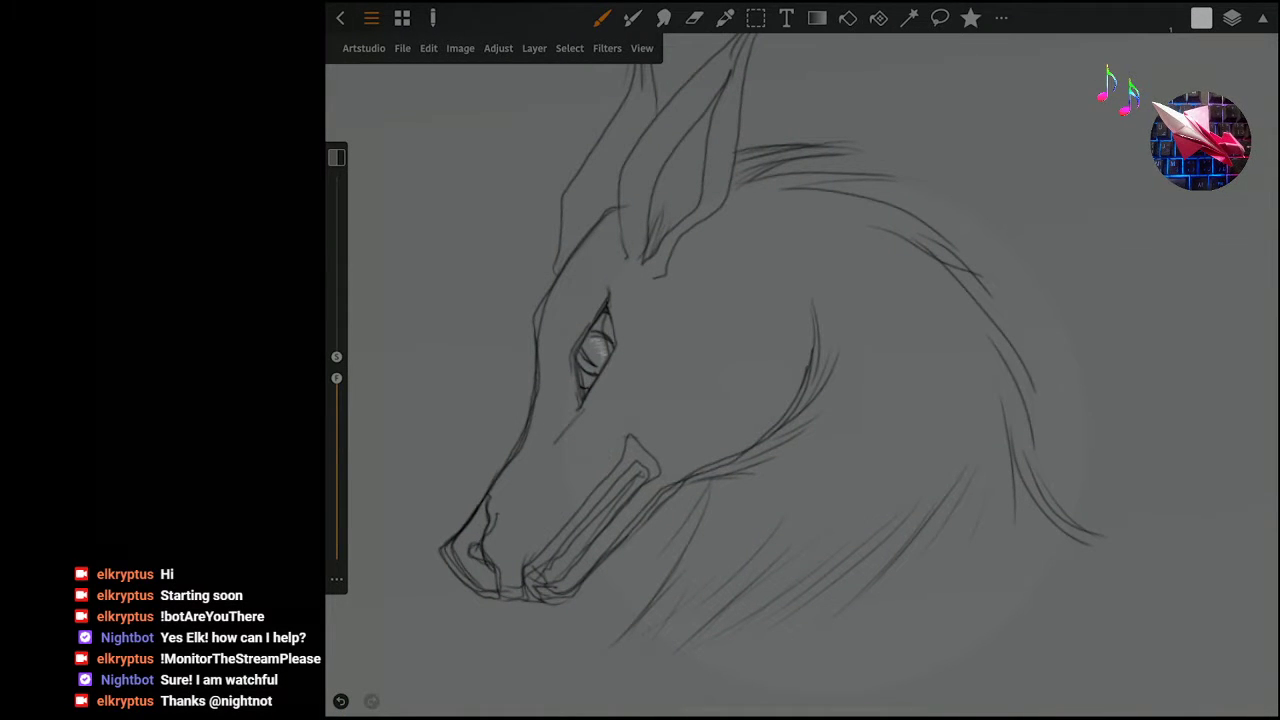
# Mirror the canvas view horizontally to check the wolf, then flip it back and re-frame.
pyautogui.click(642, 48)
pyautogui.click(659, 110)
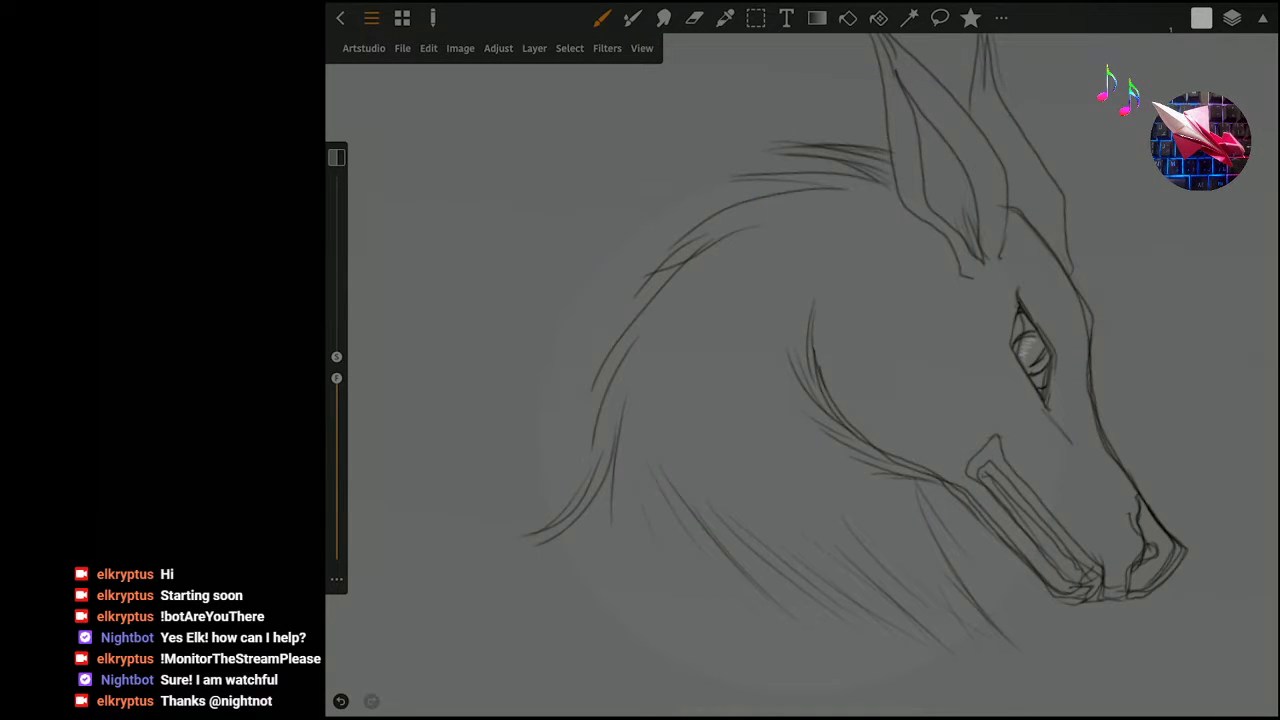
pyautogui.click(642, 48)
pyautogui.click(657, 141)
pyautogui.click(836, 202)
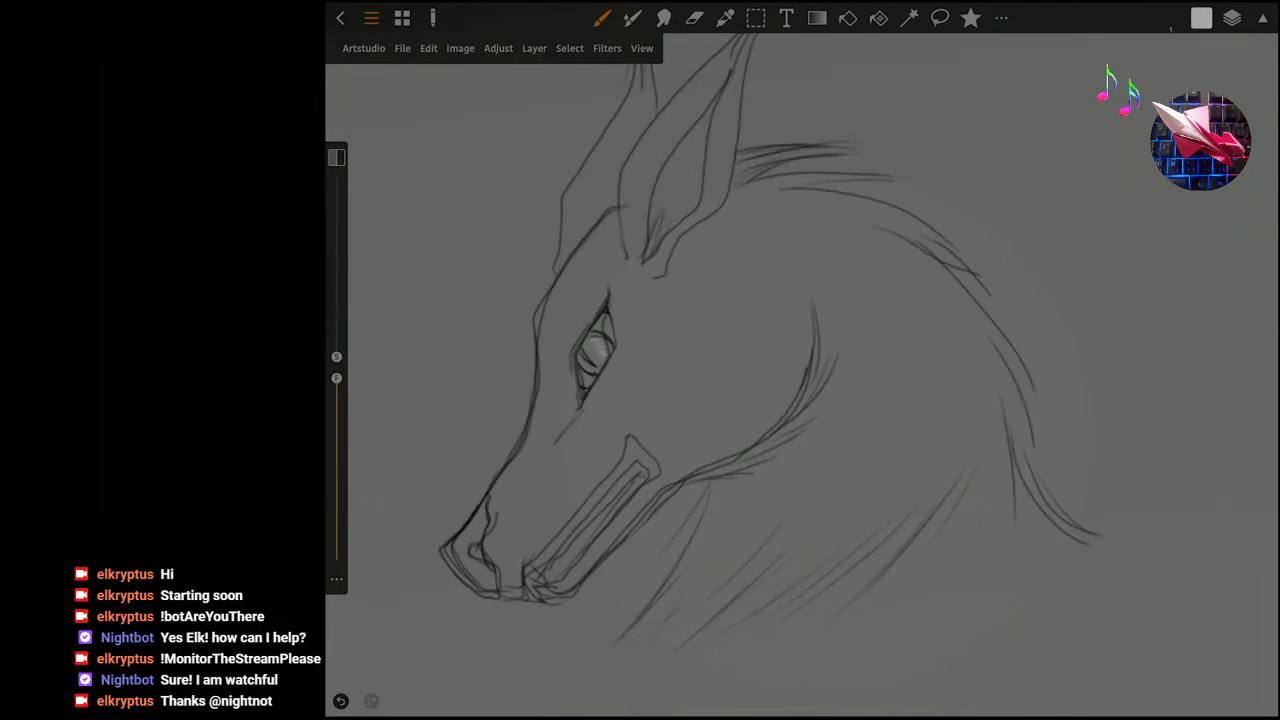
pyautogui.scroll(-5, 760, 420)
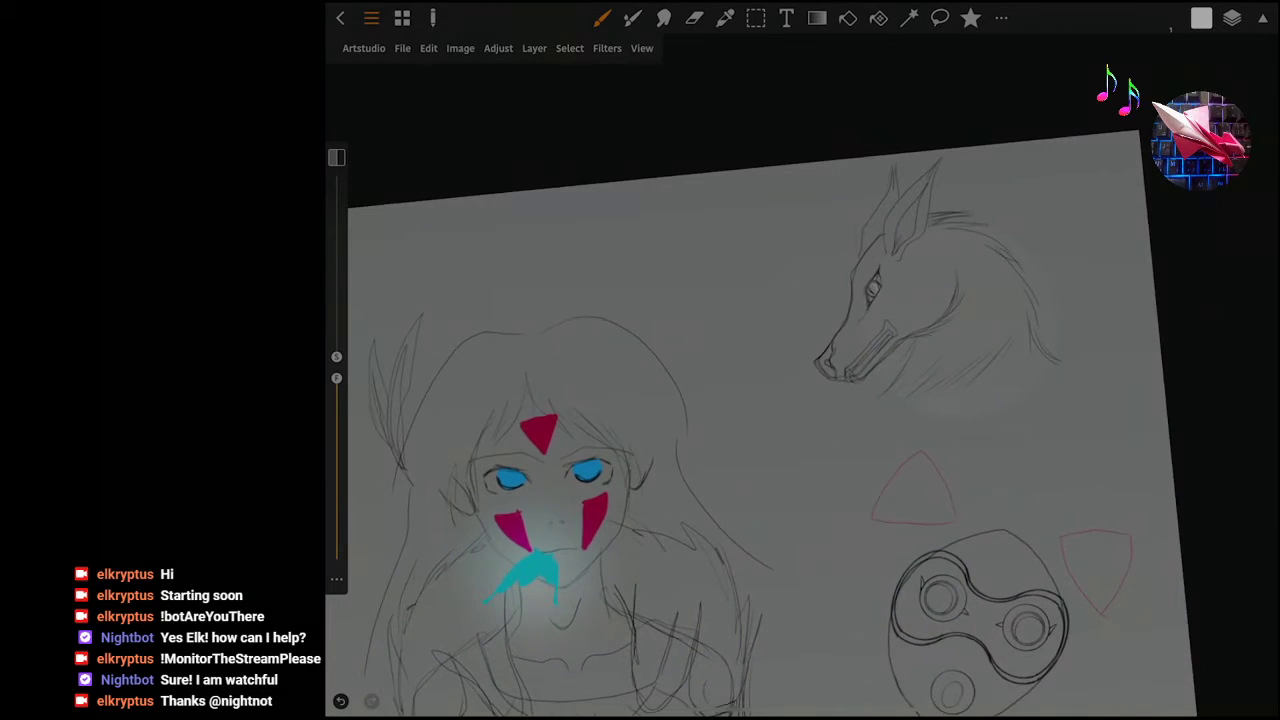
# Start Edit > Transform on the current layer.
pyautogui.click(402, 48)
pyautogui.click(402, 48)
pyautogui.scroll(-2, 760, 420)
pyautogui.scroll(2, 780, 400)
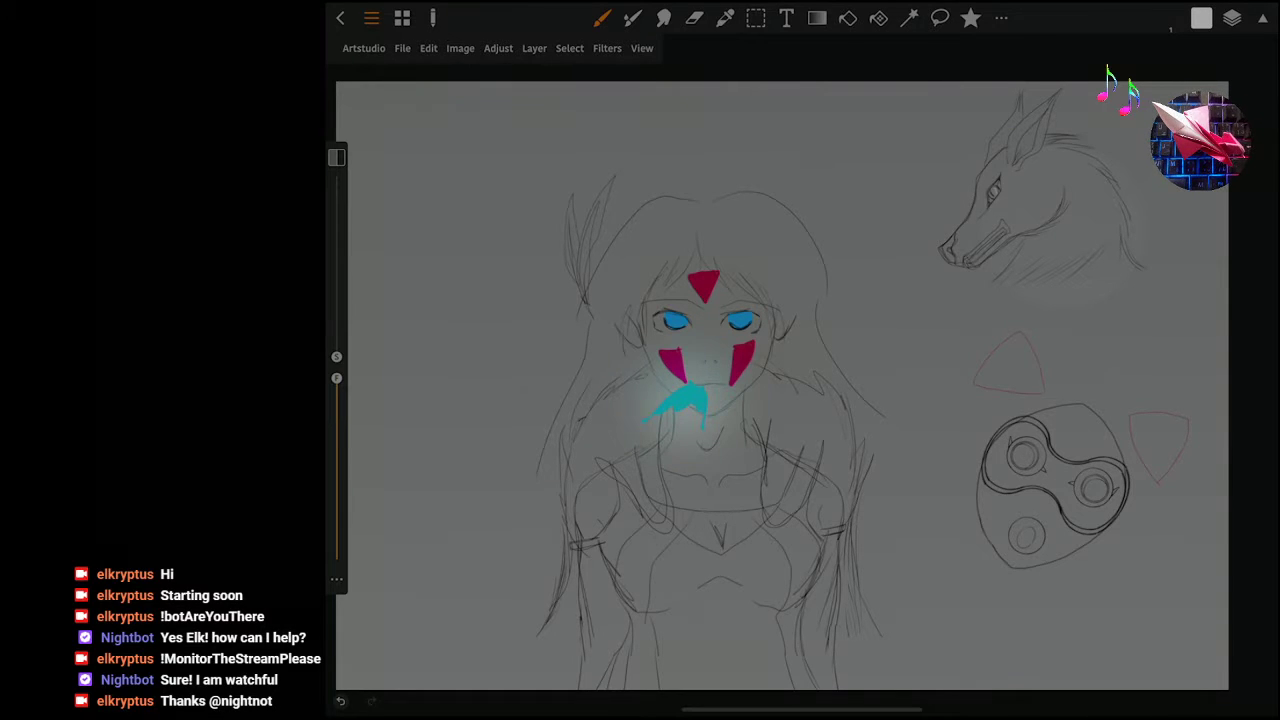
pyautogui.click(428, 48)
pyautogui.click(457, 477)
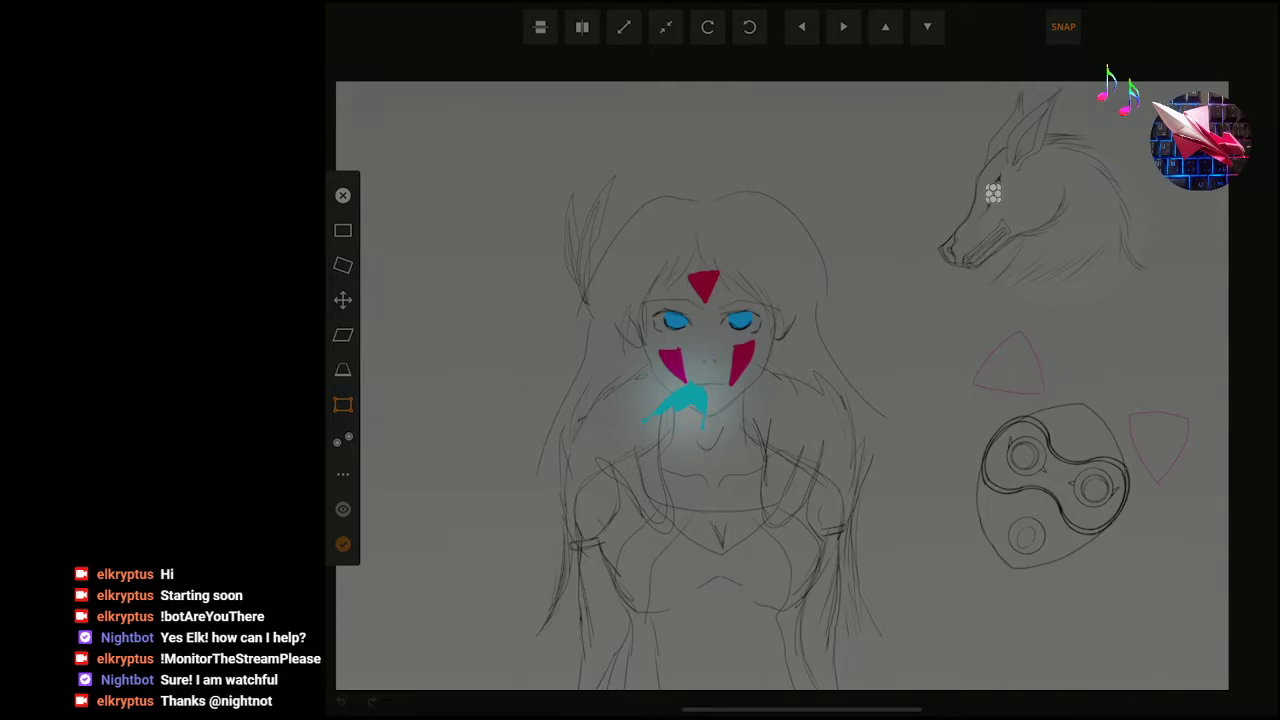
# Exit the transform, select the collapsed Anime_wolf group and restart the transform on it.
pyautogui.press('Return')
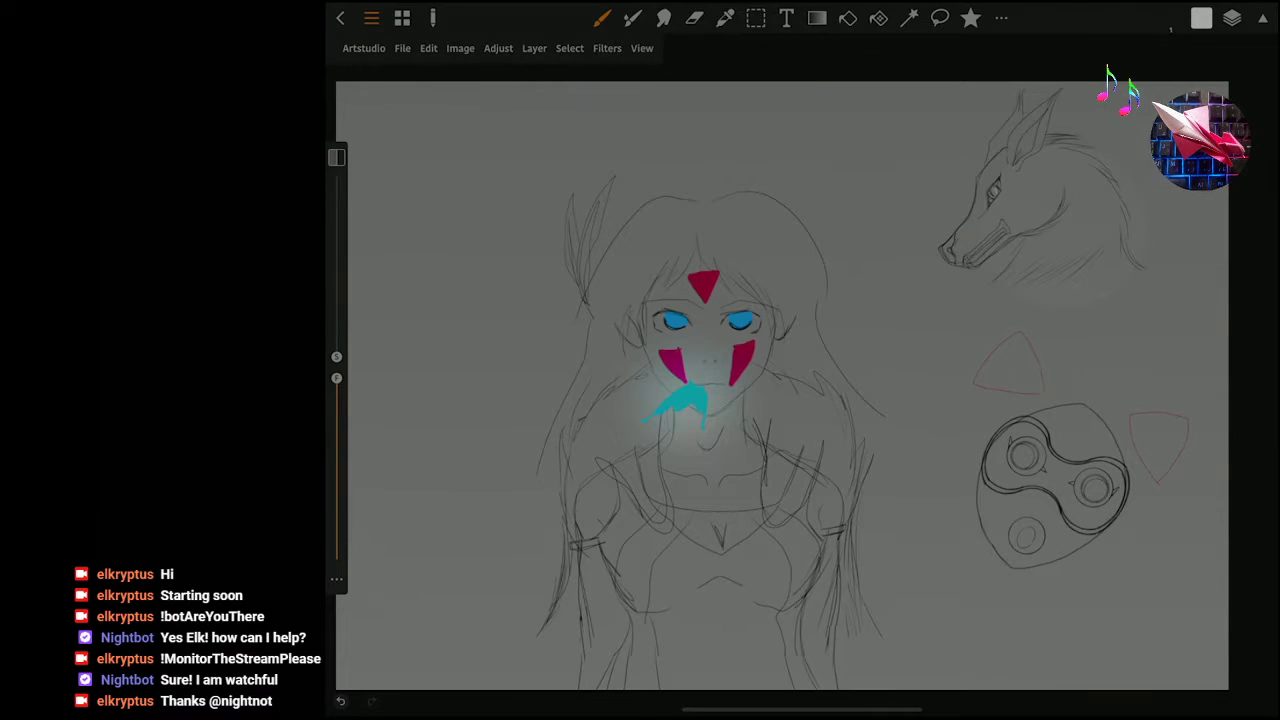
pyautogui.click(1232, 18)
pyautogui.click(1122, 201)
pyautogui.click(1178, 201)
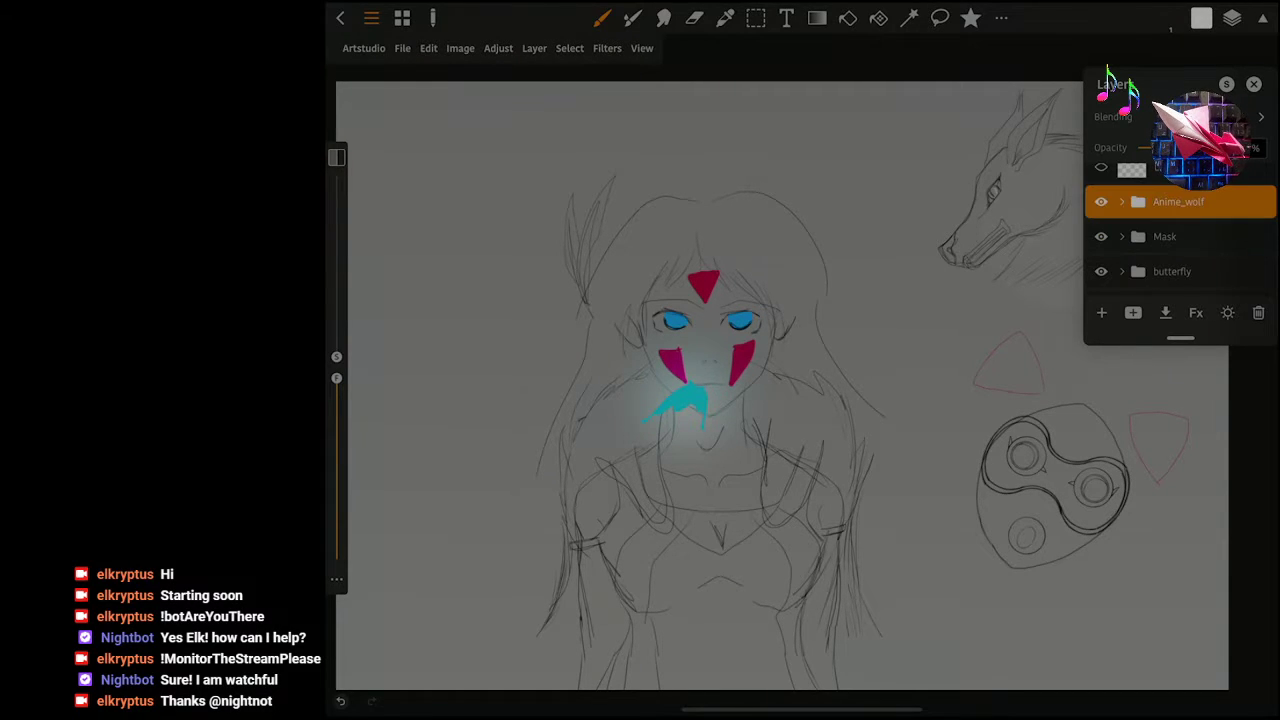
pyautogui.click(428, 48)
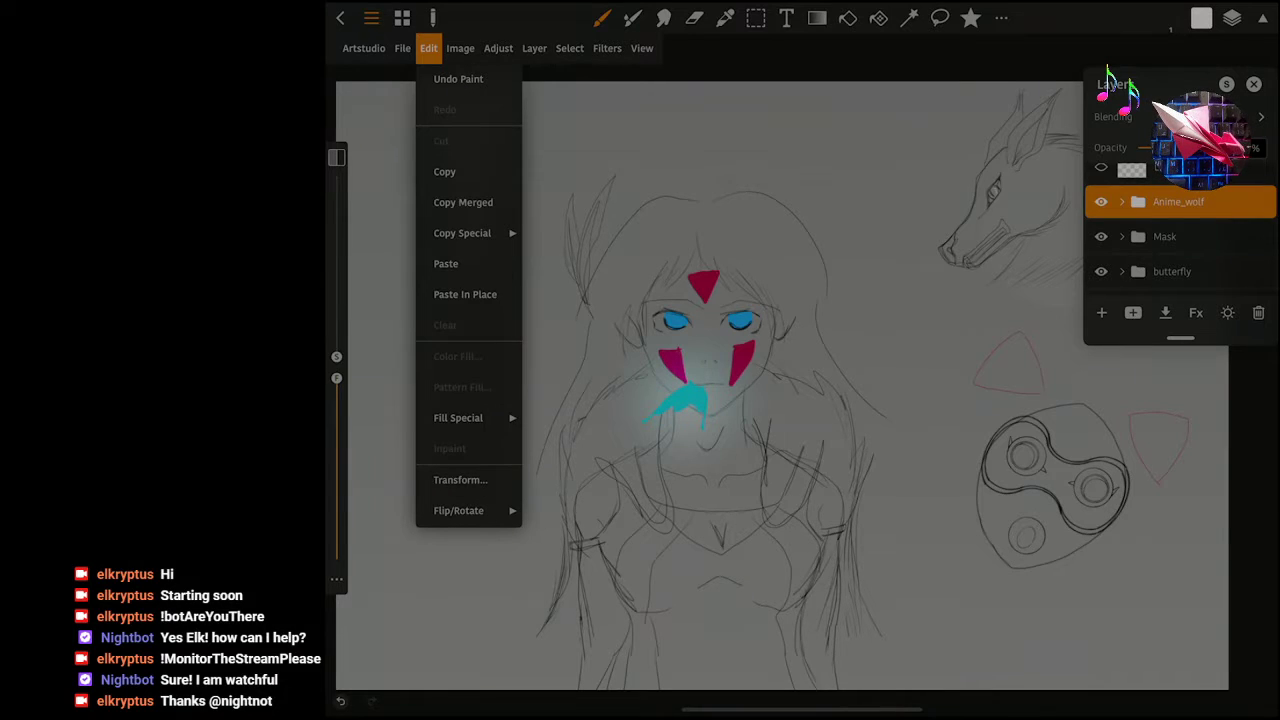
pyautogui.click(460, 479)
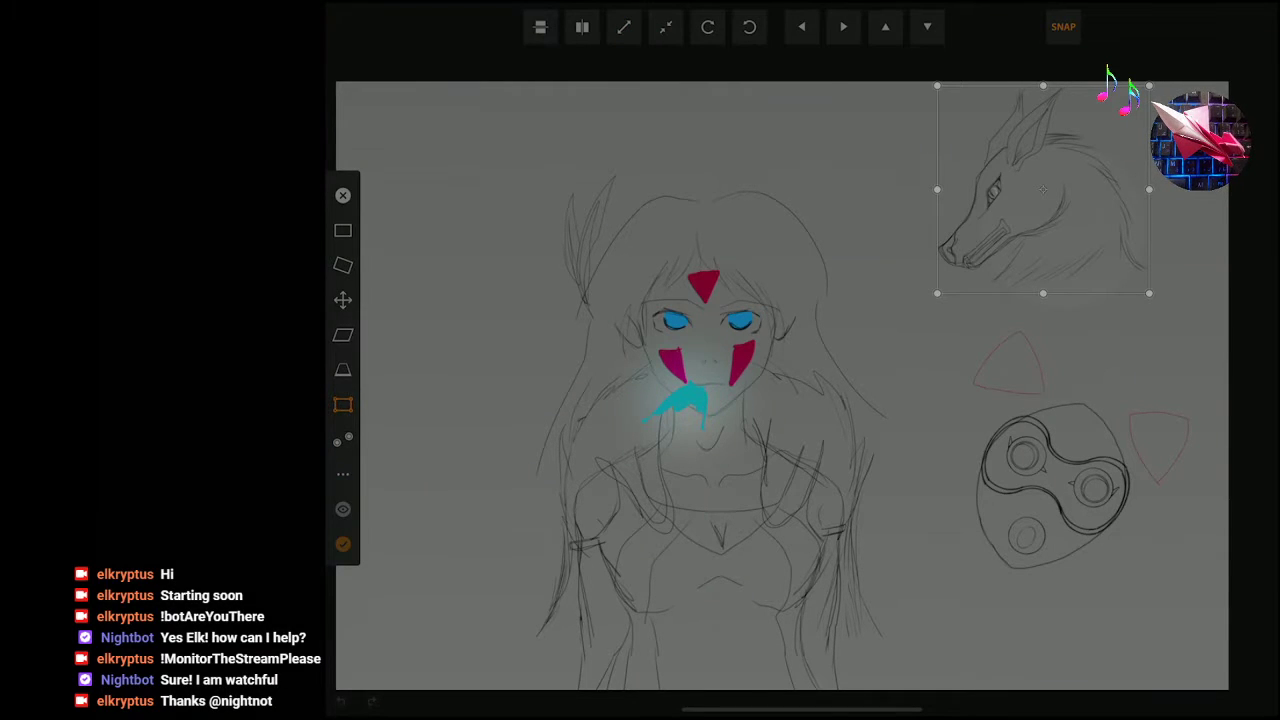
# Using move-and-scale, enlarge the wolf head to about 143.6% and move it right.
pyautogui.moveTo(937, 293); pyautogui.dragTo(770, 508)
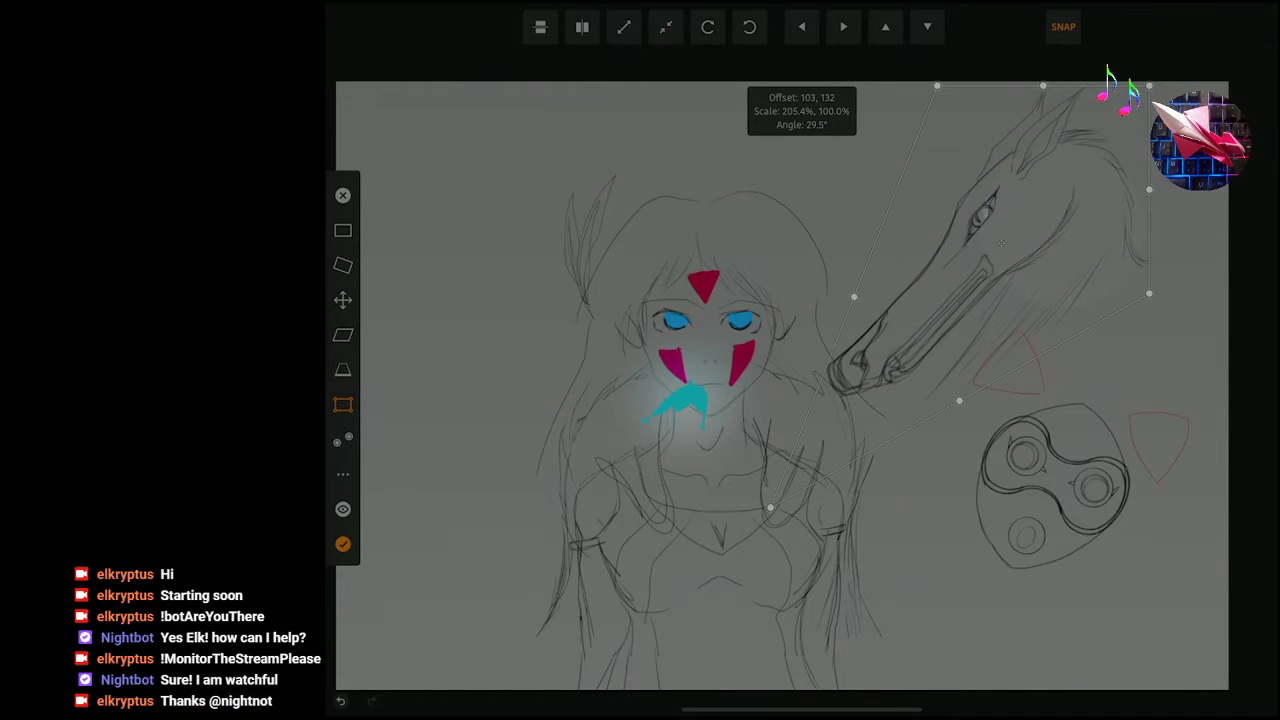
pyautogui.hotkey('ctrl', 'z')
pyautogui.click(343, 230)
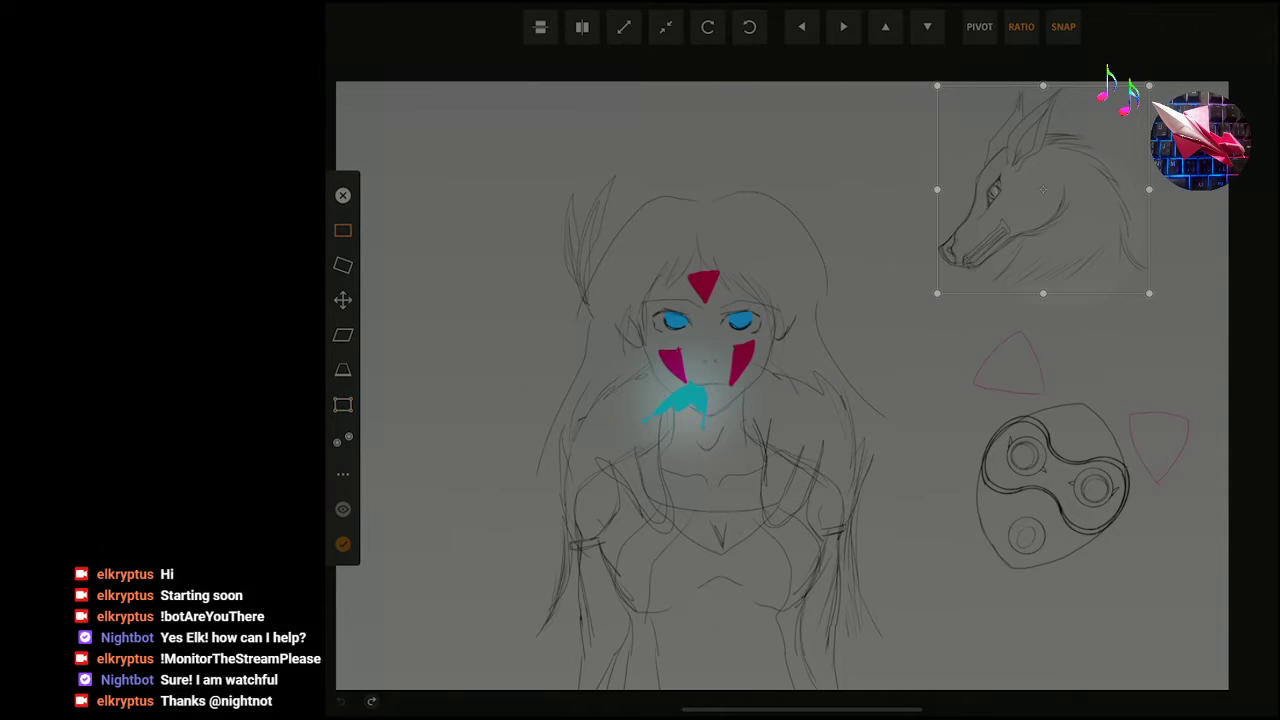
pyautogui.moveTo(1043, 189); pyautogui.dragTo(573, 515)
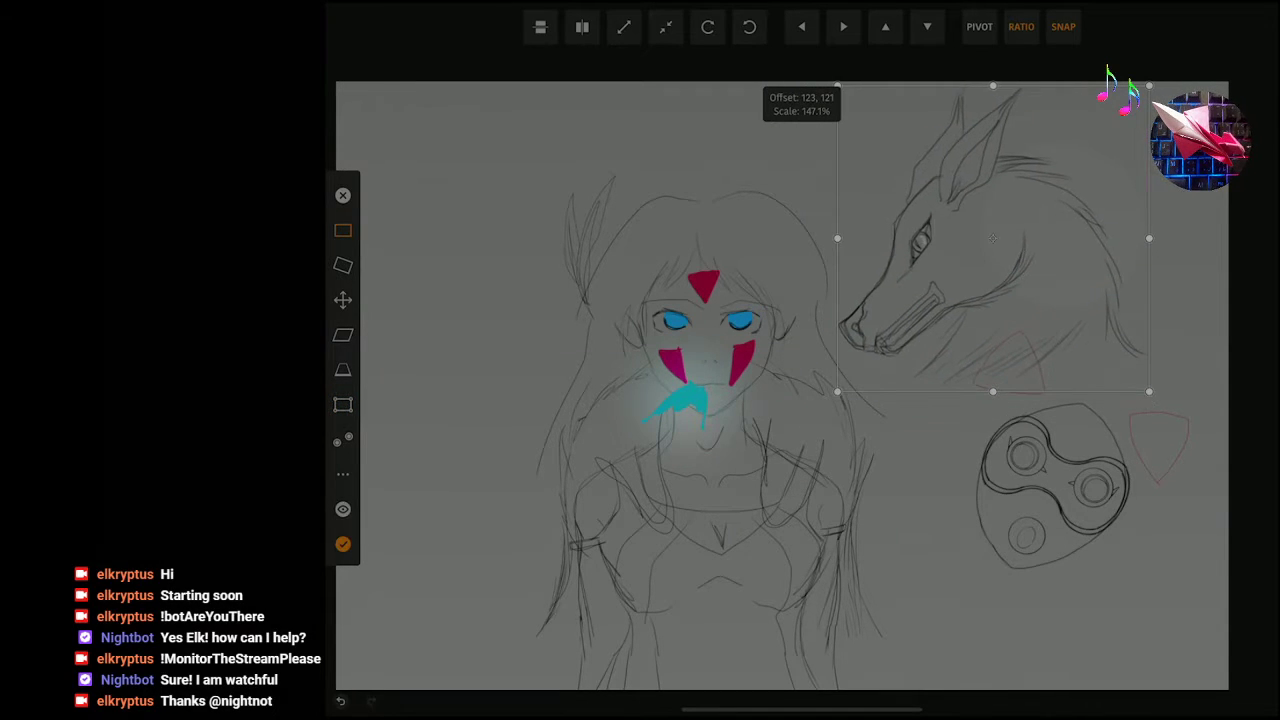
pyautogui.moveTo(573, 515)
pyautogui.mouseDown()
pyautogui.moveTo(934, 308)
pyautogui.moveTo(975, 537)
pyautogui.moveTo(813, 268)
pyautogui.moveTo(740, 258)
pyautogui.moveTo(514, 404)
pyautogui.moveTo(565, 400)
pyautogui.moveTo(926, 222)
pyautogui.moveTo(1014, 246)
pyautogui.moveTo(1068, 213)
pyautogui.mouseUp()
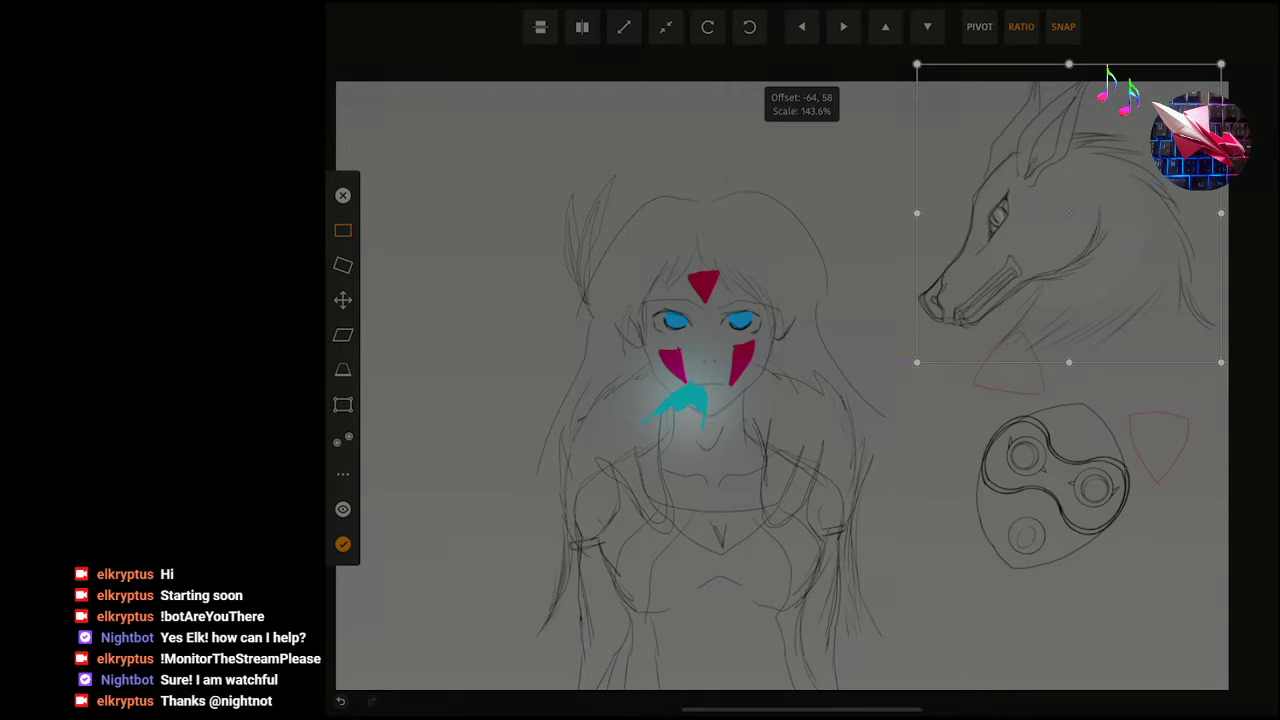
pyautogui.moveTo(1069, 213)
pyautogui.mouseDown()
pyautogui.moveTo(500, 414)
pyautogui.moveTo(948, 405)
pyautogui.moveTo(1030, 540)
pyautogui.moveTo(1053, 511)
pyautogui.mouseUp()
# Nudge the wolf head down so it sits behind the spiral mask at lower right.
pyautogui.scroll(-5, 780, 385)
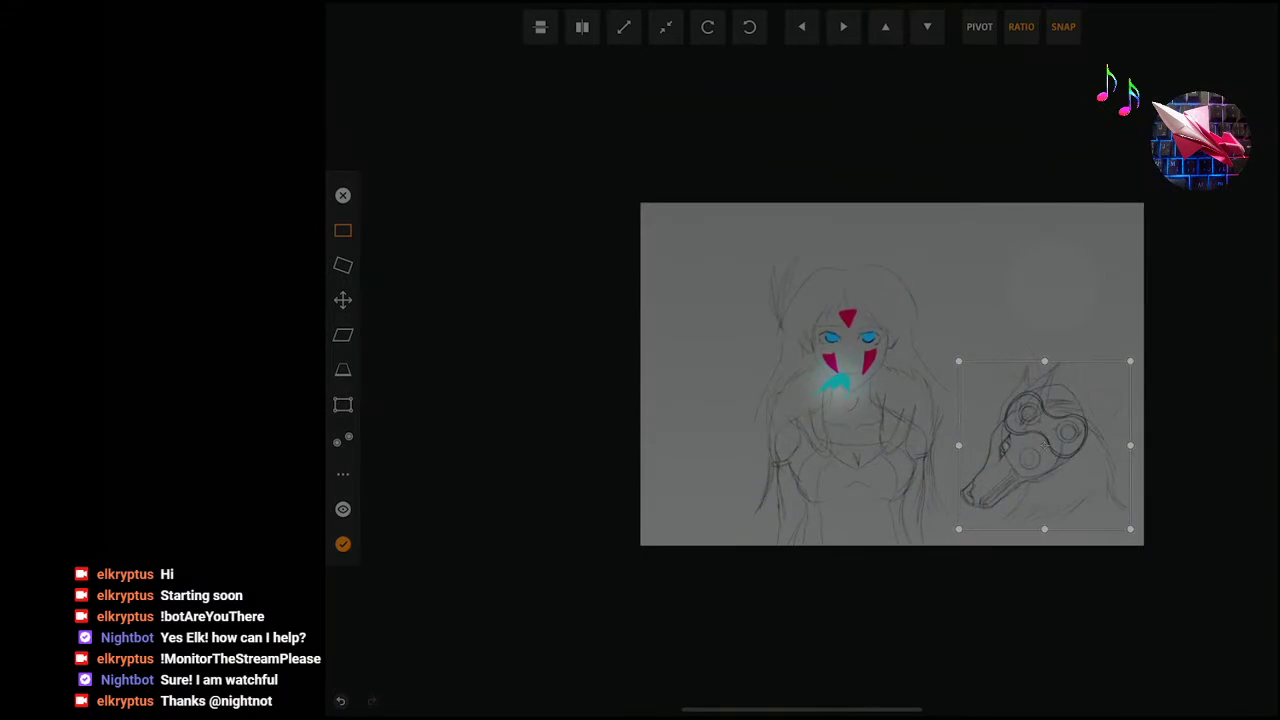
pyautogui.scroll(3, 846, 334)
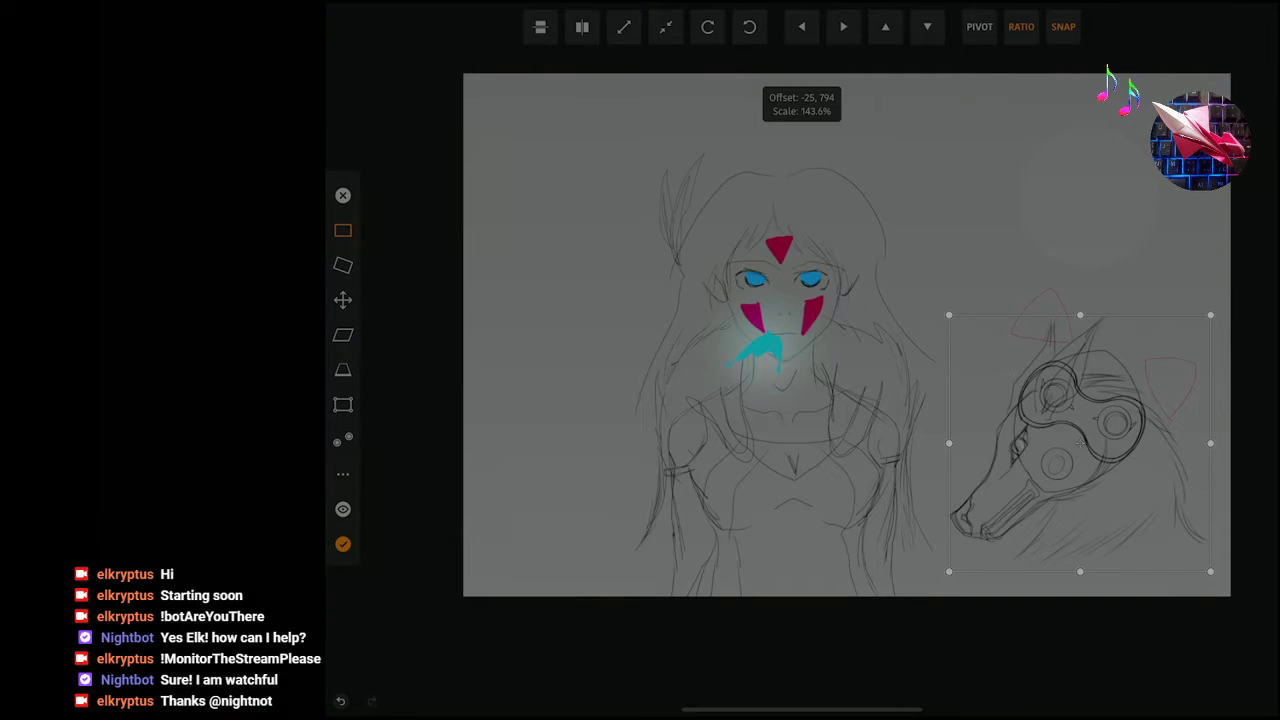
pyautogui.scroll(3, 950, 245)
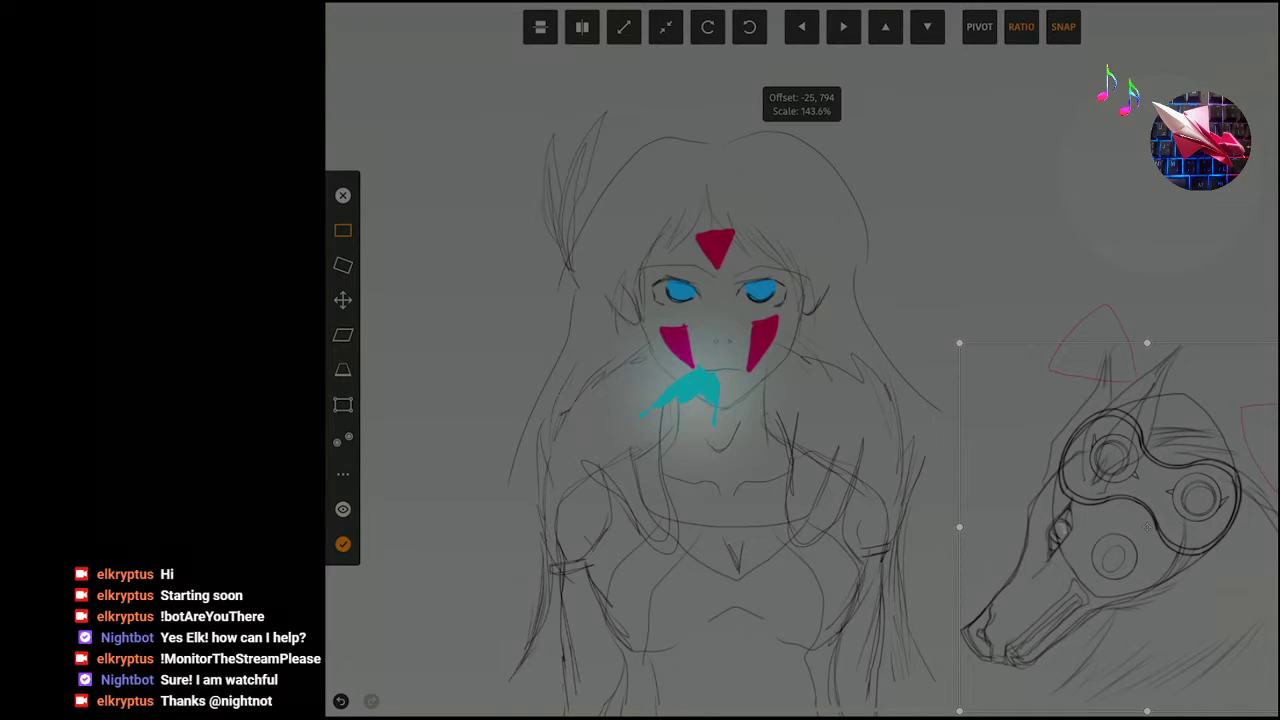
pyautogui.moveTo(1147, 527)
pyautogui.mouseDown()
pyautogui.moveTo(1018, 168)
pyautogui.moveTo(1050, 158)
pyautogui.moveTo(1125, 372)
pyautogui.mouseUp()
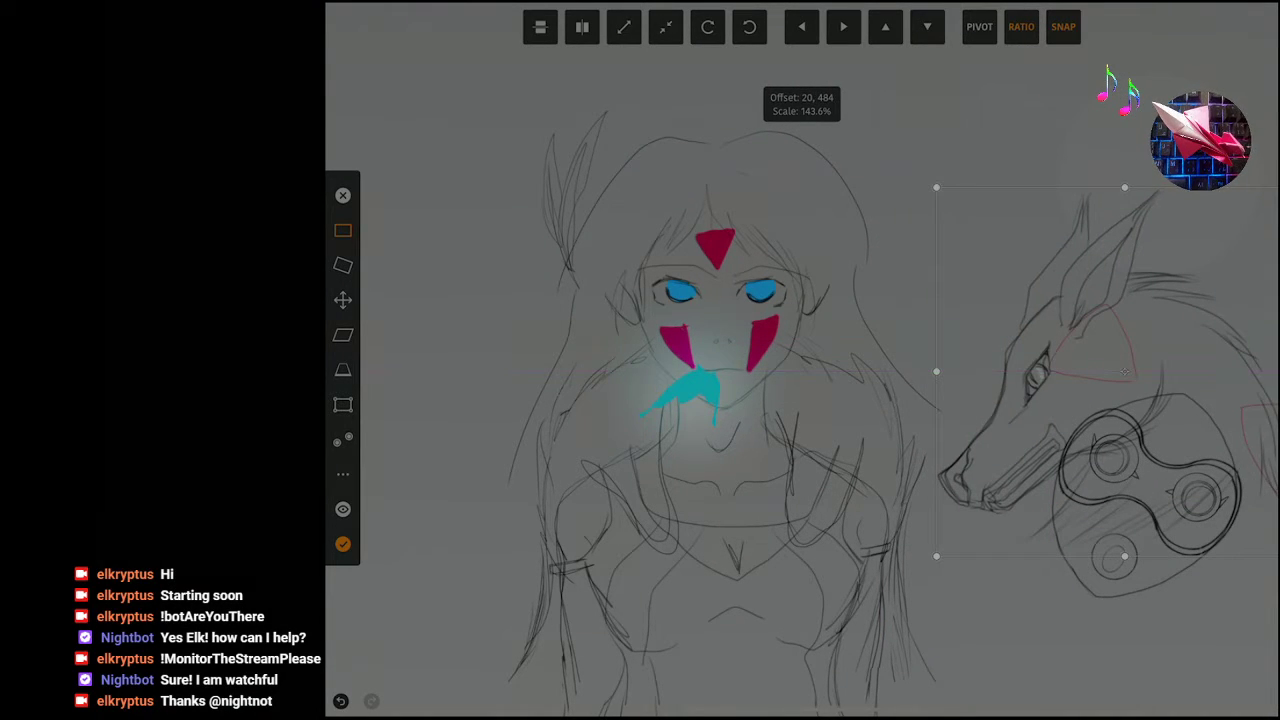
pyautogui.scroll(-2, 727, 495)
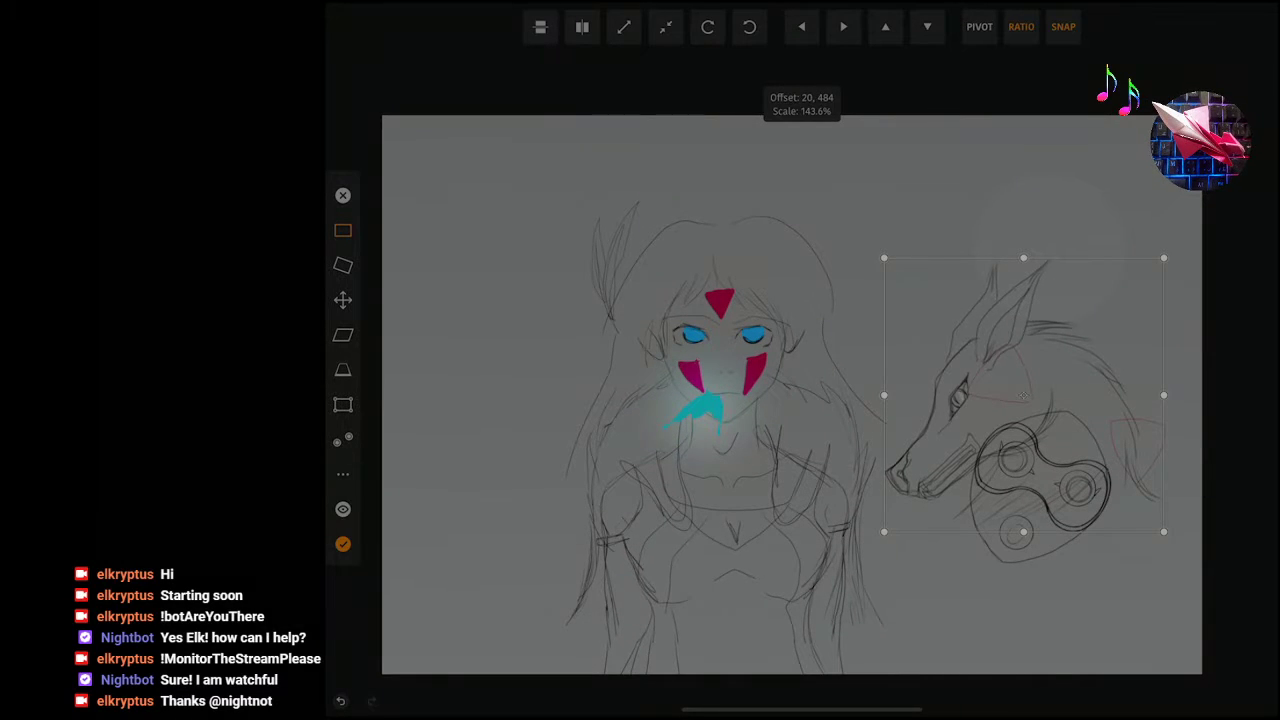
pyautogui.moveTo(1023, 395)
pyautogui.mouseDown()
pyautogui.moveTo(1048, 526)
pyautogui.moveTo(1023, 498)
pyautogui.moveTo(1026, 508)
pyautogui.mouseUp()
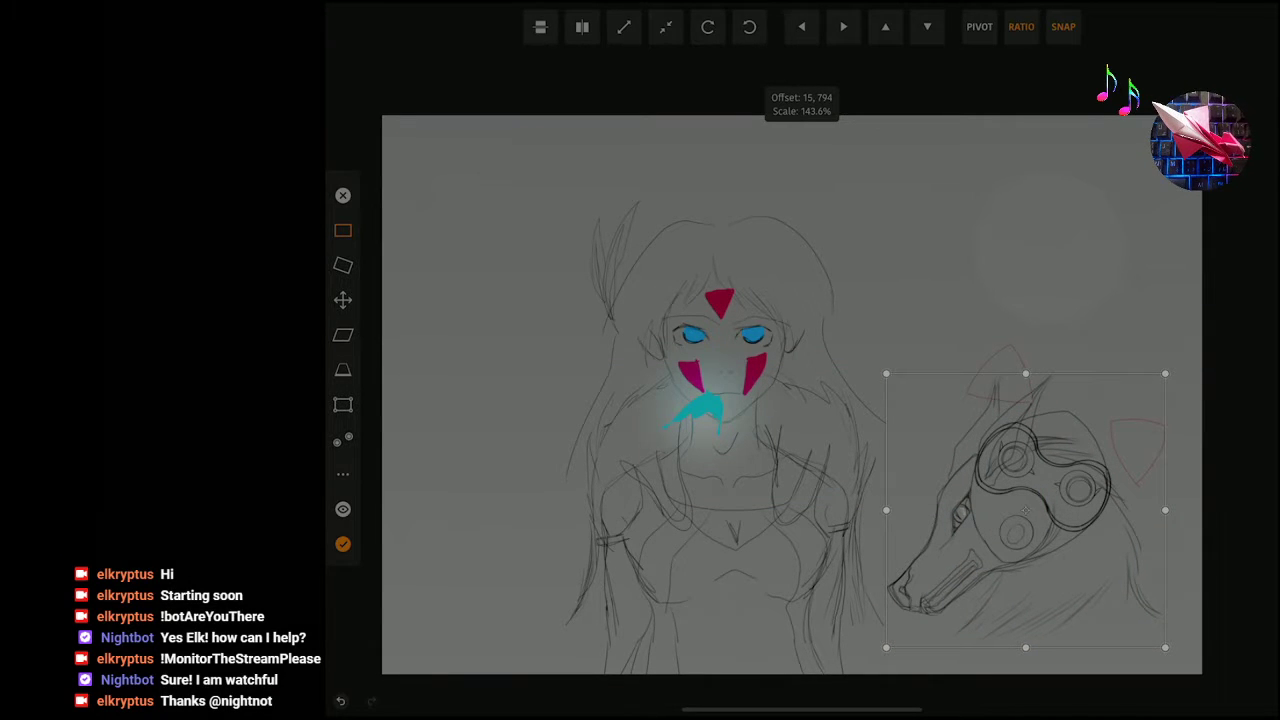
# Rotate and scale the wolf head to about 150.9% with a -21° tilt.
pyautogui.click(343, 265)
pyautogui.moveTo(1165, 647)
pyautogui.mouseDown()
pyautogui.moveTo(1057, 691)
pyautogui.moveTo(974, 674)
pyautogui.mouseUp()
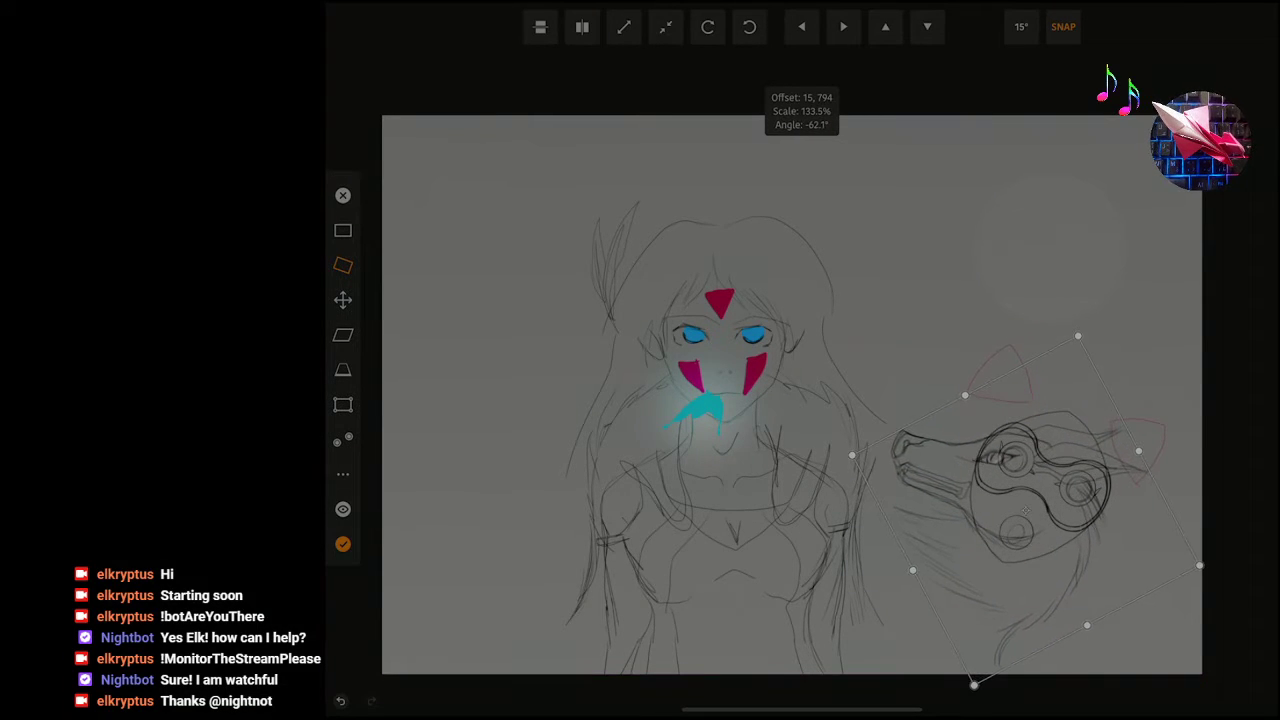
pyautogui.moveTo(974, 674)
pyautogui.mouseDown()
pyautogui.moveTo(1076, 653)
pyautogui.moveTo(1086, 691)
pyautogui.moveTo(1112, 693)
pyautogui.mouseUp()
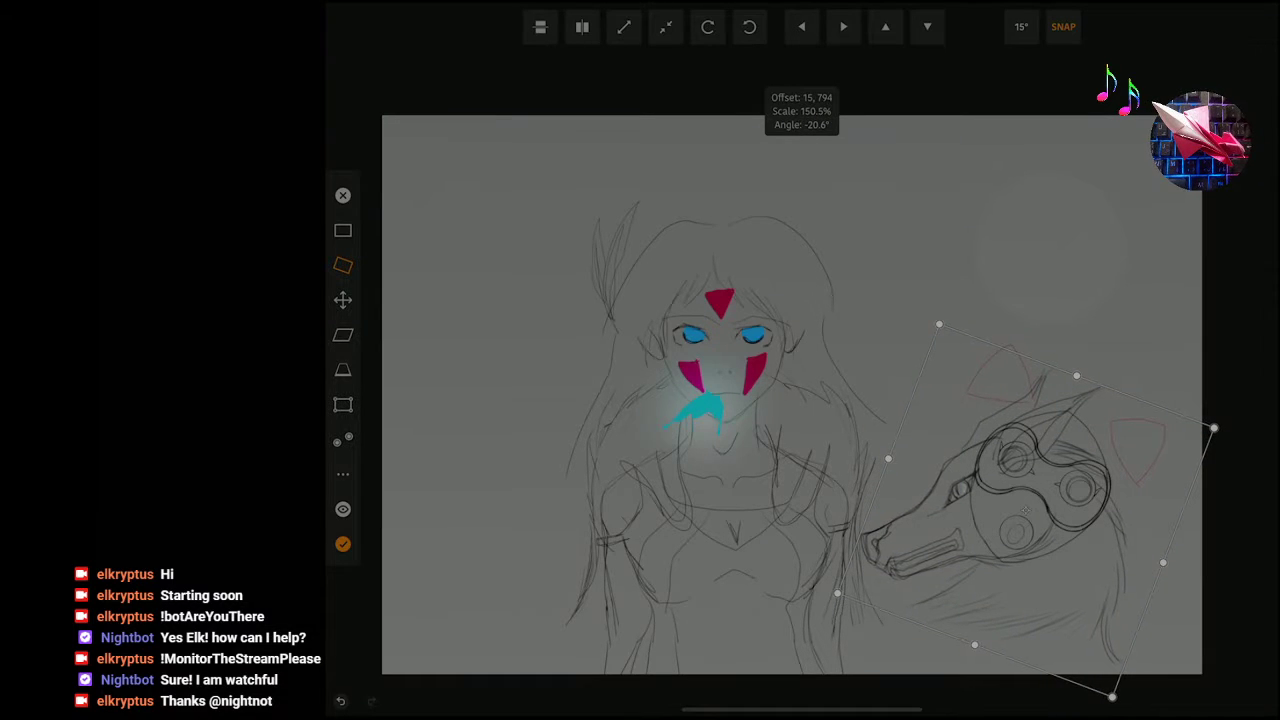
pyautogui.moveTo(1112, 693); pyautogui.dragTo(1126, 691)
pyautogui.moveTo(1040, 505)
pyautogui.mouseDown()
pyautogui.moveTo(754, 601)
pyautogui.moveTo(654, 586)
pyautogui.moveTo(520, 485)
pyautogui.moveTo(720, 265)
pyautogui.moveTo(867, 272)
pyautogui.mouseUp()
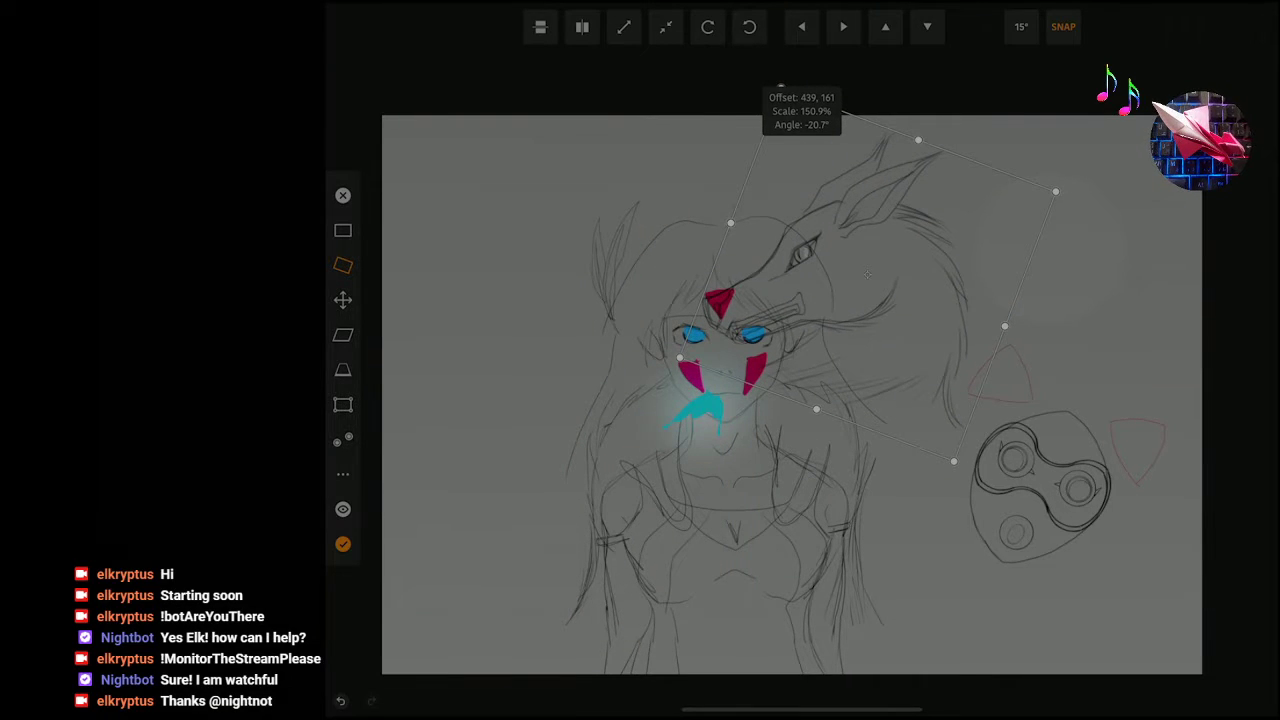
# Flip the wolf head twice so it faces left, shift it right, and apply the transform.
pyautogui.click(582, 27)
pyautogui.moveTo(867, 273)
pyautogui.mouseDown()
pyautogui.moveTo(1017, 329)
pyautogui.moveTo(998, 503)
pyautogui.moveTo(815, 594)
pyautogui.moveTo(615, 537)
pyautogui.moveTo(501, 452)
pyautogui.moveTo(519, 473)
pyautogui.moveTo(510, 297)
pyautogui.moveTo(557, 487)
pyautogui.moveTo(545, 470)
pyautogui.moveTo(928, 462)
pyautogui.moveTo(992, 506)
pyautogui.mouseUp()
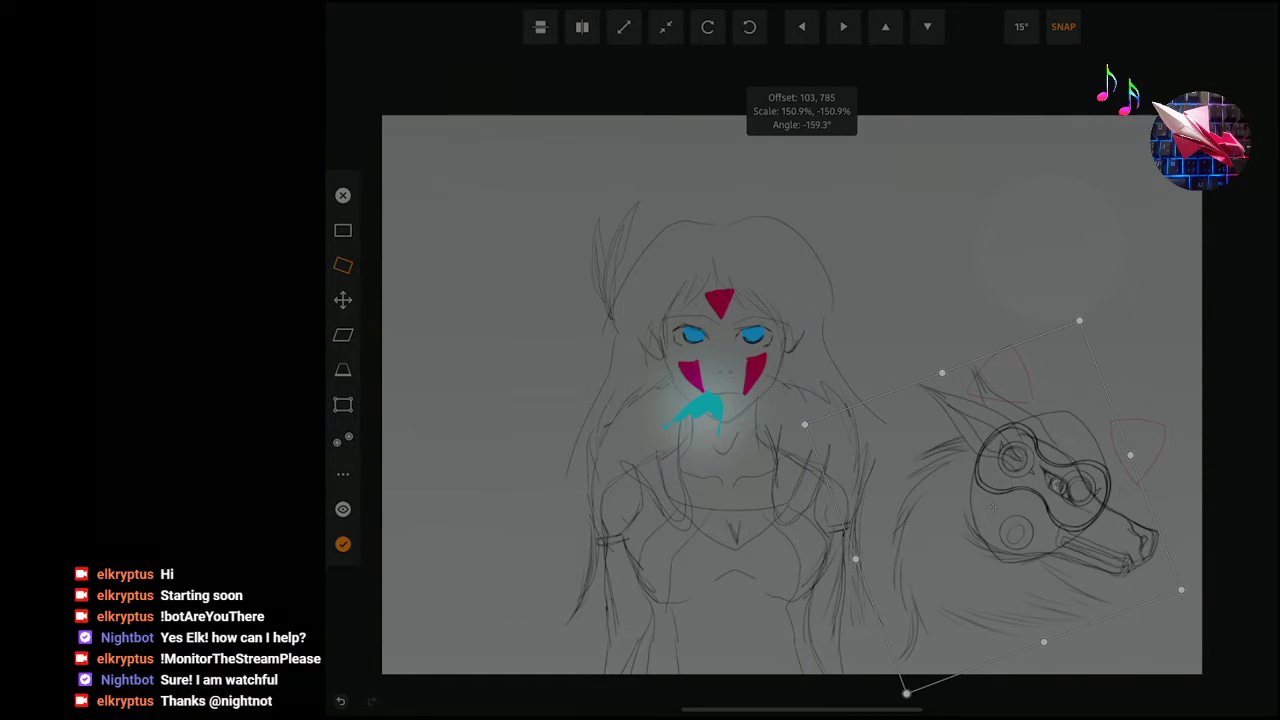
pyautogui.click(582, 26)
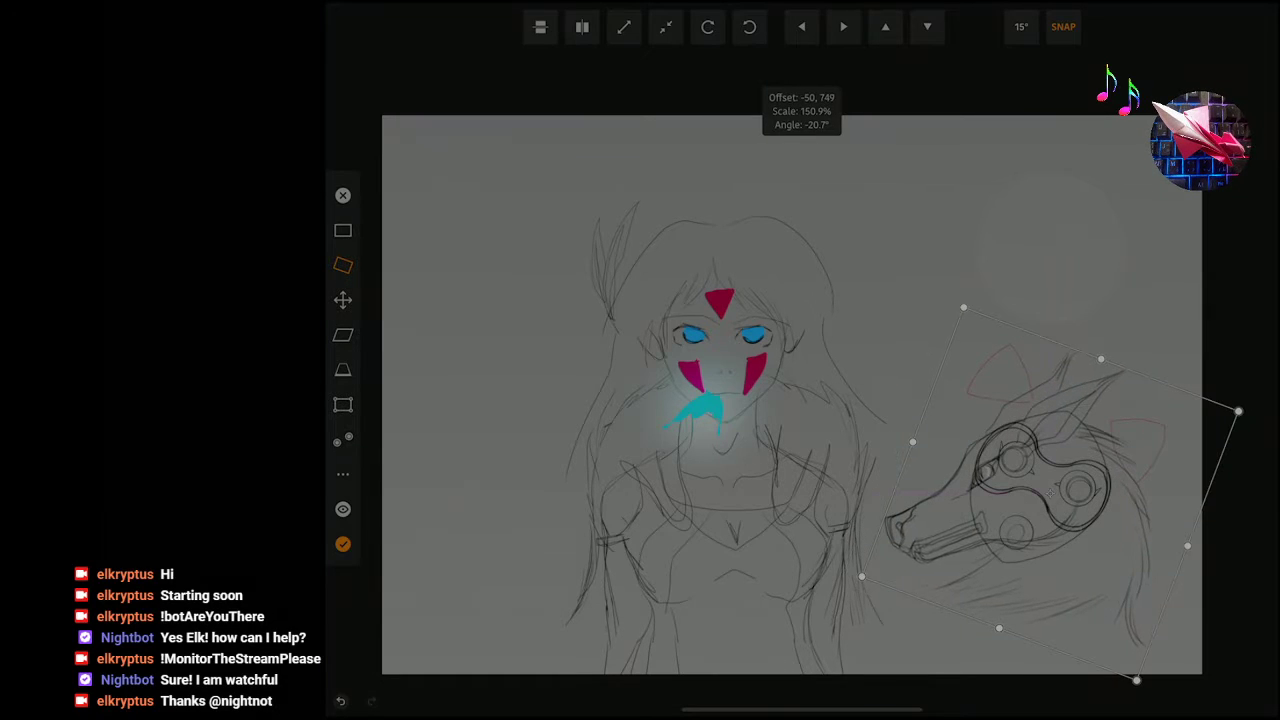
pyautogui.moveTo(993, 507); pyautogui.dragTo(1040, 504)
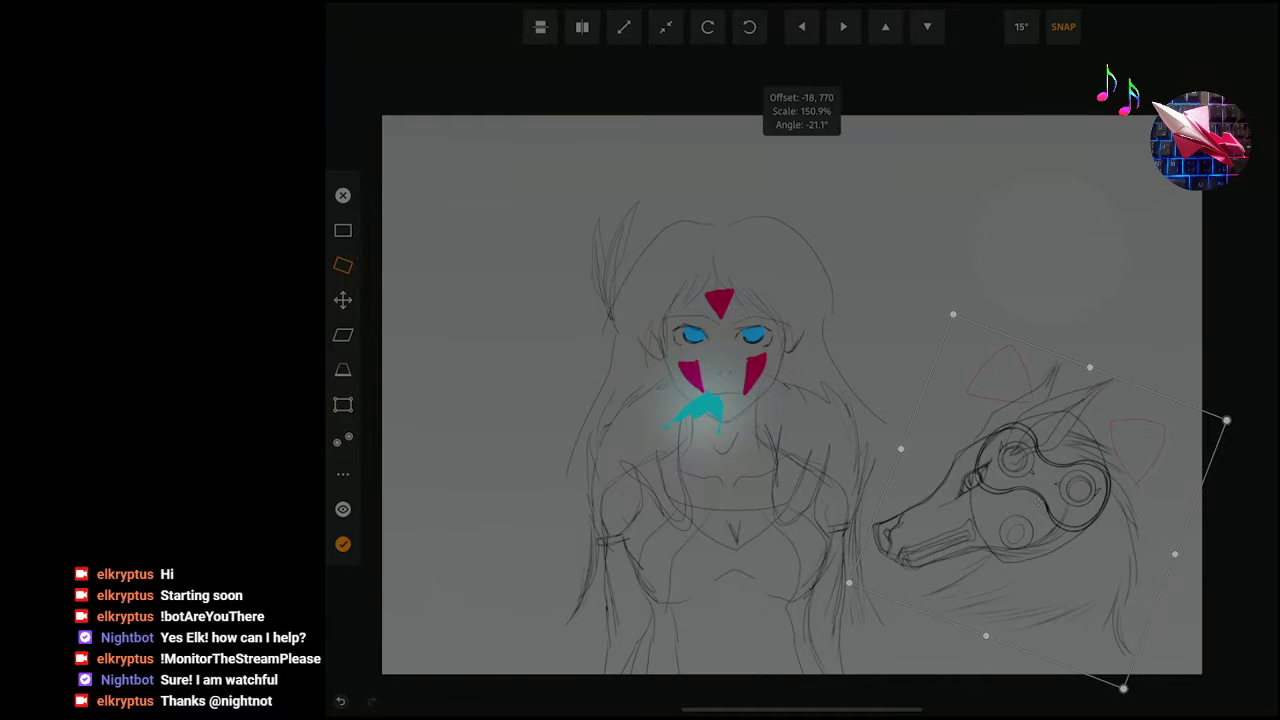
pyautogui.press('Return')
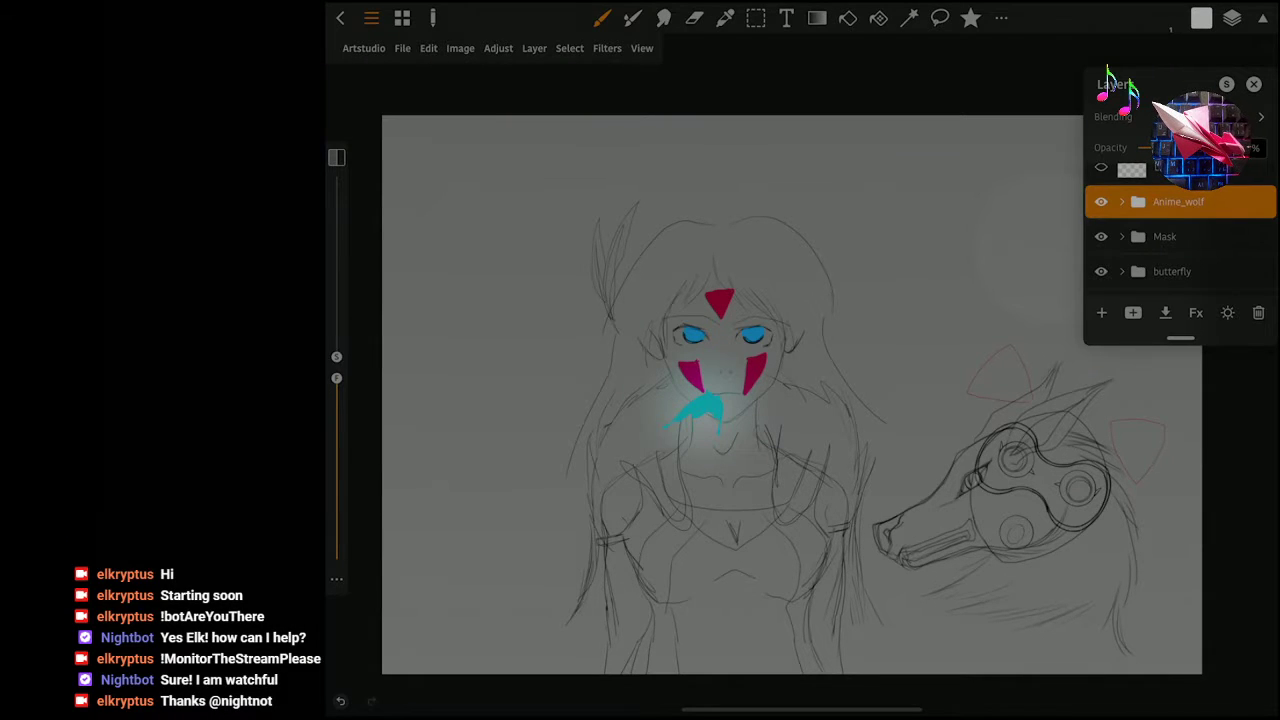
# Save the drawing, select the Mask layer and start transforming it.
pyautogui.click(402, 48)
pyautogui.click(420, 137)
pyautogui.click(1165, 236)
pyautogui.click(428, 48)
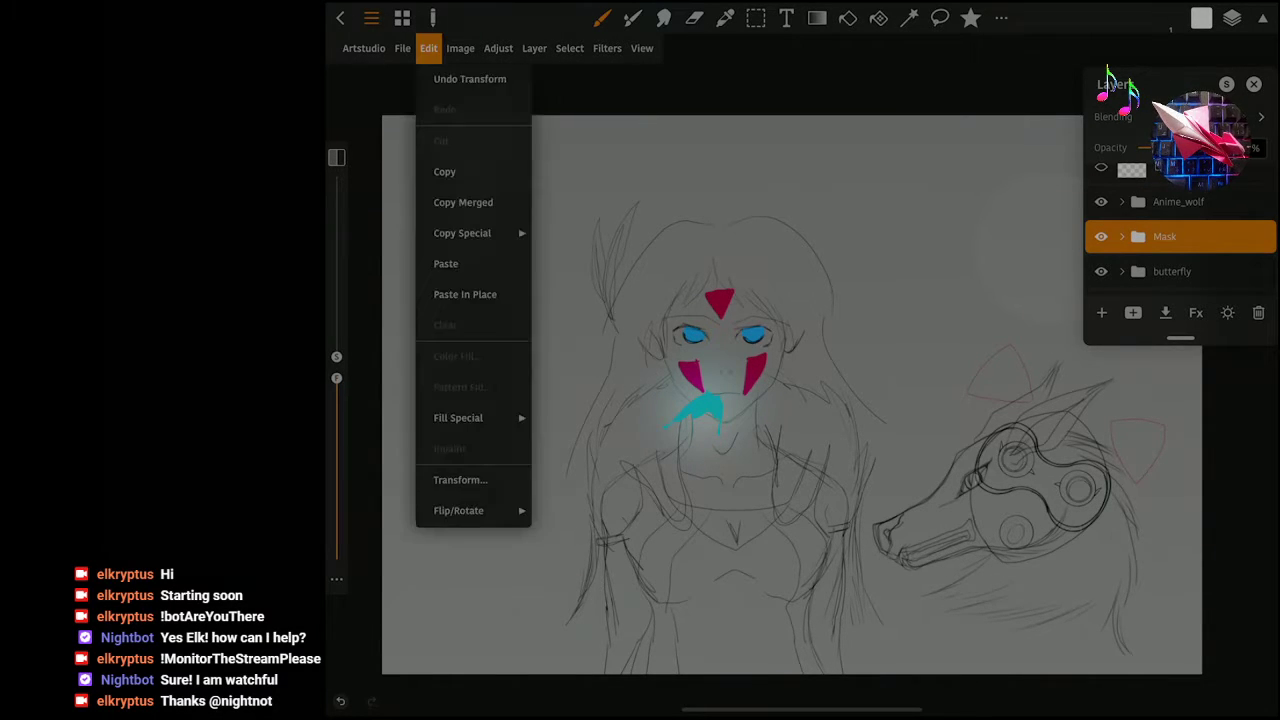
pyautogui.click(460, 479)
# Drag the spiral mask up and left to the upper right and apply the move.
pyautogui.moveTo(1004, 453)
pyautogui.mouseDown()
pyautogui.moveTo(902, 278)
pyautogui.moveTo(913, 215)
pyautogui.moveTo(966, 264)
pyautogui.moveTo(812, 403)
pyautogui.moveTo(729, 286)
pyautogui.moveTo(729, 241)
pyautogui.moveTo(677, 337)
pyautogui.moveTo(520, 412)
pyautogui.moveTo(724, 302)
pyautogui.moveTo(1000, 251)
pyautogui.moveTo(969, 260)
pyautogui.mouseUp()
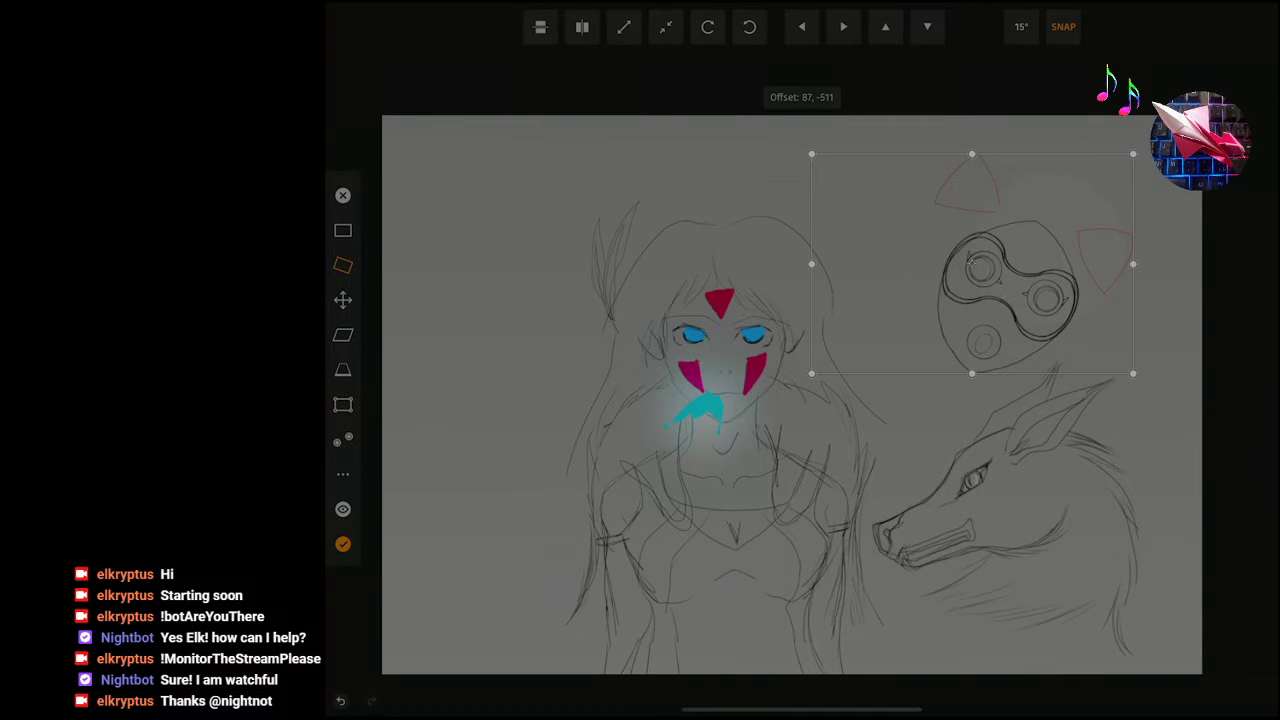
pyautogui.click(343, 543)
pyautogui.click(402, 48)
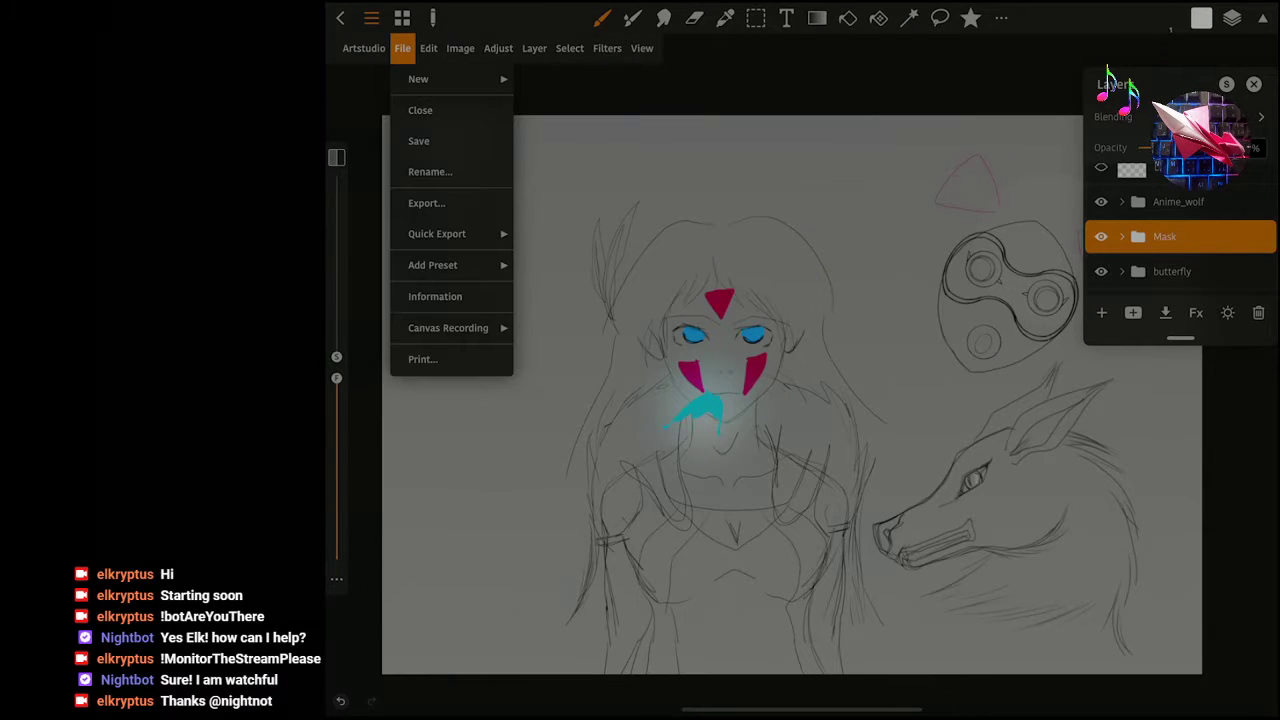
pyautogui.click(802, 97)
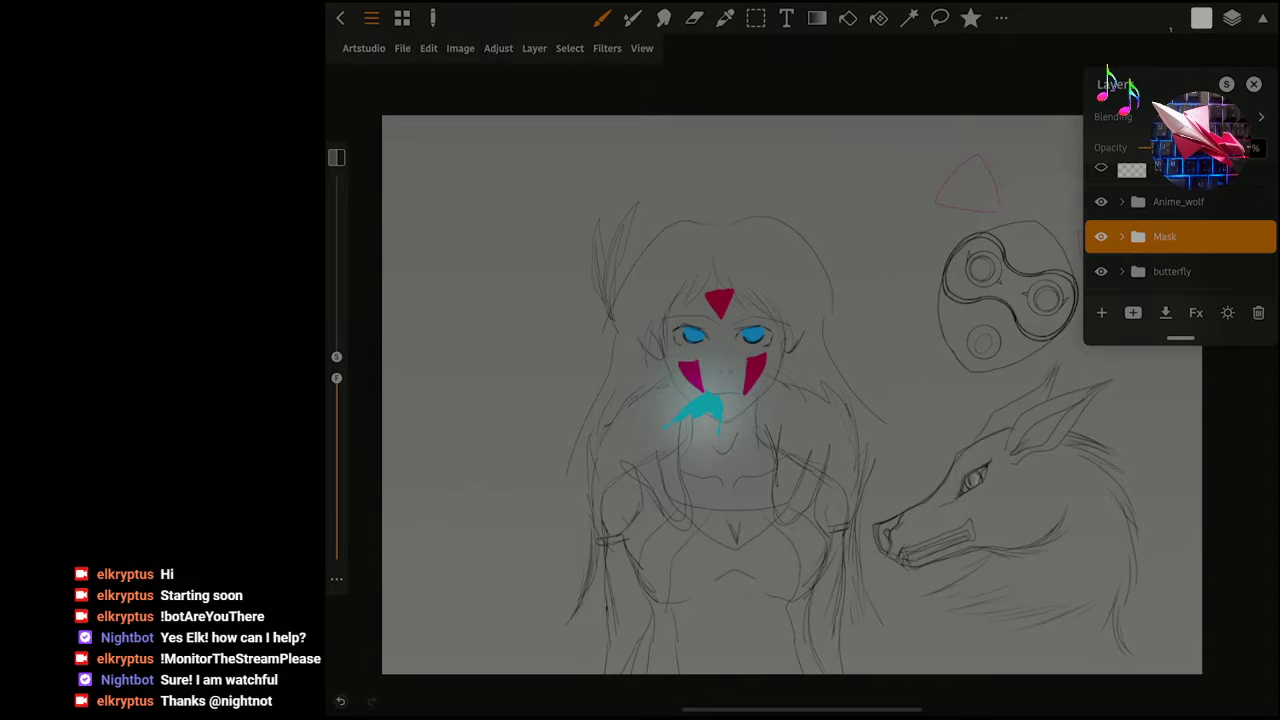
pyautogui.scroll(-1, 1180, 237)
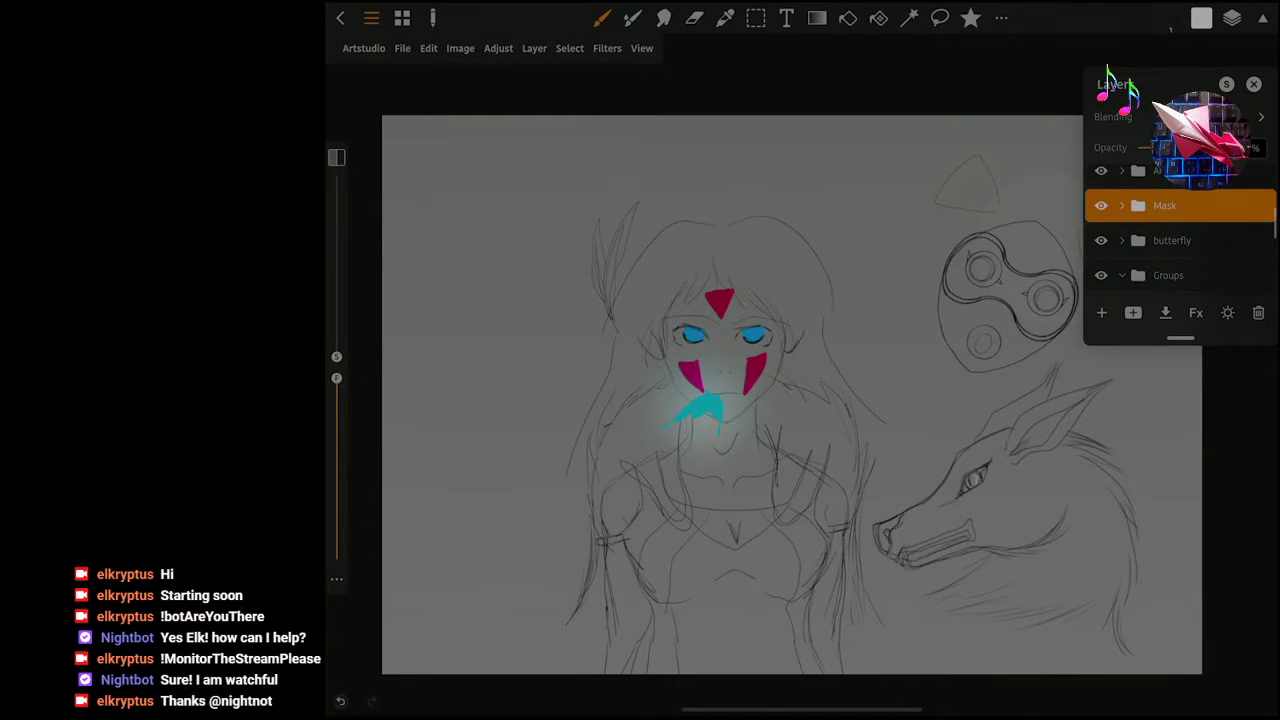
# Expand the butterfly group, pick Layer 19, and toggle the group's visibility off and on.
pyautogui.scroll(-1, 1180, 240)
pyautogui.click(1122, 226)
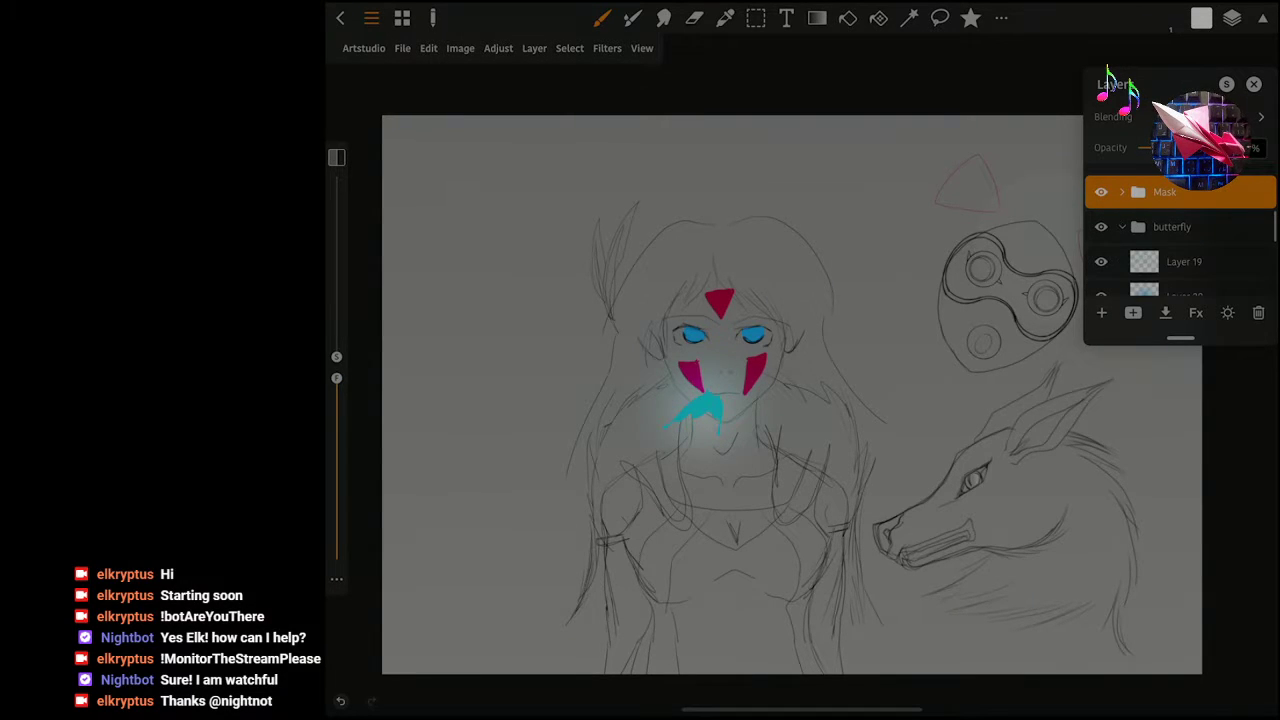
pyautogui.click(1180, 261)
pyautogui.click(1122, 226)
pyautogui.click(1101, 226)
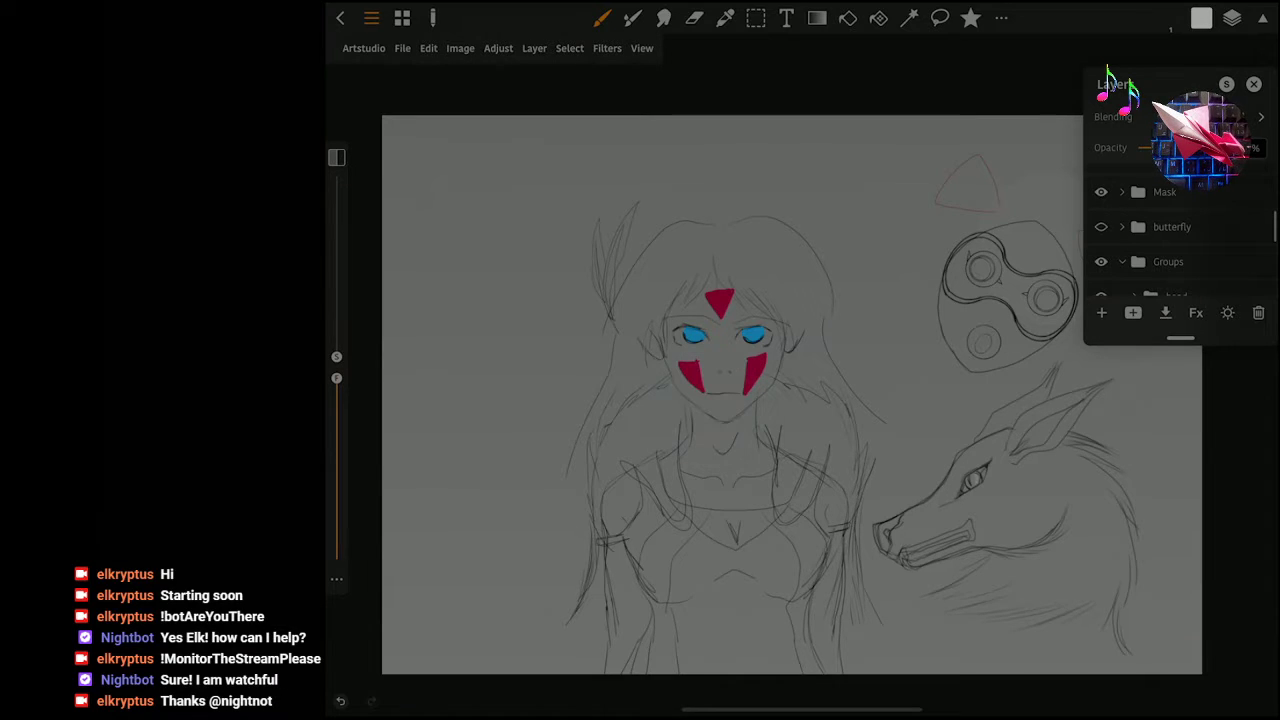
pyautogui.click(1101, 226)
# Toggle the head and body sketch visibility, then select and expand the body group.
pyautogui.scroll(-4, 1180, 240)
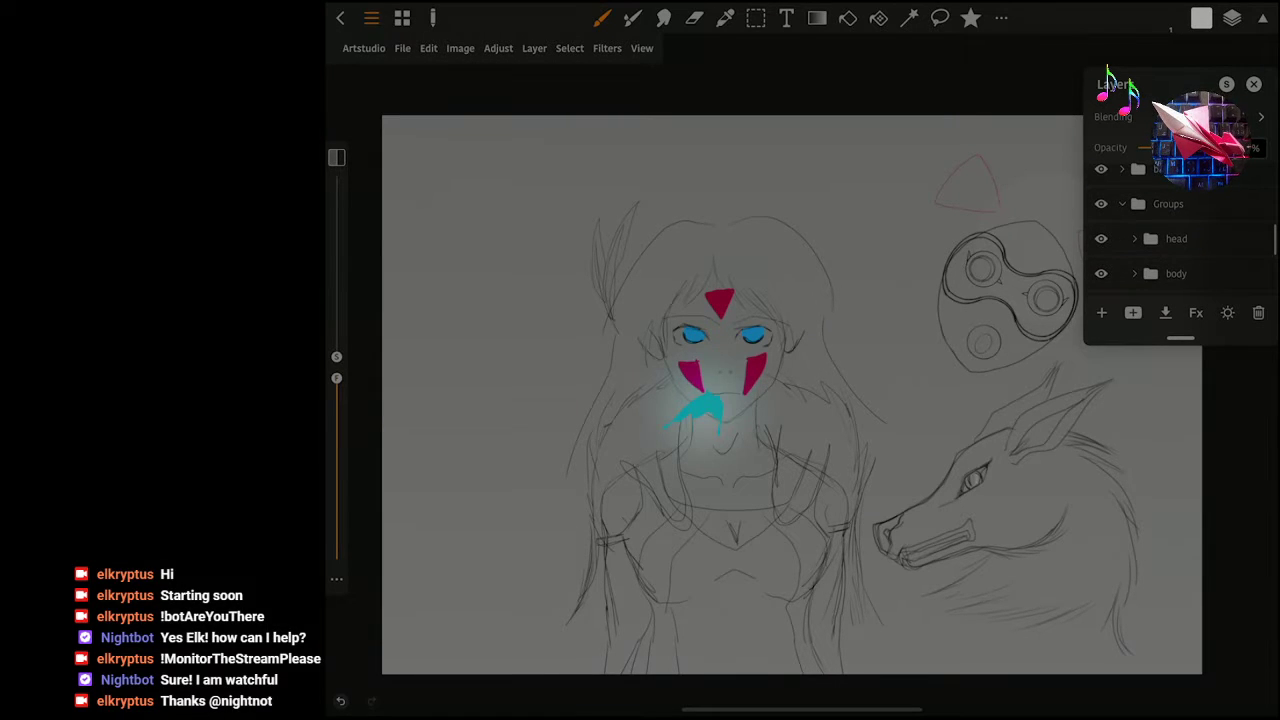
pyautogui.click(1101, 238)
pyautogui.click(1101, 238)
pyautogui.scroll(-2, 1180, 240)
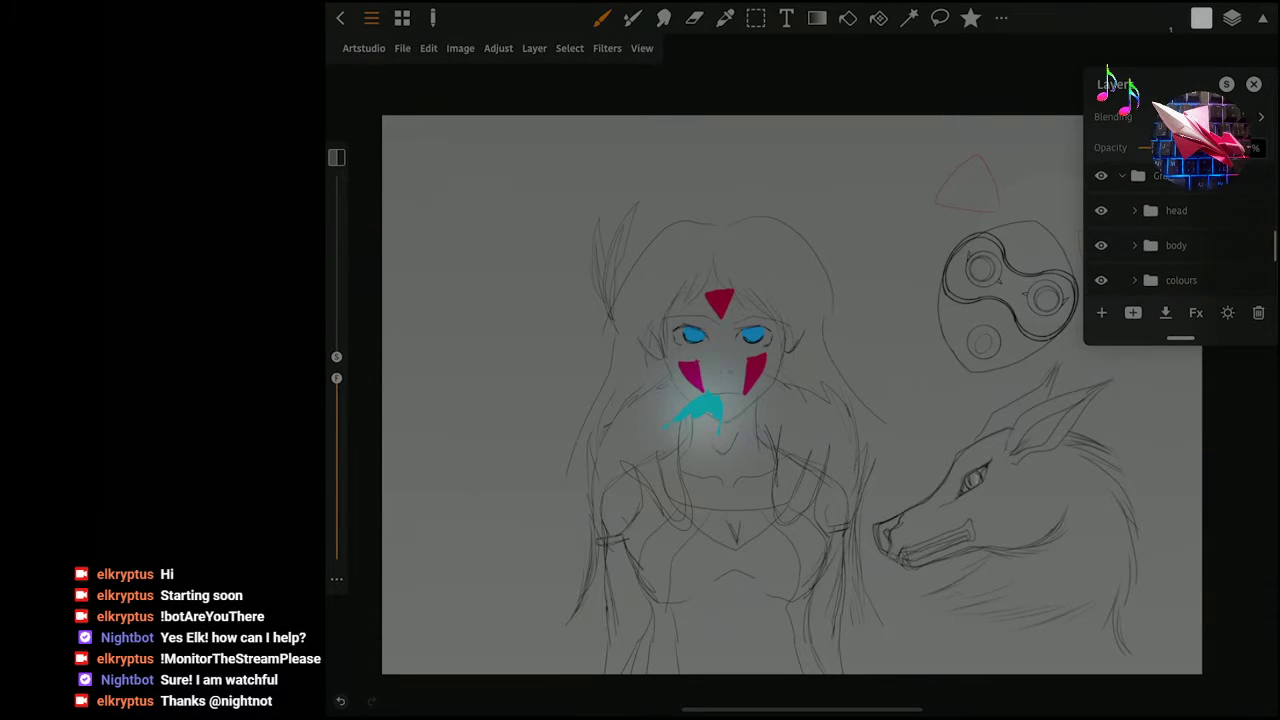
pyautogui.click(1101, 246)
pyautogui.click(1101, 246)
pyautogui.click(1176, 246)
pyautogui.click(1134, 246)
# Step through Layers 12, 23 and 11 in the body group, making Layer 11 visible.
pyautogui.scroll(-1, 1180, 250)
pyautogui.click(1196, 253)
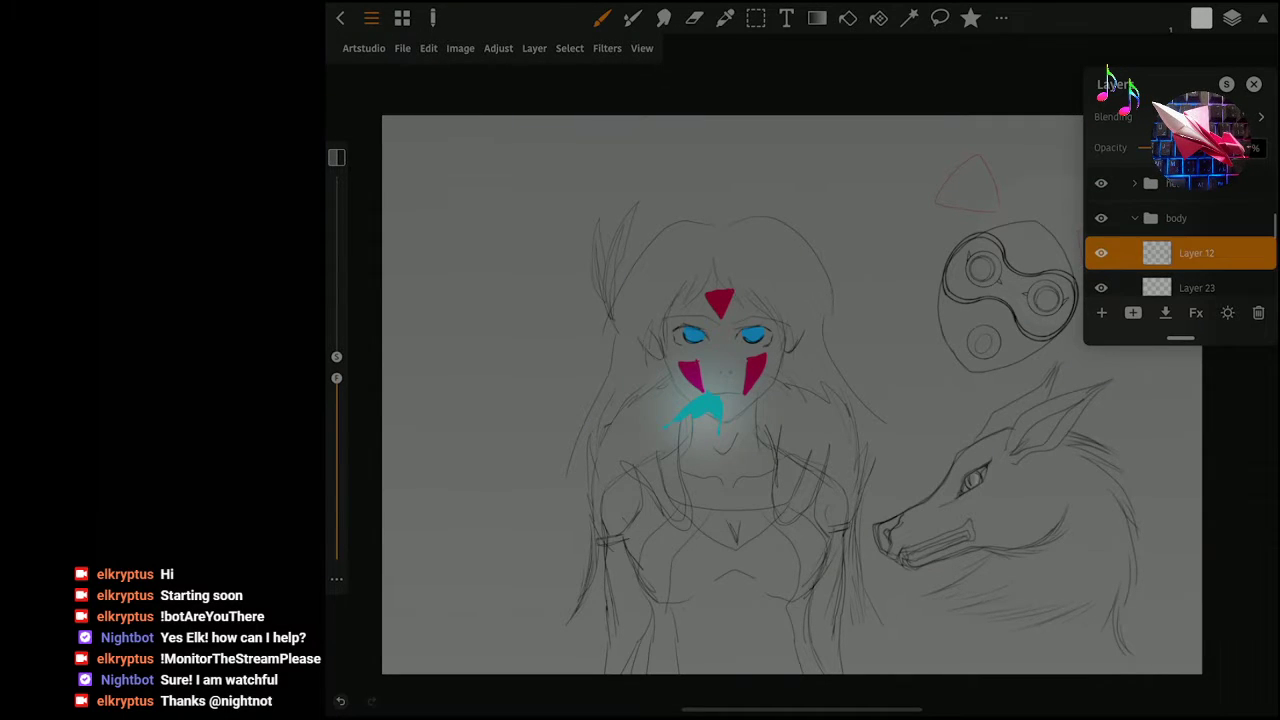
pyautogui.scroll(-1, 1180, 250)
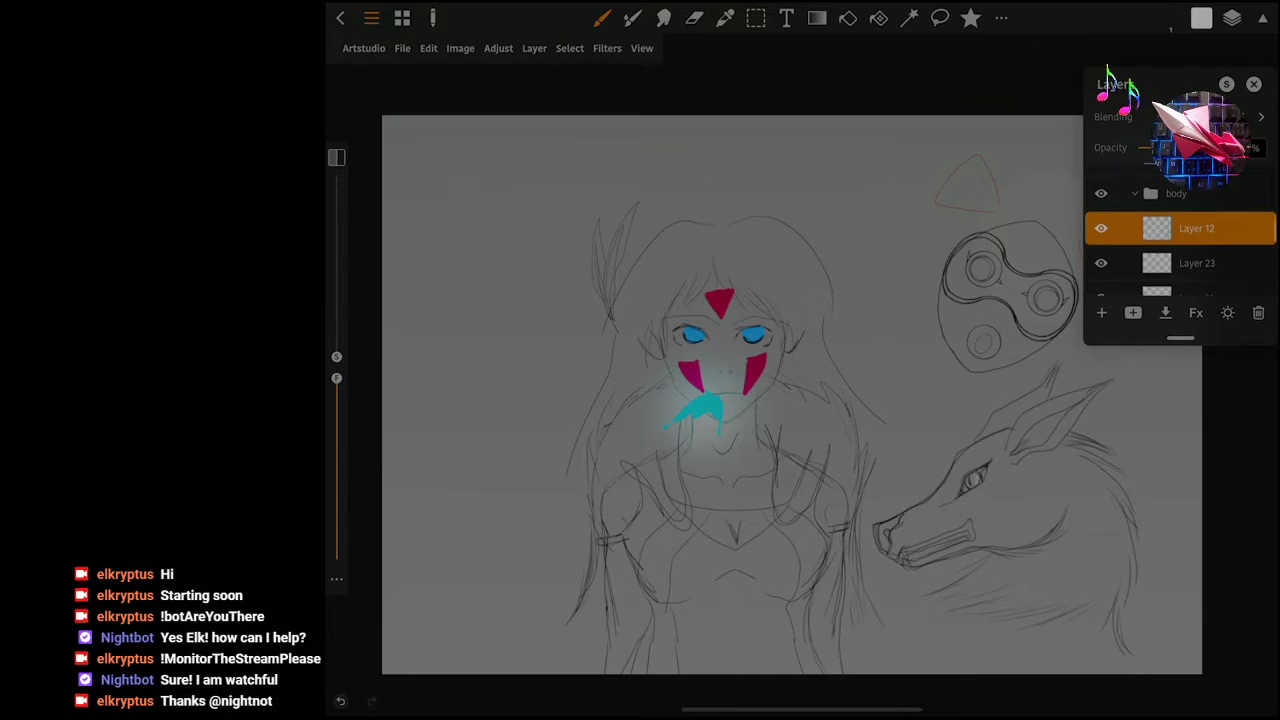
pyautogui.click(1196, 246)
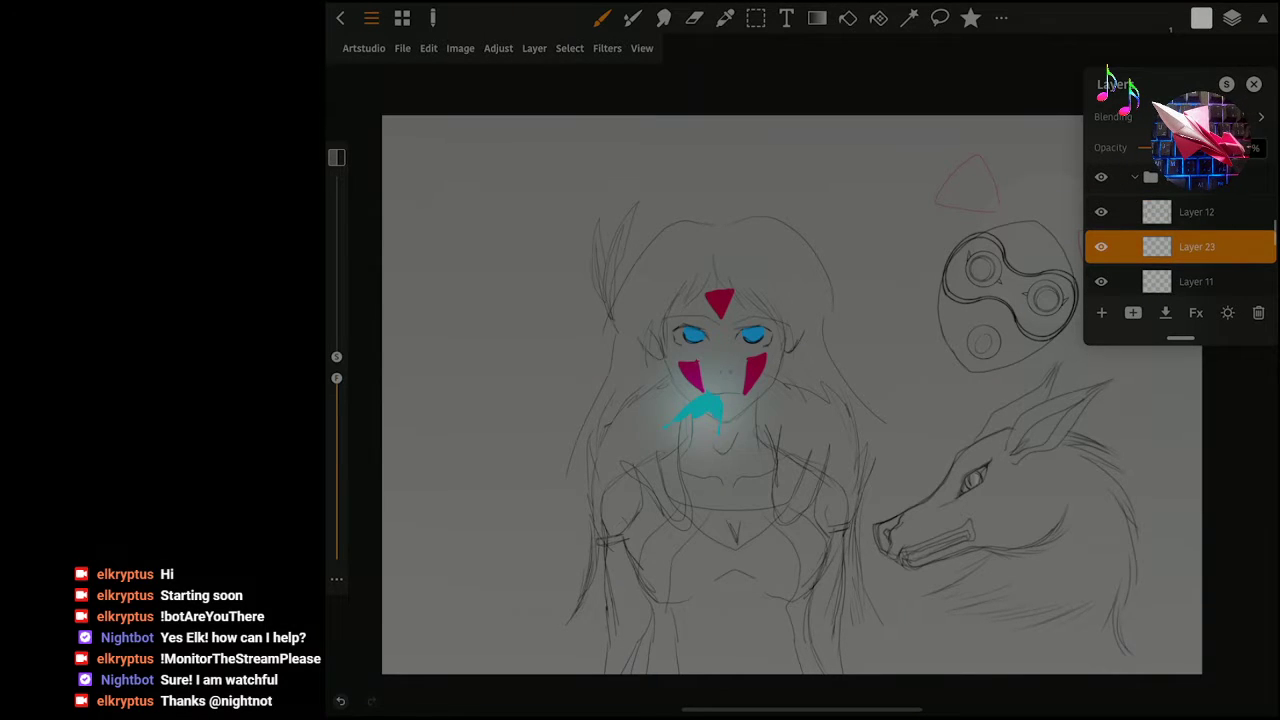
pyautogui.scroll(-1, 1180, 240)
pyautogui.click(1196, 238)
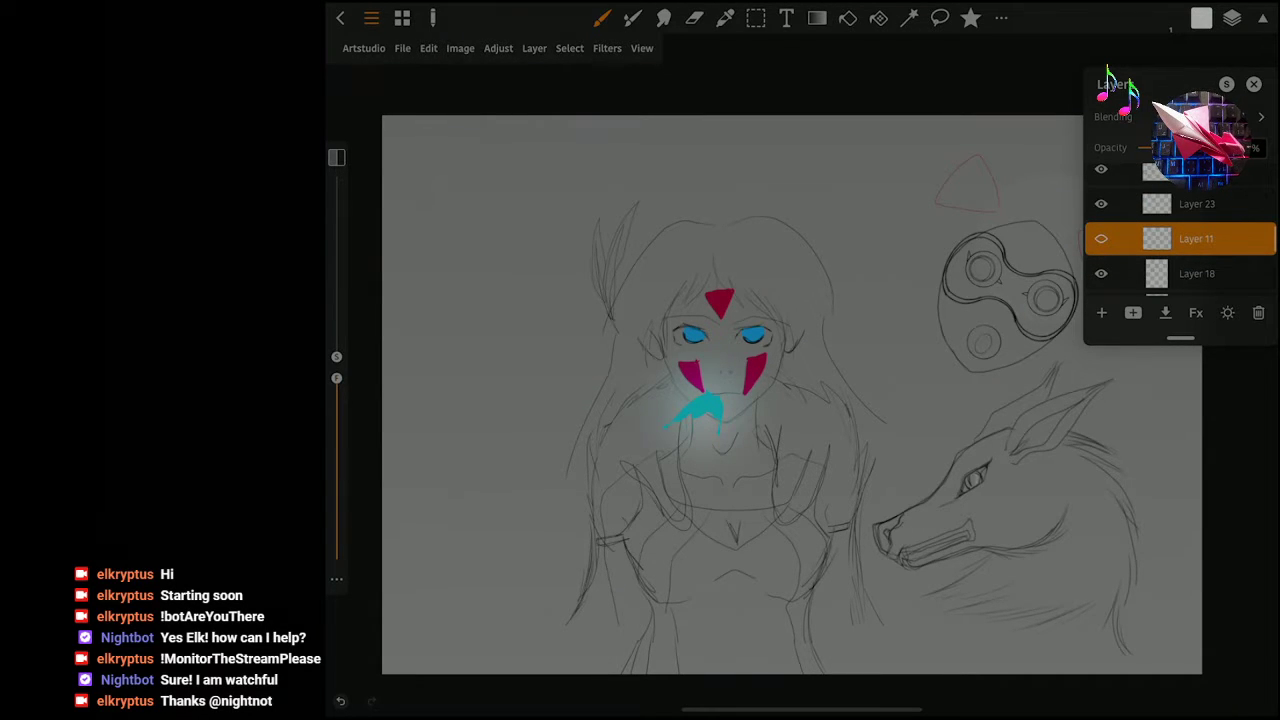
pyautogui.click(1101, 238)
# Pass over Layer 18 and make Layer 22 the active layer.
pyautogui.scroll(-1, 1180, 240)
pyautogui.click(1196, 233)
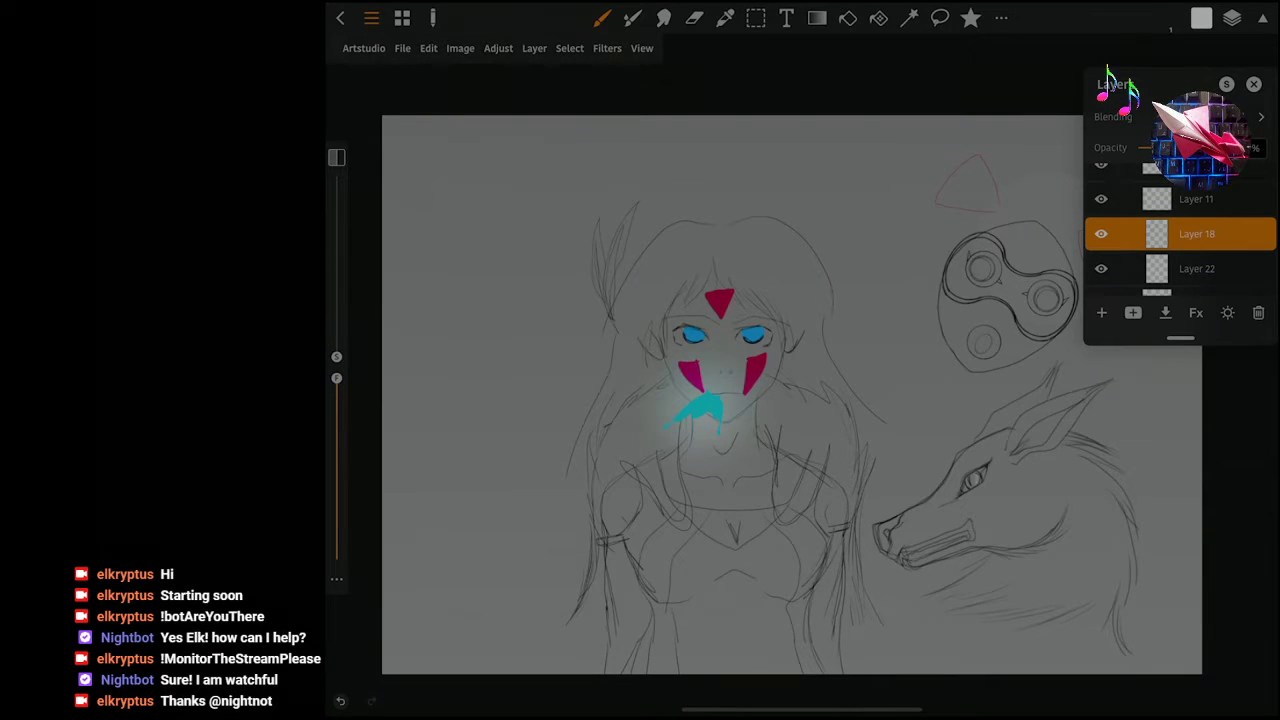
pyautogui.scroll(-1, 1180, 240)
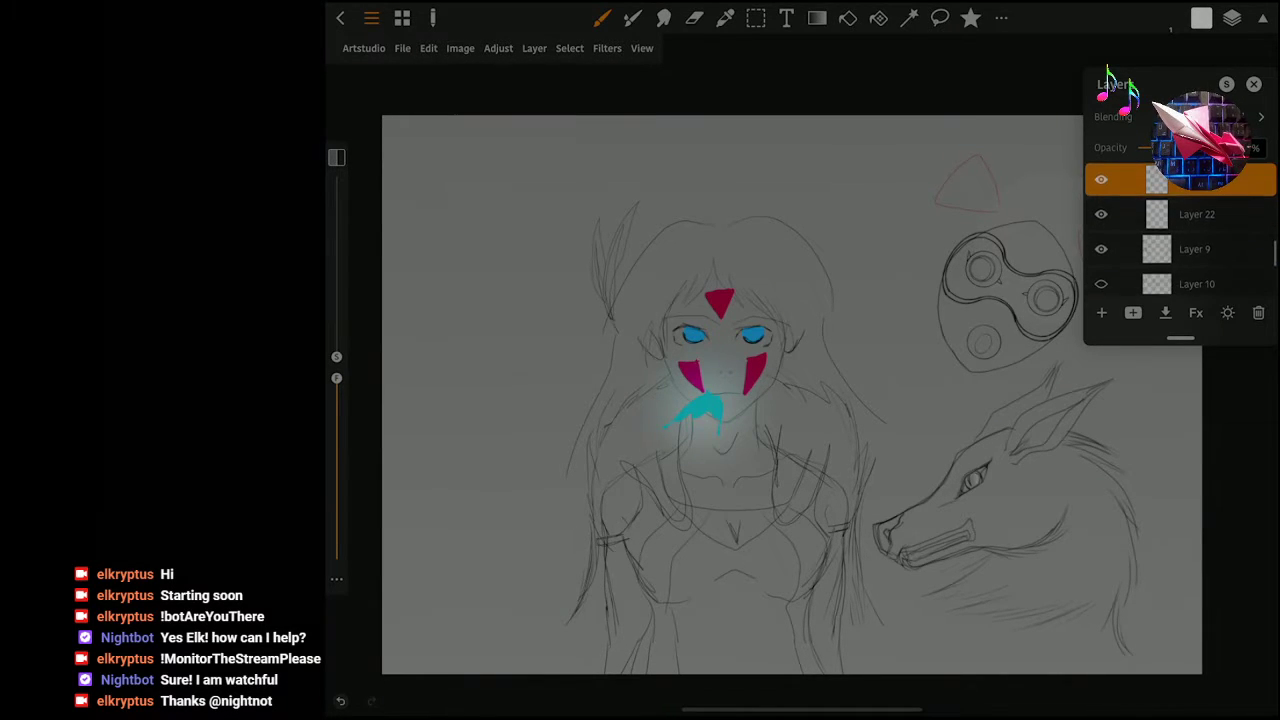
pyautogui.click(1196, 217)
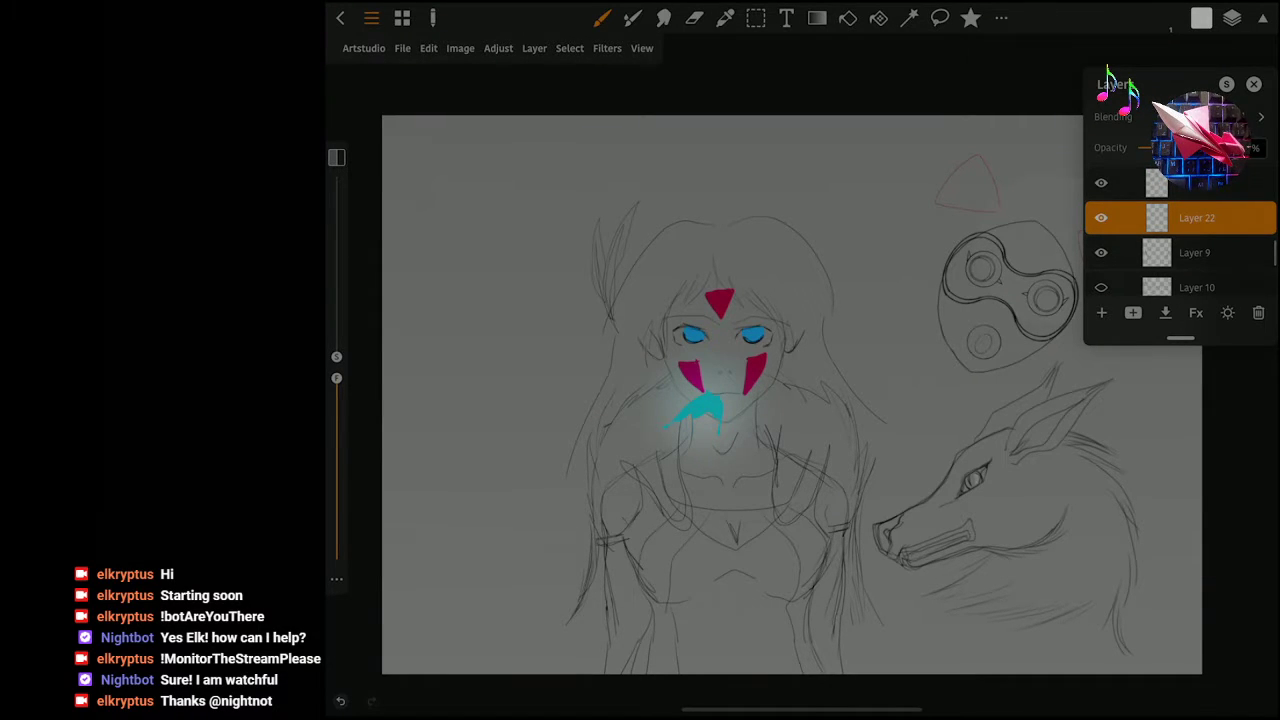
pyautogui.click(1196, 217)
pyautogui.click(1196, 217)
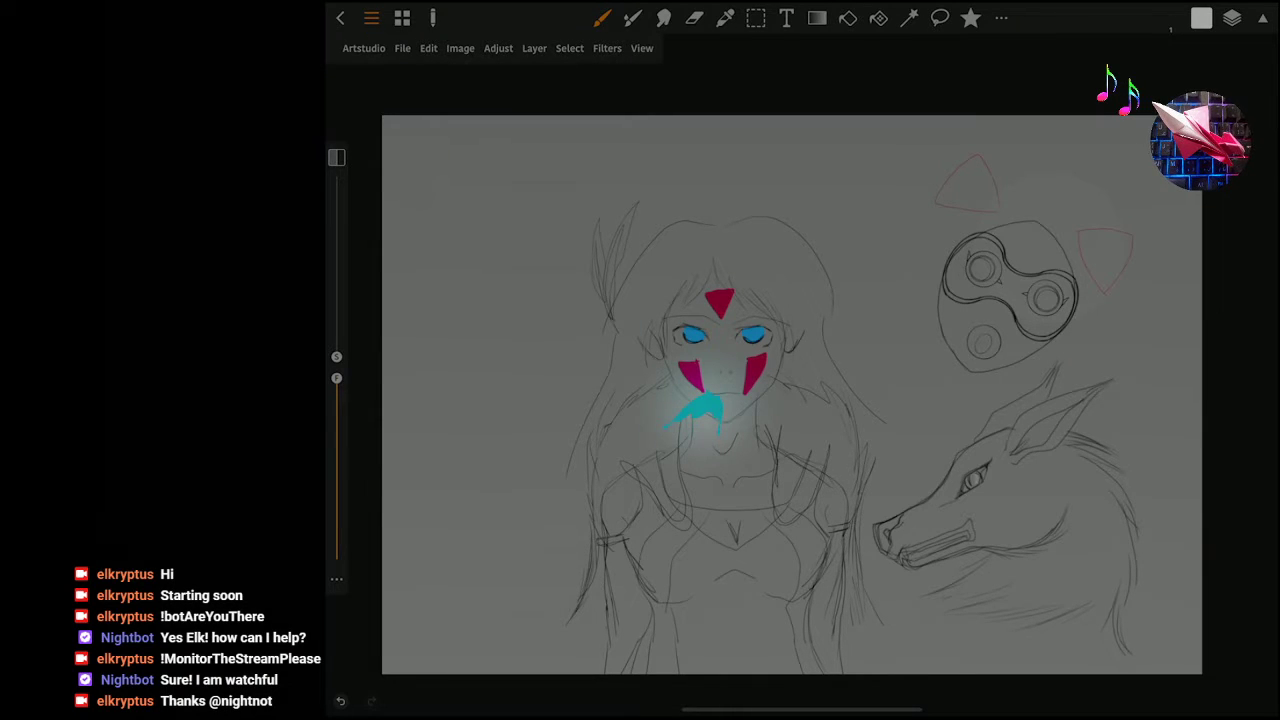
# Lasso the upper-left hair area and browse the Edit menu's special copy options.
pyautogui.click(940, 18)
pyautogui.moveTo(578, 183); pyautogui.dragTo(600, 438)
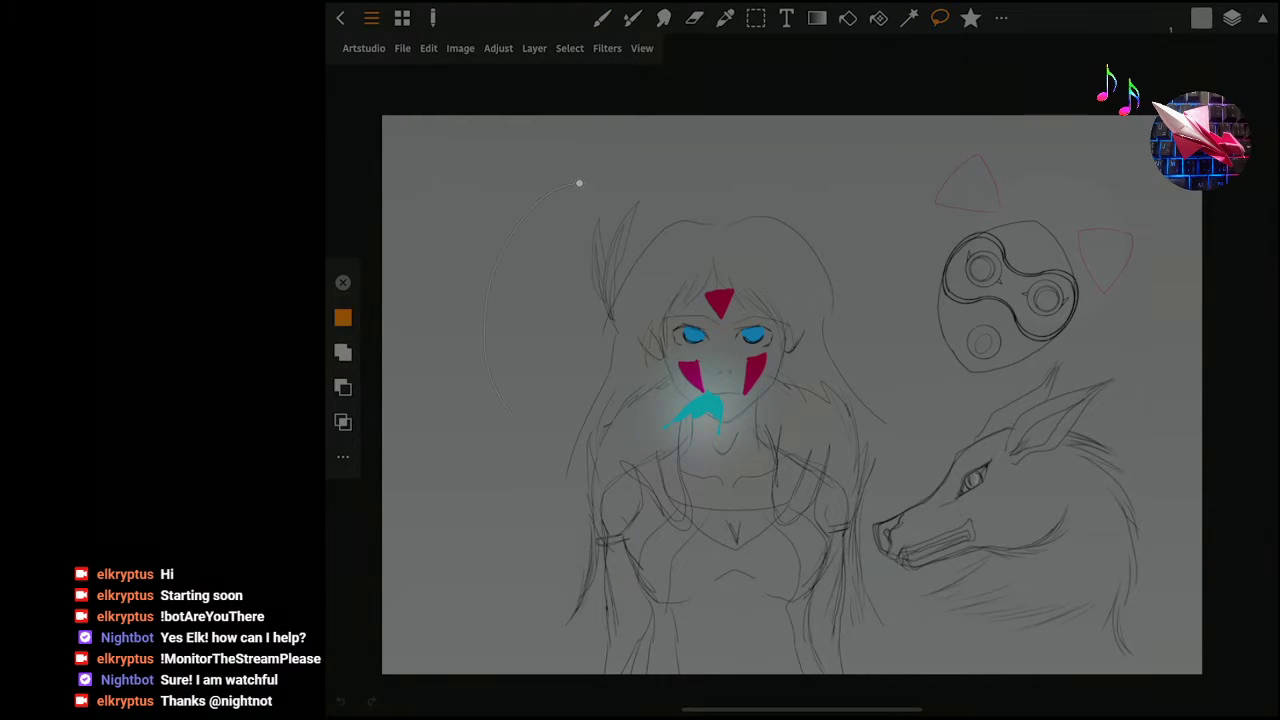
pyautogui.click(432, 18)
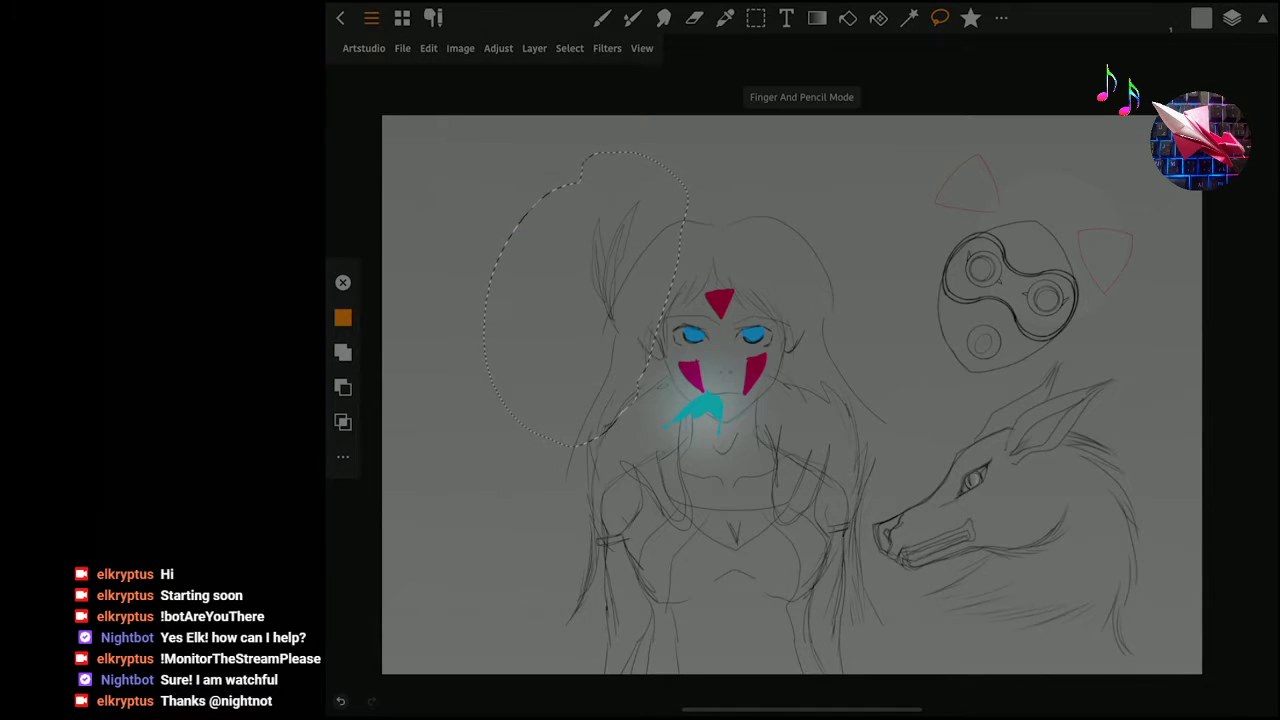
pyautogui.click(428, 48)
pyautogui.click(462, 232)
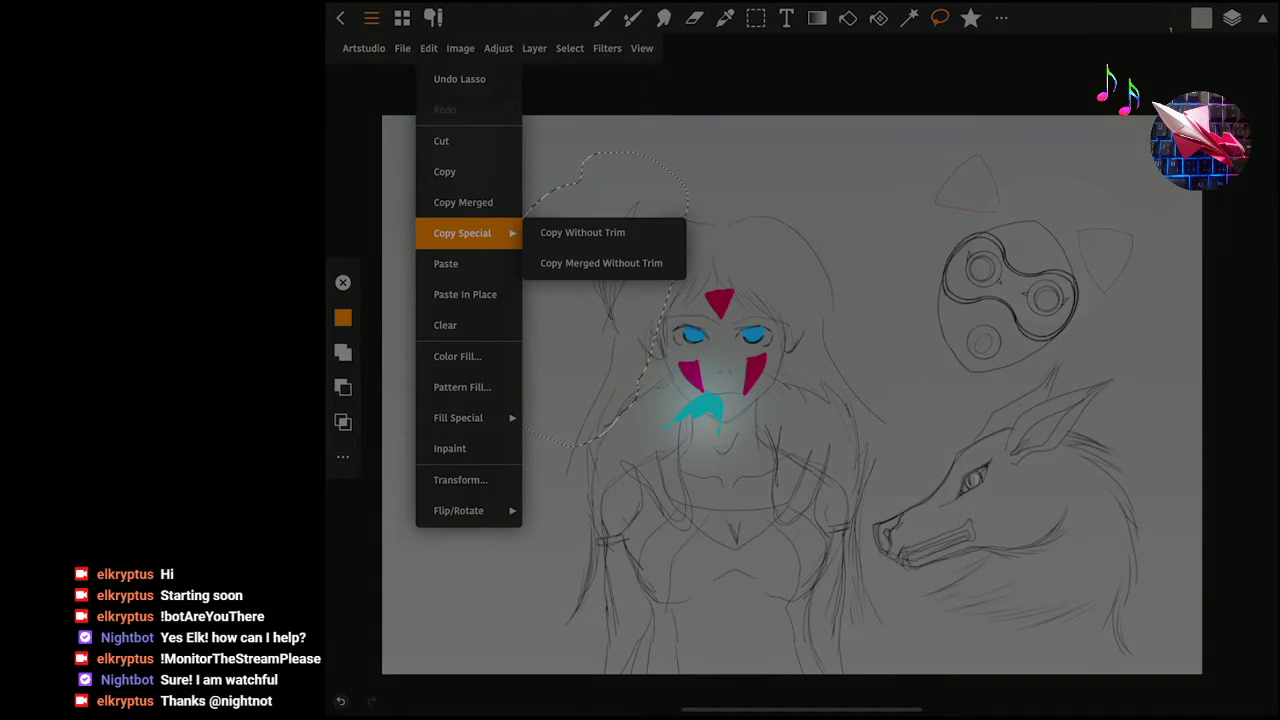
pyautogui.click(428, 48)
pyautogui.click(428, 48)
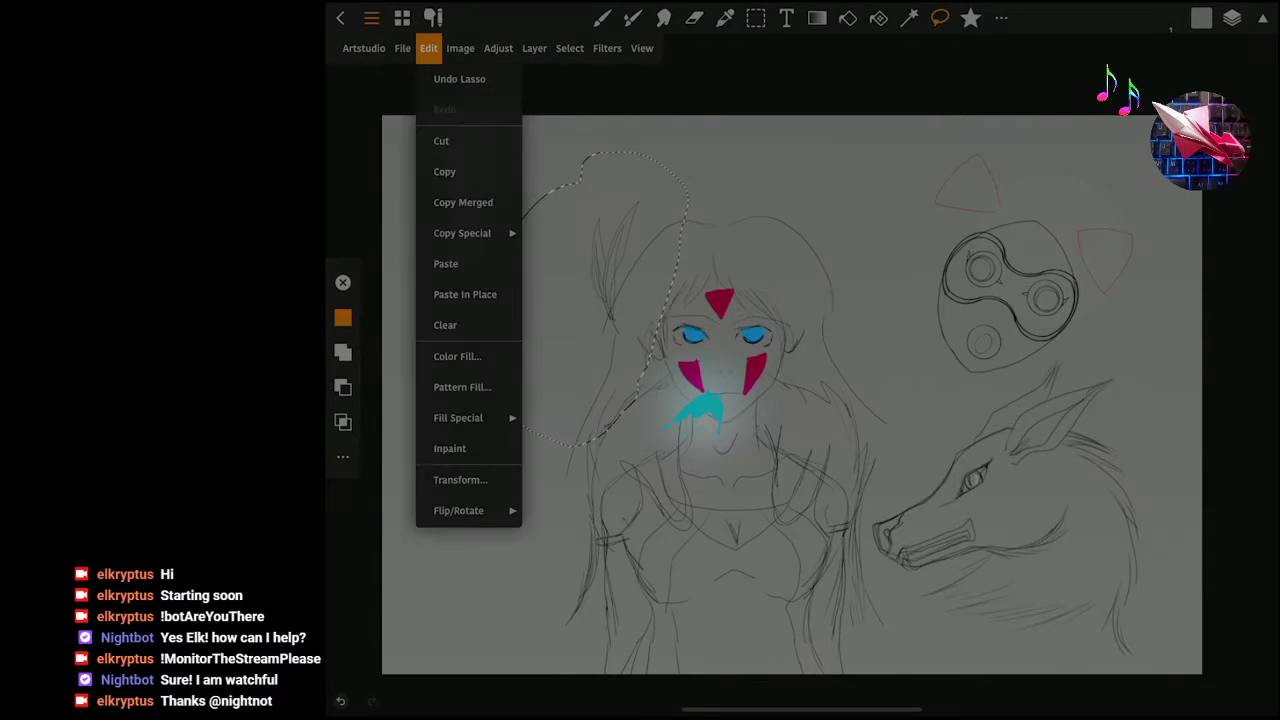
pyautogui.click(428, 48)
# Cut the selected hair from Layer 22, save, close the layer list and deselect.
pyautogui.click(1232, 18)
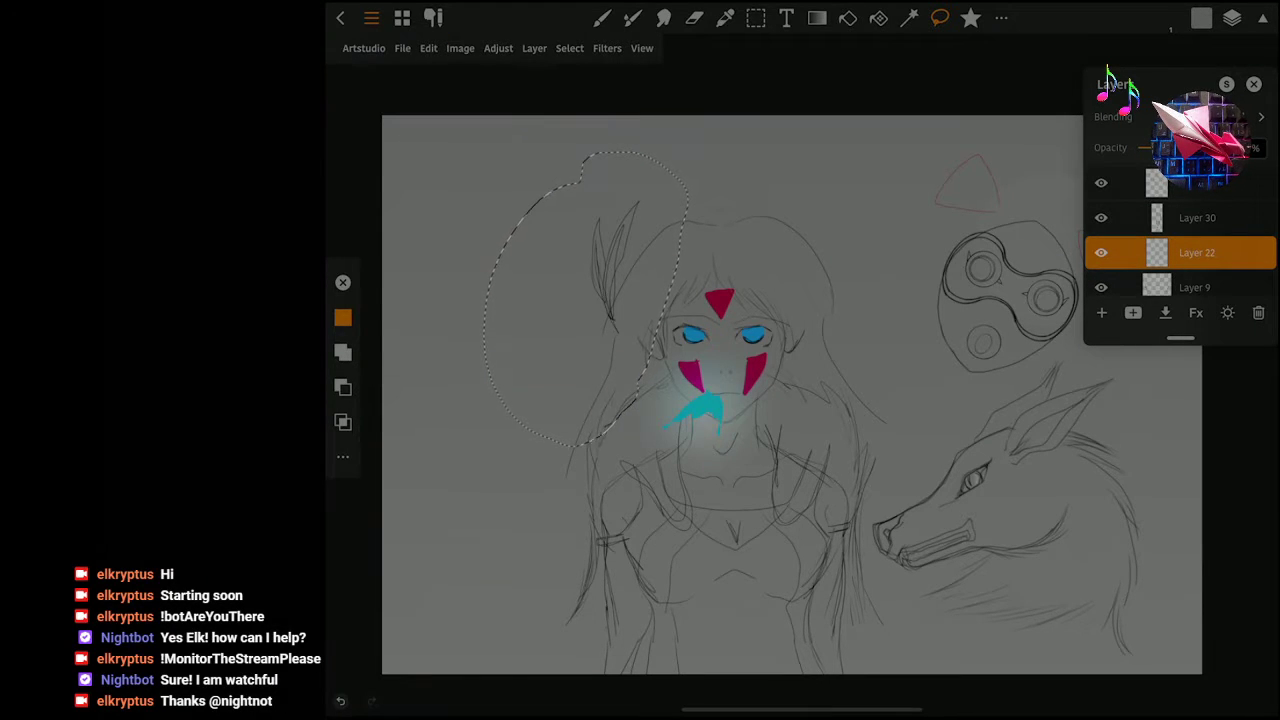
pyautogui.click(428, 48)
pyautogui.click(440, 140)
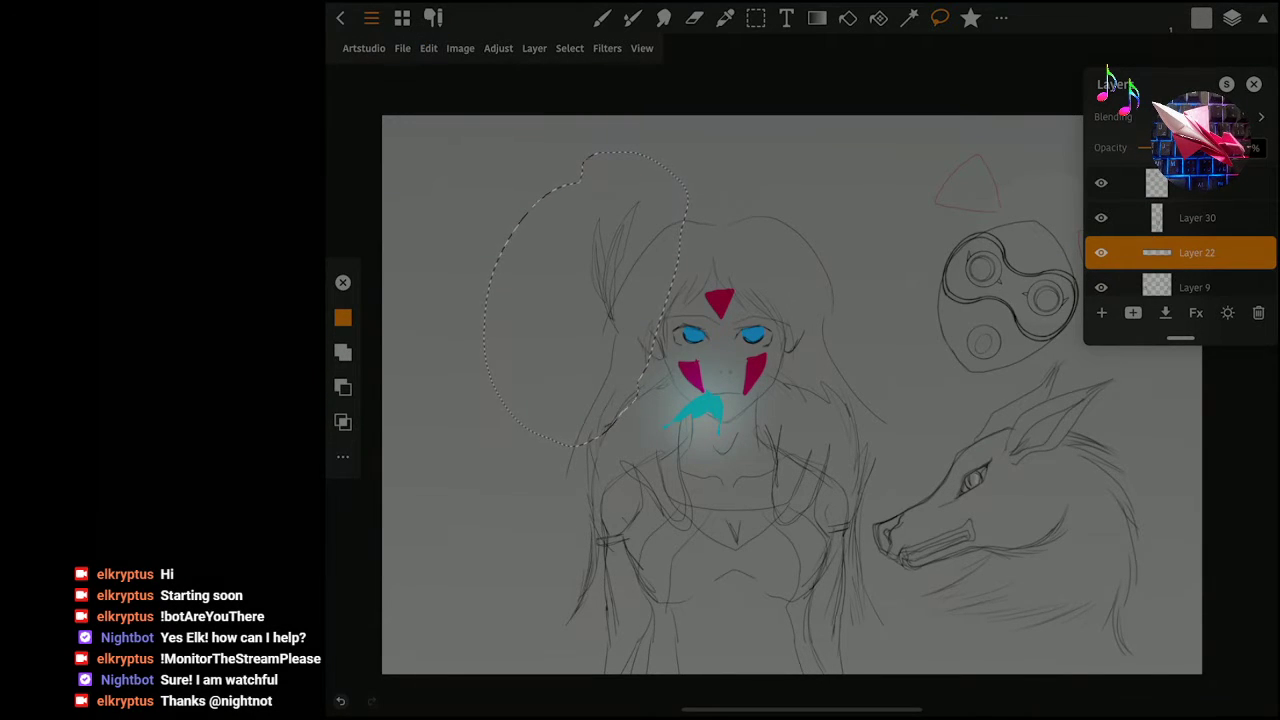
pyautogui.click(402, 48)
pyautogui.click(420, 140)
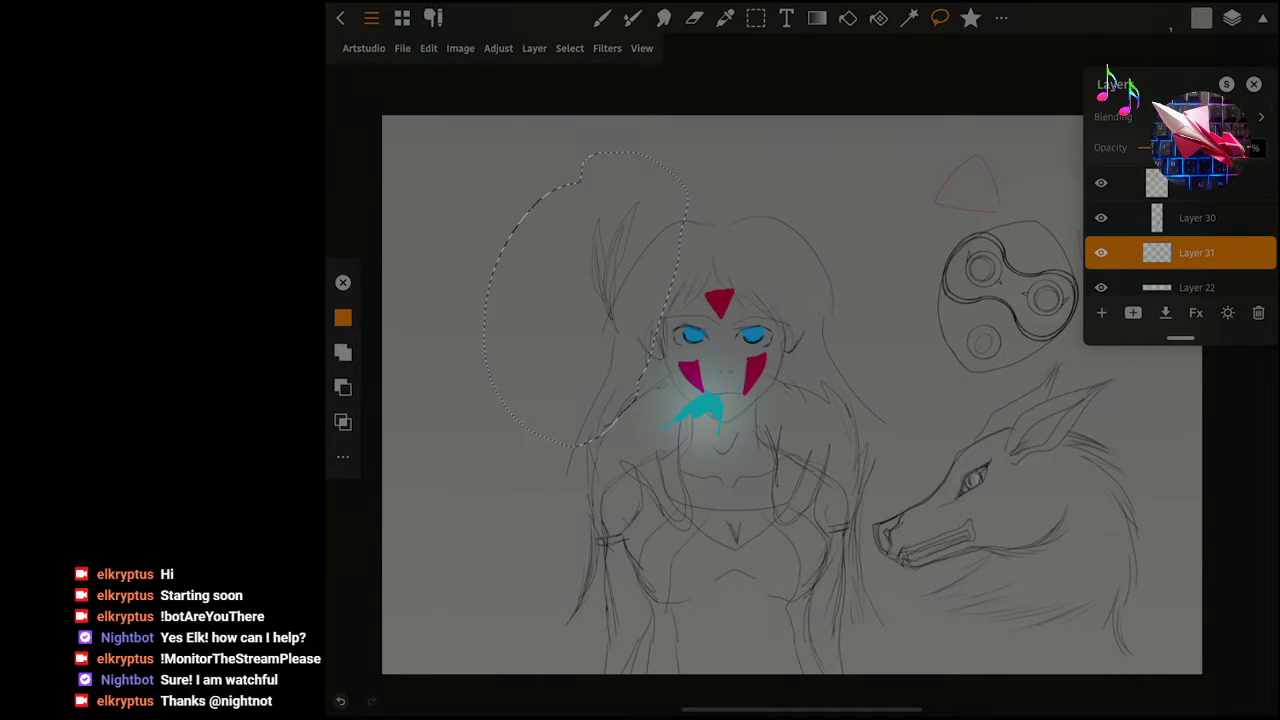
pyautogui.click(1232, 18)
pyautogui.hotkey('ctrl', 'd')
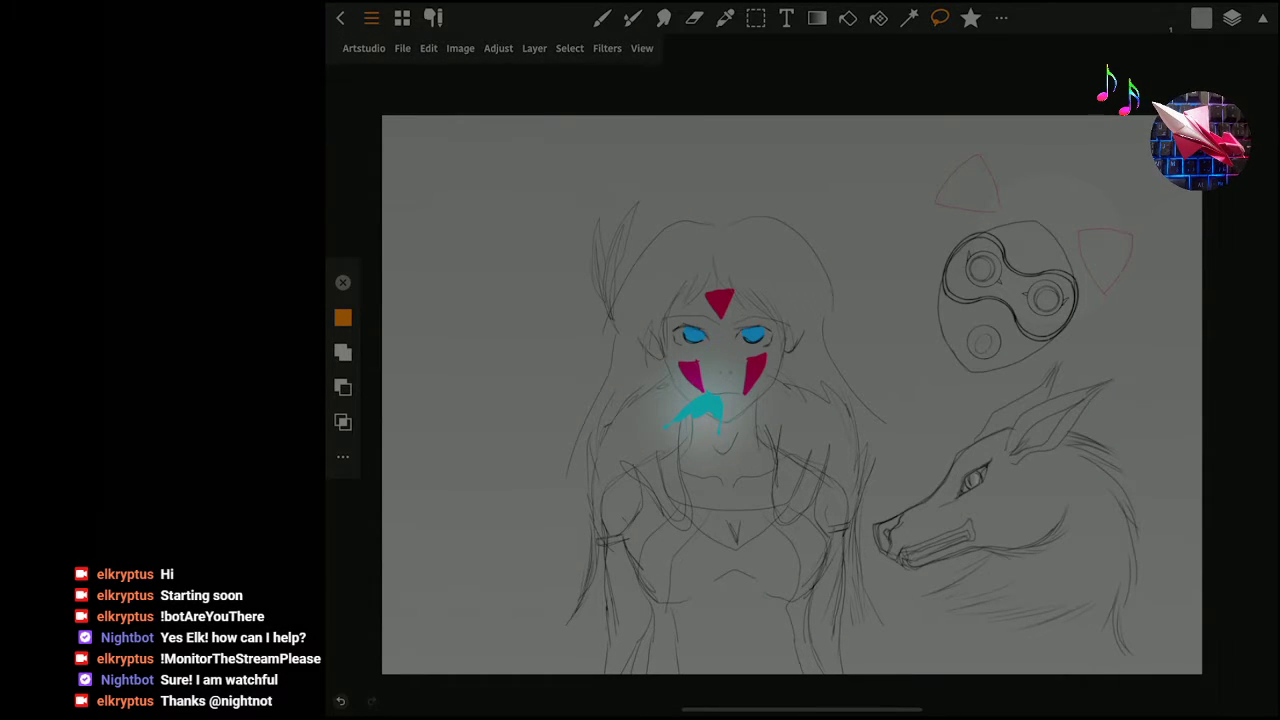
# Zoom in on the girl's face and save the drawing.
pyautogui.scroll(5, 720, 360)
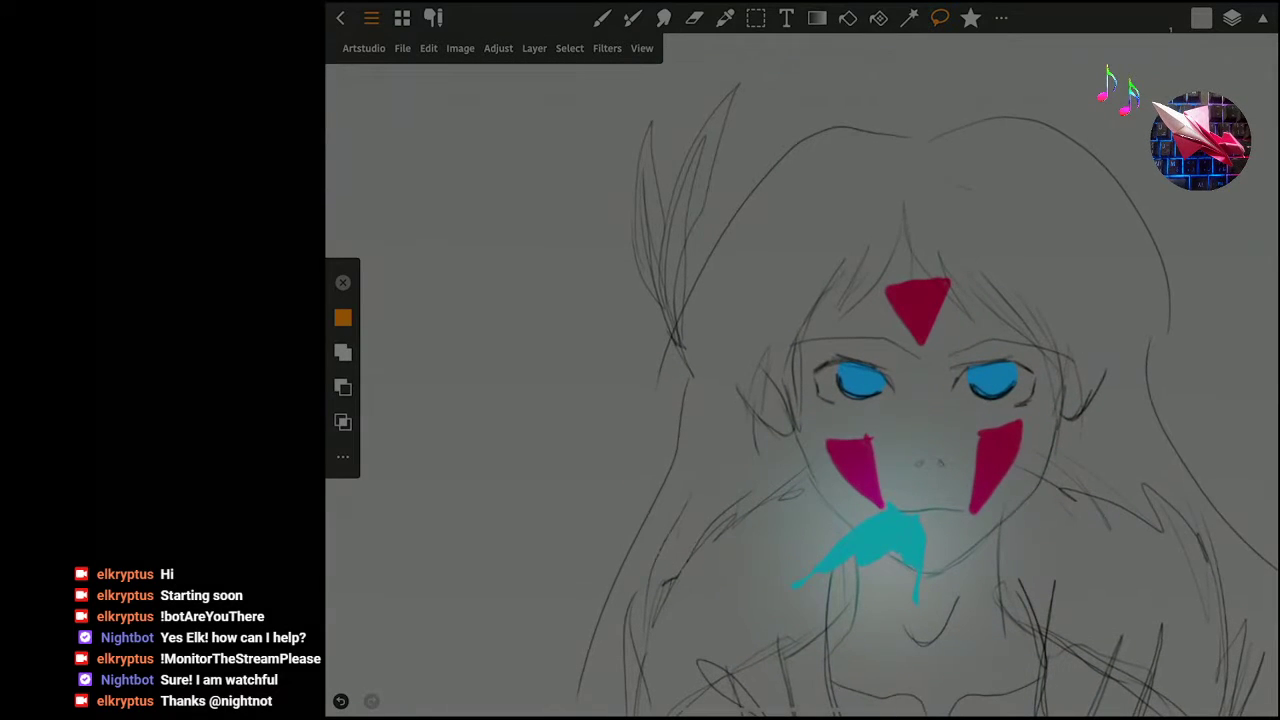
pyautogui.scroll(3, 800, 400)
pyautogui.click(402, 48)
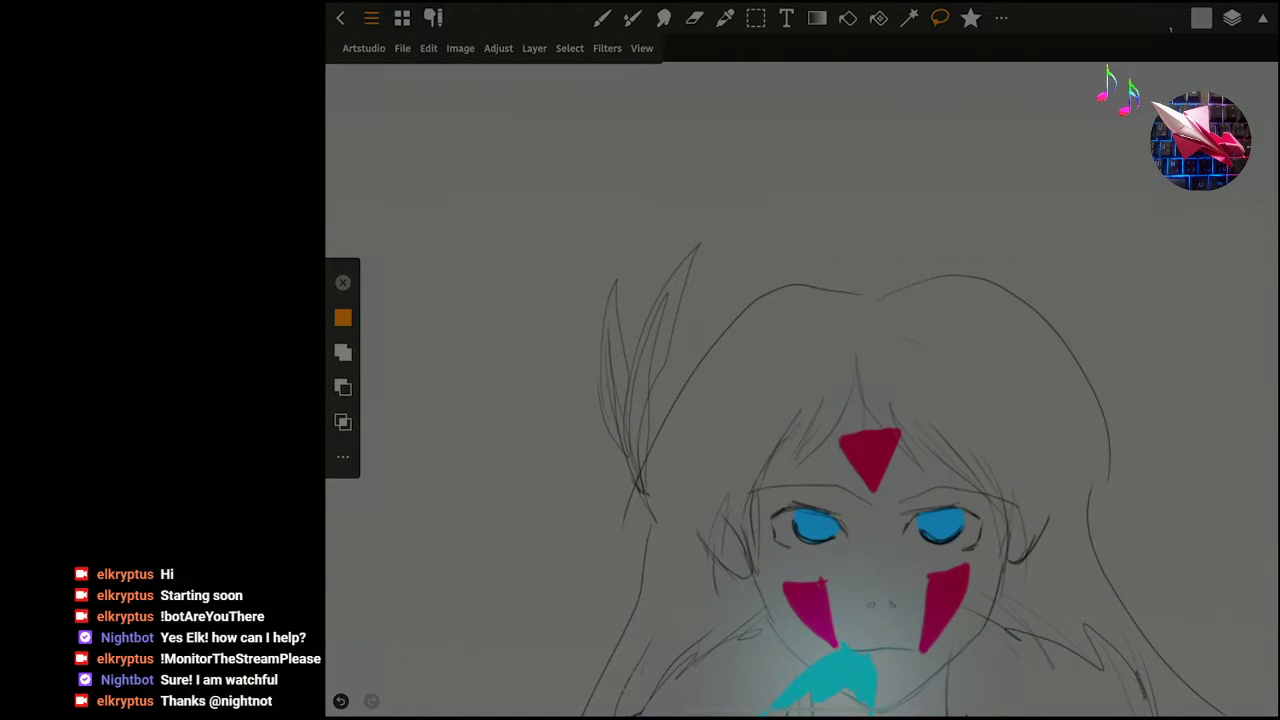
pyautogui.click(440, 141)
# Add a short pencil stroke beside the girl's left cheek.
pyautogui.scroll(-2, 860, 450)
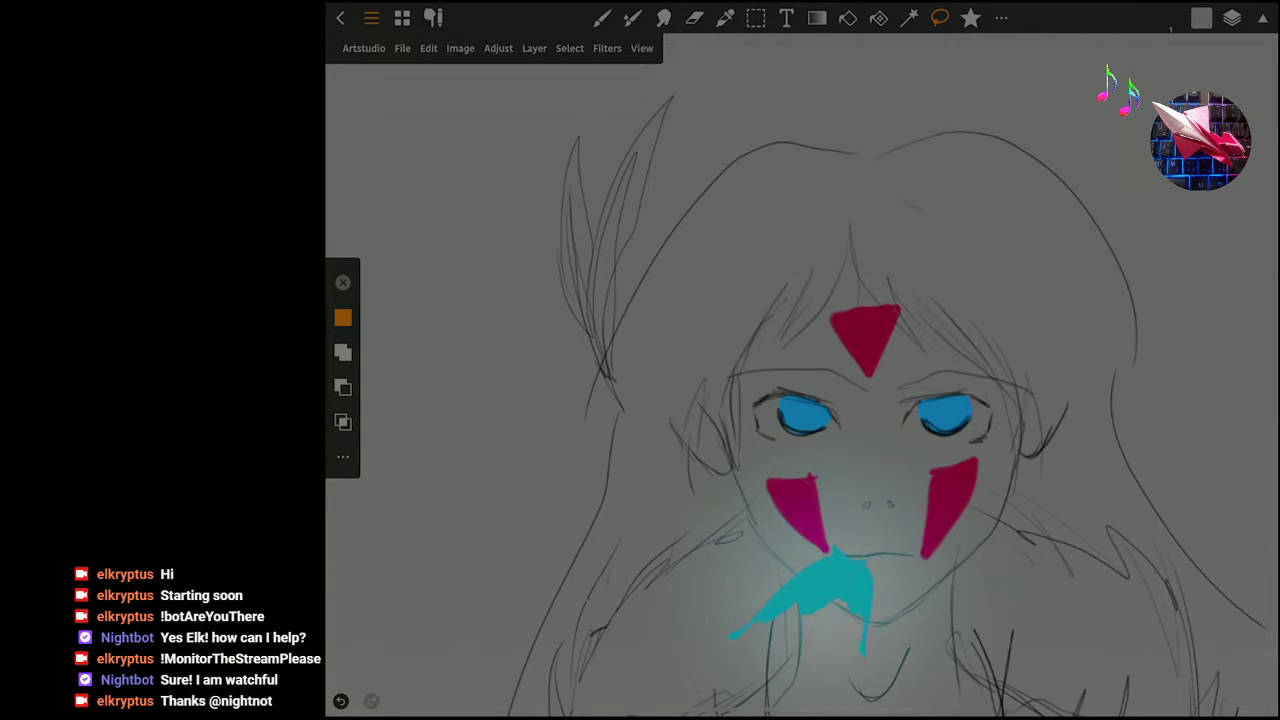
pyautogui.click(620, 407)
pyautogui.moveTo(620, 407); pyautogui.dragTo(604, 372)
# Switch to the brush and set the drawing colour to black.
pyautogui.press('b')
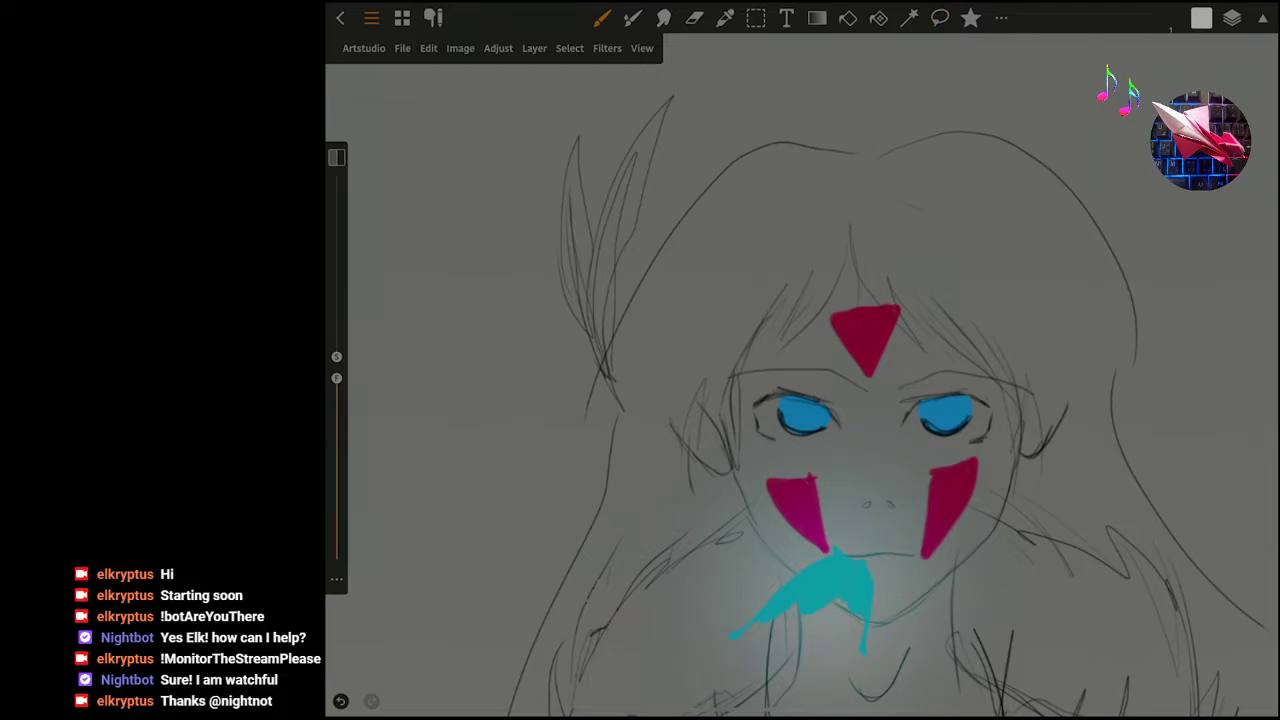
pyautogui.click(1201, 17)
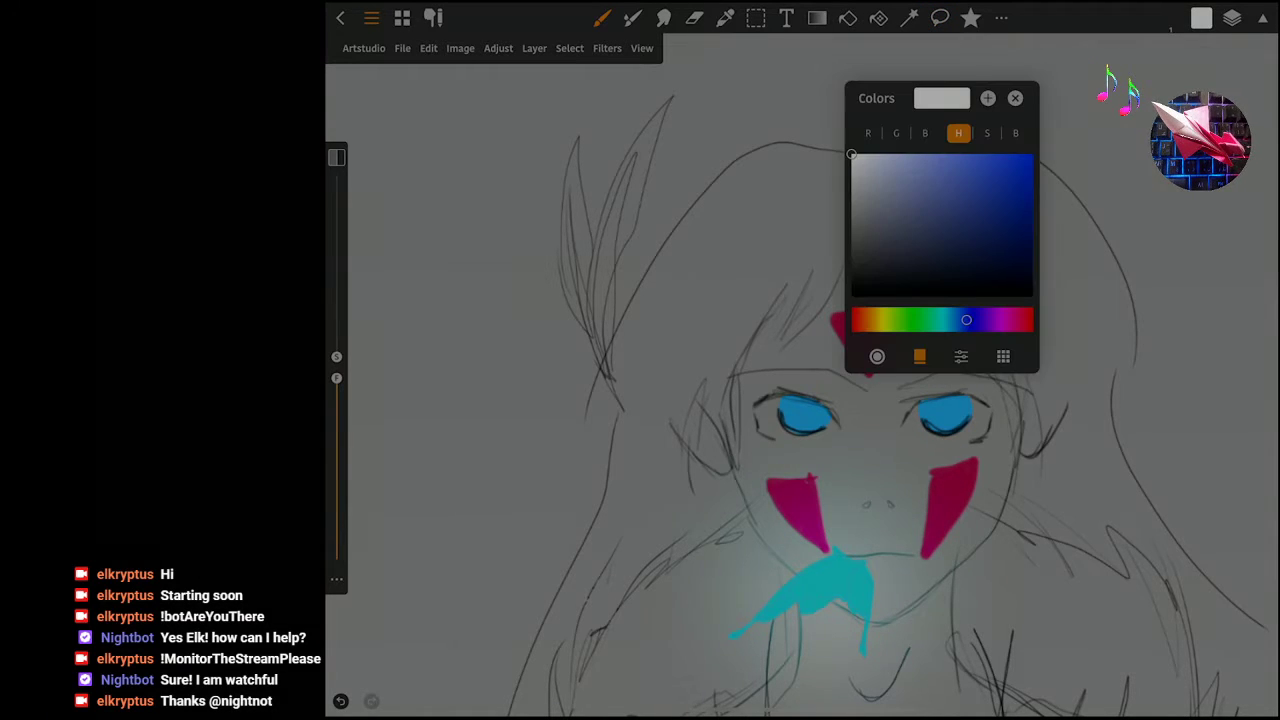
pyautogui.click(851, 296)
pyautogui.press('Escape')
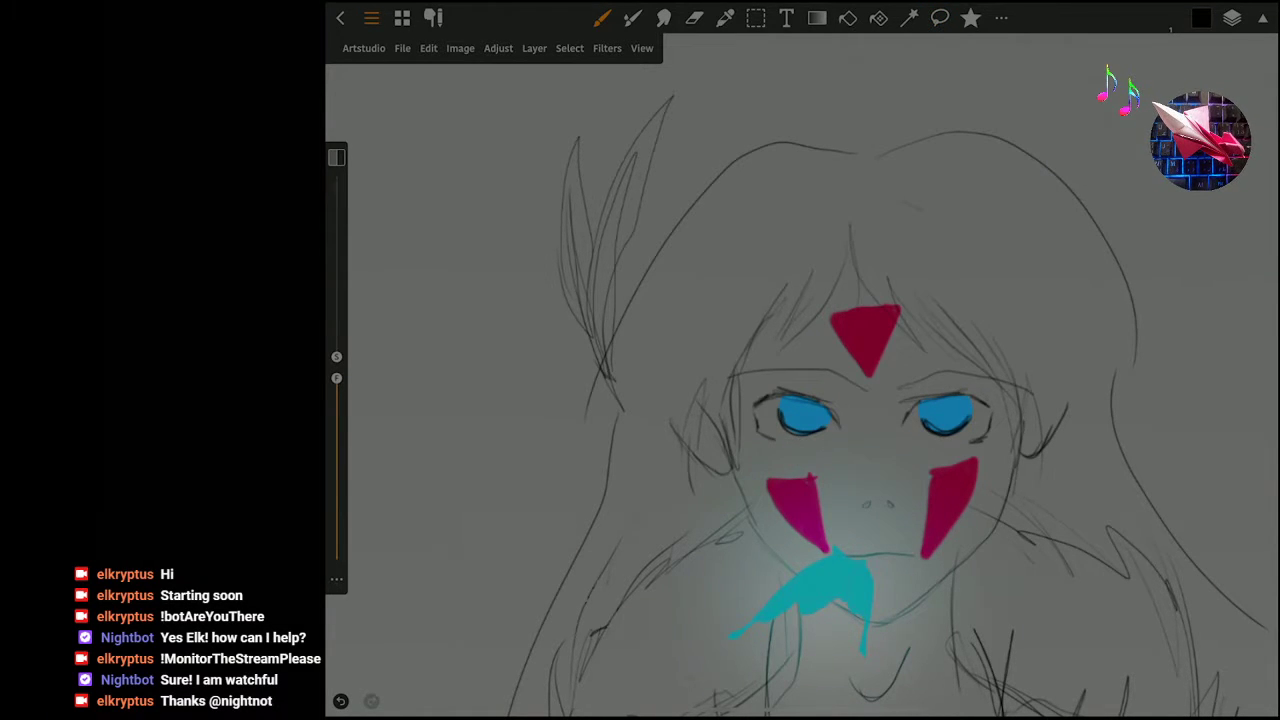
# Draw four thin black lines up along the girl's left hair line.
pyautogui.moveTo(612, 398); pyautogui.dragTo(623, 189)
pyautogui.moveTo(610, 376); pyautogui.dragTo(620, 252)
pyautogui.moveTo(605, 354)
pyautogui.mouseDown()
pyautogui.moveTo(609, 296)
pyautogui.moveTo(674, 94)
pyautogui.moveTo(626, 160)
pyautogui.moveTo(590, 278)
pyautogui.moveTo(586, 326)
pyautogui.moveTo(604, 376)
pyautogui.mouseUp()
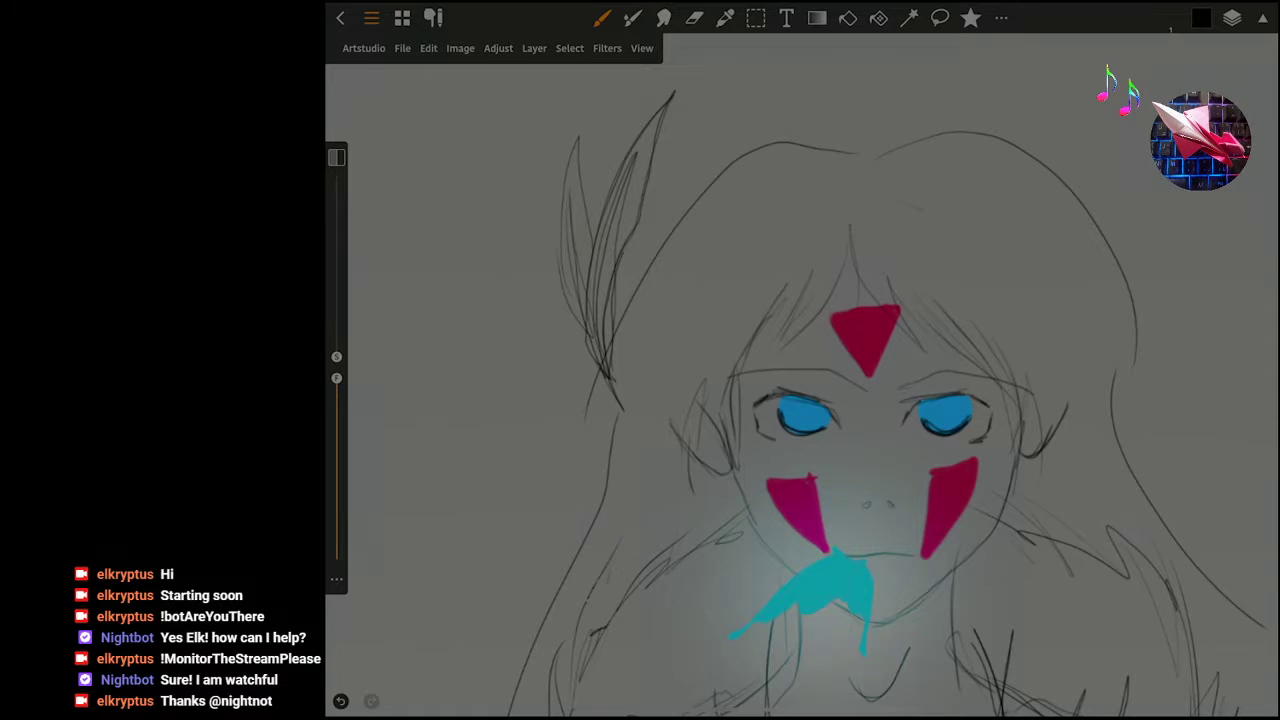
pyautogui.moveTo(604, 350); pyautogui.dragTo(624, 406)
pyautogui.click(1232, 17)
# Make Layer 30 active and fade its earlier hair strokes to 0% opacity.
pyautogui.scroll(-1, 1180, 250)
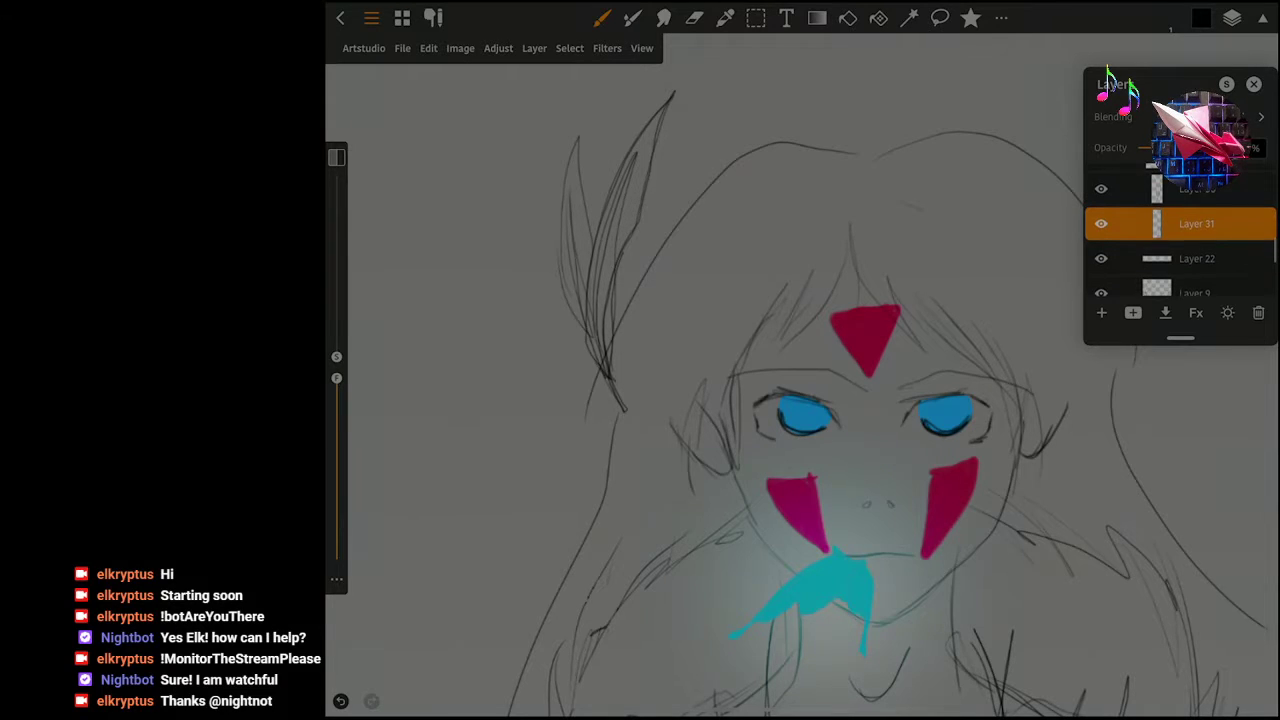
pyautogui.click(1101, 188)
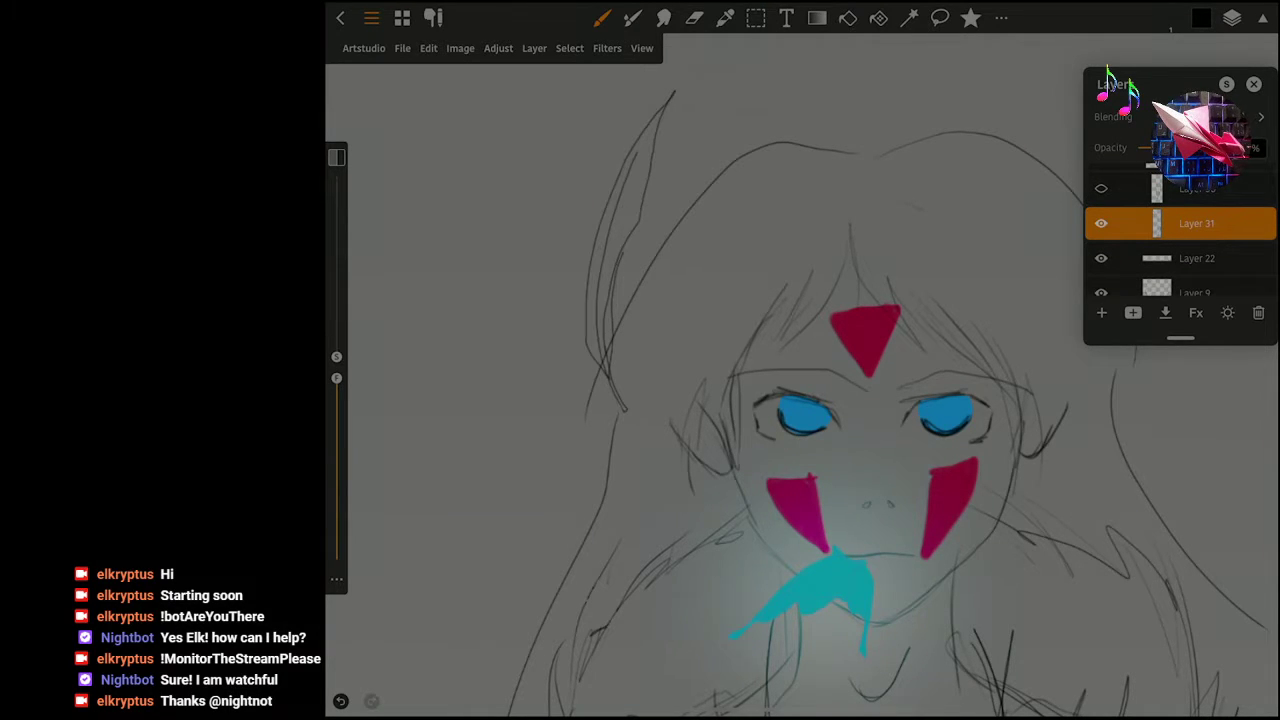
pyautogui.click(1101, 188)
pyautogui.click(1101, 188)
pyautogui.click(1196, 188)
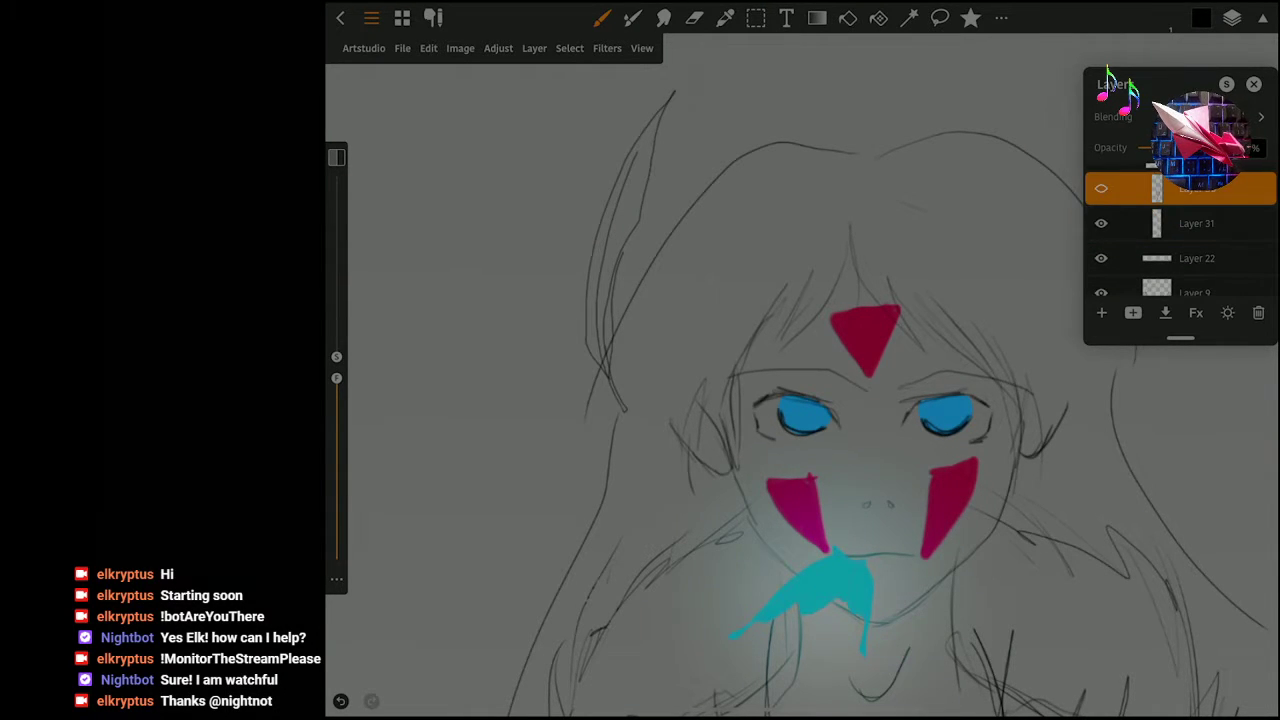
pyautogui.click(1101, 188)
pyautogui.moveTo(1150, 147); pyautogui.dragTo(1143, 147)
pyautogui.press('Escape')
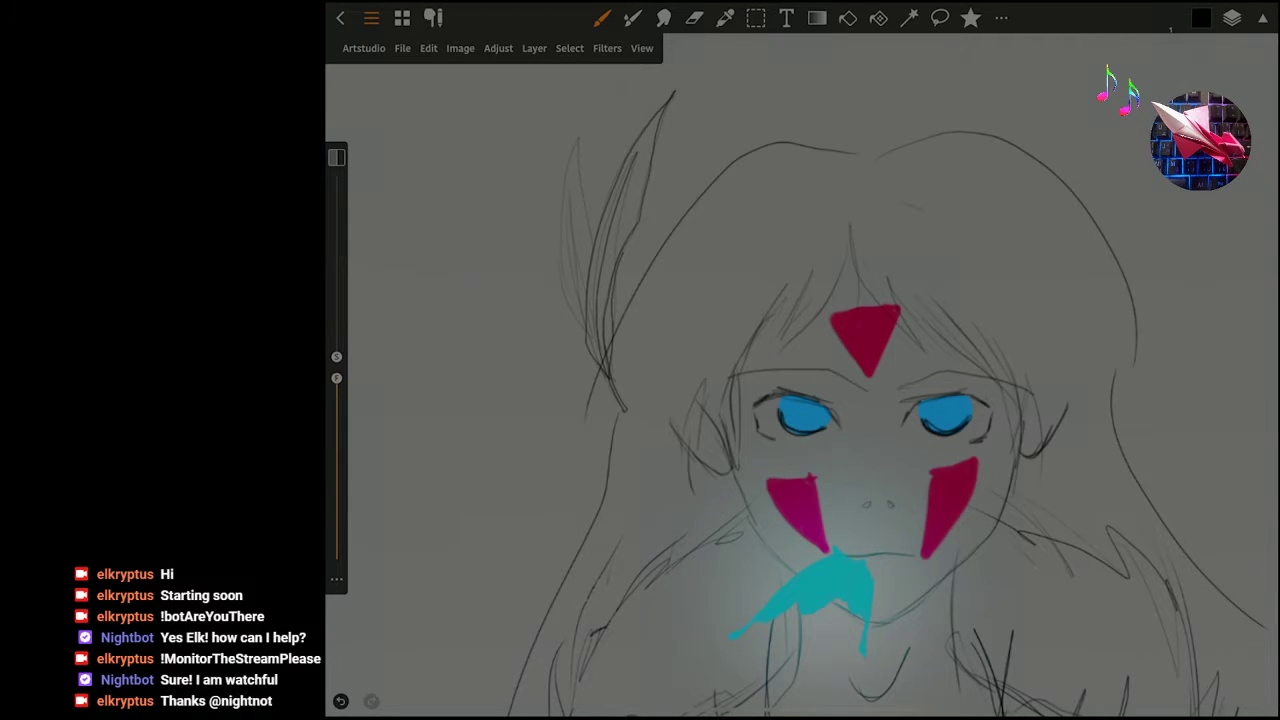
pyautogui.click(1232, 17)
pyautogui.press('Escape')
# Redraw the left hair strand with fresh lines, undoing one attempt.
pyautogui.moveTo(586, 330)
pyautogui.mouseDown()
pyautogui.moveTo(558, 264)
pyautogui.moveTo(574, 138)
pyautogui.moveTo(592, 104)
pyautogui.moveTo(590, 190)
pyautogui.mouseUp()
pyautogui.moveTo(595, 304); pyautogui.dragTo(584, 136)
pyautogui.moveTo(584, 318)
pyautogui.mouseDown()
pyautogui.moveTo(570, 168)
pyautogui.moveTo(604, 408)
pyautogui.moveTo(576, 282)
pyautogui.mouseUp()
pyautogui.click(340, 701)
pyautogui.moveTo(588, 112); pyautogui.dragTo(580, 168)
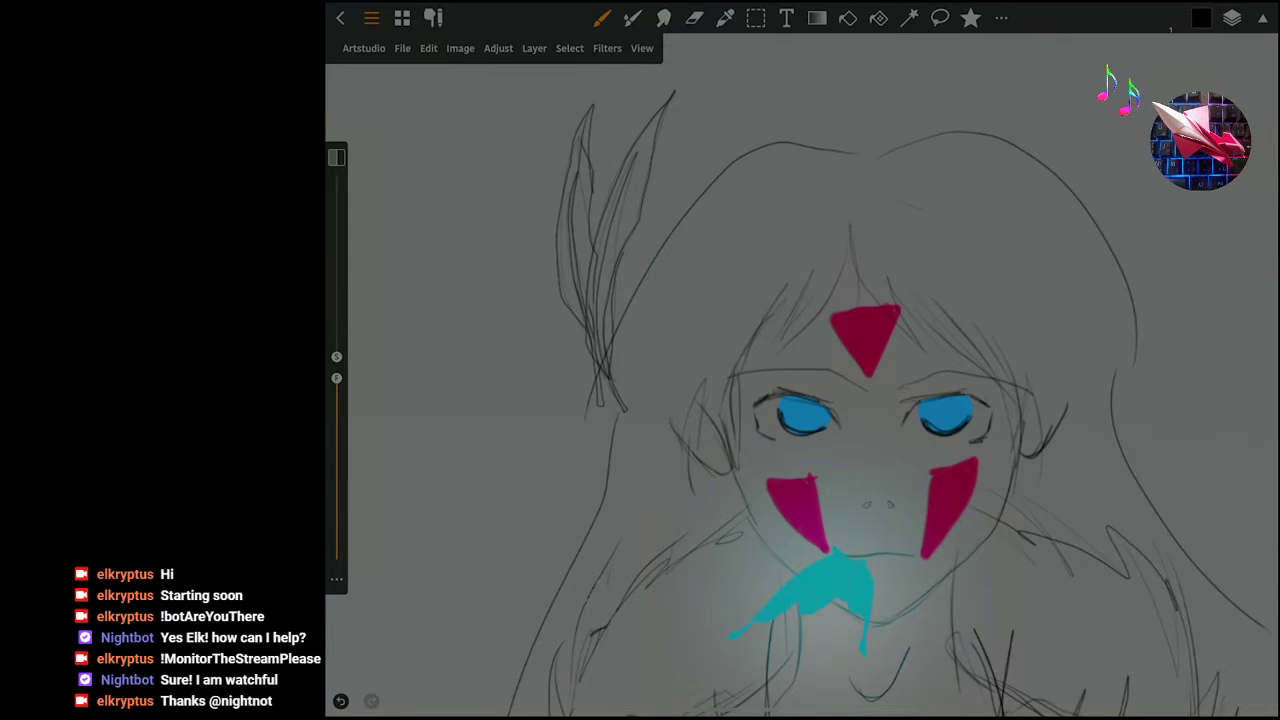
# Add a short line atop the hair strand and delete Layer 32.
pyautogui.moveTo(666, 102); pyautogui.dragTo(638, 150)
pyautogui.scroll(-3, 800, 400)
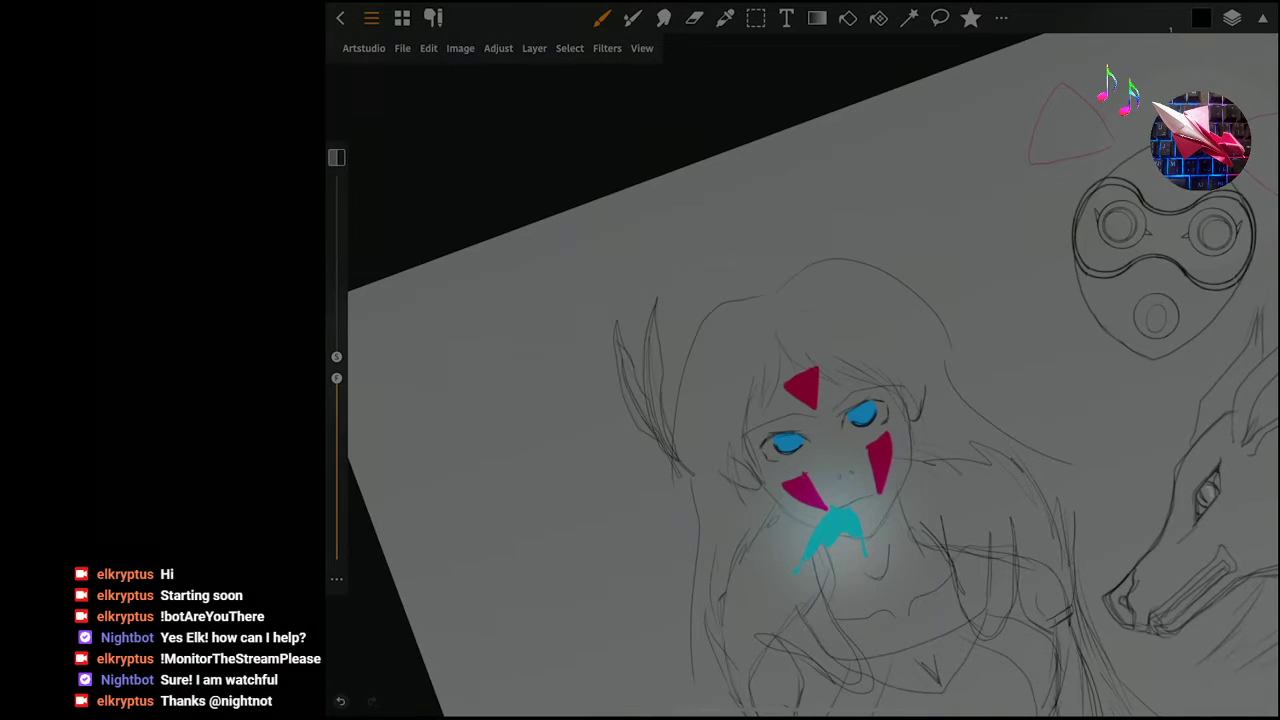
pyautogui.scroll(-3, 760, 420)
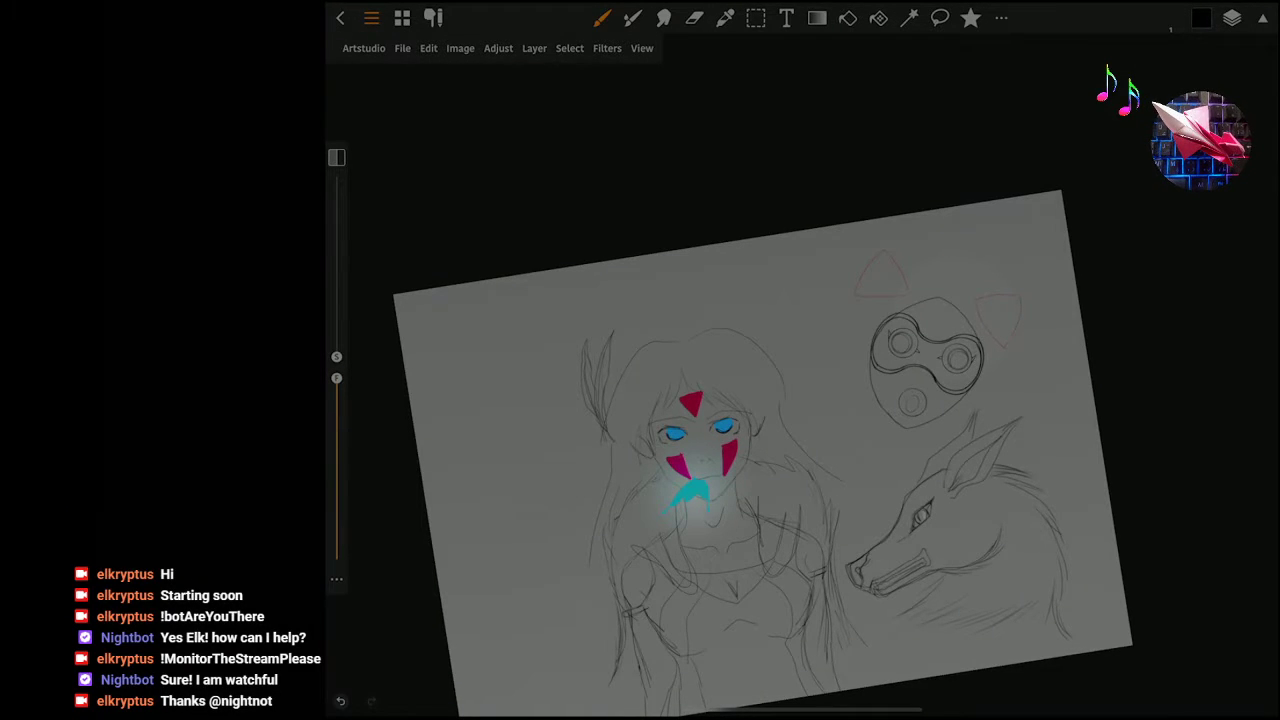
pyautogui.click(428, 48)
pyautogui.click(1232, 18)
pyautogui.click(1258, 313)
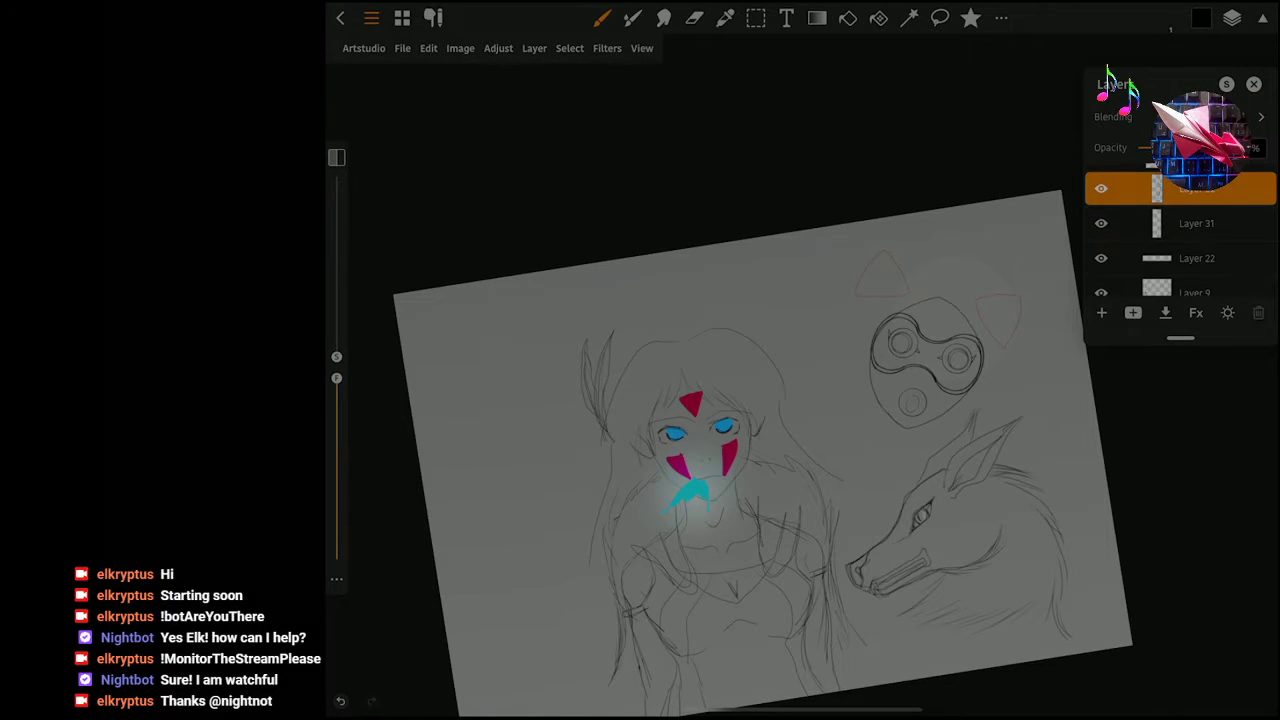
pyautogui.click(1232, 18)
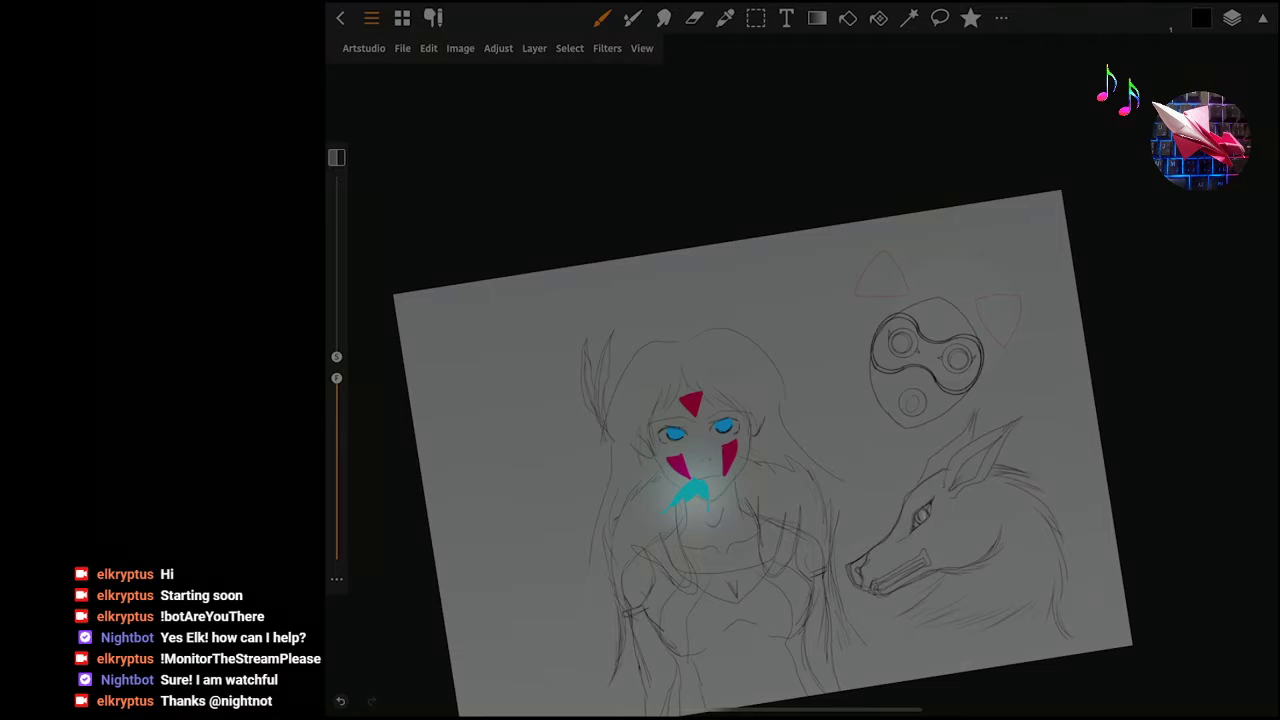
# Save the sketch, mirror the canvas to check it, then flip it back.
pyautogui.click(402, 48)
pyautogui.click(420, 137)
pyautogui.click(641, 48)
pyautogui.click(659, 110)
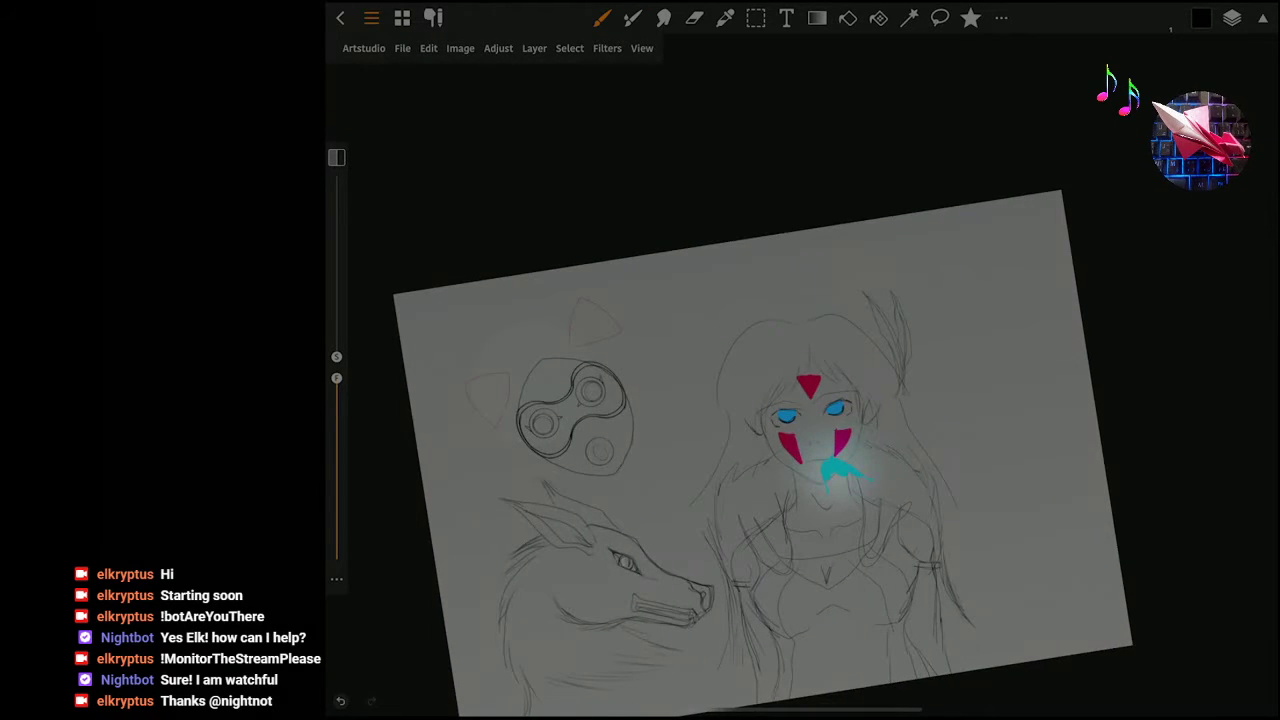
pyautogui.scroll(5, 900, 340)
pyautogui.scroll(-3, 700, 380)
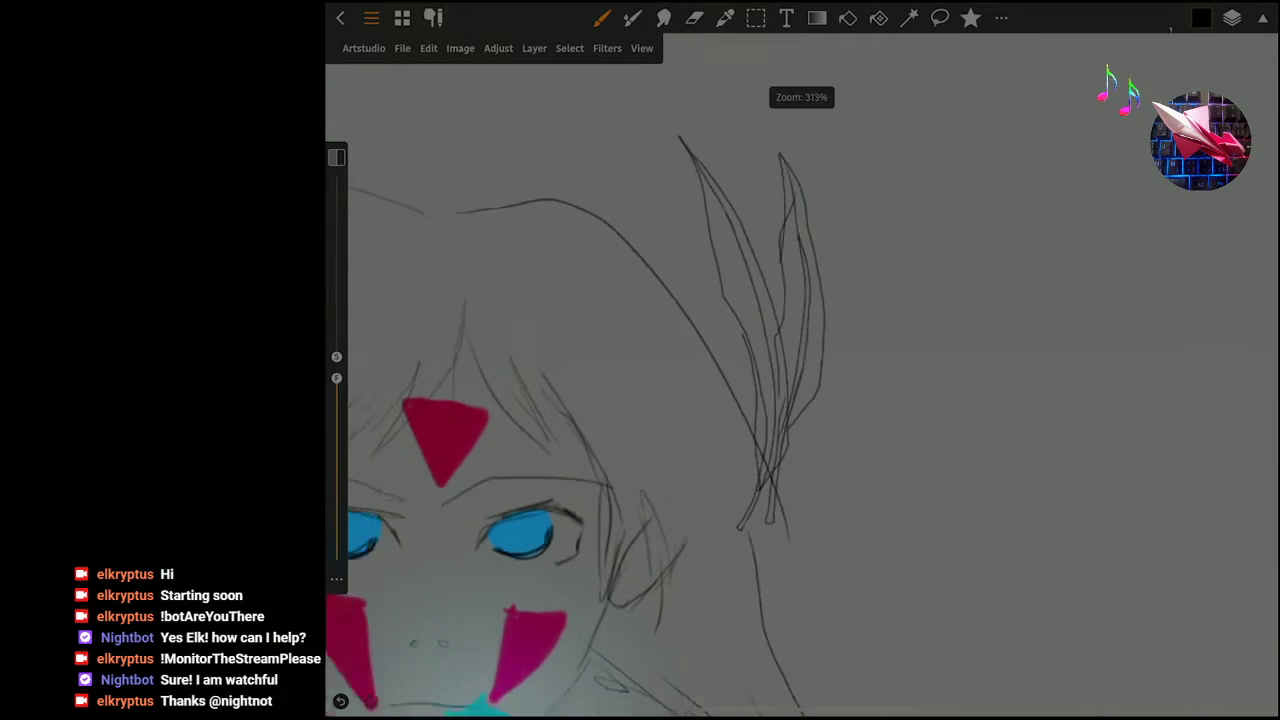
pyautogui.scroll(2, 700, 380)
pyautogui.scroll(-5, 660, 400)
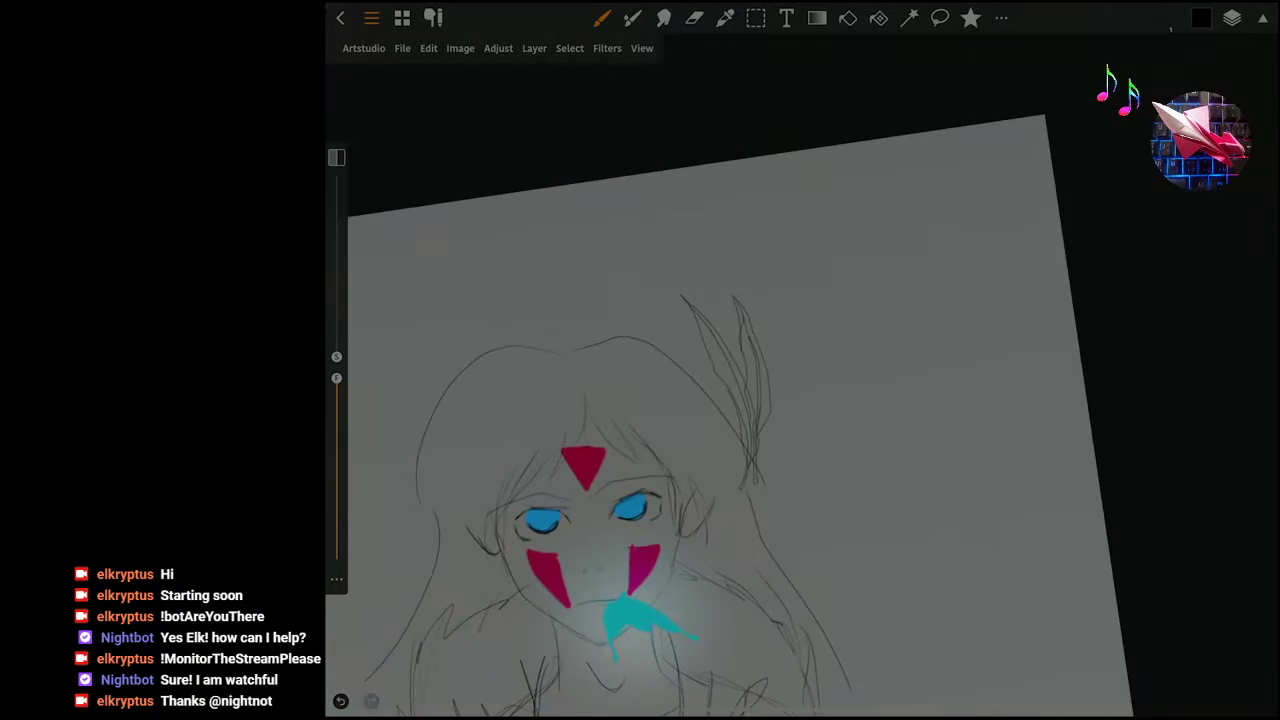
pyautogui.click(642, 48)
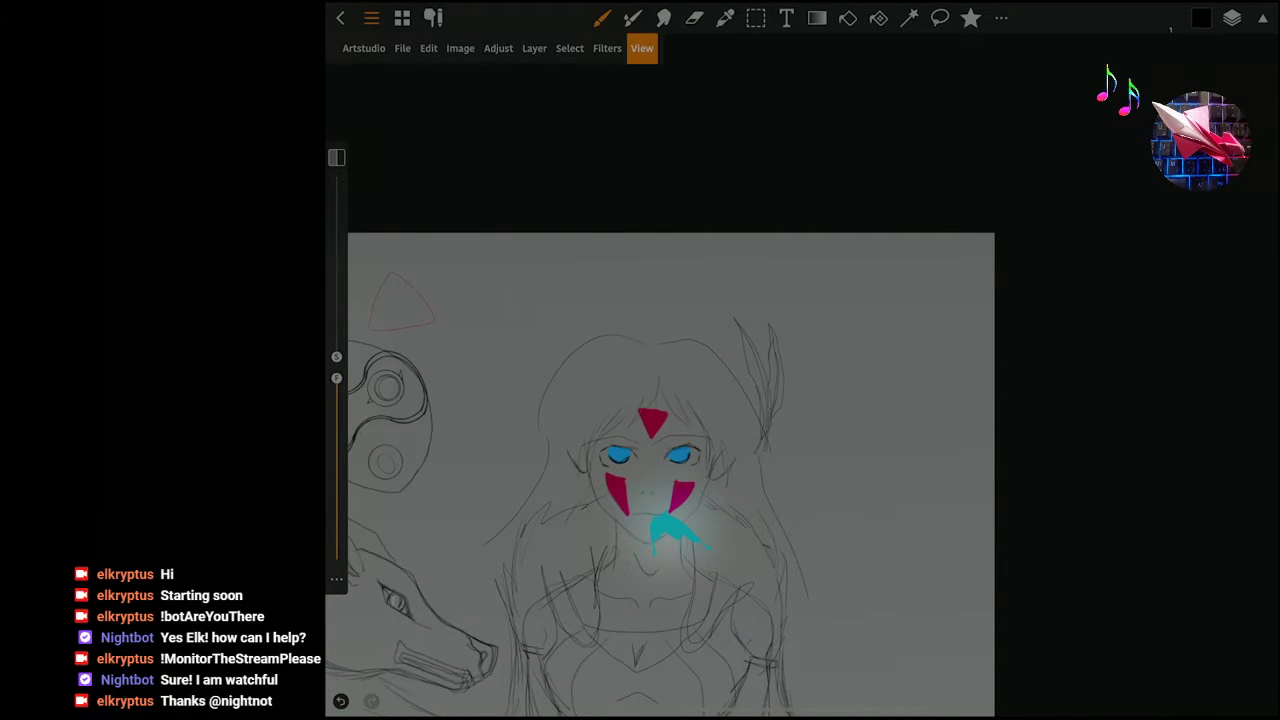
pyautogui.click(670, 108)
pyautogui.scroll(2, 760, 470)
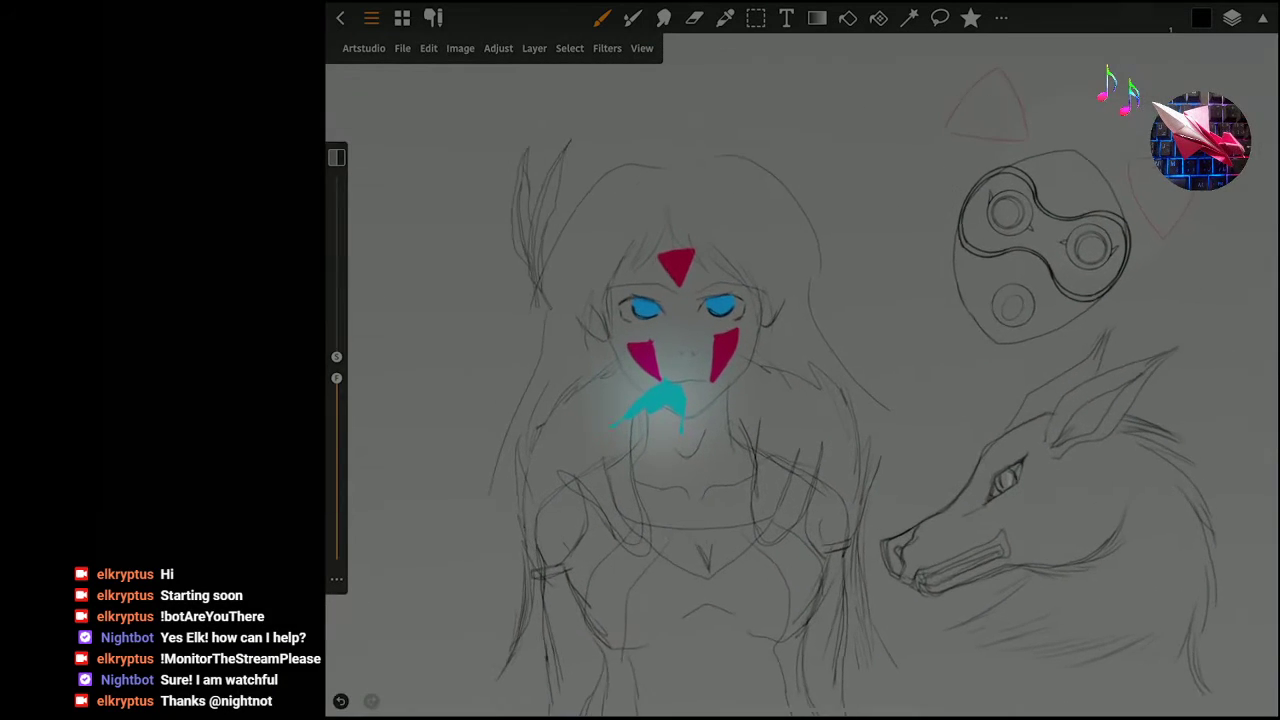
# Trial-move the feather strokes right with Edit > Transform, then cancel the move.
pyautogui.click(428, 48)
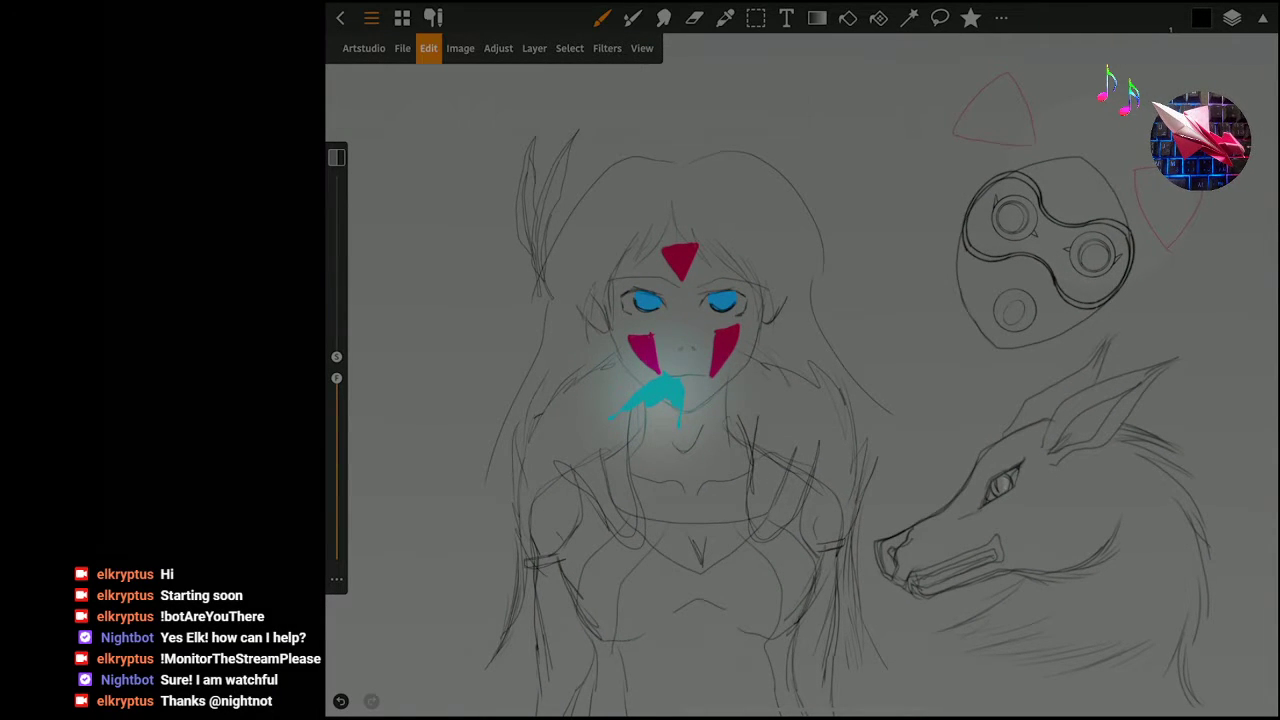
pyautogui.click(458, 480)
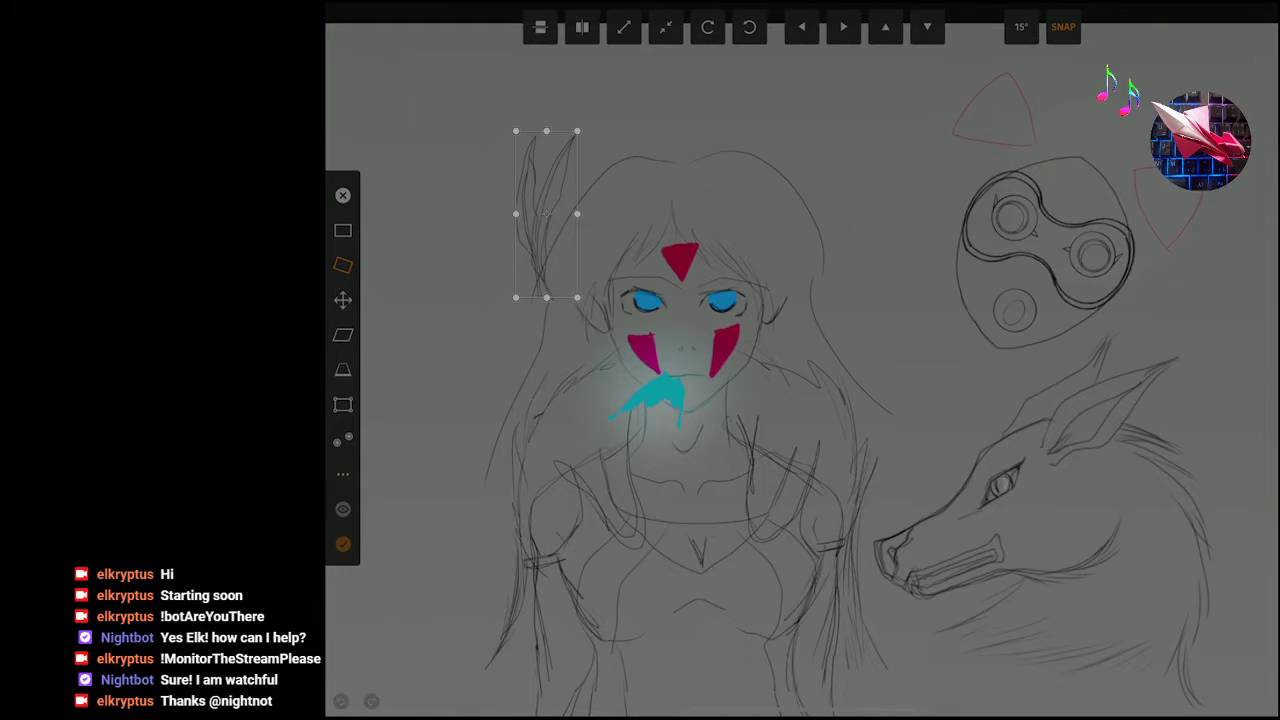
pyautogui.moveTo(546, 213); pyautogui.dragTo(637, 206)
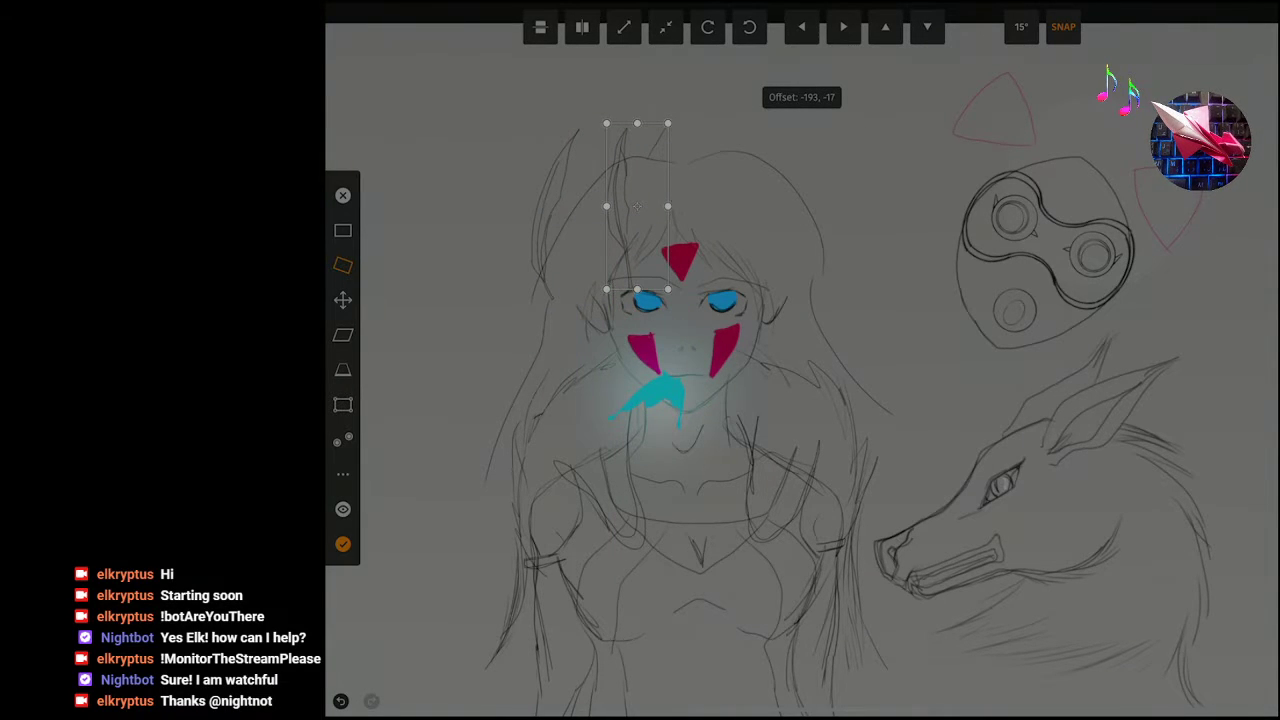
pyautogui.click(343, 195)
pyautogui.click(1232, 17)
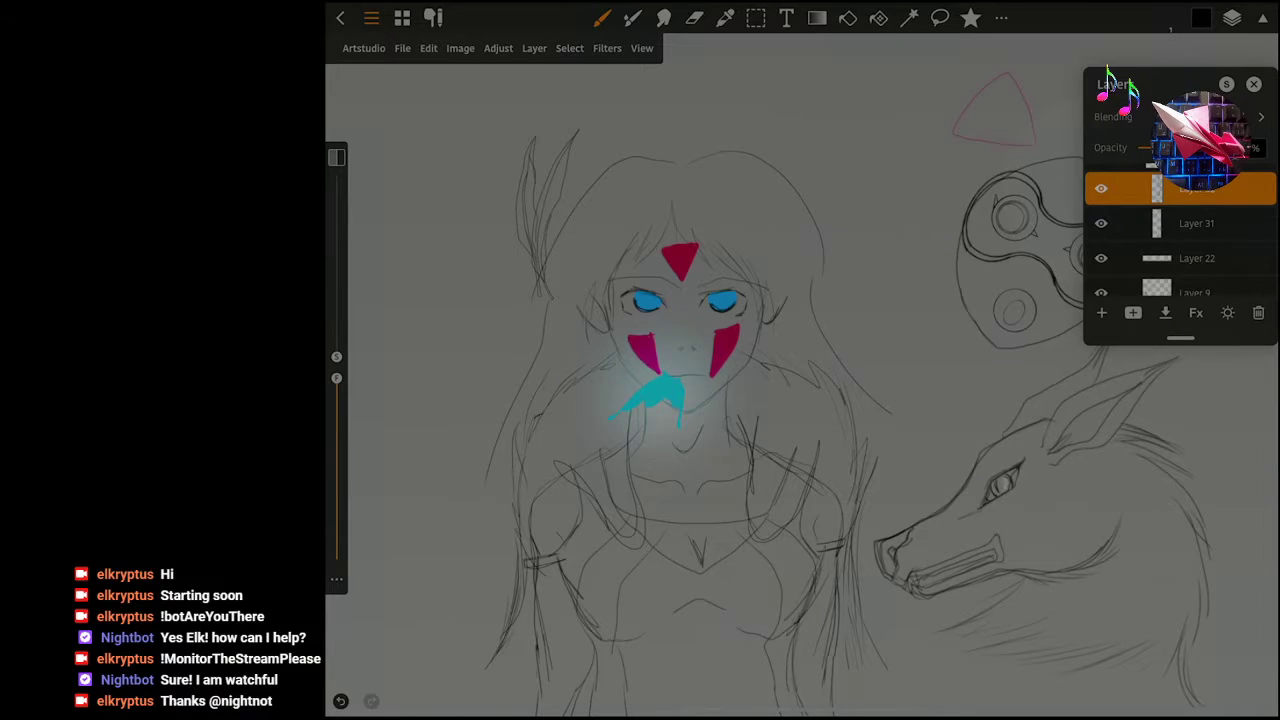
# Select Layer 31, then Layer 32, and open Layer 32's options.
pyautogui.click(1196, 223)
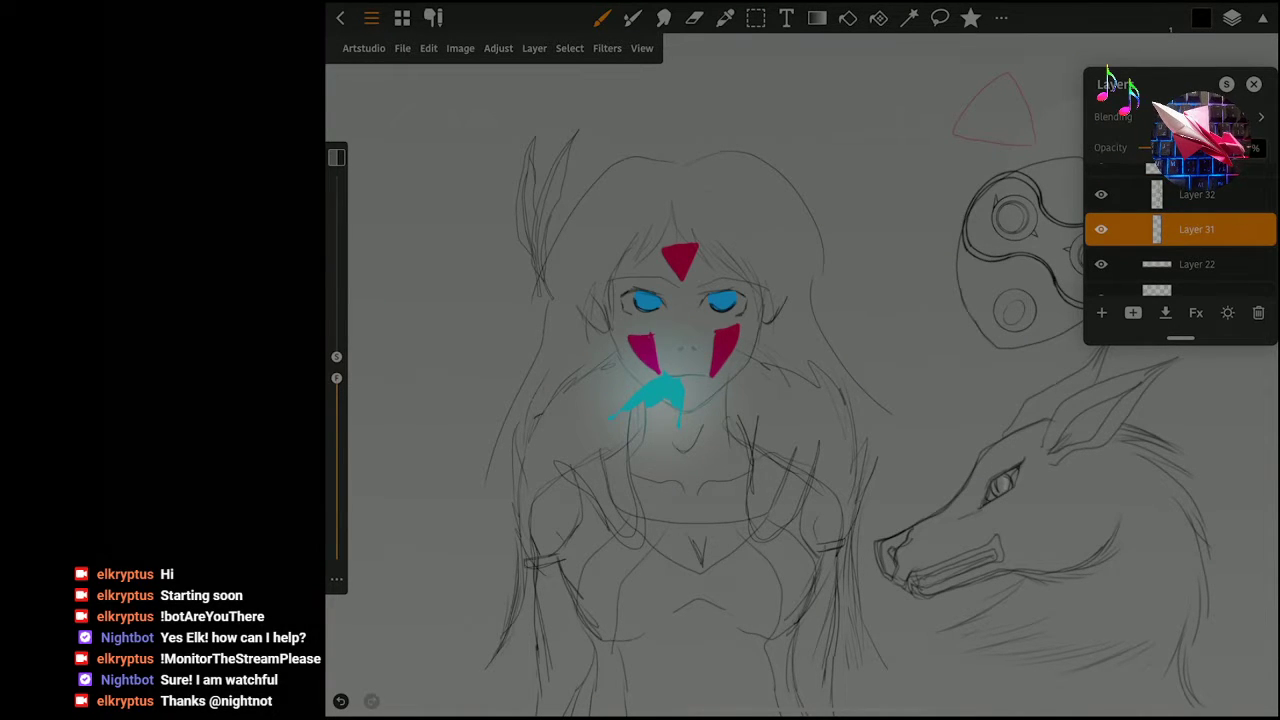
pyautogui.click(1196, 194)
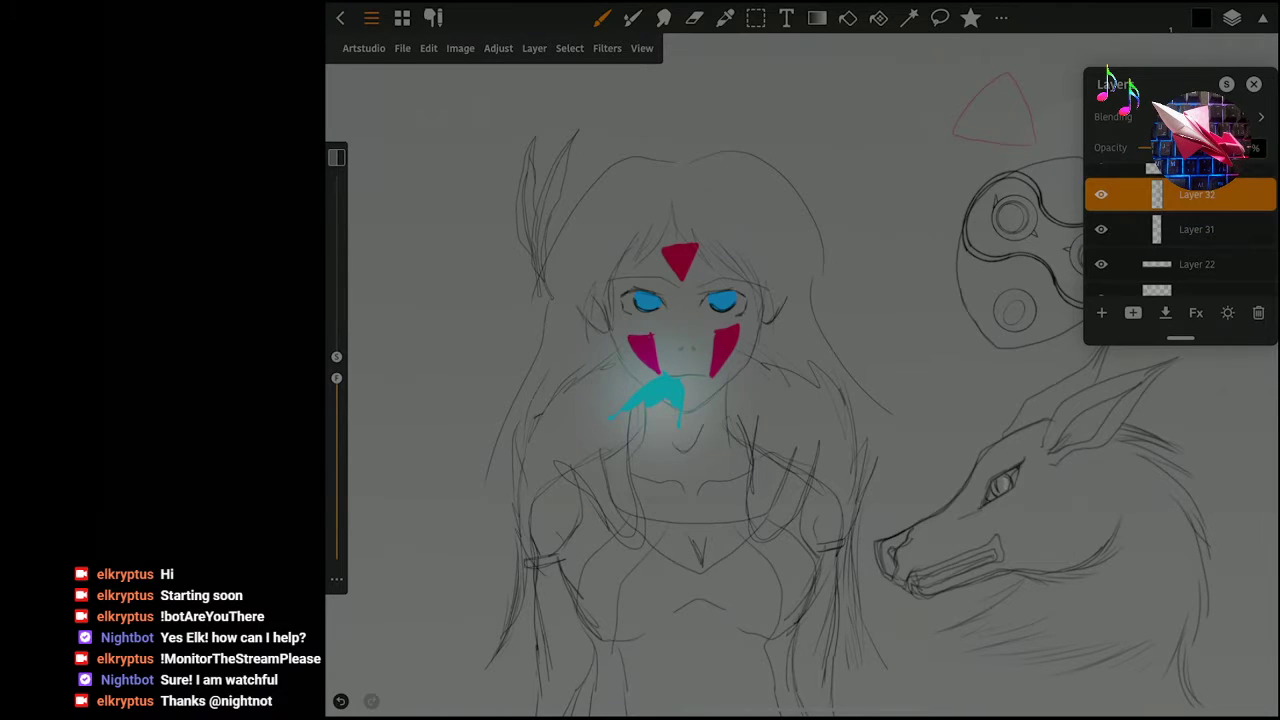
pyautogui.click(1196, 194)
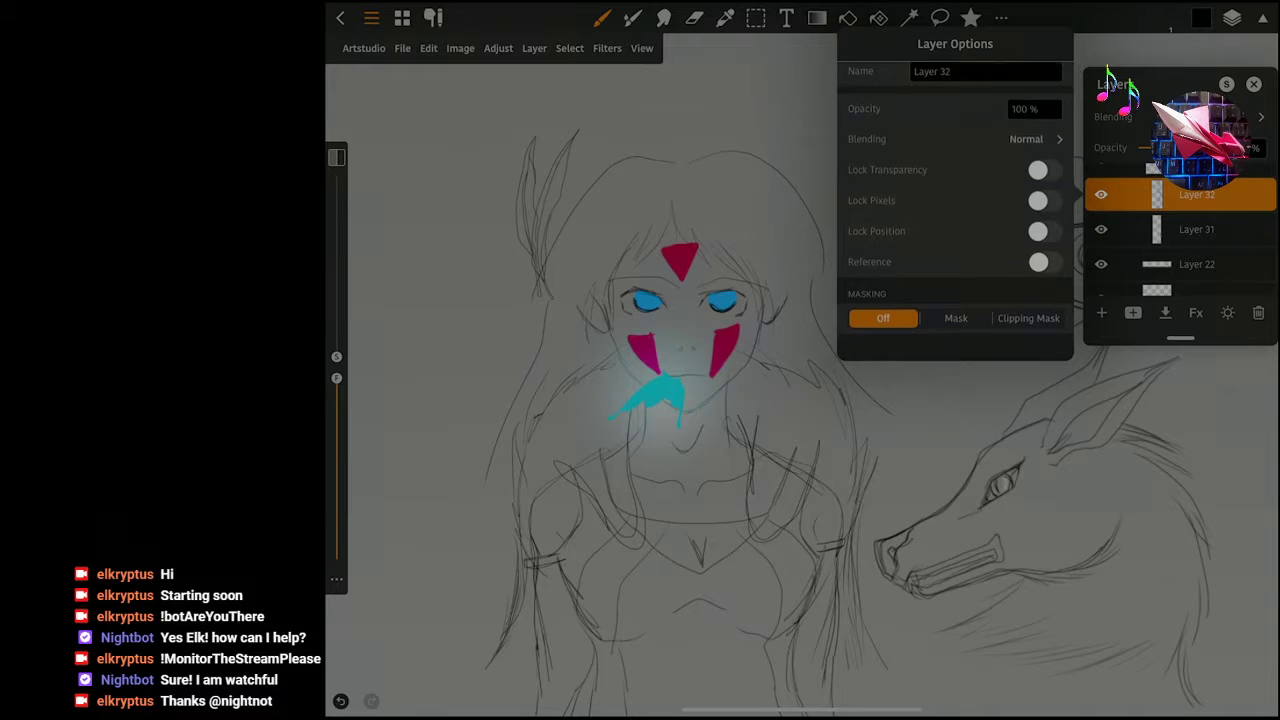
pyautogui.scroll(-1, 955, 200)
pyautogui.scroll(2, 955, 200)
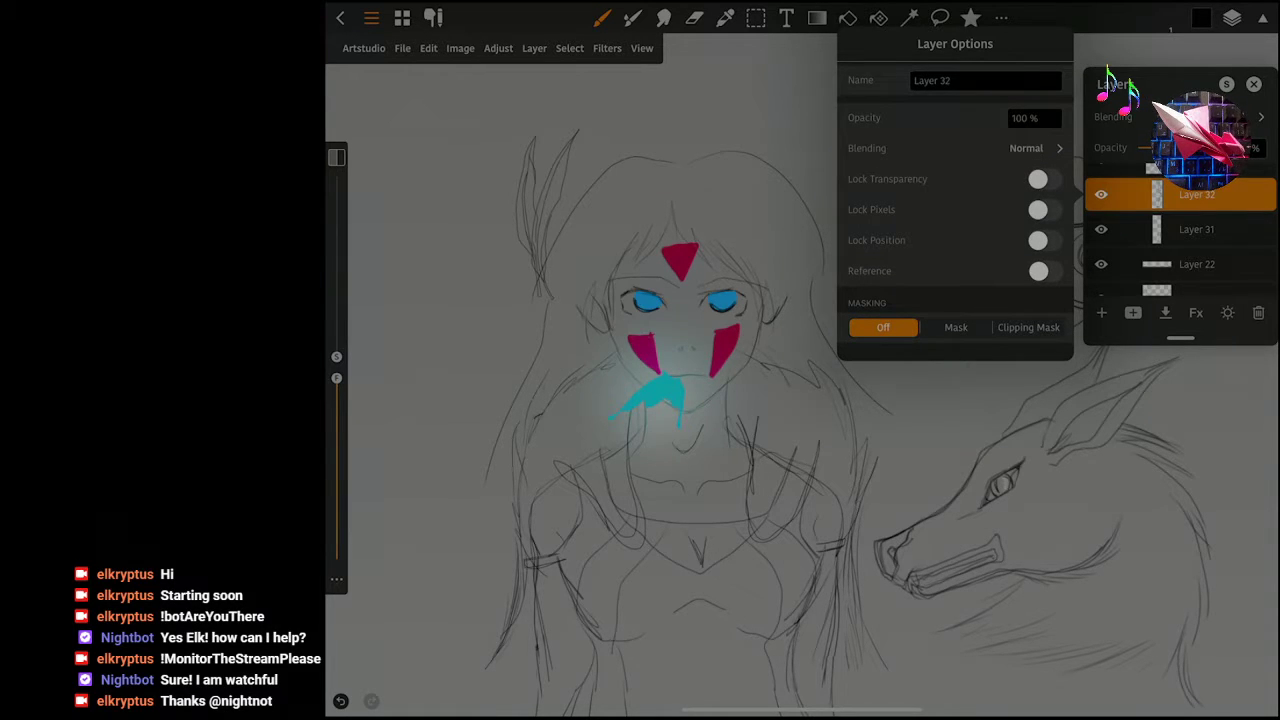
# Browse Layer 32's blending modes and close its options without changing them.
pyautogui.click(1030, 148)
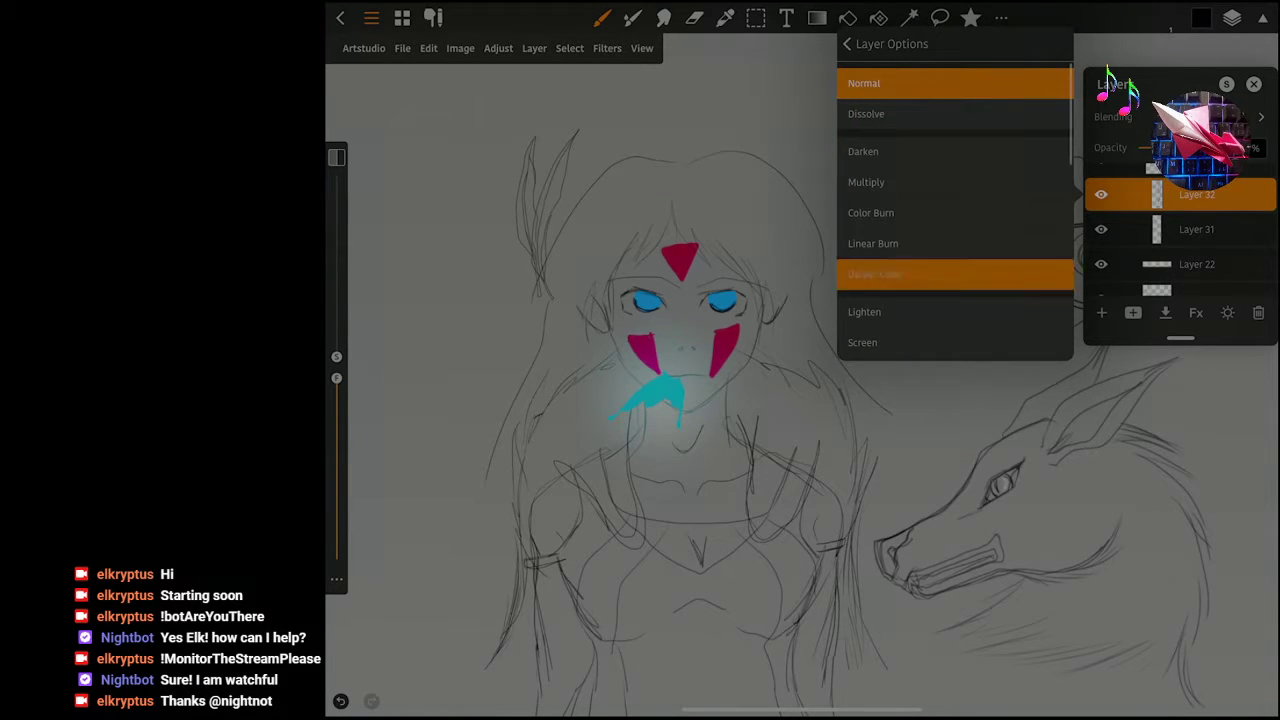
pyautogui.moveTo(955, 274); pyautogui.dragTo(955, 170)
pyautogui.scroll(-1, 955, 208)
pyautogui.scroll(-1, 955, 208)
pyautogui.scroll(-1, 955, 208)
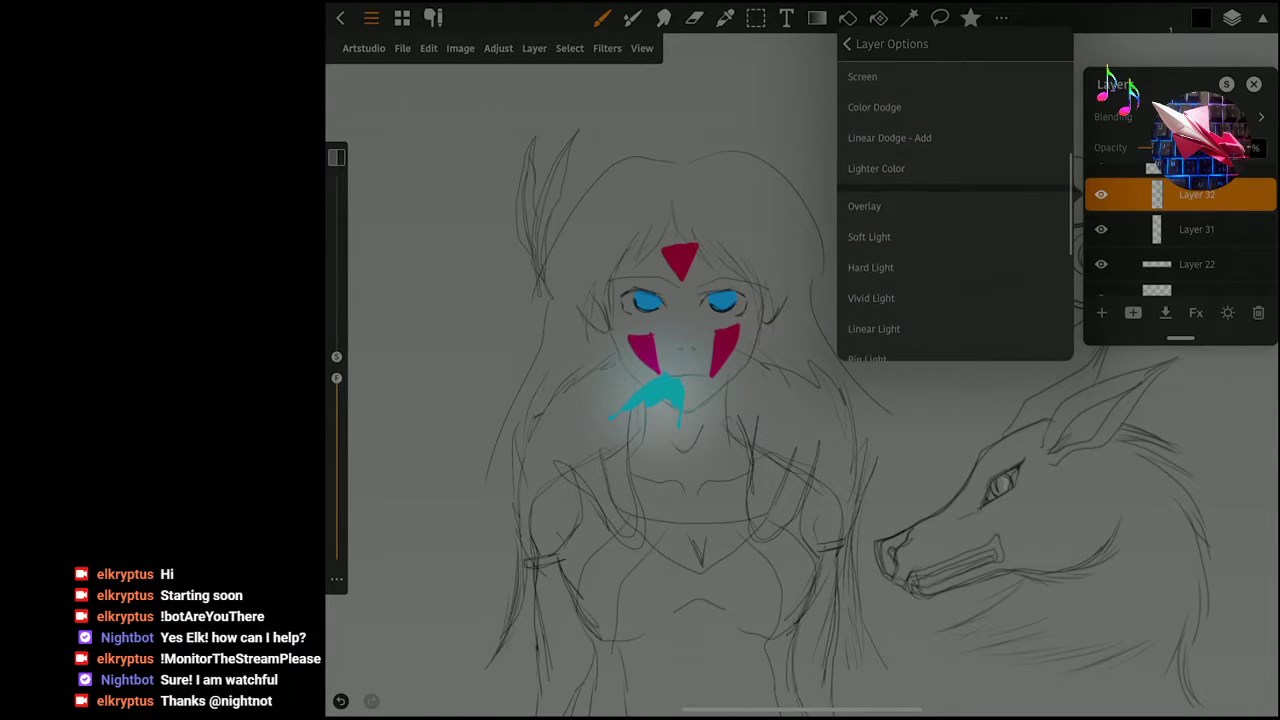
pyautogui.scroll(-1, 955, 208)
pyautogui.scroll(-1, 955, 208)
pyautogui.scroll(-1, 955, 208)
pyautogui.scroll(-1, 955, 208)
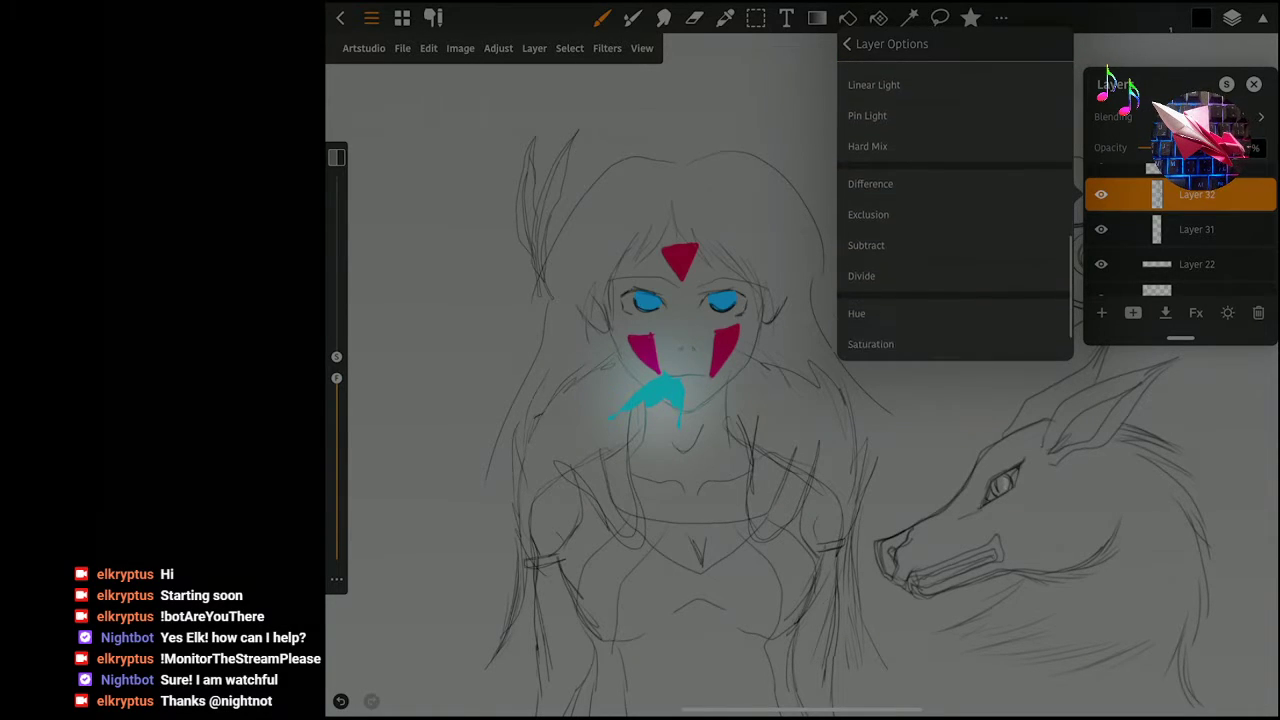
pyautogui.scroll(-1, 955, 208)
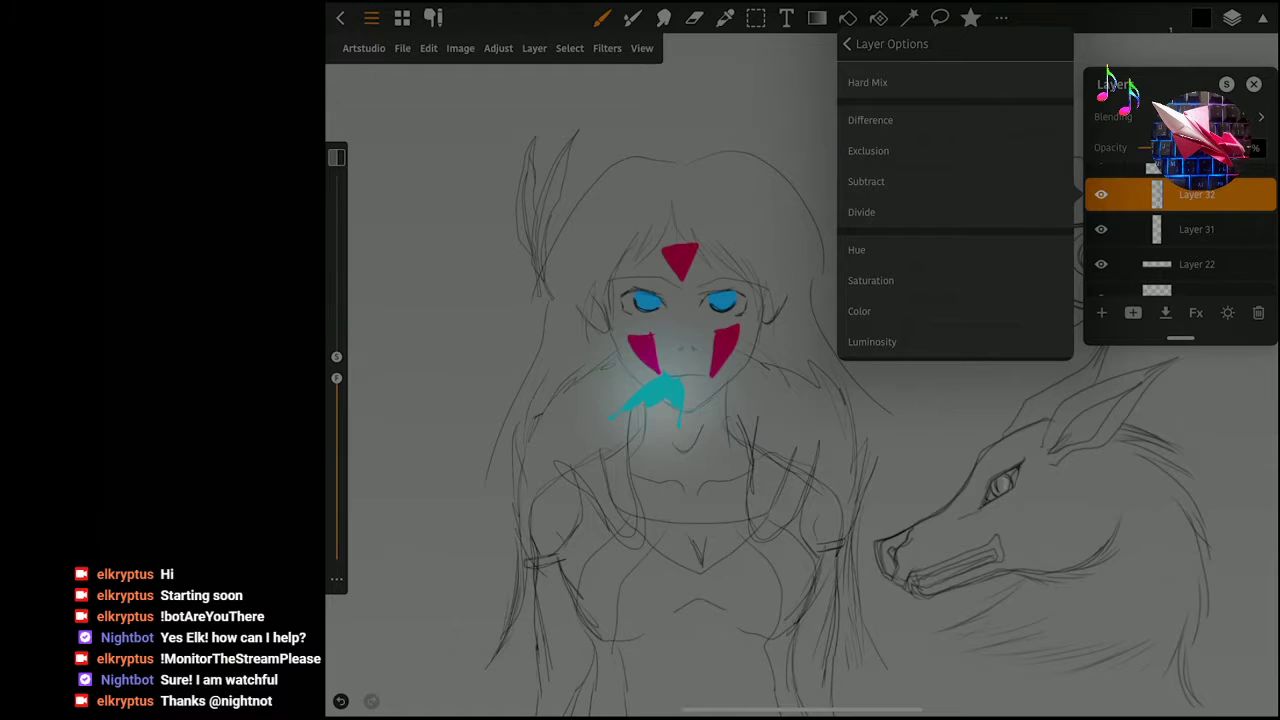
pyautogui.click(847, 44)
pyautogui.click(700, 600)
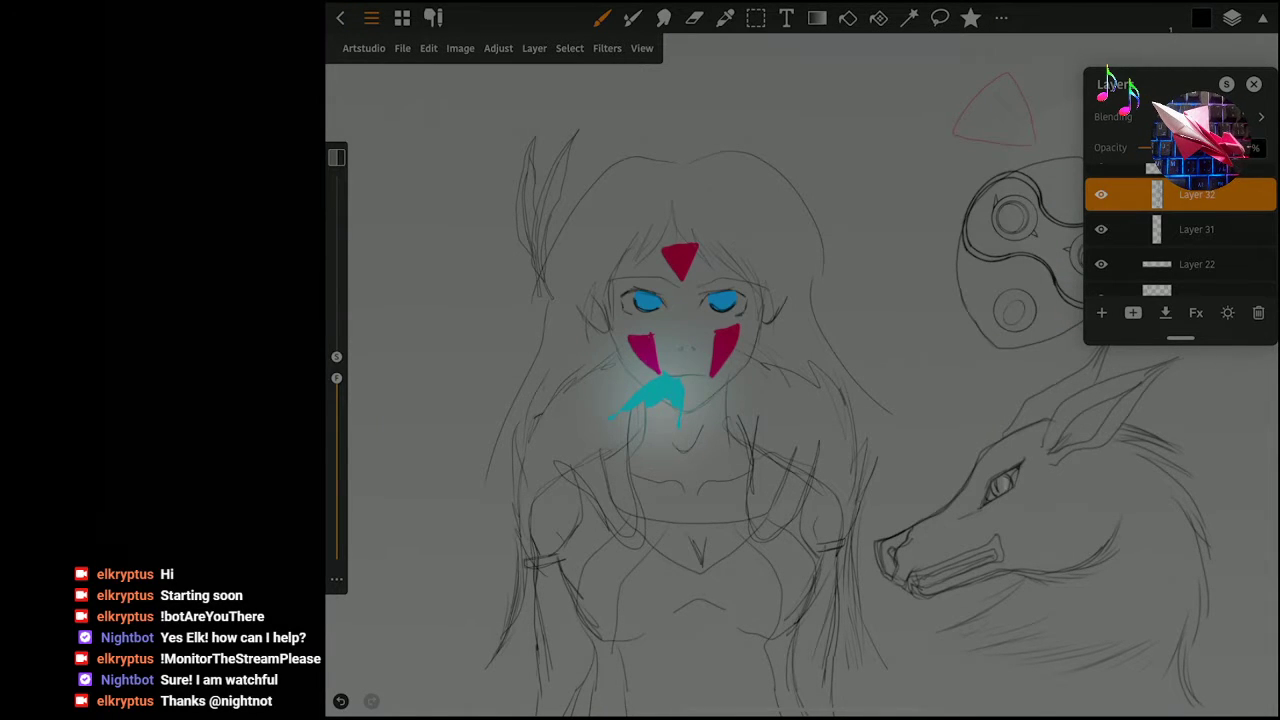
# Create a collapsed layer group holding Layer 32 and Layer 31, Layer 31 on top.
pyautogui.scroll(1, 1180, 230)
pyautogui.click(1133, 312)
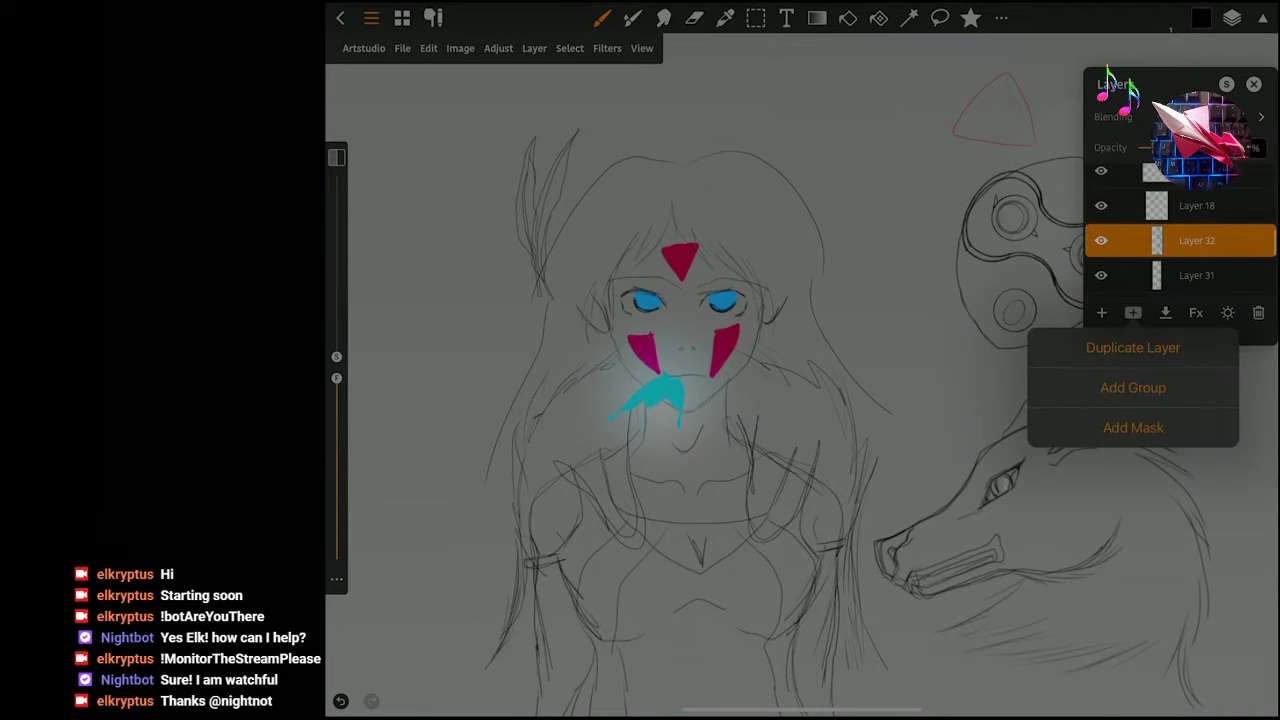
pyautogui.click(1133, 387)
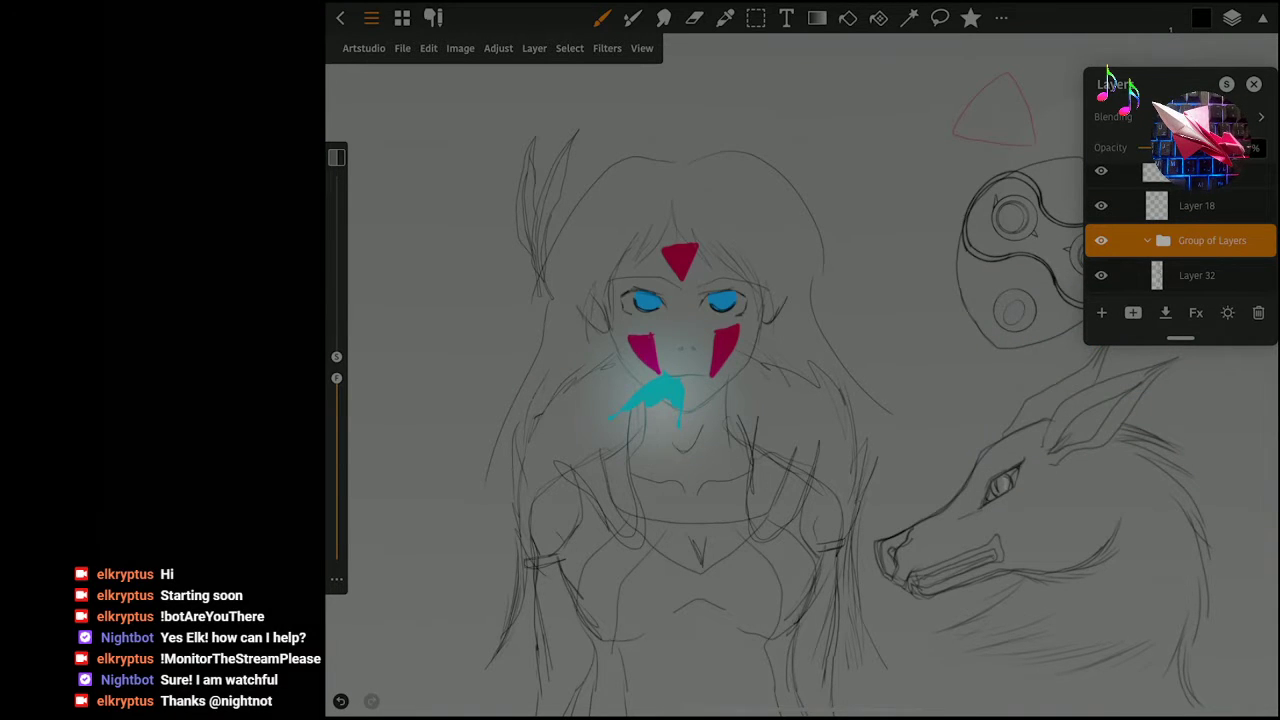
pyautogui.scroll(-1, 1180, 240)
pyautogui.moveTo(1197, 234); pyautogui.dragTo(1212, 200)
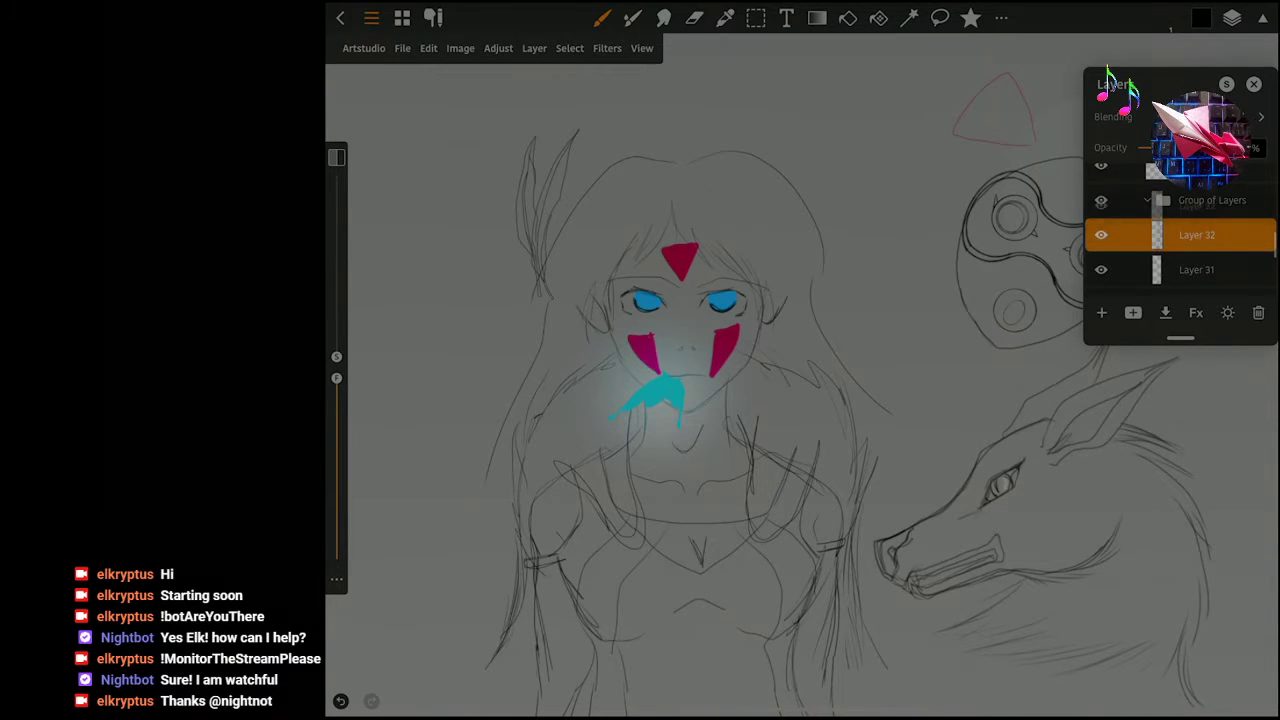
pyautogui.moveTo(1197, 269); pyautogui.dragTo(1205, 204)
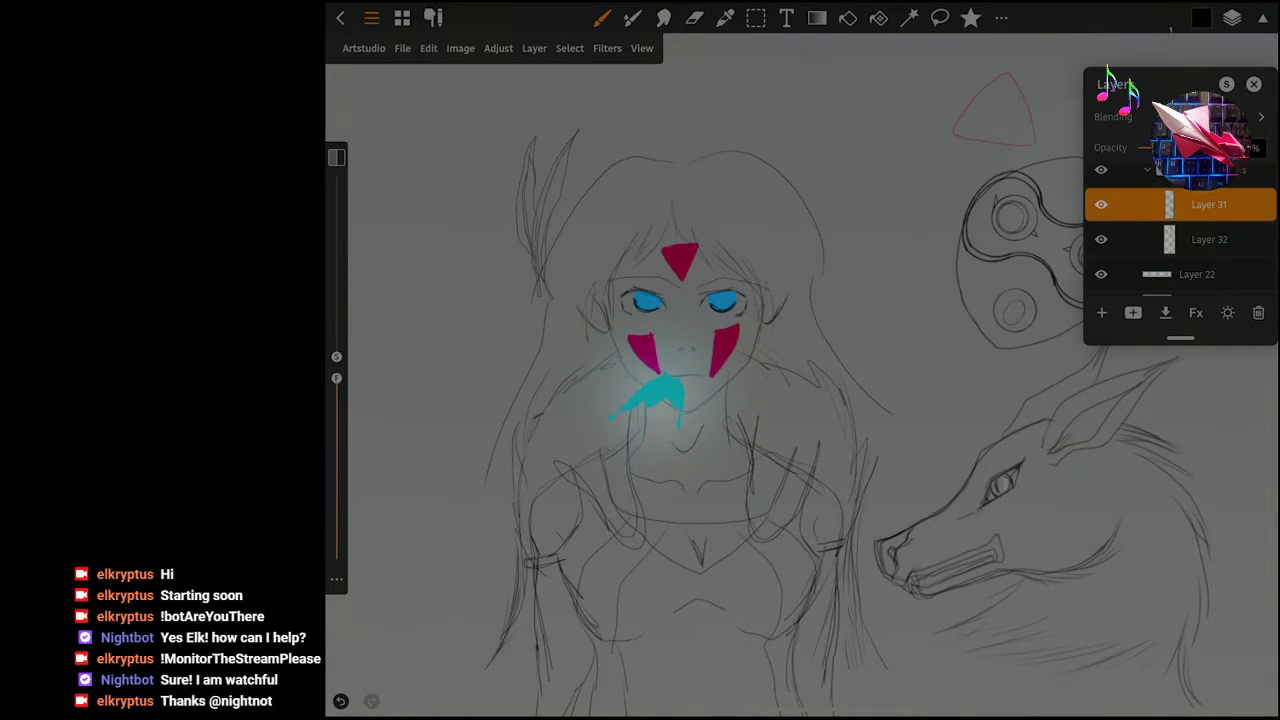
pyautogui.click(1147, 170)
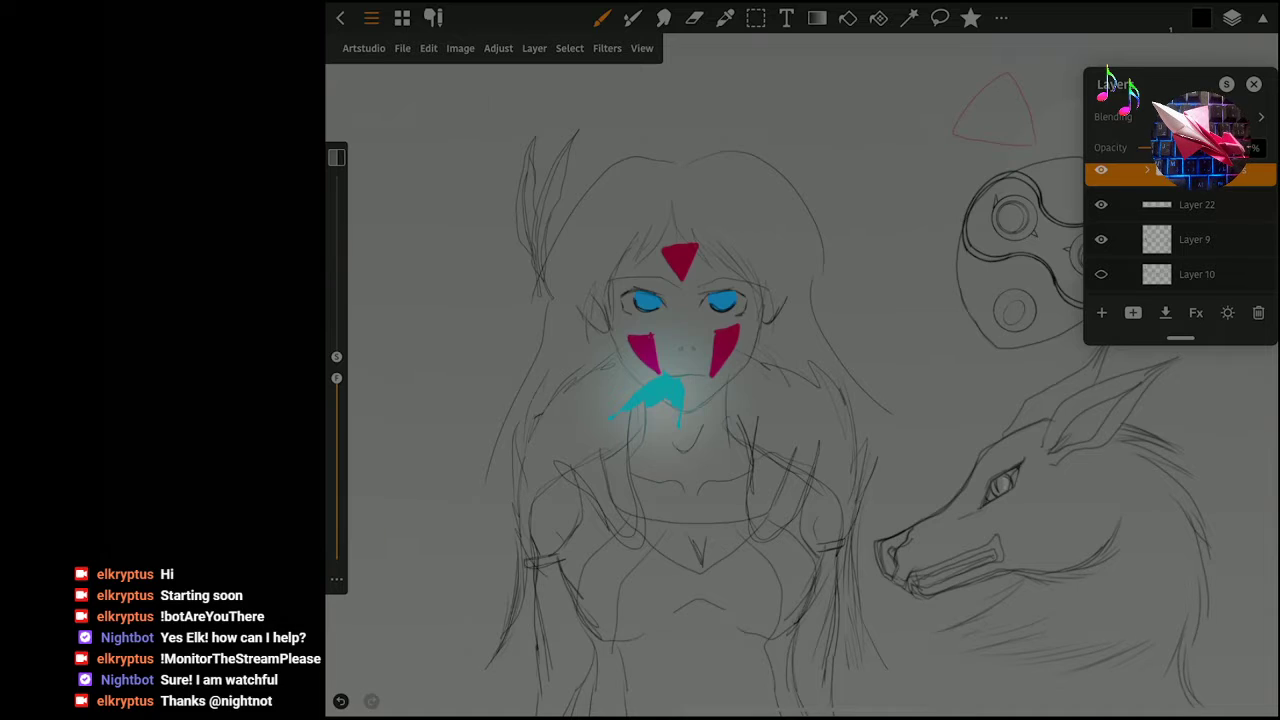
# Save the sketch with File > Save.
pyautogui.click(428, 48)
pyautogui.click(402, 48)
pyautogui.click(420, 141)
# Start transforming the feather strokes and nudge them up and to the right.
pyautogui.click(1232, 17)
pyautogui.click(428, 48)
pyautogui.click(471, 479)
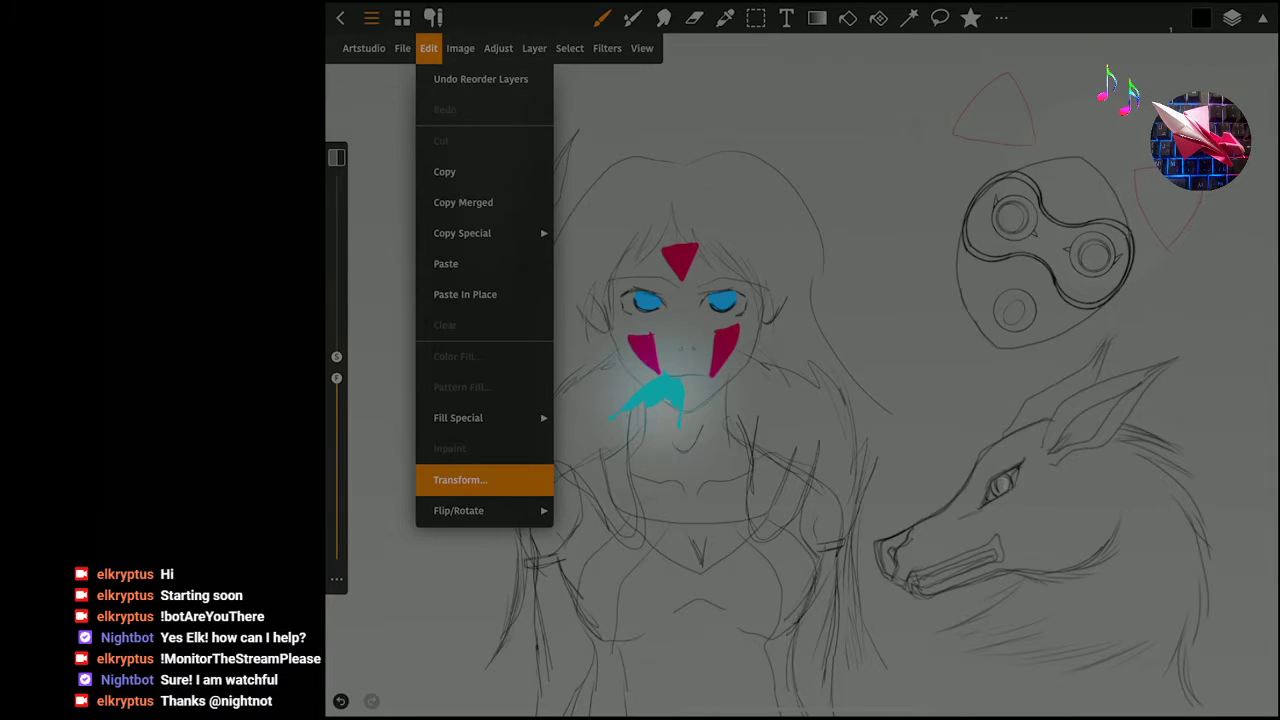
pyautogui.moveTo(547, 214); pyautogui.dragTo(575, 204)
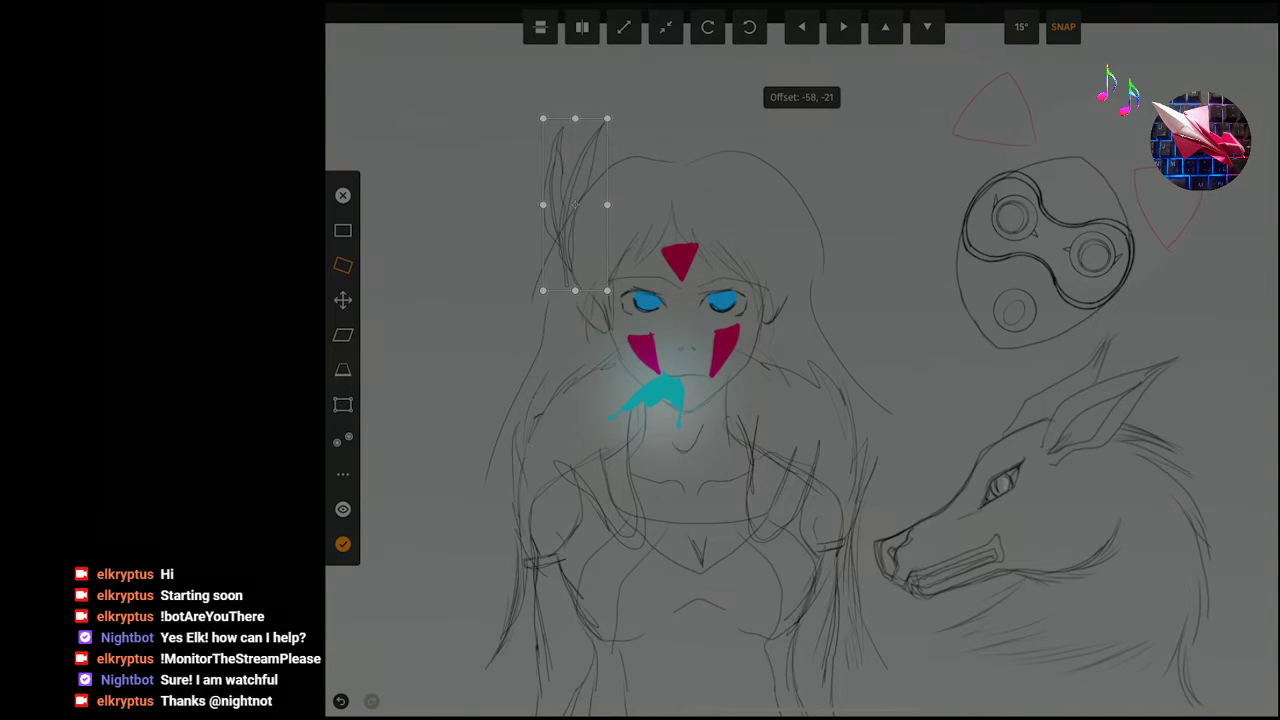
pyautogui.moveTo(575, 204)
pyautogui.mouseDown()
pyautogui.moveTo(771, 200)
pyautogui.moveTo(823, 220)
pyautogui.moveTo(560, 211)
pyautogui.moveTo(624, 194)
pyautogui.moveTo(554, 224)
pyautogui.moveTo(573, 200)
pyautogui.moveTo(560, 204)
pyautogui.moveTo(594, 192)
pyautogui.mouseUp()
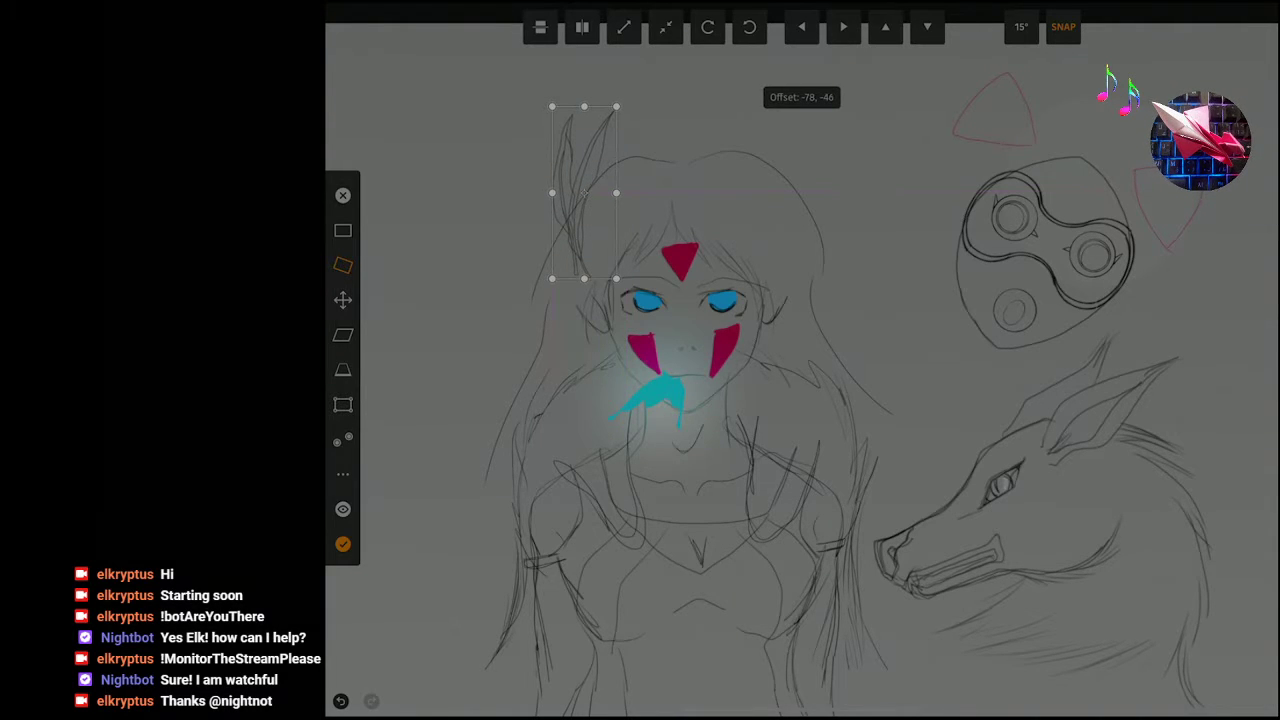
# Flip the feather sketch horizontally, then scale it to 91.1% and tilt it 4.3°.
pyautogui.click(582, 27)
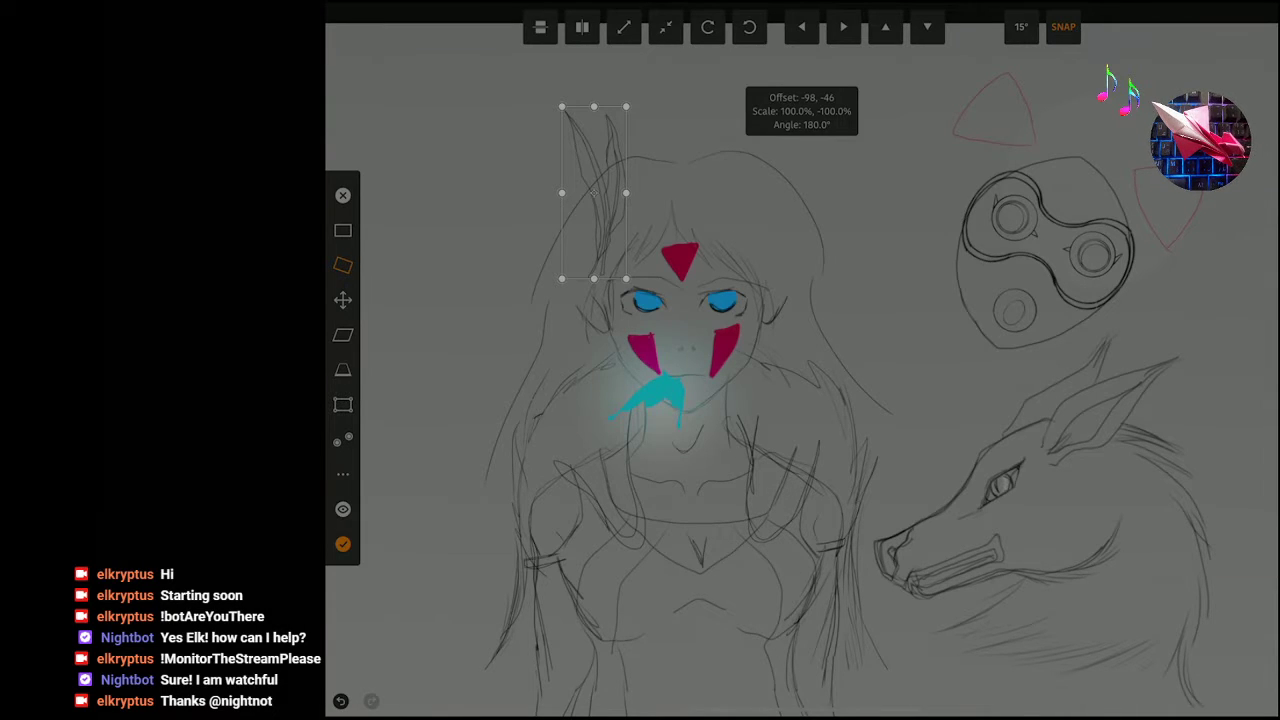
pyautogui.moveTo(594, 192)
pyautogui.mouseDown()
pyautogui.moveTo(840, 211)
pyautogui.moveTo(588, 205)
pyautogui.moveTo(614, 192)
pyautogui.mouseUp()
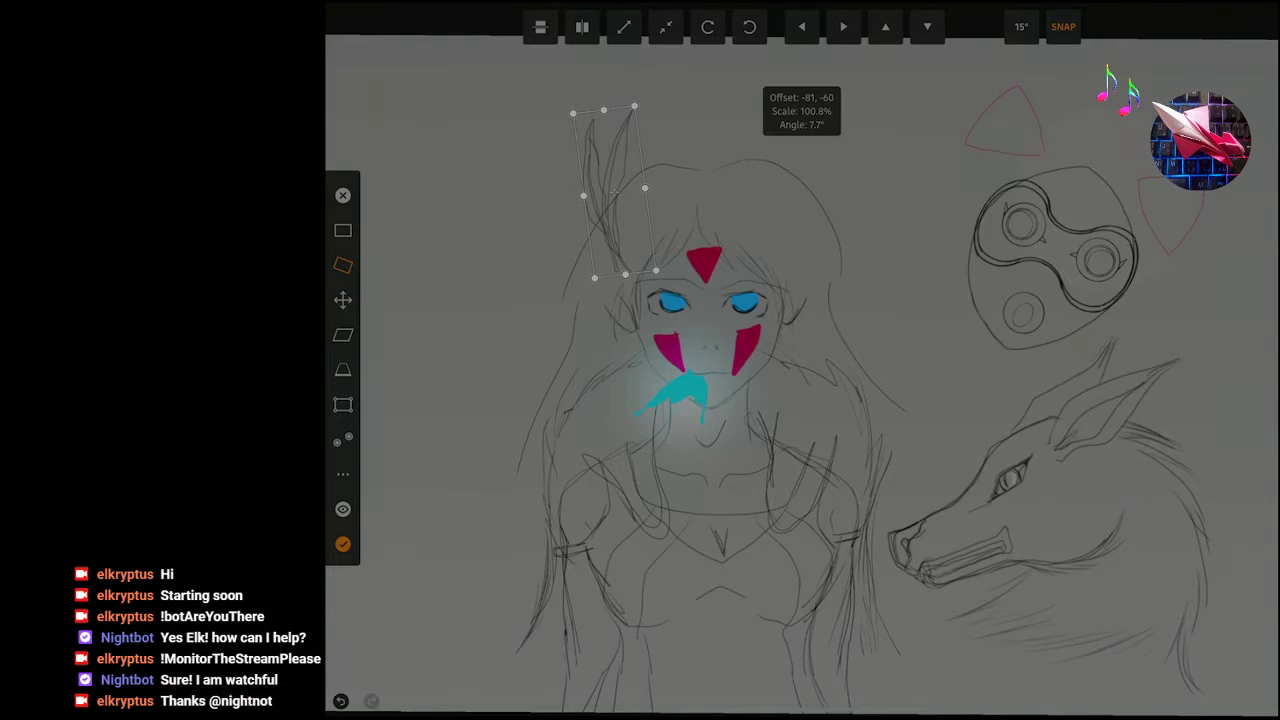
pyautogui.moveTo(614, 190); pyautogui.dragTo(613, 187)
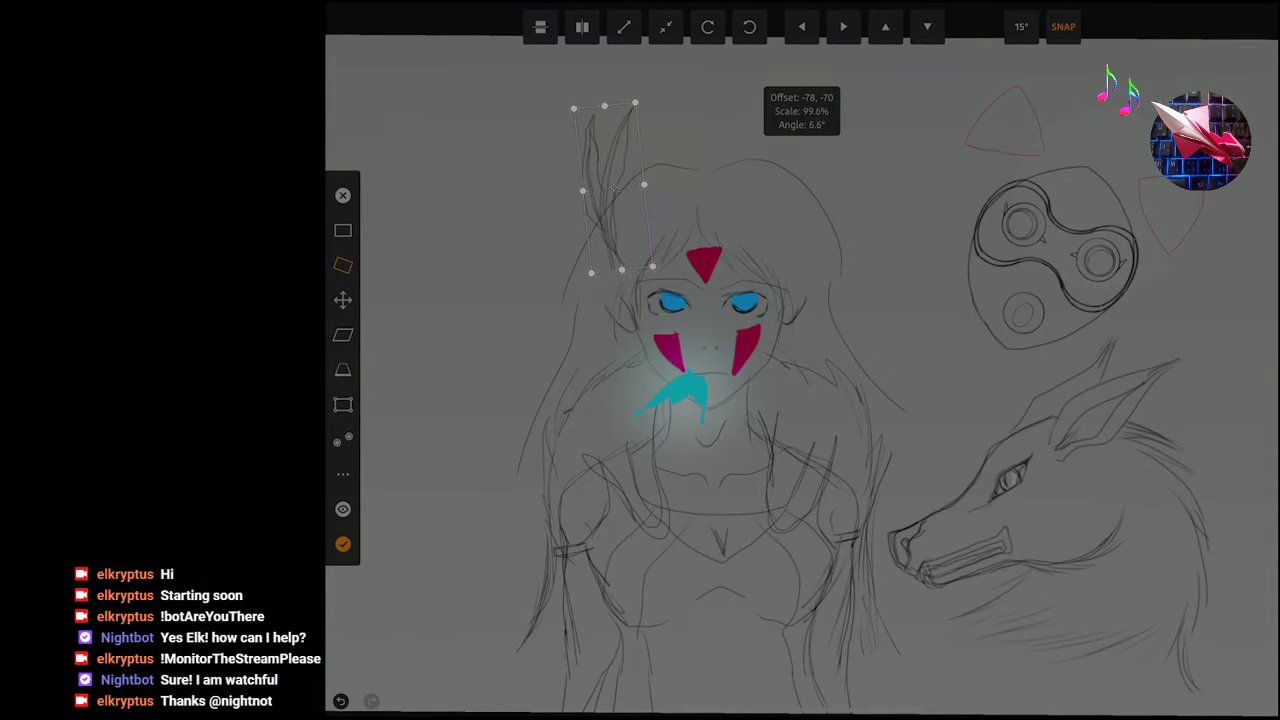
pyautogui.moveTo(614, 187); pyautogui.dragTo(619, 184)
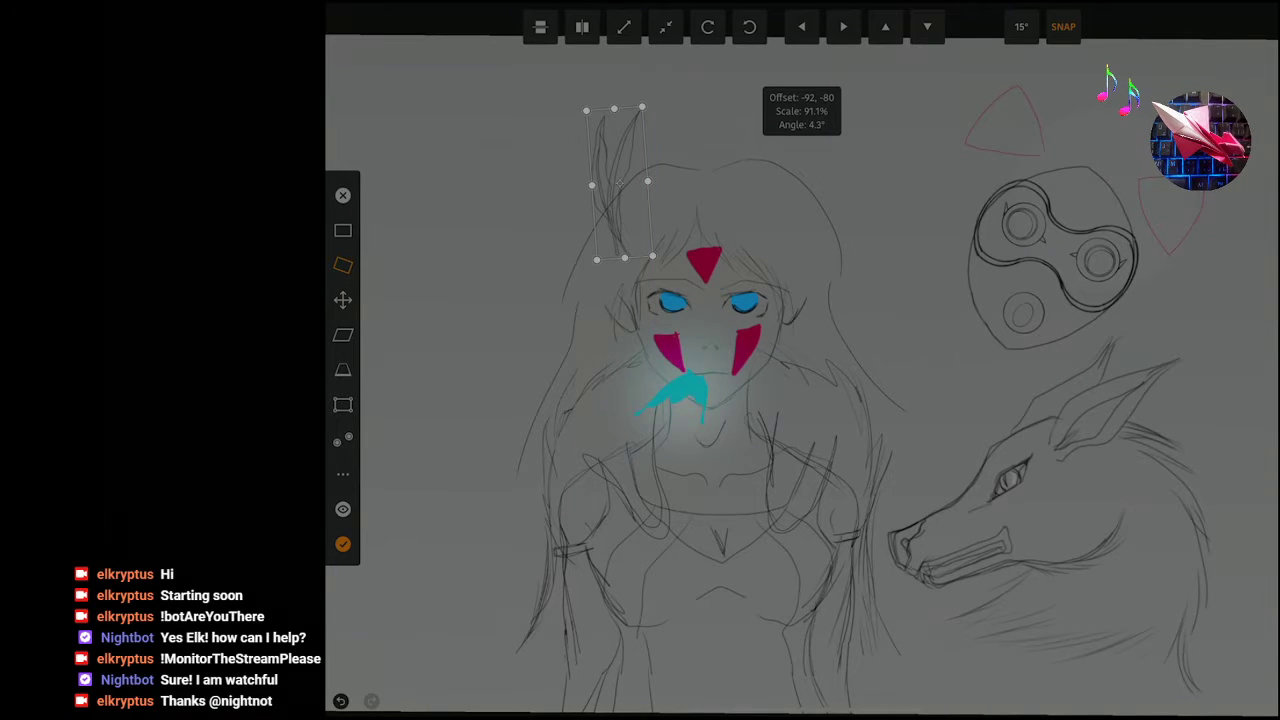
# Apply the feather transform and mirror the canvas to check the composition.
pyautogui.press('Return')
pyautogui.click(642, 48)
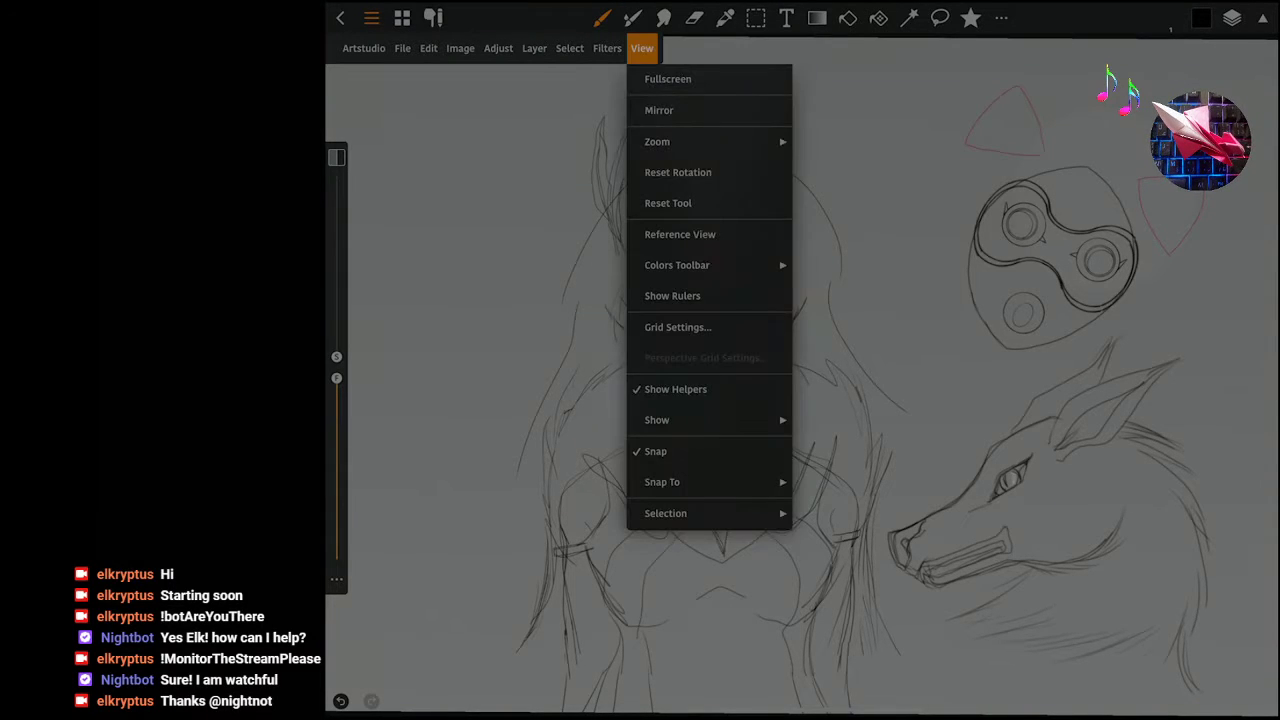
pyautogui.click(662, 108)
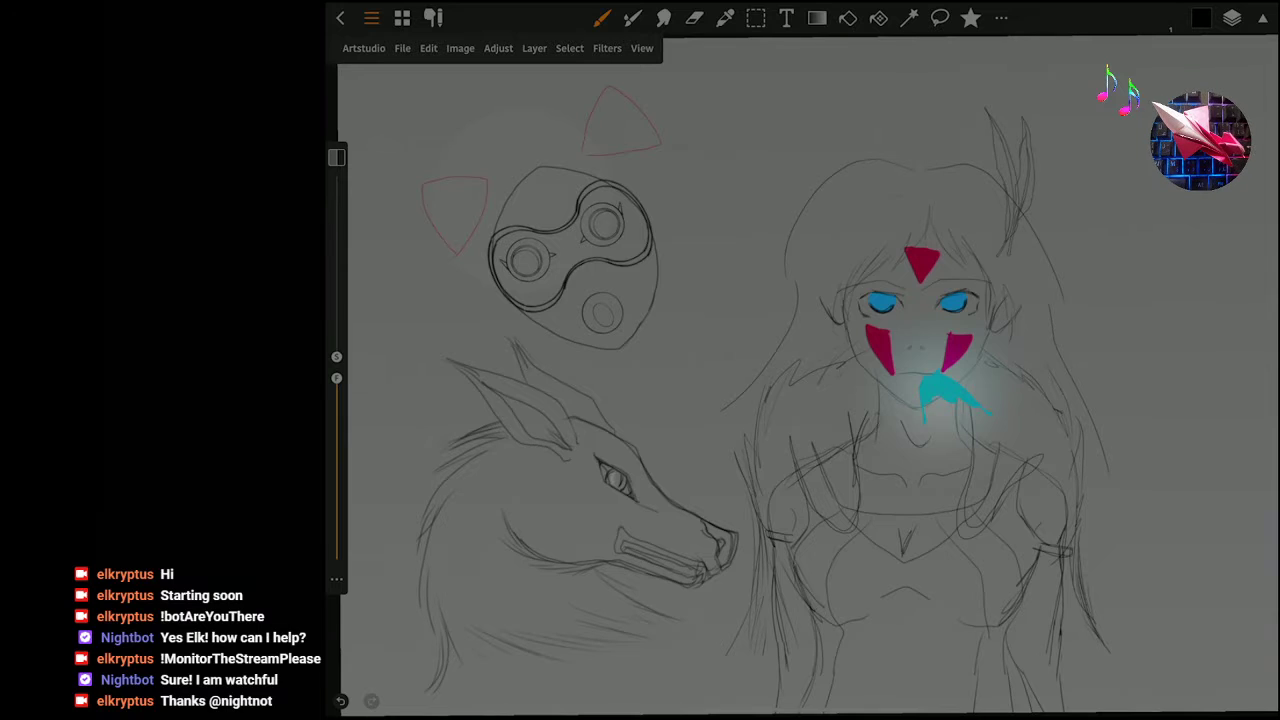
pyautogui.scroll(3, 800, 400)
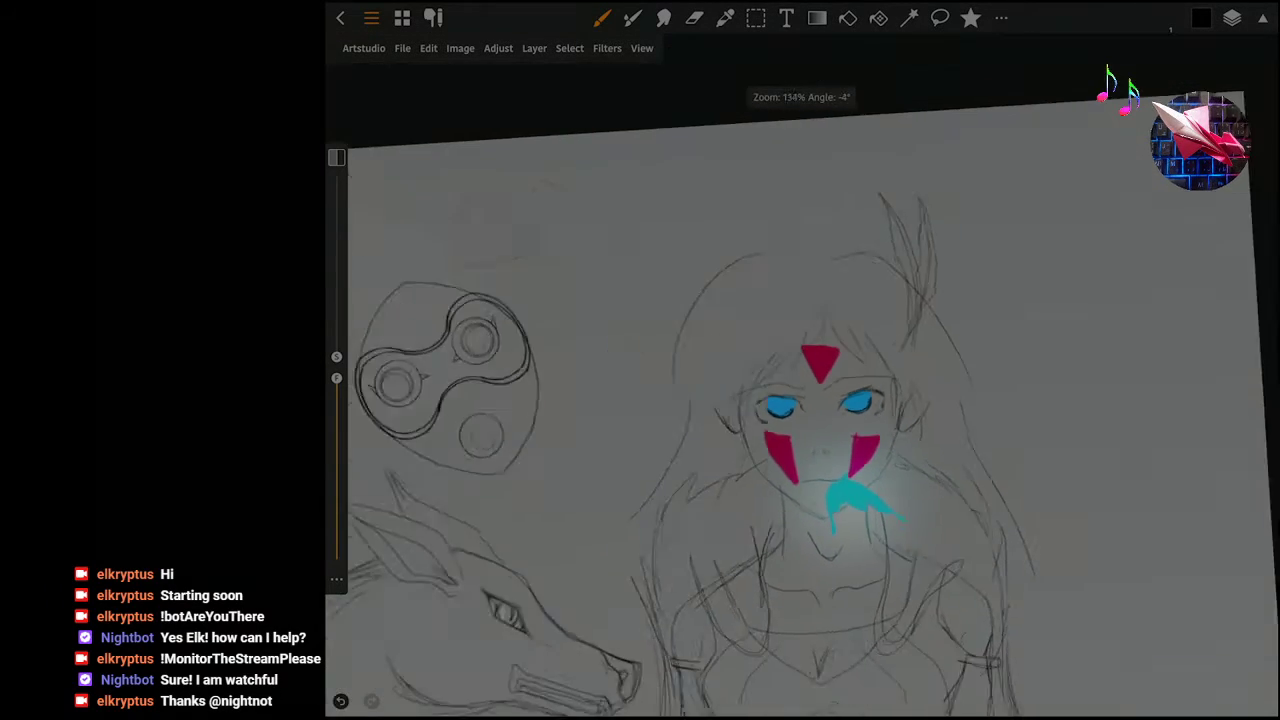
pyautogui.scroll(-3, 800, 400)
pyautogui.scroll(3, 800, 400)
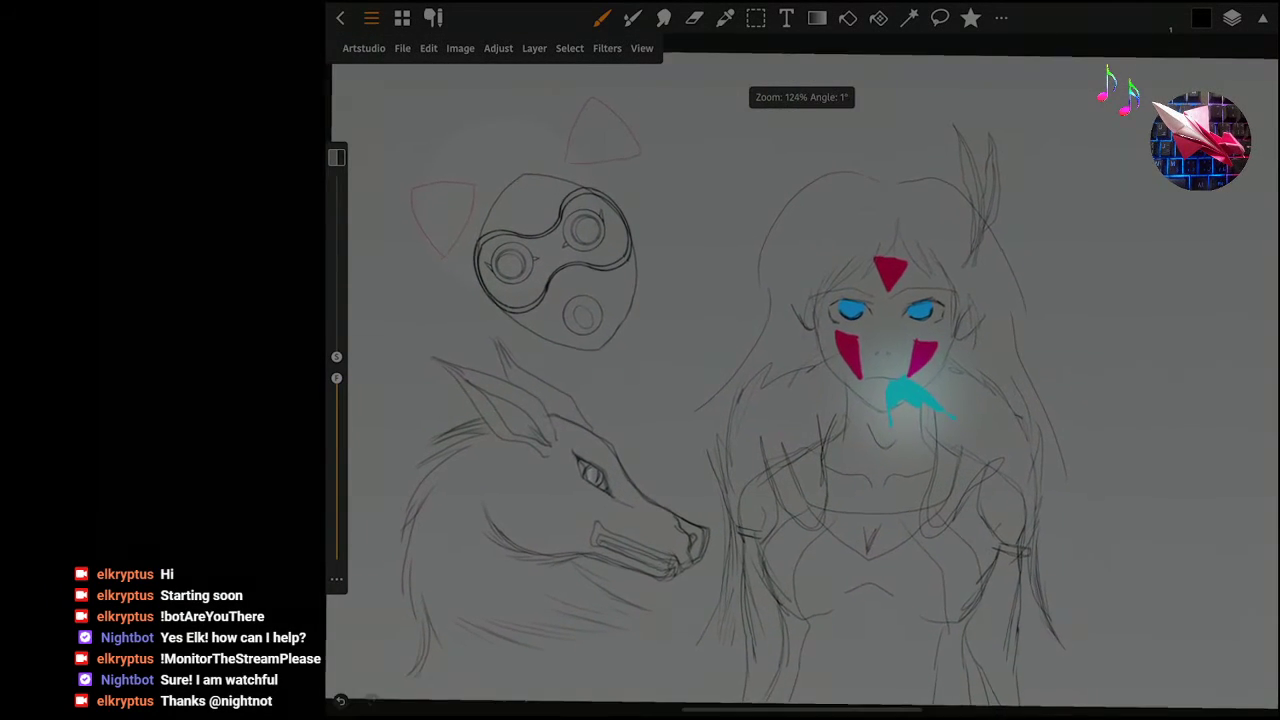
pyautogui.scroll(1, 800, 400)
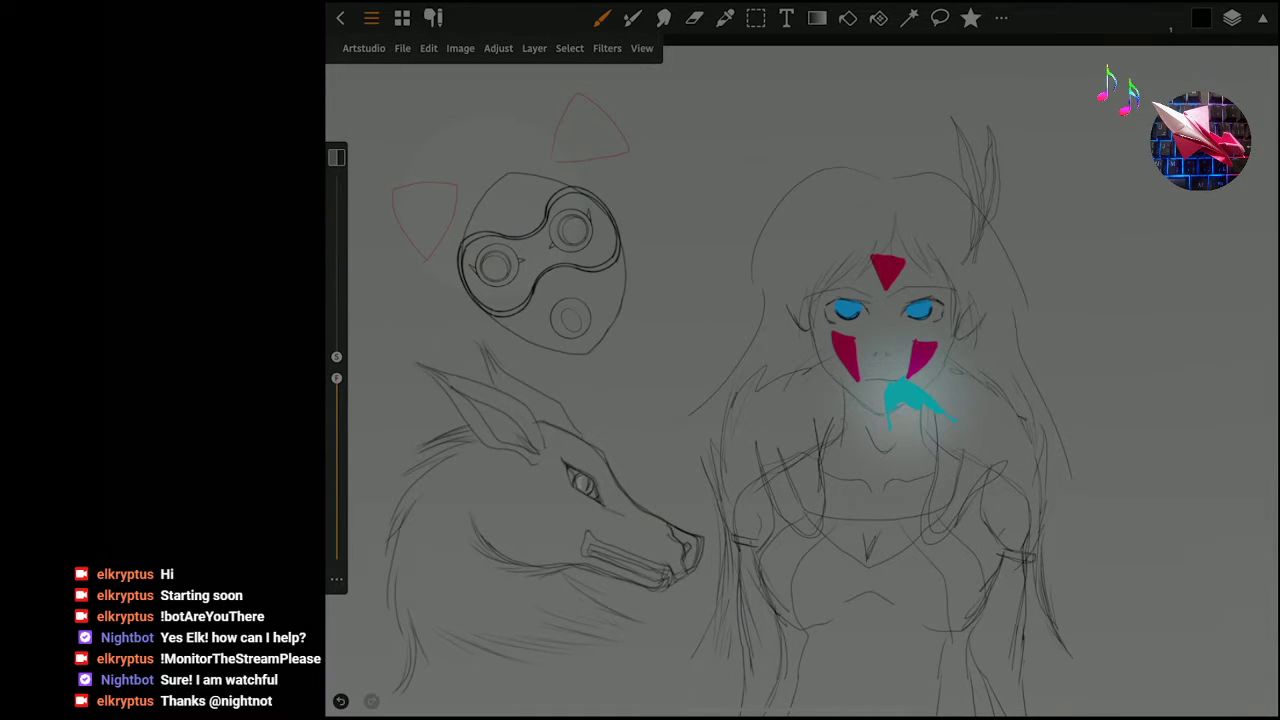
# Save the drawing and flip the canvas back to normal orientation.
pyautogui.click(402, 48)
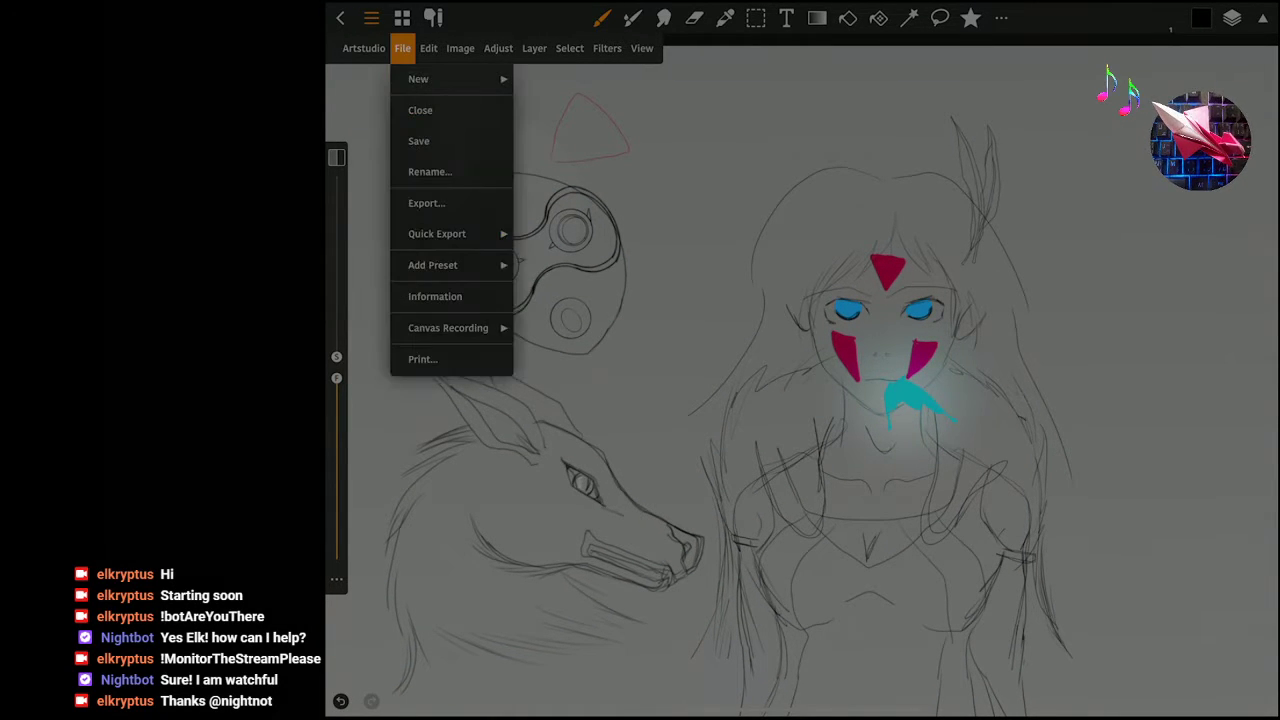
pyautogui.click(420, 140)
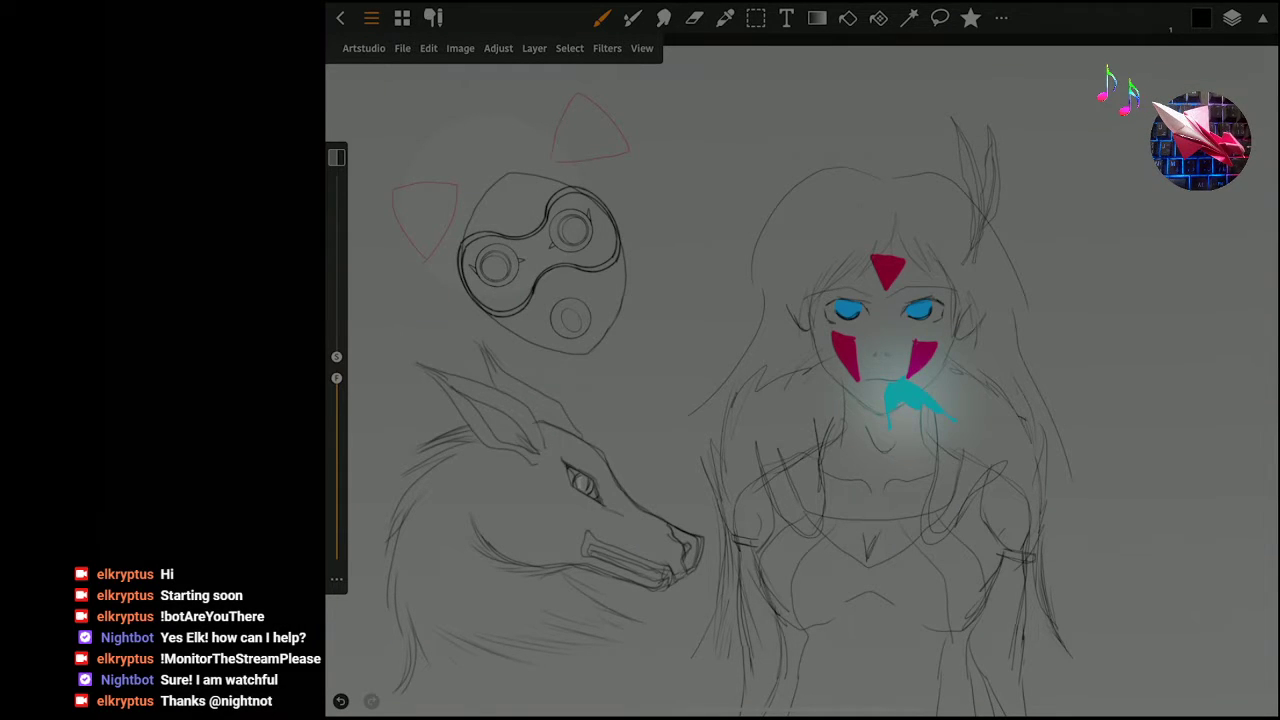
pyautogui.click(641, 48)
pyautogui.click(659, 110)
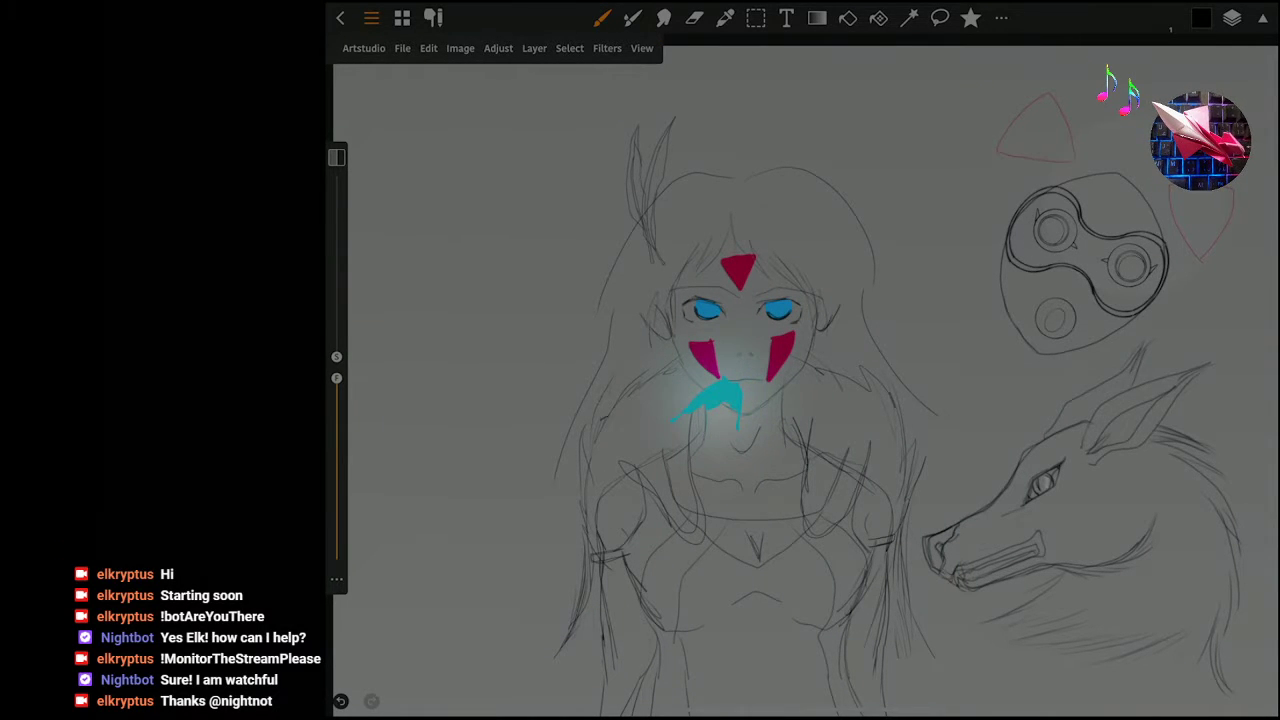
# Save the drawing via File > Save.
pyautogui.click(1232, 18)
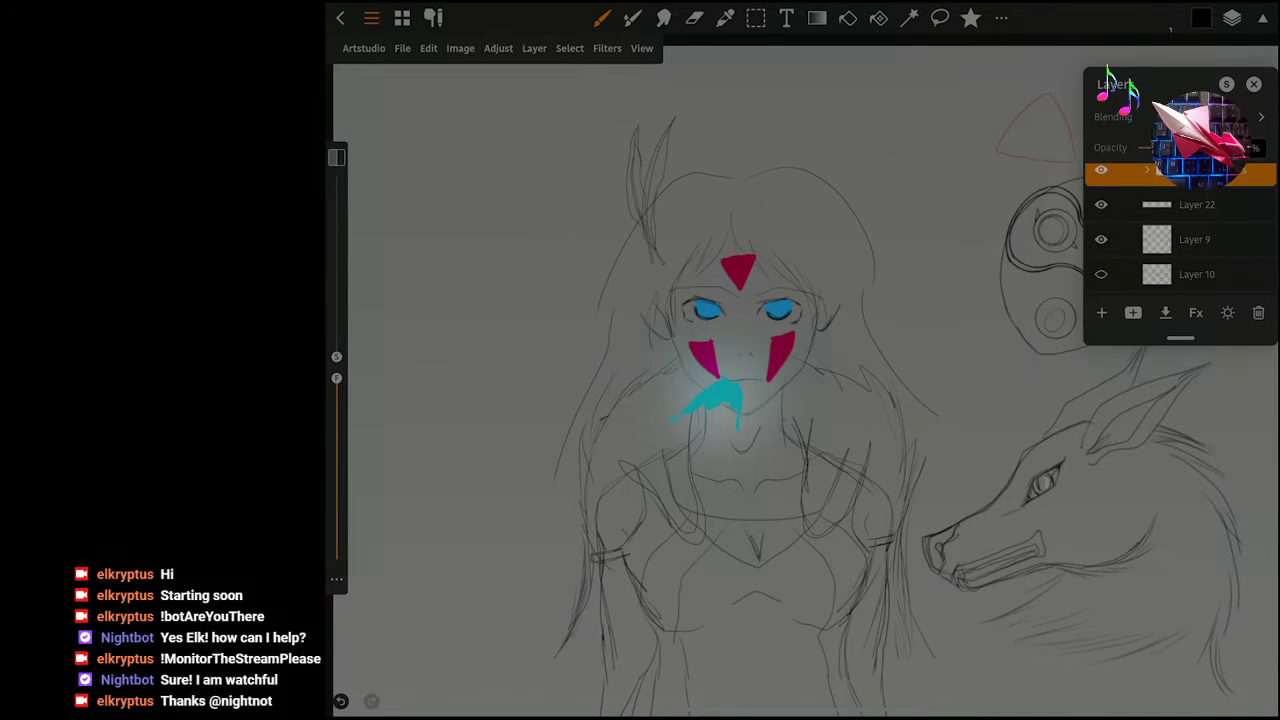
pyautogui.scroll(-3, 1180, 240)
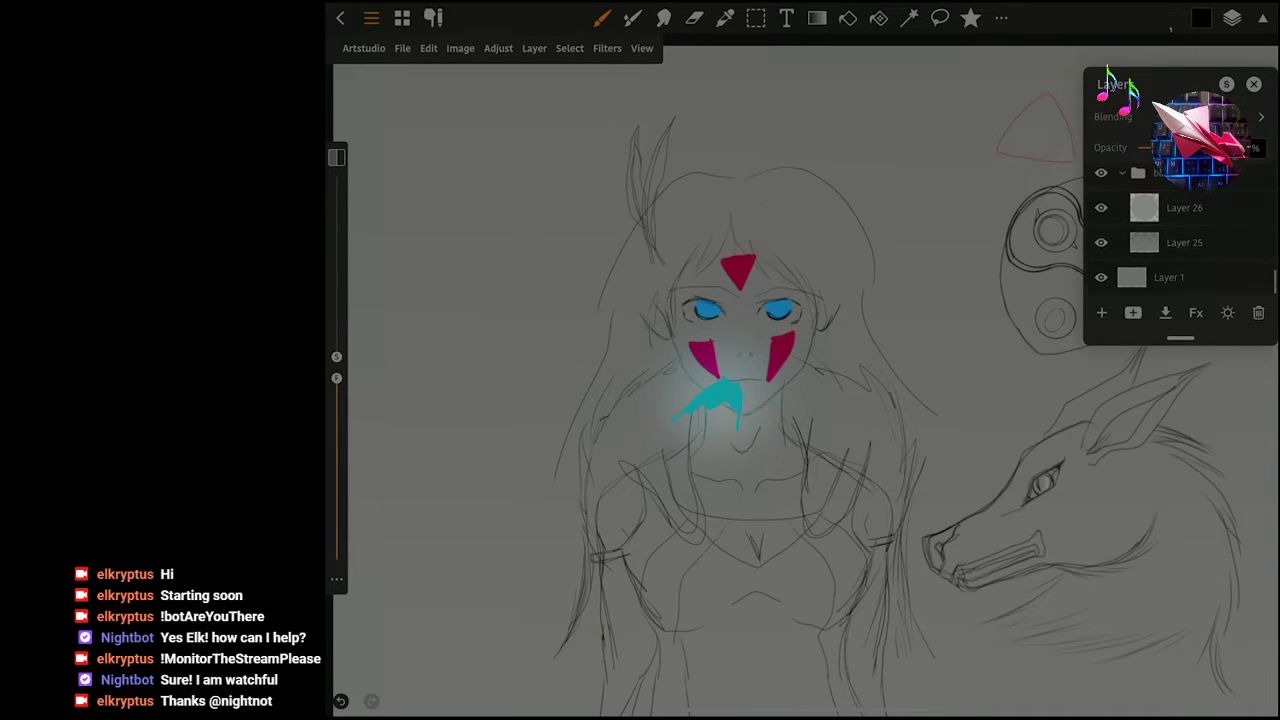
pyautogui.click(402, 48)
pyautogui.click(418, 141)
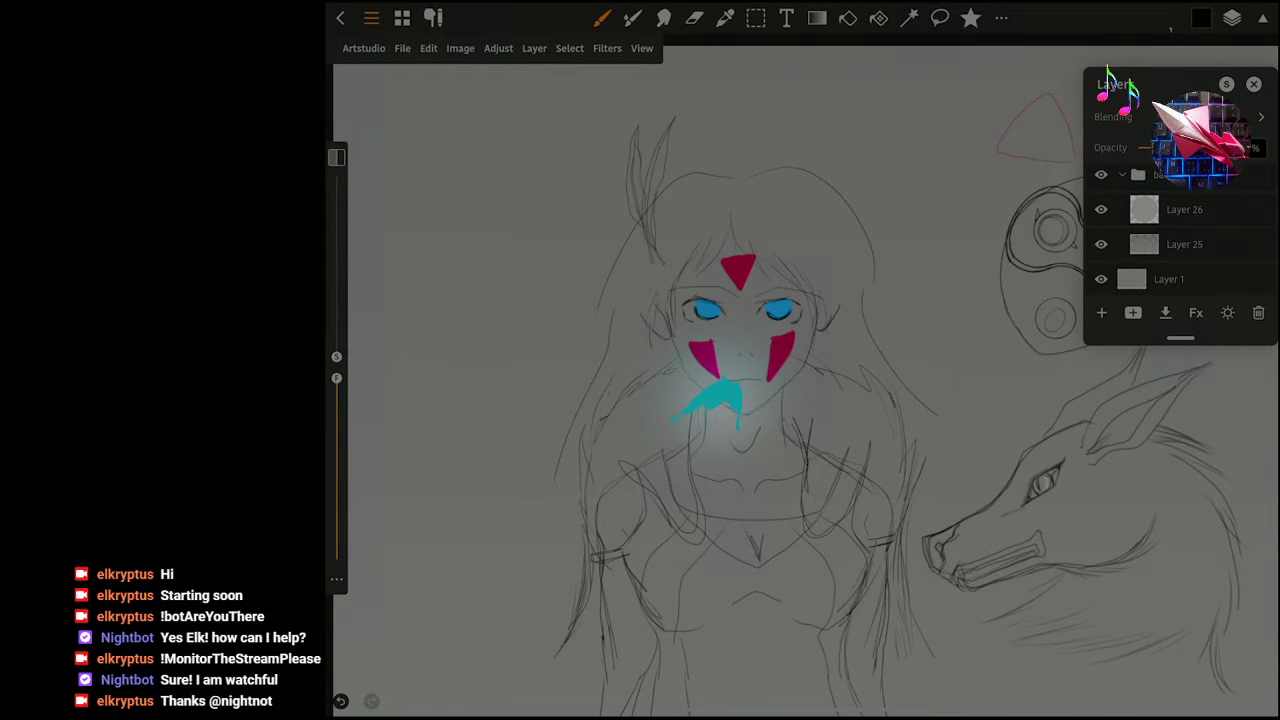
pyautogui.scroll(5, 1180, 240)
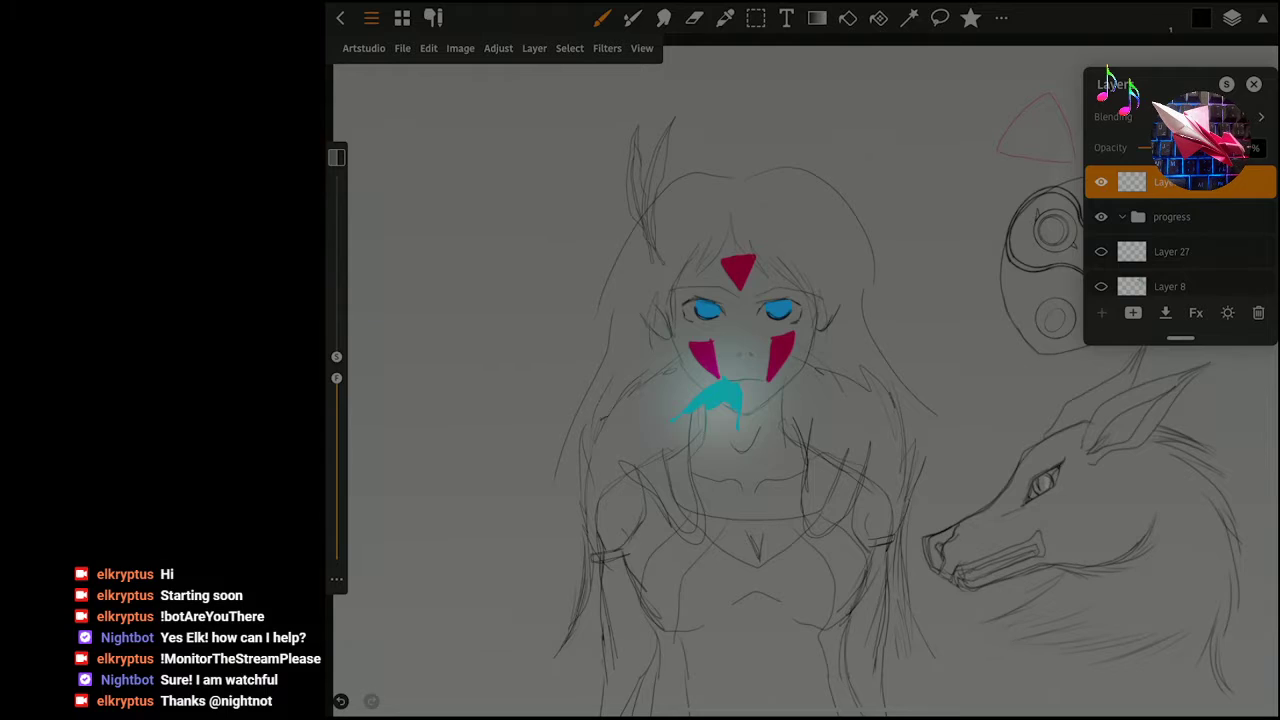
pyautogui.click(1232, 18)
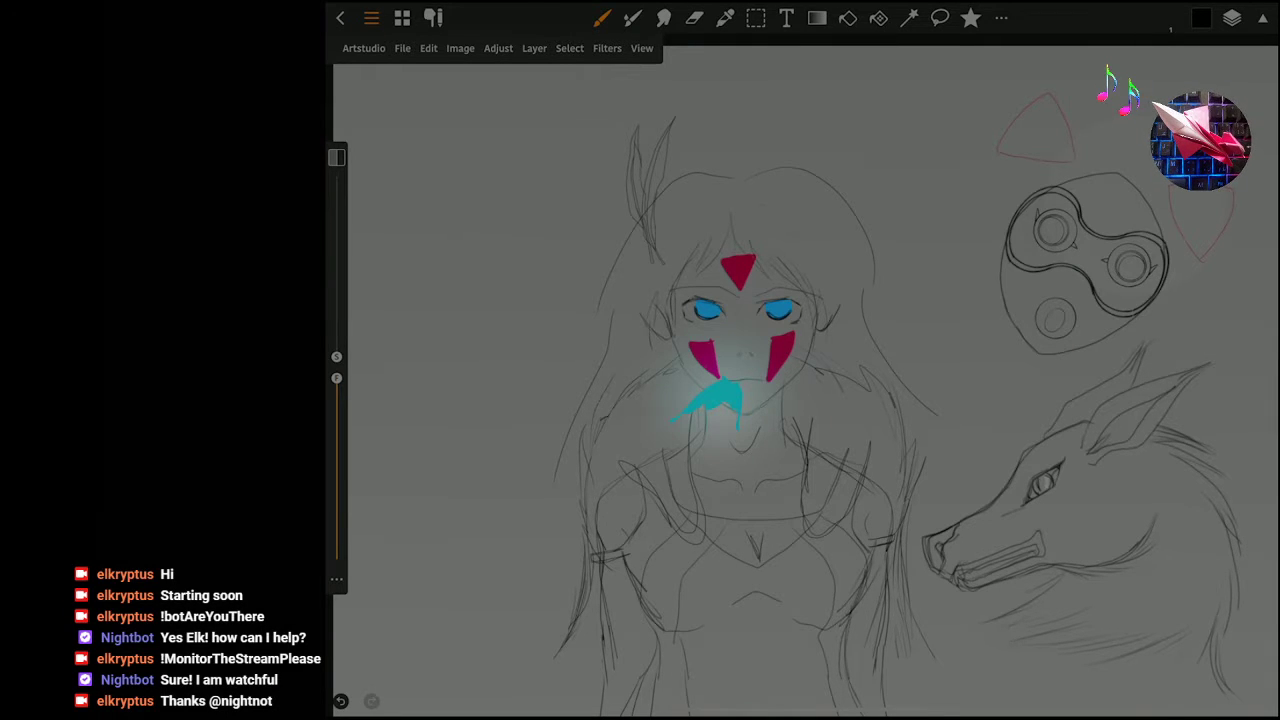
# Enlarge the brush and set a fully saturated teal colour, undoing the test stroke.
pyautogui.moveTo(336, 356); pyautogui.dragTo(336, 310)
pyautogui.click(1232, 18)
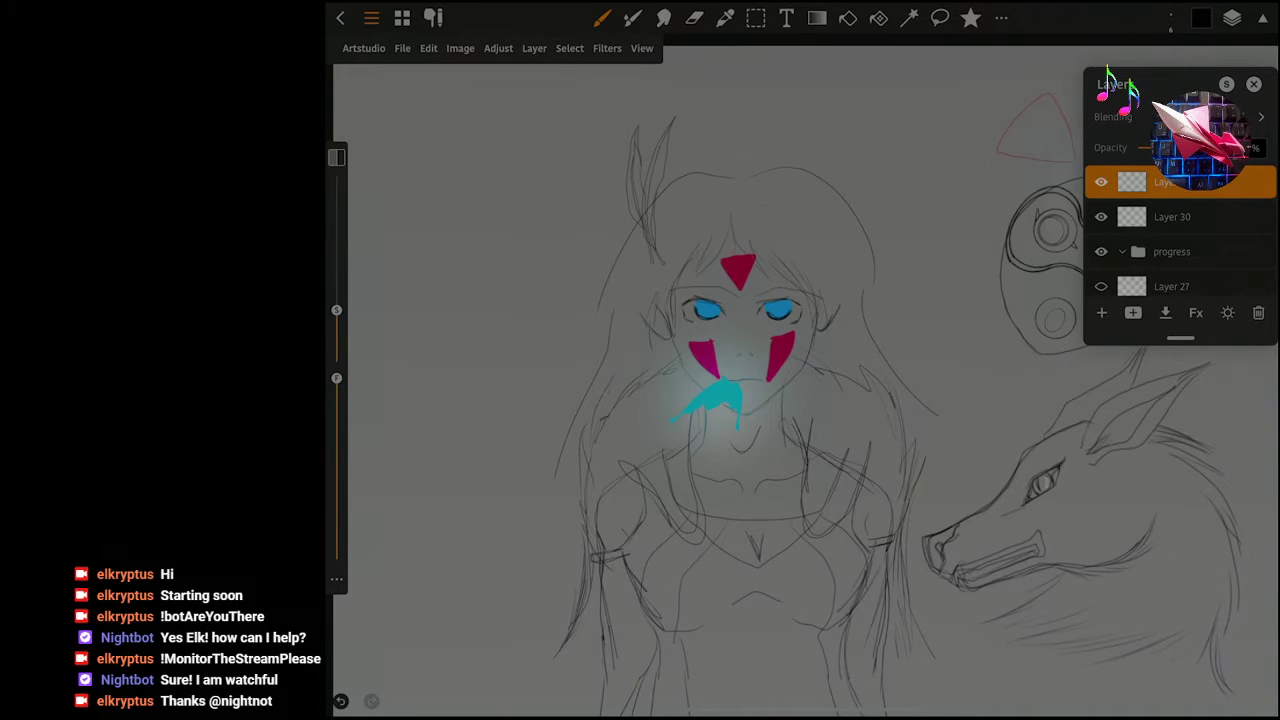
pyautogui.click(1201, 18)
pyautogui.moveTo(966, 320); pyautogui.dragTo(953, 320)
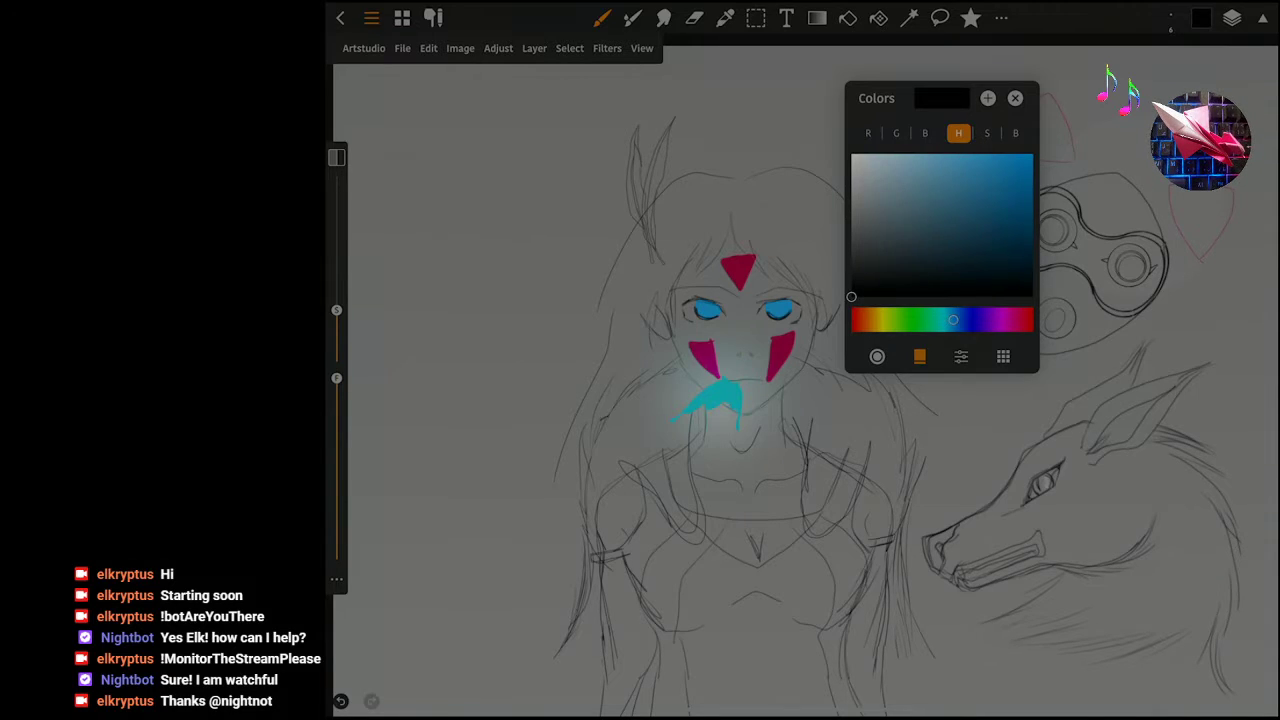
pyautogui.moveTo(1006, 237); pyautogui.dragTo(1032, 154)
pyautogui.moveTo(953, 320); pyautogui.dragTo(942, 320)
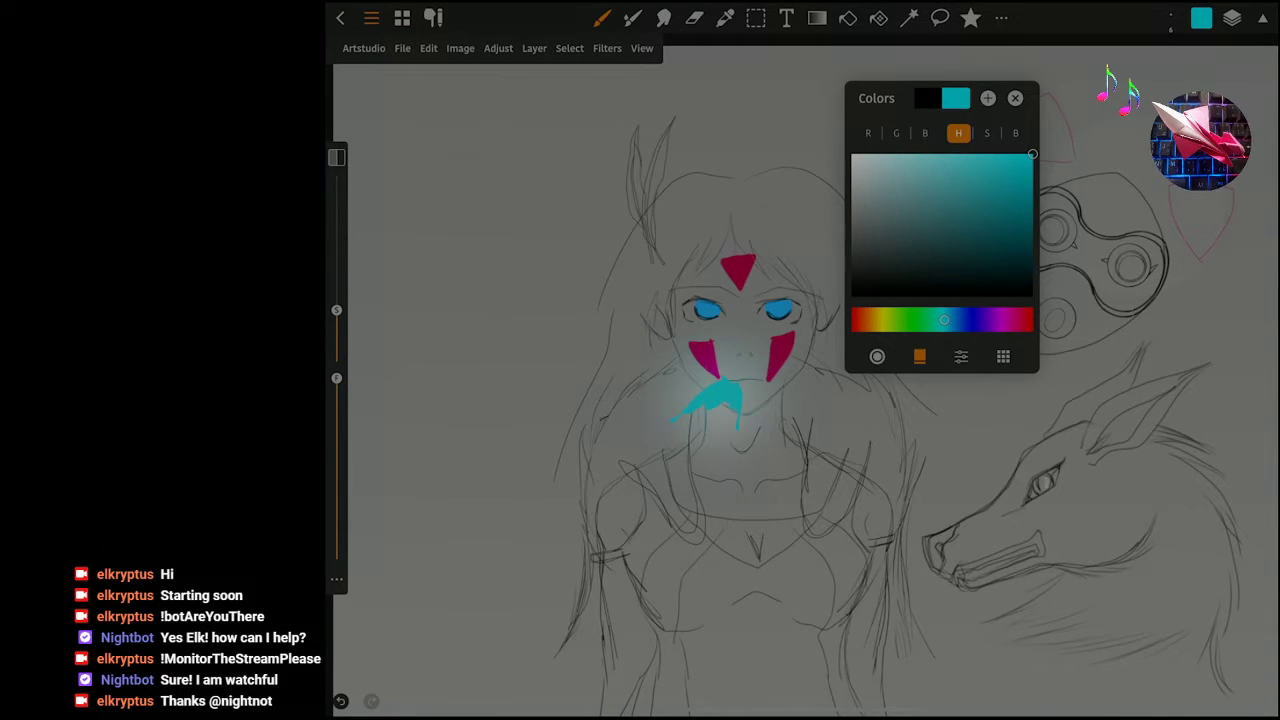
pyautogui.click(1201, 18)
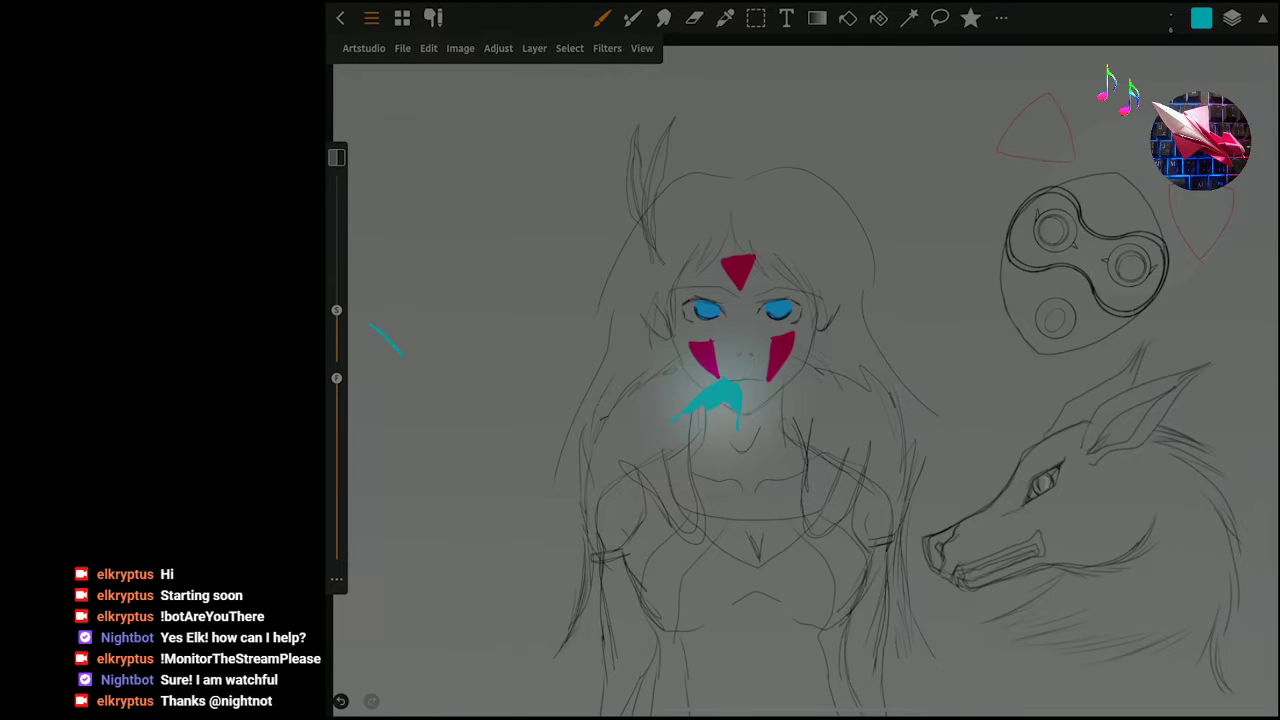
pyautogui.hotkey('ctrl', 'z')
# Handwrite a large teal 'Brb' left of the face, with a smiley above it.
pyautogui.moveTo(336, 310); pyautogui.dragTo(336, 180)
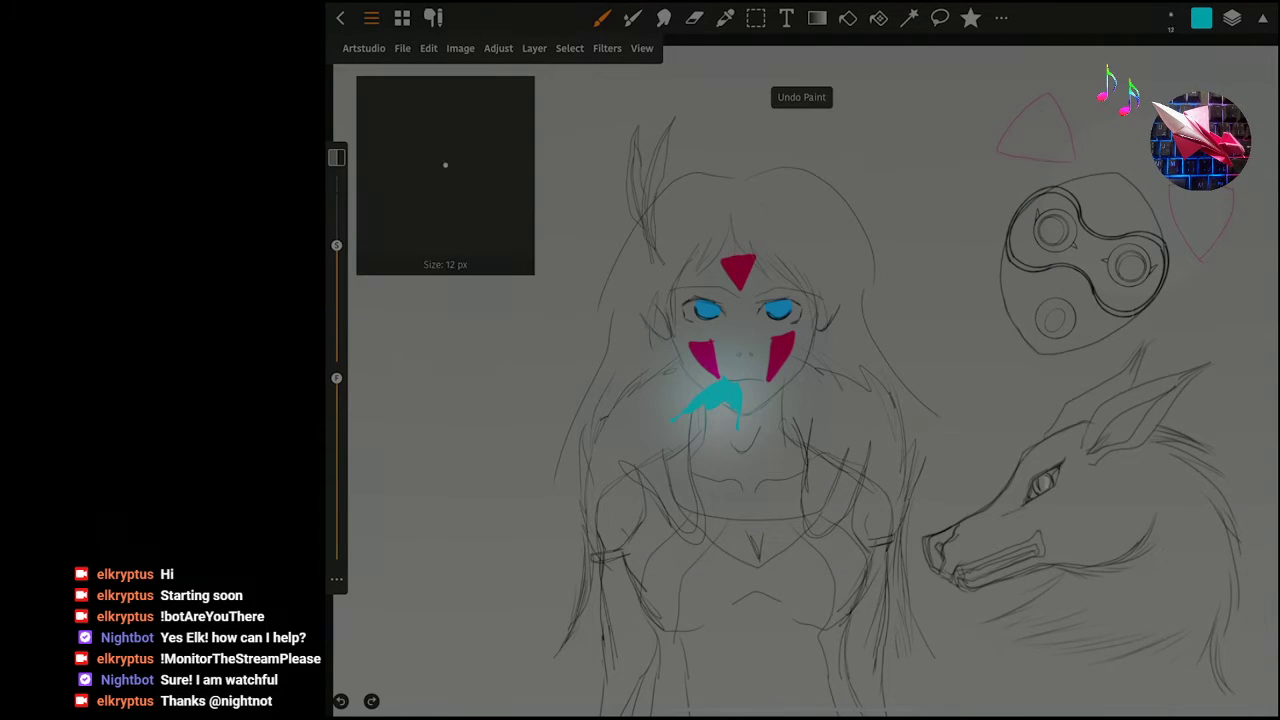
pyautogui.moveTo(386, 352)
pyautogui.mouseDown()
pyautogui.moveTo(465, 435)
pyautogui.moveTo(470, 378)
pyautogui.moveTo(475, 465)
pyautogui.mouseUp()
pyautogui.moveTo(492, 325)
pyautogui.mouseDown()
pyautogui.moveTo(546, 352)
pyautogui.moveTo(532, 290)
pyautogui.mouseUp()
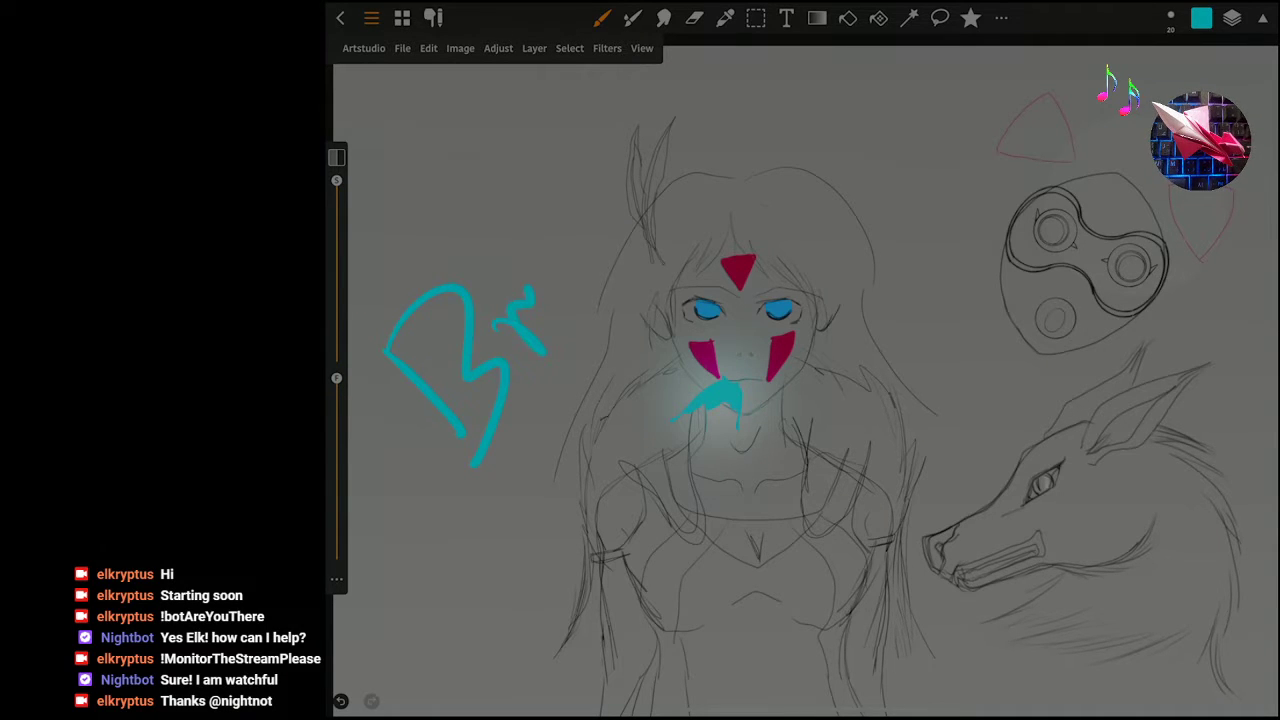
pyautogui.moveTo(468, 196); pyautogui.dragTo(592, 305)
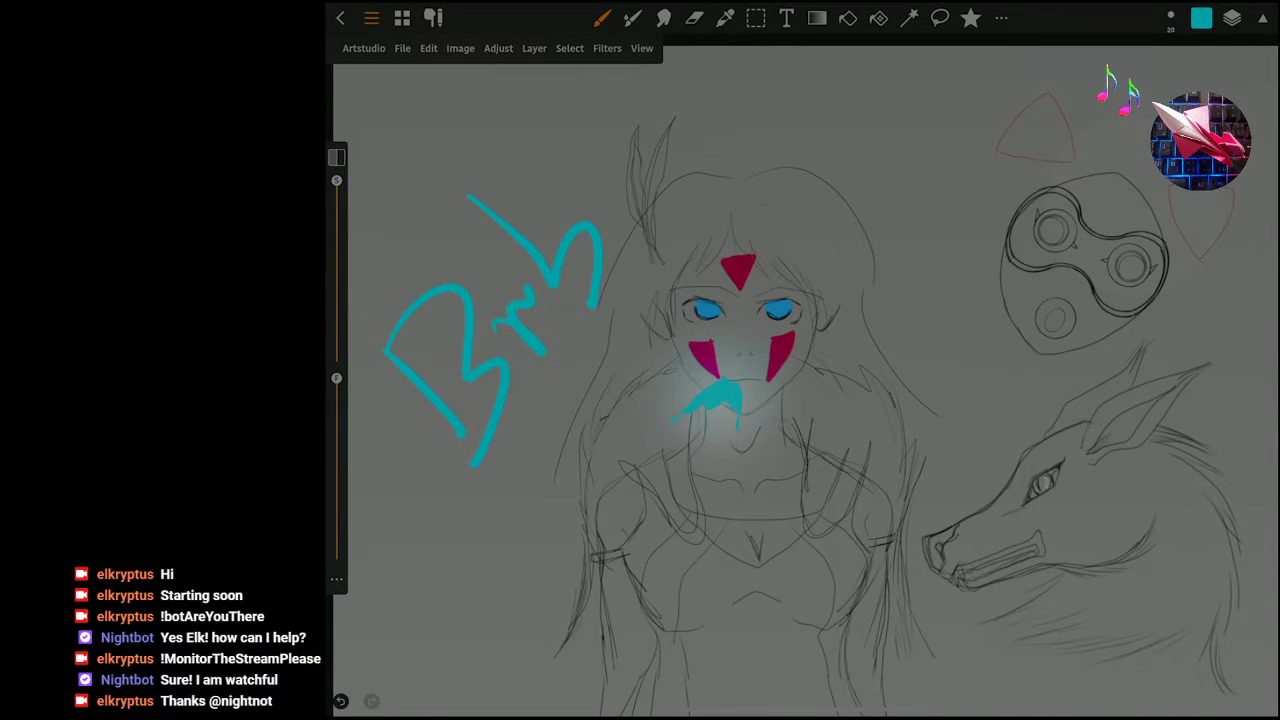
pyautogui.moveTo(590, 125); pyautogui.dragTo(603, 137)
pyautogui.click(635, 98)
pyautogui.moveTo(680, 75); pyautogui.dragTo(573, 178)
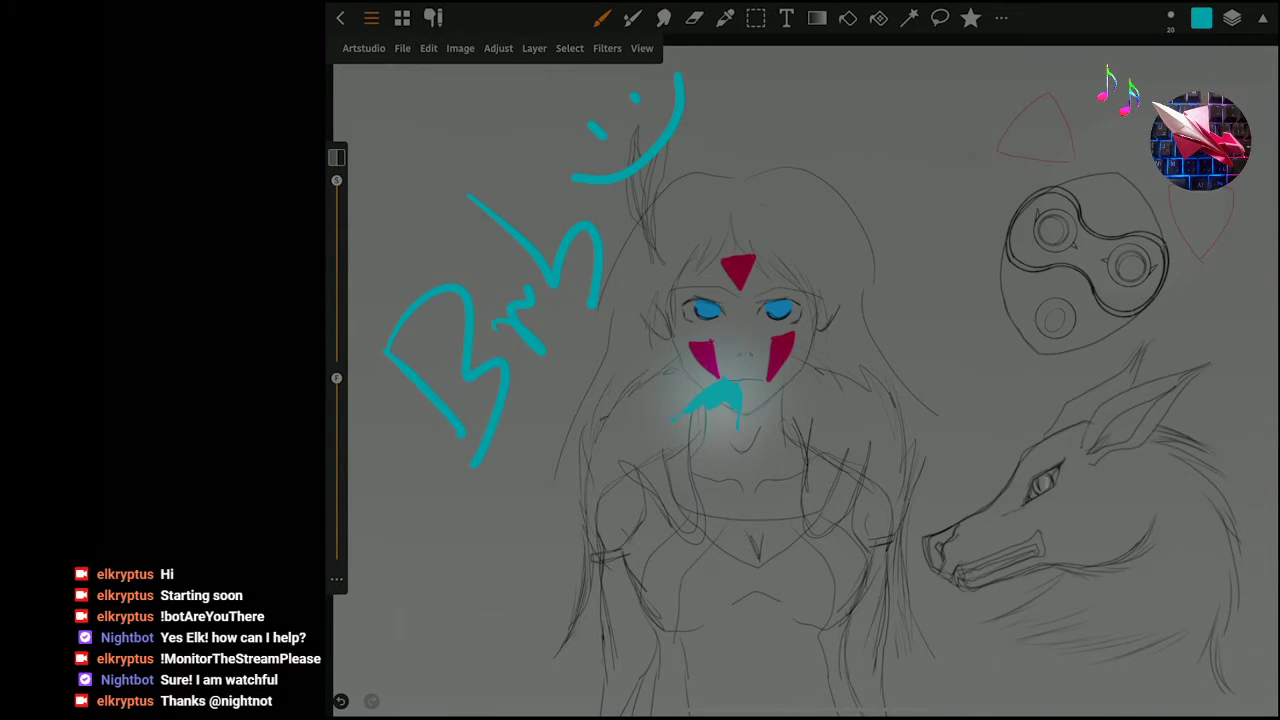
# Remove the handwritten Brb note from the canvas and save the sketch.
pyautogui.click(1232, 17)
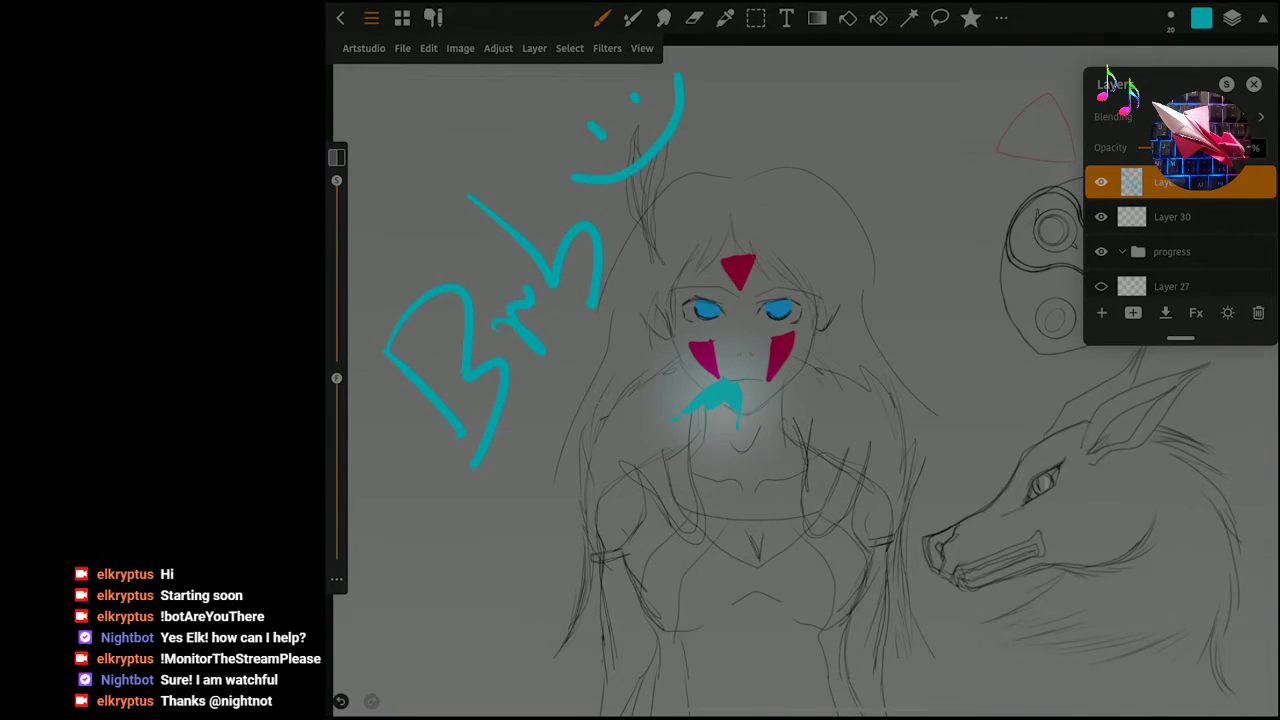
pyautogui.press('Delete')
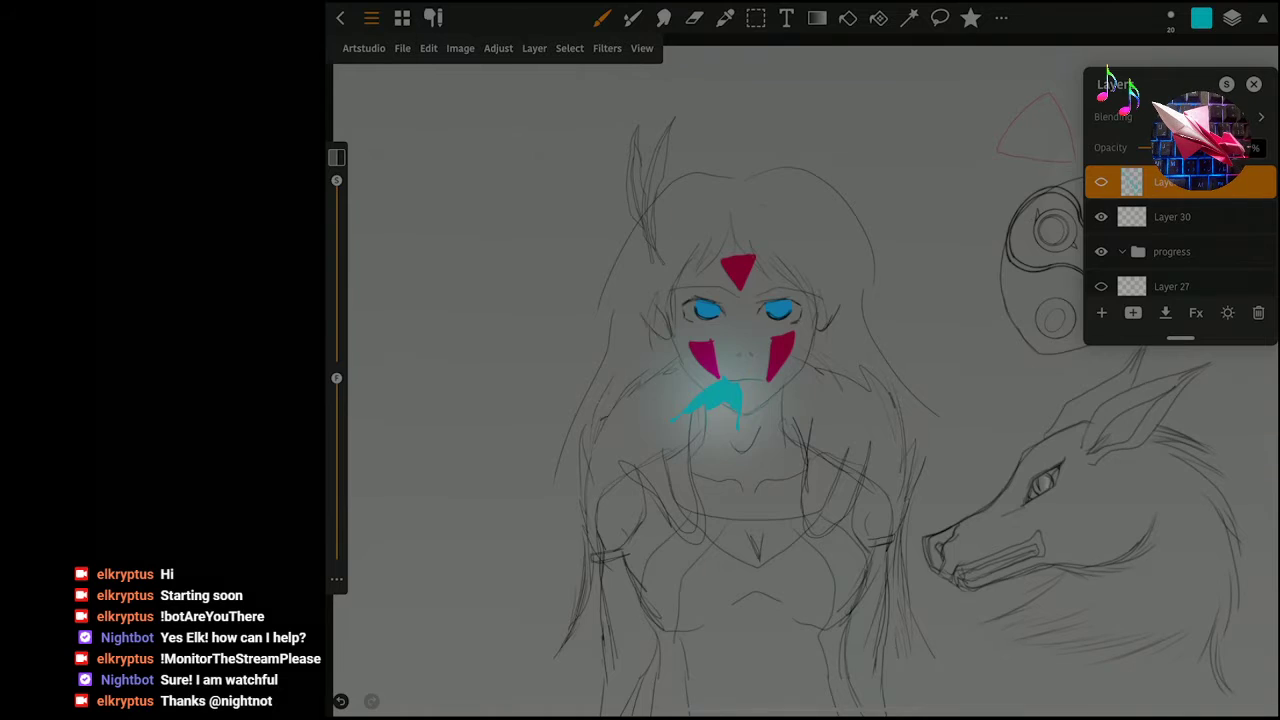
pyautogui.click(402, 48)
pyautogui.click(440, 141)
# In the progress group, hide and delete Layer 8 holding the blue BRB scribbles.
pyautogui.scroll(-2, 1180, 240)
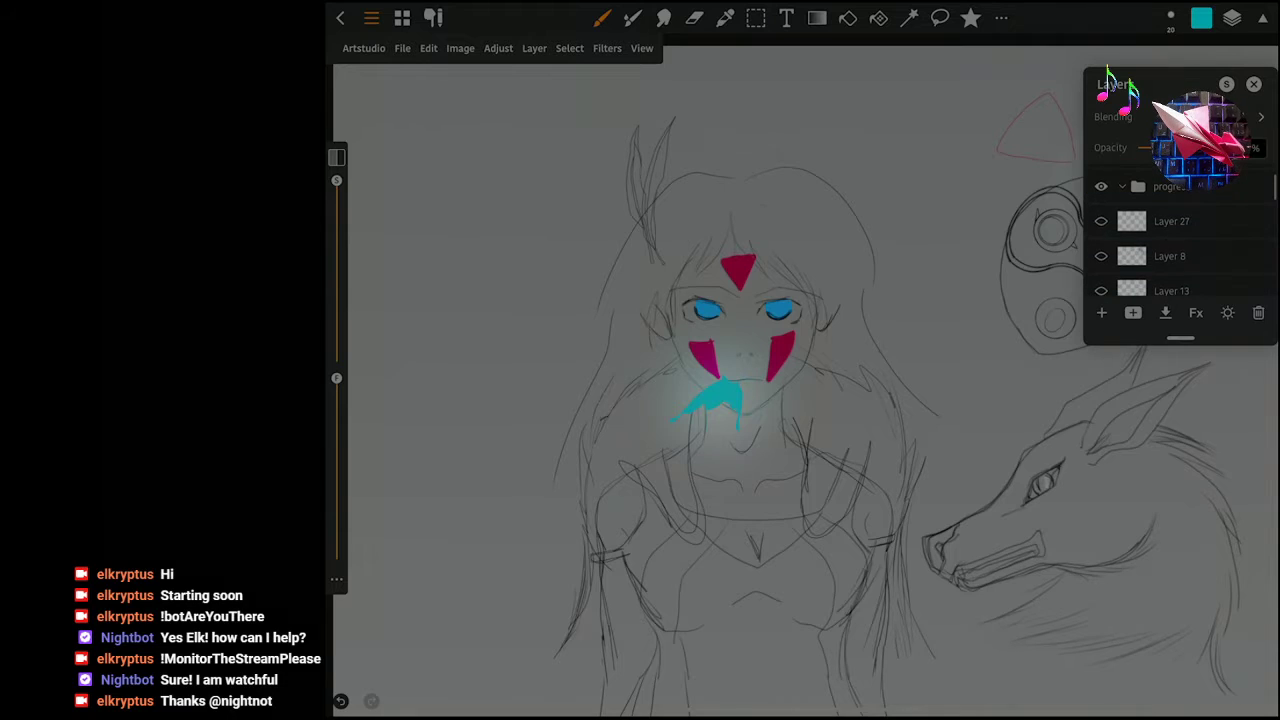
pyautogui.click(1200, 192)
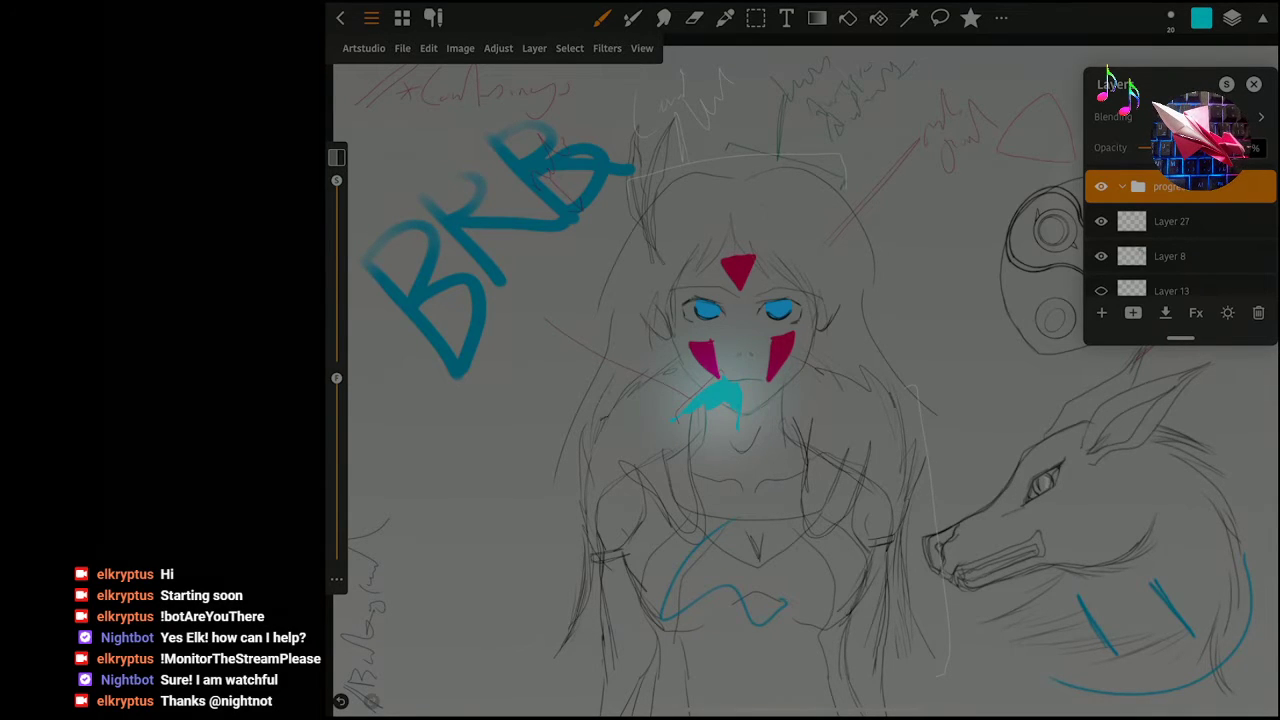
pyautogui.click(1101, 256)
pyautogui.click(1170, 256)
pyautogui.click(1258, 312)
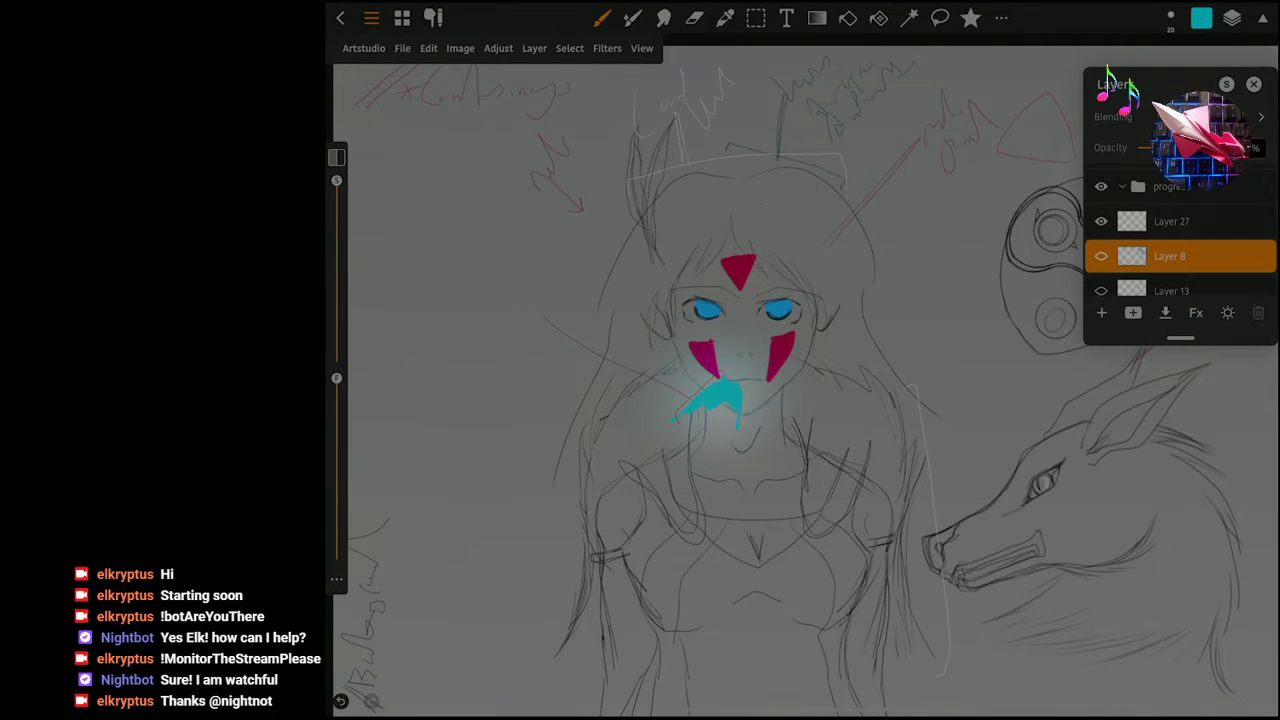
pyautogui.click(1170, 221)
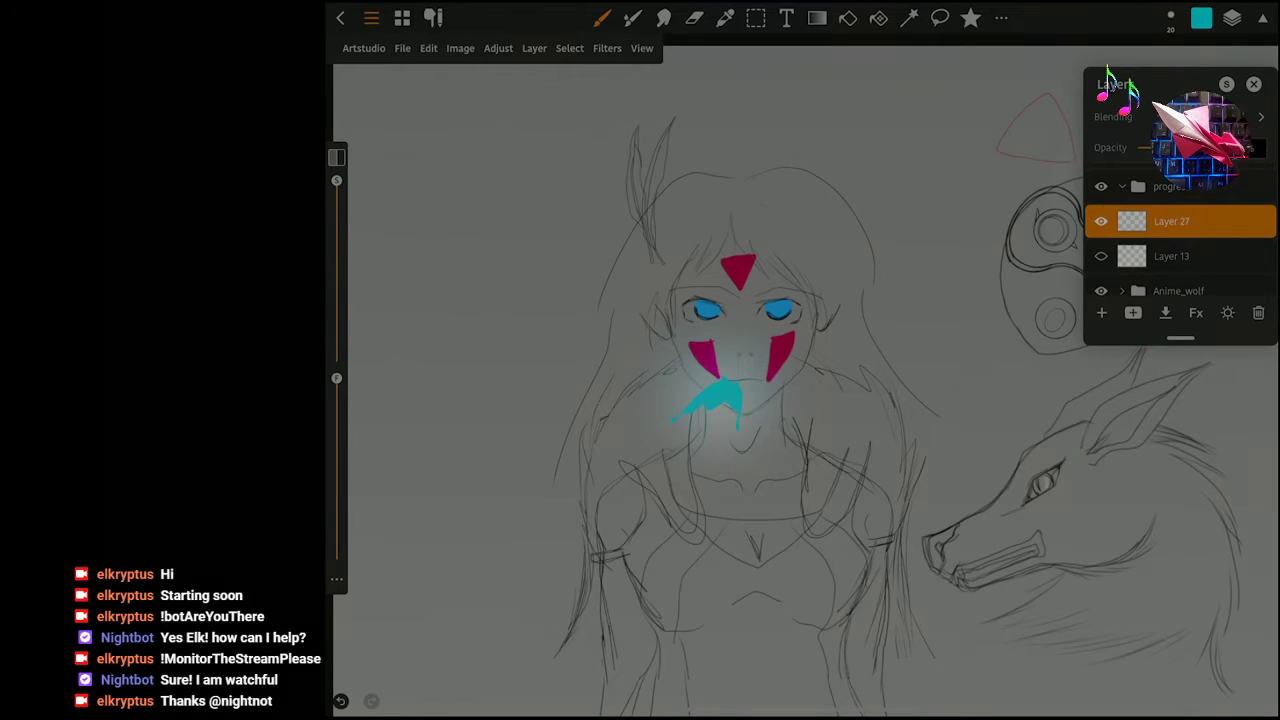
pyautogui.scroll(-5, 805, 380)
pyautogui.scroll(3, 923, 458)
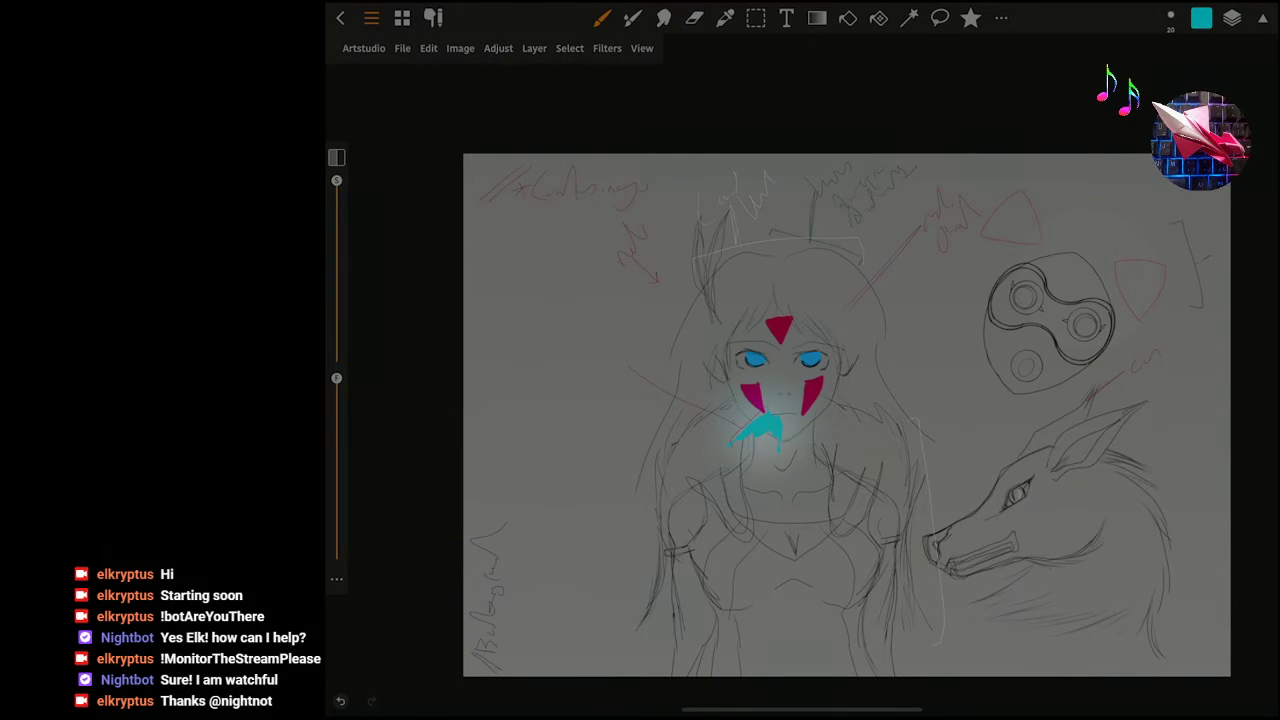
# Save the sketch and collapse the colours layer group.
pyautogui.click(402, 48)
pyautogui.click(415, 140)
pyautogui.click(1232, 18)
pyautogui.scroll(-3, 1180, 230)
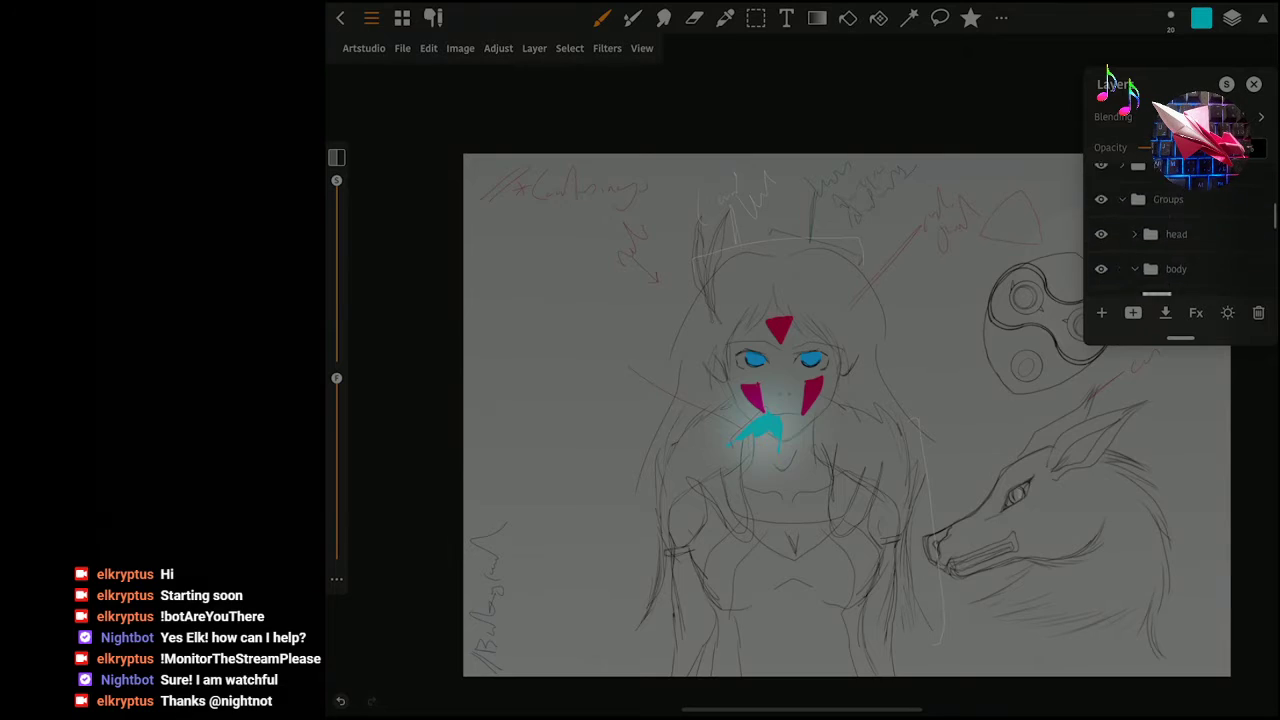
pyautogui.scroll(3, 1180, 230)
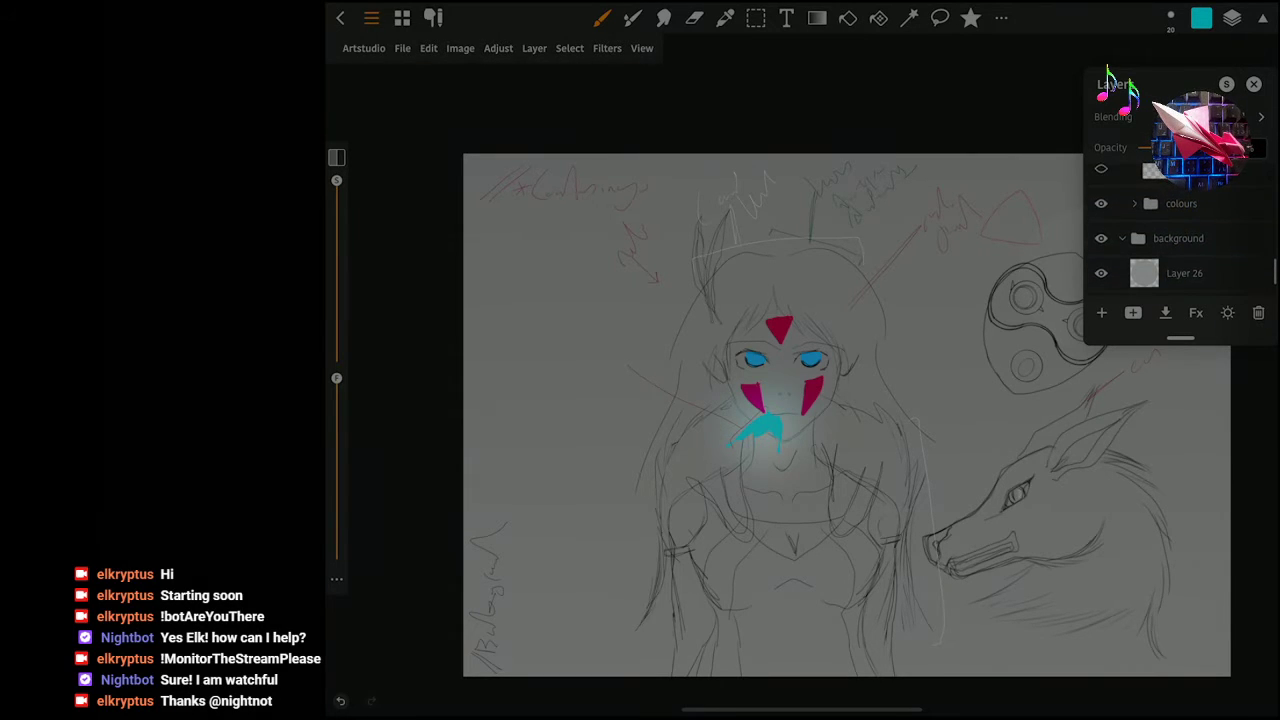
pyautogui.scroll(-1, 1180, 230)
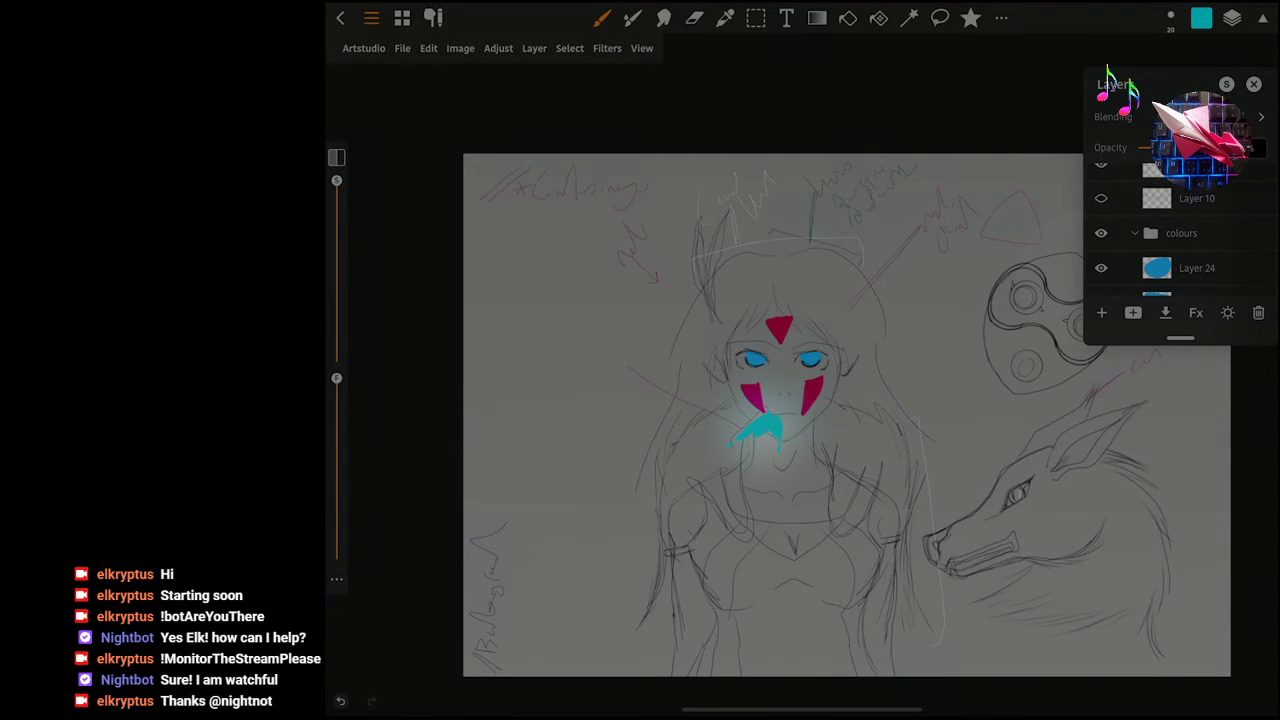
pyautogui.scroll(-2, 1180, 230)
pyautogui.click(1134, 170)
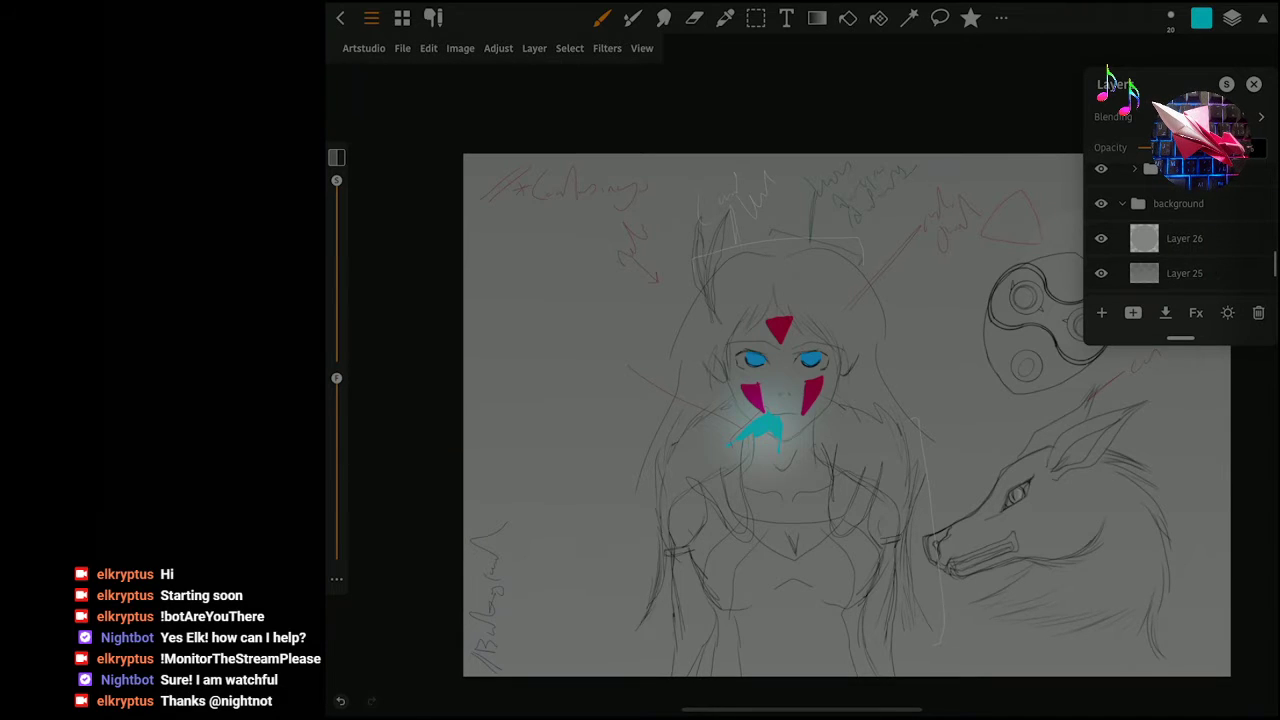
pyautogui.click(1180, 170)
pyautogui.click(1254, 84)
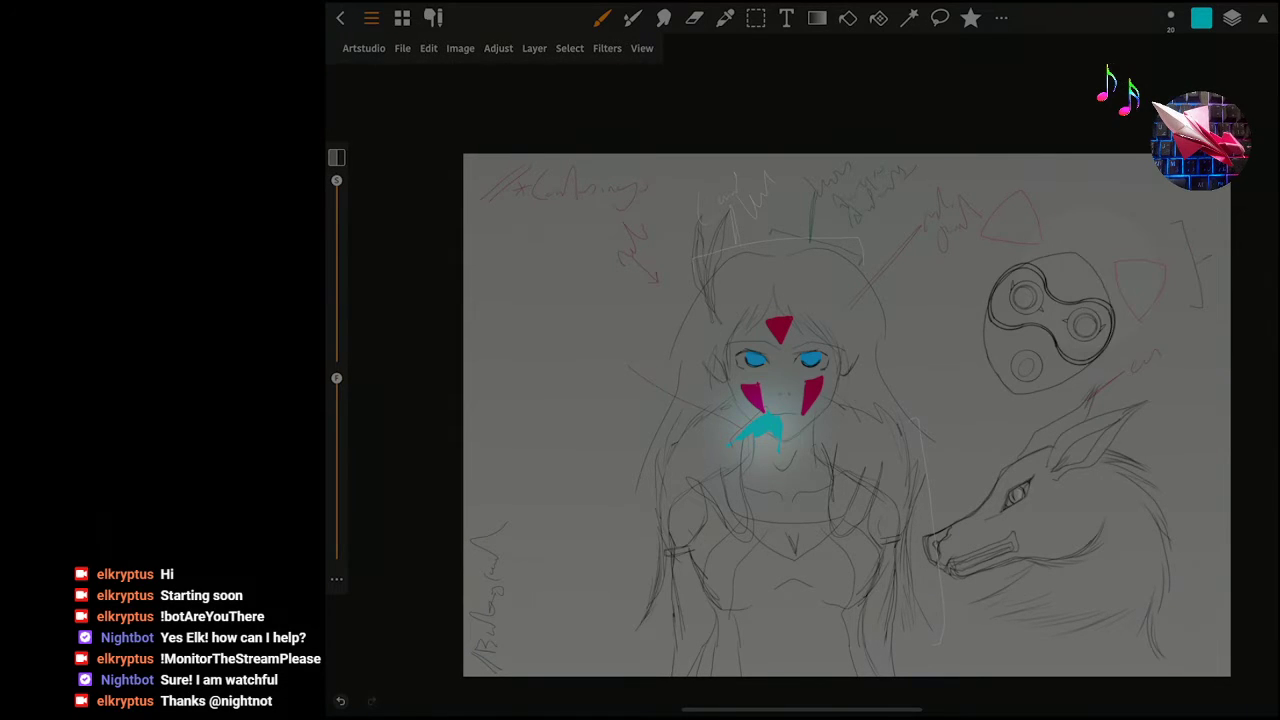
# Add and delete a temporary Layer 32, save again, and show the cyan colour picker.
pyautogui.click(1232, 17)
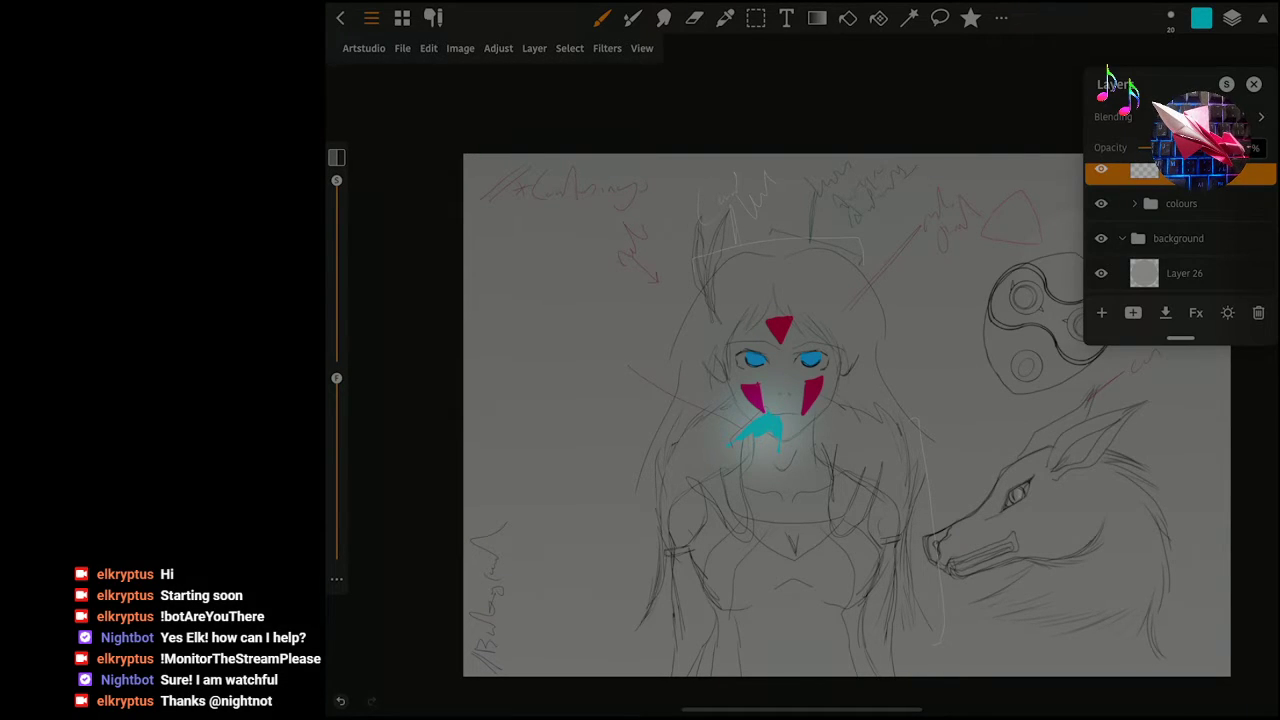
pyautogui.click(1101, 312)
pyautogui.moveTo(1184, 205); pyautogui.dragTo(1181, 240)
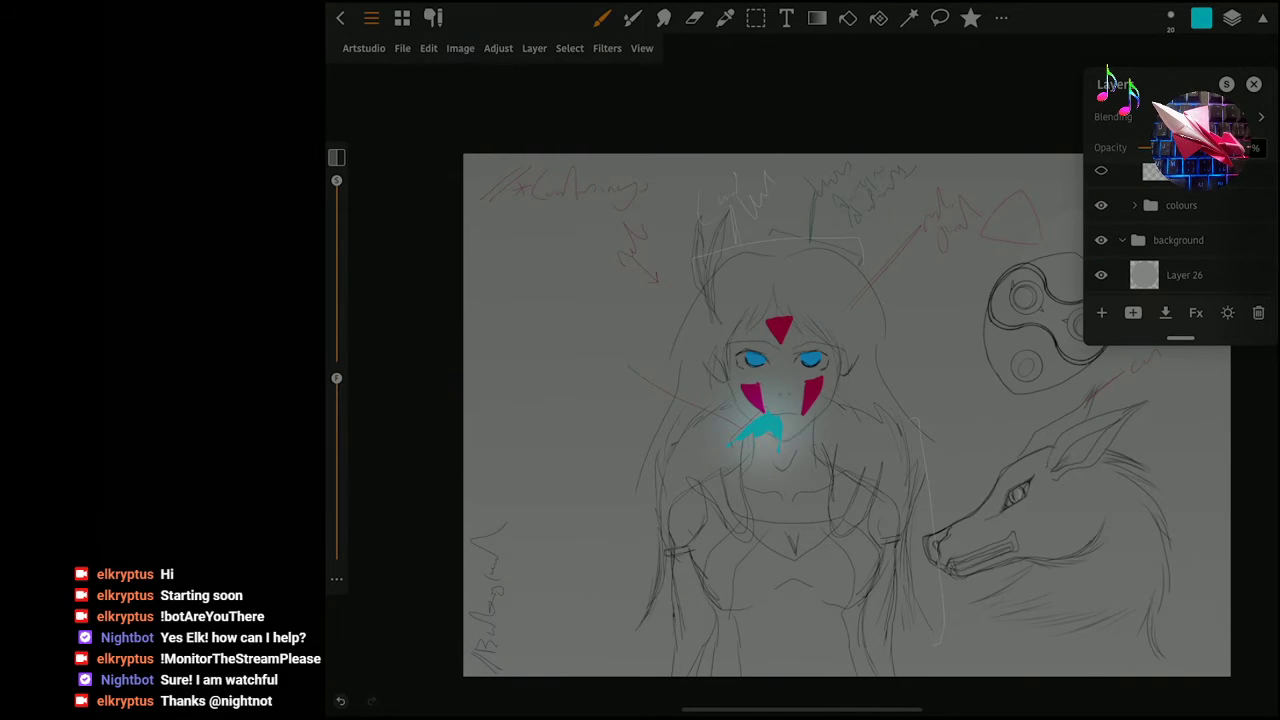
pyautogui.click(402, 48)
pyautogui.click(420, 138)
pyautogui.click(1201, 18)
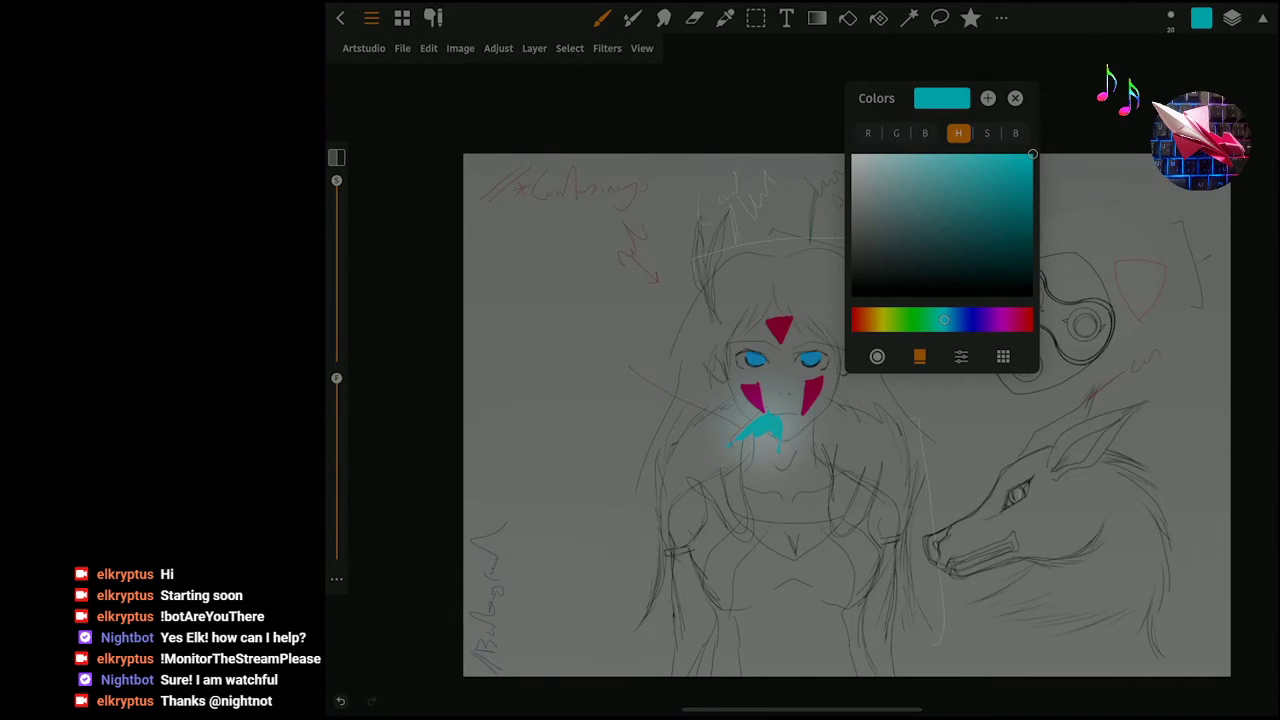
# Select the Hard 2000 brush, undo the stray cyan stroke, and choose dark grey.
pyautogui.click(601, 18)
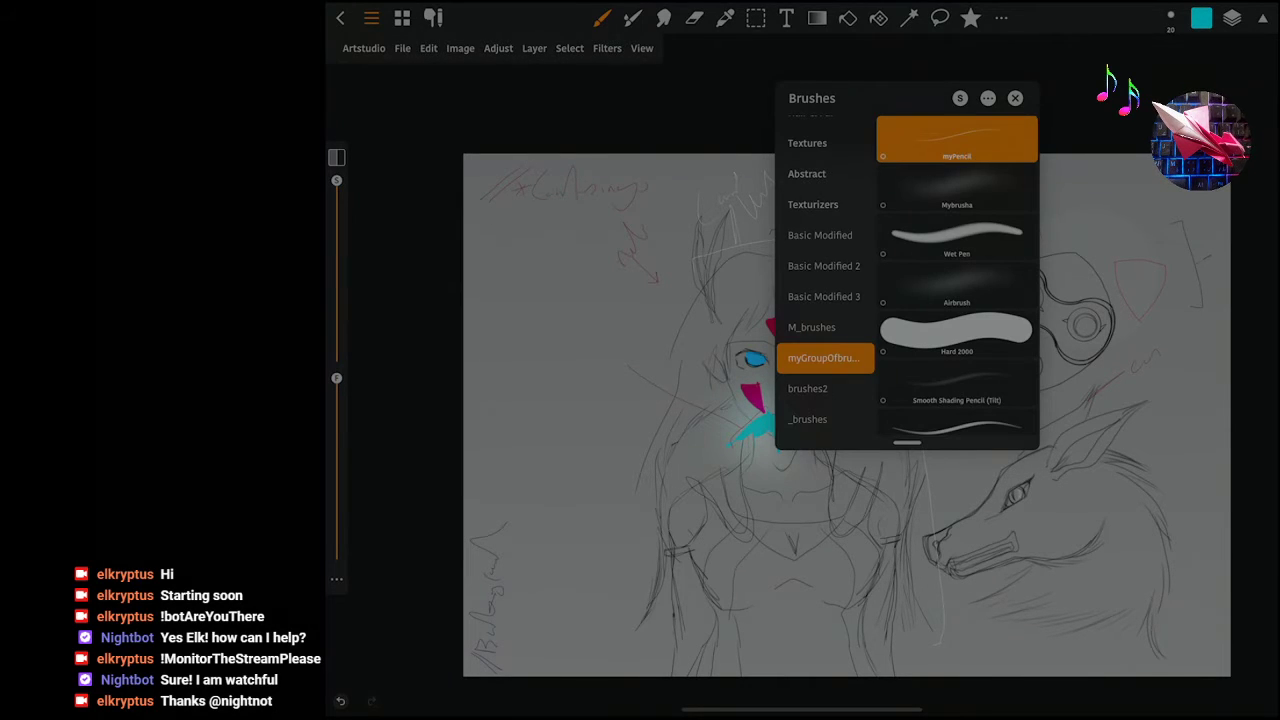
pyautogui.click(956, 333)
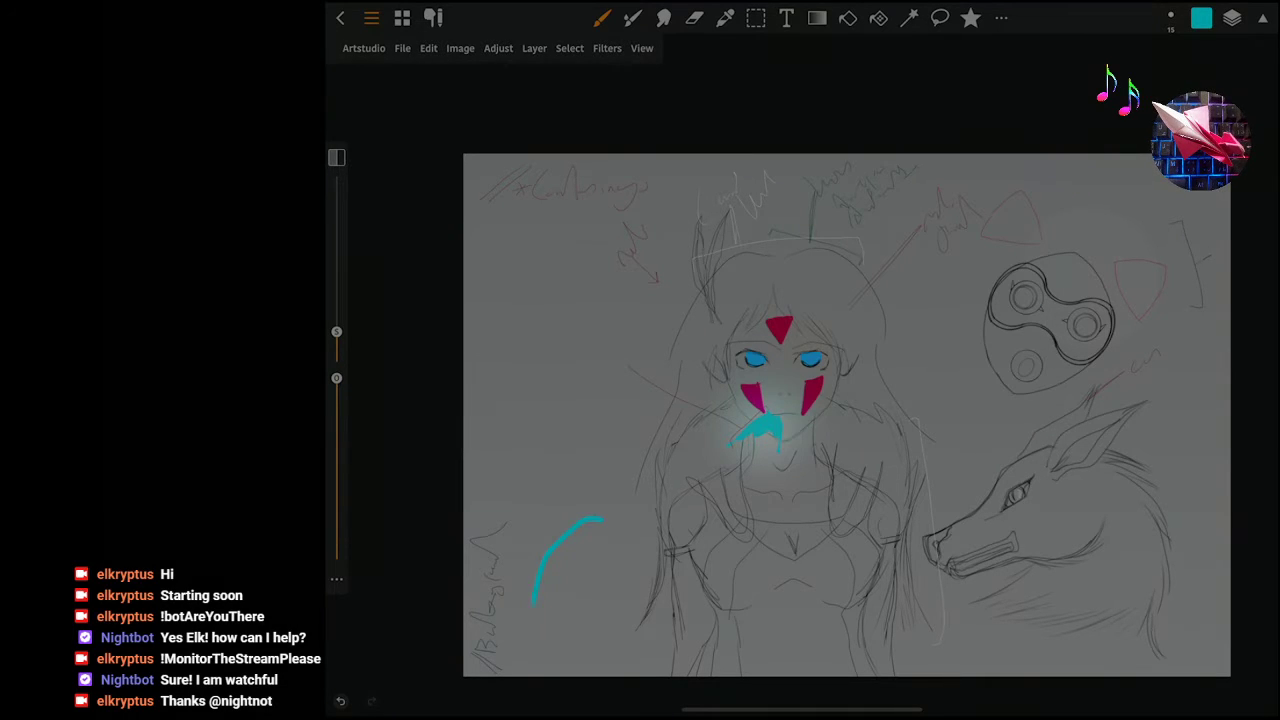
pyautogui.hotkey('ctrl', 'z')
pyautogui.click(1201, 17)
pyautogui.click(851, 258)
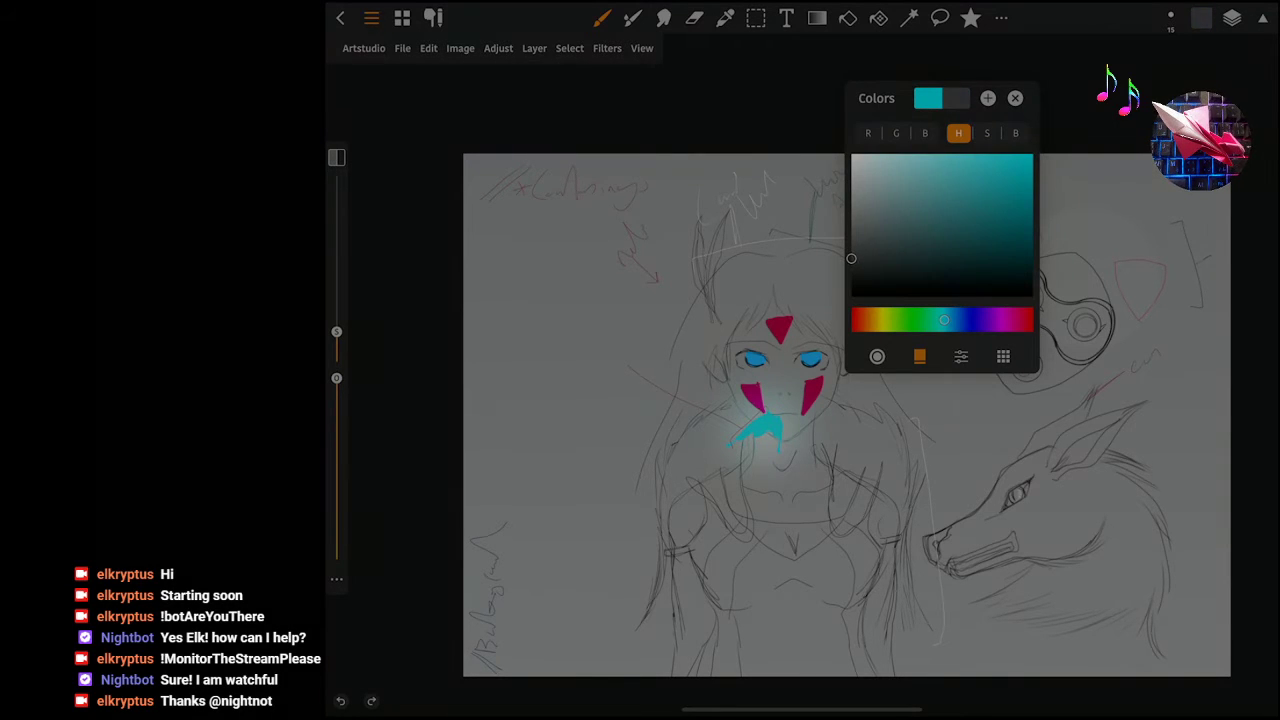
pyautogui.click(1015, 98)
# Draw dark grey vertical stripes down both sides of the girl's torso.
pyautogui.moveTo(762, 556); pyautogui.dragTo(755, 676)
pyautogui.moveTo(818, 561)
pyautogui.mouseDown()
pyautogui.moveTo(818, 674)
pyautogui.moveTo(790, 565)
pyautogui.moveTo(762, 566)
pyautogui.mouseUp()
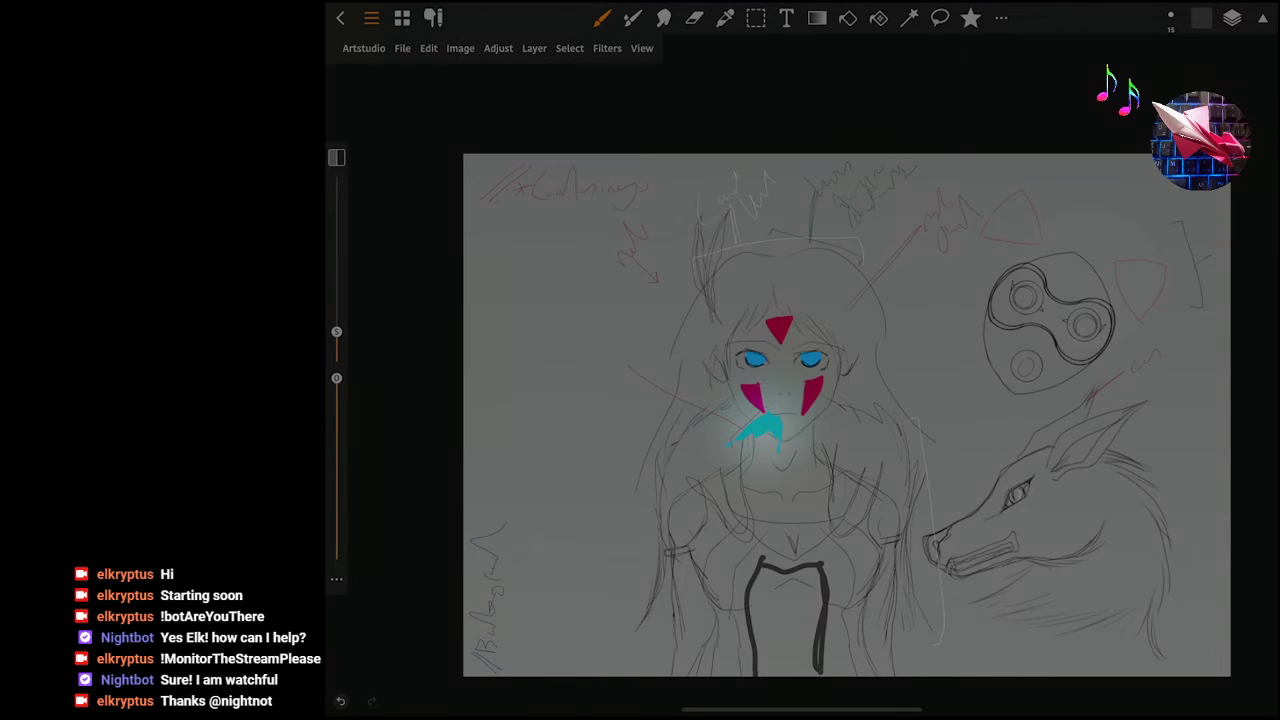
pyautogui.moveTo(716, 480); pyautogui.dragTo(698, 570)
pyautogui.moveTo(866, 484)
pyautogui.mouseDown()
pyautogui.moveTo(861, 538)
pyautogui.moveTo(810, 560)
pyautogui.mouseUp()
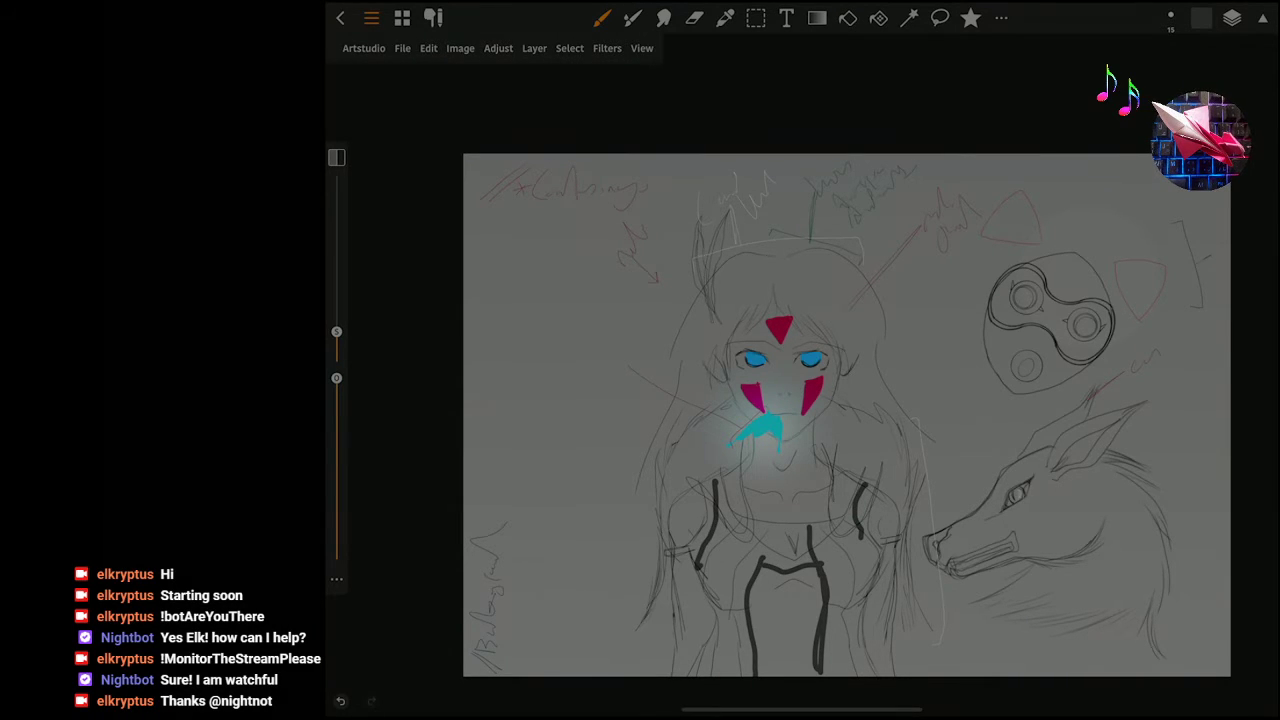
pyautogui.click(340, 701)
pyautogui.moveTo(690, 676); pyautogui.dragTo(703, 641)
# Expand the colours layer group and select Layer 33.
pyautogui.click(1232, 18)
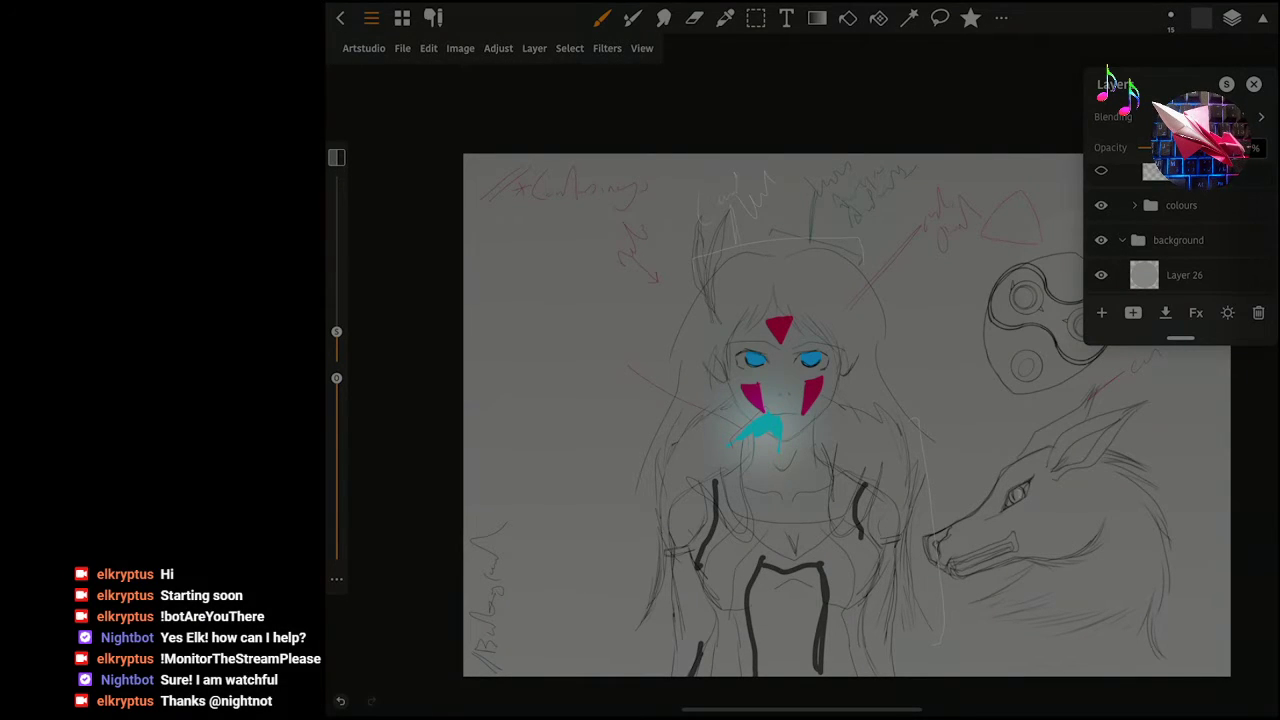
pyautogui.click(1184, 275)
pyautogui.scroll(2, 1180, 240)
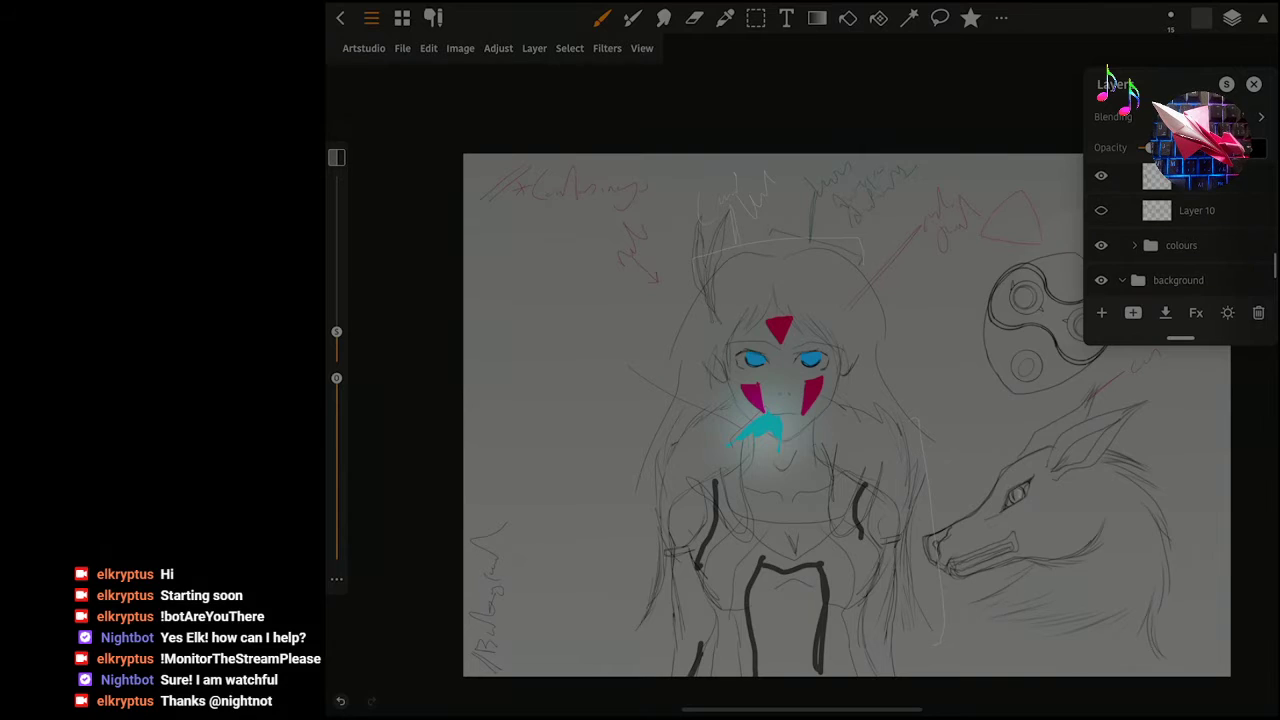
pyautogui.click(1134, 245)
pyautogui.click(1196, 270)
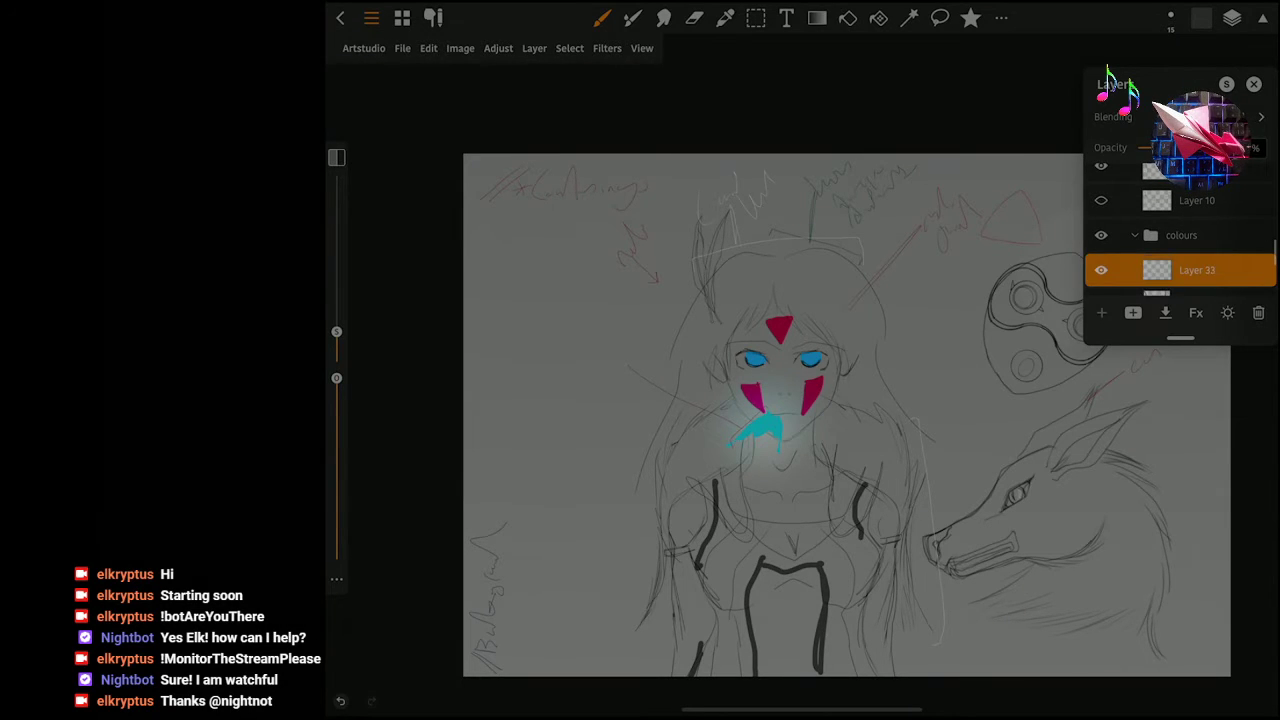
pyautogui.click(1232, 18)
# Save the sketch with its new outfit stripes.
pyautogui.click(428, 48)
pyautogui.click(402, 48)
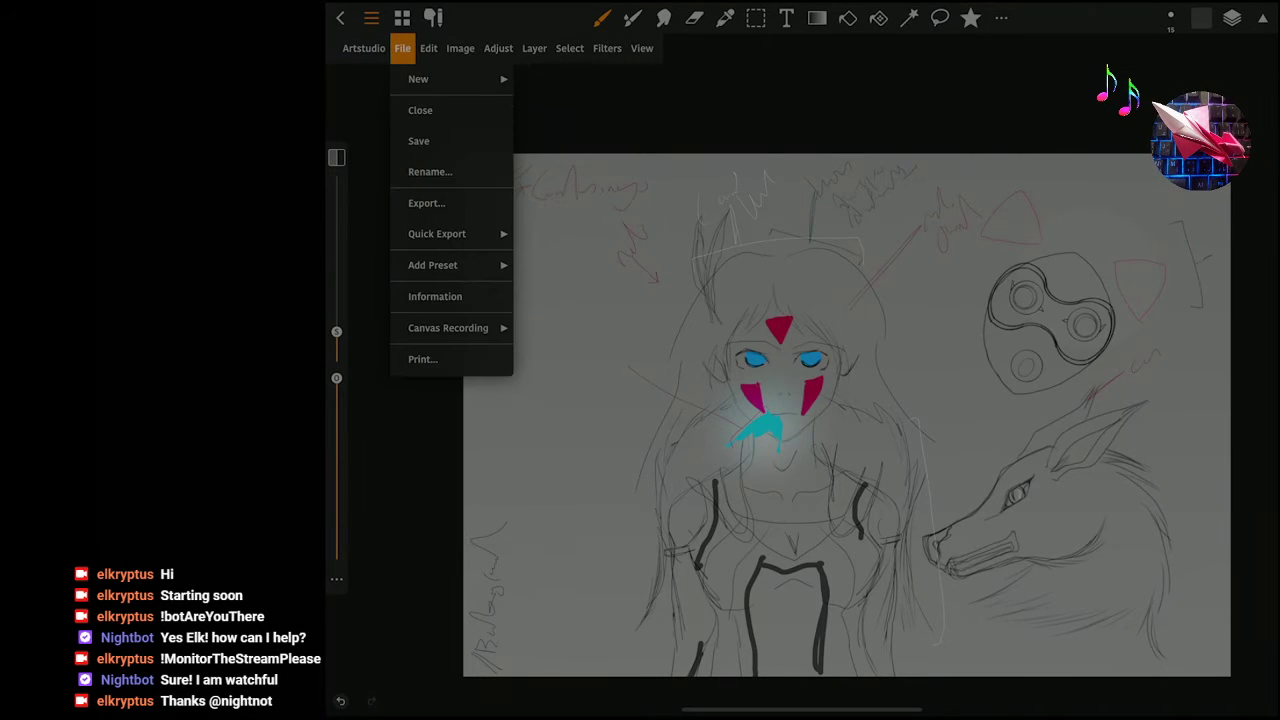
pyautogui.click(420, 137)
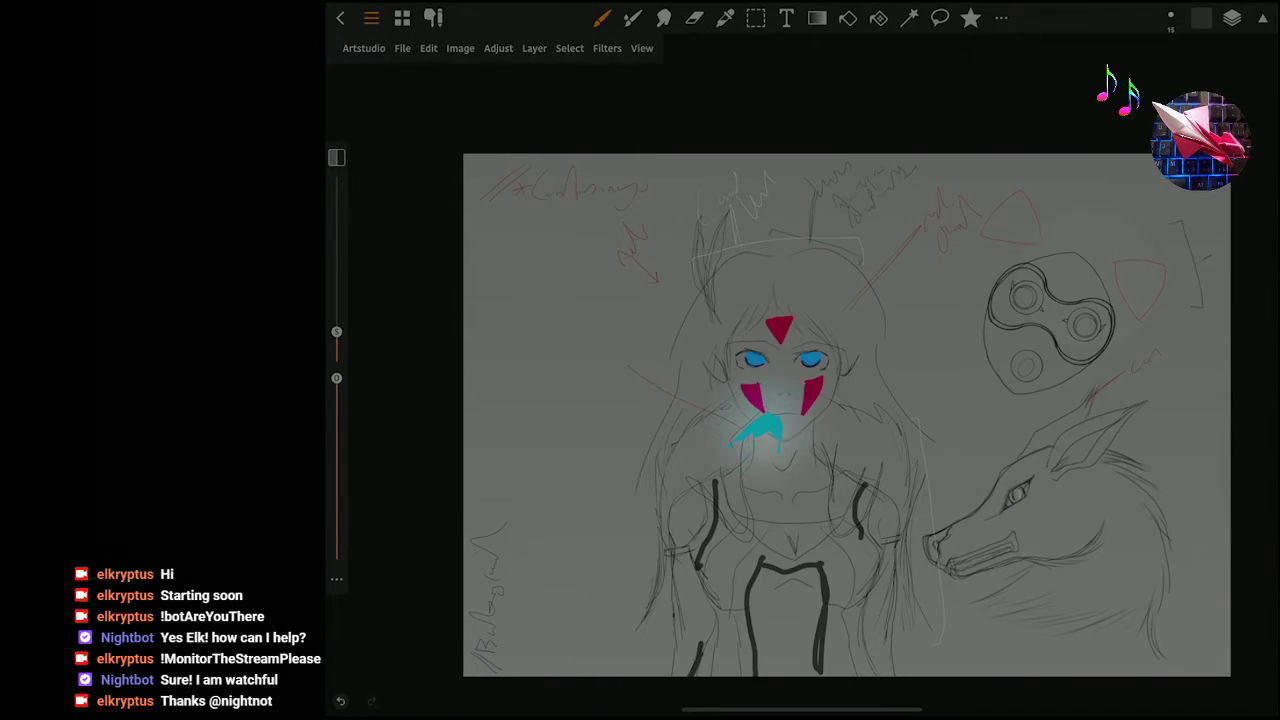
# Switch to a deep blue and paint a double stripe down the left torso.
pyautogui.click(1232, 18)
pyautogui.click(1201, 18)
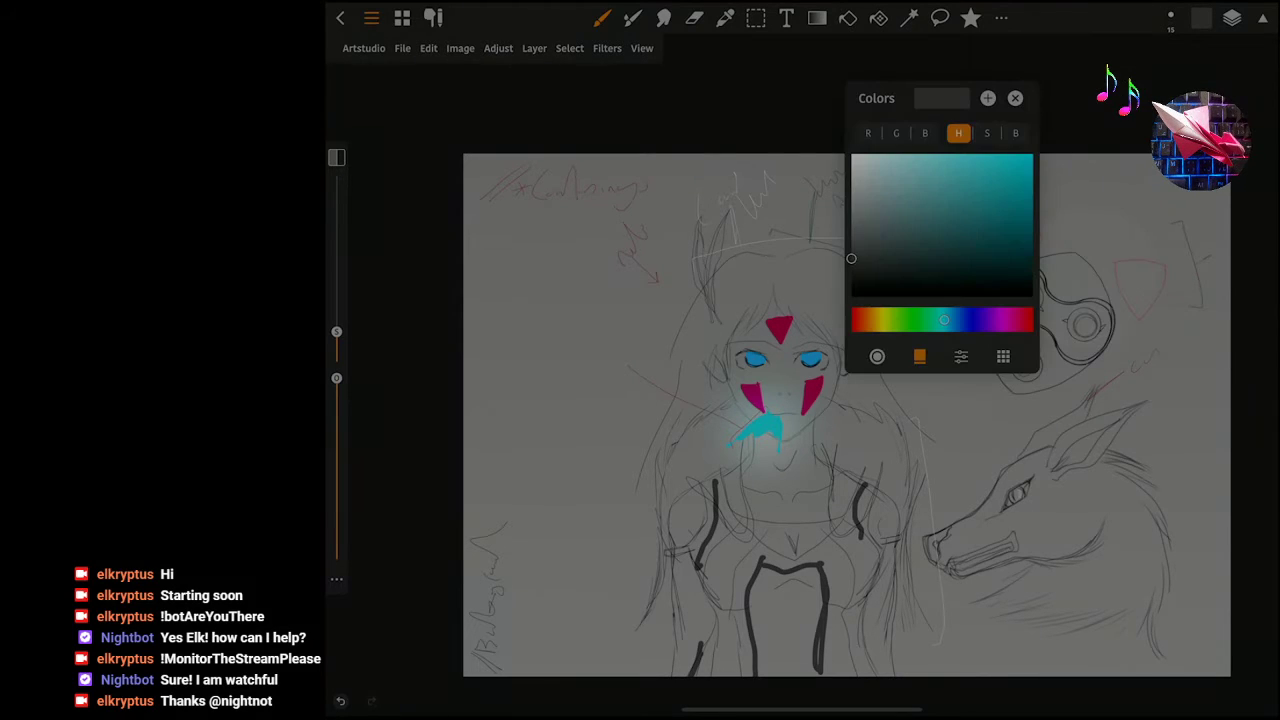
pyautogui.moveTo(944, 319); pyautogui.dragTo(969, 319)
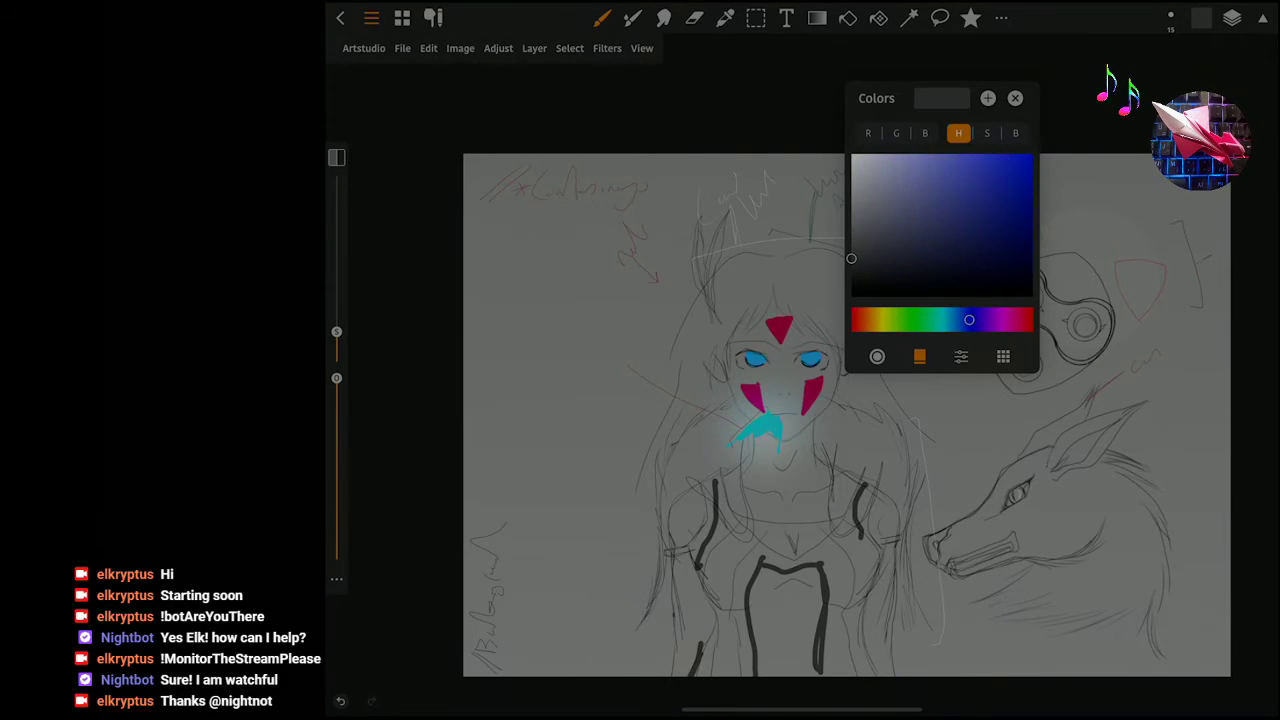
pyautogui.moveTo(851, 258); pyautogui.dragTo(1032, 264)
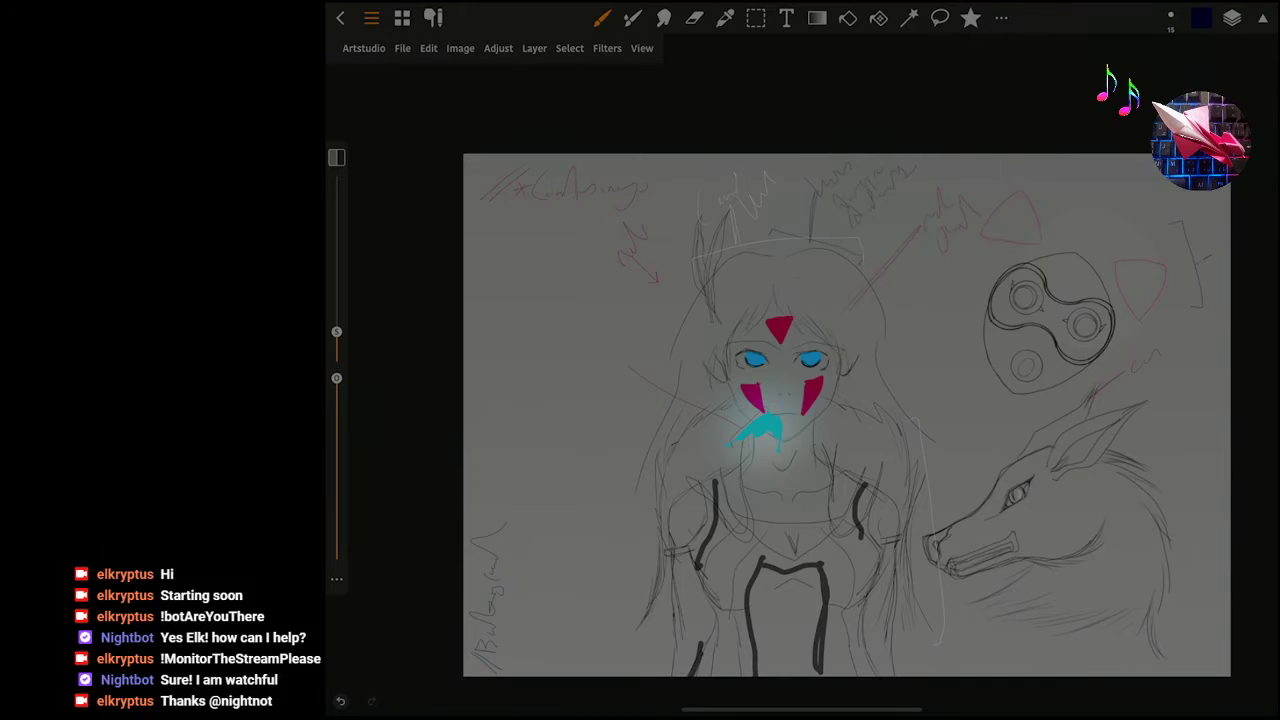
pyautogui.moveTo(746, 534); pyautogui.dragTo(713, 657)
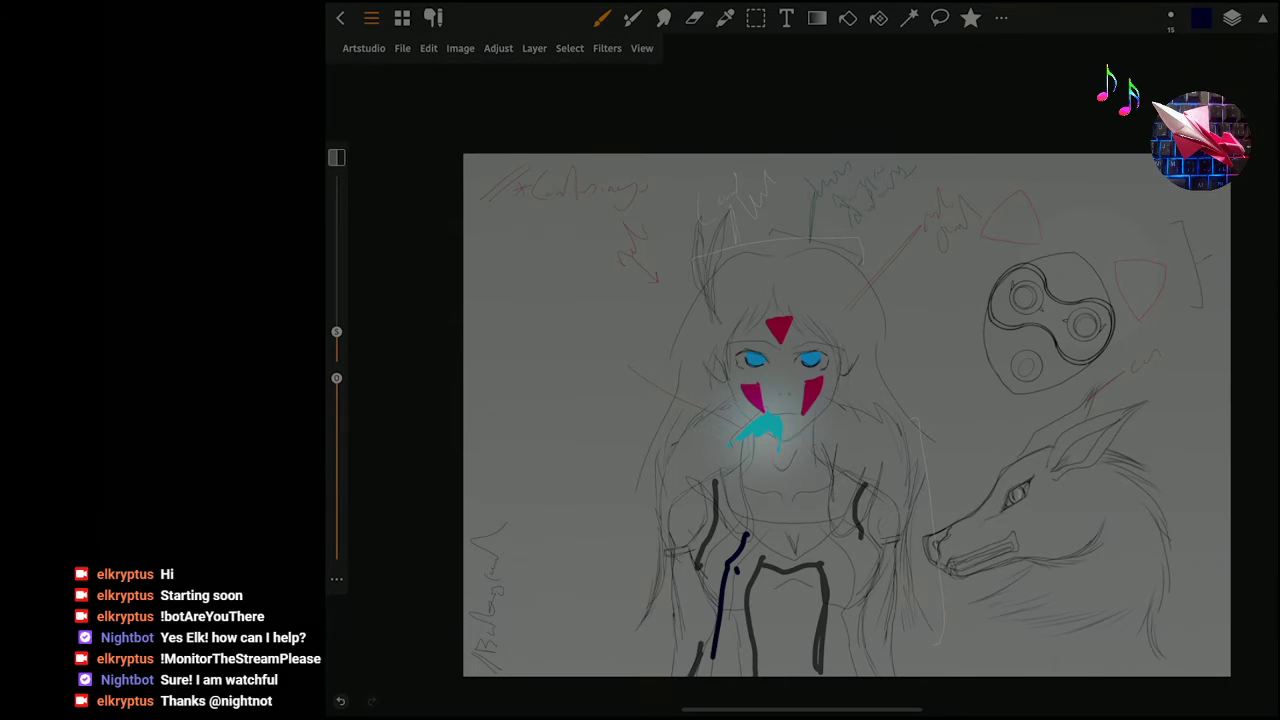
pyautogui.hotkey('ctrl', 'z')
pyautogui.moveTo(750, 537)
pyautogui.mouseDown()
pyautogui.moveTo(724, 562)
pyautogui.moveTo(730, 676)
pyautogui.mouseUp()
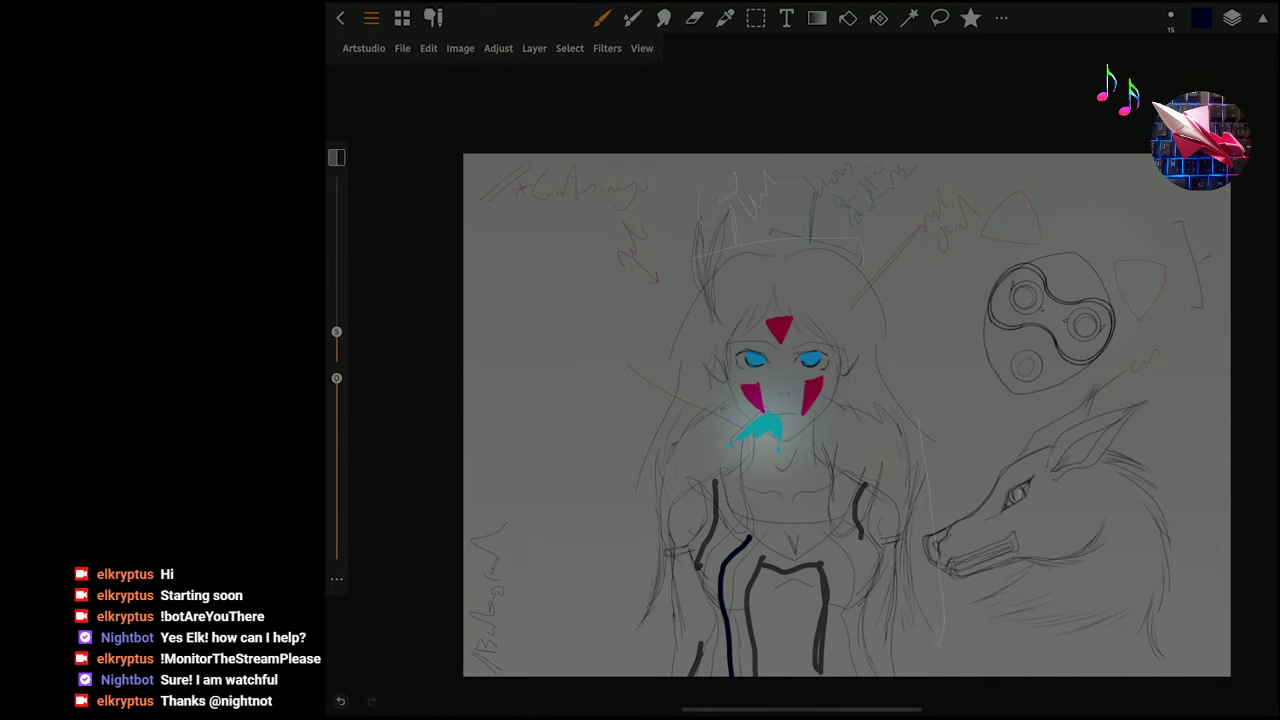
pyautogui.moveTo(754, 538)
pyautogui.mouseDown()
pyautogui.moveTo(724, 552)
pyautogui.moveTo(714, 592)
pyautogui.moveTo(732, 668)
pyautogui.mouseUp()
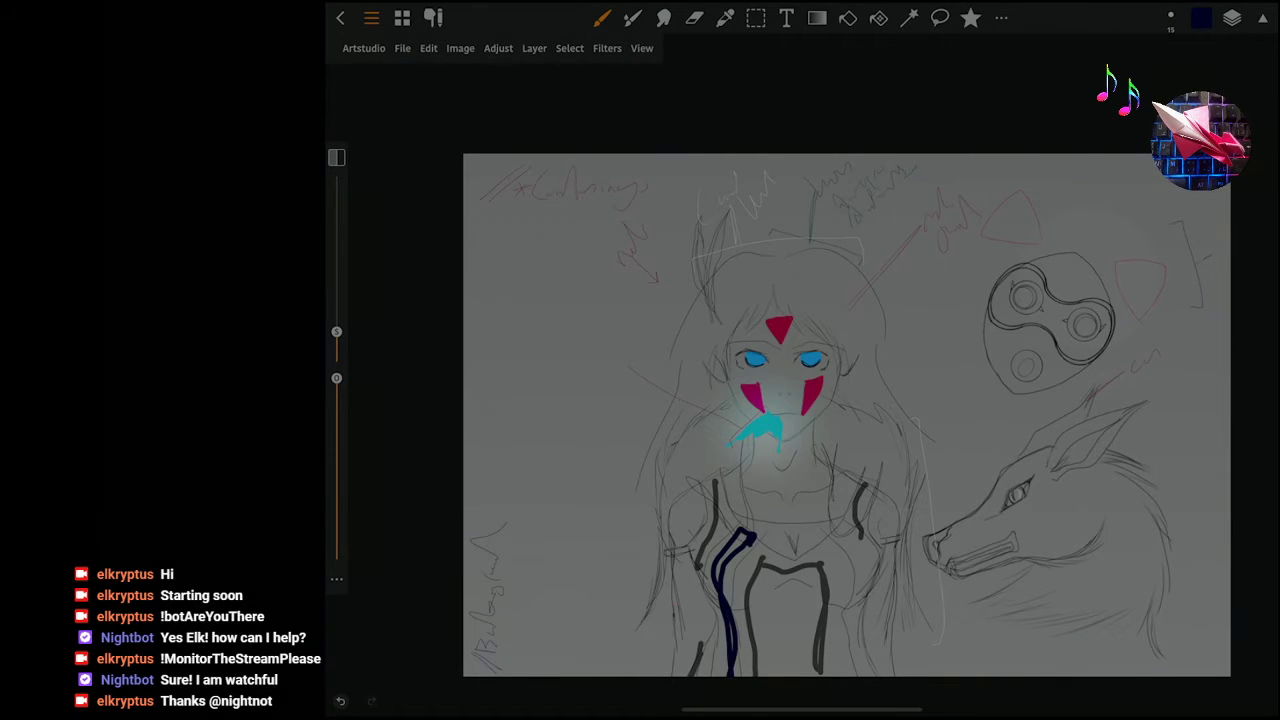
pyautogui.moveTo(744, 534)
pyautogui.mouseDown()
pyautogui.moveTo(724, 582)
pyautogui.moveTo(720, 678)
pyautogui.mouseUp()
# Shift the painting hue to magenta.
pyautogui.click(1232, 18)
pyautogui.click(1232, 18)
pyautogui.click(1202, 18)
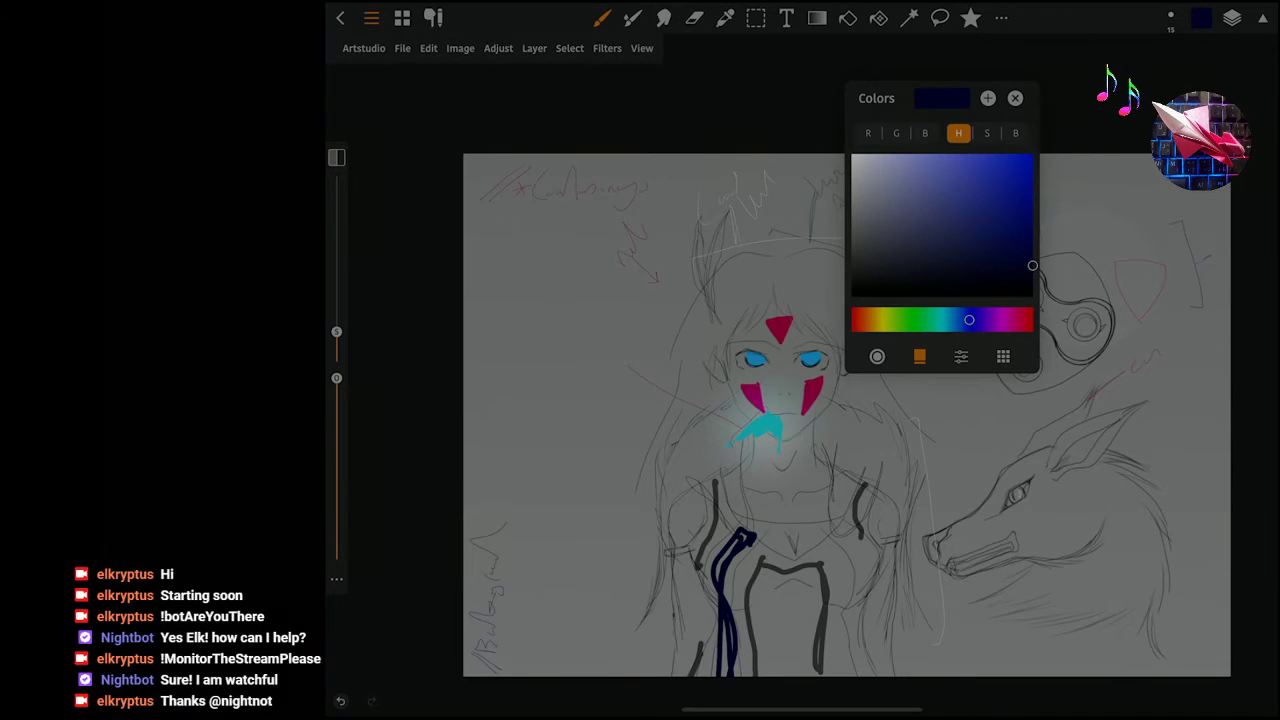
pyautogui.click(1013, 320)
pyautogui.click(1202, 18)
# Try a red stripe on the right torso, undo it, and adjust the red shade.
pyautogui.moveTo(832, 534)
pyautogui.mouseDown()
pyautogui.moveTo(846, 546)
pyautogui.moveTo(866, 664)
pyautogui.mouseUp()
pyautogui.click(340, 701)
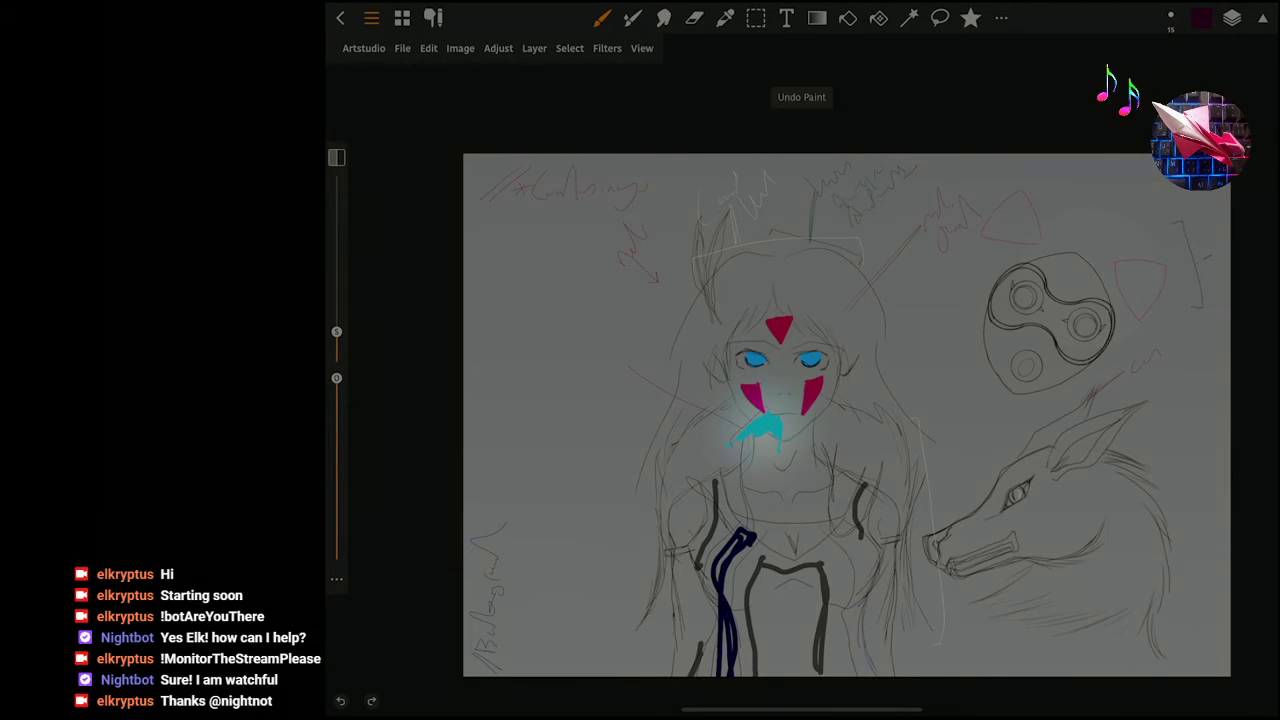
pyautogui.click(1202, 18)
pyautogui.click(1033, 265)
pyautogui.click(1033, 229)
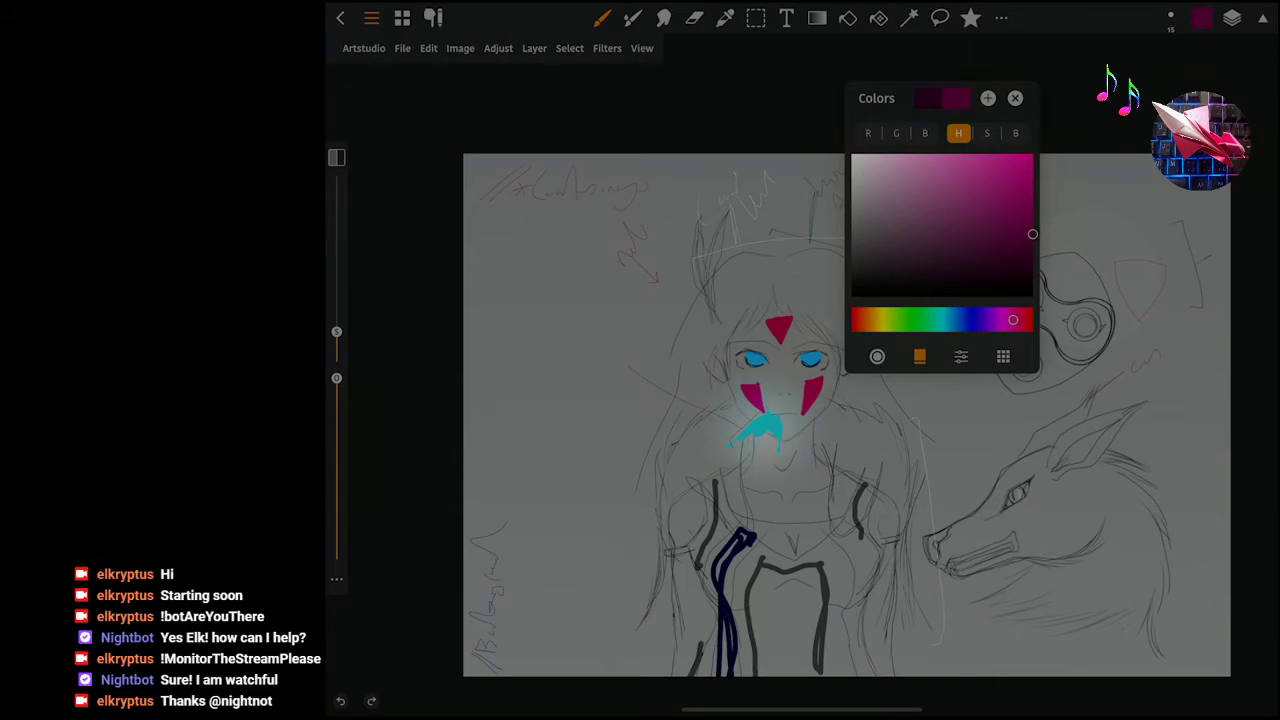
pyautogui.click(1202, 18)
# Paint the dark red stripe down the right torso and save the drawing.
pyautogui.moveTo(842, 530)
pyautogui.mouseDown()
pyautogui.moveTo(868, 596)
pyautogui.moveTo(862, 676)
pyautogui.mouseUp()
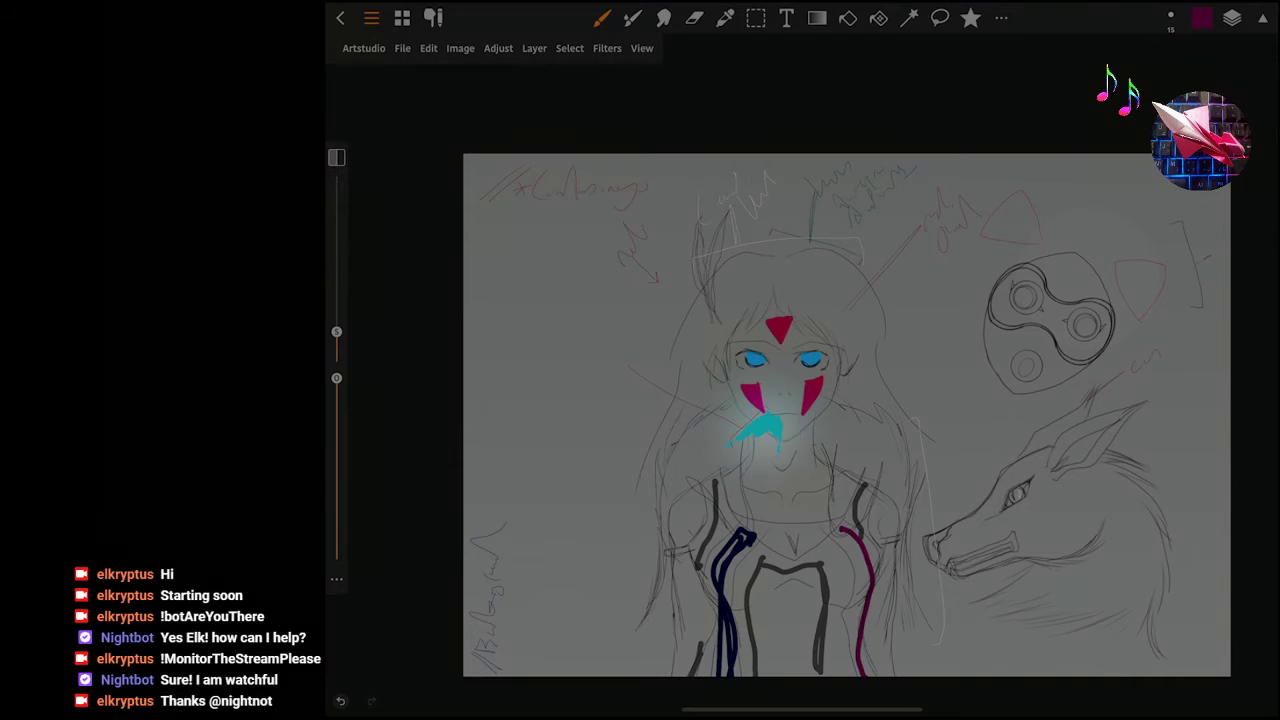
pyautogui.moveTo(836, 530)
pyautogui.mouseDown()
pyautogui.moveTo(860, 572)
pyautogui.moveTo(864, 676)
pyautogui.mouseUp()
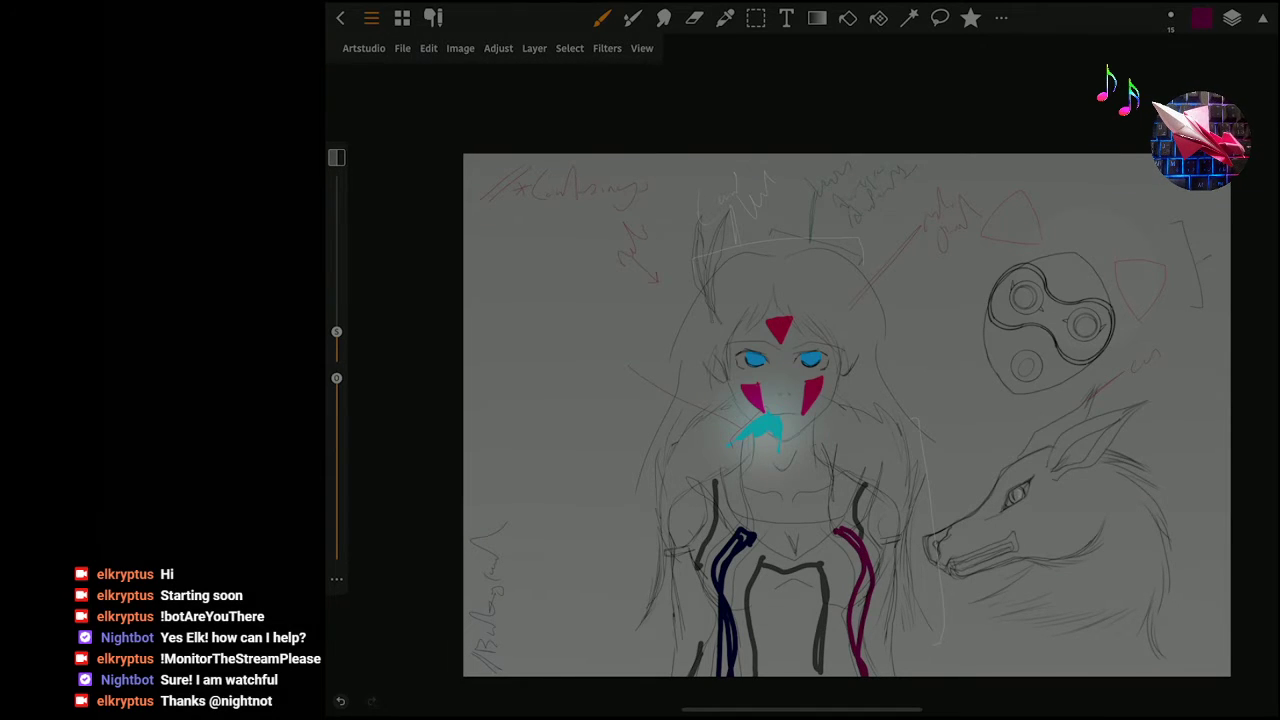
pyautogui.moveTo(862, 578); pyautogui.dragTo(866, 662)
pyautogui.click(402, 48)
pyautogui.click(430, 140)
# Add a new layer and pick a light beige painting colour.
pyautogui.click(1232, 17)
pyautogui.click(1101, 312)
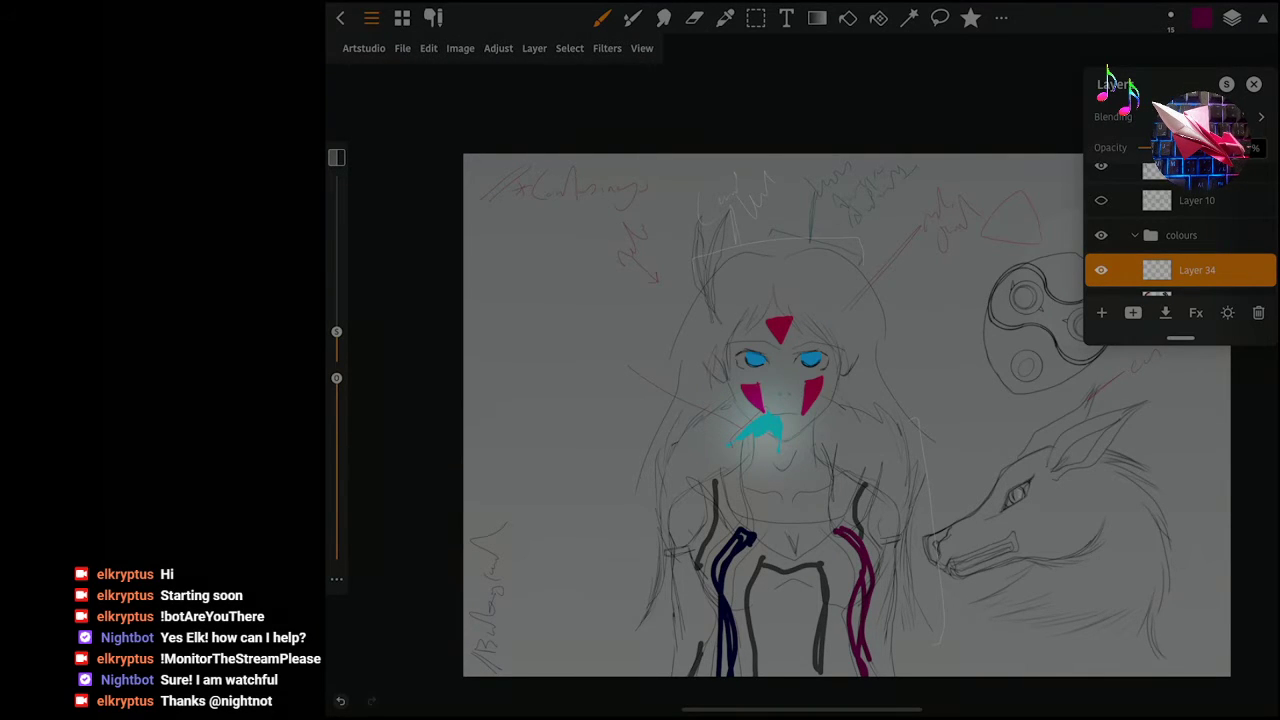
pyautogui.click(1232, 17)
pyautogui.click(1201, 17)
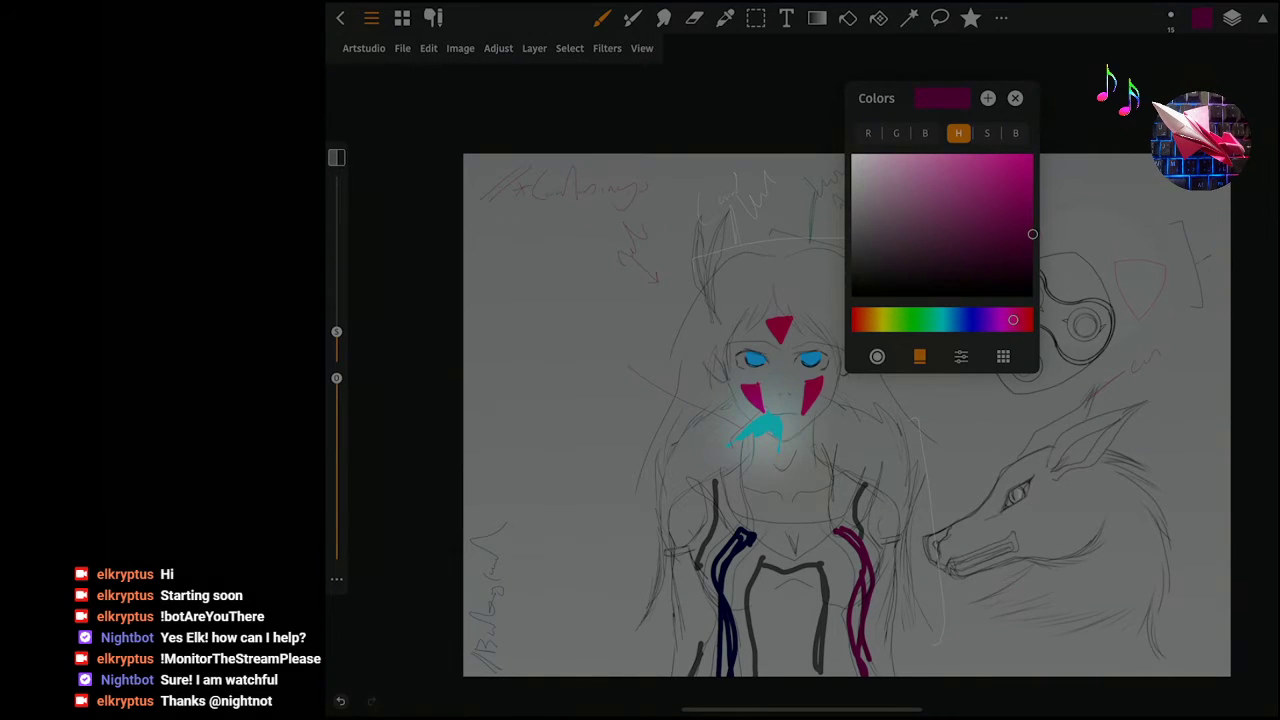
pyautogui.moveTo(1013, 320); pyautogui.dragTo(866, 320)
pyautogui.moveTo(1032, 234)
pyautogui.mouseDown()
pyautogui.moveTo(932, 154)
pyautogui.moveTo(881, 154)
pyautogui.moveTo(893, 154)
pyautogui.mouseUp()
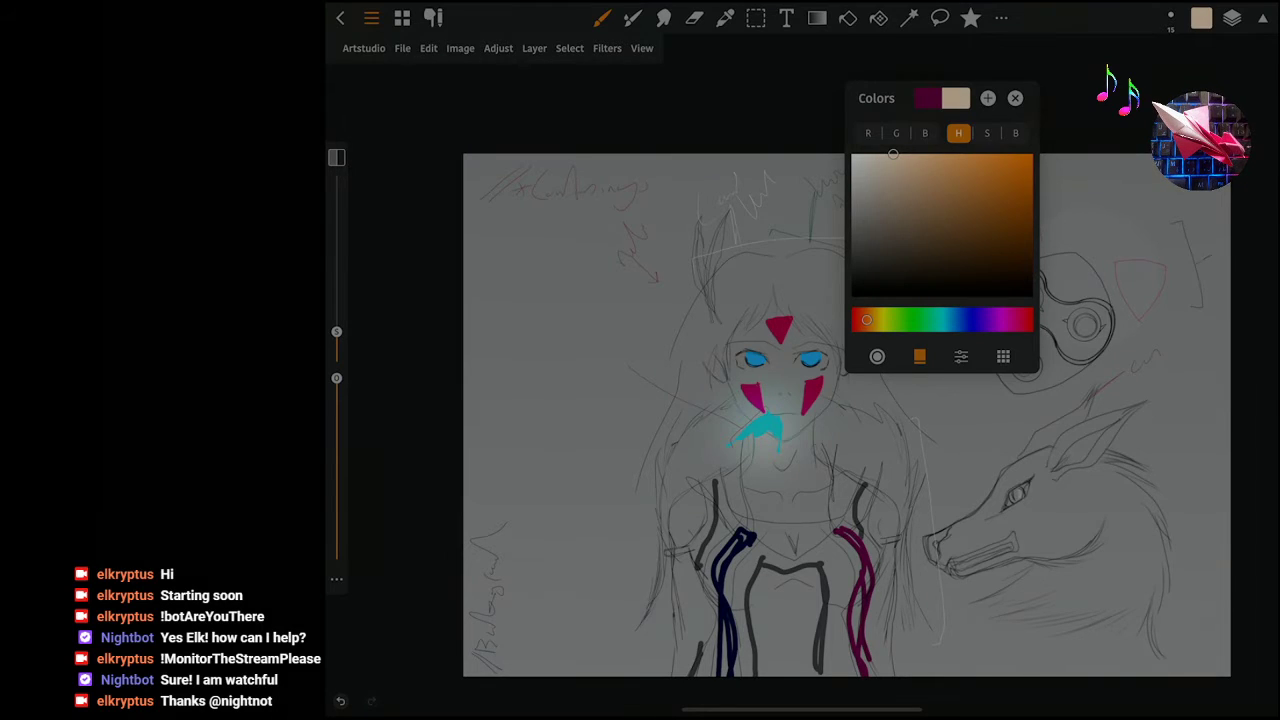
pyautogui.click(1015, 97)
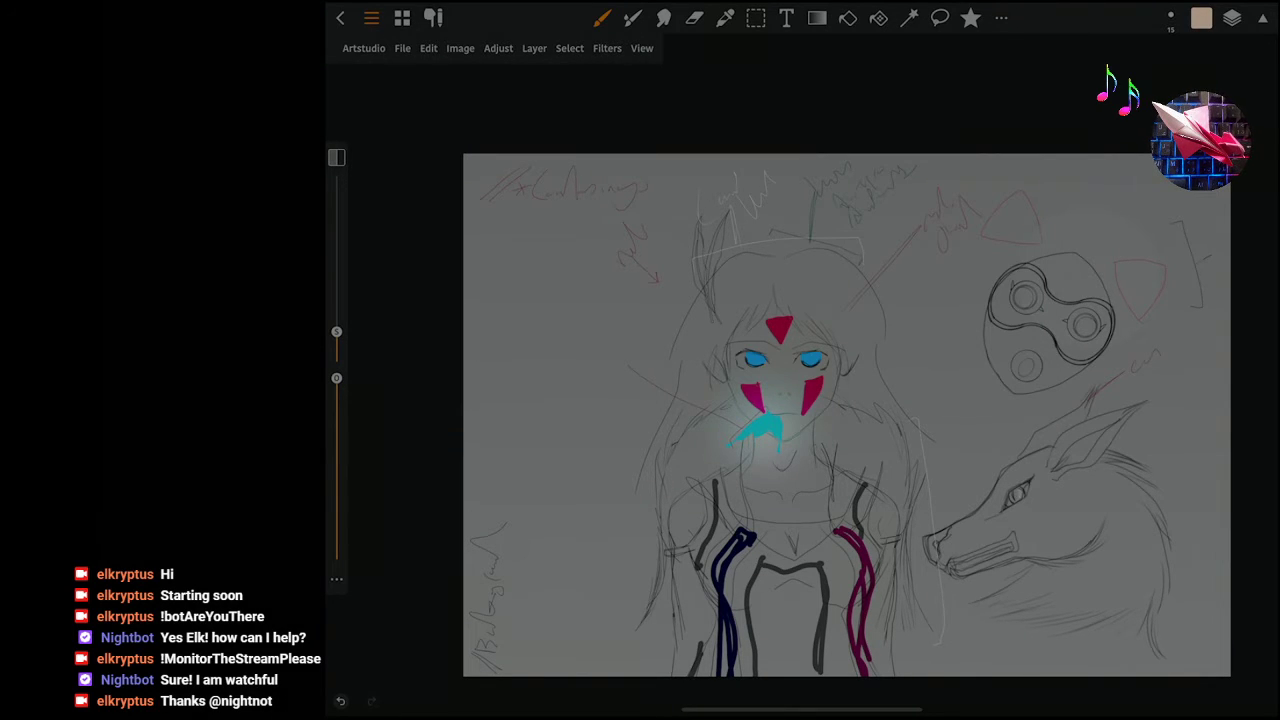
# Trace beige lines over the girl's face, eyes, forehead hair and mouth.
pyautogui.moveTo(790, 452); pyautogui.dragTo(785, 492)
pyautogui.moveTo(797, 334)
pyautogui.mouseDown()
pyautogui.moveTo(805, 424)
pyautogui.moveTo(835, 356)
pyautogui.moveTo(844, 374)
pyautogui.mouseUp()
pyautogui.click(340, 701)
pyautogui.moveTo(722, 373)
pyautogui.mouseDown()
pyautogui.moveTo(716, 385)
pyautogui.moveTo(733, 376)
pyautogui.moveTo(752, 420)
pyautogui.moveTo(845, 341)
pyautogui.moveTo(774, 415)
pyautogui.mouseUp()
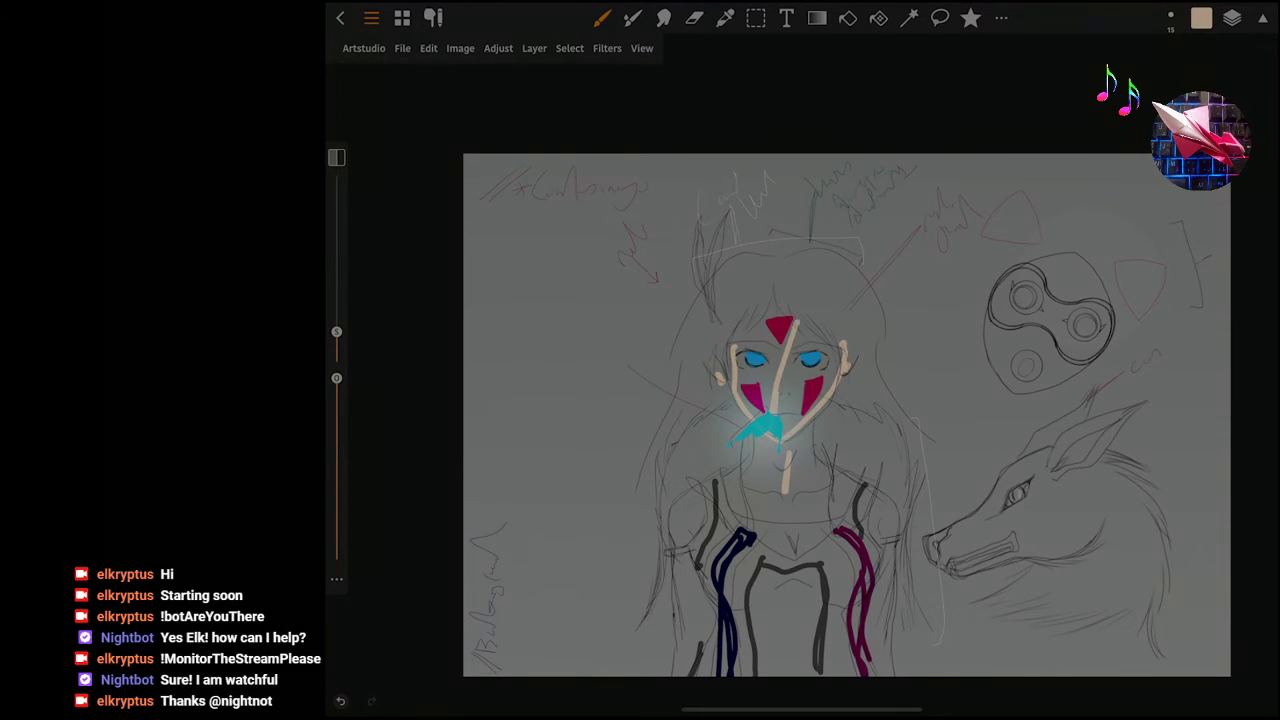
pyautogui.moveTo(780, 370)
pyautogui.mouseDown()
pyautogui.moveTo(762, 312)
pyautogui.moveTo(782, 306)
pyautogui.moveTo(840, 340)
pyautogui.mouseUp()
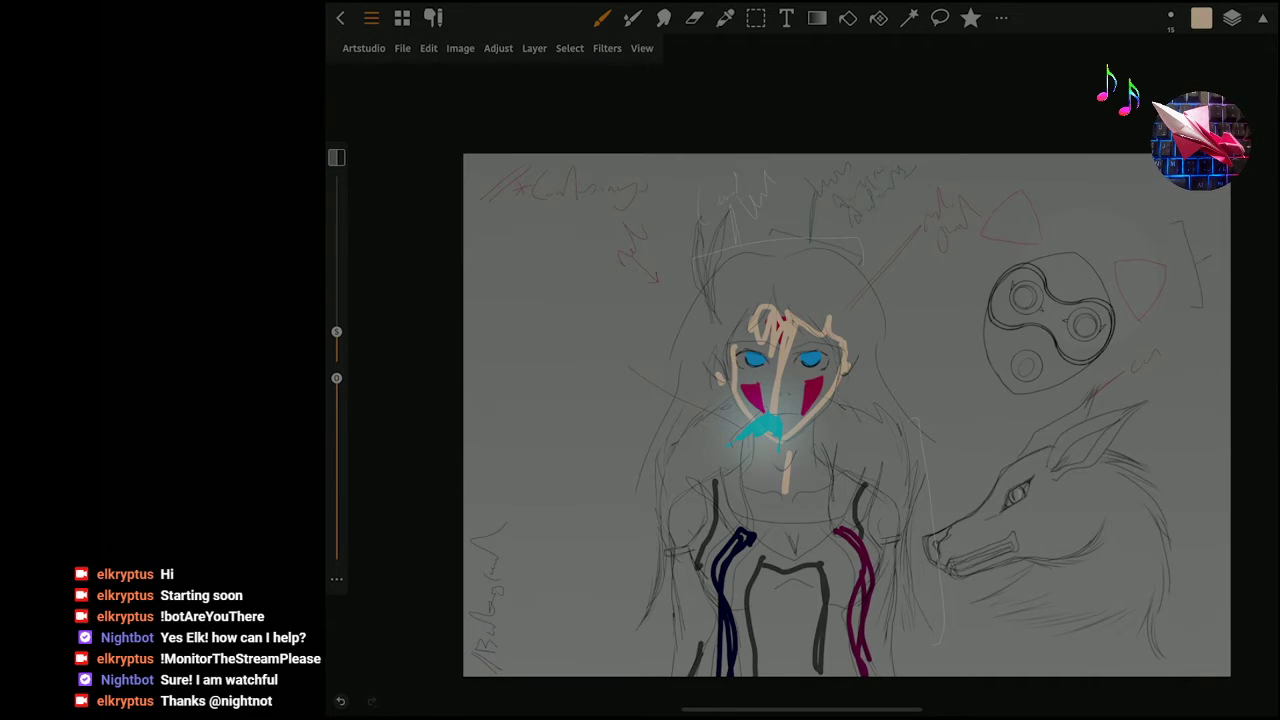
pyautogui.moveTo(820, 422)
pyautogui.mouseDown()
pyautogui.moveTo(782, 386)
pyautogui.moveTo(740, 384)
pyautogui.mouseUp()
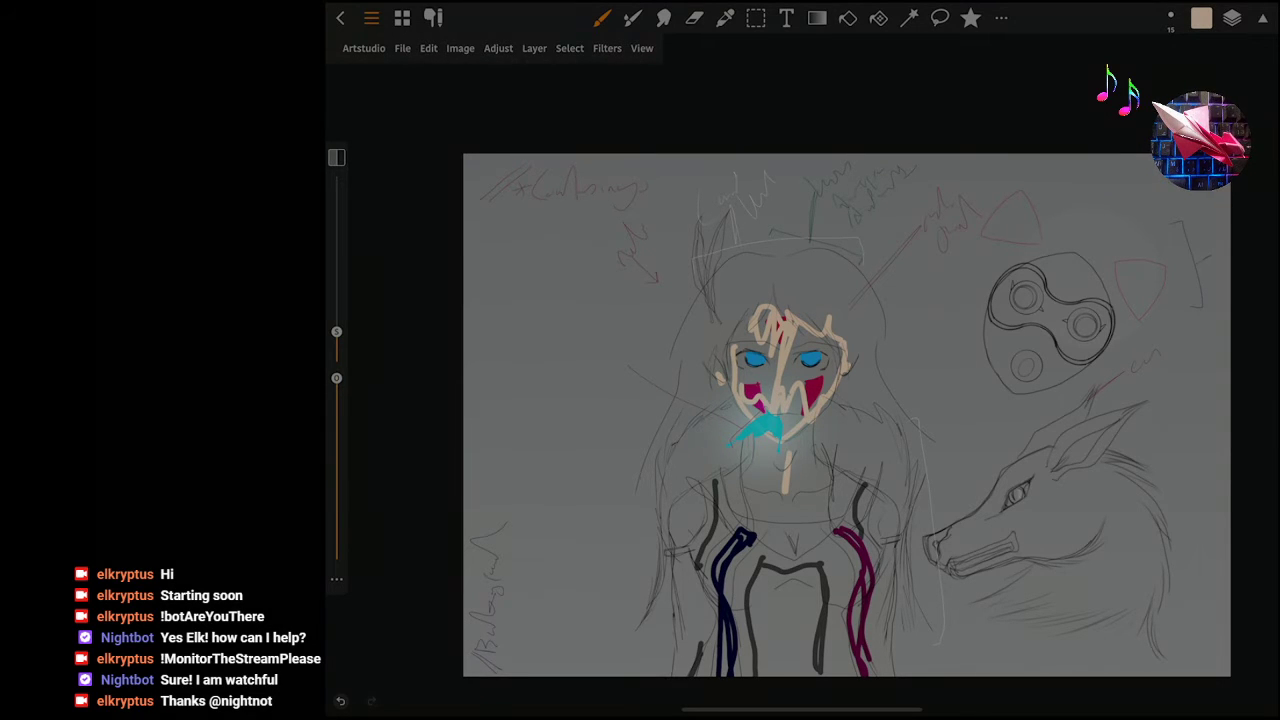
pyautogui.click(340, 701)
pyautogui.click(340, 701)
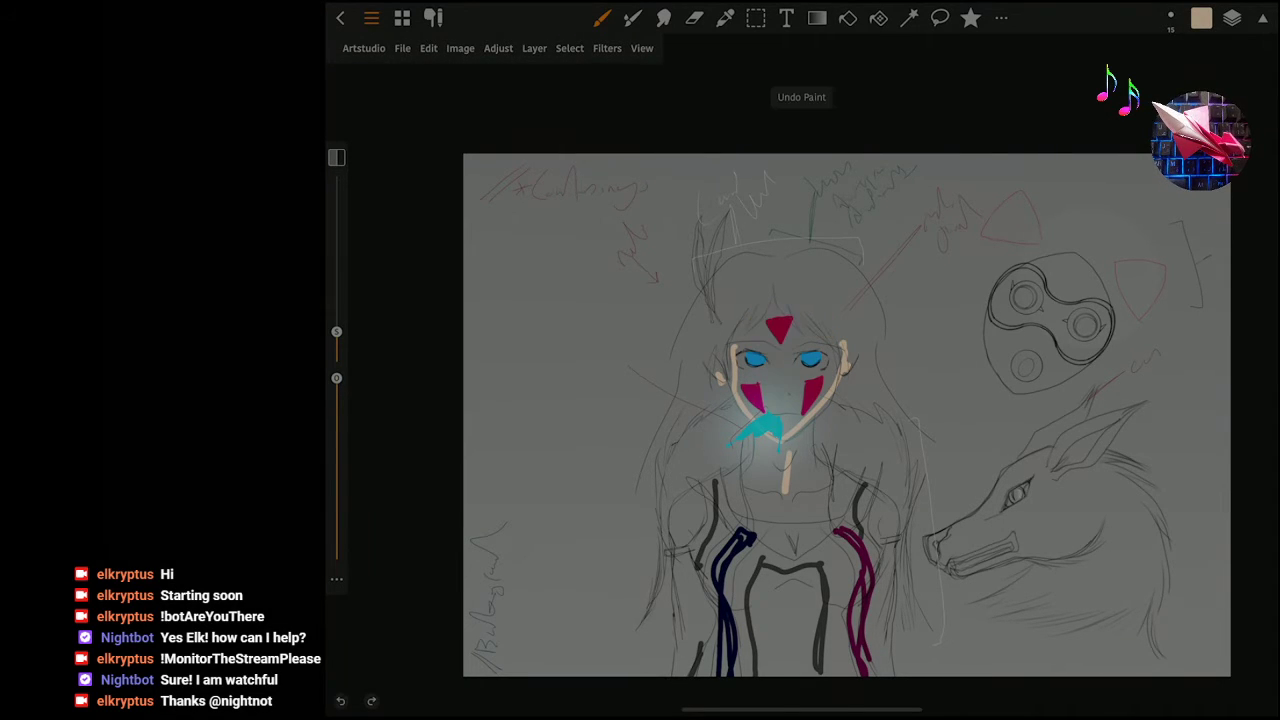
pyautogui.moveTo(770, 306)
pyautogui.mouseDown()
pyautogui.moveTo(800, 344)
pyautogui.moveTo(740, 360)
pyautogui.moveTo(788, 434)
pyautogui.mouseUp()
pyautogui.moveTo(780, 374)
pyautogui.mouseDown()
pyautogui.moveTo(738, 470)
pyautogui.moveTo(742, 516)
pyautogui.mouseUp()
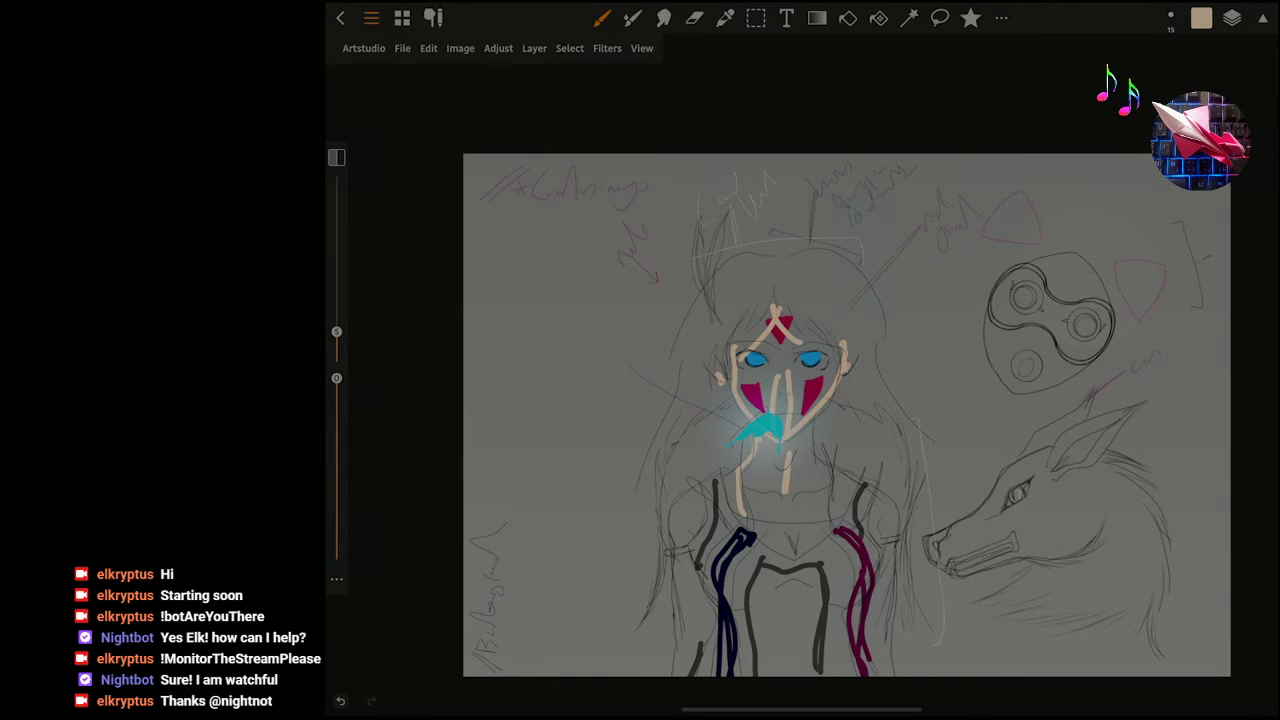
# Outline the chest, both shoulders and both sides of the torso in beige.
pyautogui.moveTo(732, 468)
pyautogui.mouseDown()
pyautogui.moveTo(733, 514)
pyautogui.moveTo(748, 526)
pyautogui.mouseUp()
pyautogui.moveTo(808, 430)
pyautogui.mouseDown()
pyautogui.moveTo(860, 494)
pyautogui.moveTo(822, 526)
pyautogui.moveTo(756, 522)
pyautogui.mouseUp()
pyautogui.moveTo(702, 484)
pyautogui.mouseDown()
pyautogui.moveTo(672, 512)
pyautogui.moveTo(676, 548)
pyautogui.mouseUp()
pyautogui.moveTo(700, 486); pyautogui.dragTo(682, 548)
pyautogui.moveTo(878, 488)
pyautogui.mouseDown()
pyautogui.moveTo(876, 550)
pyautogui.moveTo(898, 520)
pyautogui.moveTo(882, 492)
pyautogui.moveTo(876, 532)
pyautogui.mouseUp()
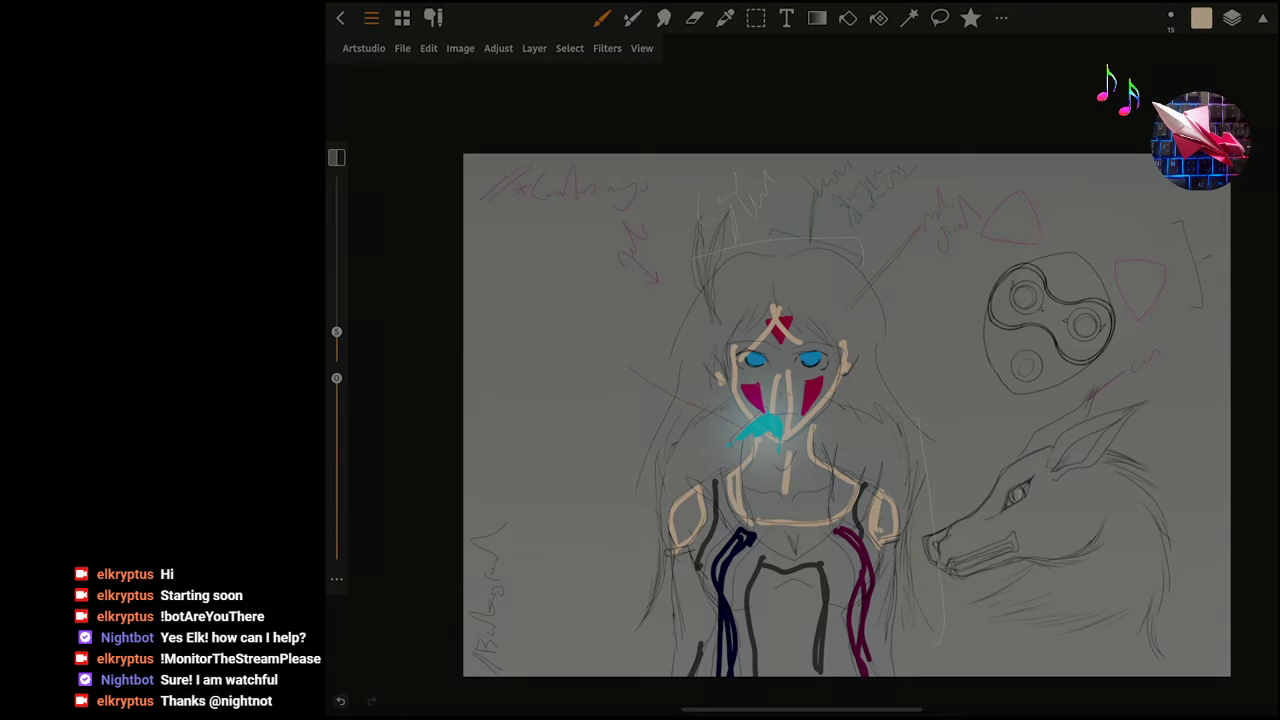
pyautogui.moveTo(794, 506)
pyautogui.mouseDown()
pyautogui.moveTo(844, 480)
pyautogui.moveTo(778, 508)
pyautogui.mouseUp()
pyautogui.moveTo(776, 494); pyautogui.dragTo(746, 490)
pyautogui.moveTo(674, 554); pyautogui.dragTo(672, 678)
pyautogui.moveTo(684, 552)
pyautogui.mouseDown()
pyautogui.moveTo(714, 618)
pyautogui.moveTo(688, 678)
pyautogui.mouseUp()
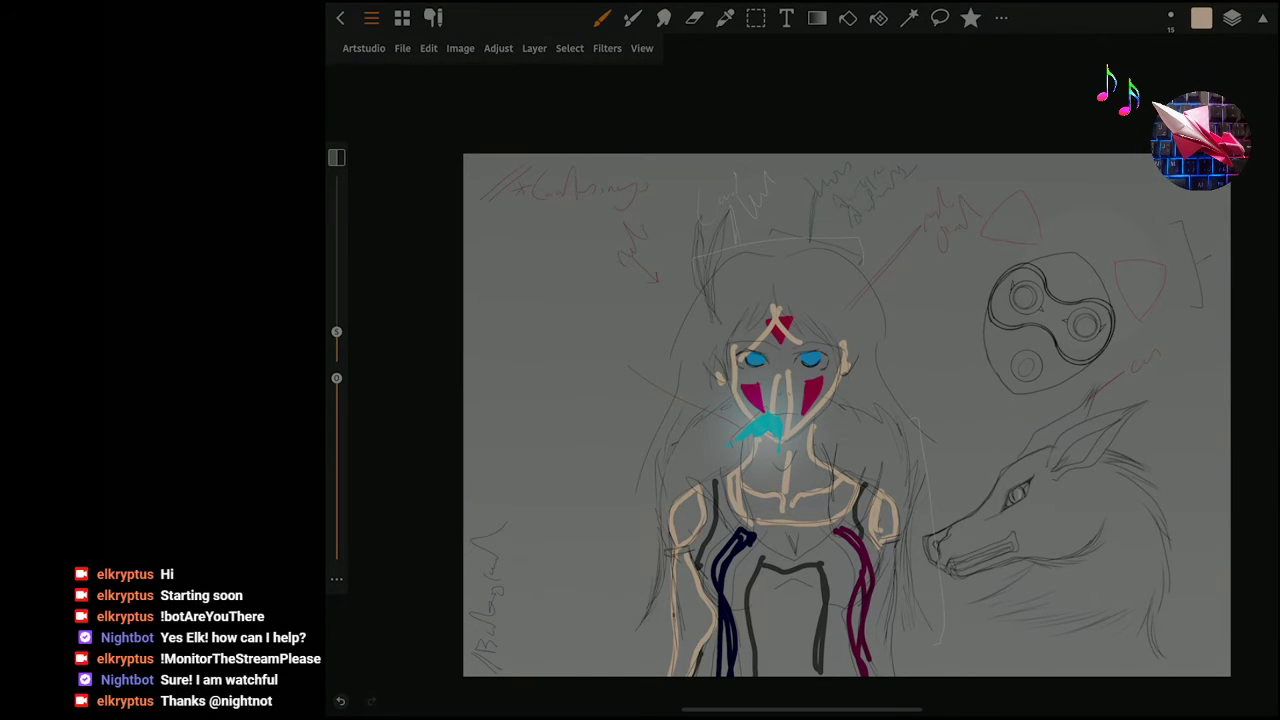
pyautogui.moveTo(886, 544); pyautogui.dragTo(868, 676)
pyautogui.moveTo(894, 542); pyautogui.dragTo(888, 678)
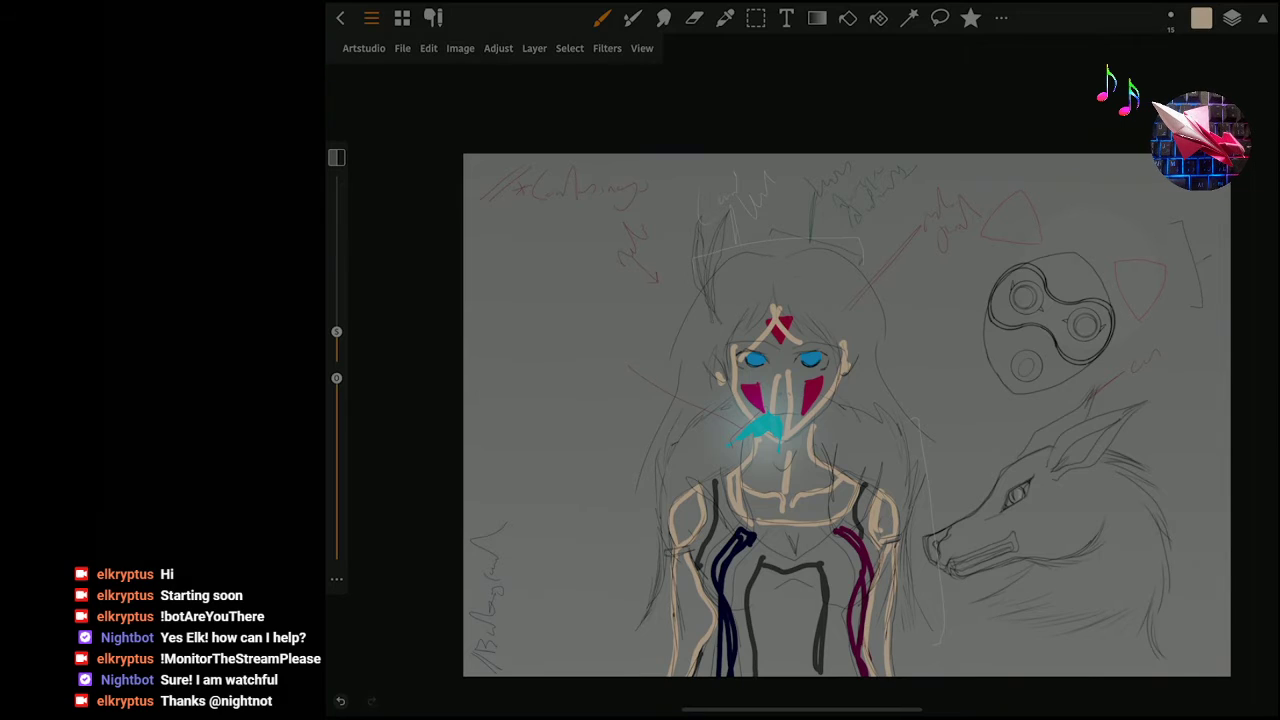
pyautogui.moveTo(894, 586); pyautogui.dragTo(892, 672)
# Outline both cheeks and add beige hair strands over the forehead.
pyautogui.moveTo(852, 350); pyautogui.dragTo(856, 368)
pyautogui.moveTo(716, 380); pyautogui.dragTo(720, 344)
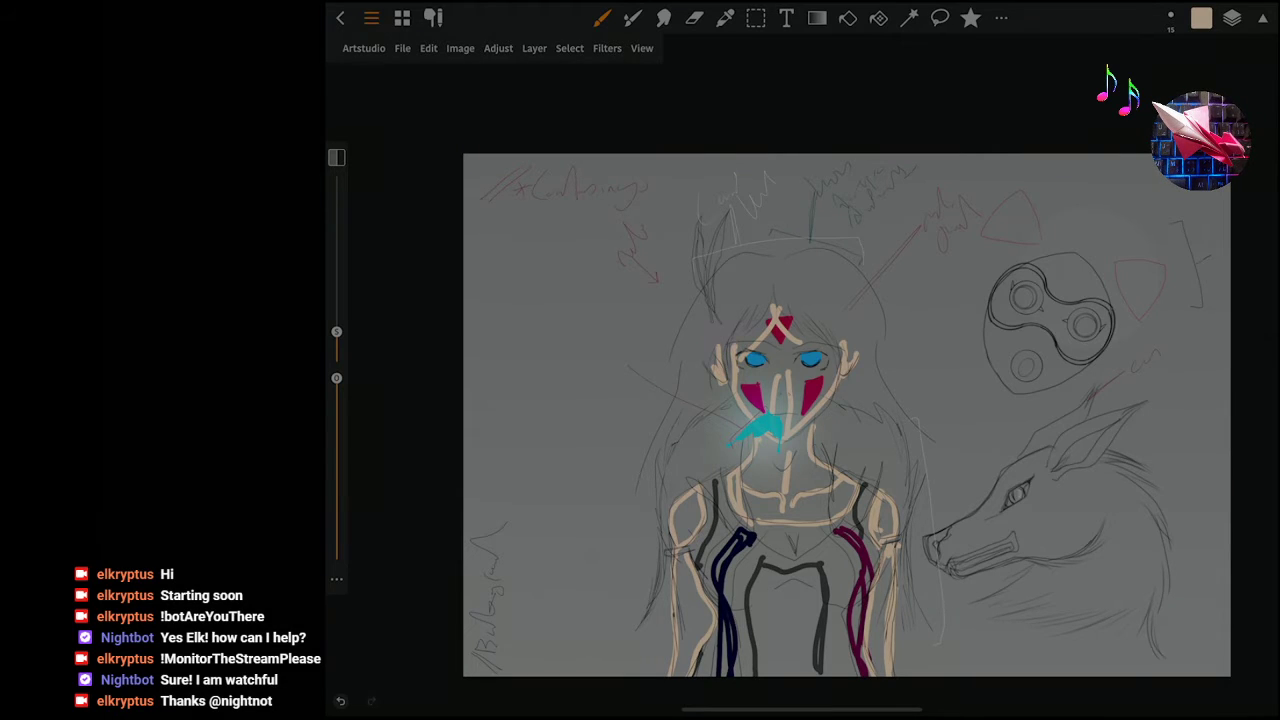
pyautogui.moveTo(758, 306)
pyautogui.mouseDown()
pyautogui.moveTo(722, 362)
pyautogui.moveTo(754, 338)
pyautogui.moveTo(724, 370)
pyautogui.moveTo(820, 348)
pyautogui.moveTo(838, 366)
pyautogui.mouseUp()
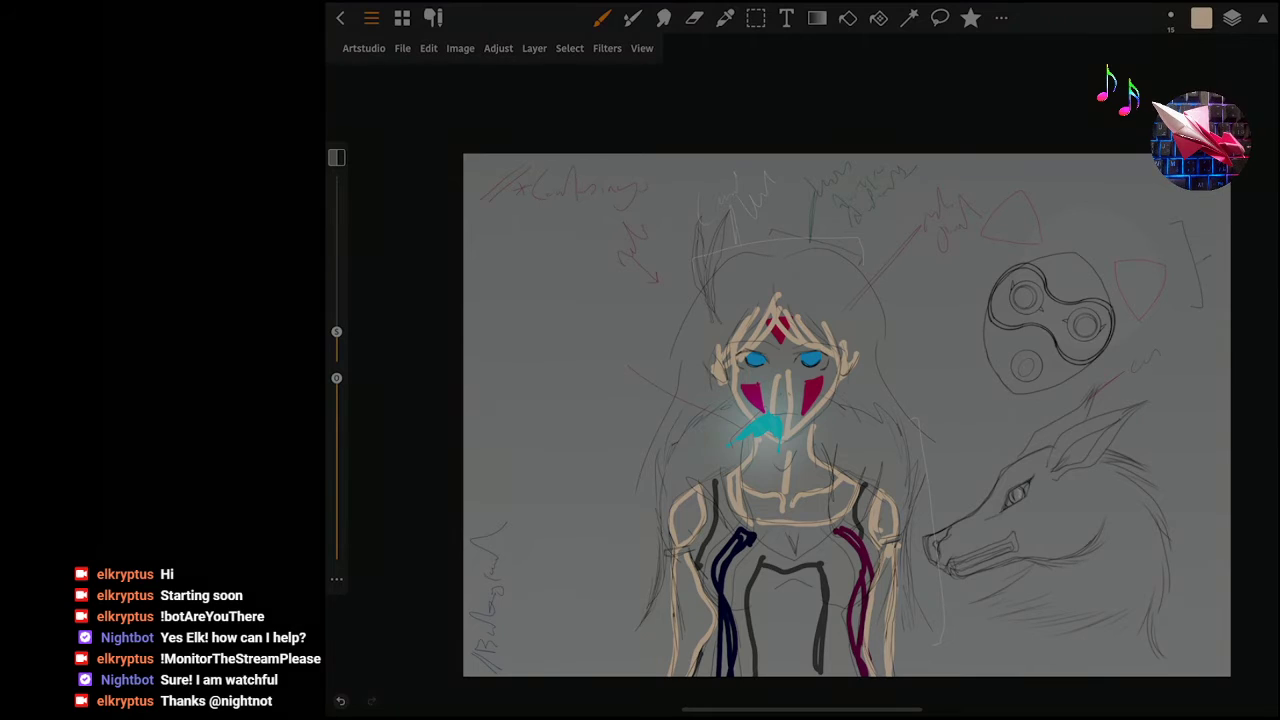
# Mix a pale blue colour, test and undo a stroke, then save the sketch.
pyautogui.click(1232, 18)
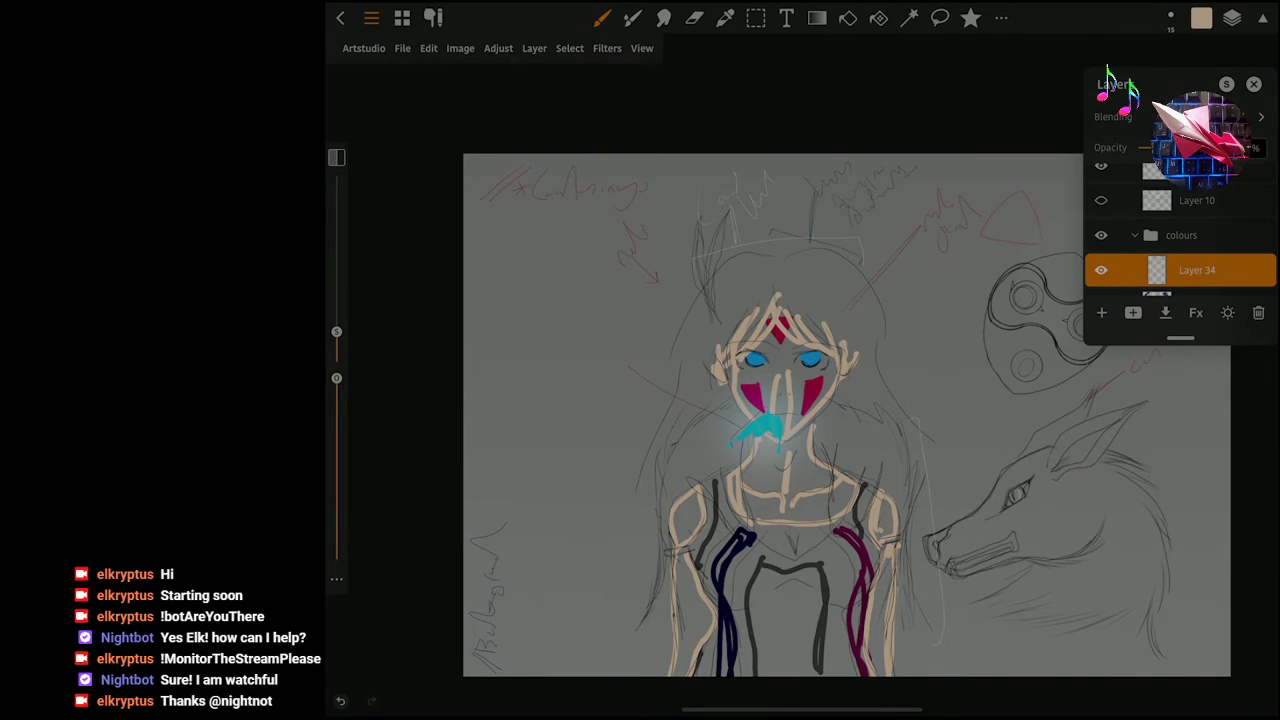
pyautogui.click(1201, 18)
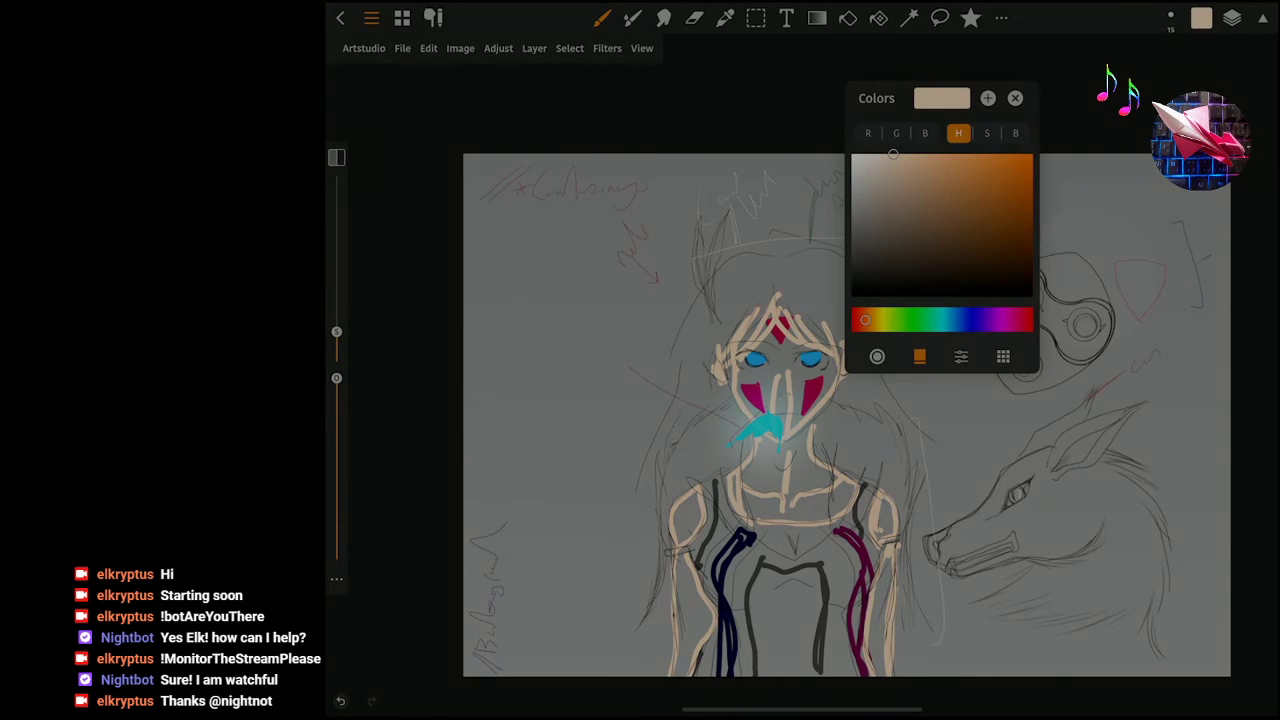
pyautogui.moveTo(893, 153); pyautogui.dragTo(850, 173)
pyautogui.moveTo(865, 319); pyautogui.dragTo(958, 319)
pyautogui.click(1201, 18)
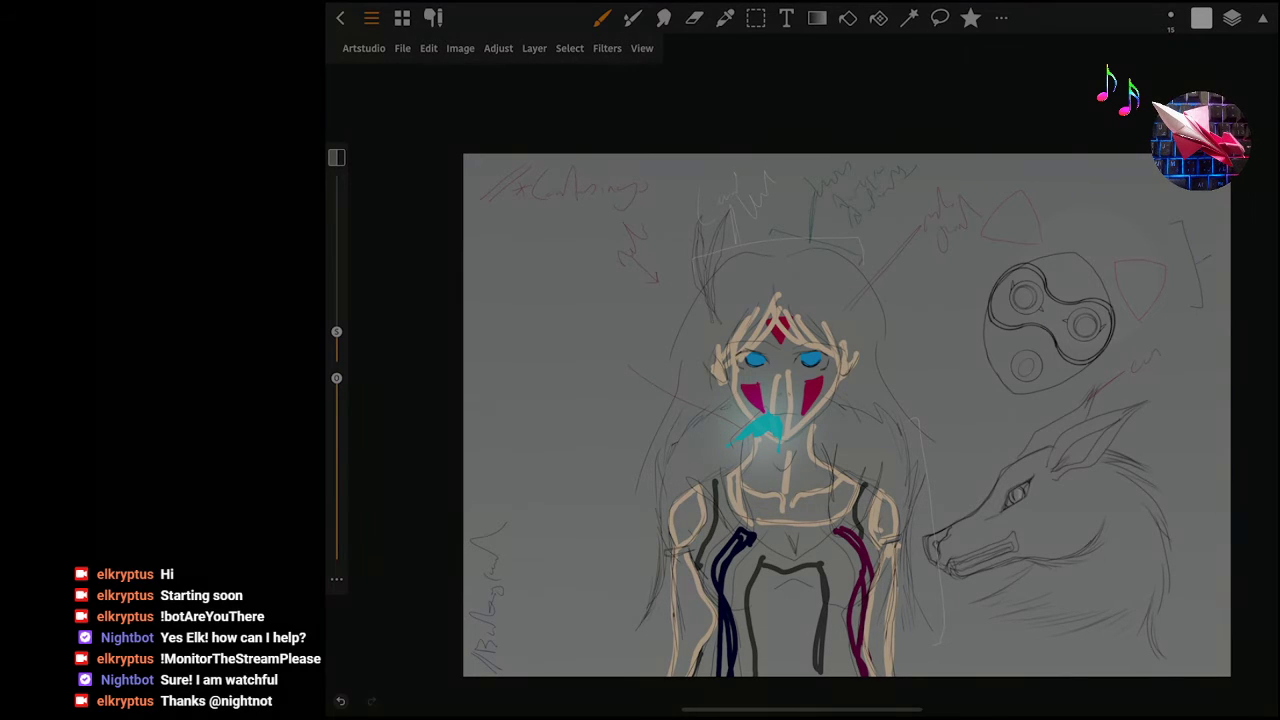
pyautogui.click(1201, 18)
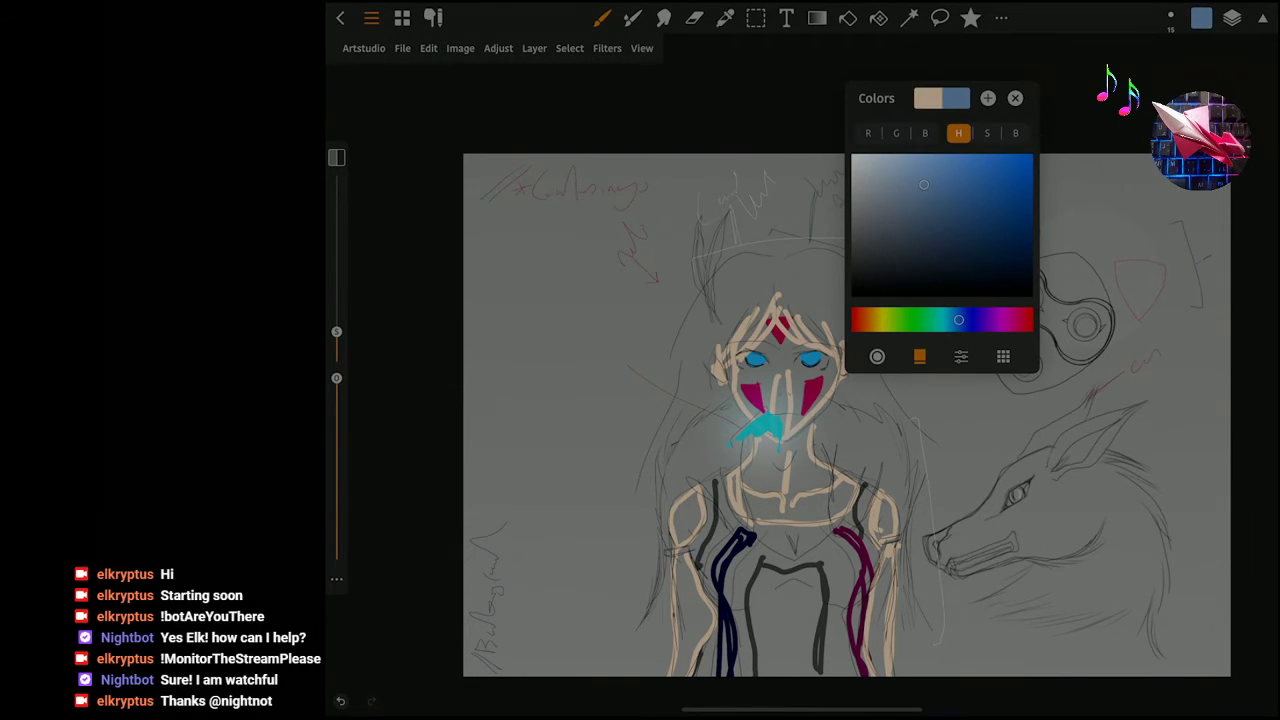
pyautogui.moveTo(682, 498); pyautogui.dragTo(696, 452)
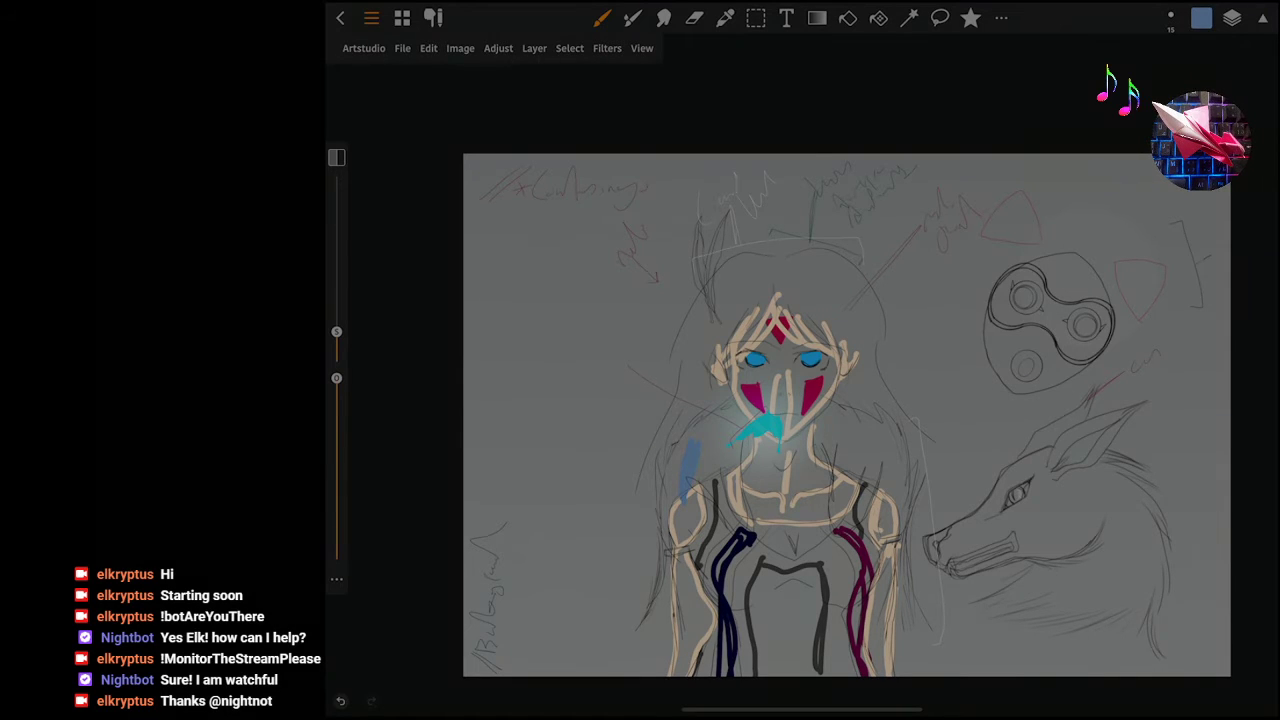
pyautogui.click(340, 701)
pyautogui.click(402, 48)
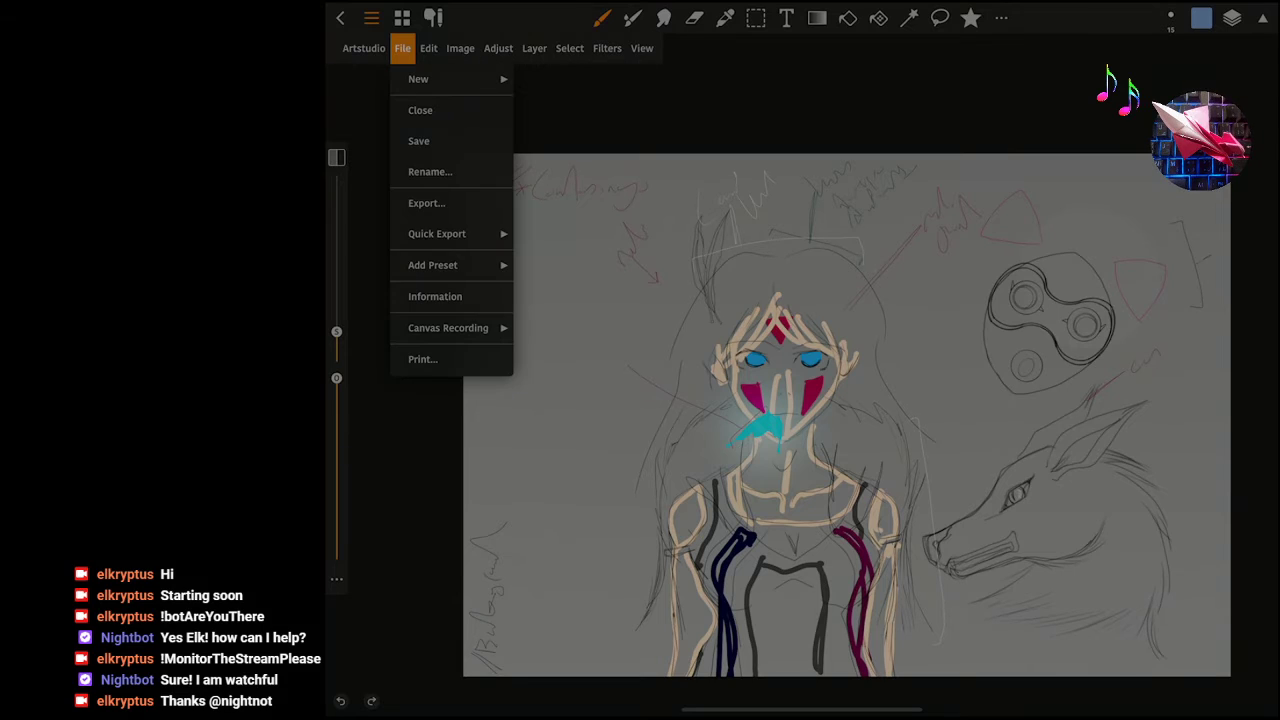
pyautogui.click(420, 137)
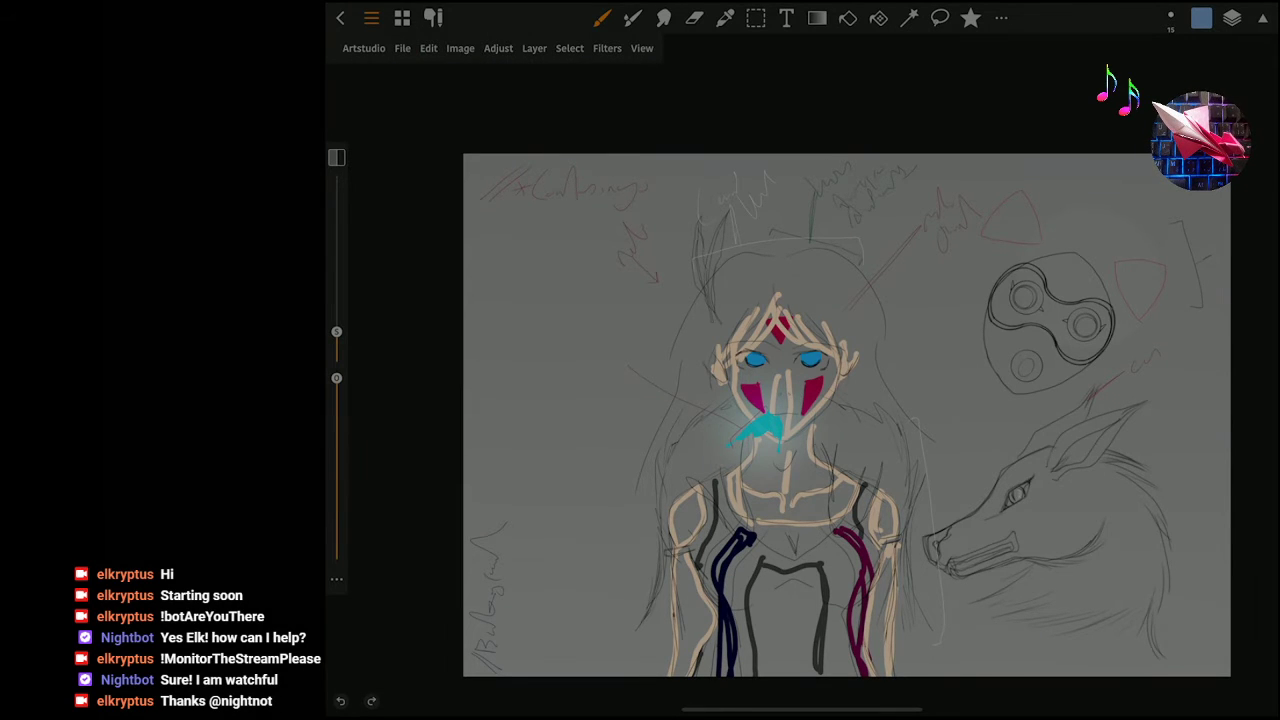
# Hatch long blue hair strands down the right side of the girl.
pyautogui.moveTo(846, 442); pyautogui.dragTo(840, 526)
pyautogui.moveTo(868, 440)
pyautogui.mouseDown()
pyautogui.moveTo(852, 516)
pyautogui.moveTo(832, 478)
pyautogui.mouseUp()
pyautogui.moveTo(828, 422); pyautogui.dragTo(820, 468)
pyautogui.moveTo(890, 430); pyautogui.dragTo(897, 528)
pyautogui.moveTo(902, 480)
pyautogui.mouseDown()
pyautogui.moveTo(900, 594)
pyautogui.moveTo(922, 676)
pyautogui.mouseUp()
pyautogui.moveTo(902, 552); pyautogui.dragTo(894, 660)
pyautogui.moveTo(914, 572)
pyautogui.mouseDown()
pyautogui.moveTo(940, 674)
pyautogui.moveTo(890, 658)
pyautogui.moveTo(918, 672)
pyautogui.mouseUp()
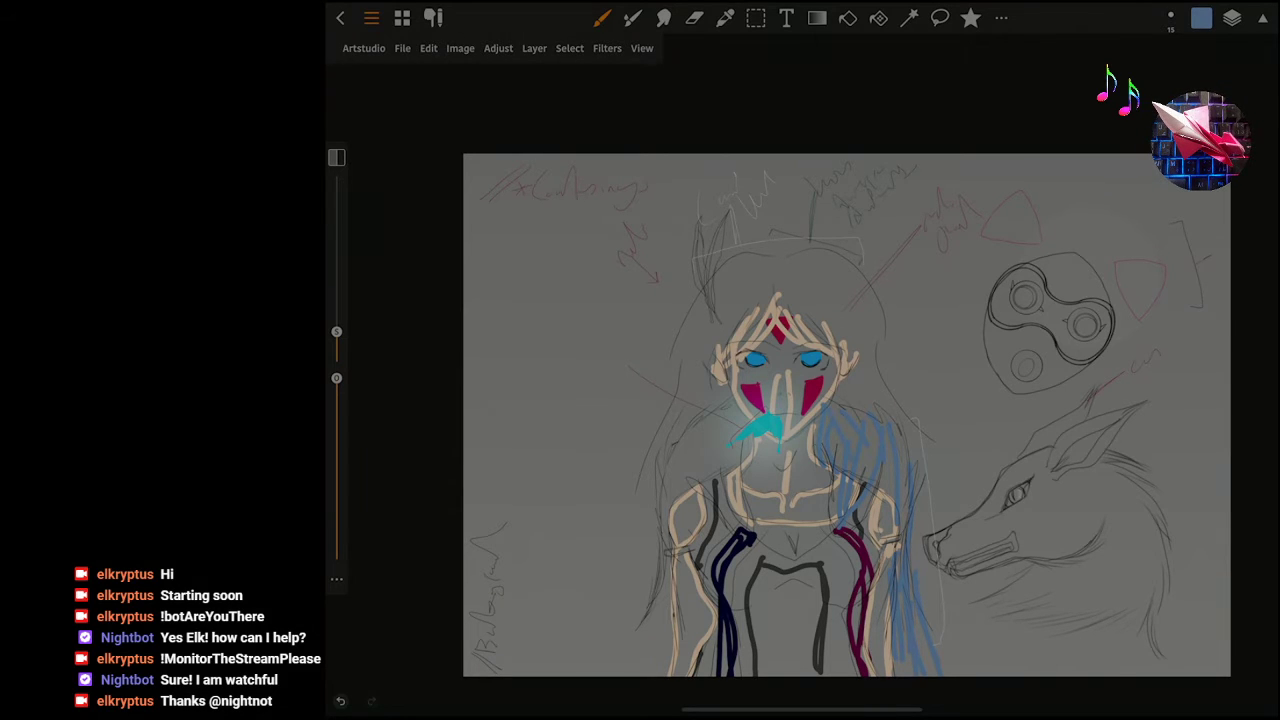
pyautogui.moveTo(892, 472); pyautogui.dragTo(886, 544)
# Hatch blue hair strands across the chest and down the left side.
pyautogui.moveTo(746, 438); pyautogui.dragTo(740, 542)
pyautogui.moveTo(700, 480)
pyautogui.mouseDown()
pyautogui.moveTo(718, 500)
pyautogui.moveTo(736, 476)
pyautogui.moveTo(743, 523)
pyautogui.moveTo(730, 499)
pyautogui.mouseUp()
pyautogui.moveTo(716, 447); pyautogui.dragTo(687, 502)
pyautogui.moveTo(677, 454); pyautogui.dragTo(673, 498)
pyautogui.moveTo(673, 500); pyautogui.dragTo(659, 554)
pyautogui.moveTo(679, 472); pyautogui.dragTo(677, 524)
pyautogui.moveTo(667, 502); pyautogui.dragTo(665, 646)
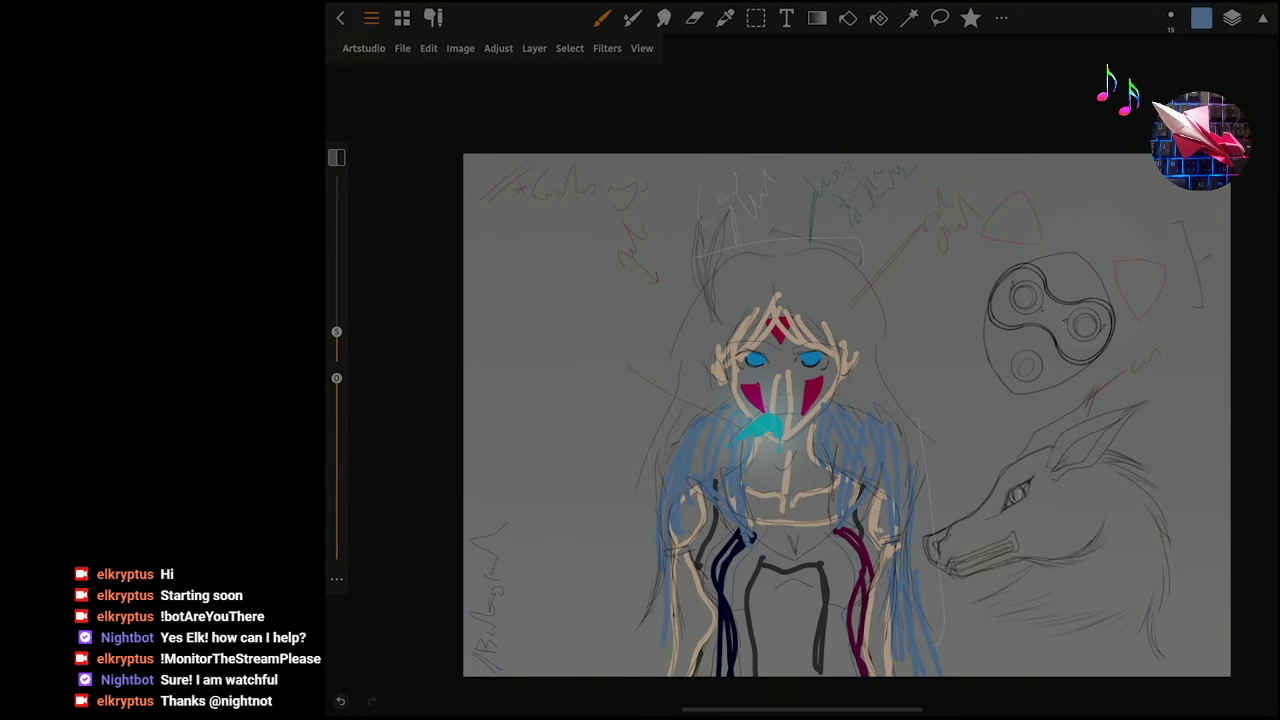
pyautogui.moveTo(660, 590); pyautogui.dragTo(638, 668)
pyautogui.moveTo(650, 612)
pyautogui.mouseDown()
pyautogui.moveTo(618, 670)
pyautogui.moveTo(660, 676)
pyautogui.mouseUp()
pyautogui.moveTo(682, 636); pyautogui.dragTo(680, 648)
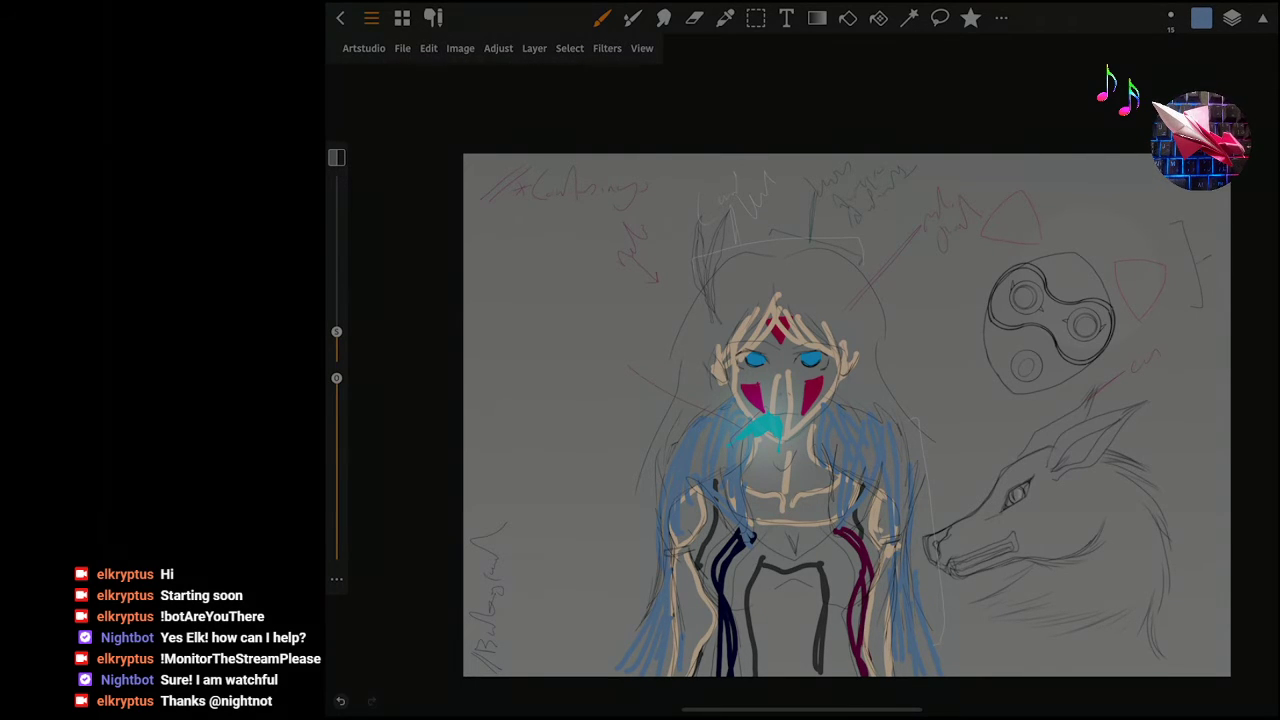
pyautogui.click(498, 48)
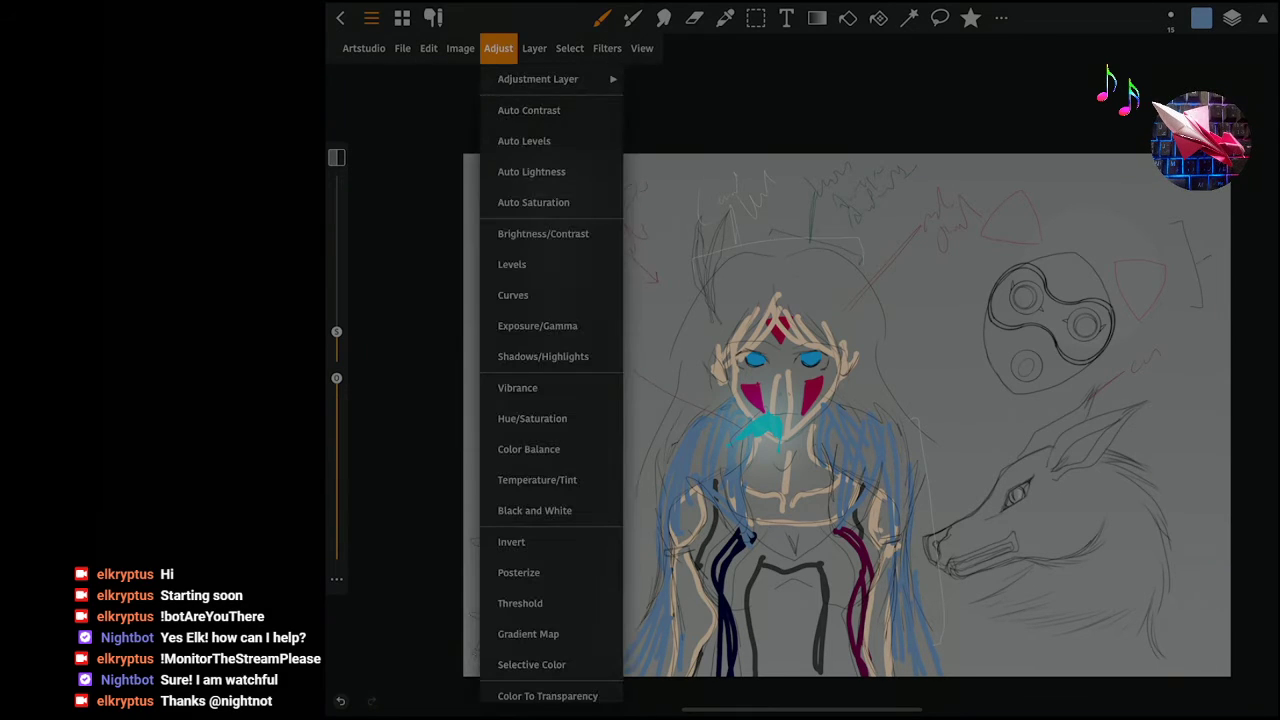
pyautogui.click(528, 449)
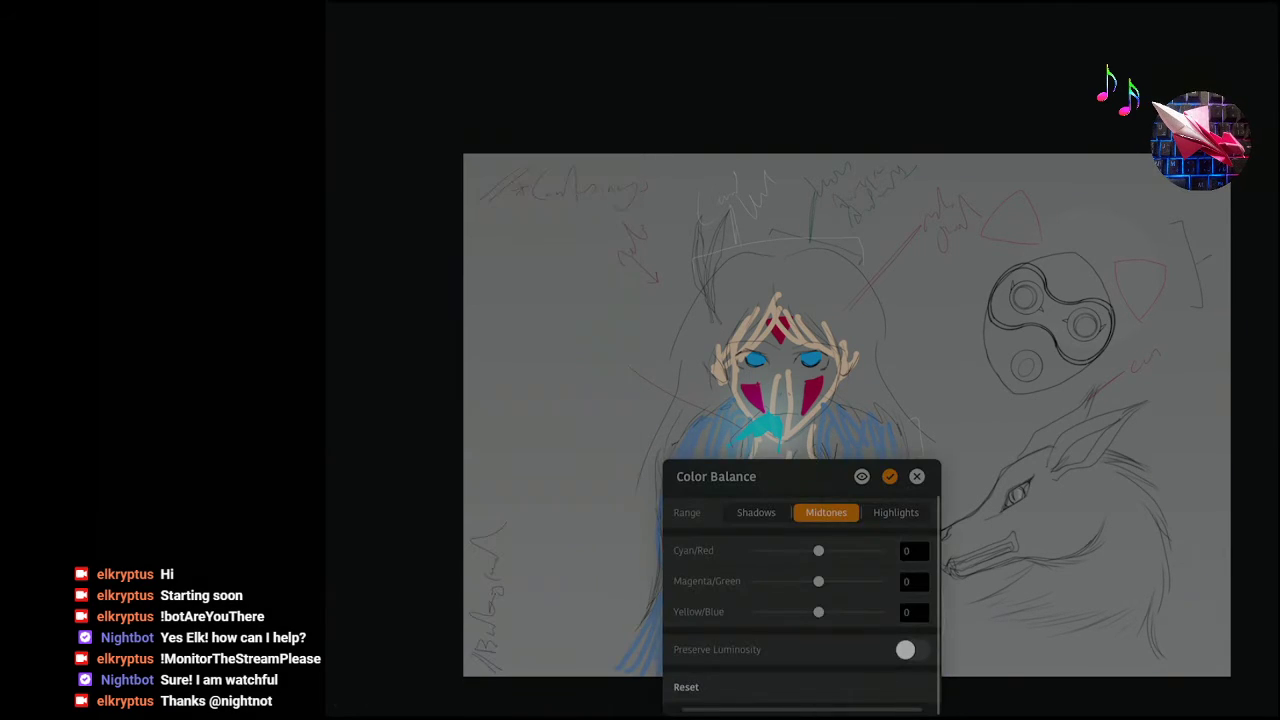
pyautogui.moveTo(716, 476); pyautogui.dragTo(973, 428)
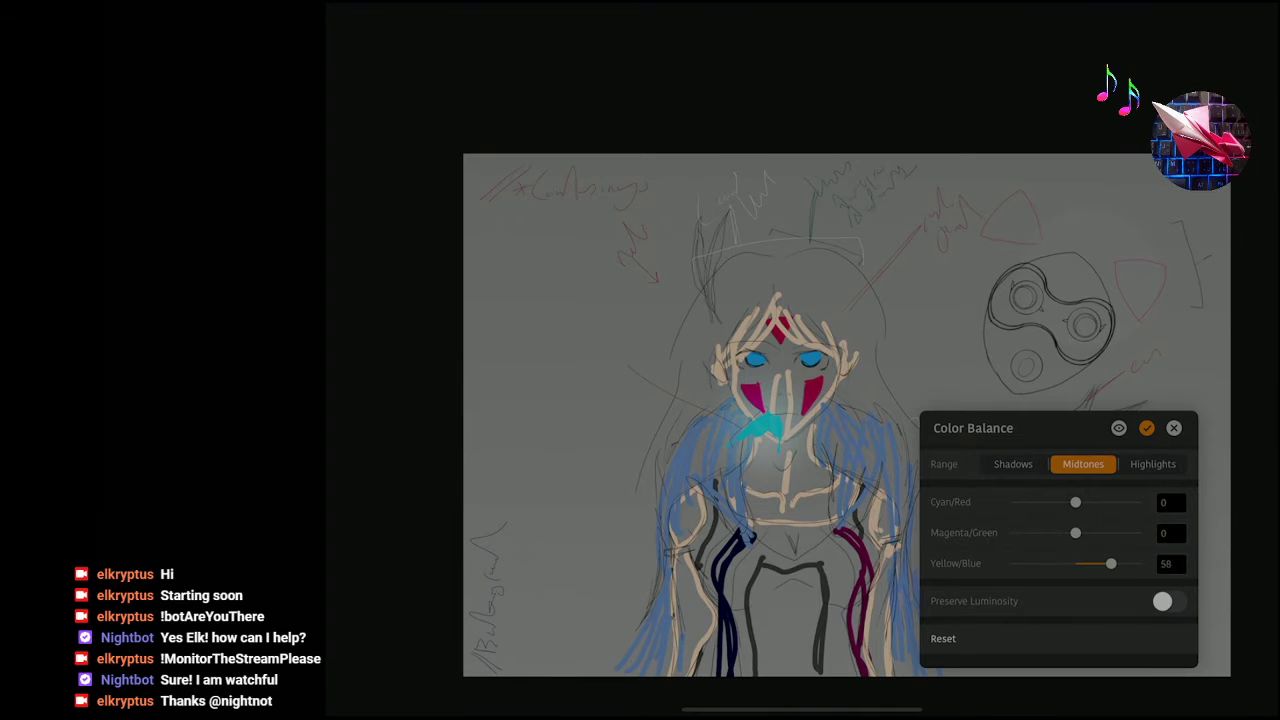
pyautogui.moveTo(1075, 563); pyautogui.dragTo(1059, 563)
pyautogui.moveTo(1075, 502)
pyautogui.mouseDown()
pyautogui.moveTo(1057, 502)
pyautogui.moveTo(1137, 502)
pyautogui.mouseUp()
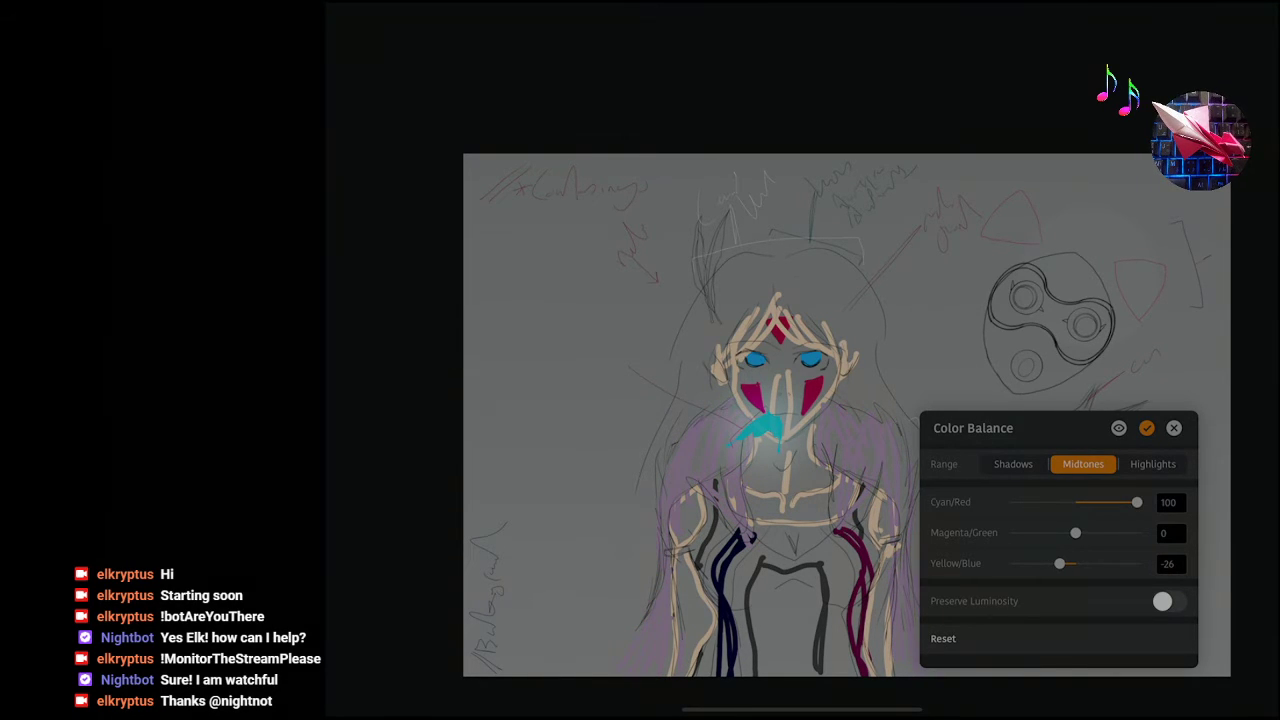
pyautogui.click(1174, 428)
pyautogui.click(498, 48)
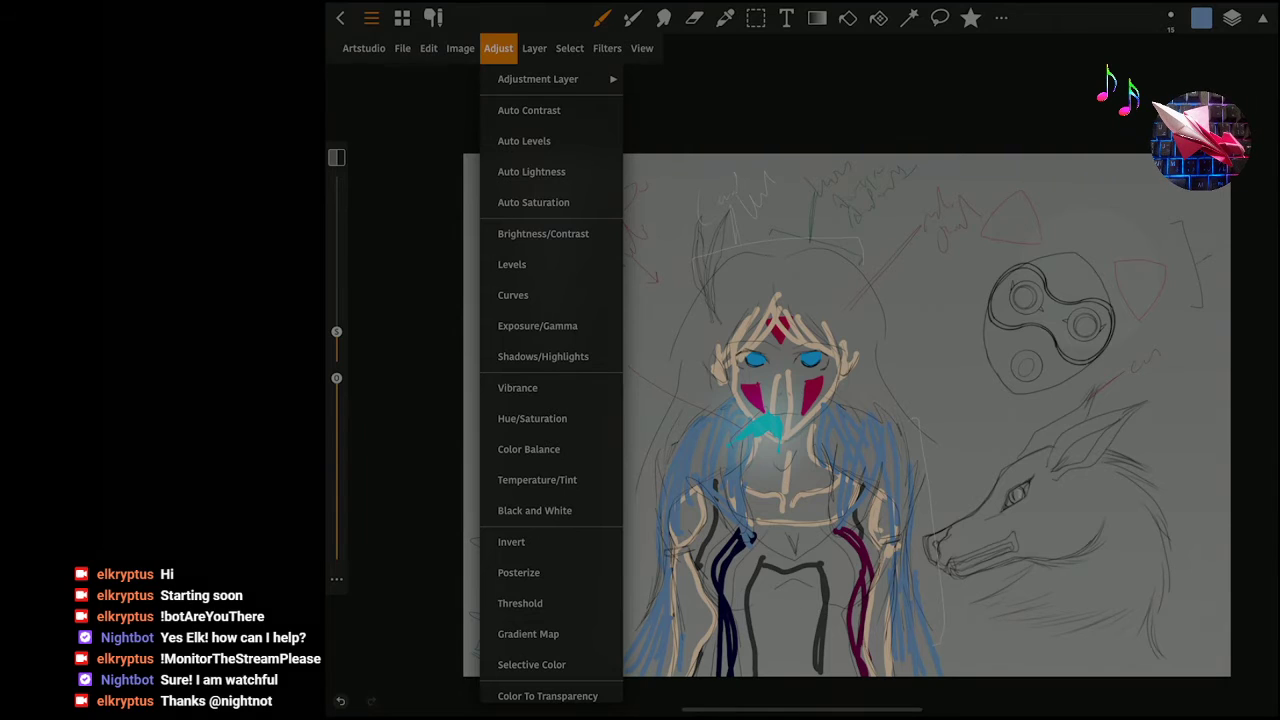
# Apply Hue/Saturation to the hair: Hue -10, Saturation -50, Lightness 55.
pyautogui.click(532, 418)
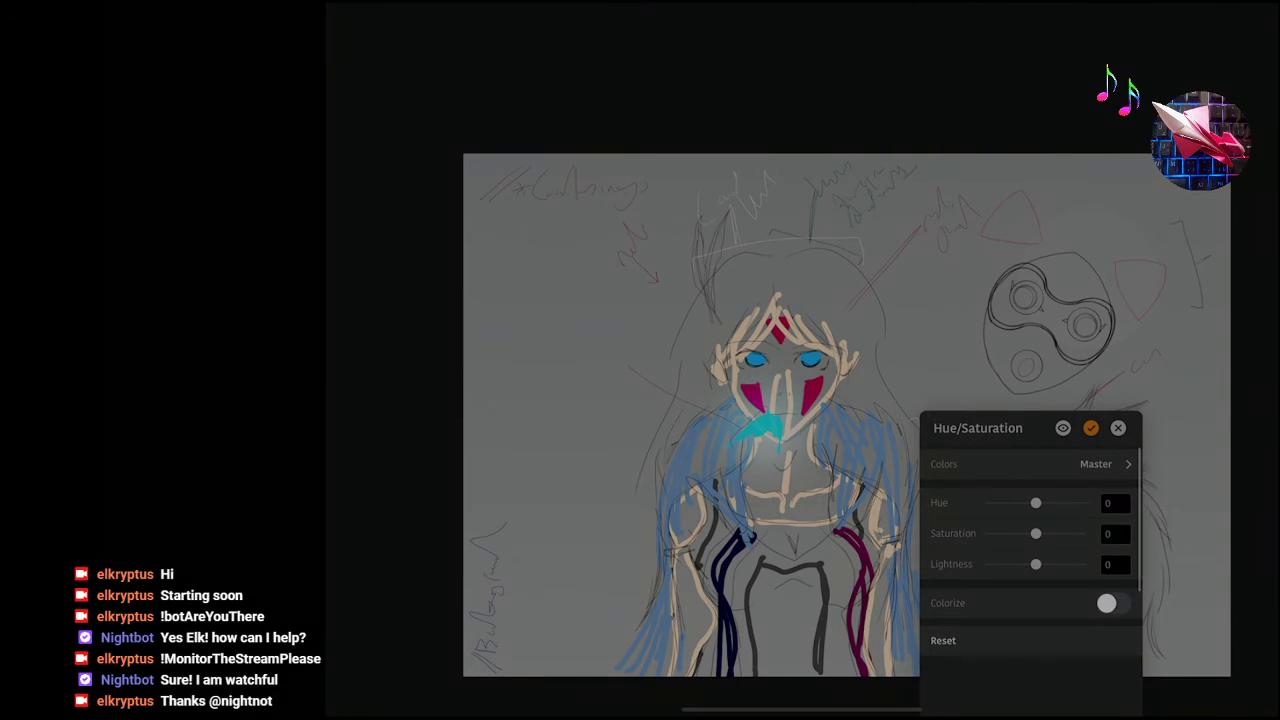
pyautogui.moveTo(1035, 502); pyautogui.dragTo(1060, 502)
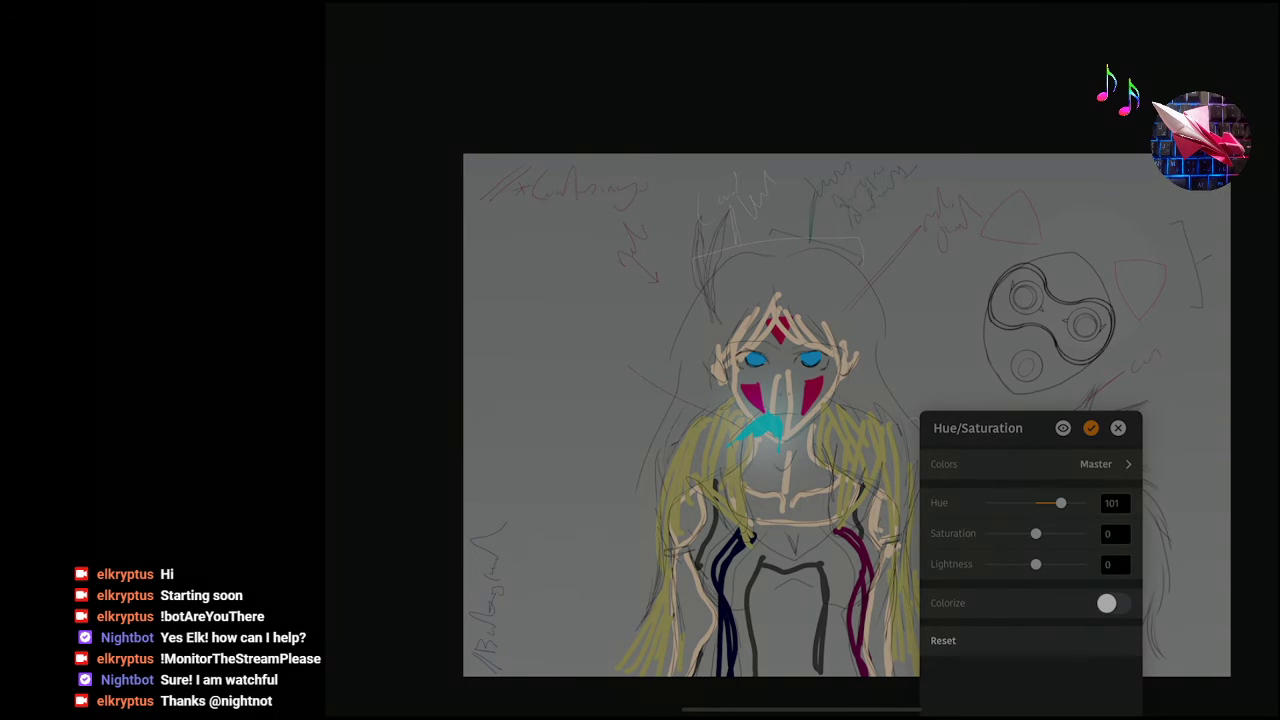
pyautogui.moveTo(1060, 502)
pyautogui.mouseDown()
pyautogui.moveTo(990, 533)
pyautogui.moveTo(1026, 564)
pyautogui.moveTo(1052, 564)
pyautogui.moveTo(990, 533)
pyautogui.mouseUp()
pyautogui.moveTo(1052, 564); pyautogui.dragTo(1065, 564)
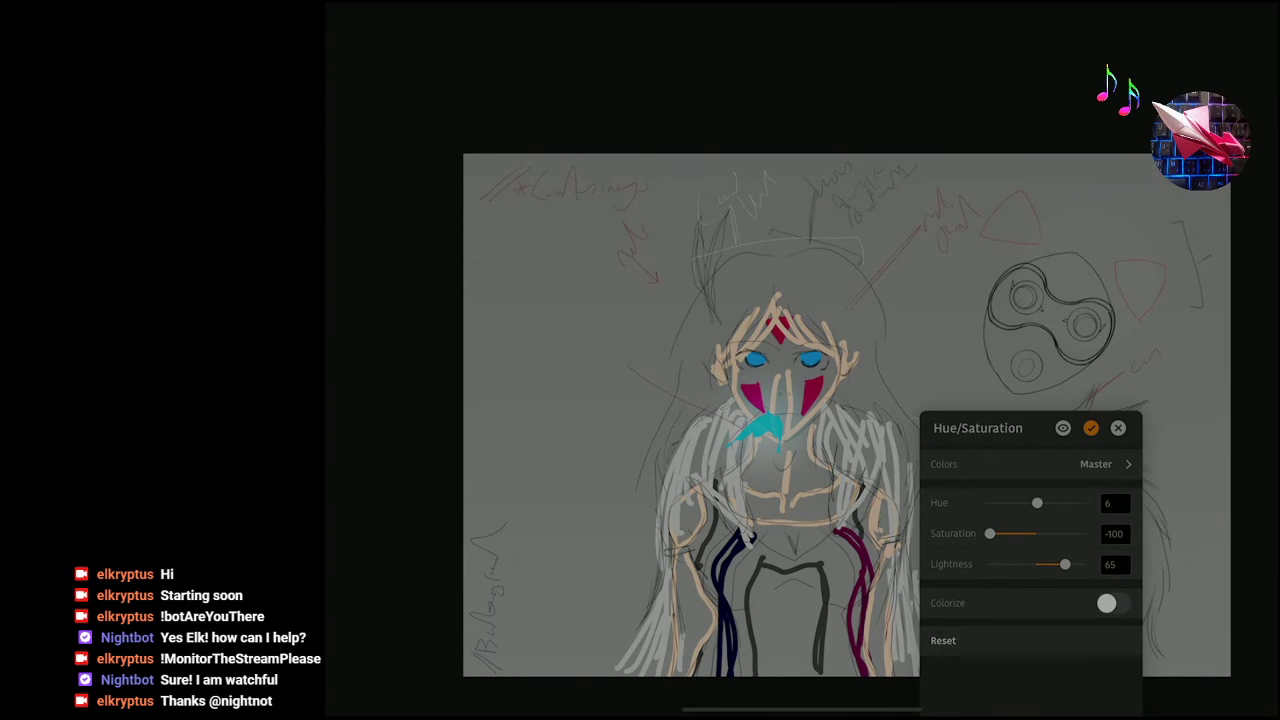
pyautogui.moveTo(1065, 564); pyautogui.dragTo(1059, 564)
pyautogui.moveTo(990, 533)
pyautogui.mouseDown()
pyautogui.moveTo(1038, 503)
pyautogui.moveTo(1058, 503)
pyautogui.moveTo(1003, 533)
pyautogui.moveTo(1081, 533)
pyautogui.moveTo(1030, 503)
pyautogui.moveTo(990, 533)
pyautogui.moveTo(1013, 533)
pyautogui.moveTo(1033, 503)
pyautogui.mouseUp()
# Apply the Hue/Saturation change that keeps the hair silvery, then save the sketch.
pyautogui.click(1090, 428)
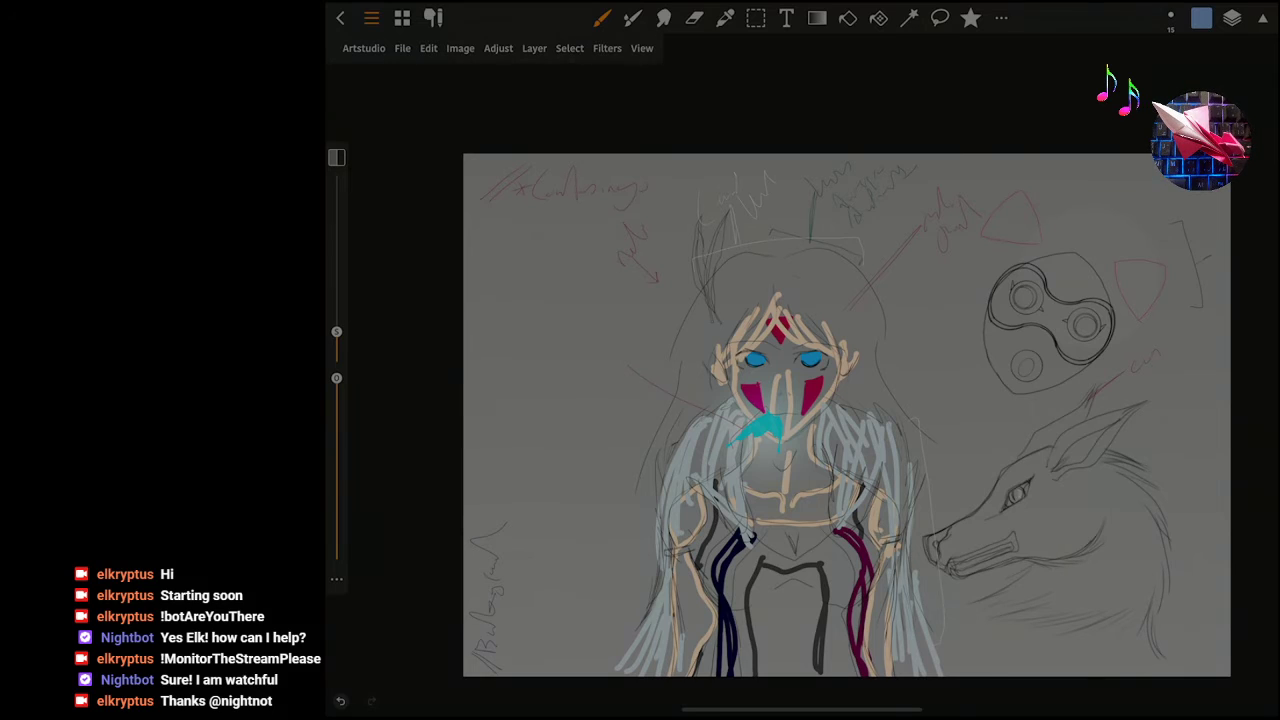
pyautogui.click(402, 48)
pyautogui.click(414, 137)
# Paint over both of the girl's blue eyes in light grey.
pyautogui.click(1232, 17)
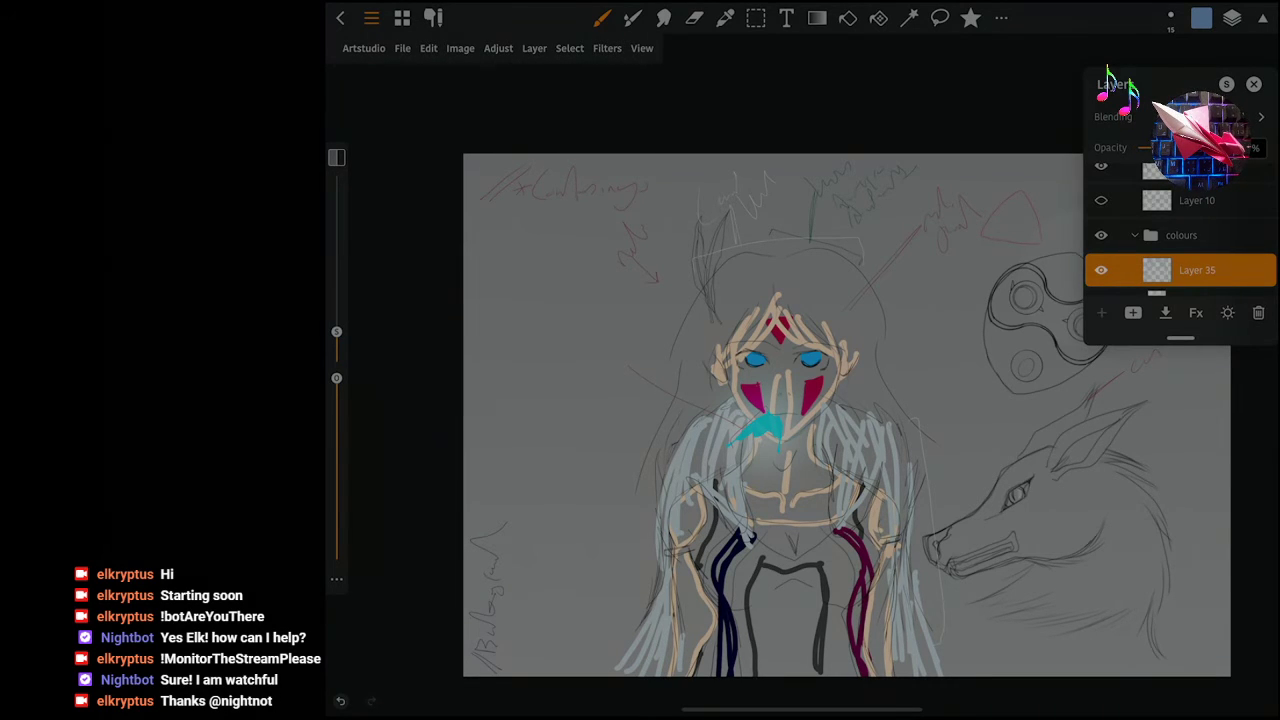
pyautogui.click(1232, 17)
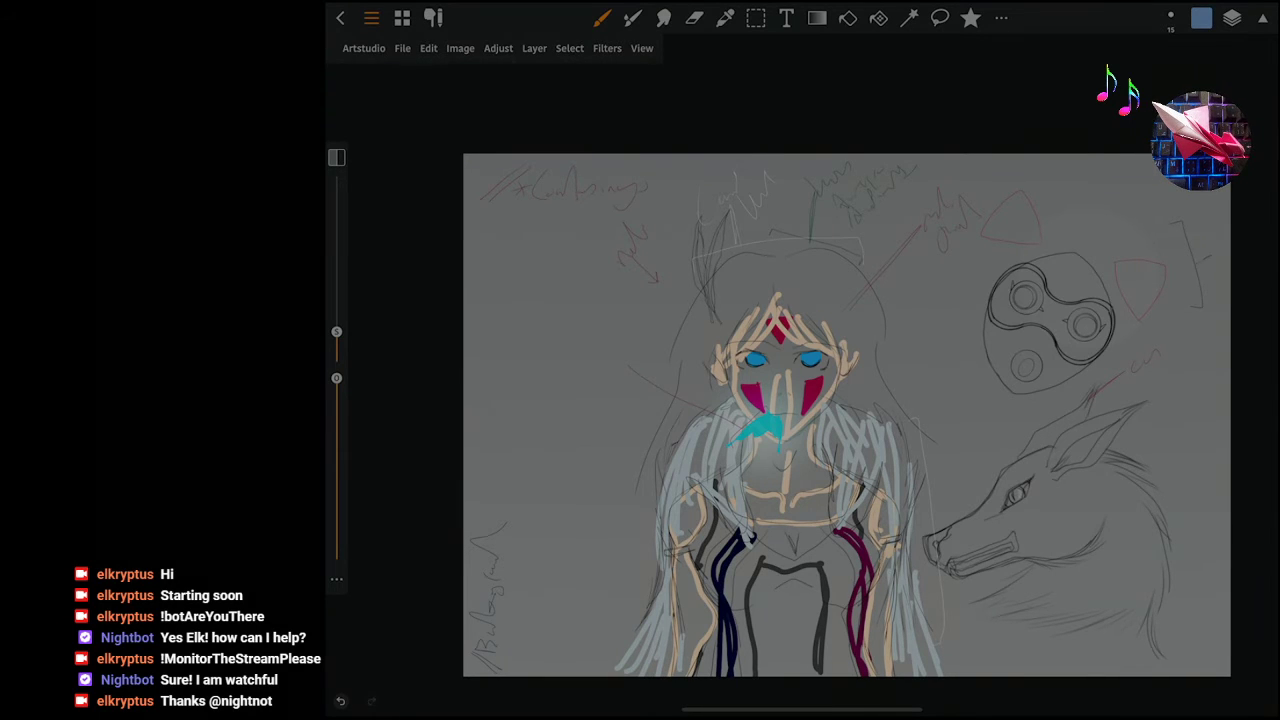
pyautogui.scroll(5, 785, 370)
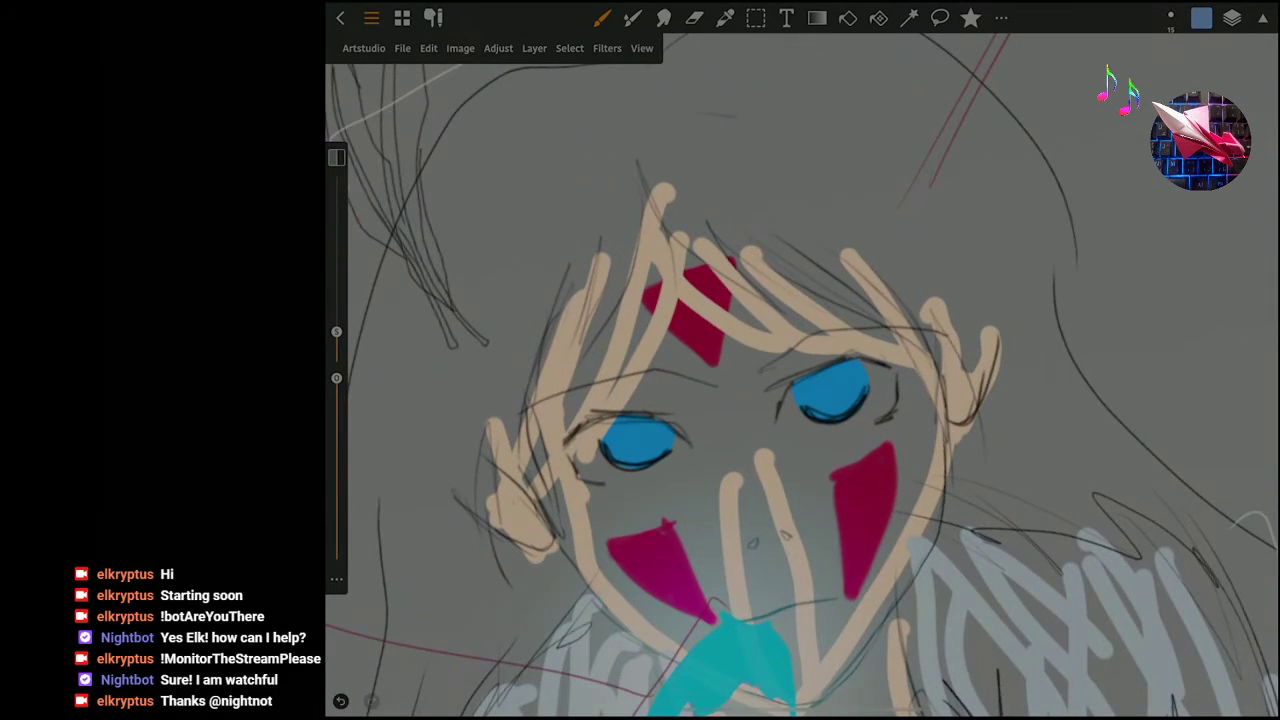
pyautogui.click(1201, 17)
pyautogui.click(856, 155)
pyautogui.click(1201, 17)
pyautogui.moveTo(785, 440)
pyautogui.mouseDown()
pyautogui.moveTo(790, 385)
pyautogui.moveTo(875, 365)
pyautogui.moveTo(865, 425)
pyautogui.moveTo(785, 442)
pyautogui.mouseUp()
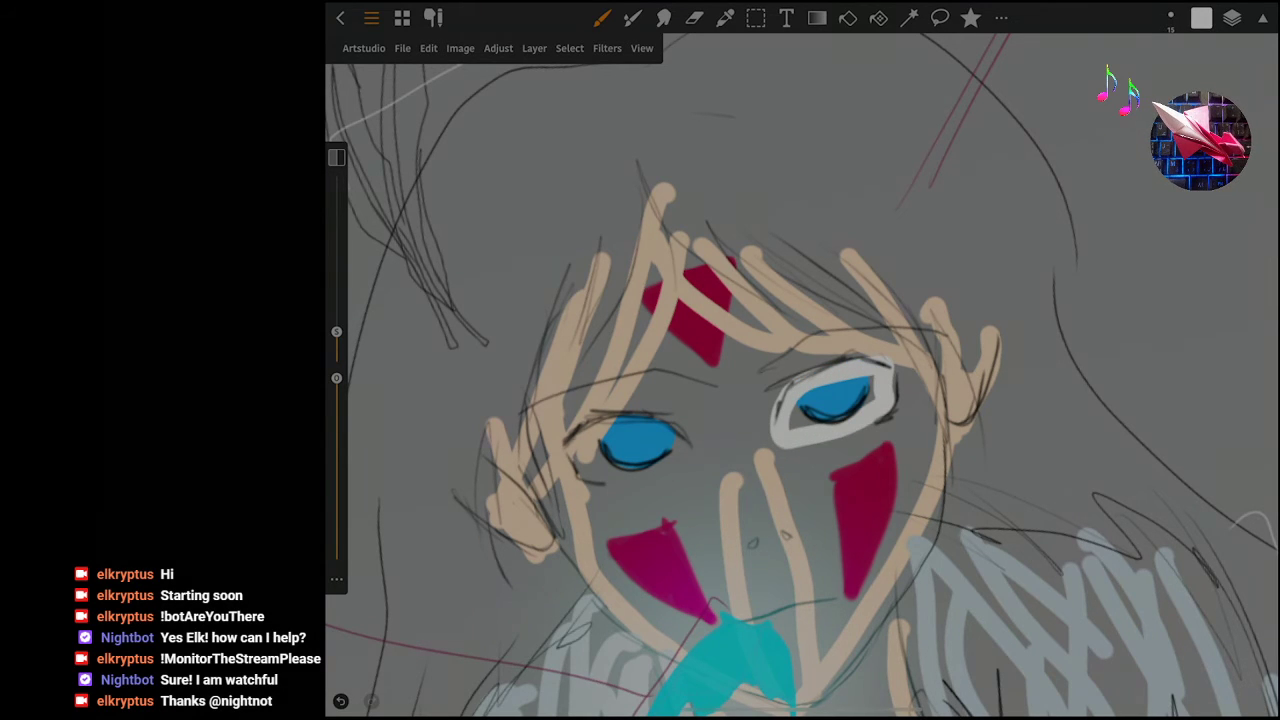
pyautogui.moveTo(620, 460)
pyautogui.mouseDown()
pyautogui.moveTo(636, 476)
pyautogui.moveTo(570, 448)
pyautogui.moveTo(690, 450)
pyautogui.moveTo(670, 455)
pyautogui.moveTo(806, 428)
pyautogui.mouseUp()
# Save the sketch.
pyautogui.scroll(-5, 760, 400)
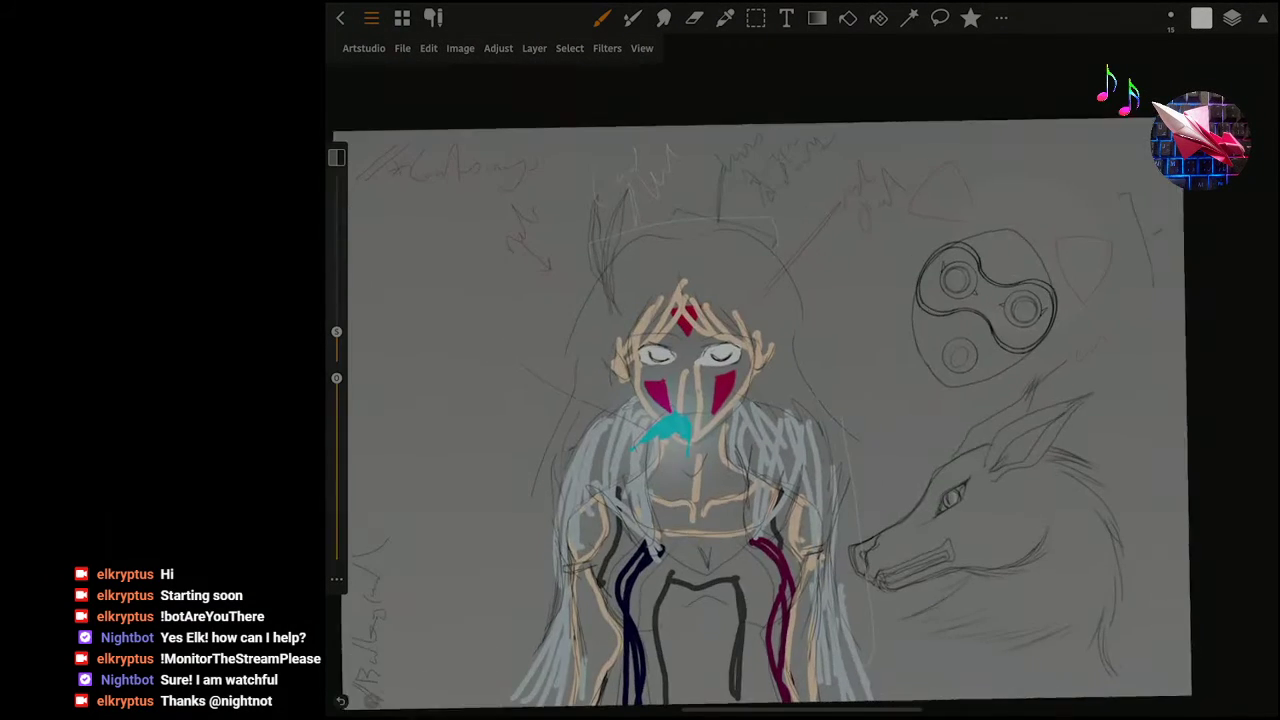
pyautogui.click(402, 48)
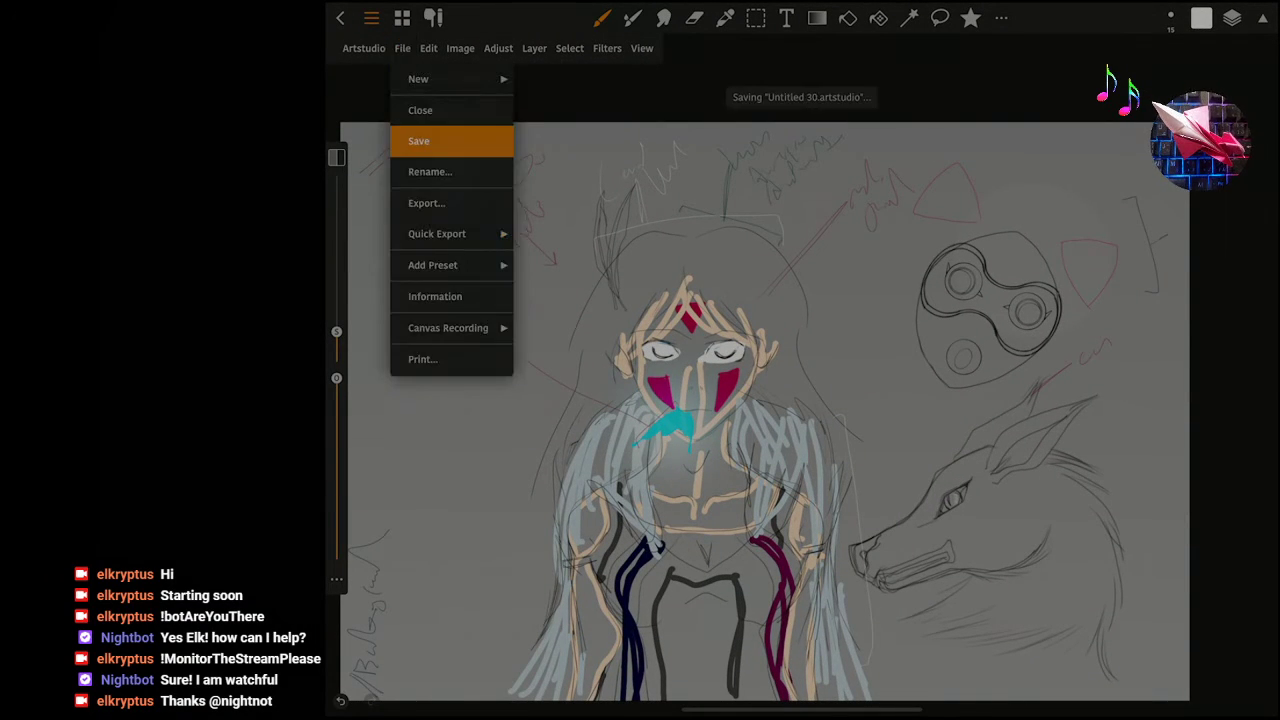
pyautogui.click(418, 142)
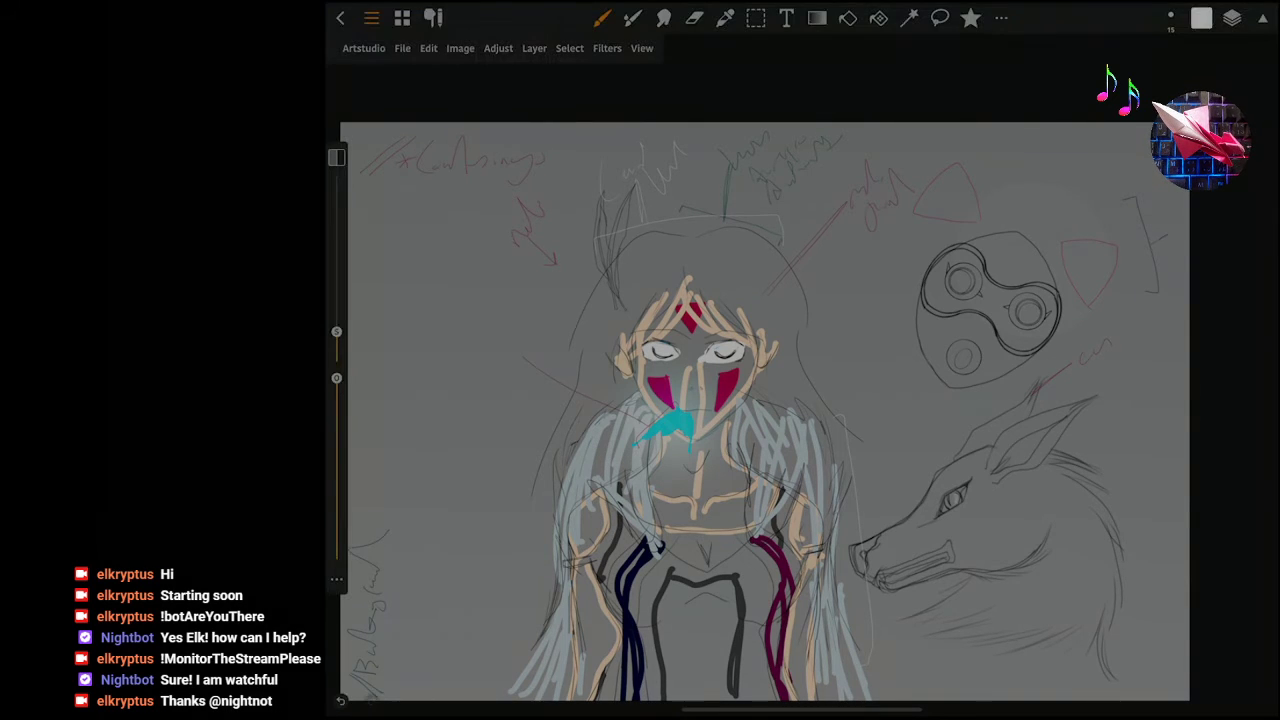
# Move the blue-filled Layer 24 up the layer stack next to Layer 23.
pyautogui.click(1232, 17)
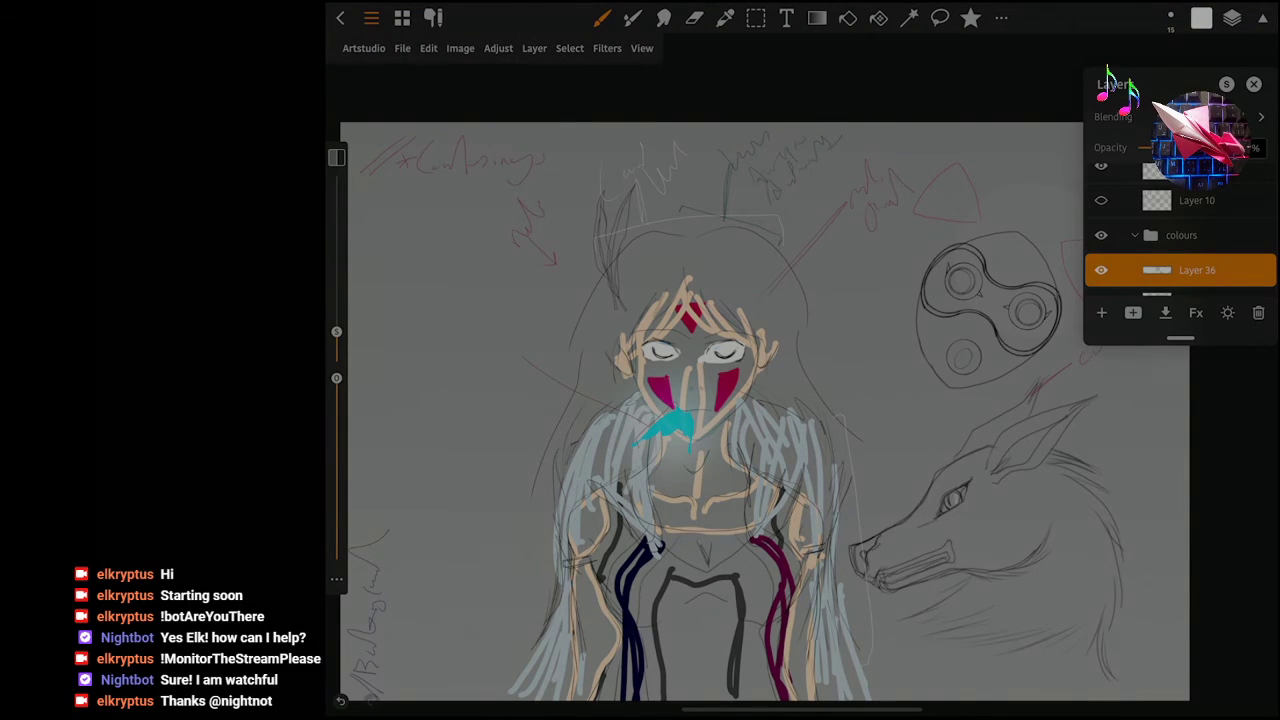
pyautogui.scroll(-5, 1180, 240)
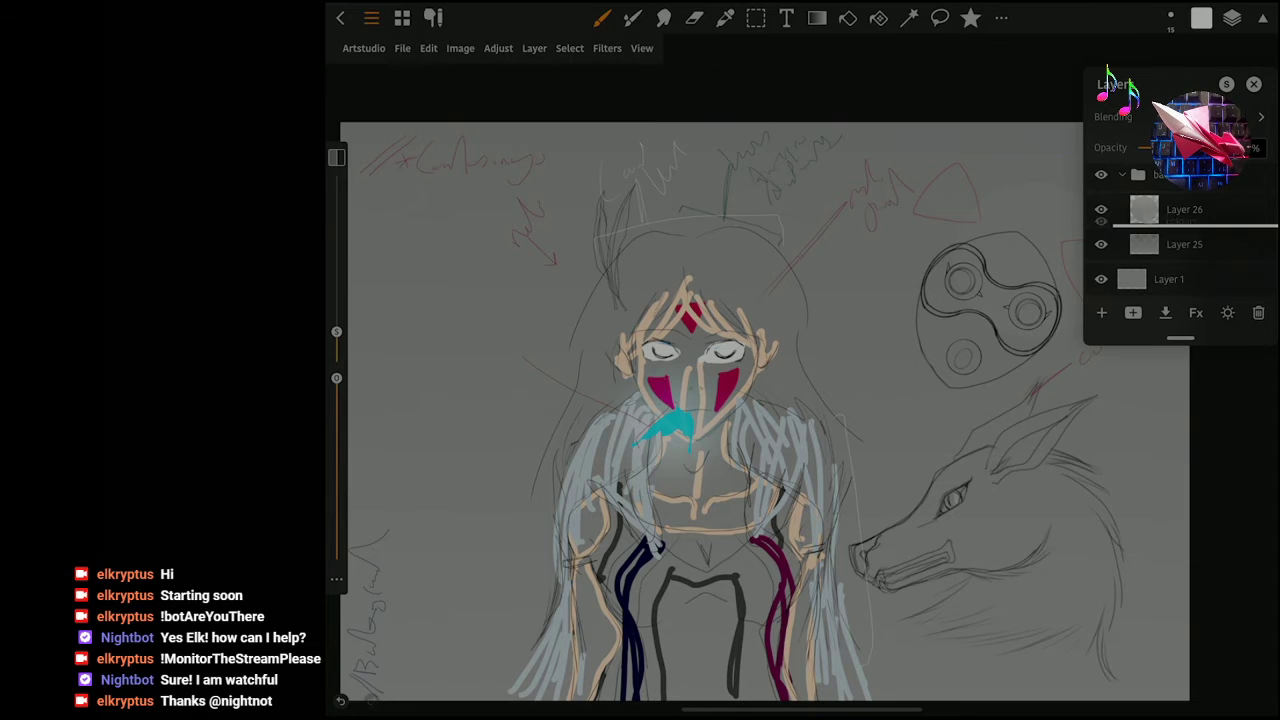
pyautogui.moveTo(1180, 226); pyautogui.dragTo(1180, 226)
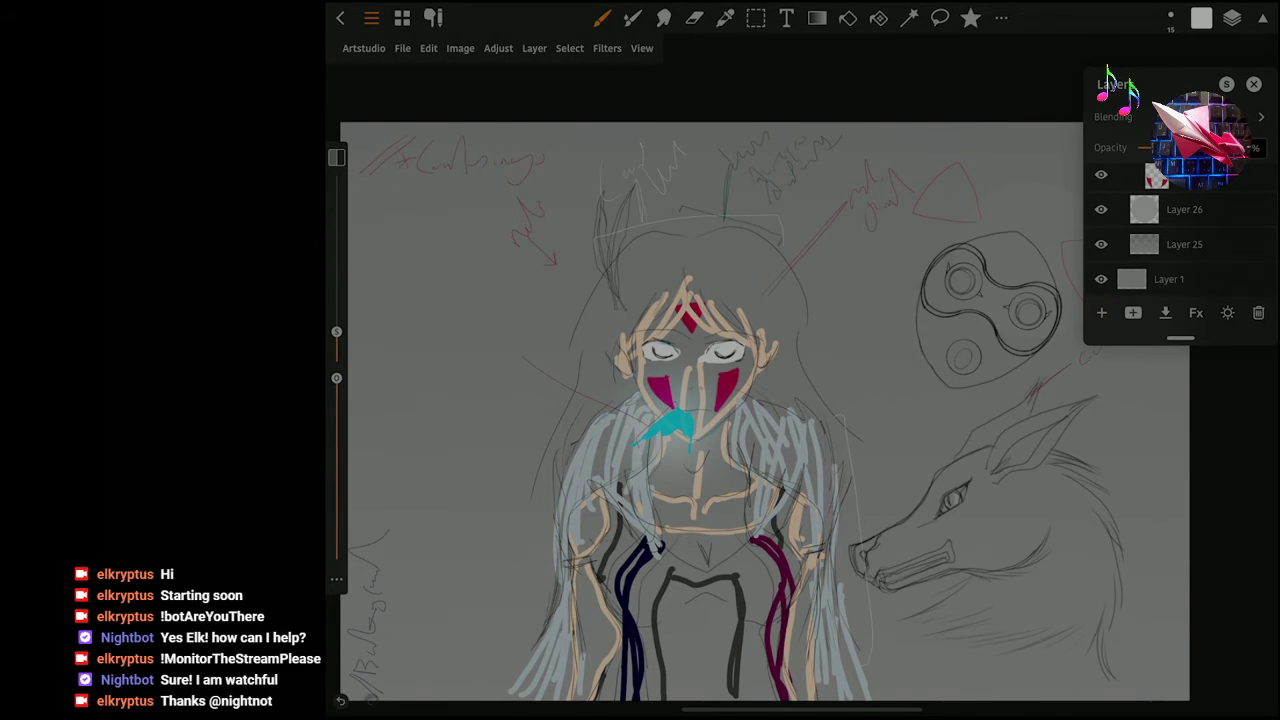
pyautogui.scroll(5, 1180, 240)
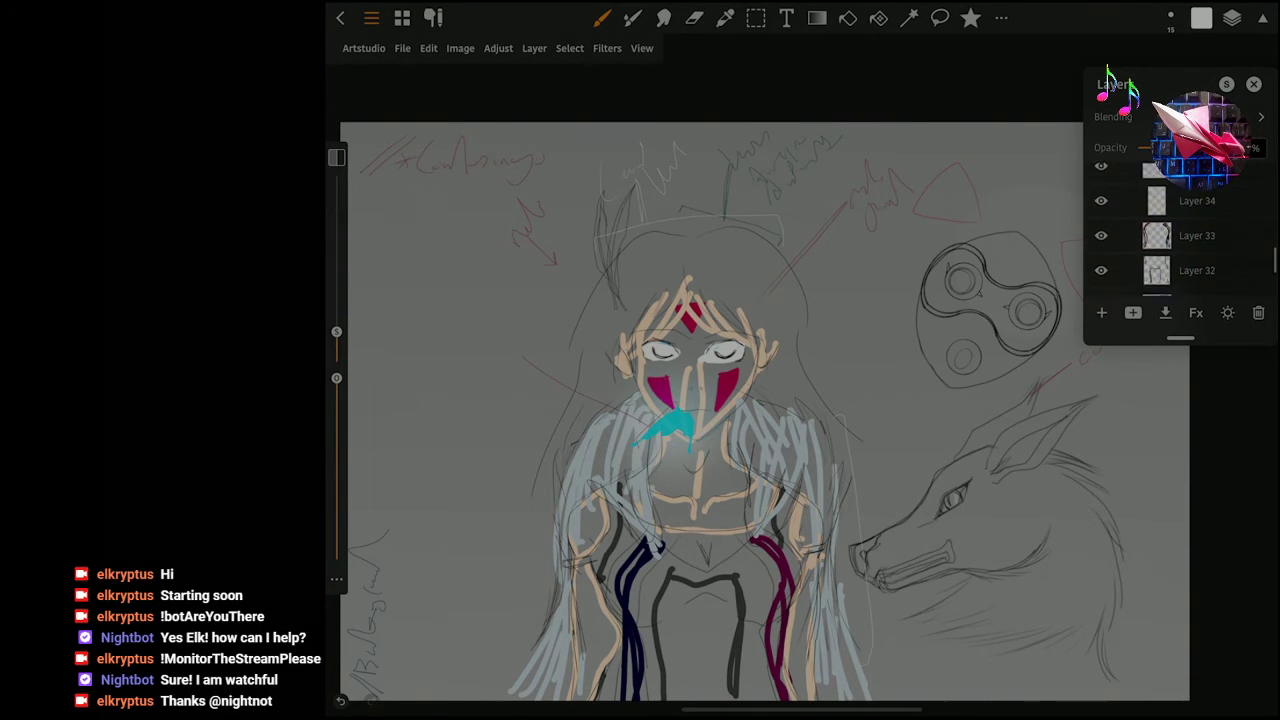
pyautogui.scroll(-1, 1180, 230)
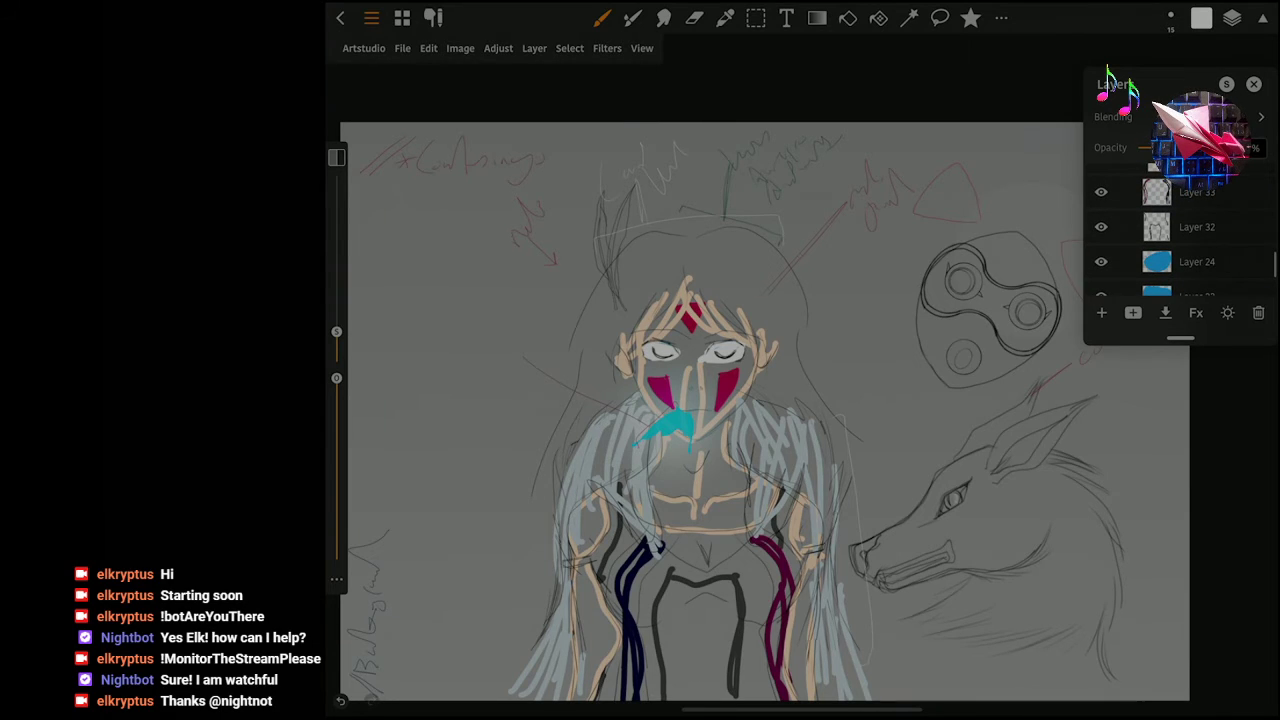
pyautogui.click(1197, 258)
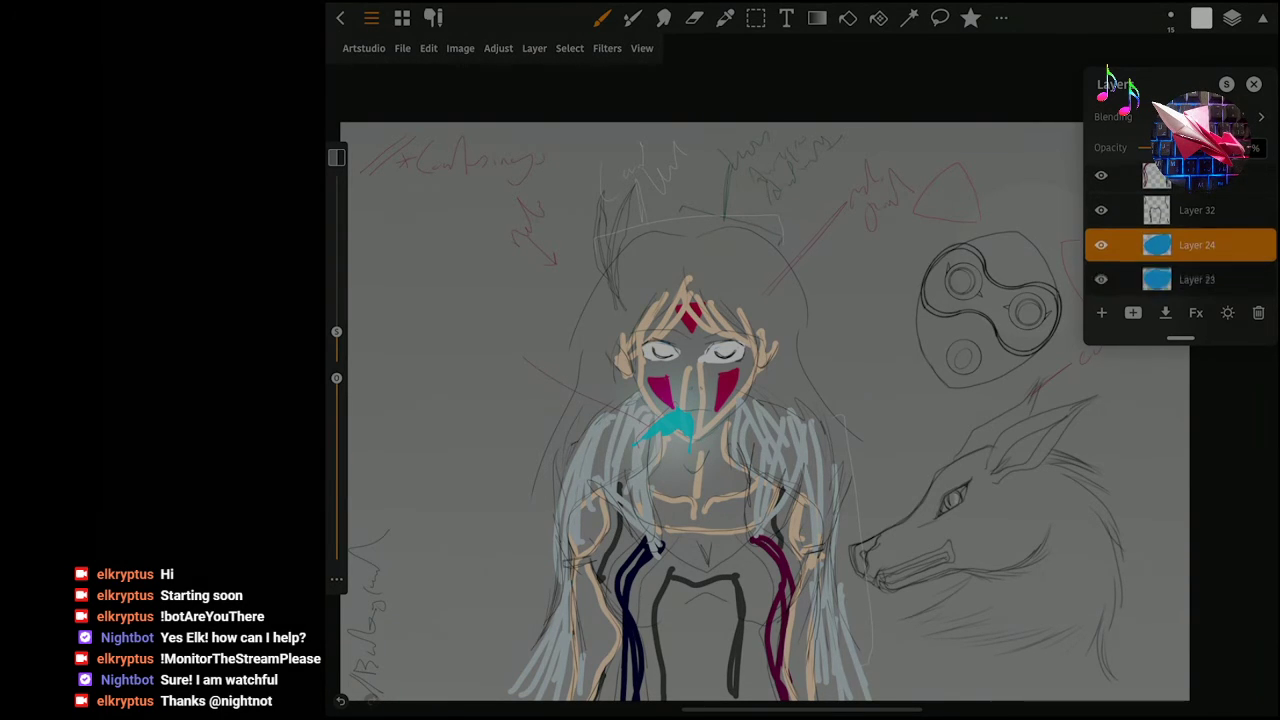
pyautogui.moveTo(1197, 245); pyautogui.dragTo(1197, 200)
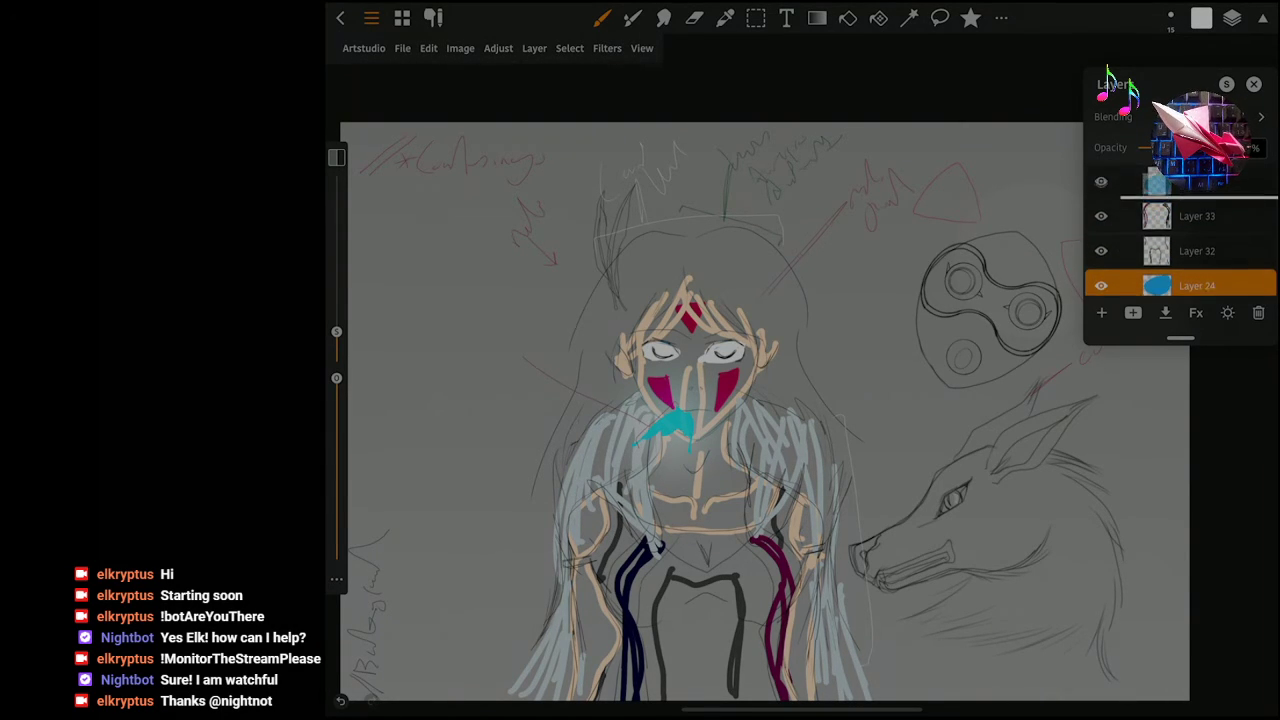
pyautogui.moveTo(1180, 181); pyautogui.dragTo(1180, 195)
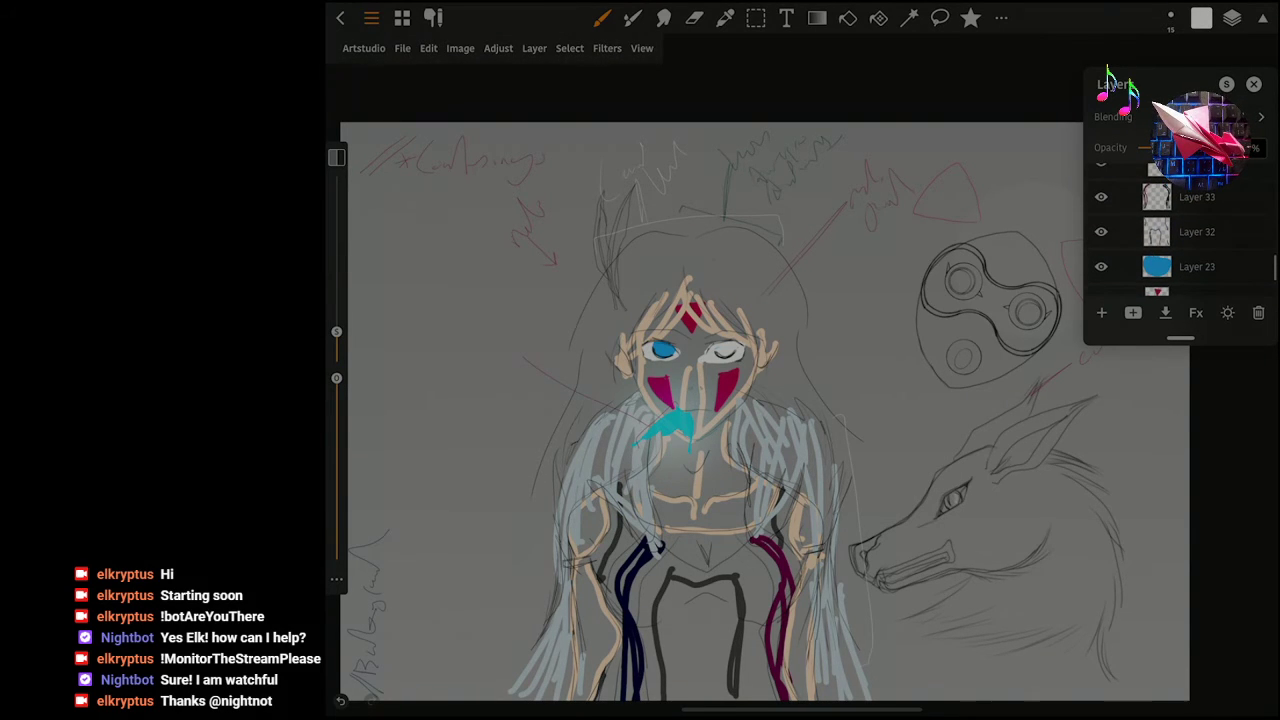
pyautogui.moveTo(1197, 266); pyautogui.dragTo(1197, 238)
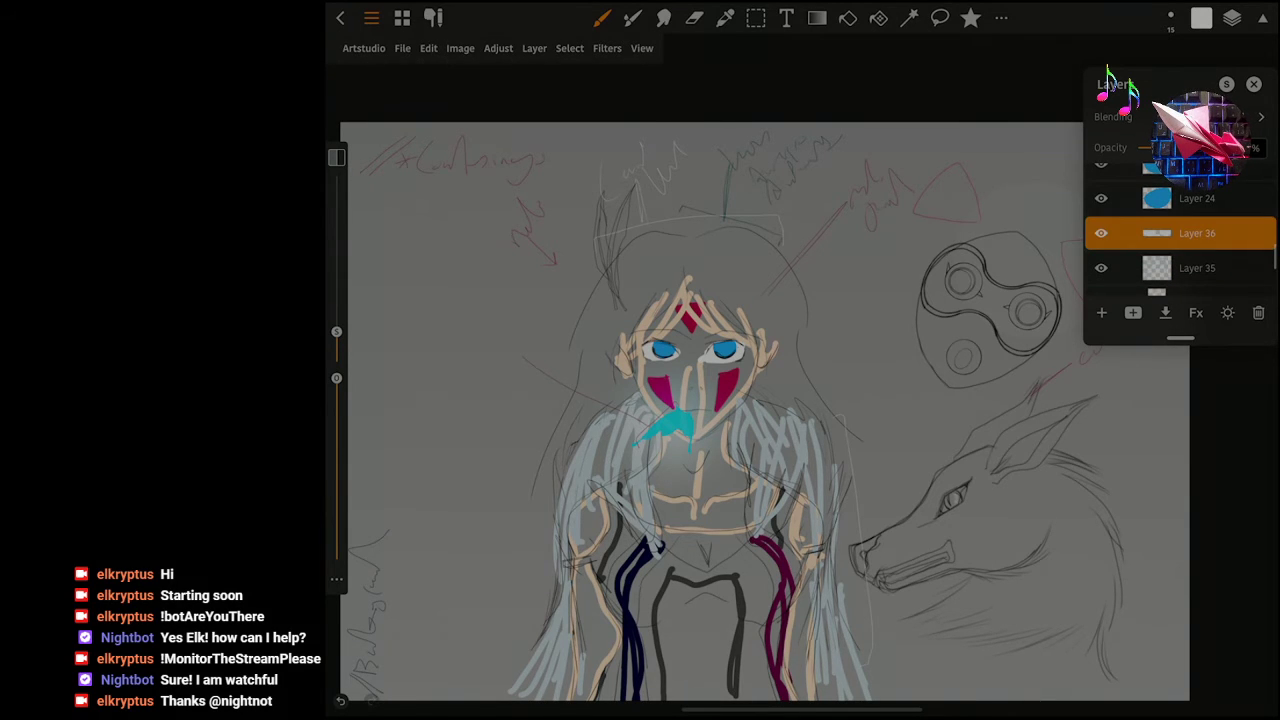
pyautogui.click(1254, 84)
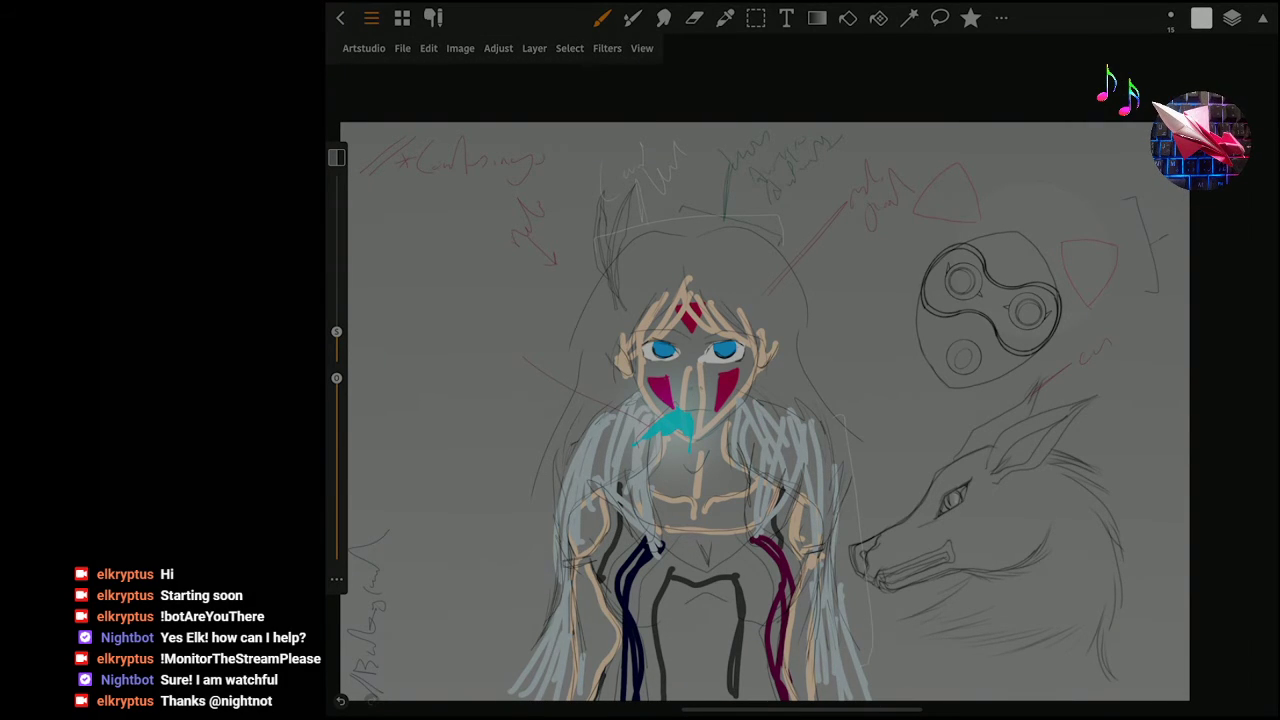
# Save the drawing and select the new empty Layer 37.
pyautogui.click(402, 48)
pyautogui.click(440, 141)
pyautogui.click(1232, 17)
pyautogui.scroll(3, 1180, 250)
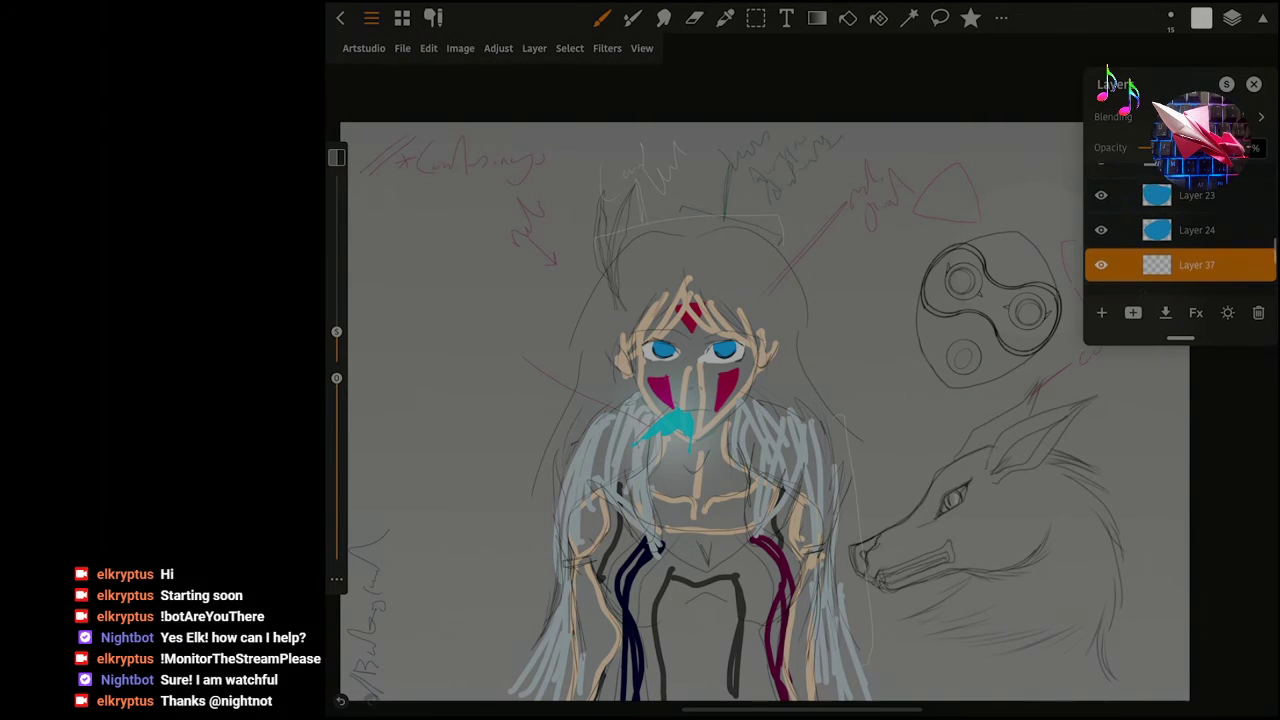
pyautogui.scroll(-2, 1180, 250)
pyautogui.click(1180, 271)
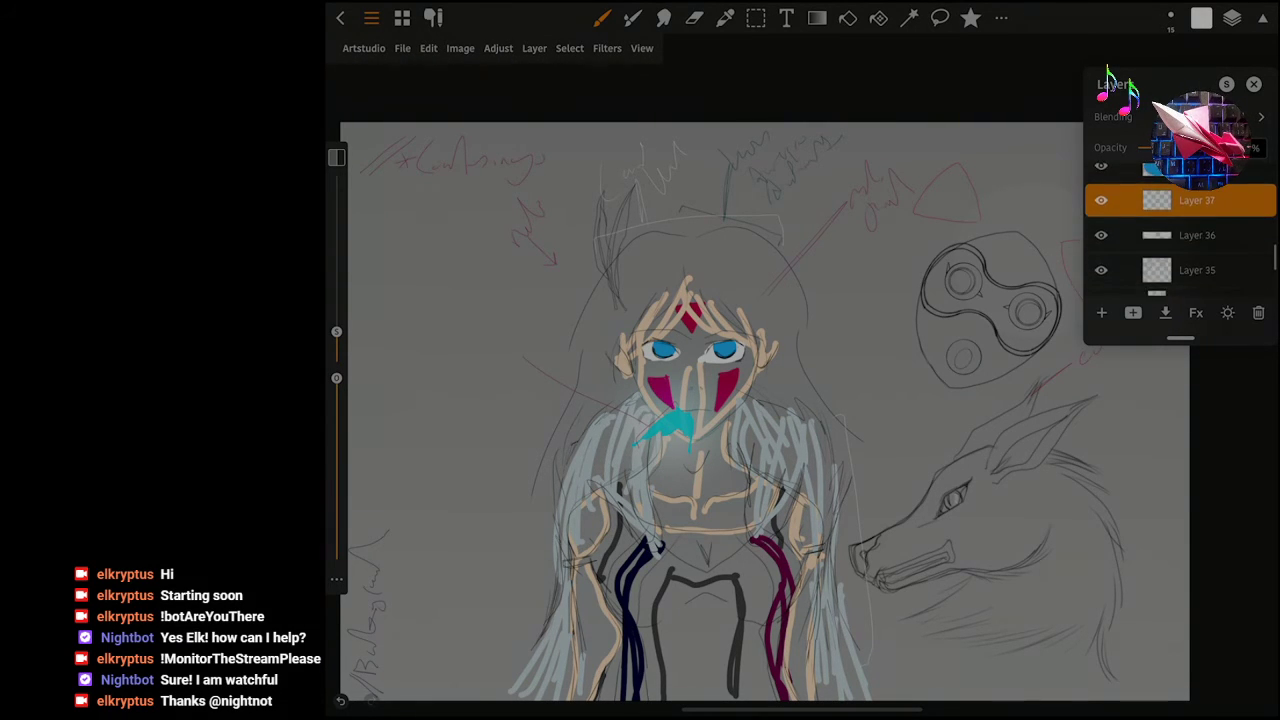
pyautogui.scroll(-2, 1180, 250)
# Hide the light-blue hair and tan outline layers, keeping the body strokes visible.
pyautogui.click(1101, 244)
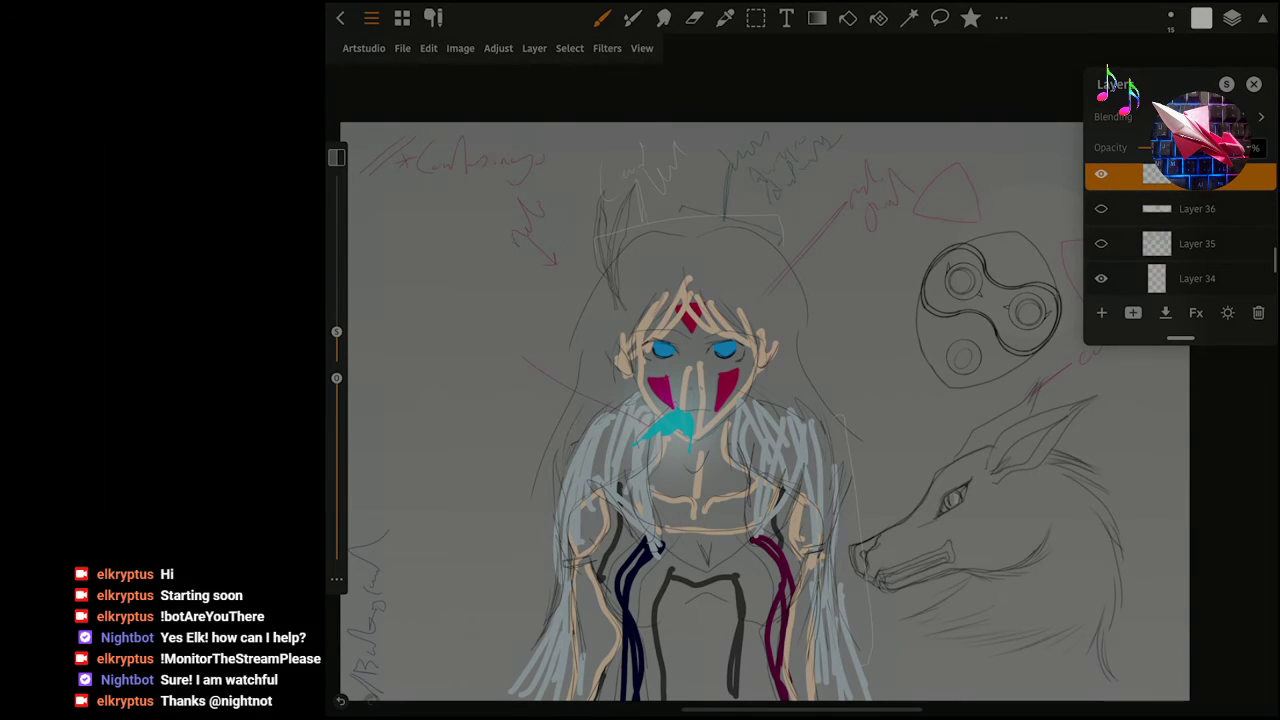
pyautogui.scroll(-1, 1180, 250)
pyautogui.scroll(-1, 1180, 250)
pyautogui.click(1101, 205)
pyautogui.click(1101, 240)
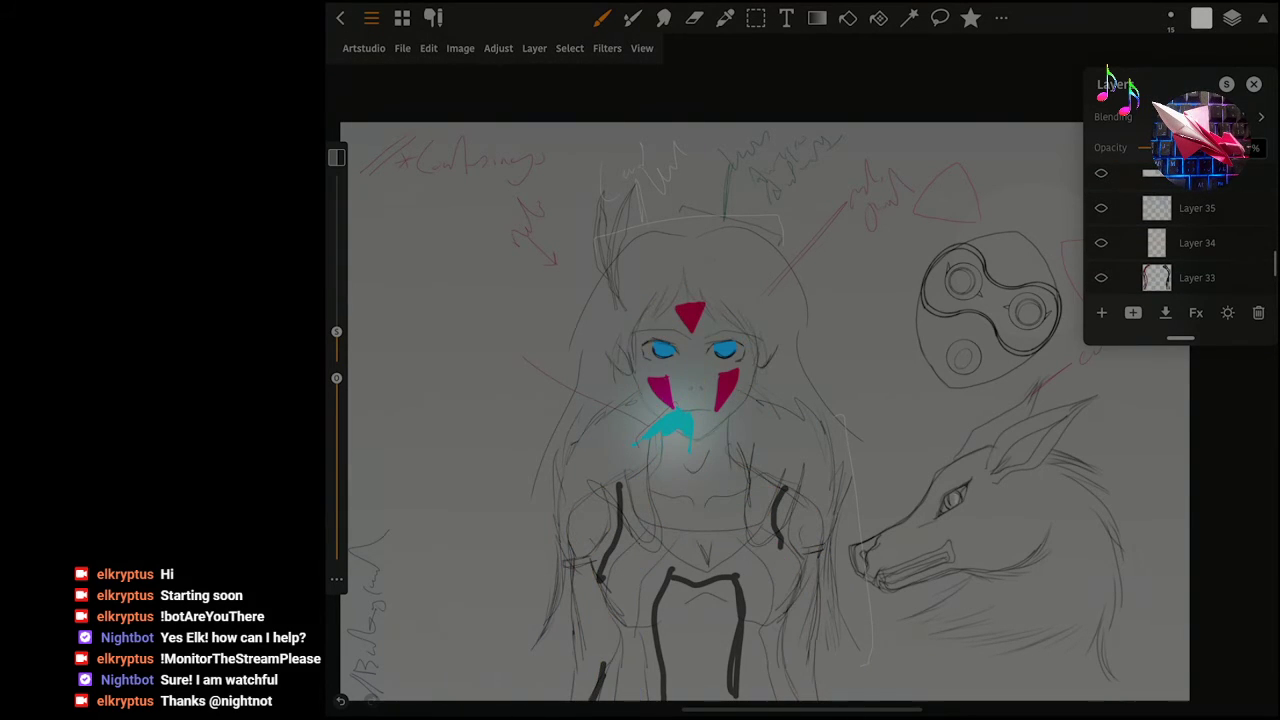
pyautogui.scroll(-1, 1180, 250)
pyautogui.click(1101, 239)
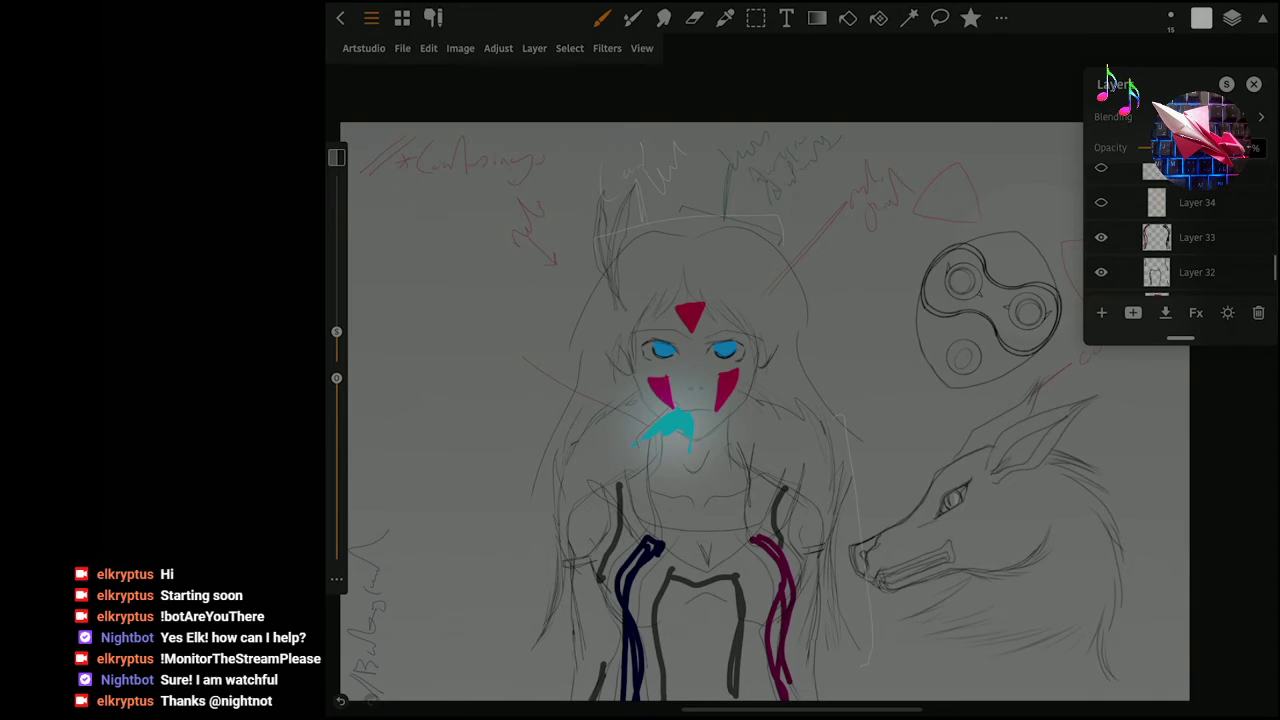
pyautogui.scroll(2, 1180, 240)
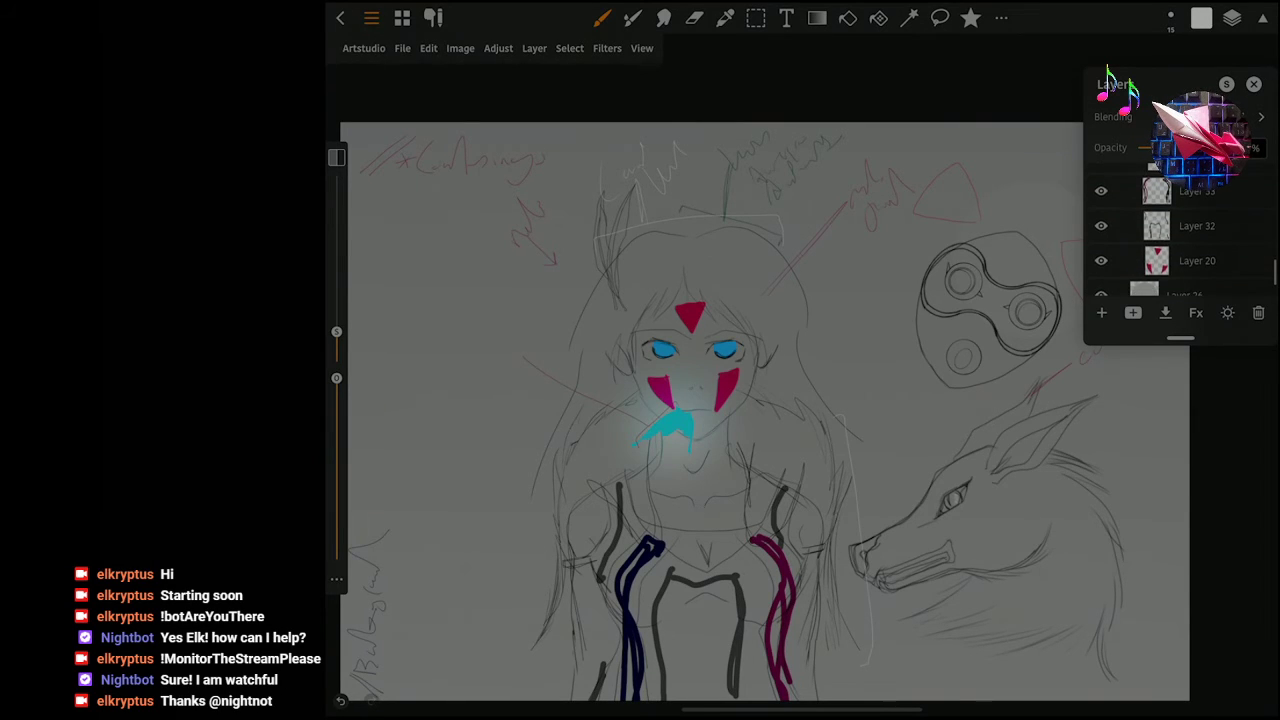
# Make Layer 37 the active drawing layer and start saving the drawing.
pyautogui.click(1200, 172)
pyautogui.scroll(1, 1180, 240)
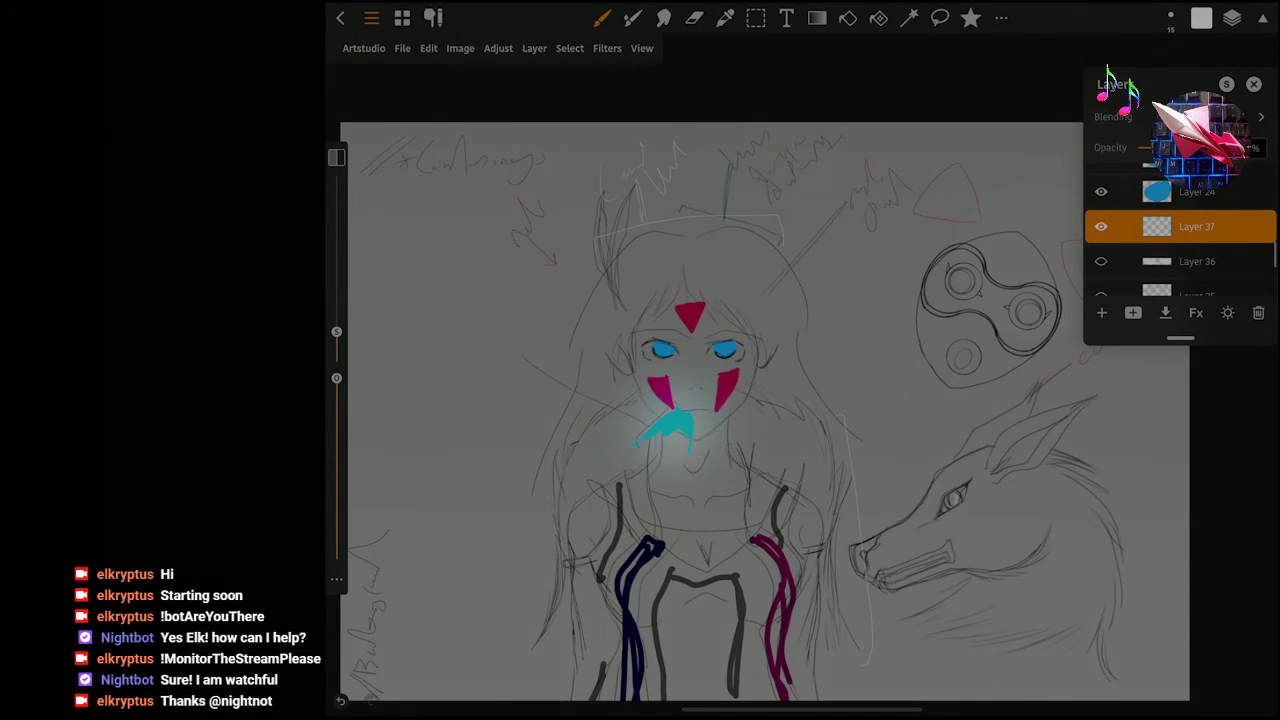
pyautogui.click(1232, 17)
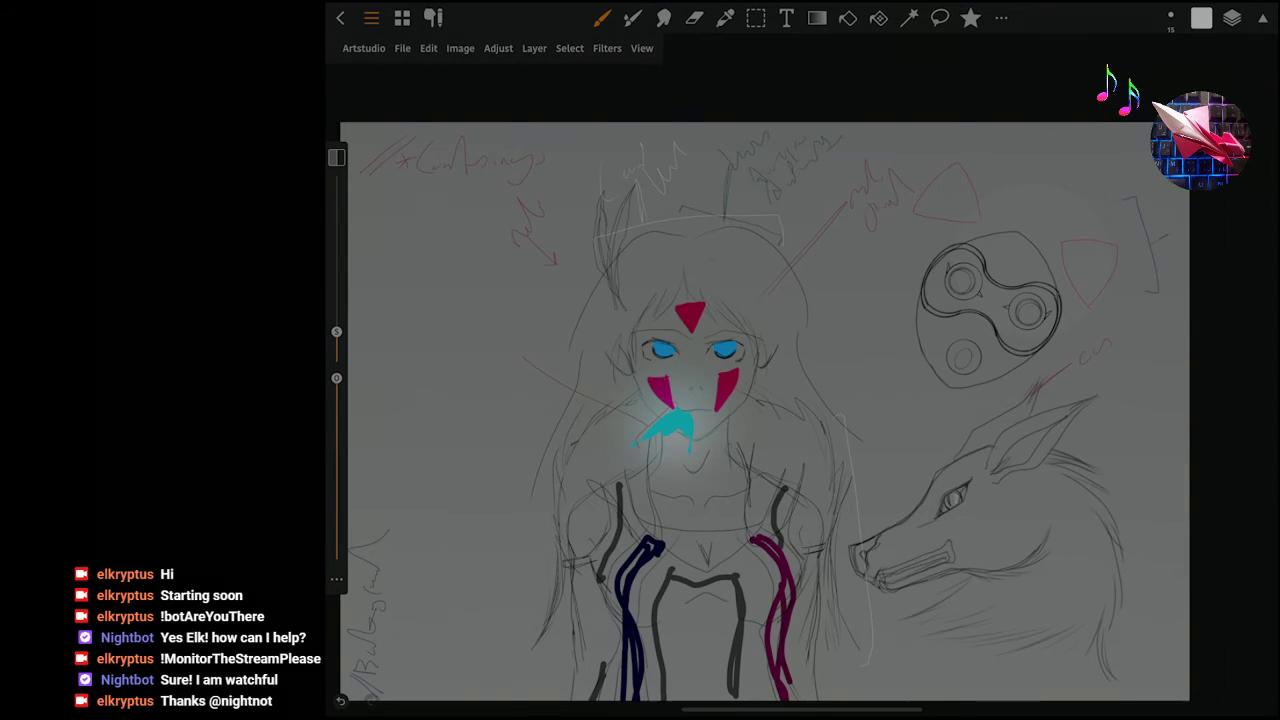
pyautogui.click(402, 48)
# Finish saving the drawing and choose a dark red brush colour.
pyautogui.click(450, 141)
pyautogui.scroll(5, 990, 310)
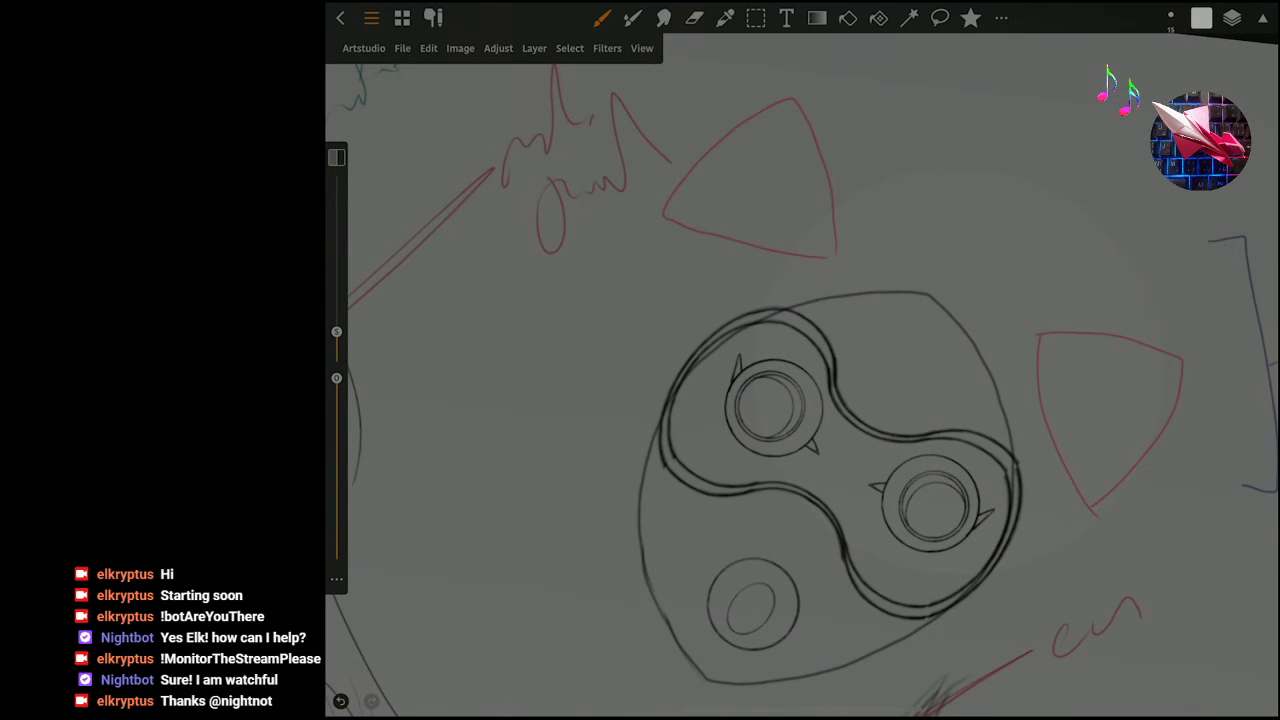
pyautogui.click(1201, 17)
pyautogui.moveTo(958, 320); pyautogui.dragTo(851, 320)
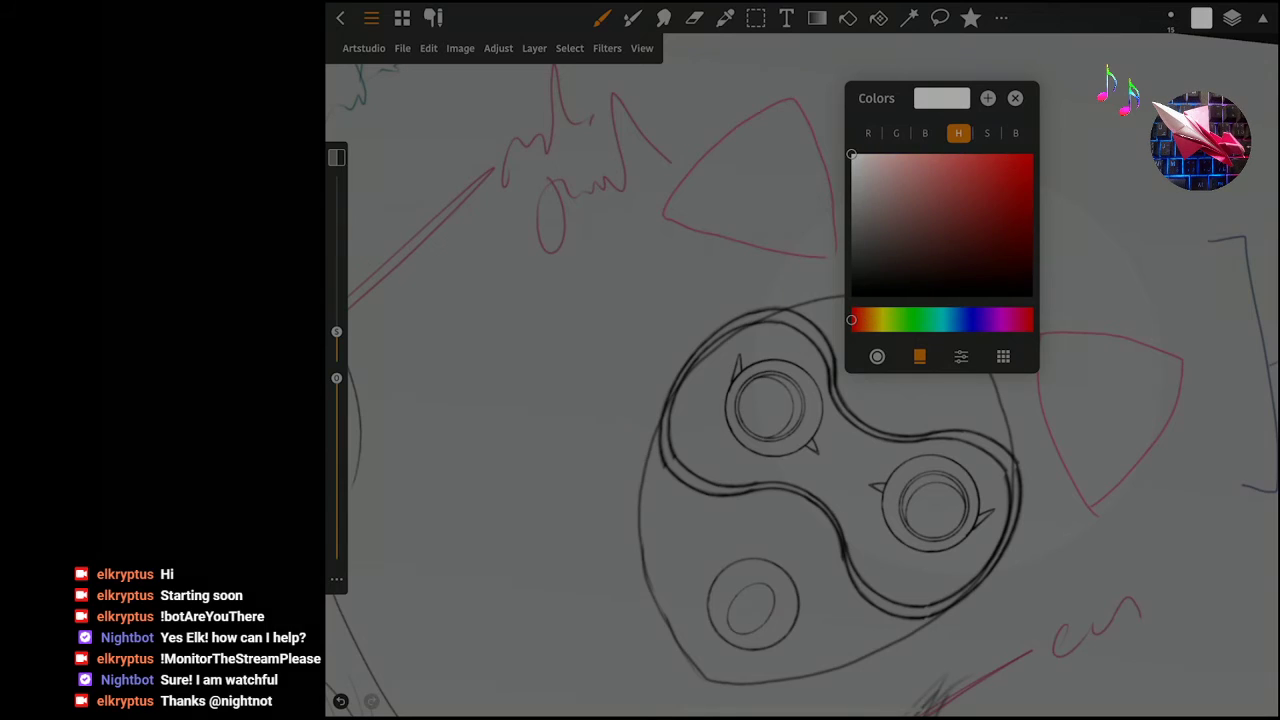
pyautogui.moveTo(851, 154); pyautogui.dragTo(1032, 154)
pyautogui.click(997, 206)
# Trace the mask's outer oval, two ear triangles and two inner curves in red.
pyautogui.moveTo(997, 206); pyautogui.dragTo(1003, 217)
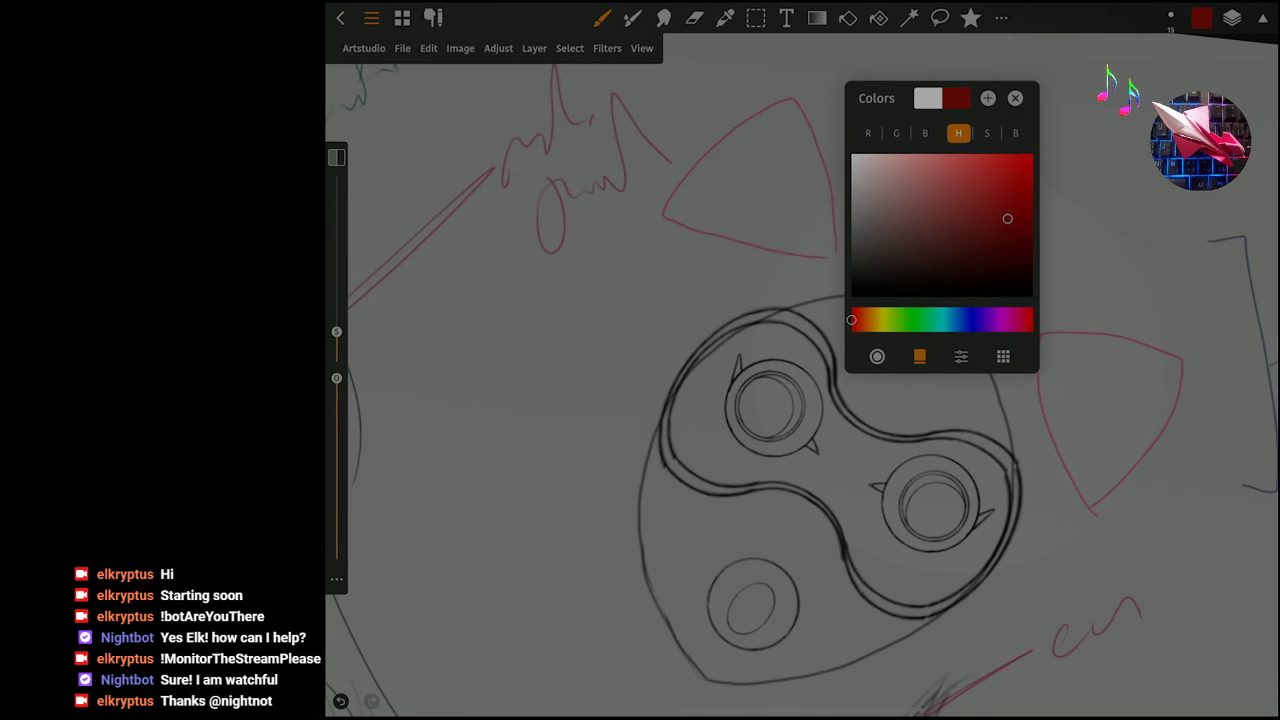
pyautogui.click(1015, 98)
pyautogui.moveTo(906, 298)
pyautogui.mouseDown()
pyautogui.moveTo(677, 430)
pyautogui.moveTo(700, 664)
pyautogui.moveTo(812, 664)
pyautogui.moveTo(845, 652)
pyautogui.moveTo(975, 376)
pyautogui.moveTo(820, 672)
pyautogui.mouseUp()
pyautogui.scroll(-5, 800, 450)
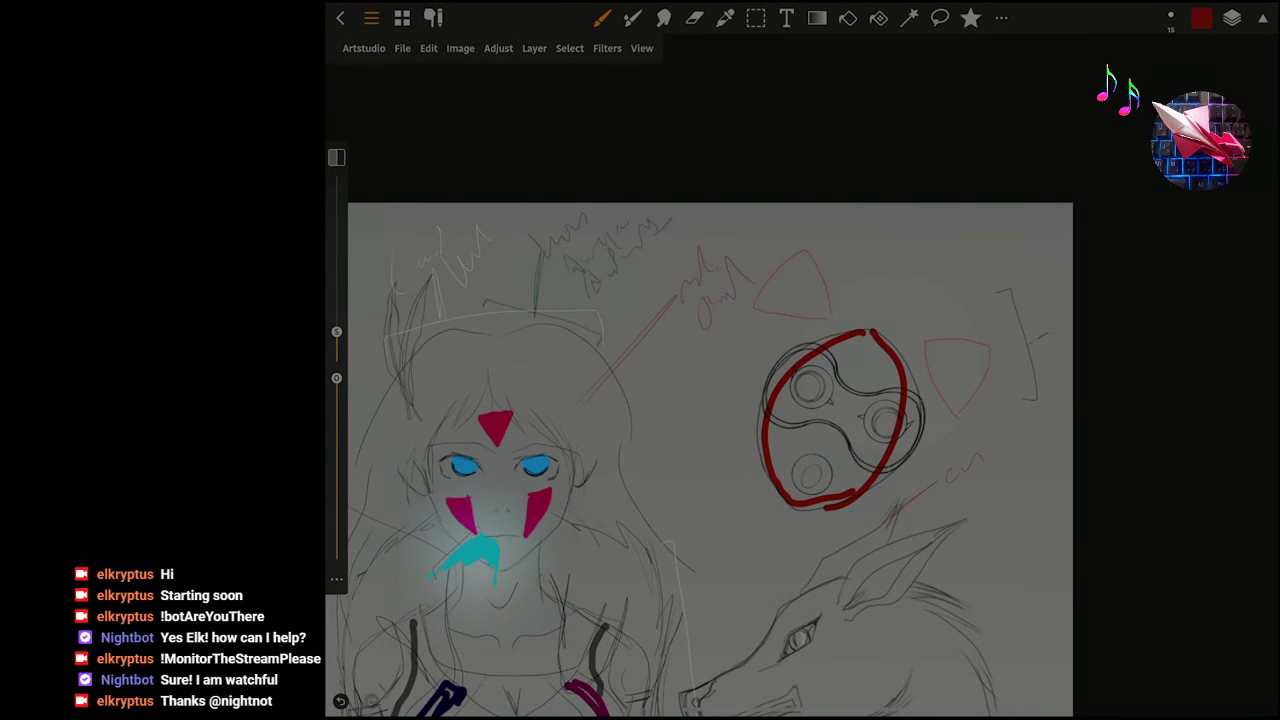
pyautogui.moveTo(926, 345)
pyautogui.mouseDown()
pyautogui.moveTo(990, 362)
pyautogui.moveTo(934, 378)
pyautogui.moveTo(924, 342)
pyautogui.mouseUp()
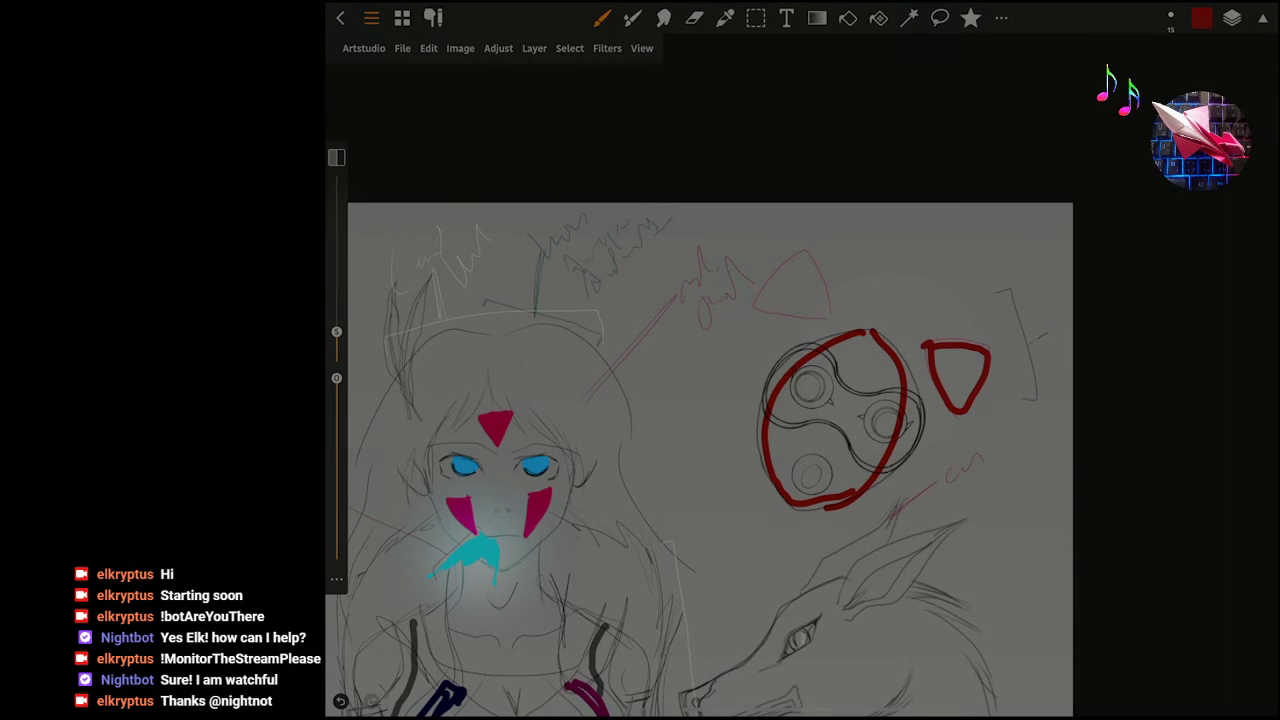
pyautogui.moveTo(840, 316)
pyautogui.mouseDown()
pyautogui.moveTo(784, 318)
pyautogui.moveTo(800, 252)
pyautogui.moveTo(844, 312)
pyautogui.moveTo(780, 320)
pyautogui.mouseUp()
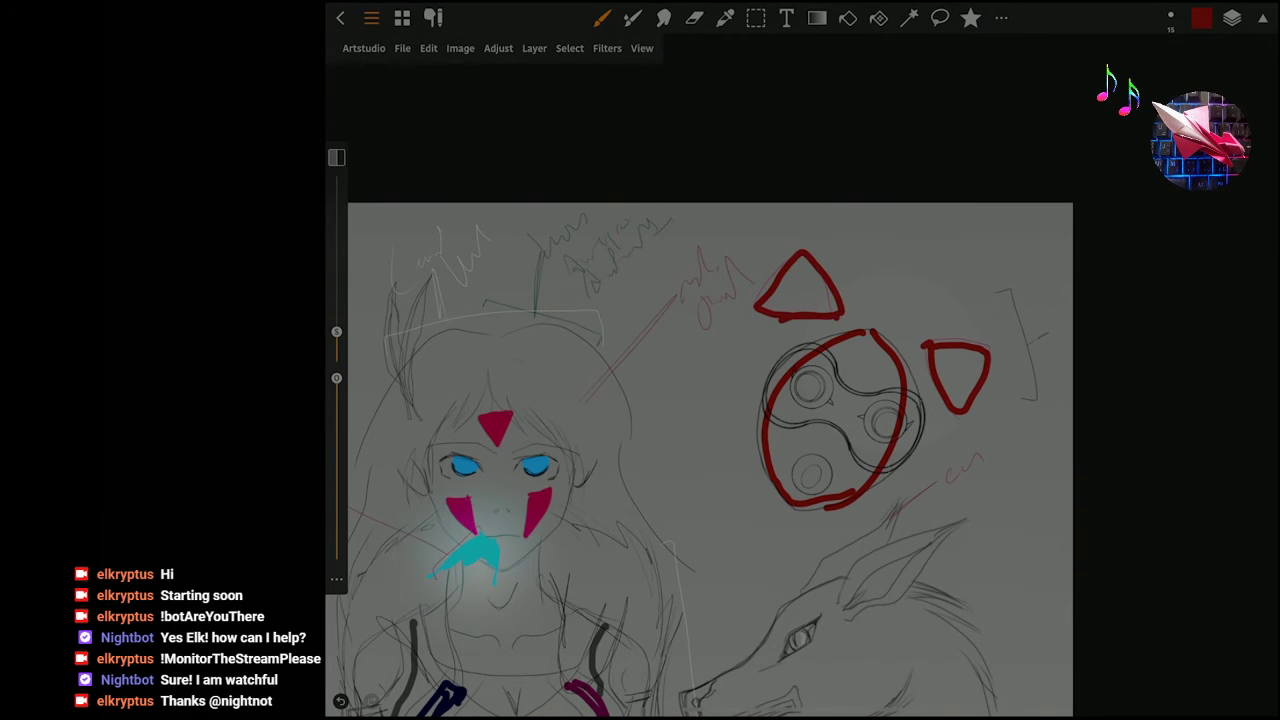
pyautogui.moveTo(900, 398)
pyautogui.mouseDown()
pyautogui.moveTo(894, 376)
pyautogui.moveTo(828, 346)
pyautogui.mouseUp()
pyautogui.moveTo(853, 486)
pyautogui.mouseDown()
pyautogui.moveTo(836, 436)
pyautogui.moveTo(758, 422)
pyautogui.mouseUp()
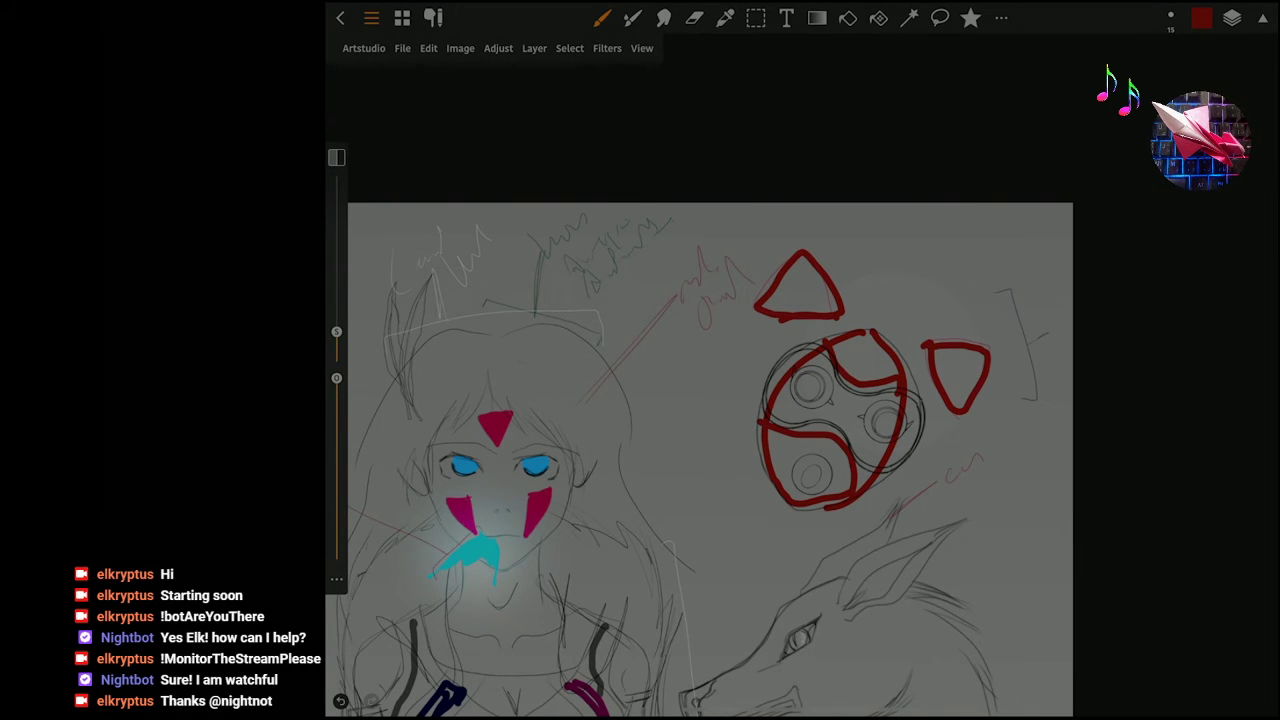
# Check the active layer and switch the paint colour to yellow.
pyautogui.click(1232, 17)
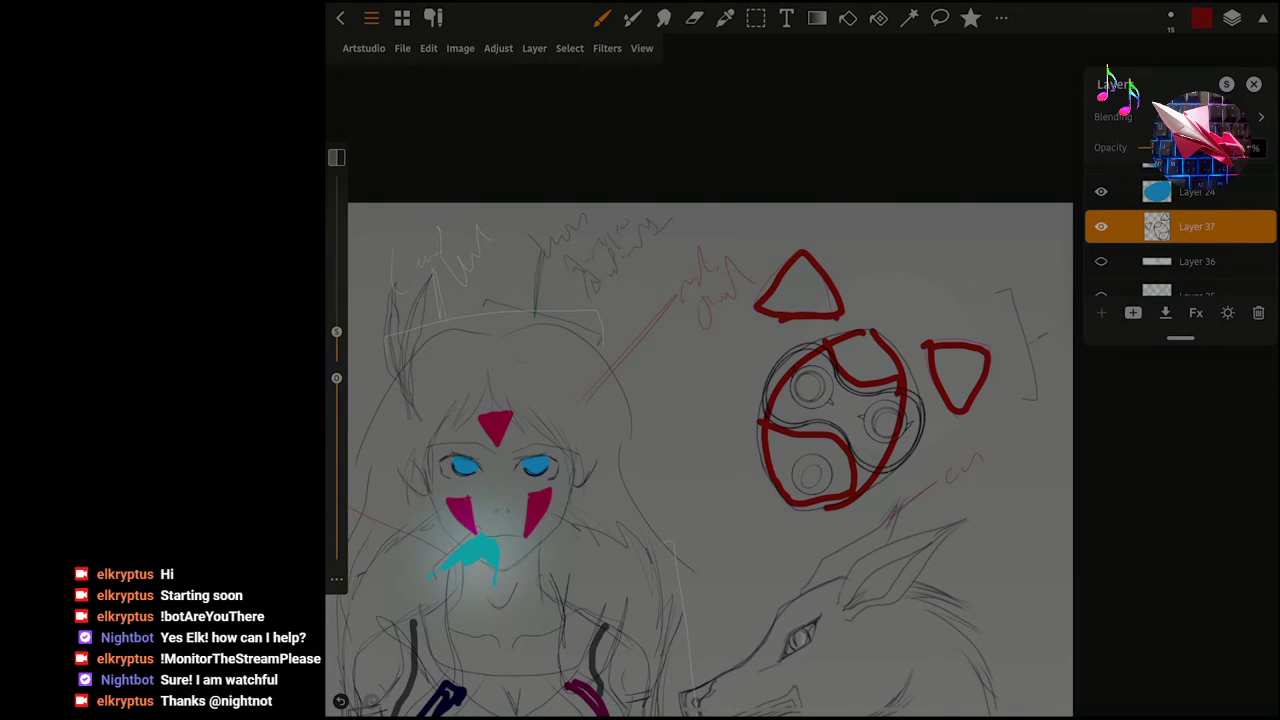
pyautogui.click(1232, 17)
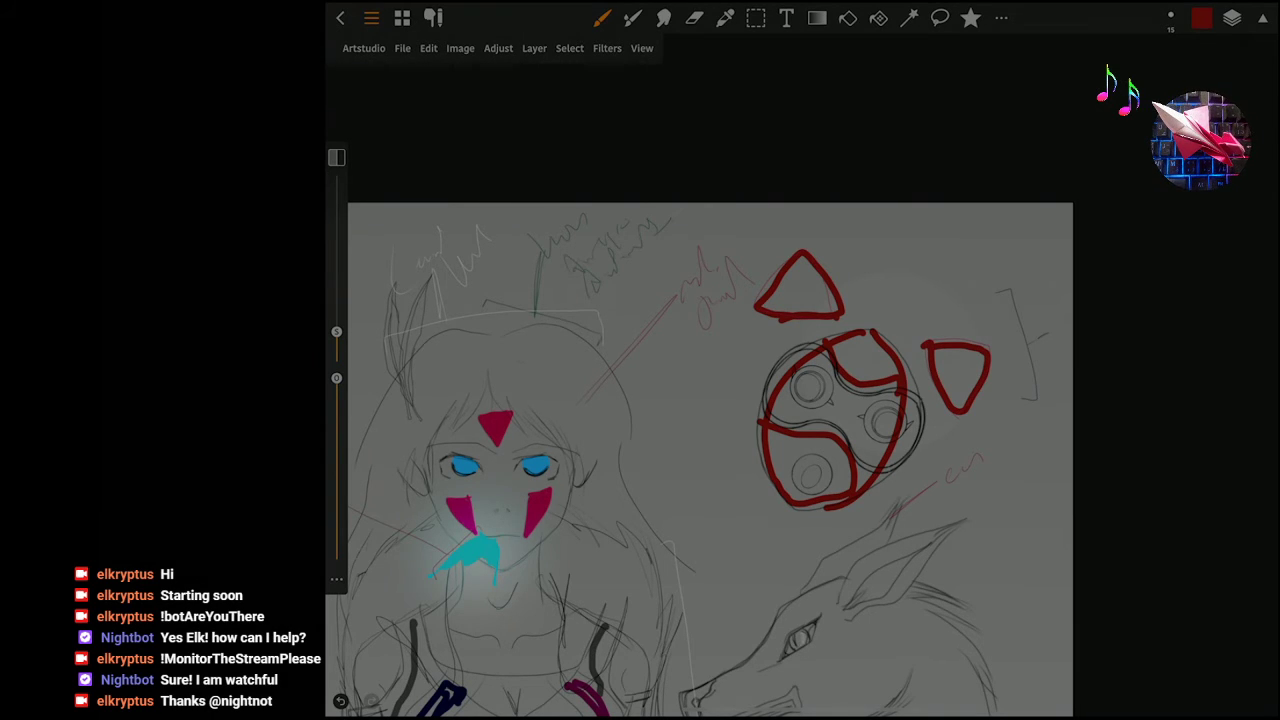
pyautogui.click(1201, 17)
pyautogui.click(878, 319)
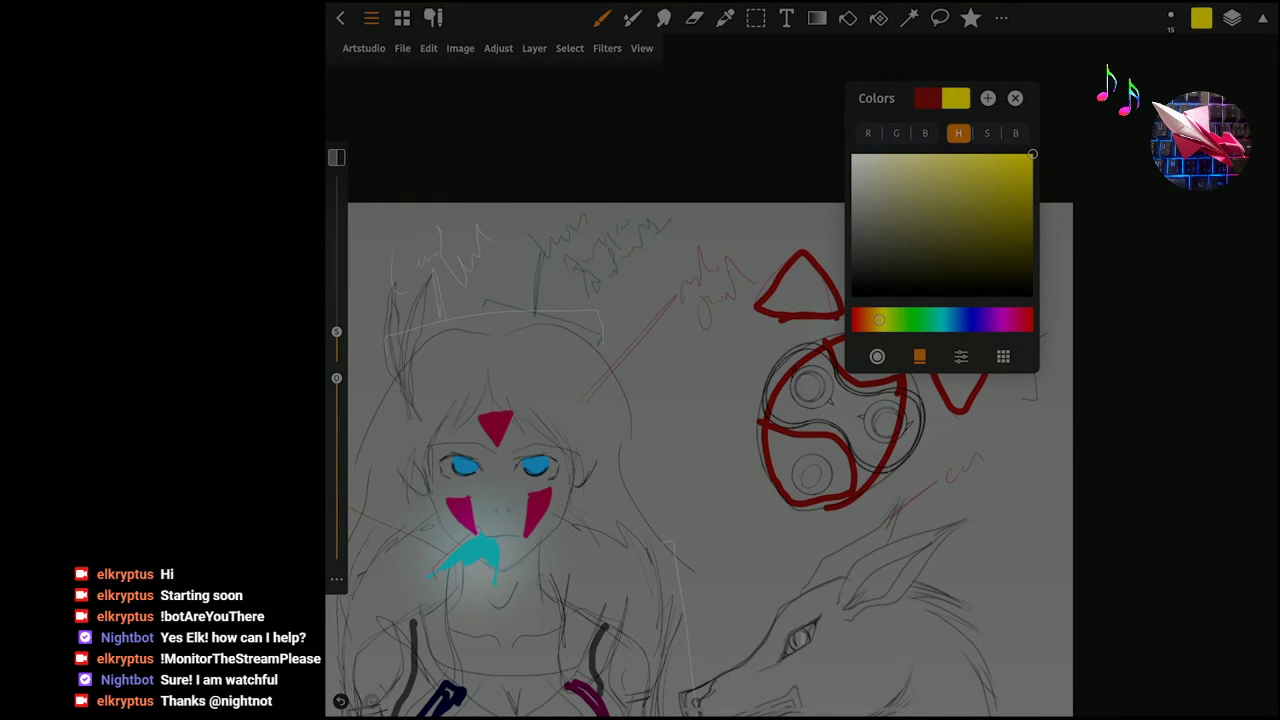
# Paint yellow rings around both mask eye holes and the mouth, plus a band linking the eyes.
pyautogui.click(1201, 17)
pyautogui.scroll(5, 710, 460)
pyautogui.scroll(3, 710, 460)
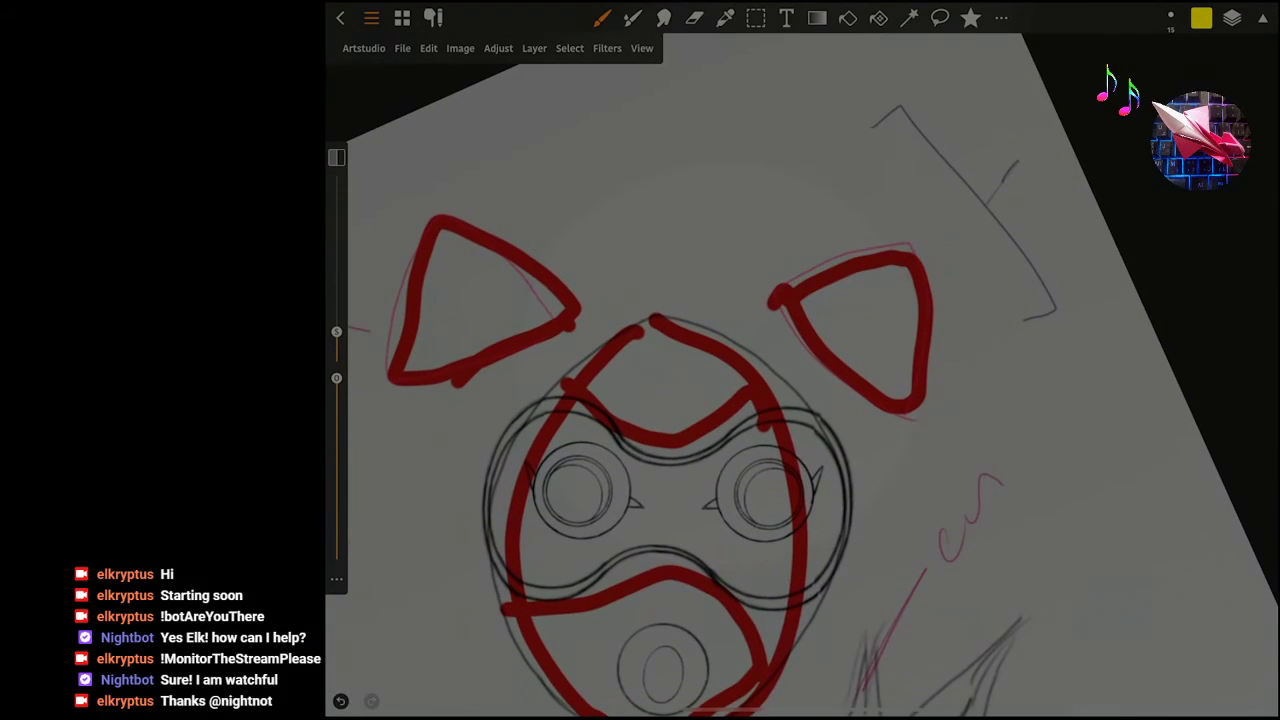
pyautogui.moveTo(770, 530); pyautogui.dragTo(795, 515)
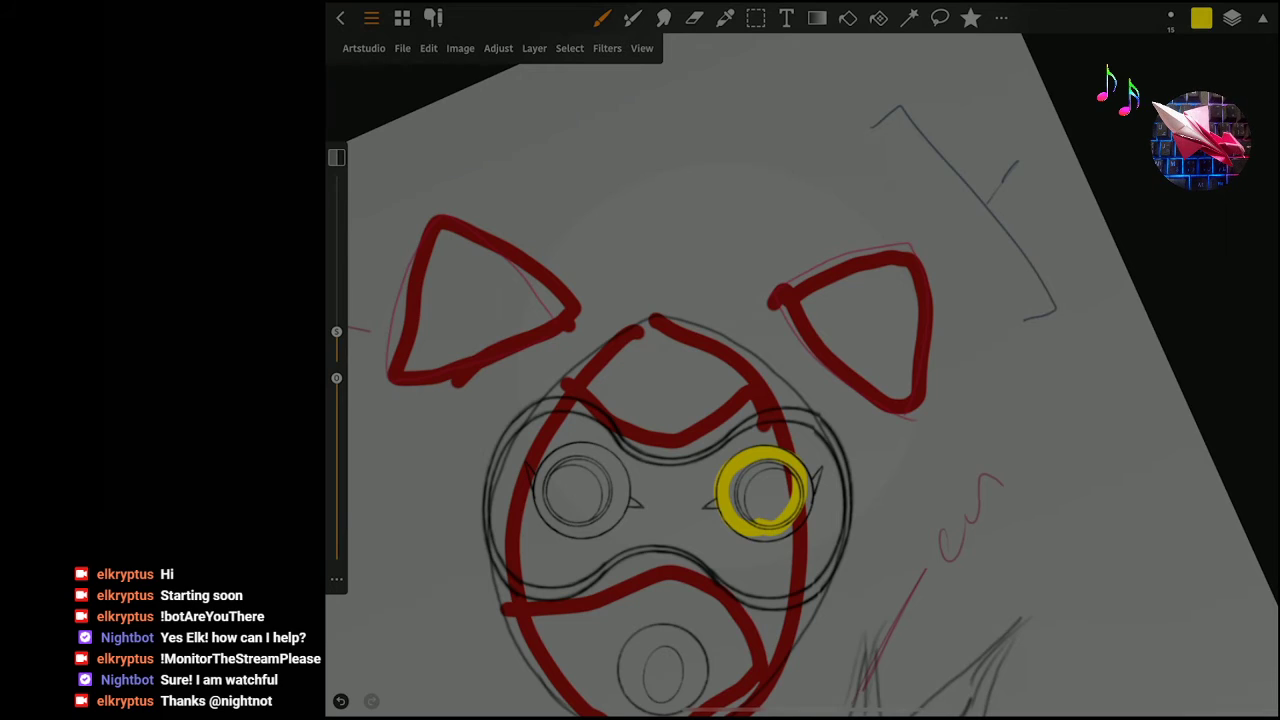
pyautogui.moveTo(620, 506)
pyautogui.mouseDown()
pyautogui.moveTo(594, 527)
pyautogui.moveTo(622, 500)
pyautogui.mouseUp()
pyautogui.moveTo(700, 578)
pyautogui.mouseDown()
pyautogui.moveTo(578, 572)
pyautogui.moveTo(492, 538)
pyautogui.moveTo(570, 400)
pyautogui.moveTo(690, 455)
pyautogui.moveTo(850, 465)
pyautogui.moveTo(676, 570)
pyautogui.mouseUp()
pyautogui.scroll(-5, 700, 450)
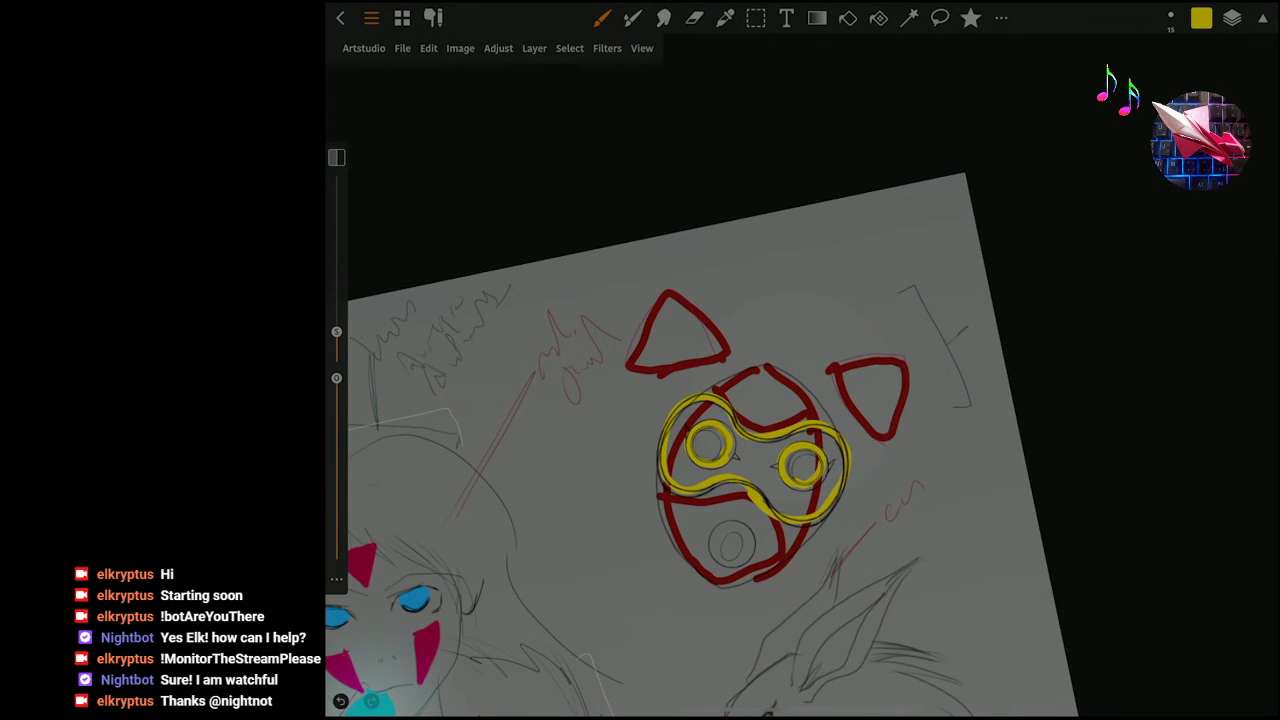
pyautogui.scroll(3, 720, 420)
pyautogui.scroll(2, 720, 380)
pyautogui.scroll(2, 720, 340)
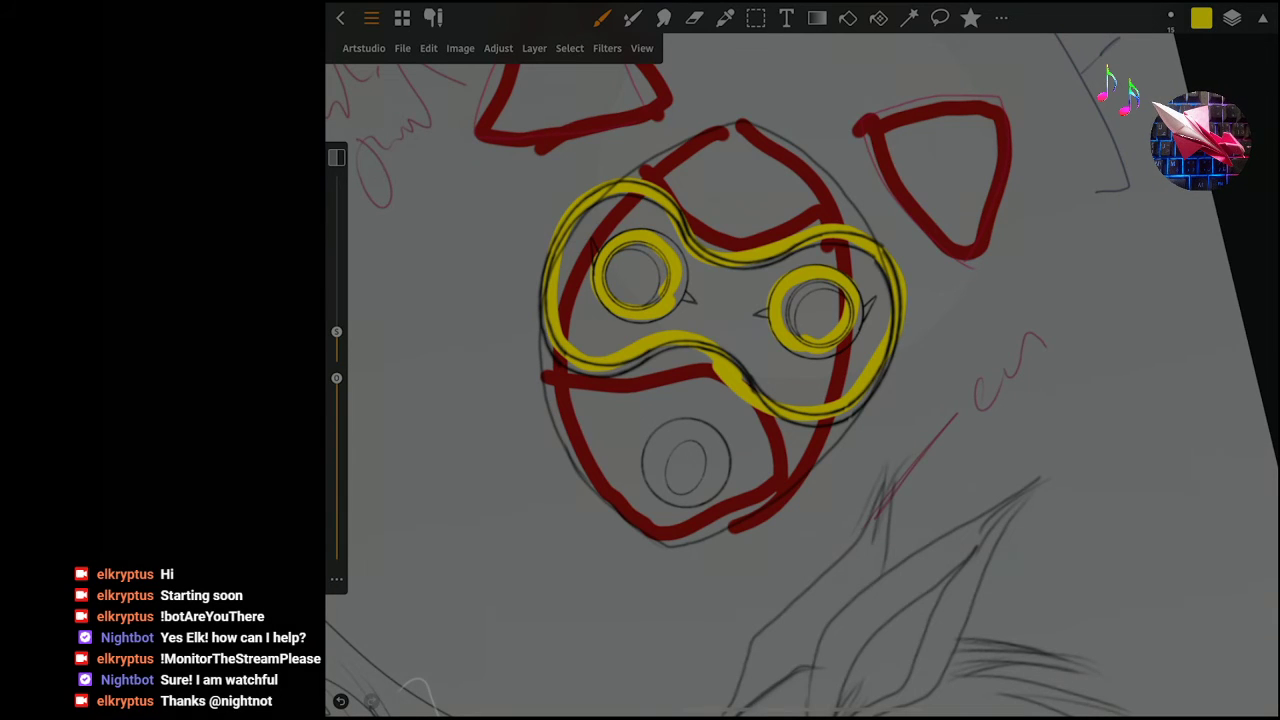
pyautogui.moveTo(718, 482)
pyautogui.mouseDown()
pyautogui.moveTo(656, 440)
pyautogui.moveTo(674, 498)
pyautogui.mouseUp()
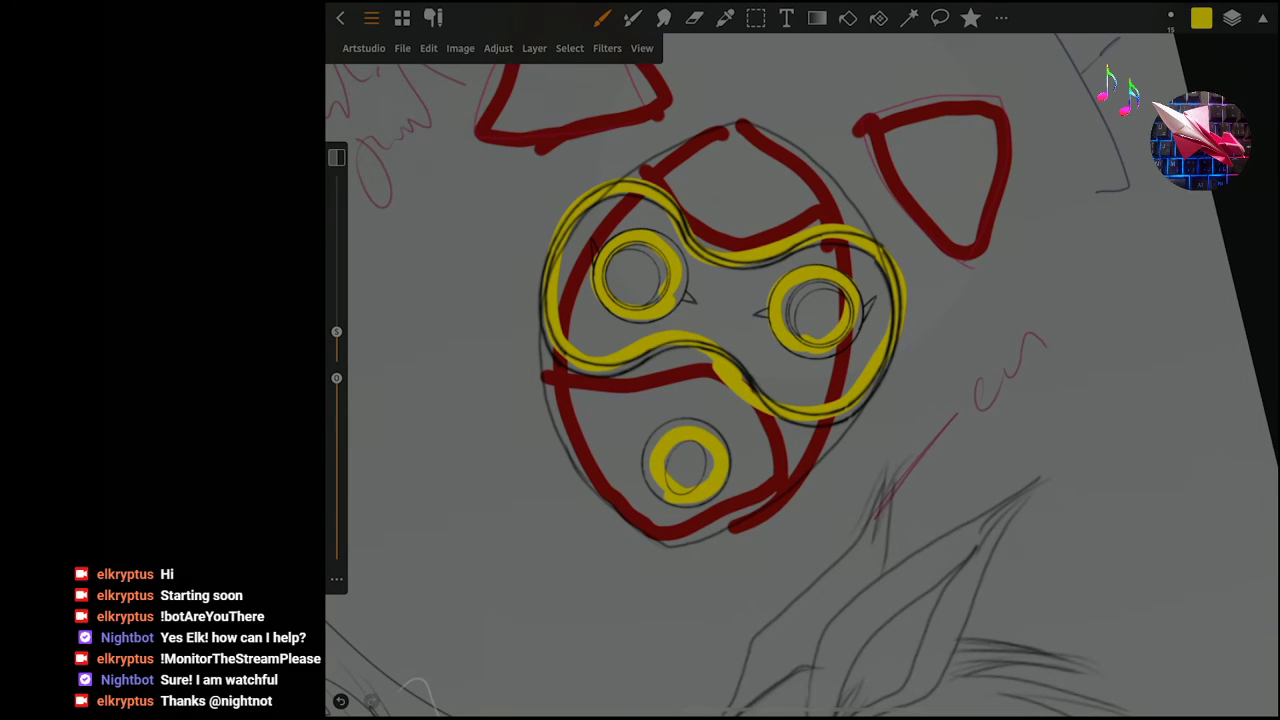
# Lower saturation and raise lightness of the yellow mask rings with Hue/Saturation, then apply.
pyautogui.click(498, 48)
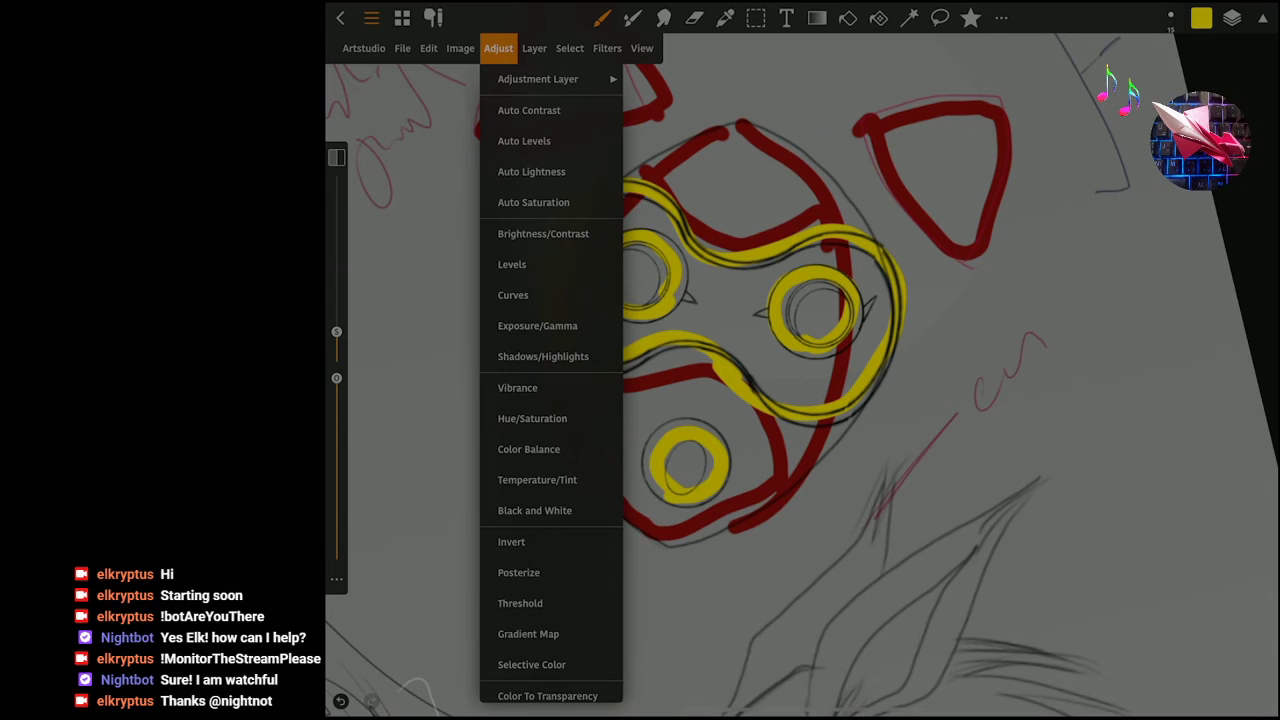
pyautogui.click(532, 418)
pyautogui.moveTo(1036, 533); pyautogui.dragTo(1009, 533)
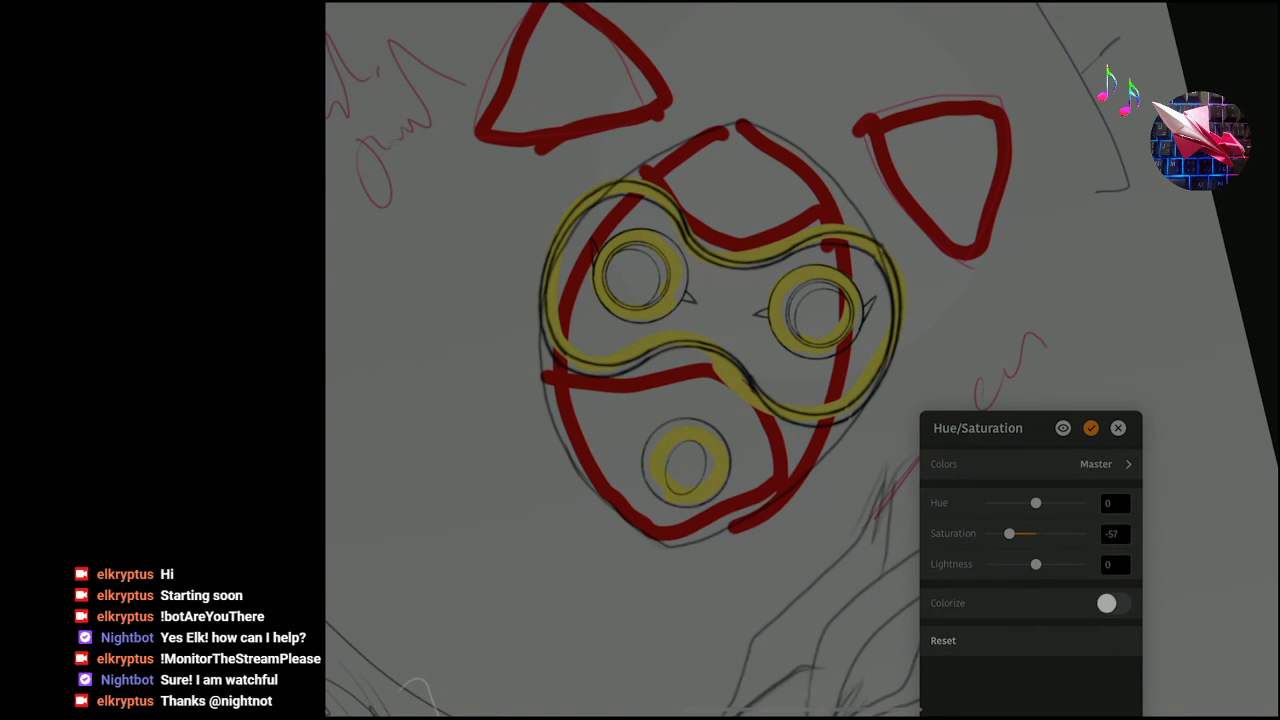
pyautogui.scroll(-5, 640, 400)
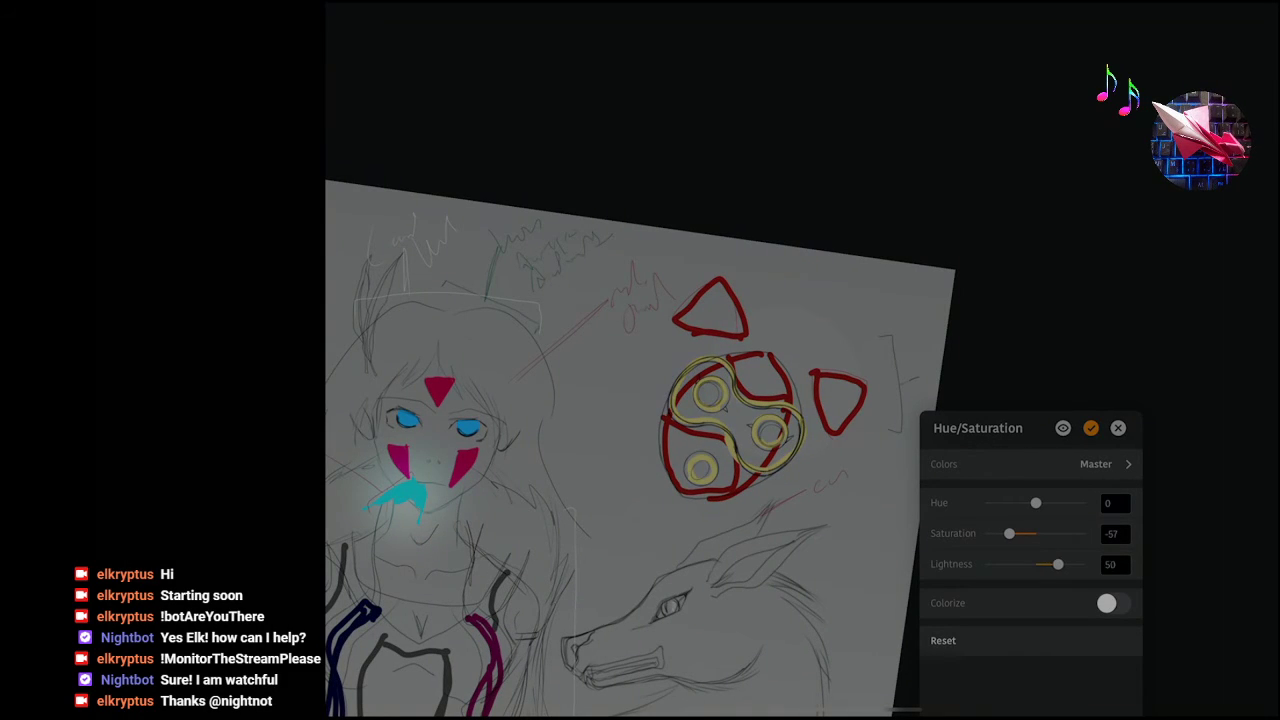
pyautogui.moveTo(1036, 564)
pyautogui.mouseDown()
pyautogui.moveTo(1056, 564)
pyautogui.moveTo(1018, 533)
pyautogui.mouseUp()
pyautogui.click(1091, 428)
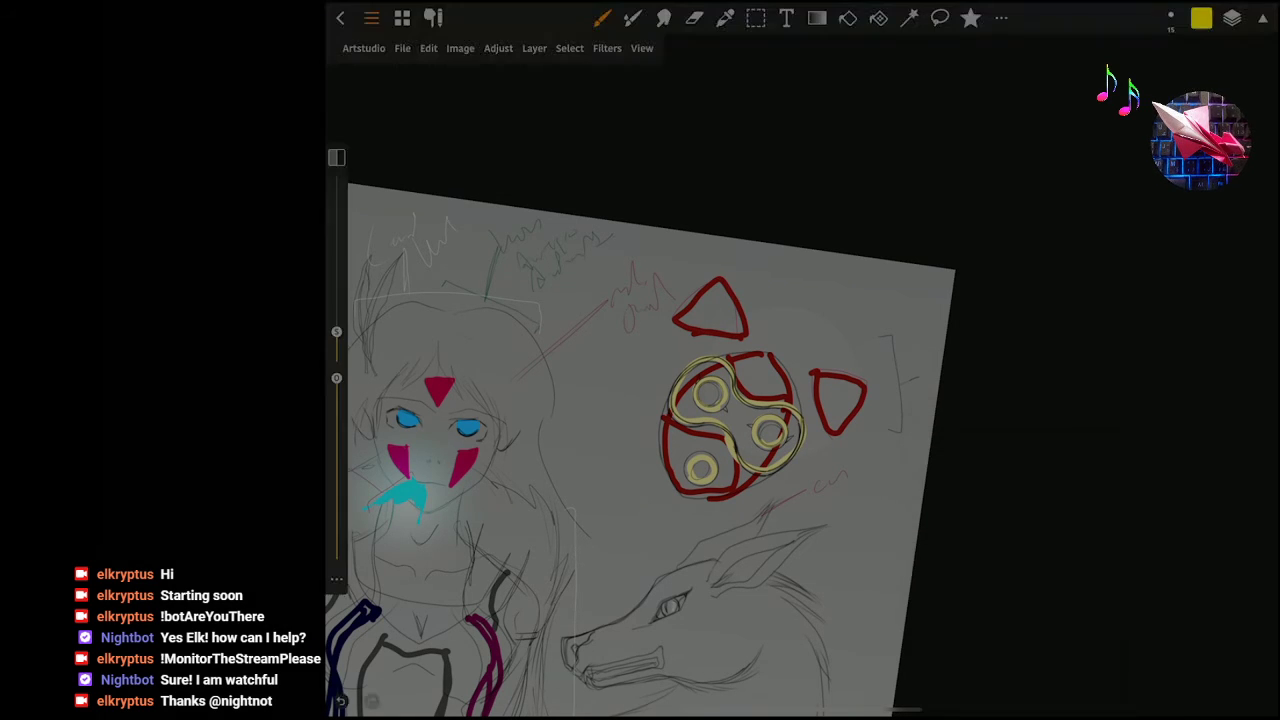
pyautogui.scroll(-3, 648, 450)
pyautogui.scroll(3, 683, 423)
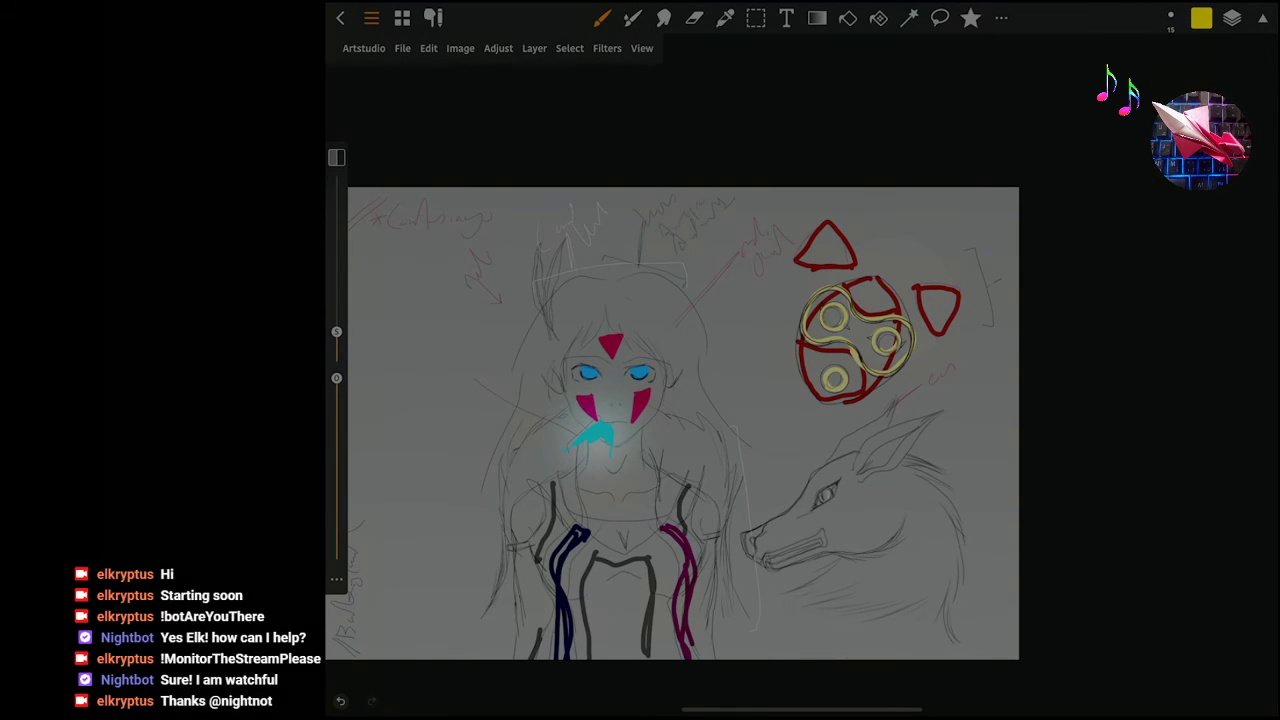
# Darken the gold rings with Hue/Saturation Lightness about -41, apply, and save the drawing.
pyautogui.click(402, 48)
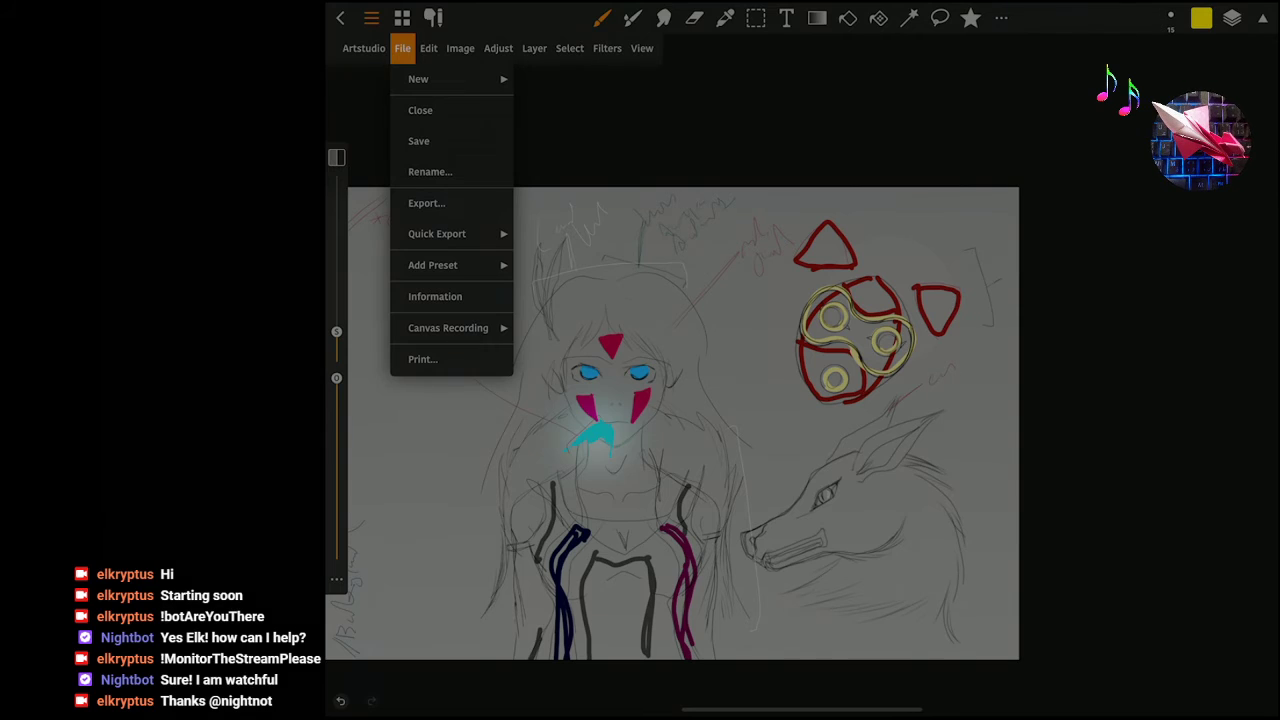
pyautogui.click(534, 48)
pyautogui.click(498, 48)
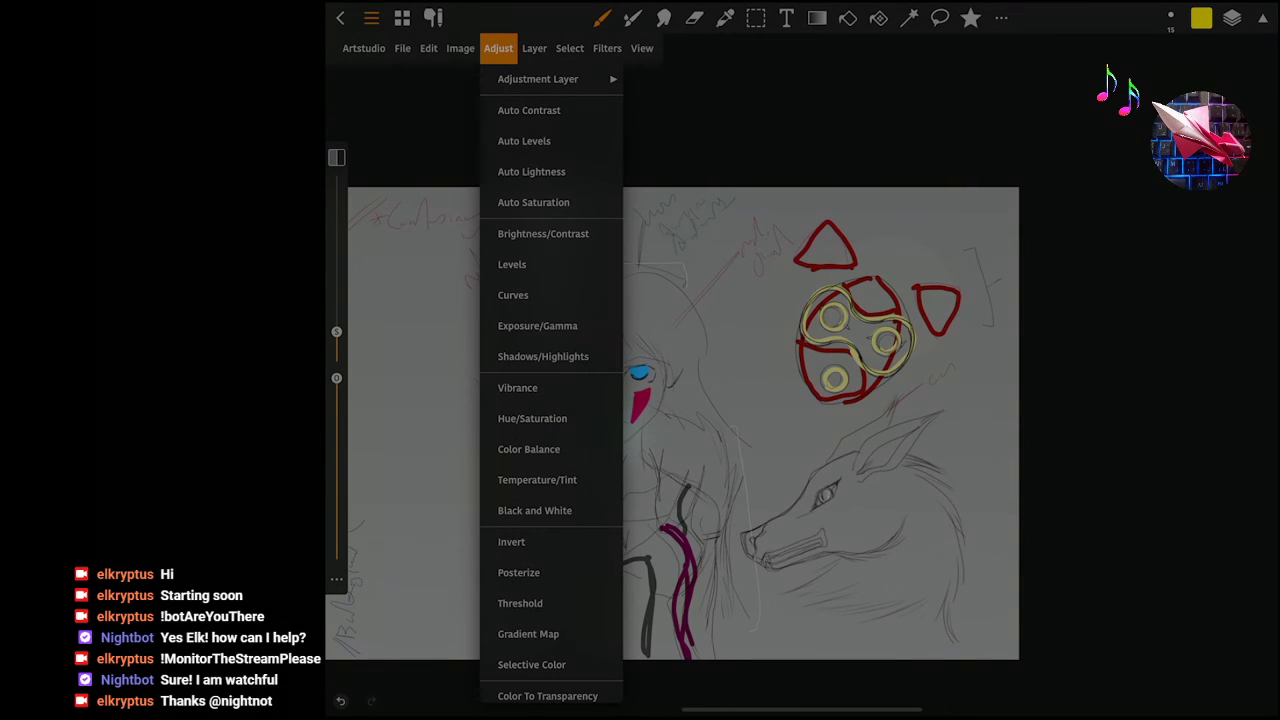
pyautogui.click(532, 418)
pyautogui.moveTo(1035, 564); pyautogui.dragTo(1017, 564)
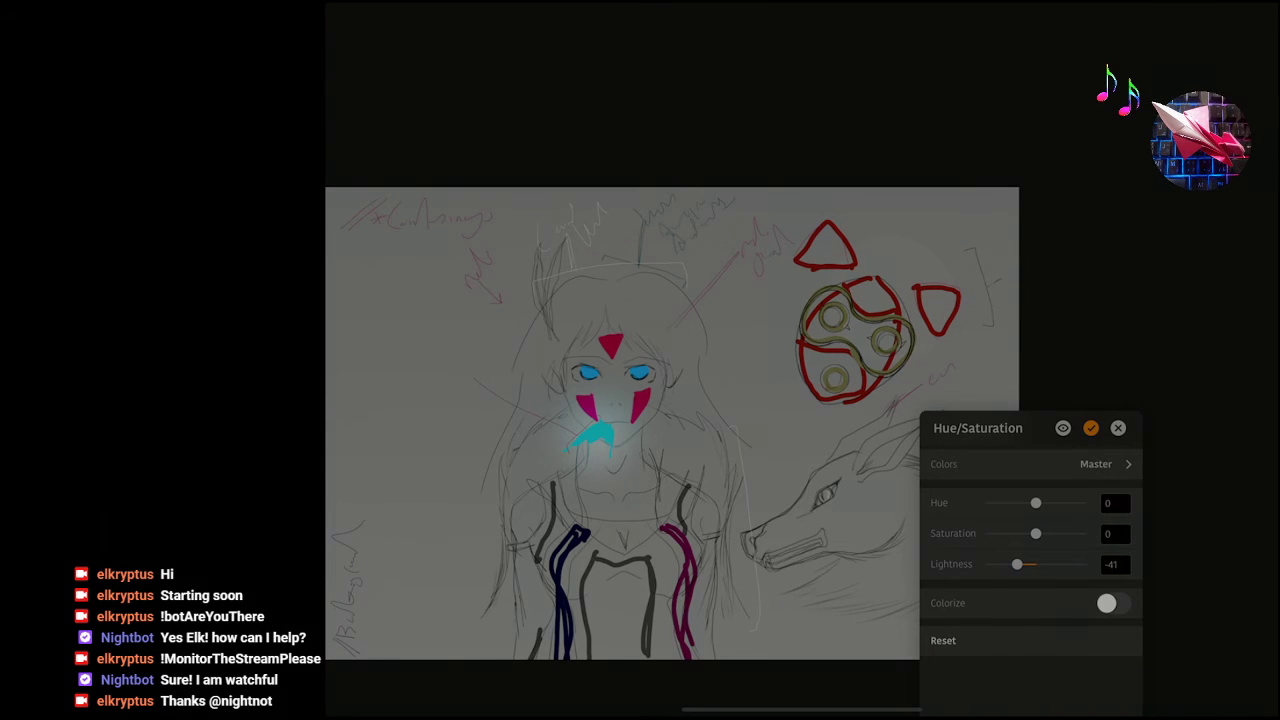
pyautogui.click(1090, 427)
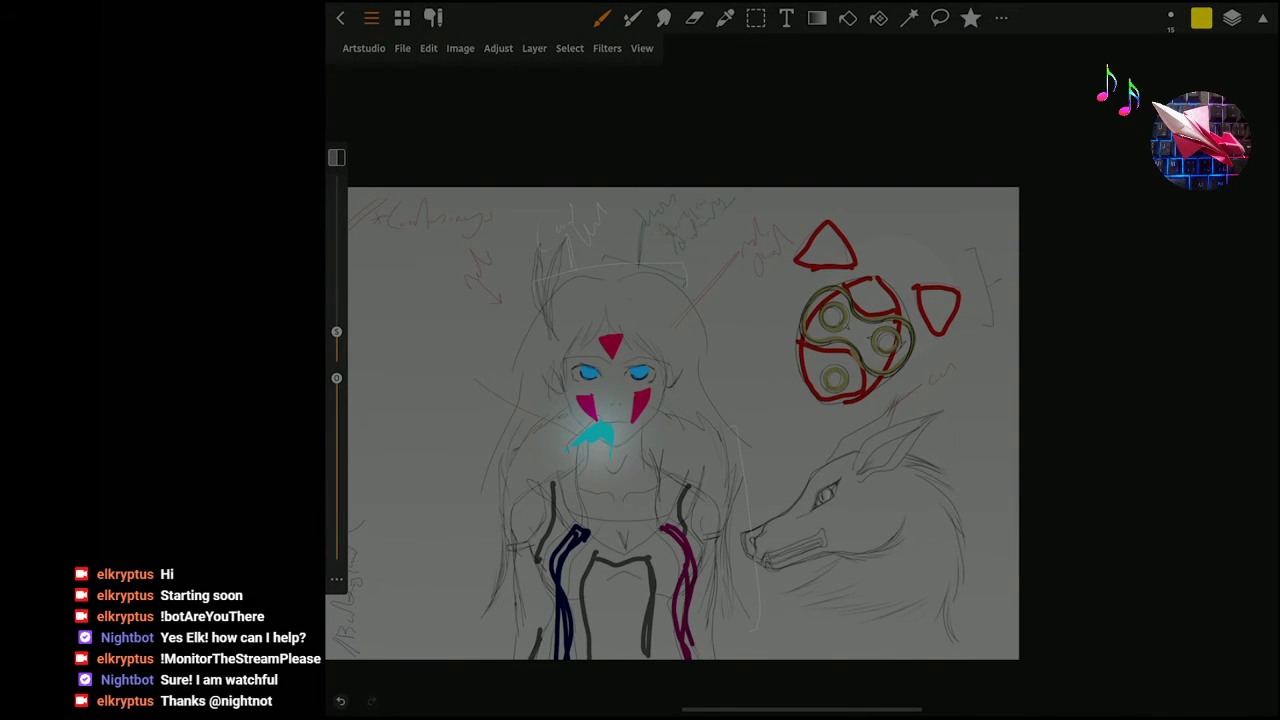
pyautogui.click(402, 48)
pyautogui.click(420, 137)
# Check the layers, zoom onto the wolf's eye and save the drawing.
pyautogui.click(1232, 17)
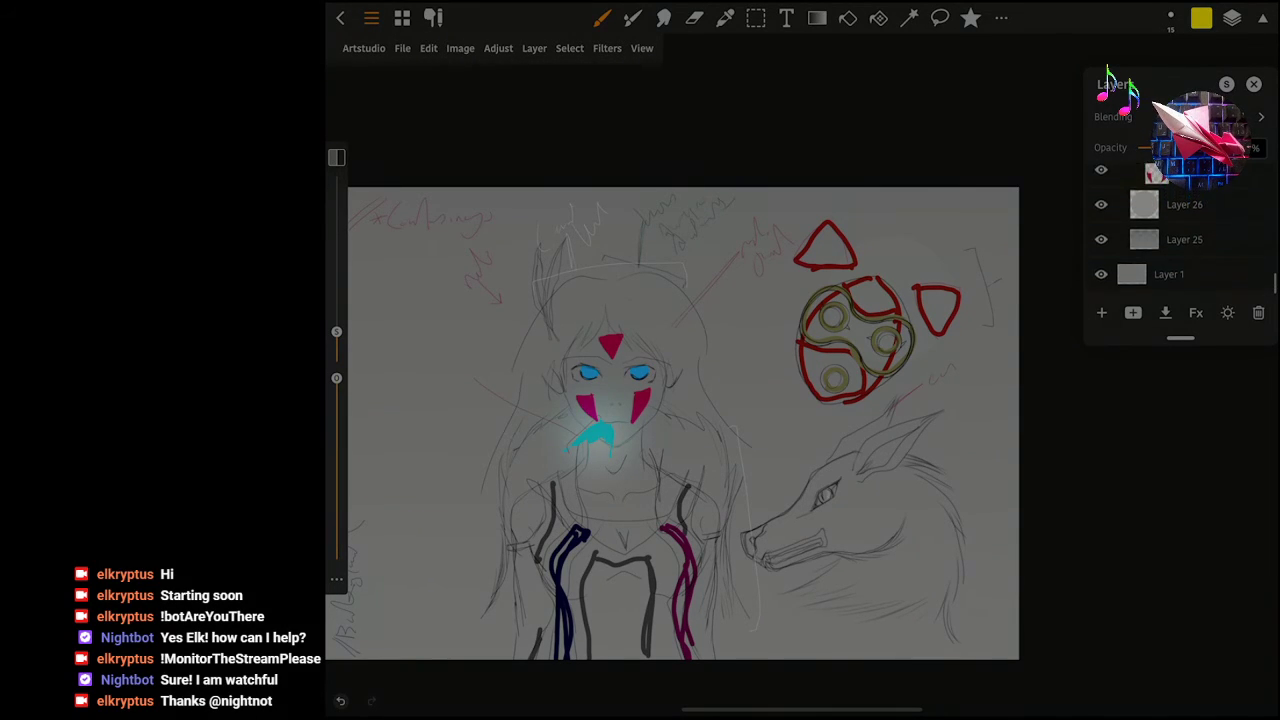
pyautogui.click(1232, 17)
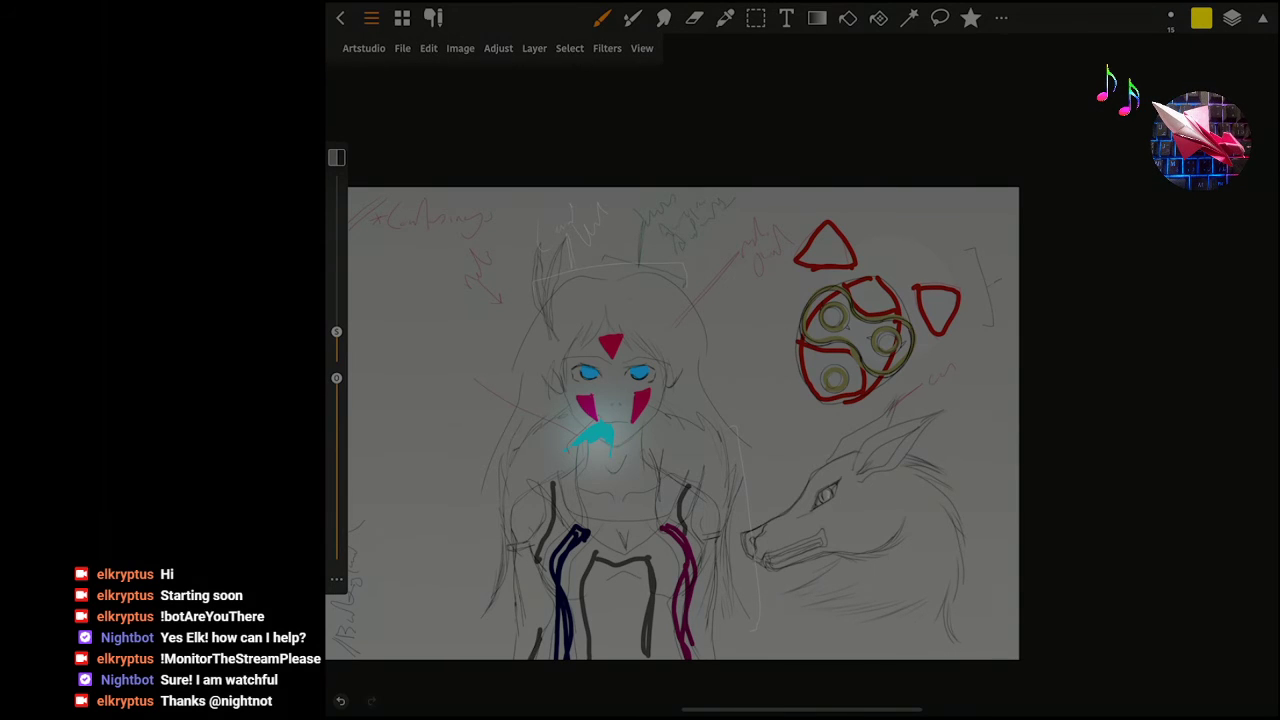
pyautogui.scroll(5, 800, 400)
pyautogui.scroll(2, 650, 430)
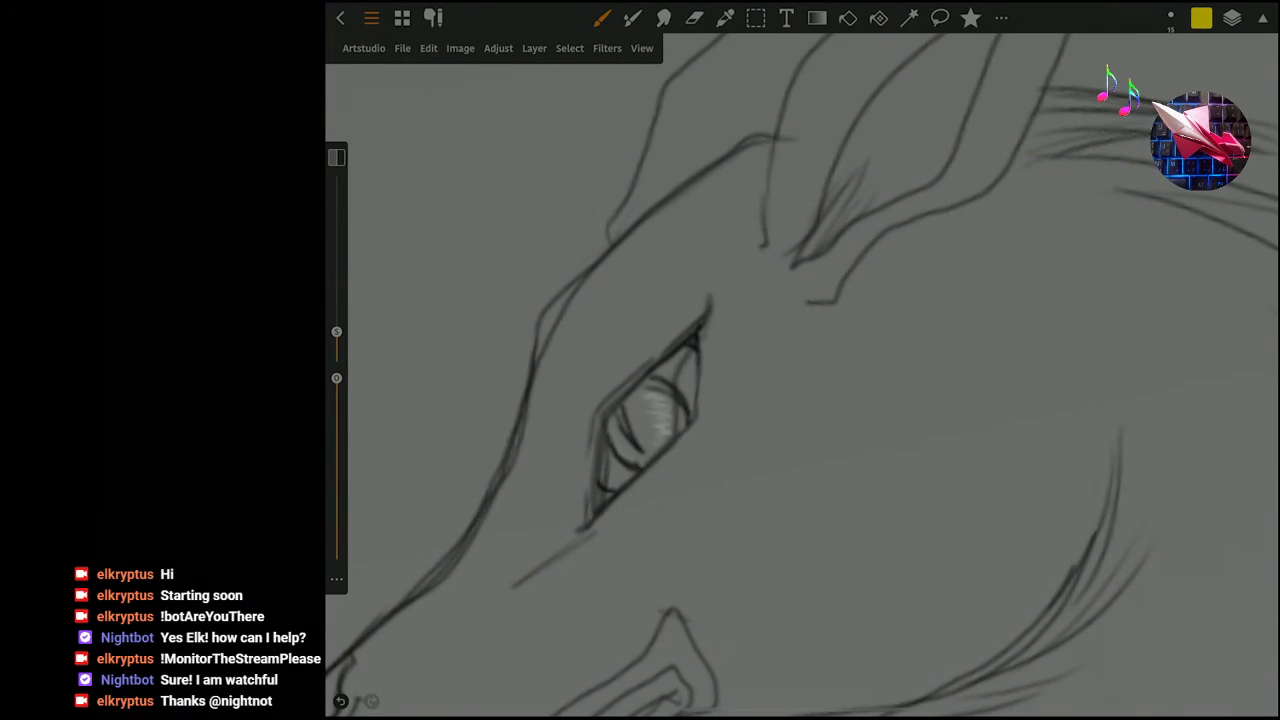
pyautogui.click(402, 48)
pyautogui.click(425, 137)
# Choose a violet brush colour and paint the wolf's iris purple.
pyautogui.click(1201, 17)
pyautogui.click(978, 320)
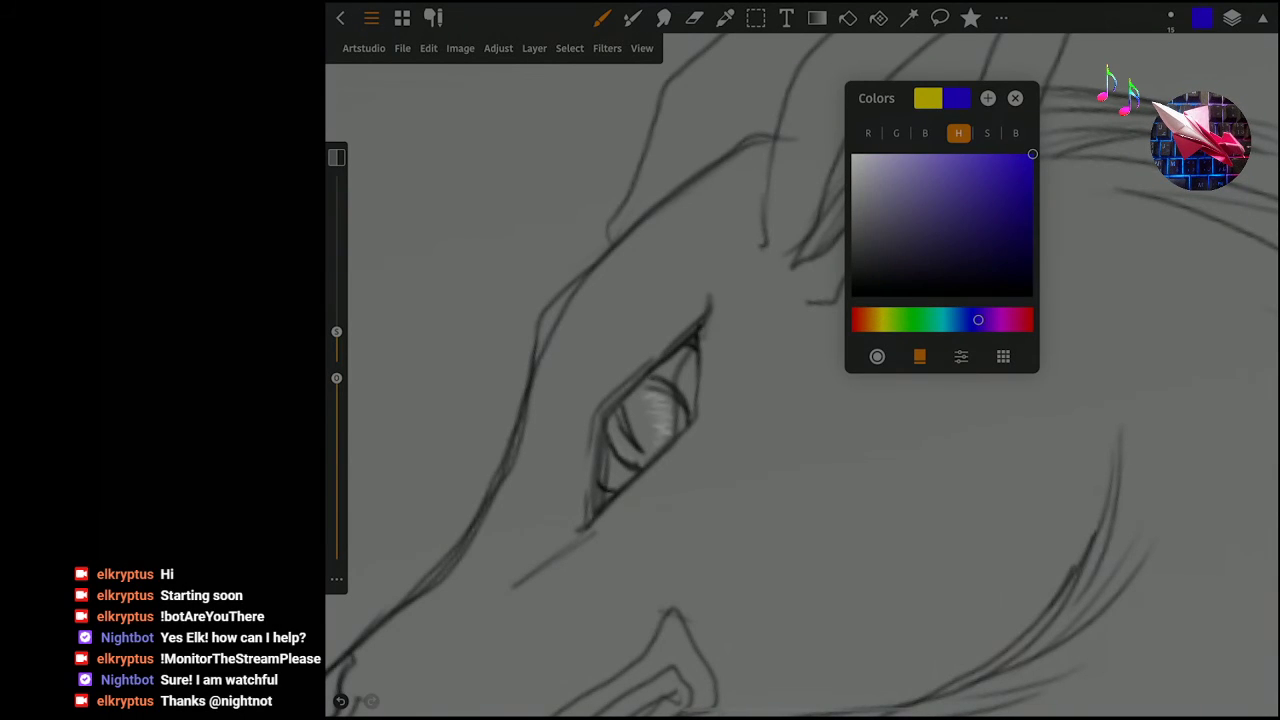
pyautogui.moveTo(978, 320); pyautogui.dragTo(956, 320)
pyautogui.click(1015, 98)
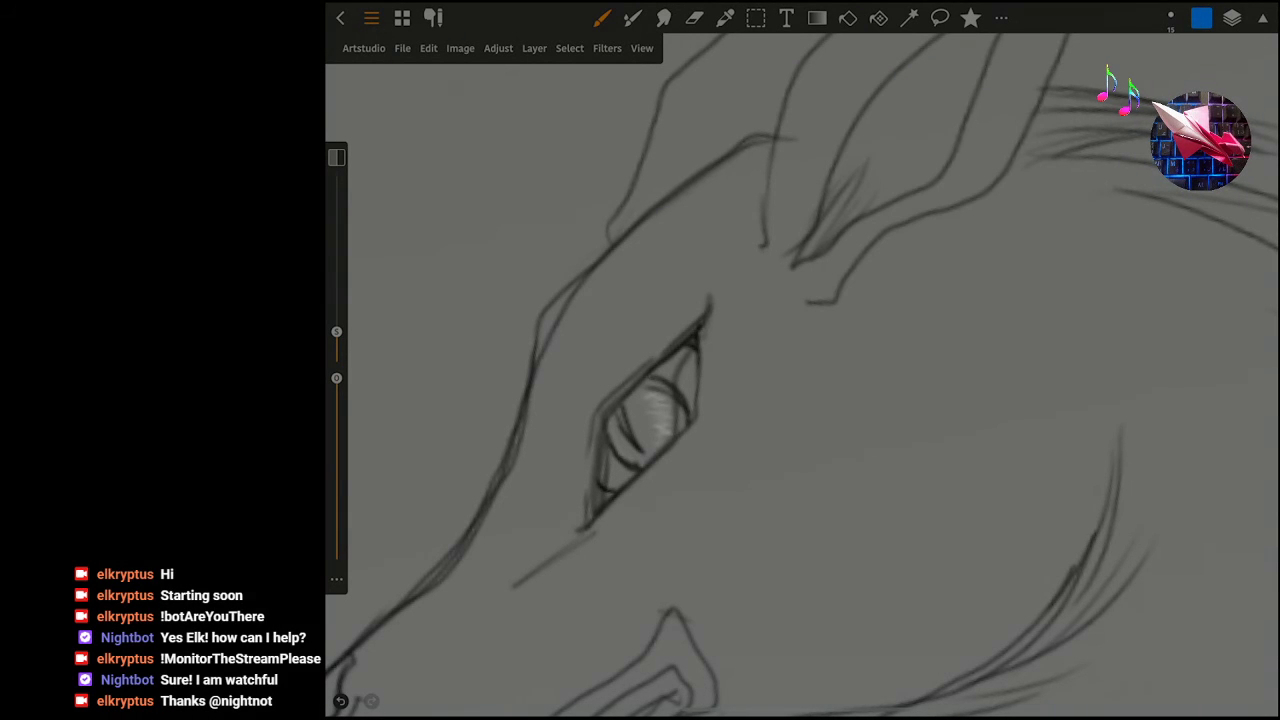
pyautogui.click(1201, 17)
pyautogui.moveTo(956, 320); pyautogui.dragTo(988, 320)
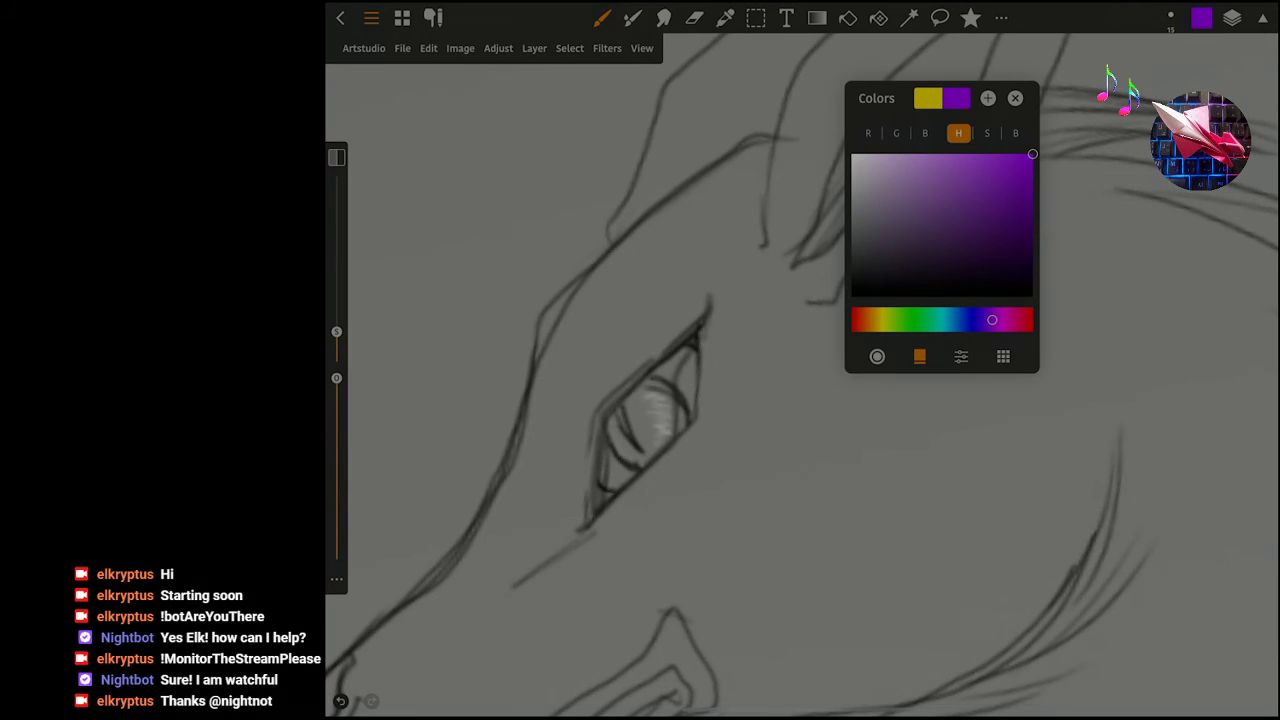
pyautogui.click(1015, 98)
pyautogui.moveTo(630, 405)
pyautogui.mouseDown()
pyautogui.moveTo(660, 445)
pyautogui.moveTo(680, 400)
pyautogui.moveTo(650, 460)
pyautogui.mouseUp()
pyautogui.scroll(-5, 667, 361)
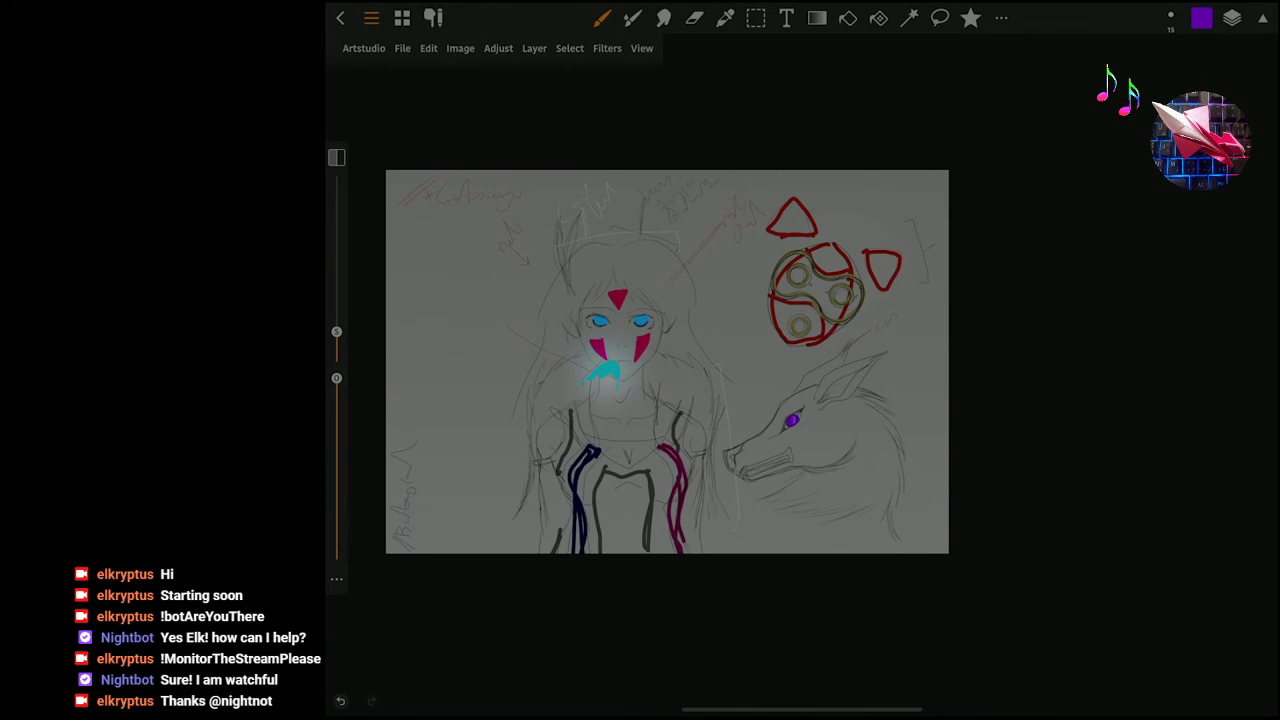
# Open Hue/Saturation on the wolf's eye and start shifting its hue and darkening it.
pyautogui.click(498, 48)
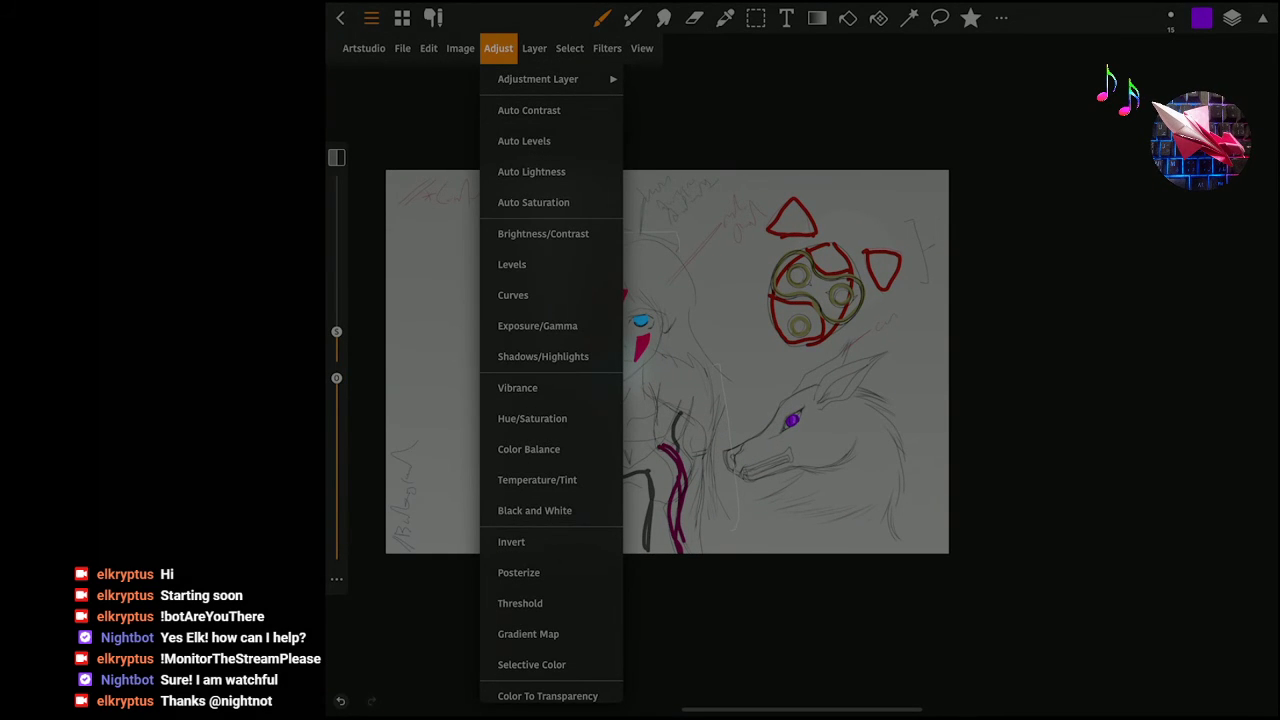
pyautogui.click(532, 418)
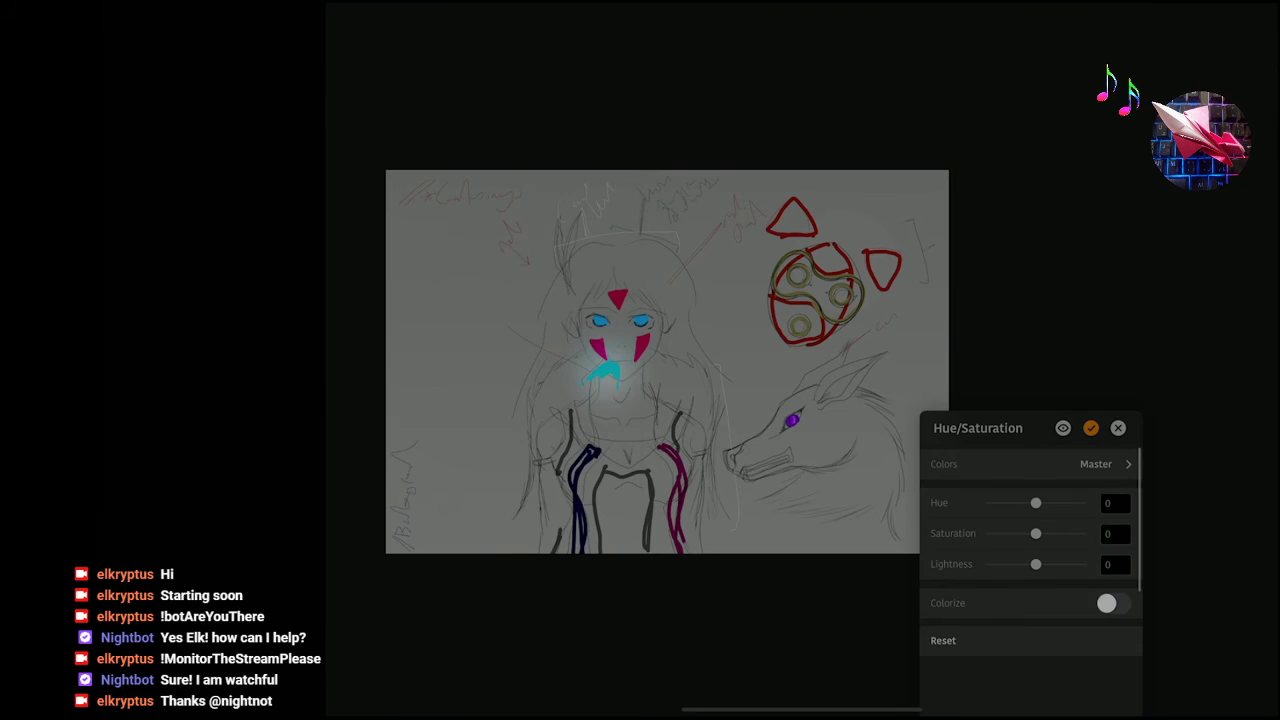
pyautogui.moveTo(1036, 503); pyautogui.dragTo(1046, 503)
pyautogui.moveTo(1046, 503)
pyautogui.mouseDown()
pyautogui.moveTo(1062, 503)
pyautogui.moveTo(990, 503)
pyautogui.moveTo(992, 533)
pyautogui.moveTo(1010, 533)
pyautogui.moveTo(1002, 503)
pyautogui.moveTo(1081, 503)
pyautogui.mouseUp()
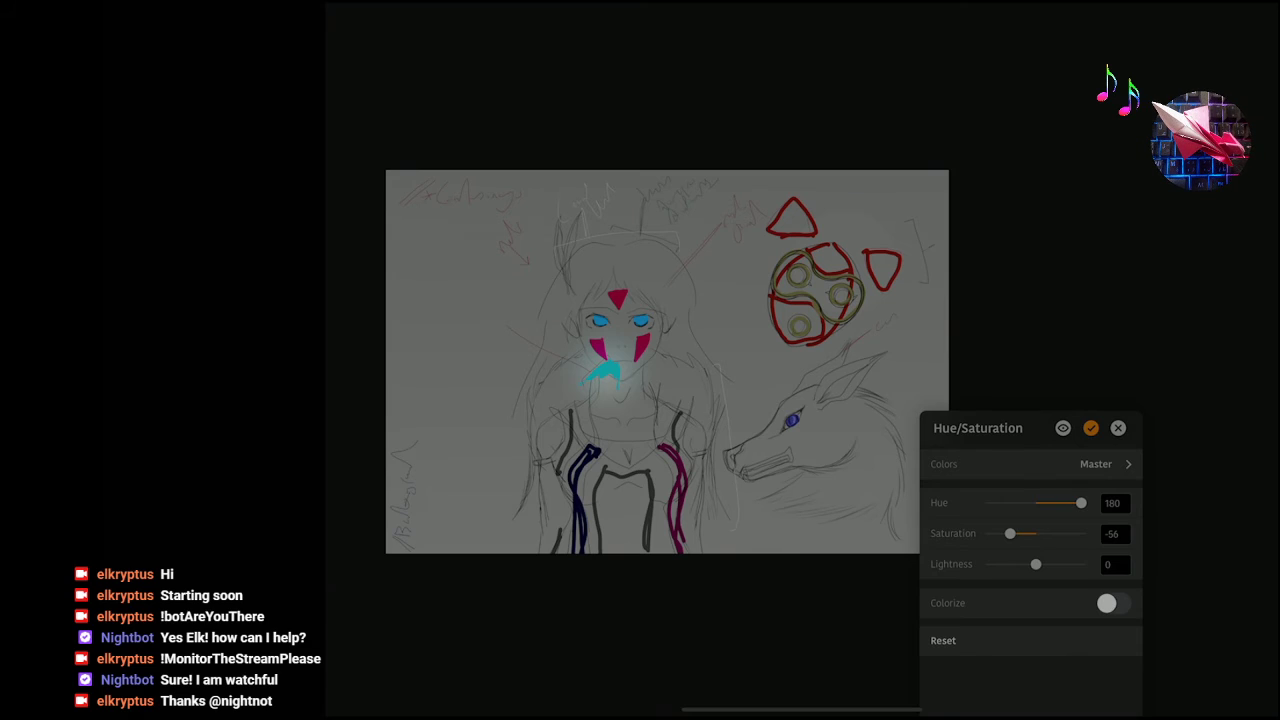
pyautogui.moveTo(1035, 564); pyautogui.dragTo(1006, 564)
pyautogui.moveTo(1081, 503)
pyautogui.mouseDown()
pyautogui.moveTo(990, 503)
pyautogui.moveTo(1035, 503)
pyautogui.moveTo(1015, 503)
pyautogui.mouseUp()
# Settle on Hue about -32, Saturation -56, Lightness -52 for dark blue, and apply.
pyautogui.scroll(5, 790, 420)
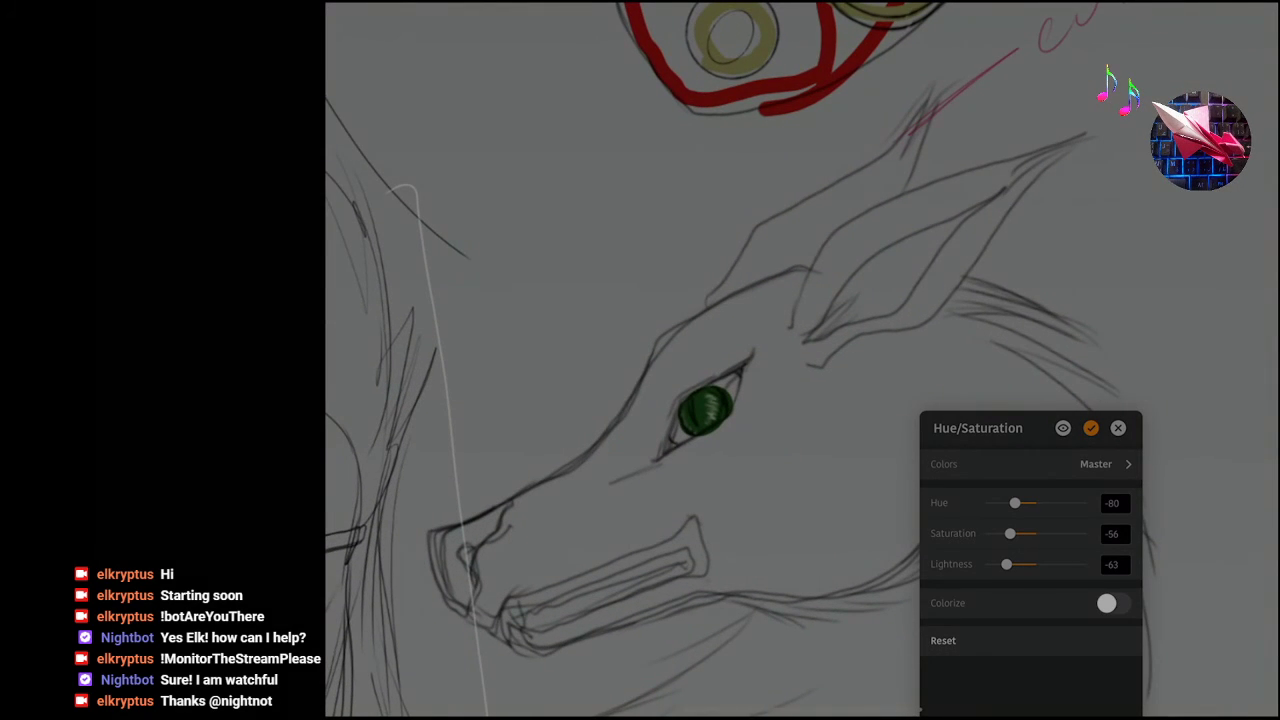
pyautogui.moveTo(1015, 503)
pyautogui.mouseDown()
pyautogui.moveTo(1080, 503)
pyautogui.moveTo(990, 503)
pyautogui.mouseUp()
pyautogui.scroll(-5, 700, 360)
pyautogui.scroll(-3, 650, 390)
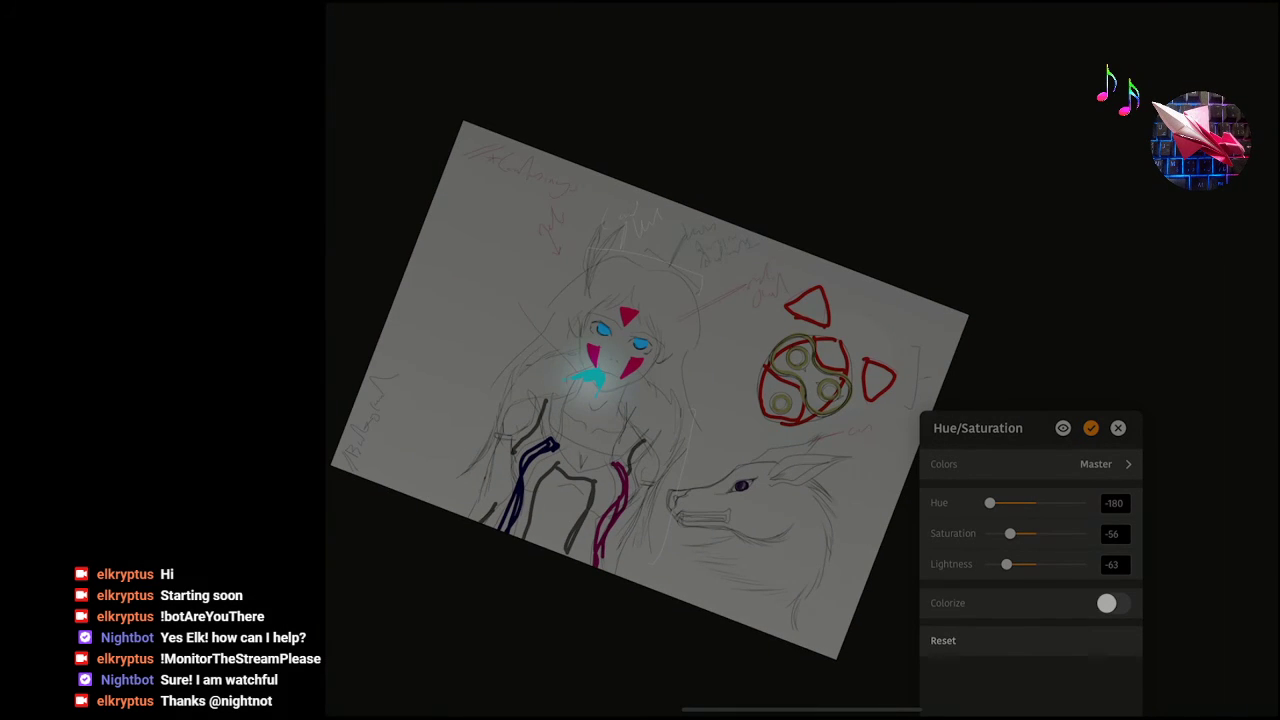
pyautogui.moveTo(1006, 564); pyautogui.dragTo(1012, 564)
pyautogui.scroll(5, 650, 380)
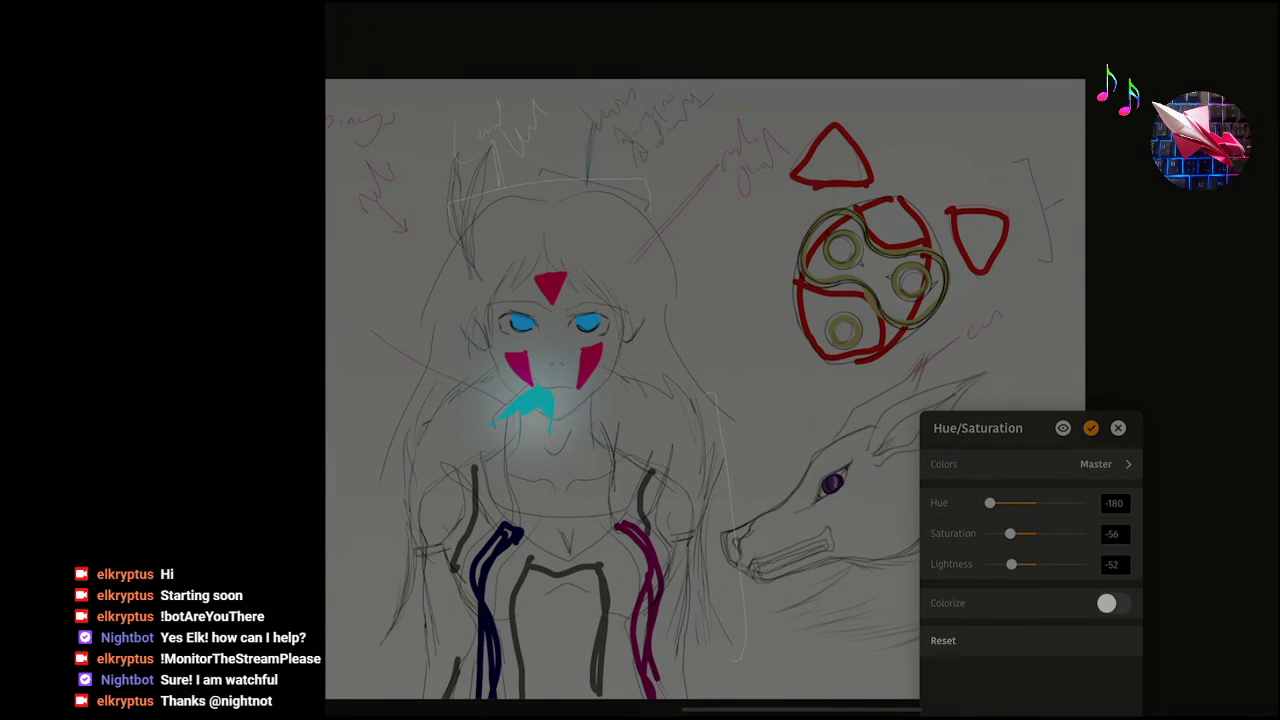
pyautogui.scroll(5, 835, 510)
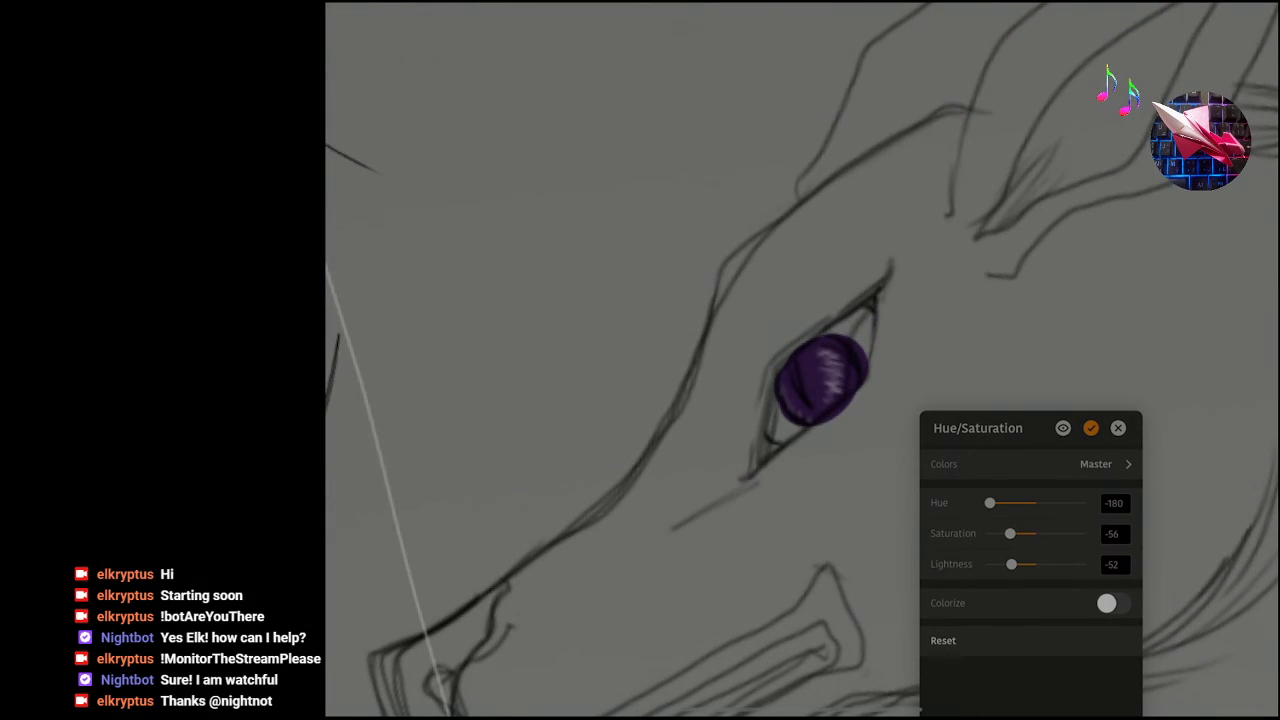
pyautogui.moveTo(990, 503); pyautogui.dragTo(1028, 503)
pyautogui.moveTo(1030, 503); pyautogui.dragTo(1026, 503)
pyautogui.scroll(-10, 700, 400)
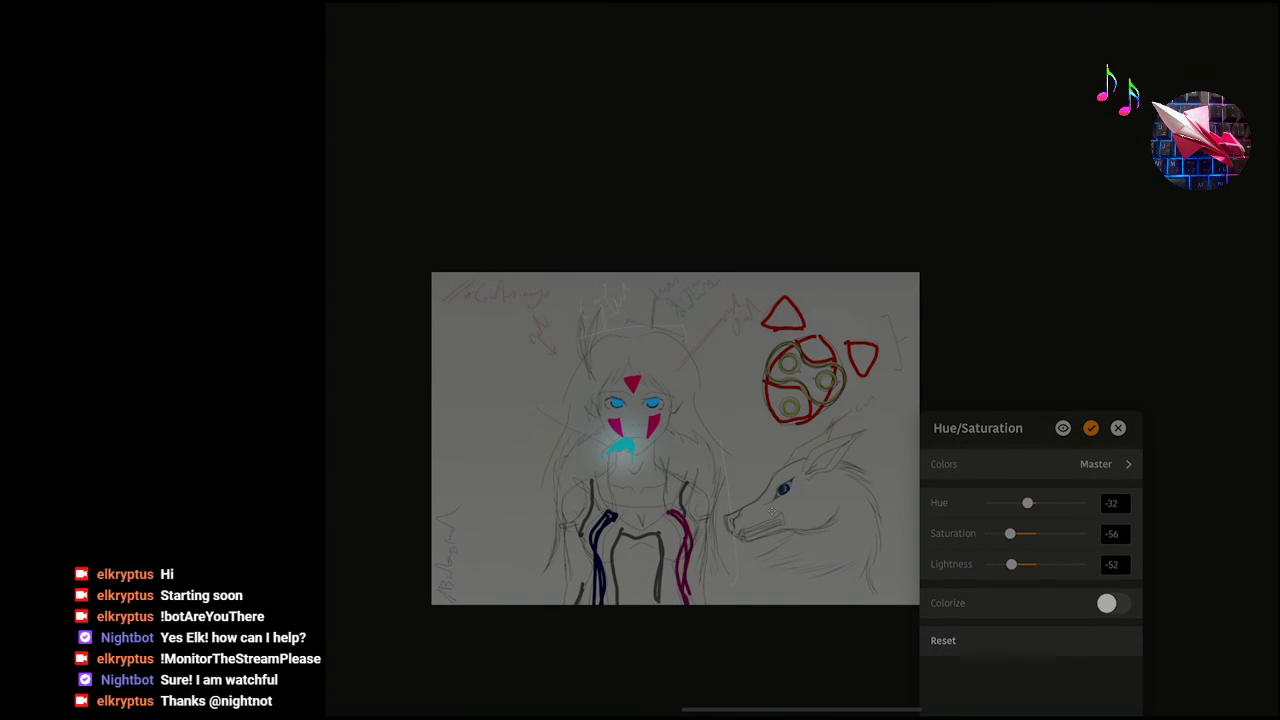
pyautogui.press('Return')
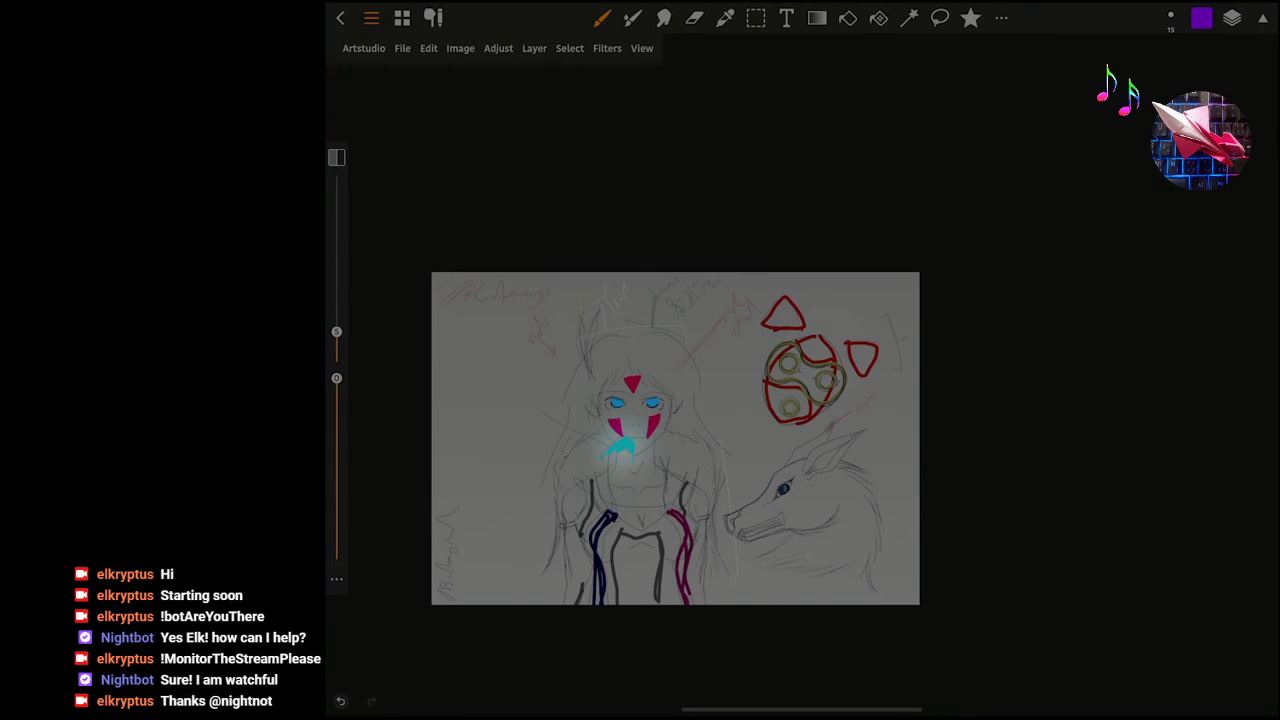
# Save the drawing, zoom in on the canvas and open the Layers panel.
pyautogui.click(402, 48)
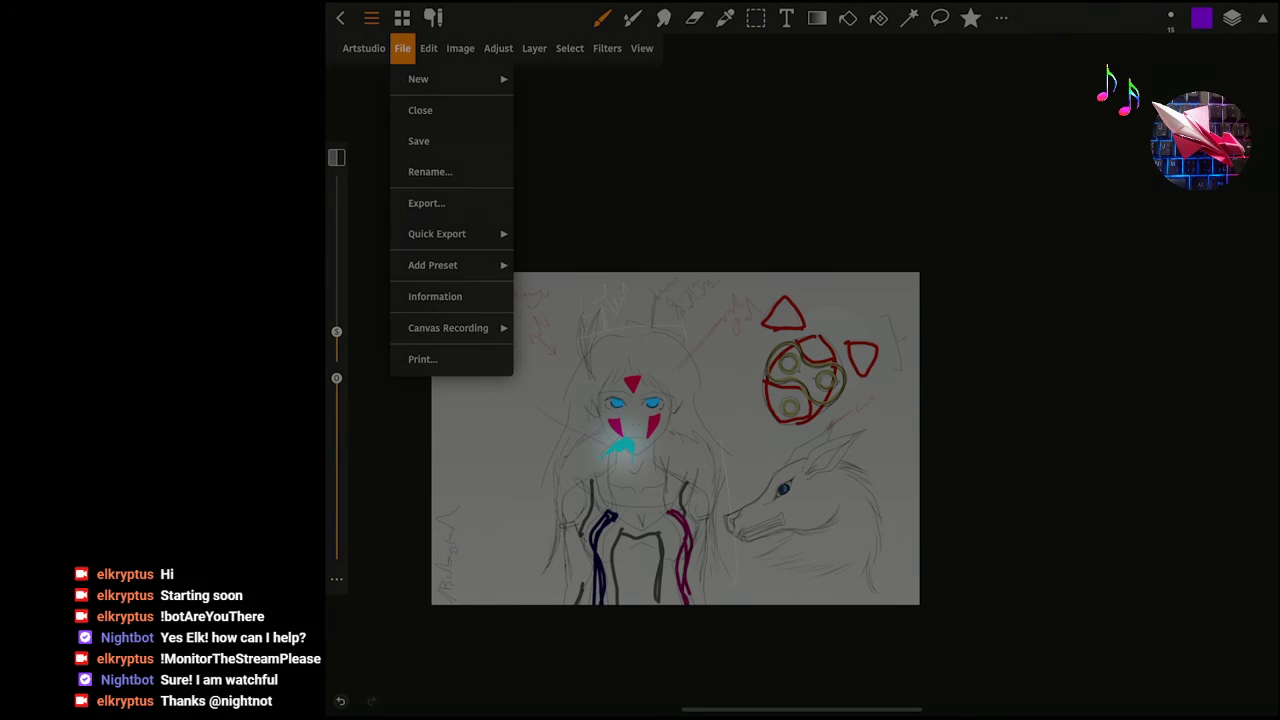
pyautogui.click(410, 137)
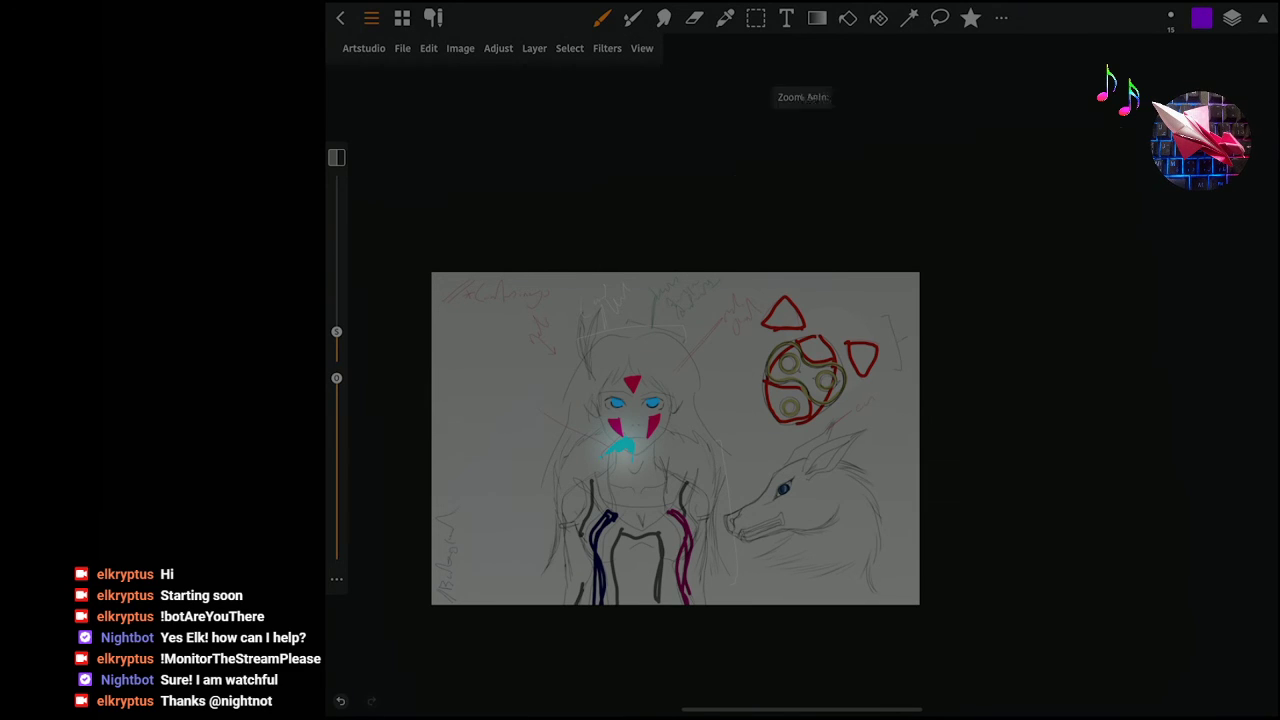
pyautogui.scroll(5, 675, 438)
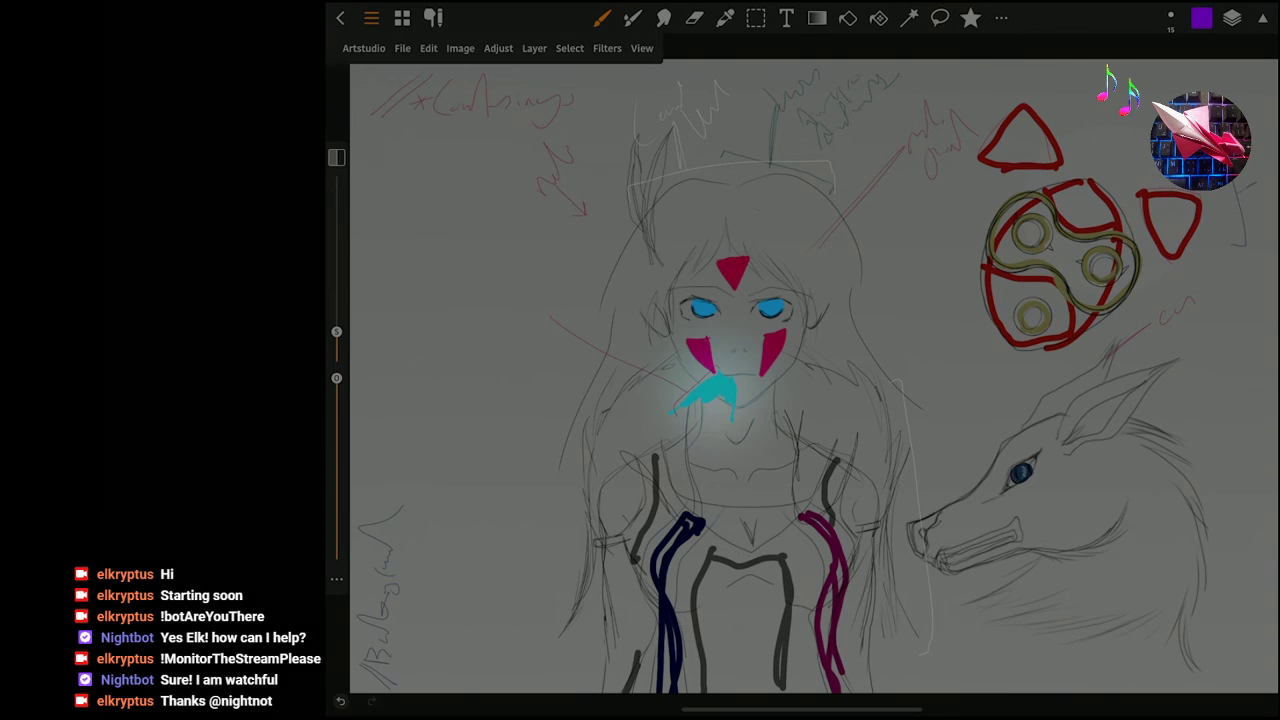
pyautogui.click(1232, 18)
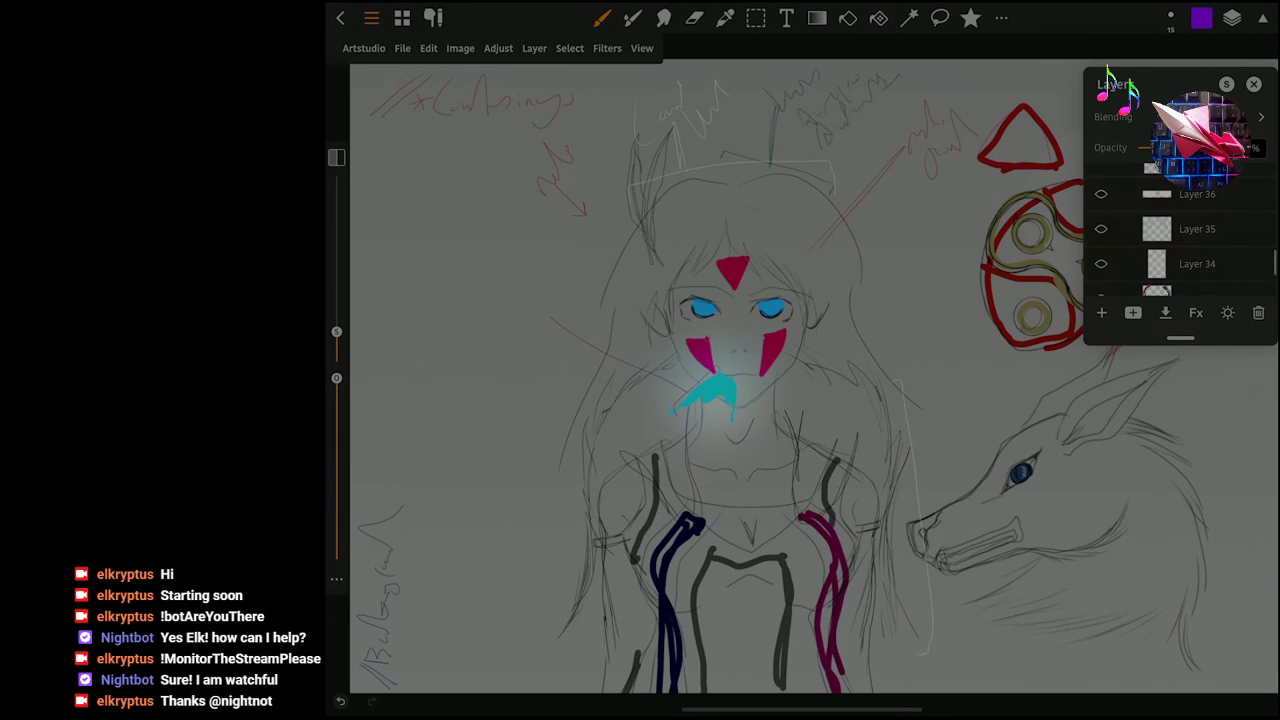
# Save the drawing with the colours group strokes visible.
pyautogui.scroll(-5, 1180, 240)
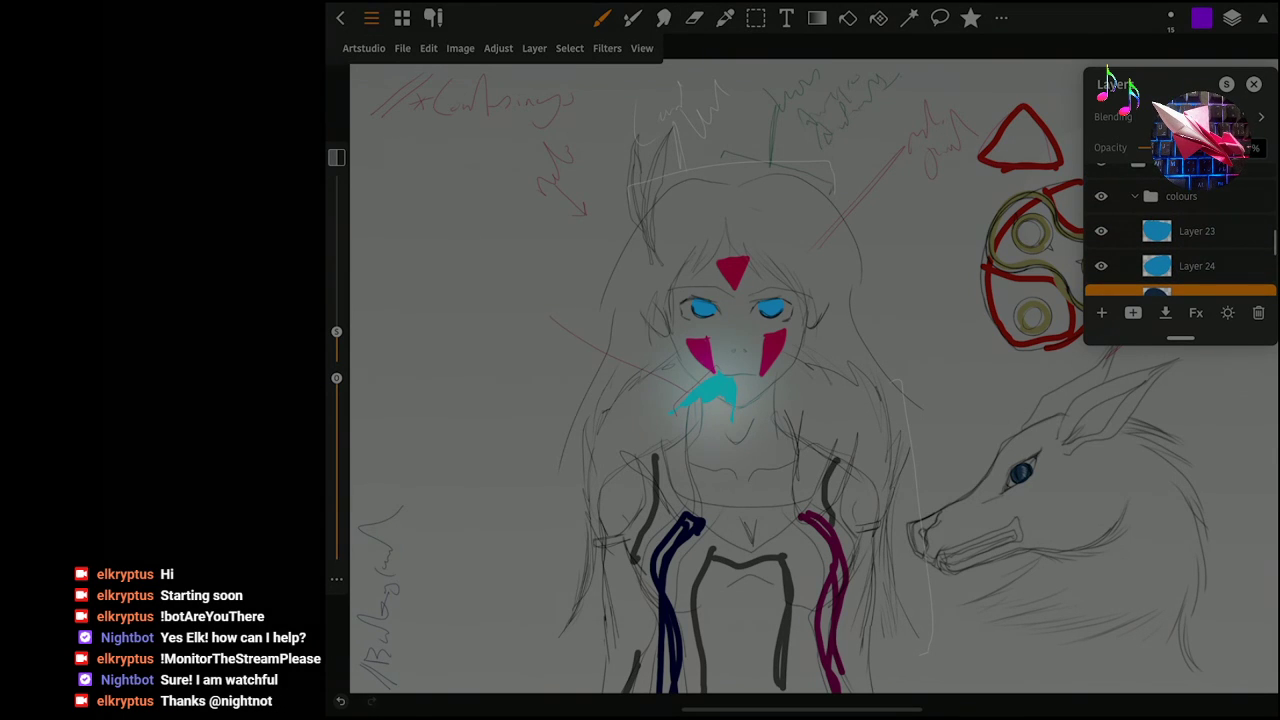
pyautogui.click(1101, 196)
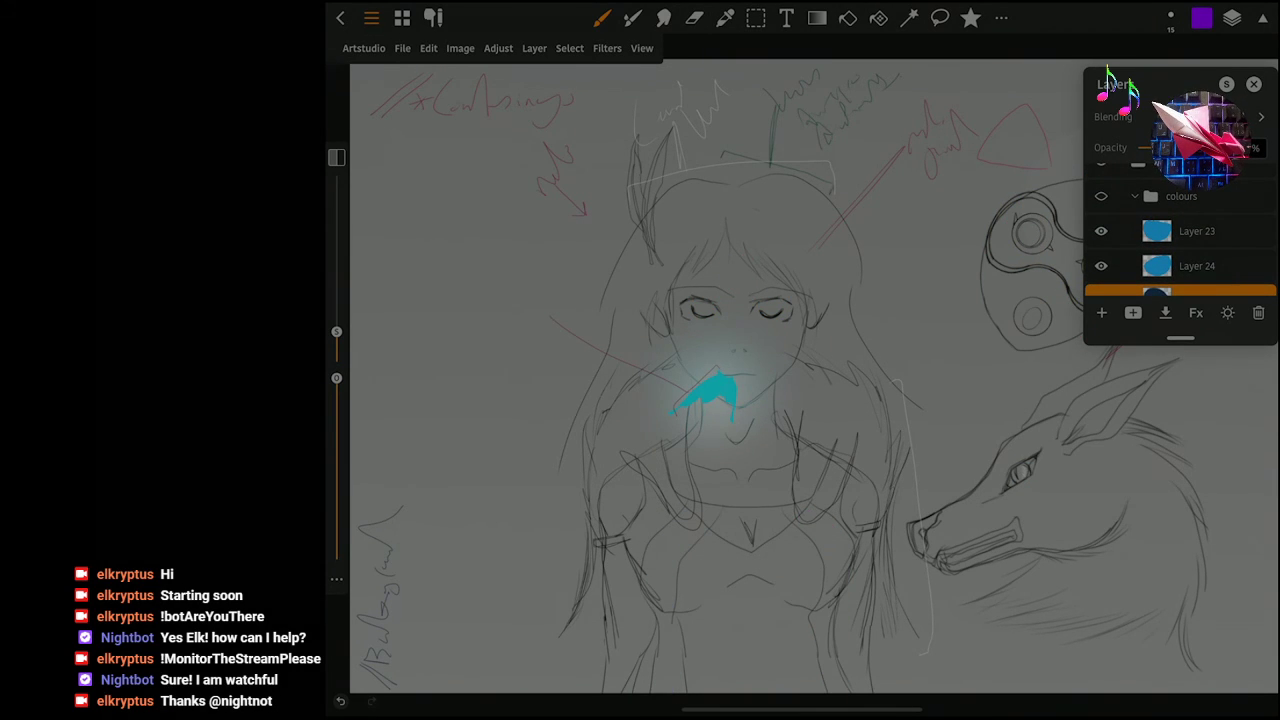
pyautogui.click(1101, 196)
pyautogui.scroll(-3, 1180, 240)
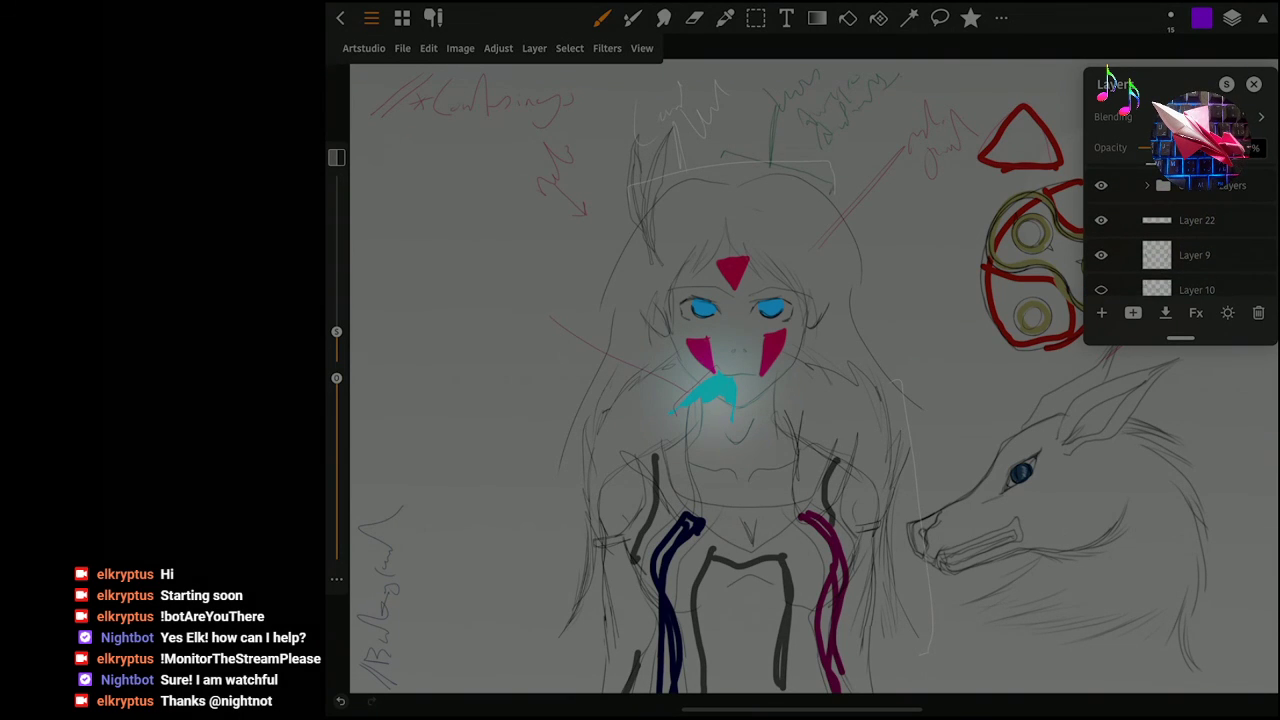
pyautogui.click(363, 48)
pyautogui.click(402, 48)
pyautogui.click(418, 141)
# Undo the stray sketch lines left of the head.
pyautogui.scroll(2, 1180, 240)
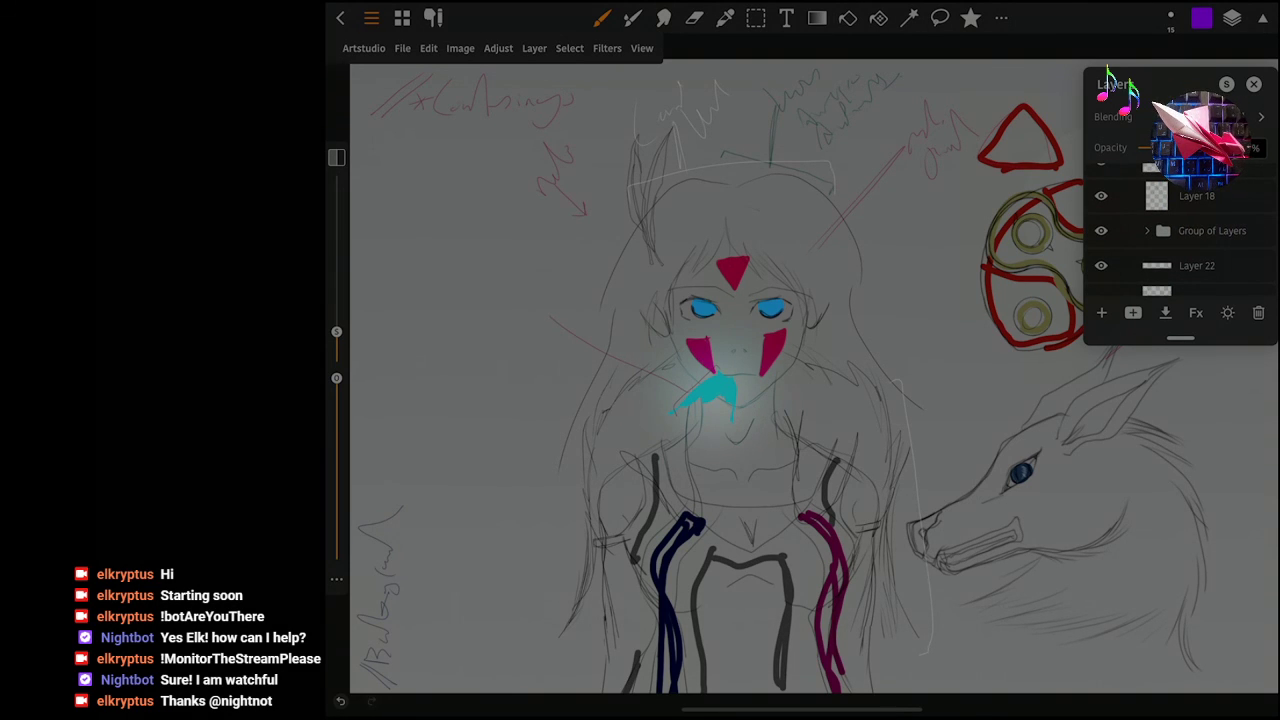
pyautogui.scroll(3, 1180, 230)
pyautogui.scroll(-3, 1180, 240)
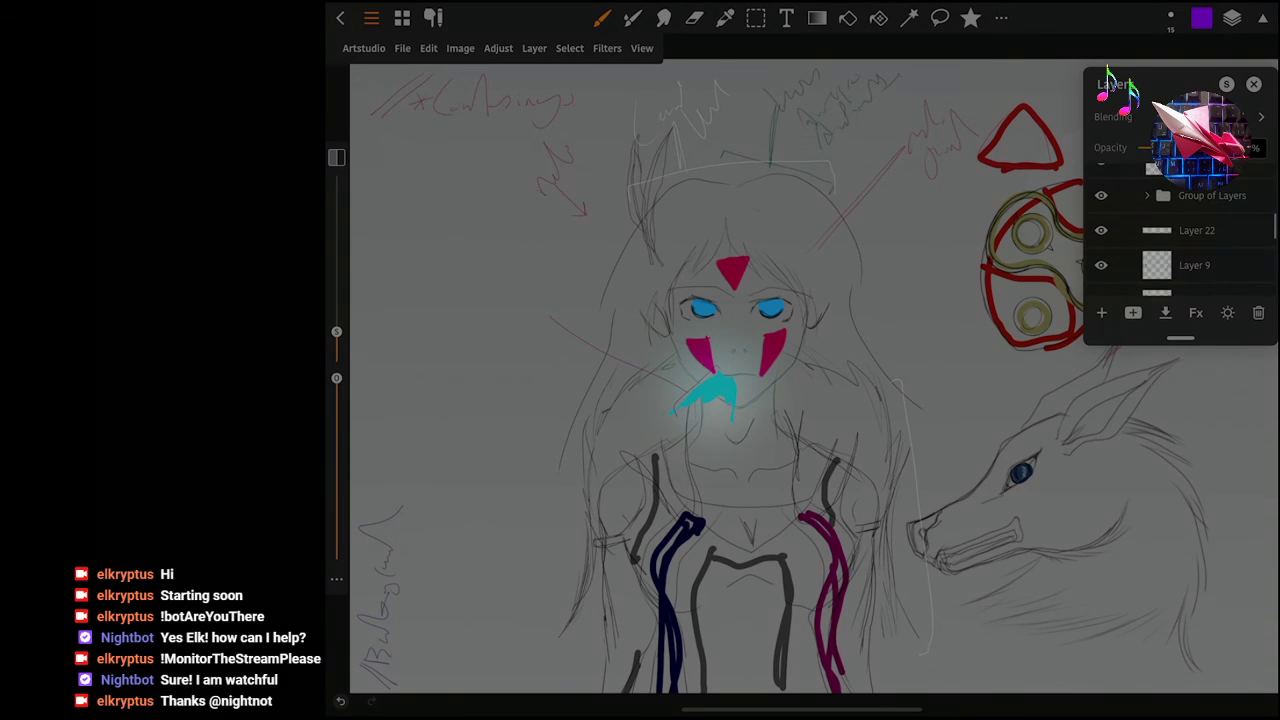
pyautogui.hotkey('ctrl', 'z')
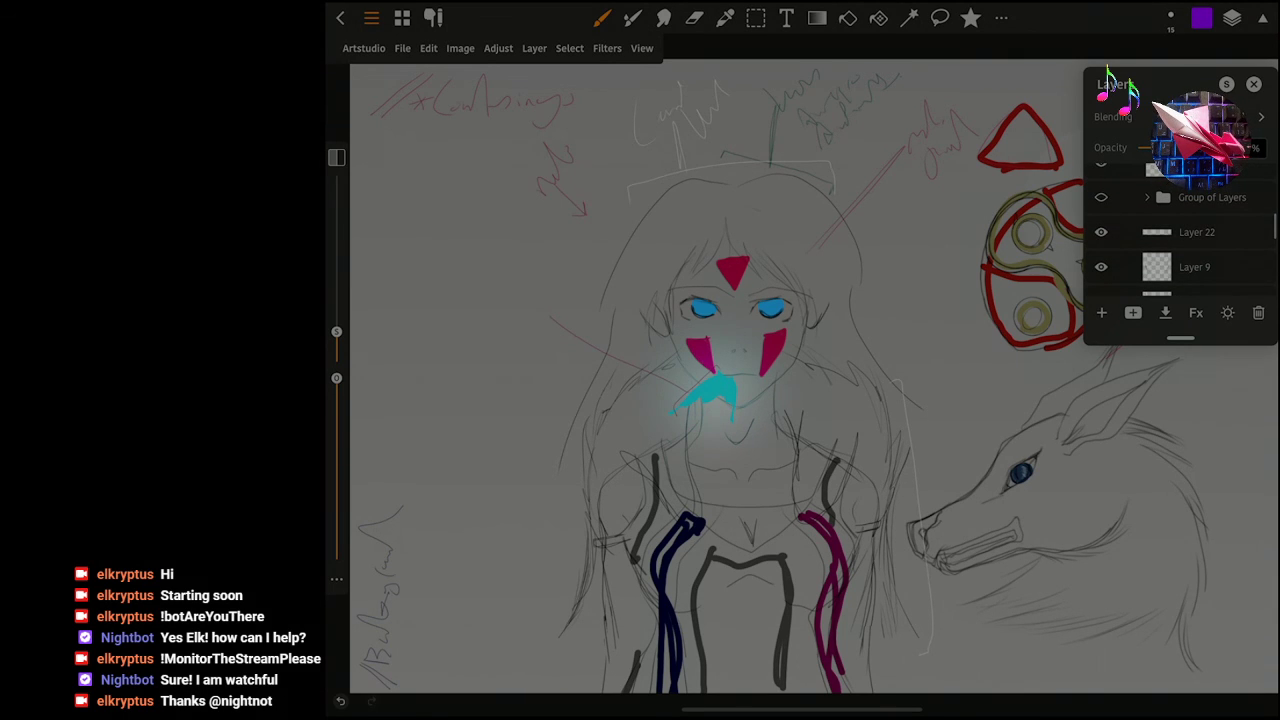
pyautogui.hotkey('ctrl', 'shift', 'z')
pyautogui.hotkey('ctrl', 'z')
pyautogui.hotkey('ctrl', 'shift', 'z')
pyautogui.hotkey('ctrl', 'z')
# Hide the colours group and add an empty Layer 40 above Layer 39.
pyautogui.click(1147, 197)
pyautogui.scroll(-3, 1180, 240)
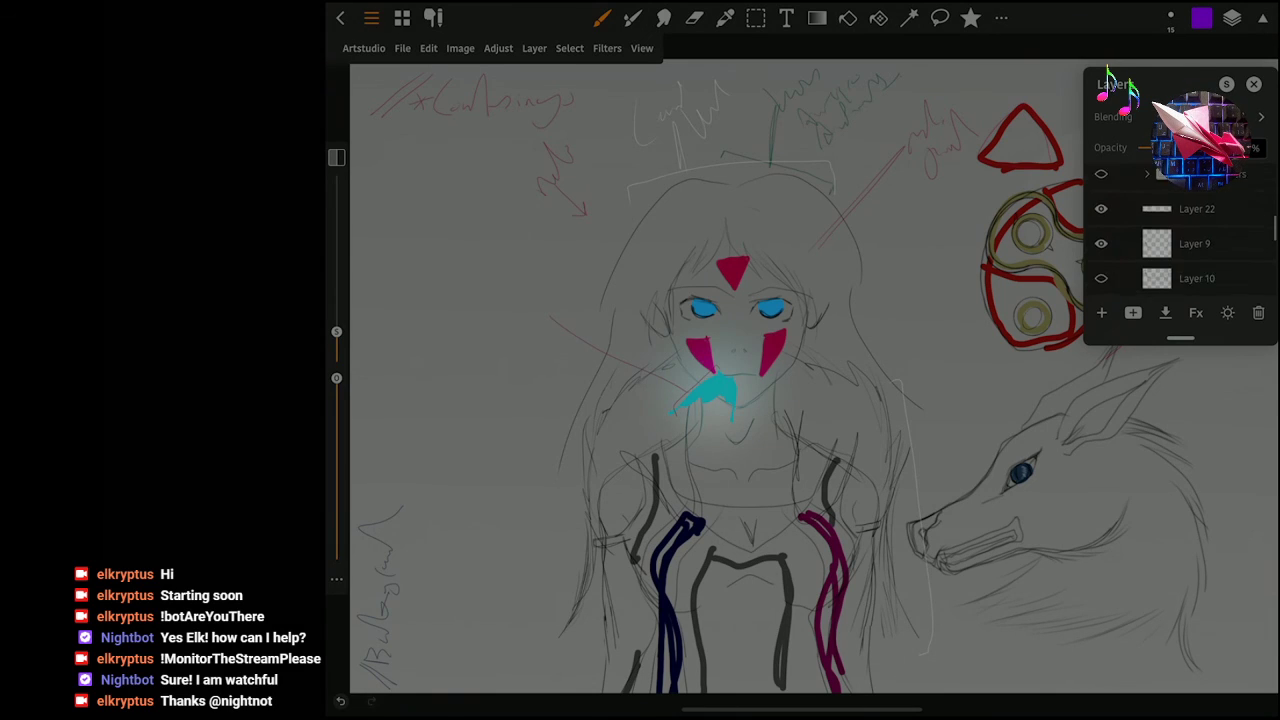
pyautogui.click(1101, 241)
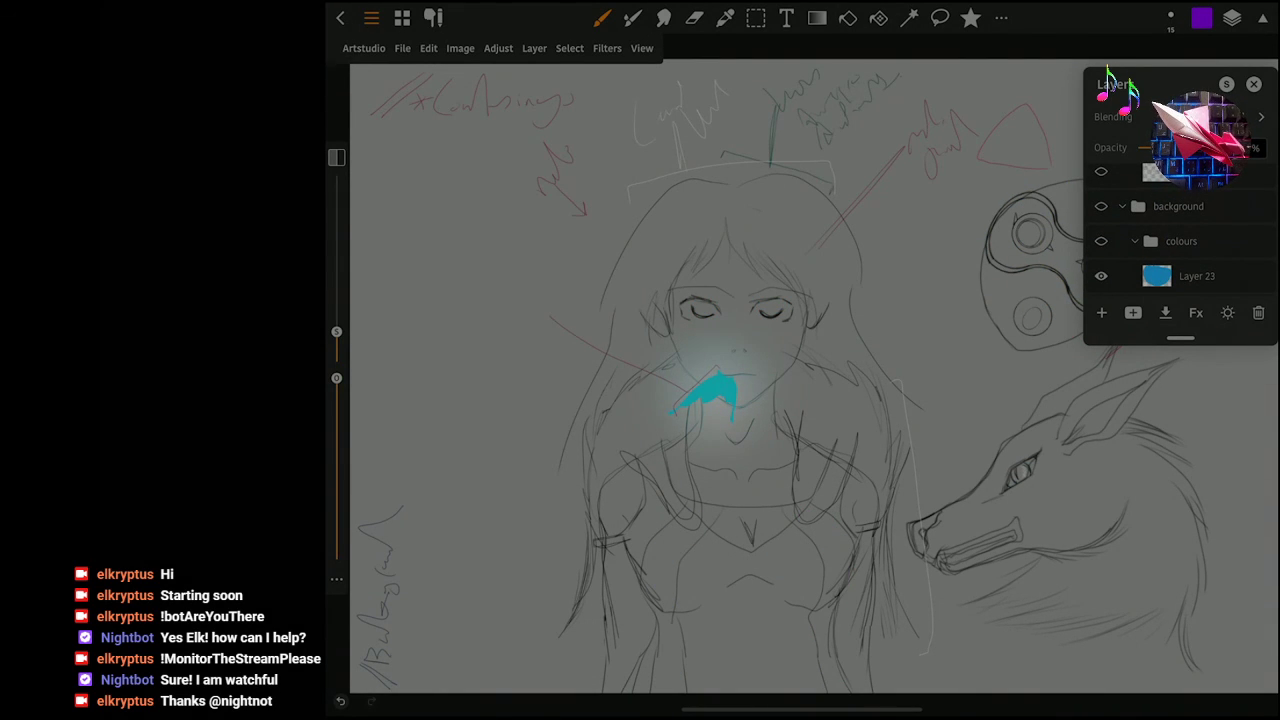
pyautogui.scroll(-3, 1180, 240)
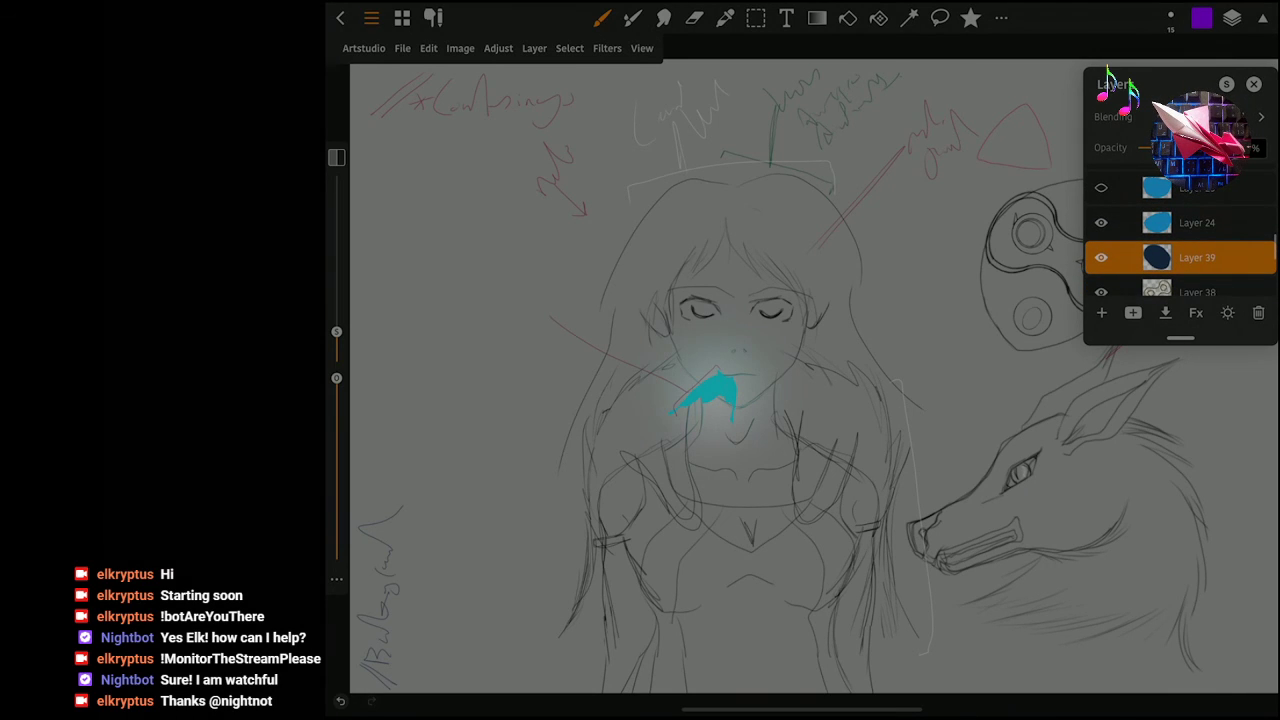
pyautogui.click(1101, 312)
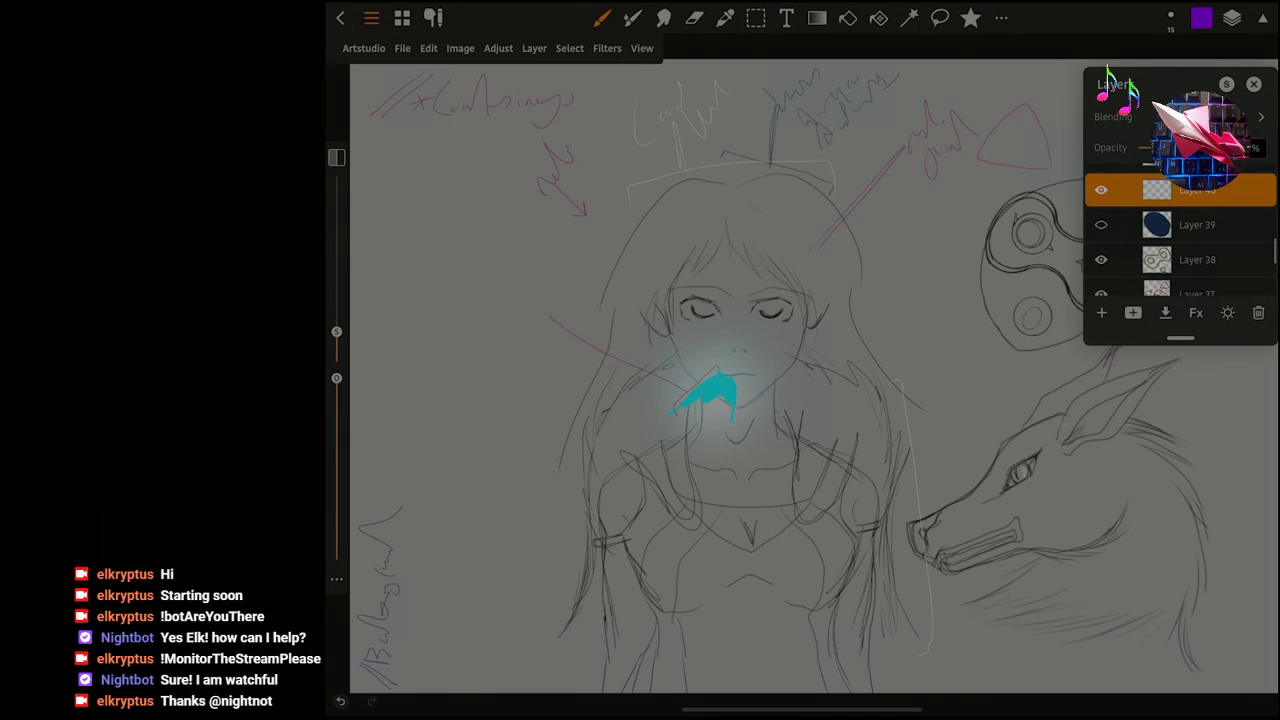
pyautogui.scroll(5, 1180, 240)
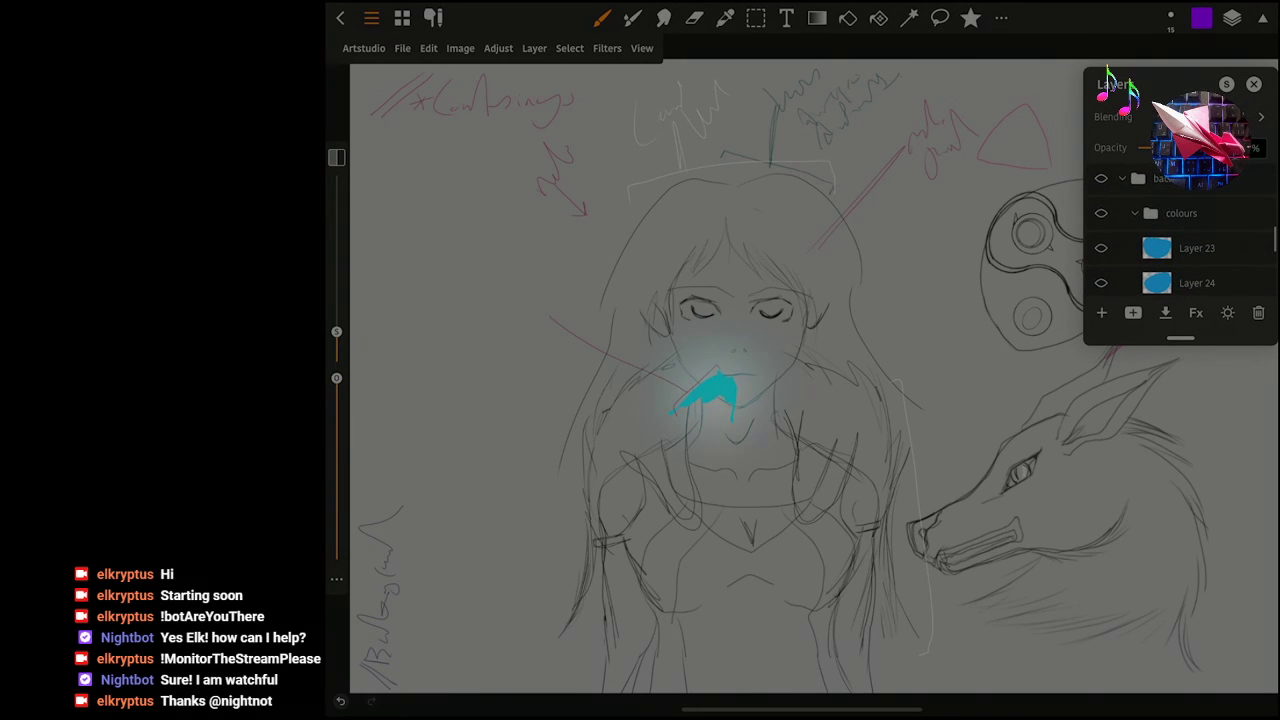
pyautogui.scroll(-5, 1180, 240)
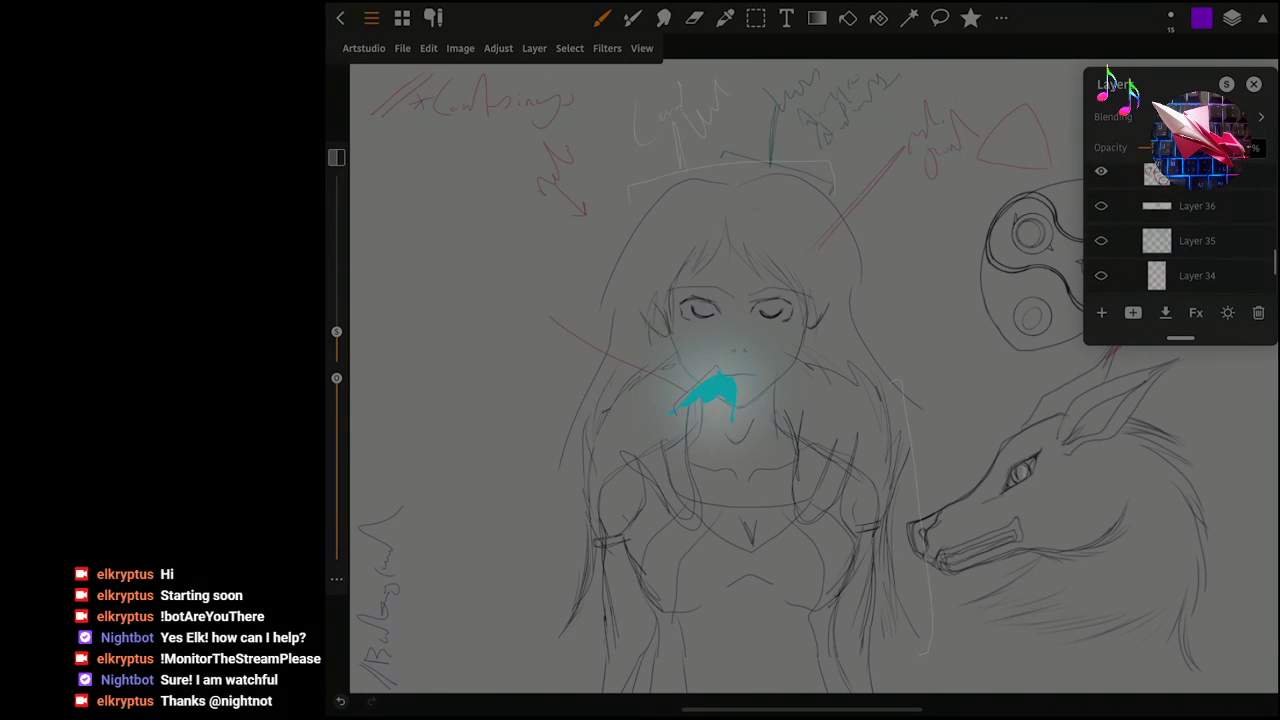
pyautogui.scroll(-3, 1180, 240)
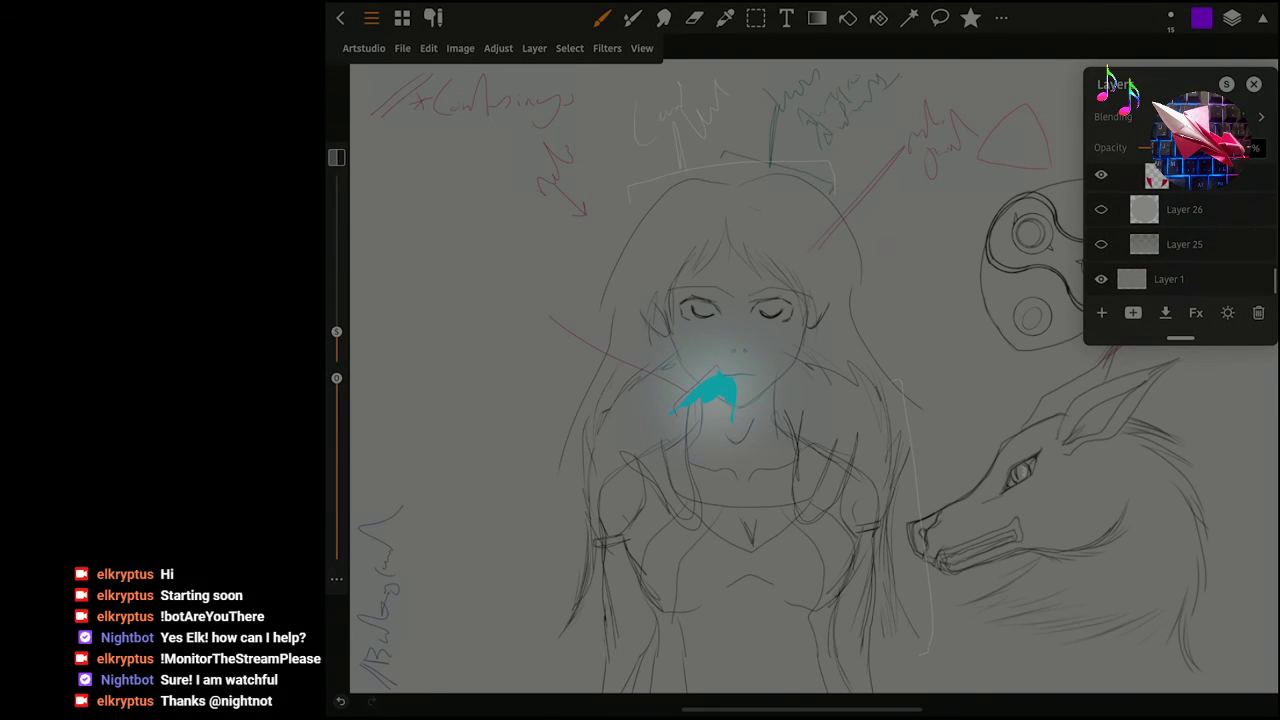
# Hide the grey background Layer 1 and dismiss the hidden-layer warning.
pyautogui.click(1101, 279)
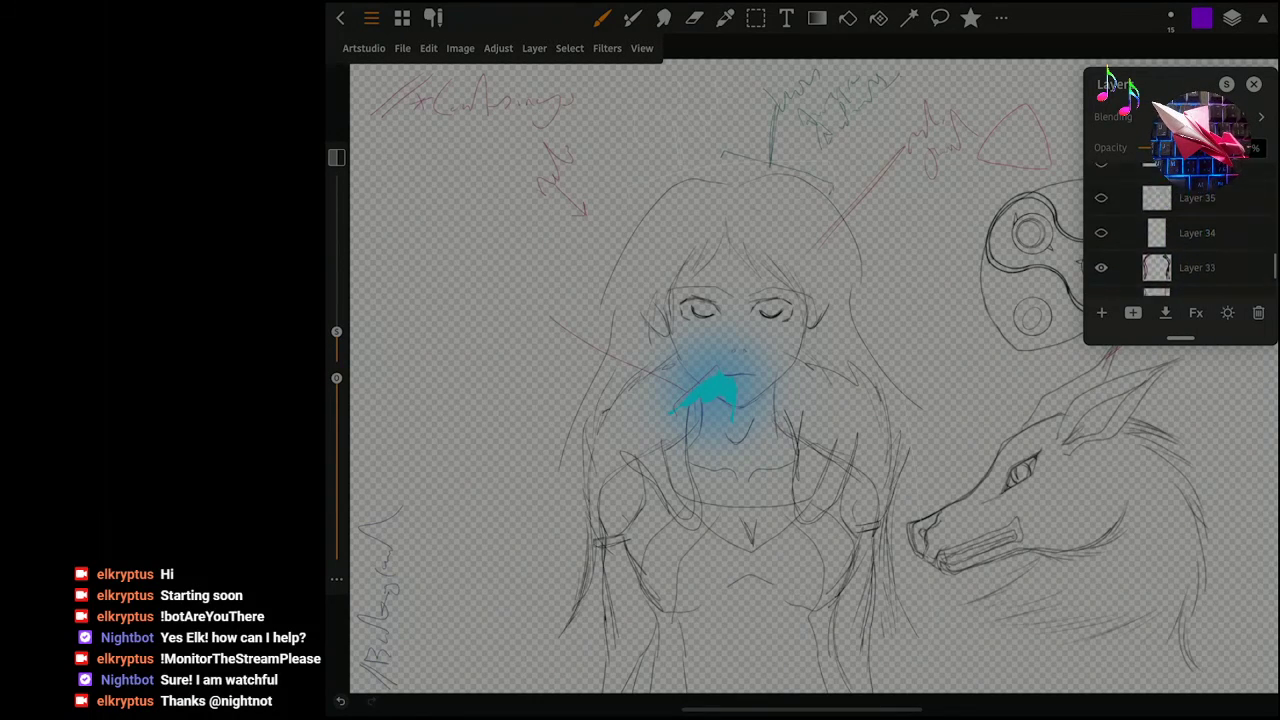
pyautogui.scroll(10, 1180, 240)
pyautogui.scroll(-5, 1180, 240)
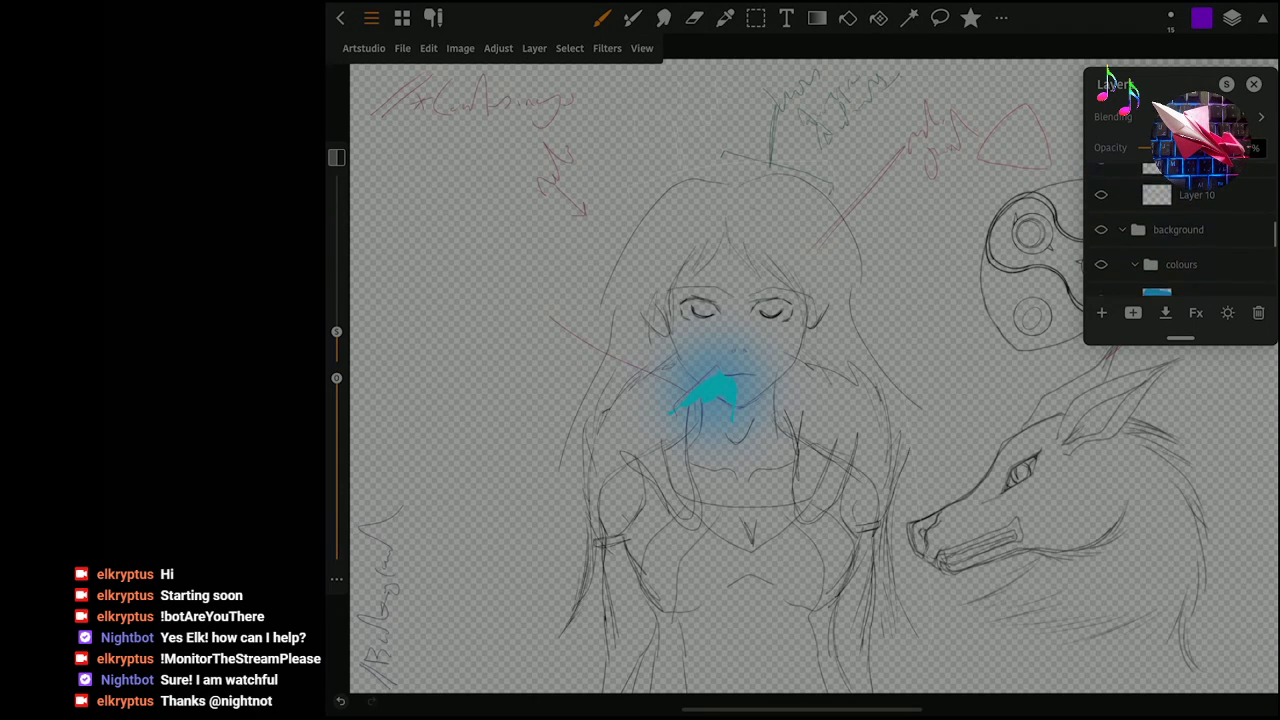
pyautogui.scroll(3, 1180, 240)
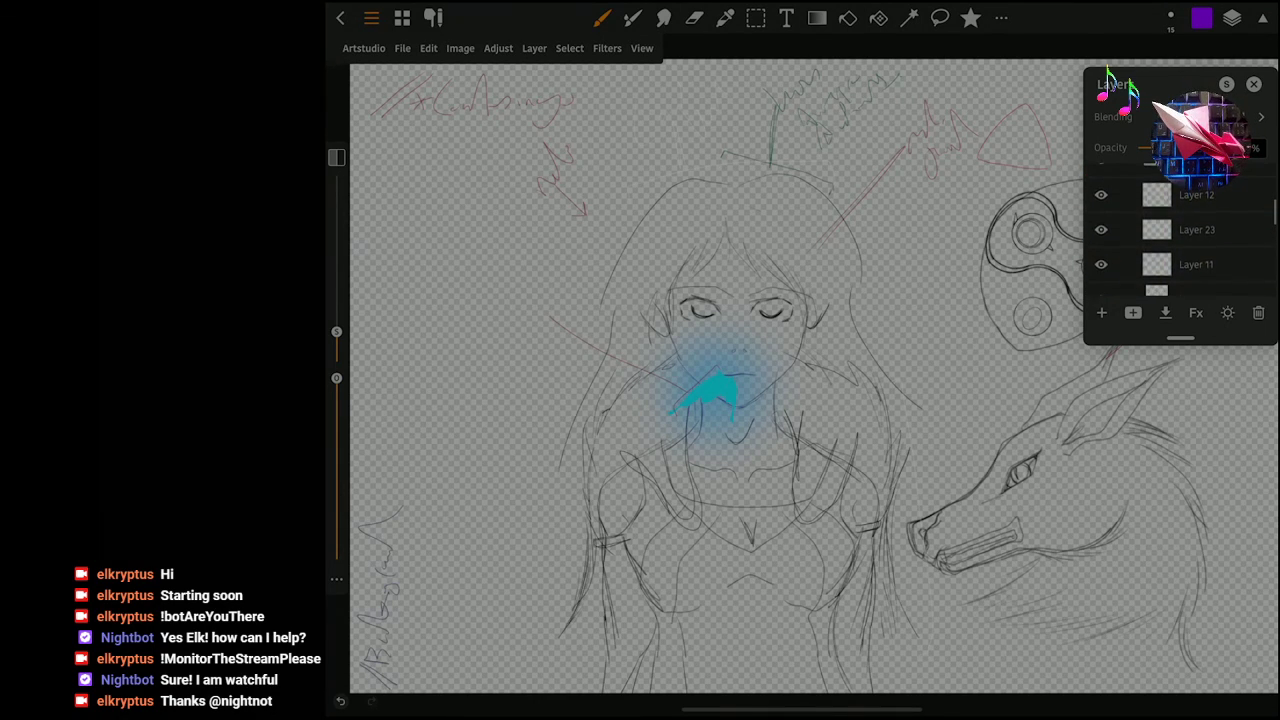
pyautogui.scroll(3, 1180, 240)
pyautogui.scroll(-2, 1180, 240)
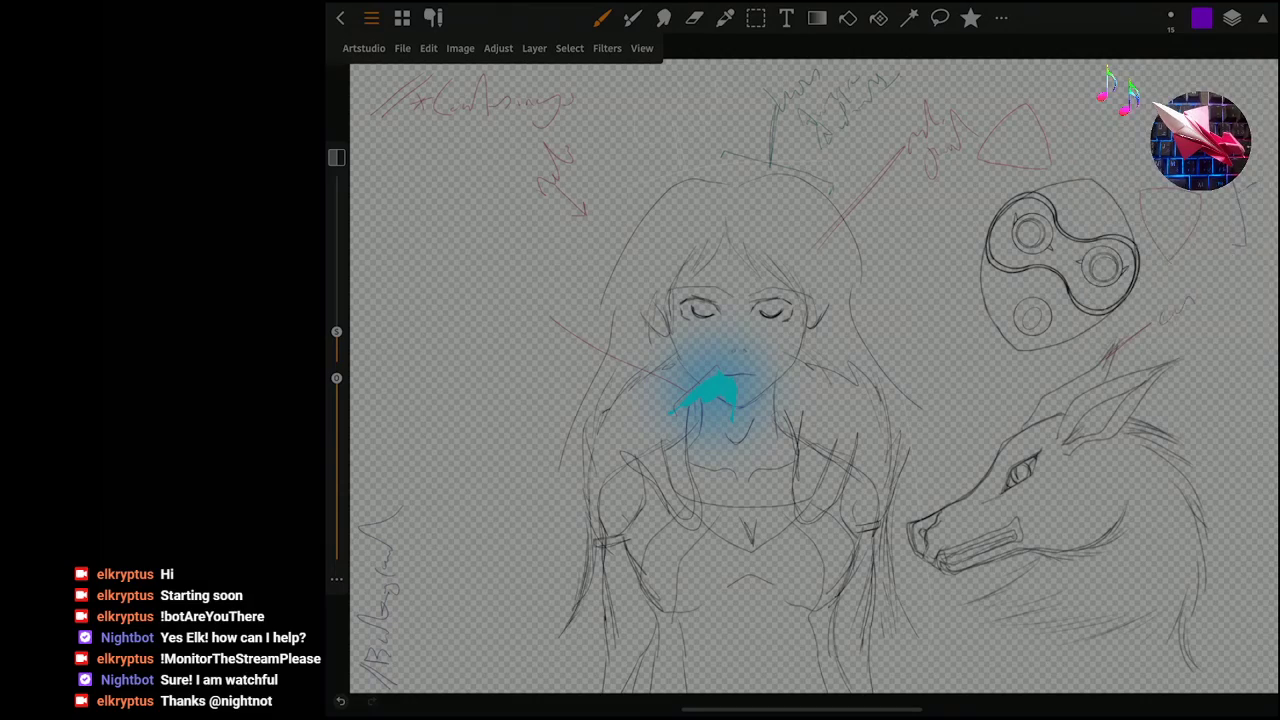
pyautogui.click(720, 400)
pyautogui.click(802, 380)
pyautogui.click(1232, 17)
pyautogui.scroll(-1, 1180, 240)
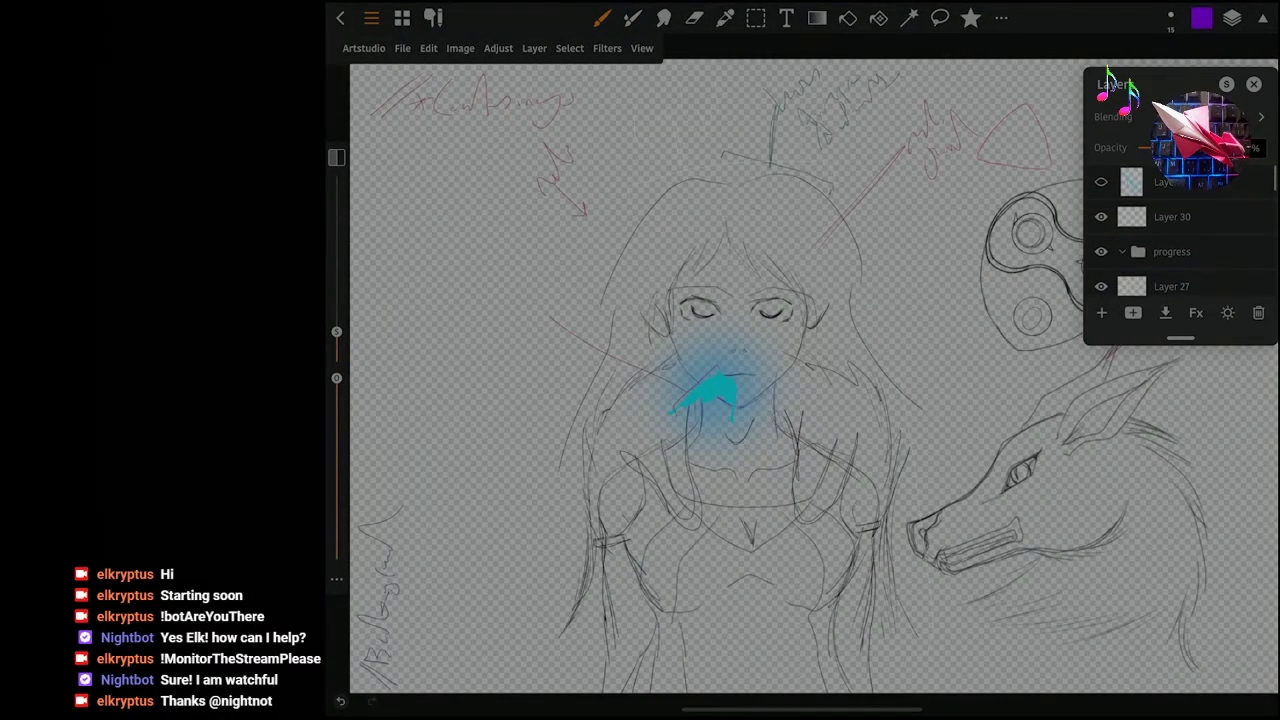
pyautogui.scroll(-2, 1180, 240)
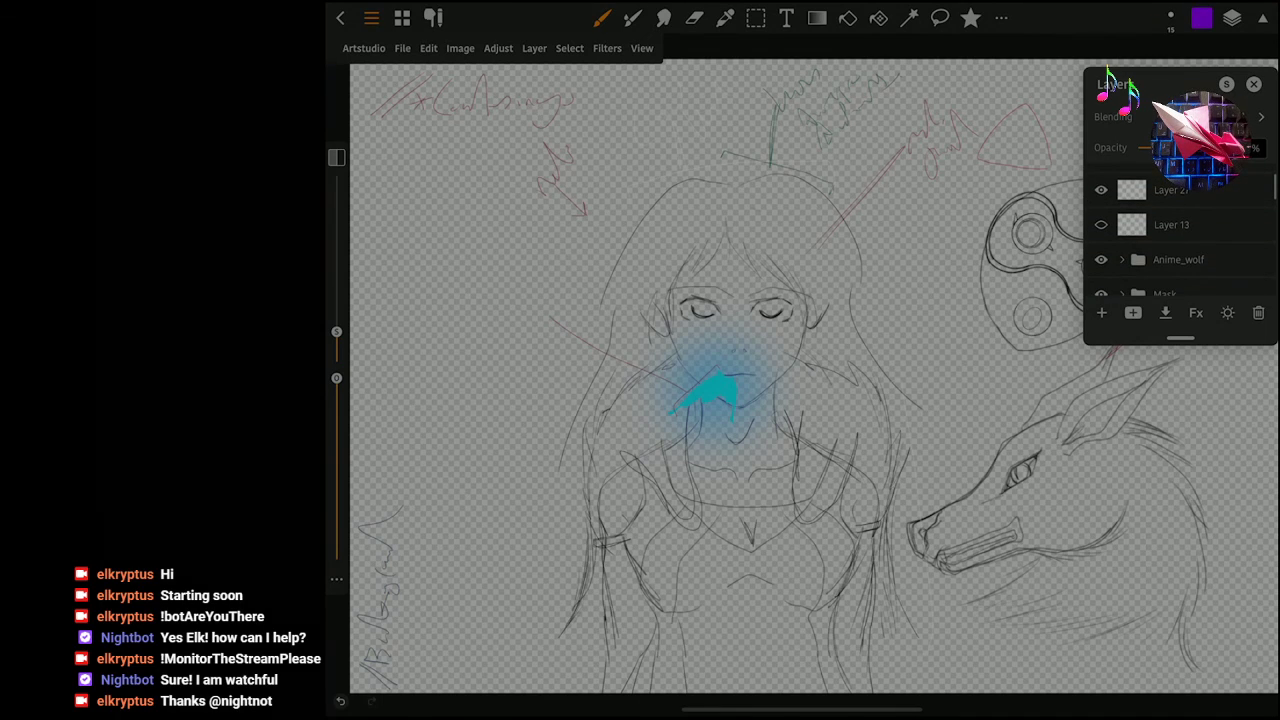
# Hide the red and green annotation layer and the Anime_wolf sketch.
pyautogui.click(1101, 201)
pyautogui.scroll(-1, 1180, 240)
pyautogui.click(1101, 234)
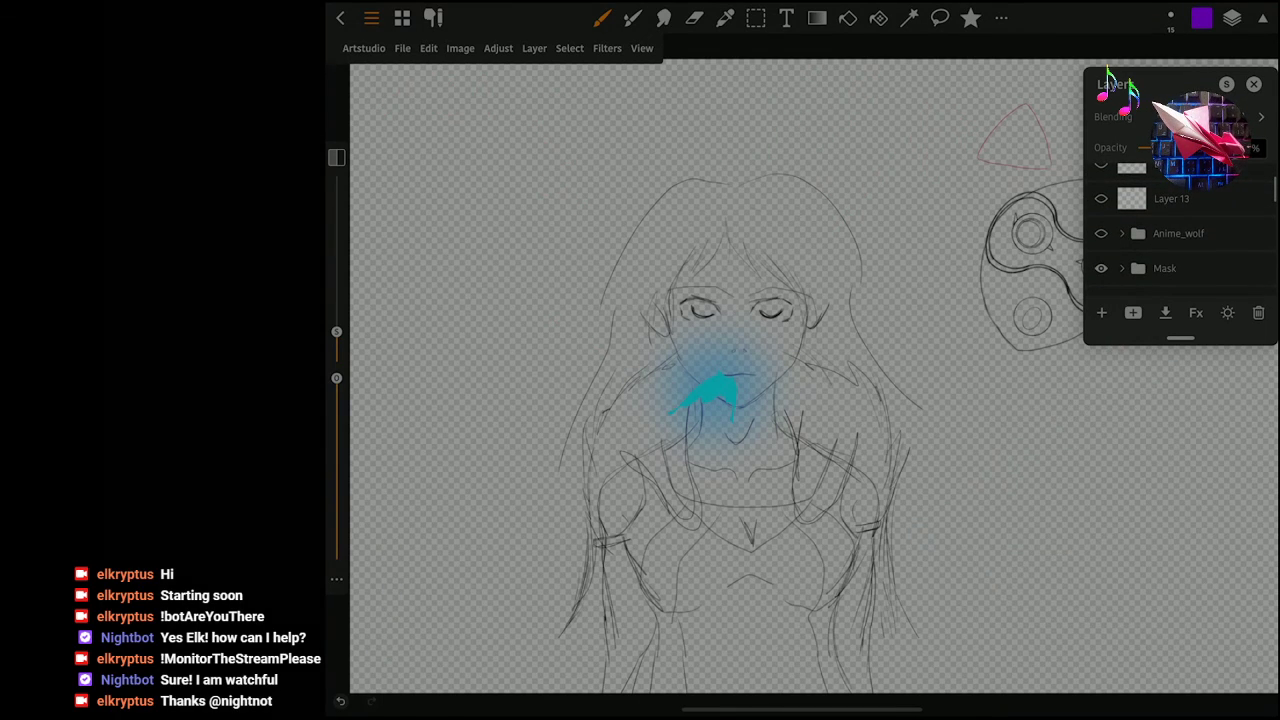
pyautogui.scroll(-1, 1180, 240)
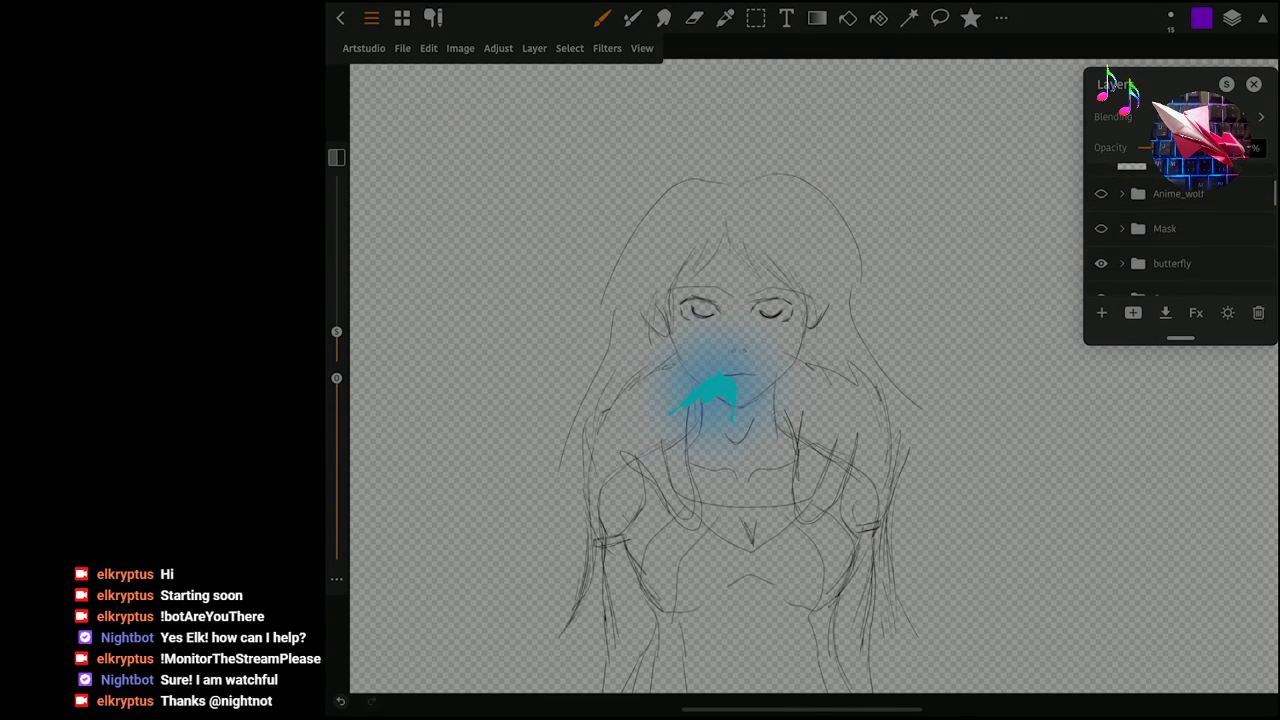
pyautogui.scroll(-2, 1180, 240)
# Hide the butterfly, keep the girl sketch visible, and collapse the Groups and background folders.
pyautogui.click(1101, 206)
pyautogui.scroll(-2, 1180, 240)
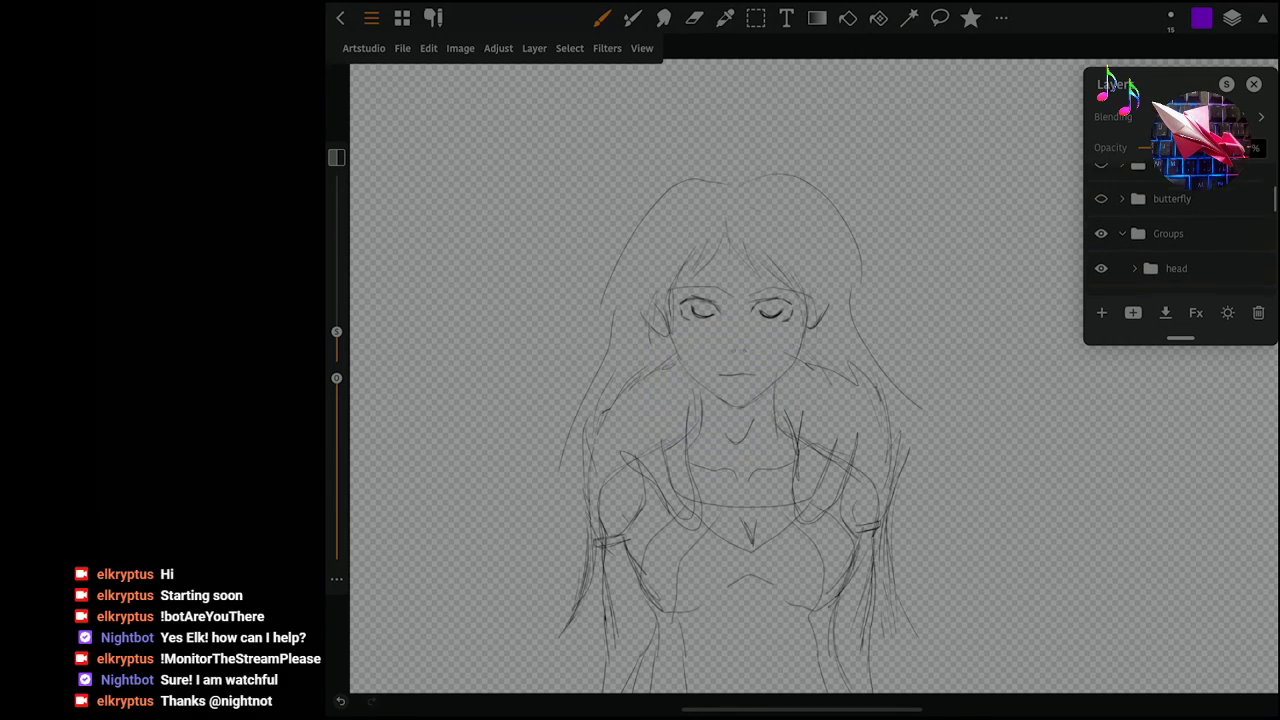
pyautogui.click(1101, 192)
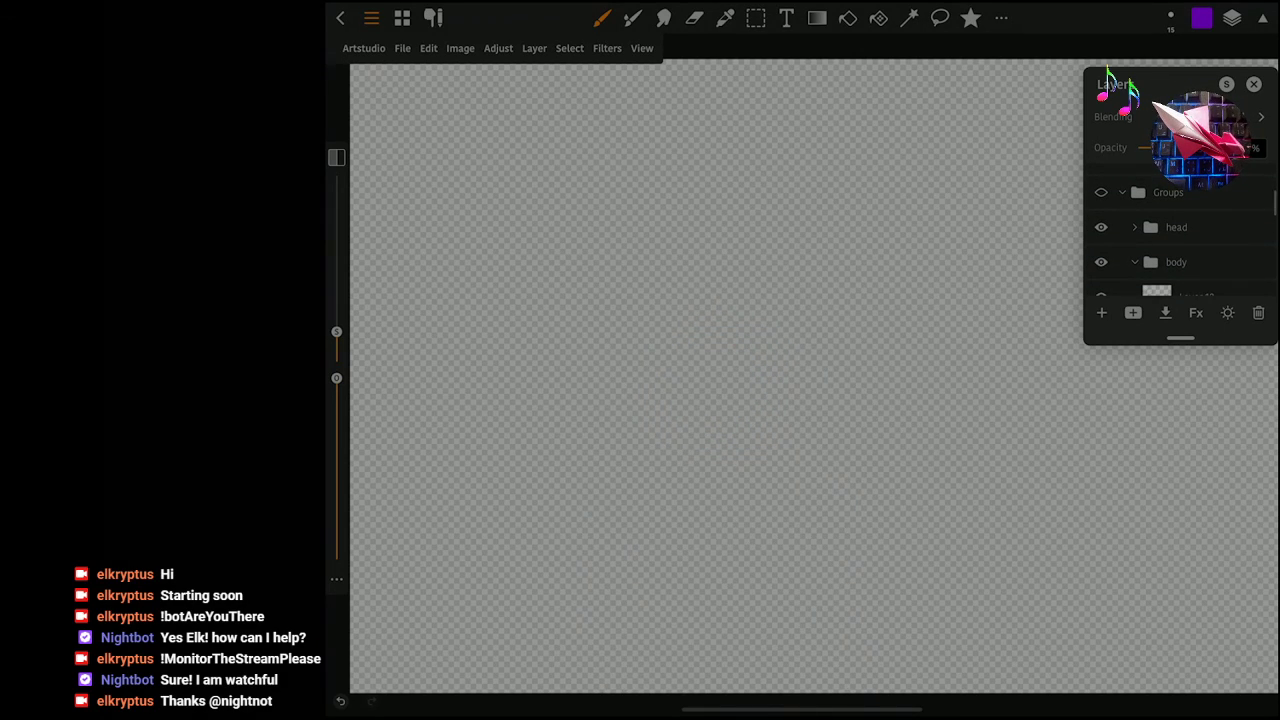
pyautogui.click(1122, 192)
pyautogui.click(1101, 192)
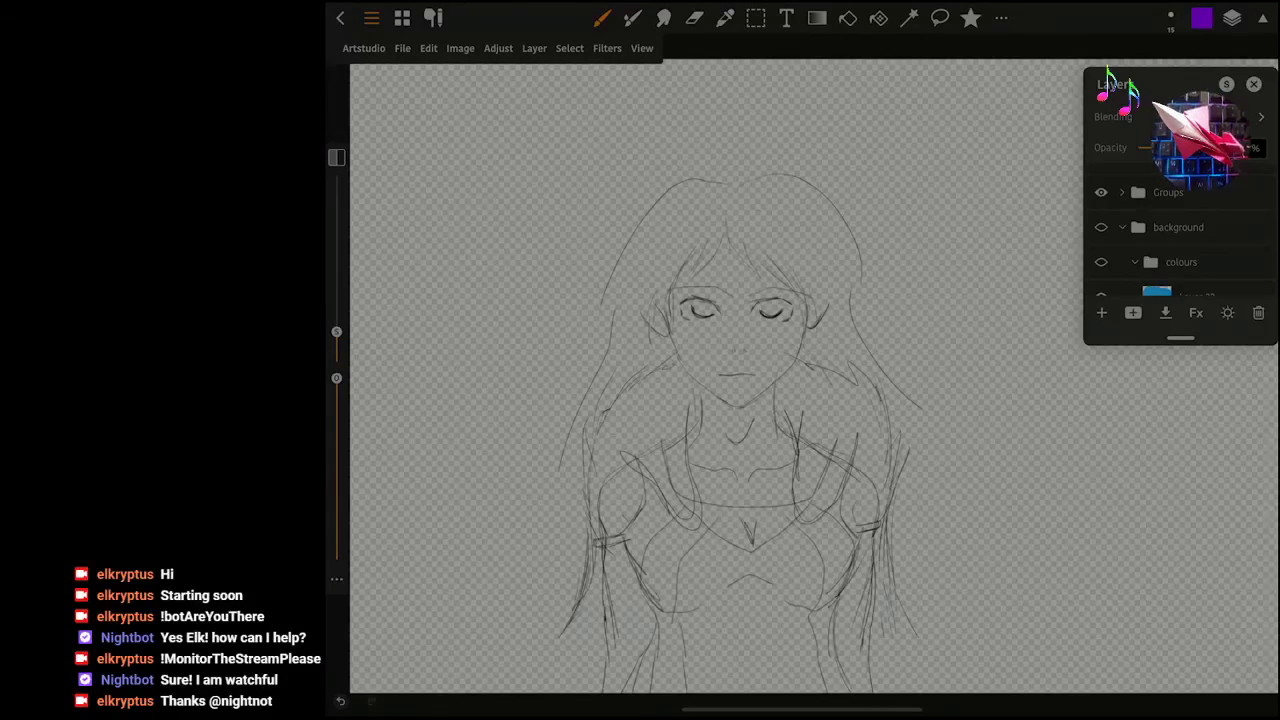
pyautogui.click(1122, 227)
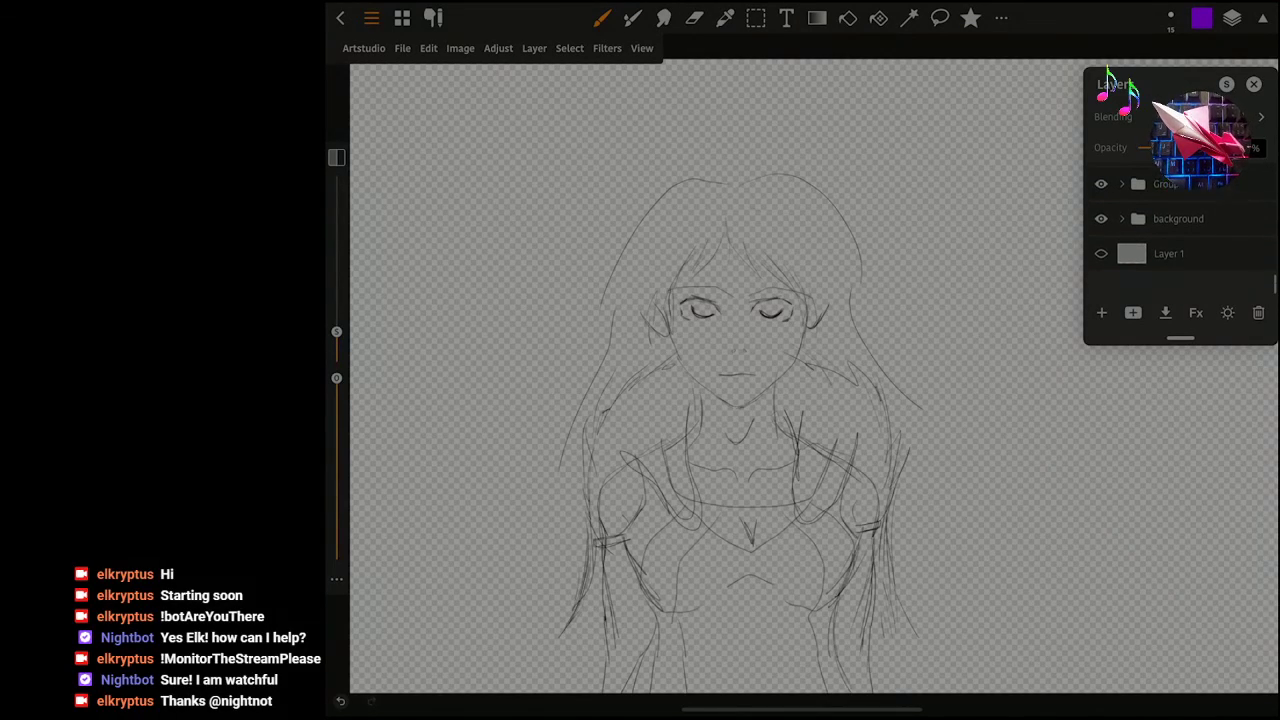